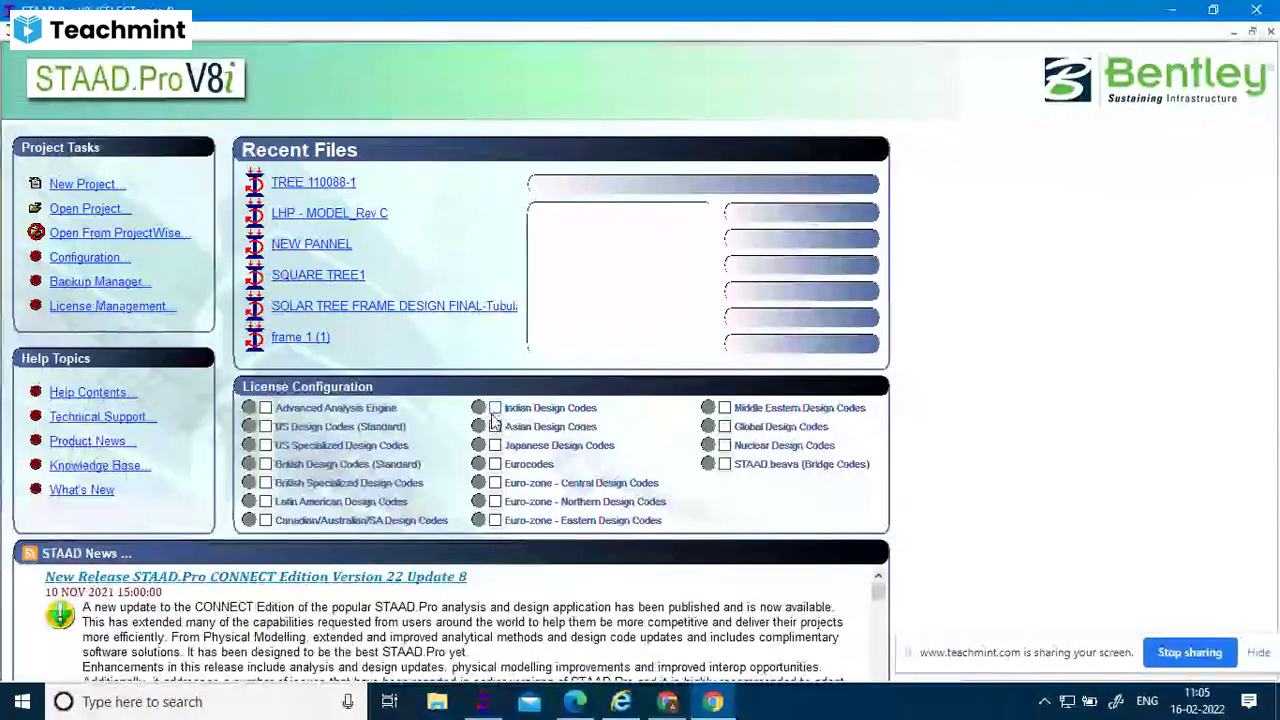
Enable the Indian Design Codes license and set the global axis orientation to Y up in the program configuration.
{"action": "left_click", "coordinate": [494, 409]}
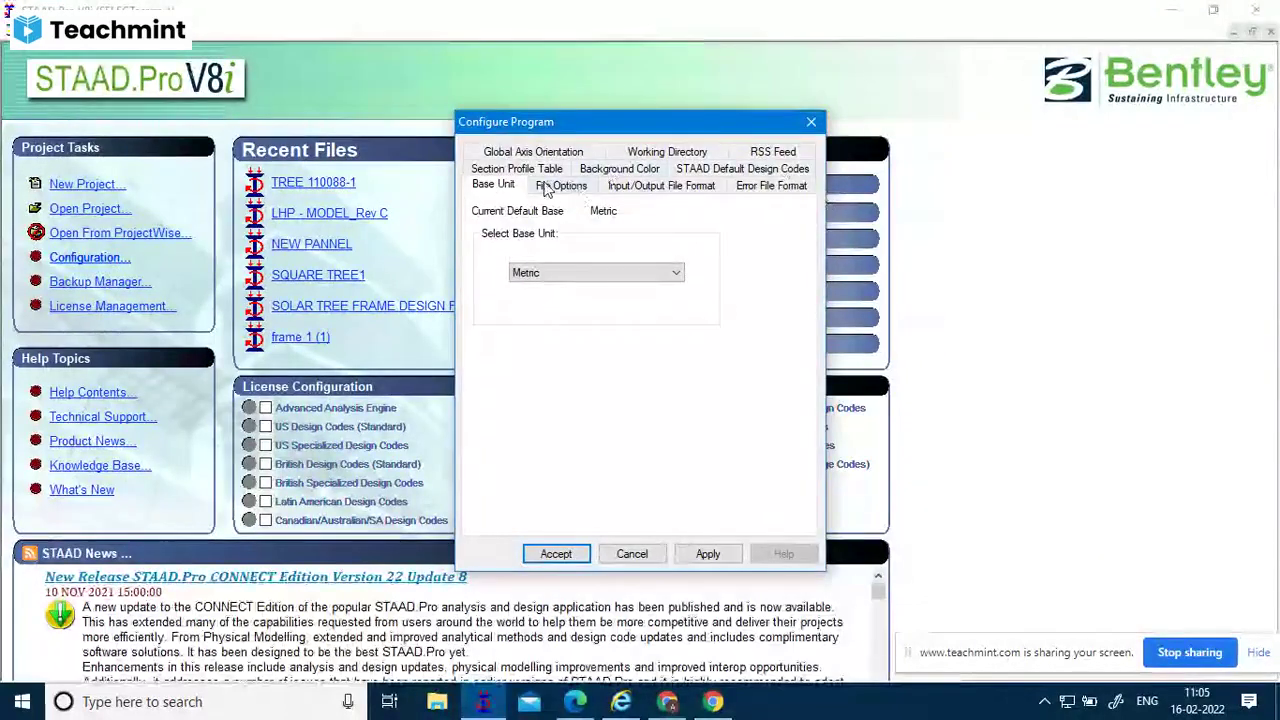
{"action": "left_click", "coordinate": [540, 152]}
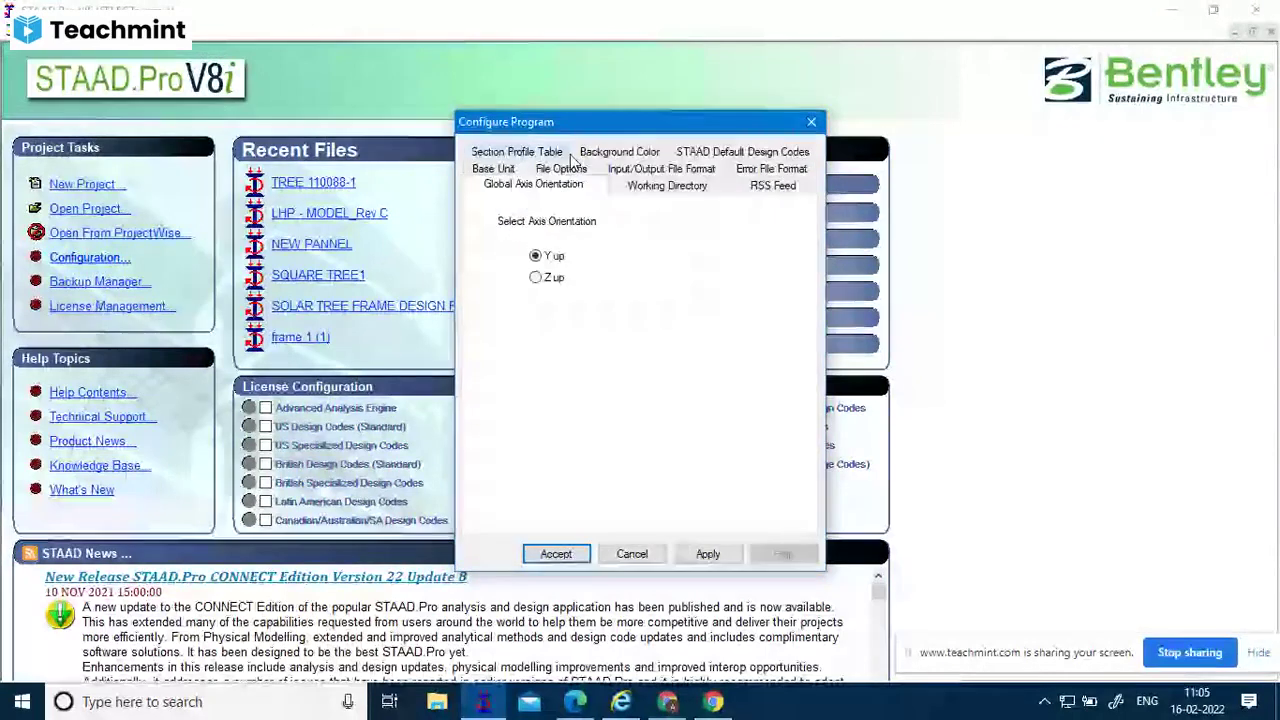
{"action": "left_click", "coordinate": [546, 278]}
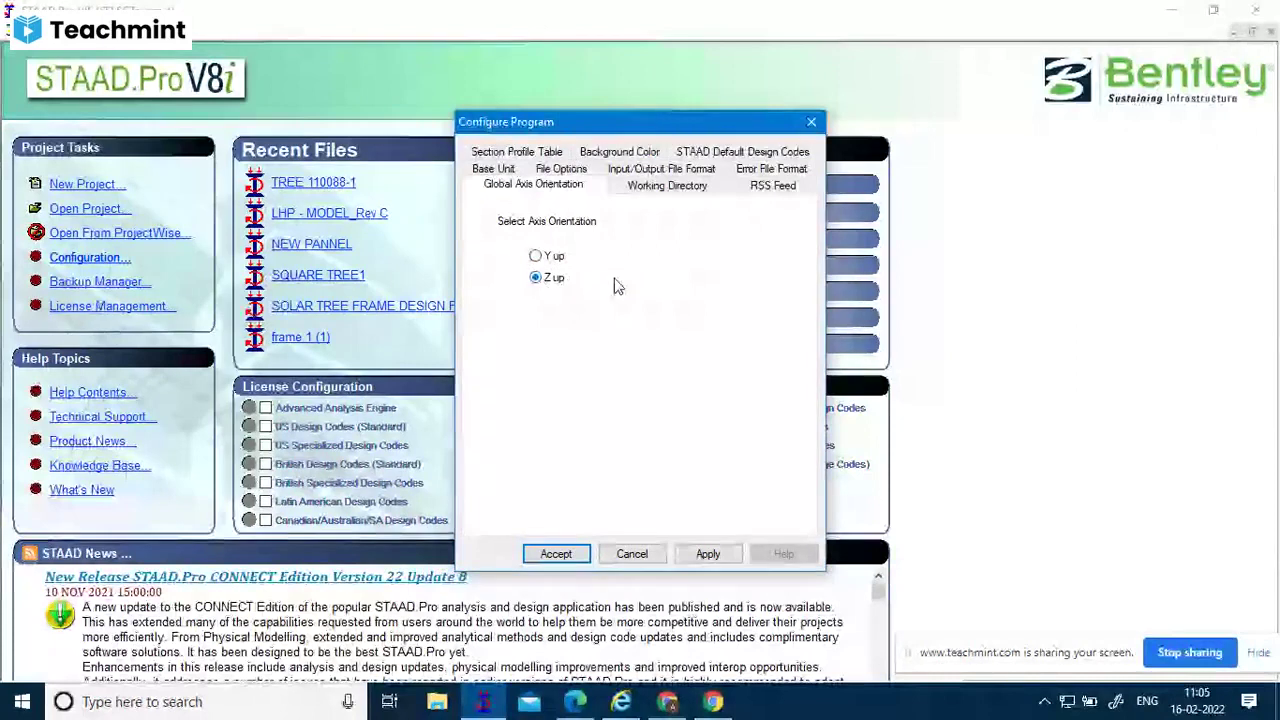
{"action": "left_click", "coordinate": [536, 257]}
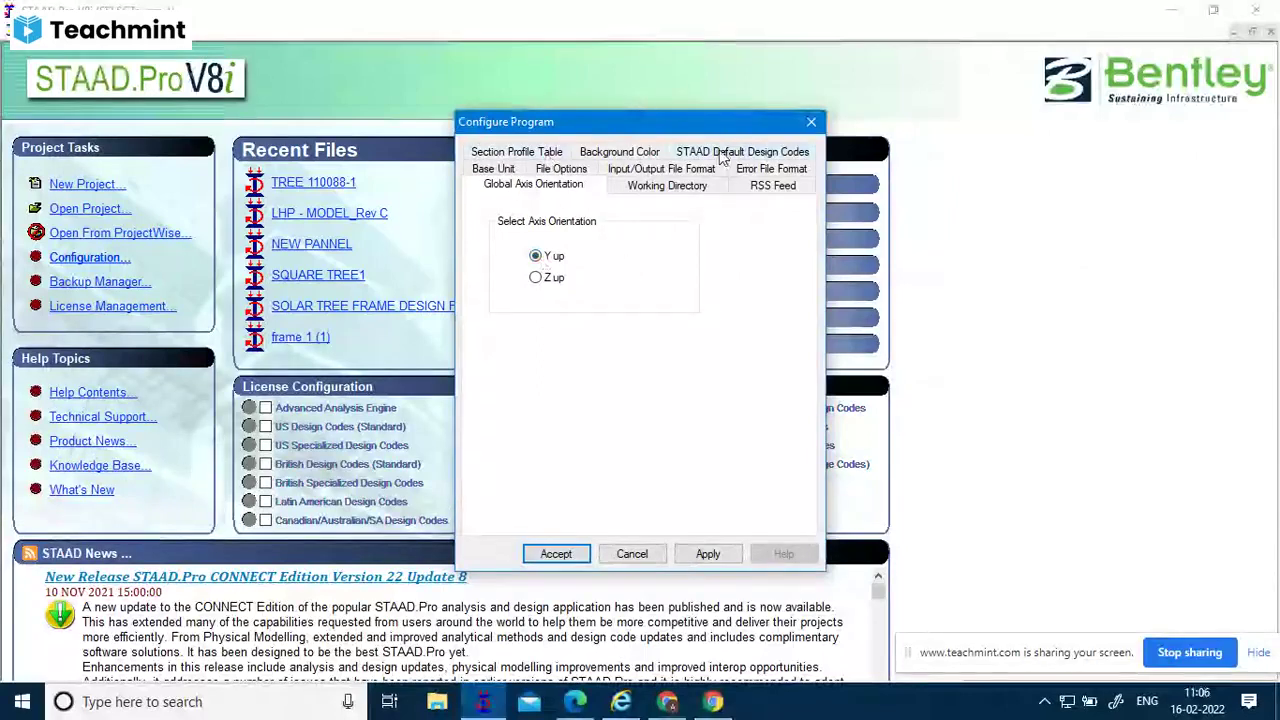
Set the default working directory to the E: drive and accept the program configuration.
{"action": "left_click", "coordinate": [627, 155]}
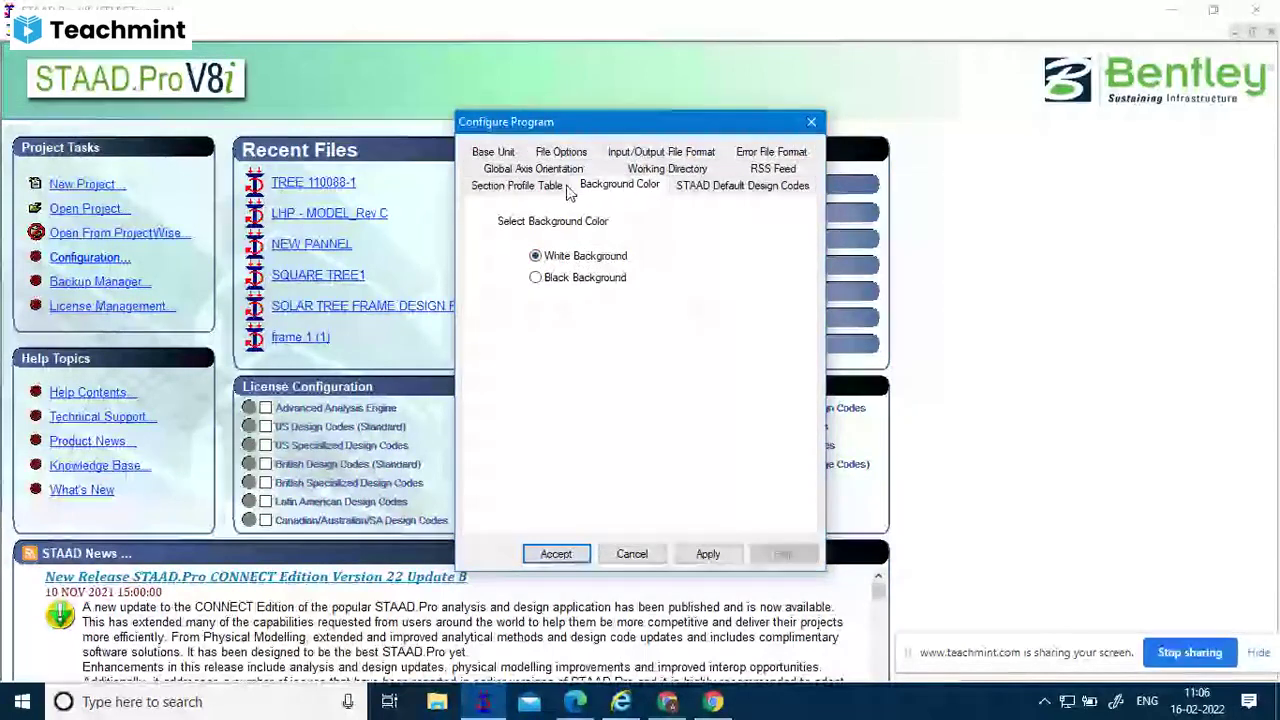
{"action": "left_click", "coordinate": [563, 152]}
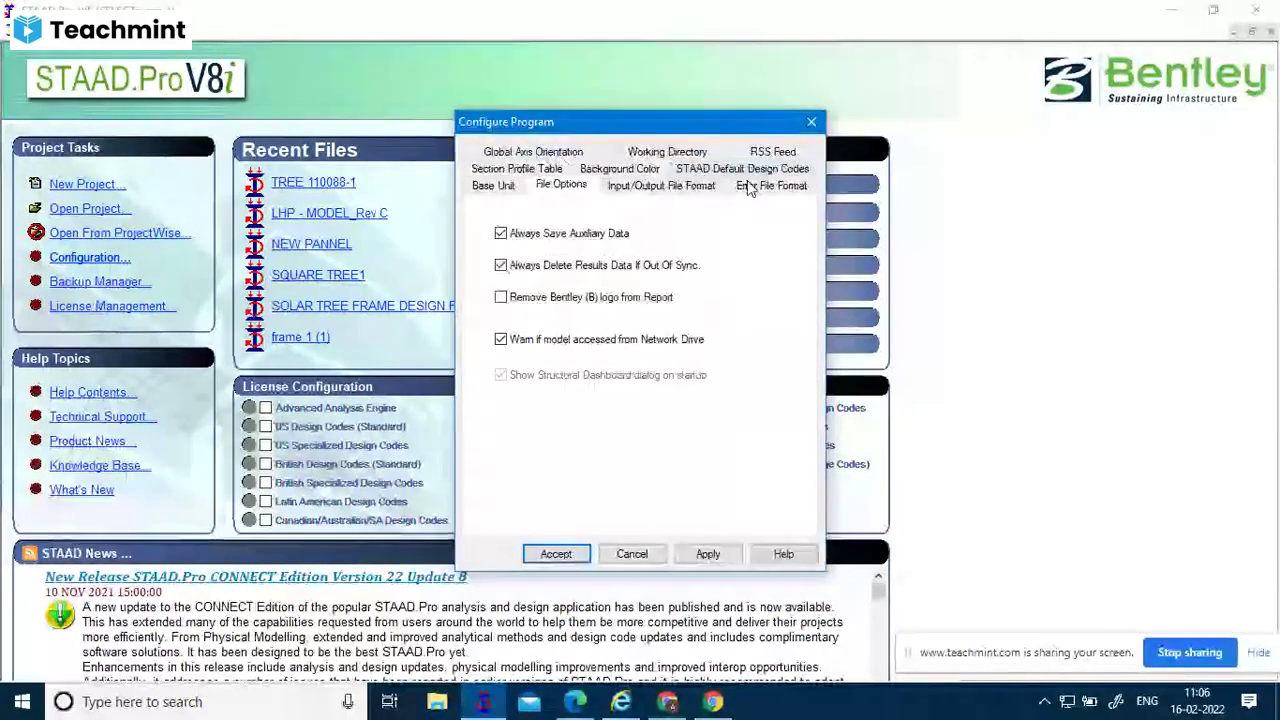
{"action": "left_click", "coordinate": [687, 153]}
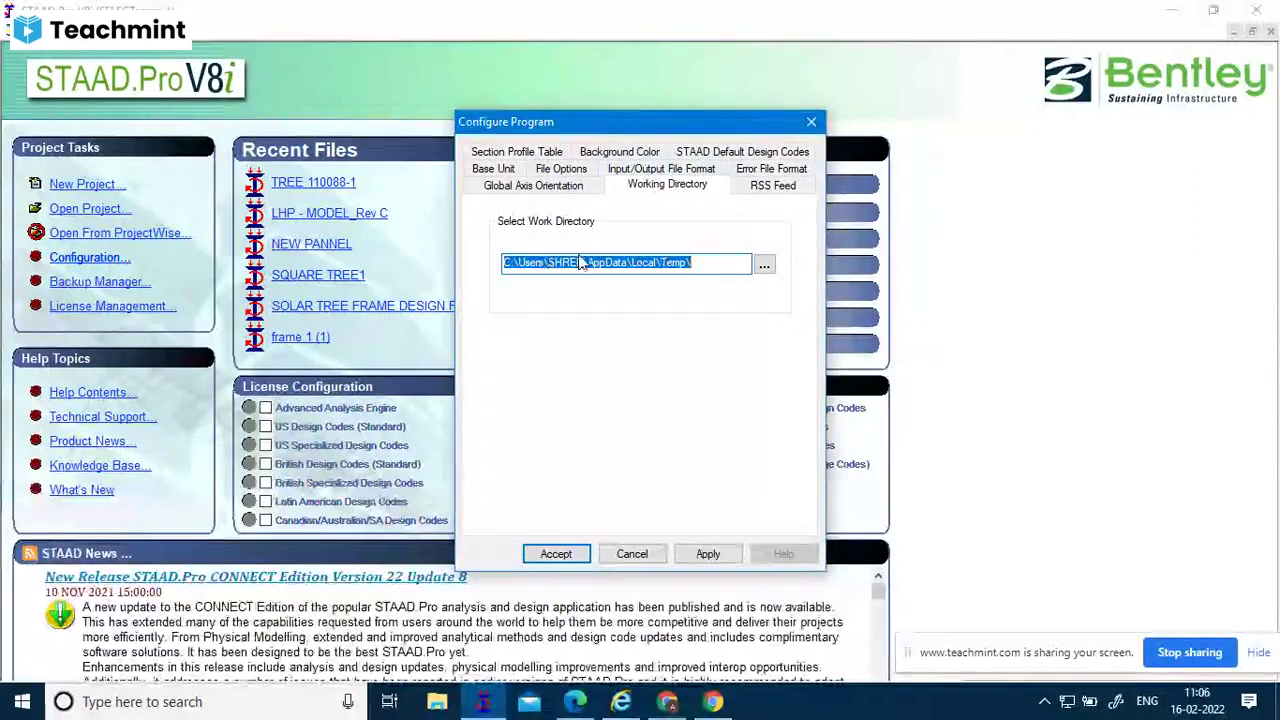
{"action": "left_click_drag", "start_coordinate": [587, 131], "coordinate": [850, 138]}
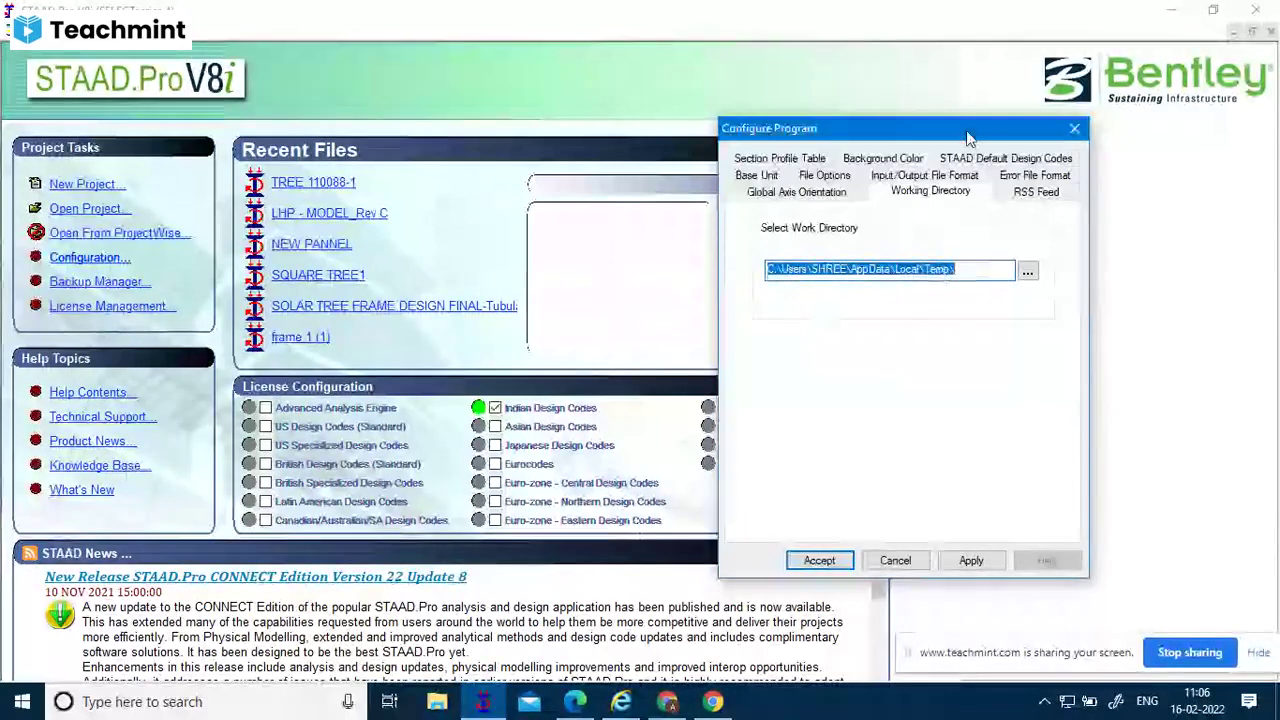
{"action": "left_click_drag", "start_coordinate": [968, 138], "coordinate": [432, 124]}
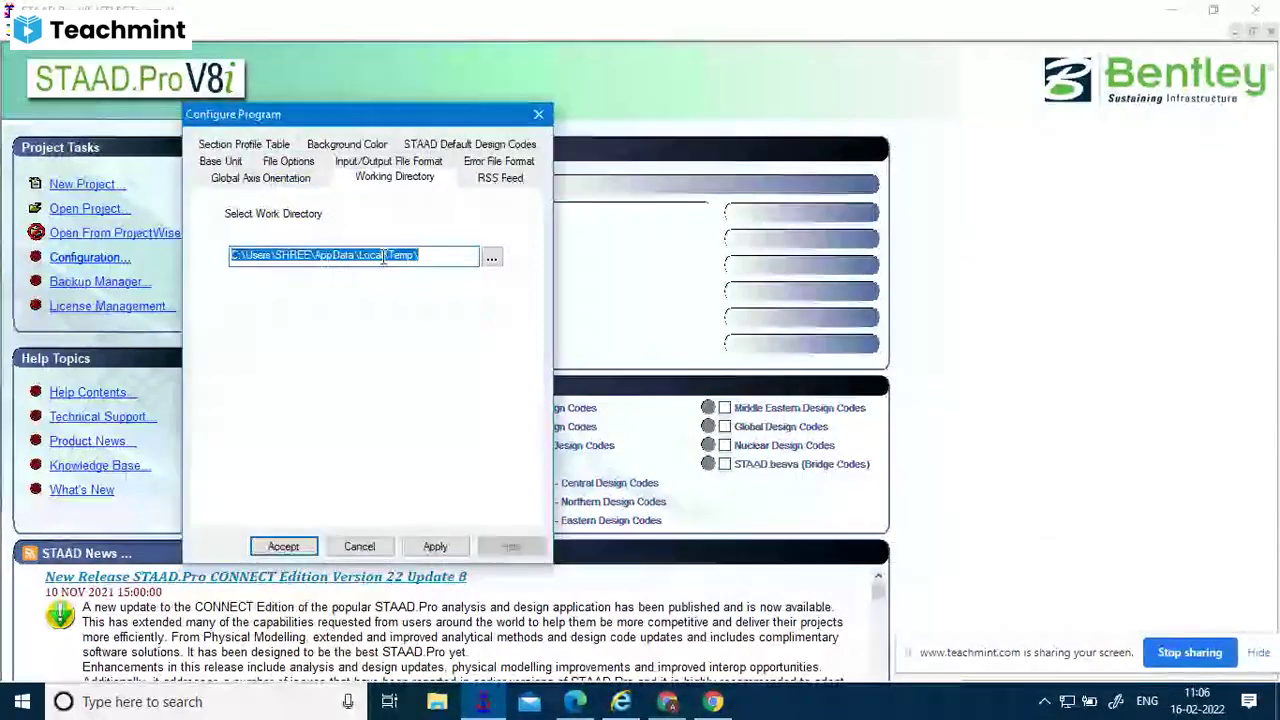
{"action": "left_click", "coordinate": [491, 257]}
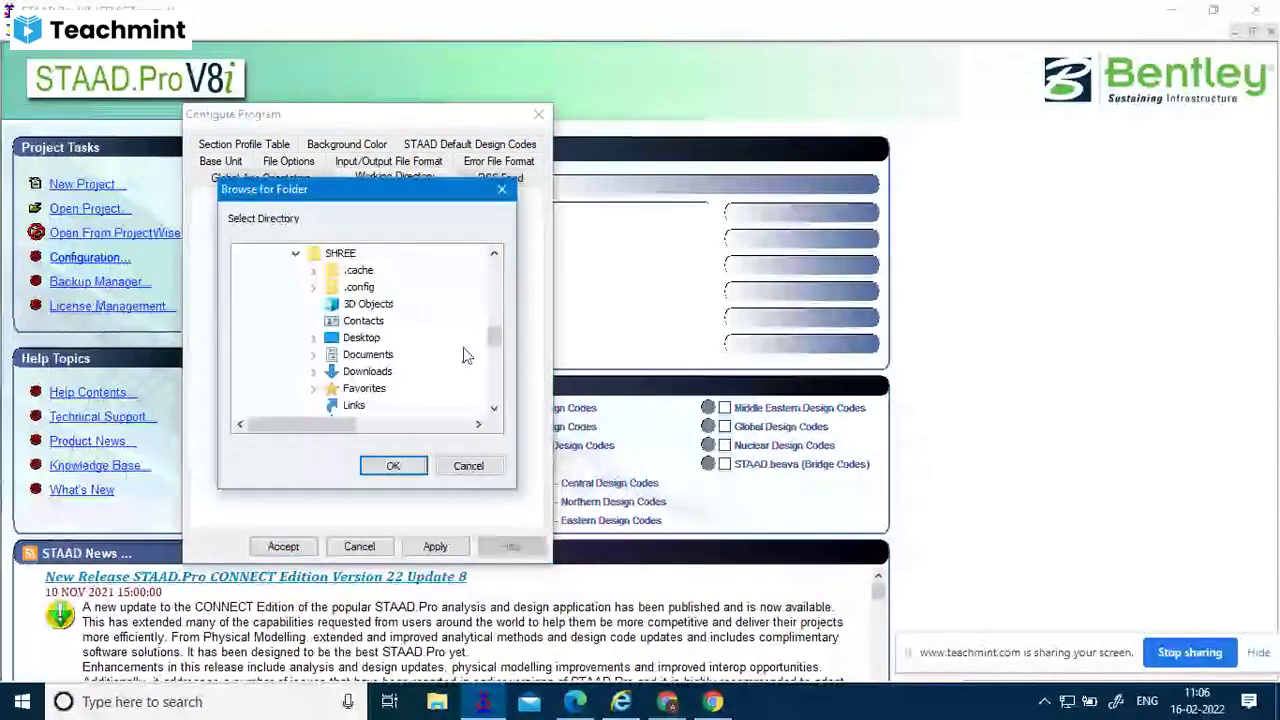
{"action": "scroll", "coordinate": [465, 352], "scroll_direction": "down", "scroll_amount": 6}
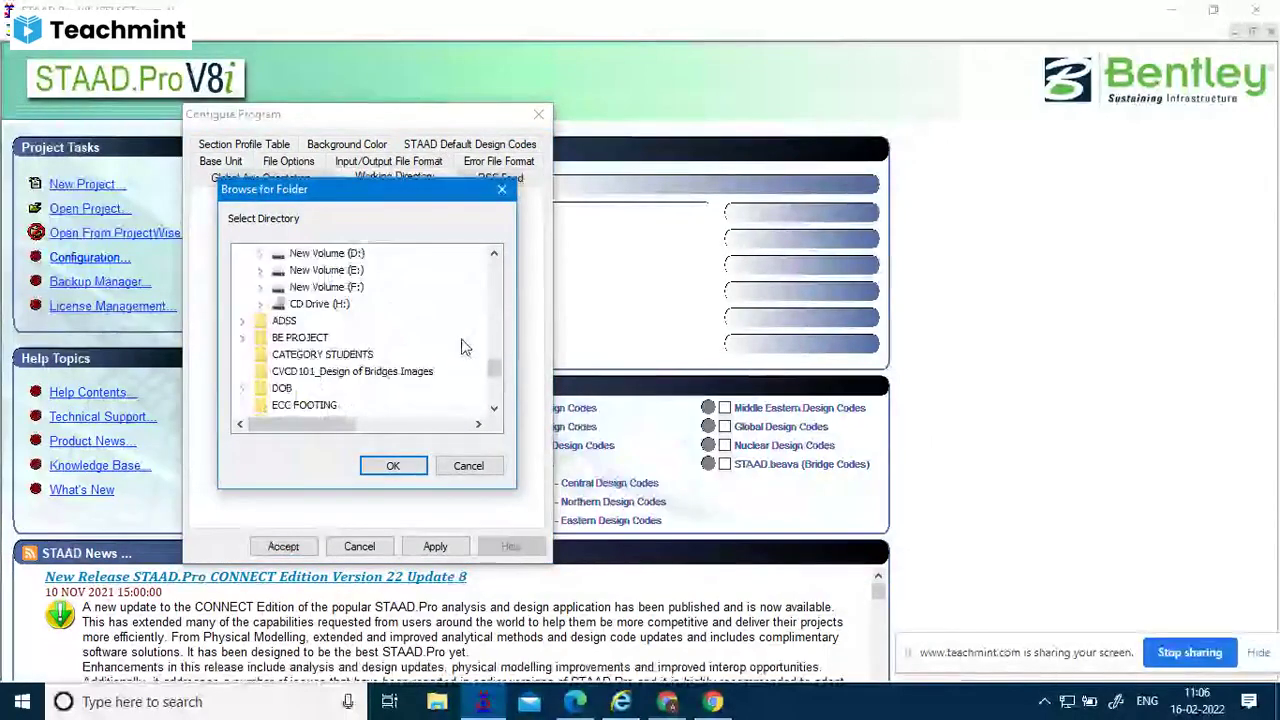
{"action": "left_click", "coordinate": [326, 270]}
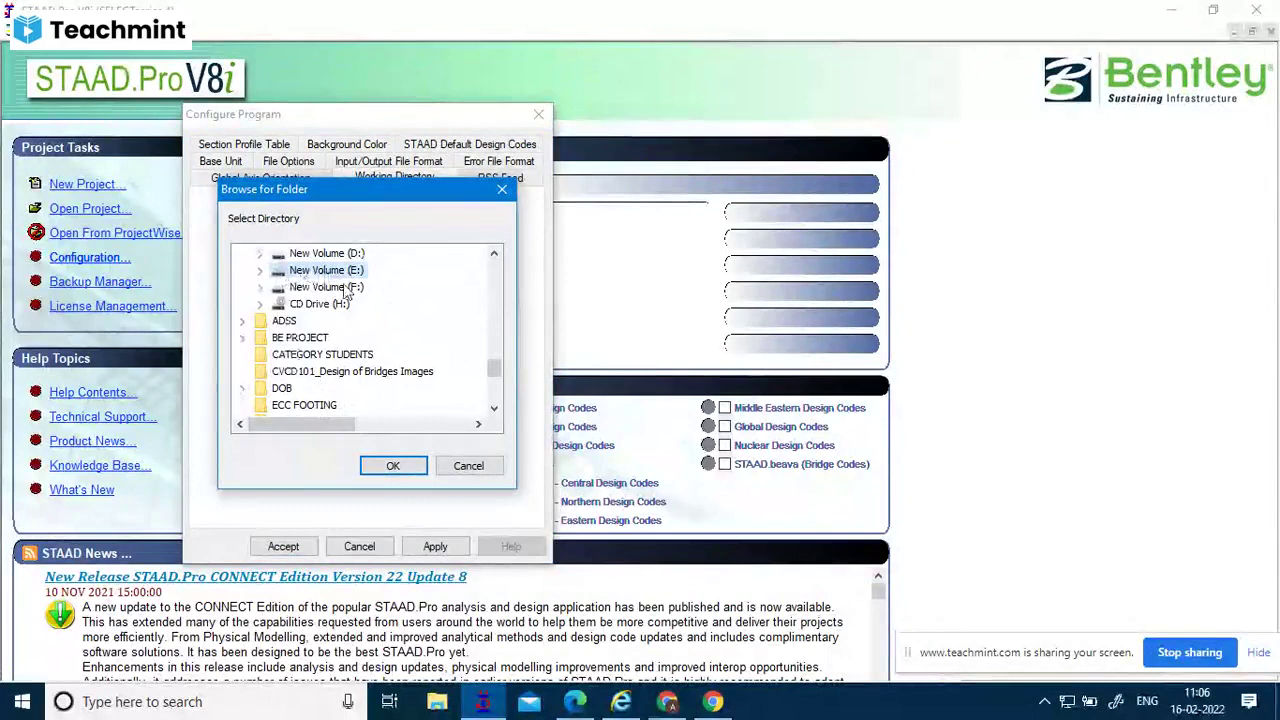
{"action": "left_click", "coordinate": [418, 472]}
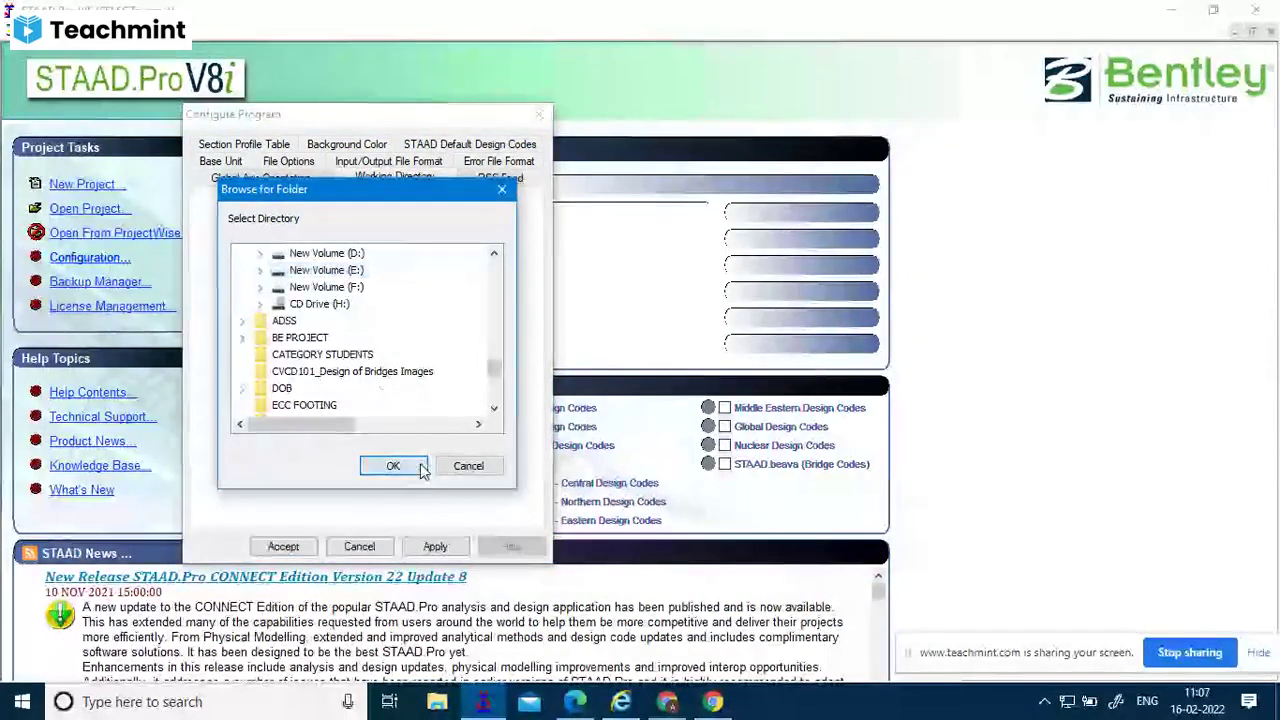
{"action": "left_click", "coordinate": [354, 261]}
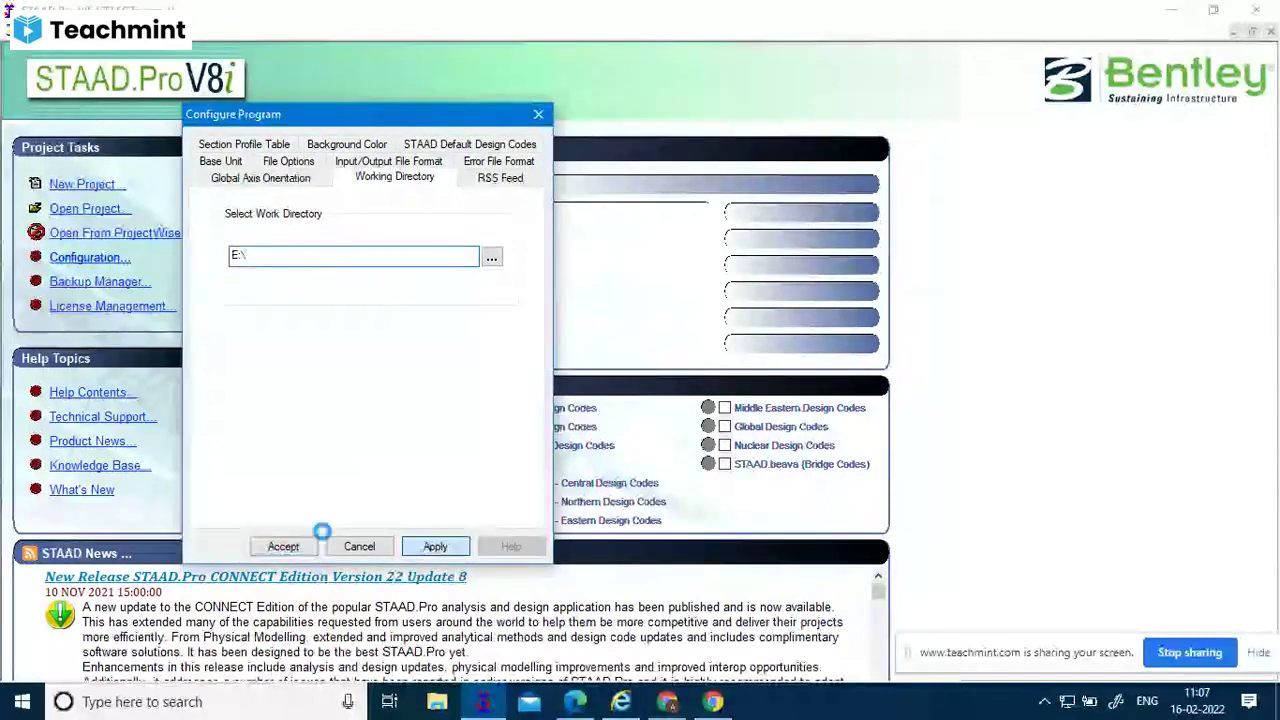
{"action": "left_click", "coordinate": [288, 547]}
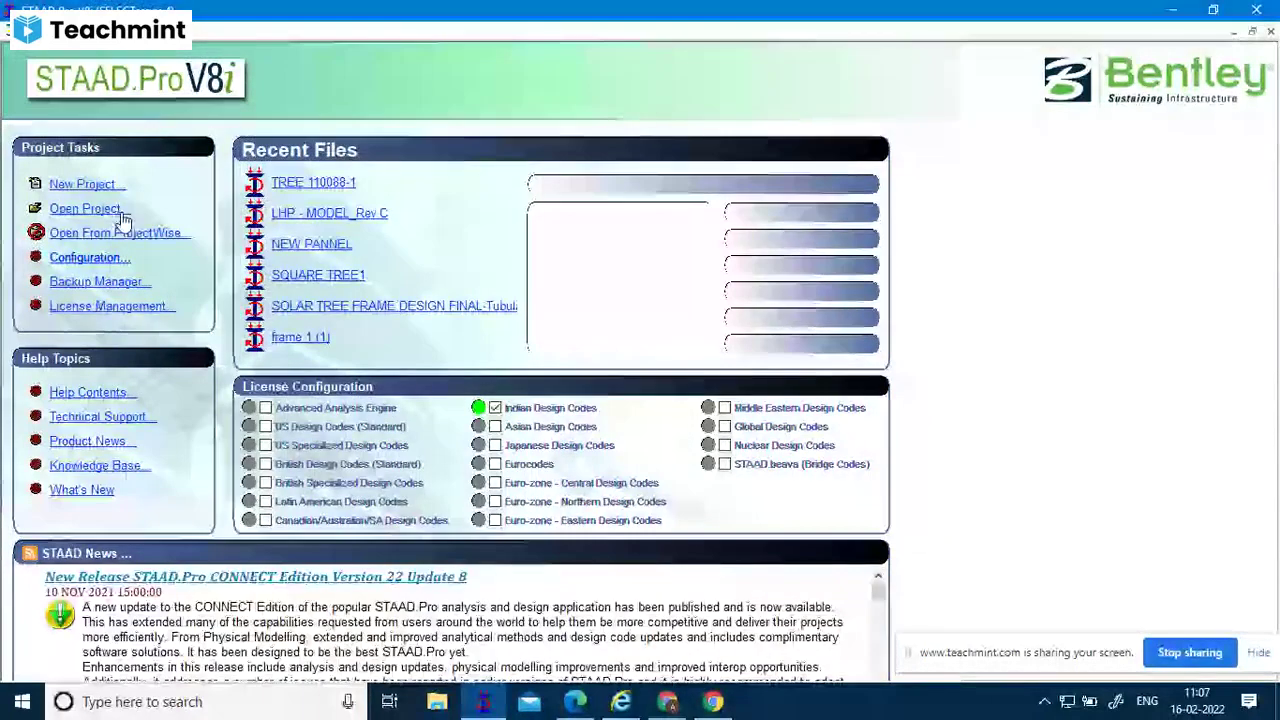
Reopen the program configuration and choose IS800 2007 LSD as the default steel design code.
{"action": "left_click", "coordinate": [100, 259]}
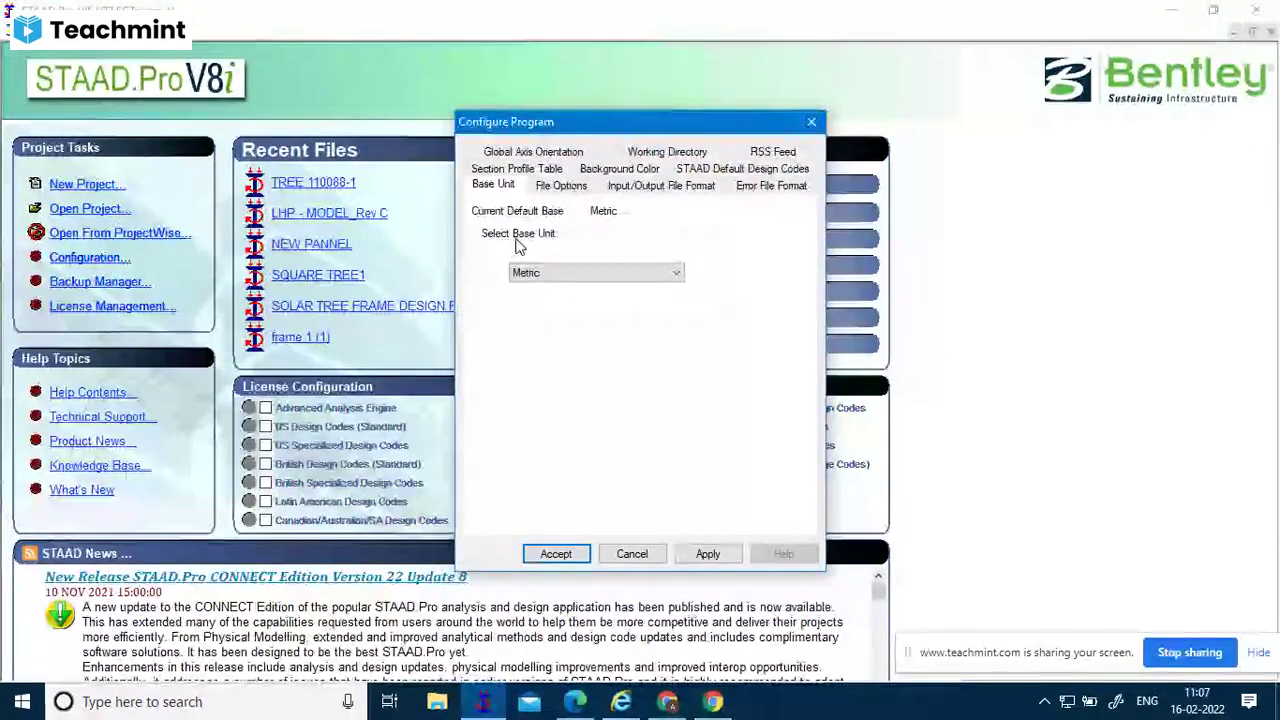
{"action": "left_click", "coordinate": [712, 172]}
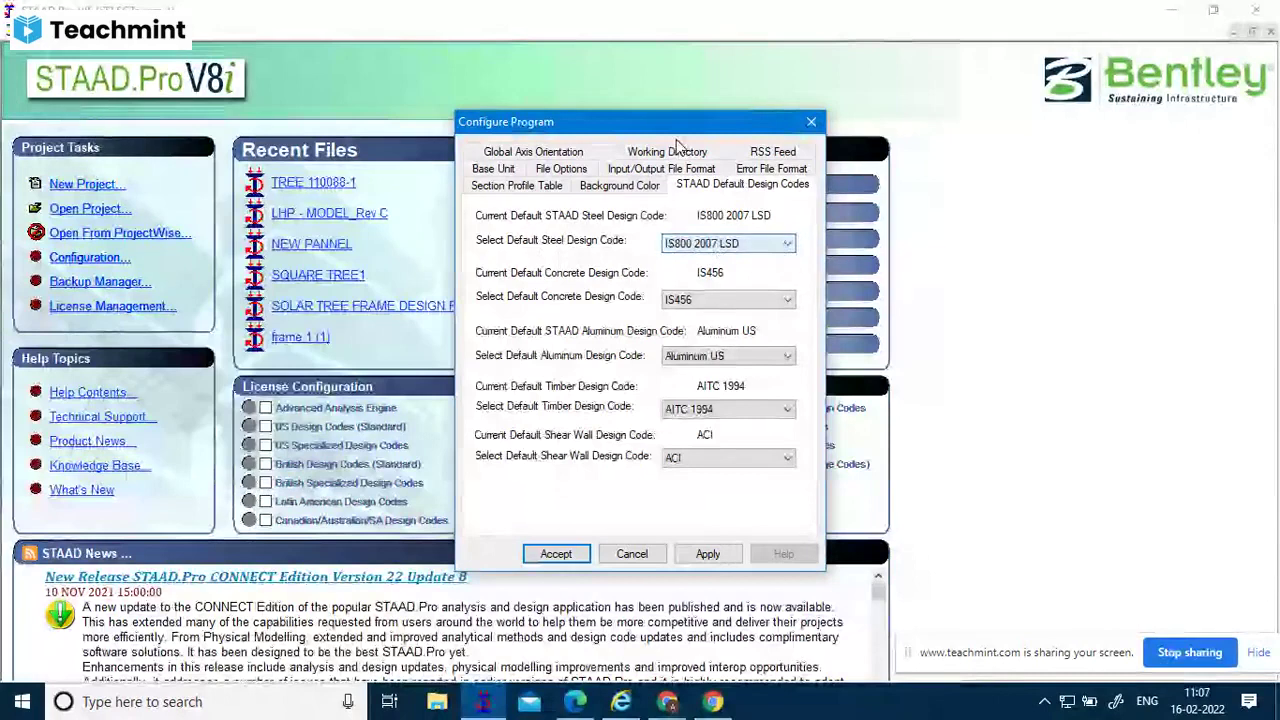
{"action": "left_click_drag", "start_coordinate": [700, 128], "coordinate": [1031, 102]}
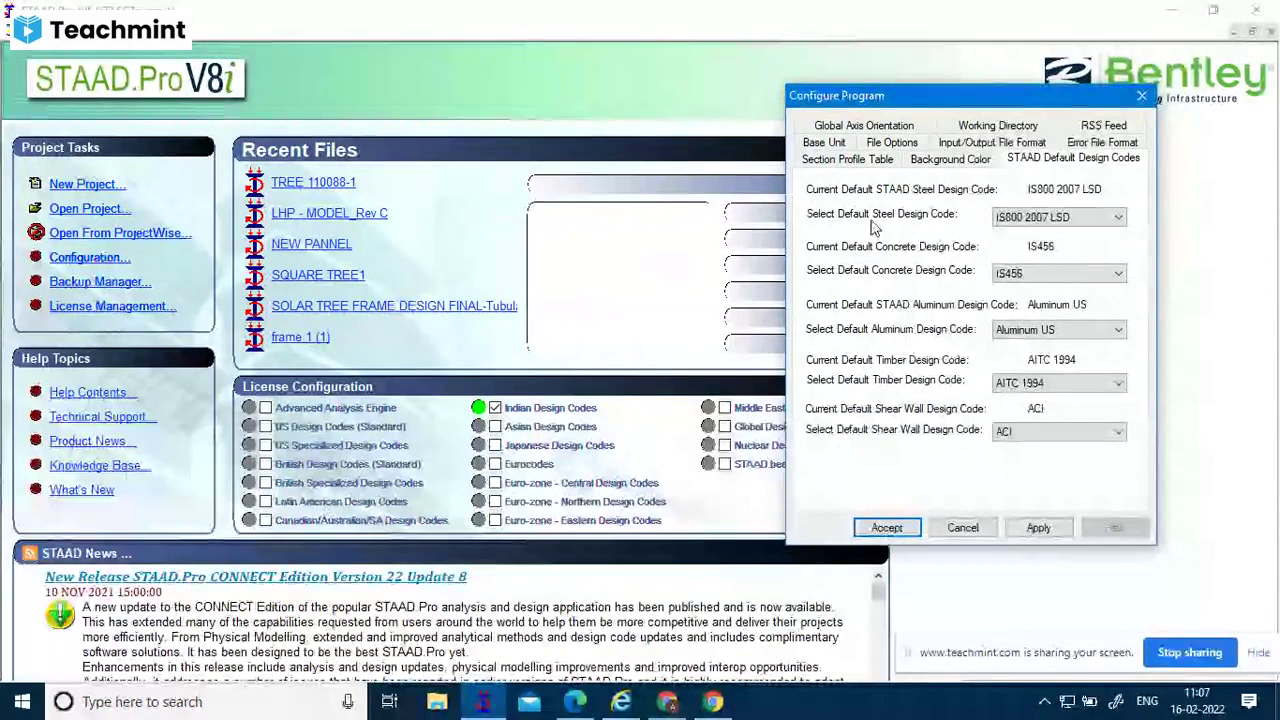
{"action": "left_click", "coordinate": [1118, 217]}
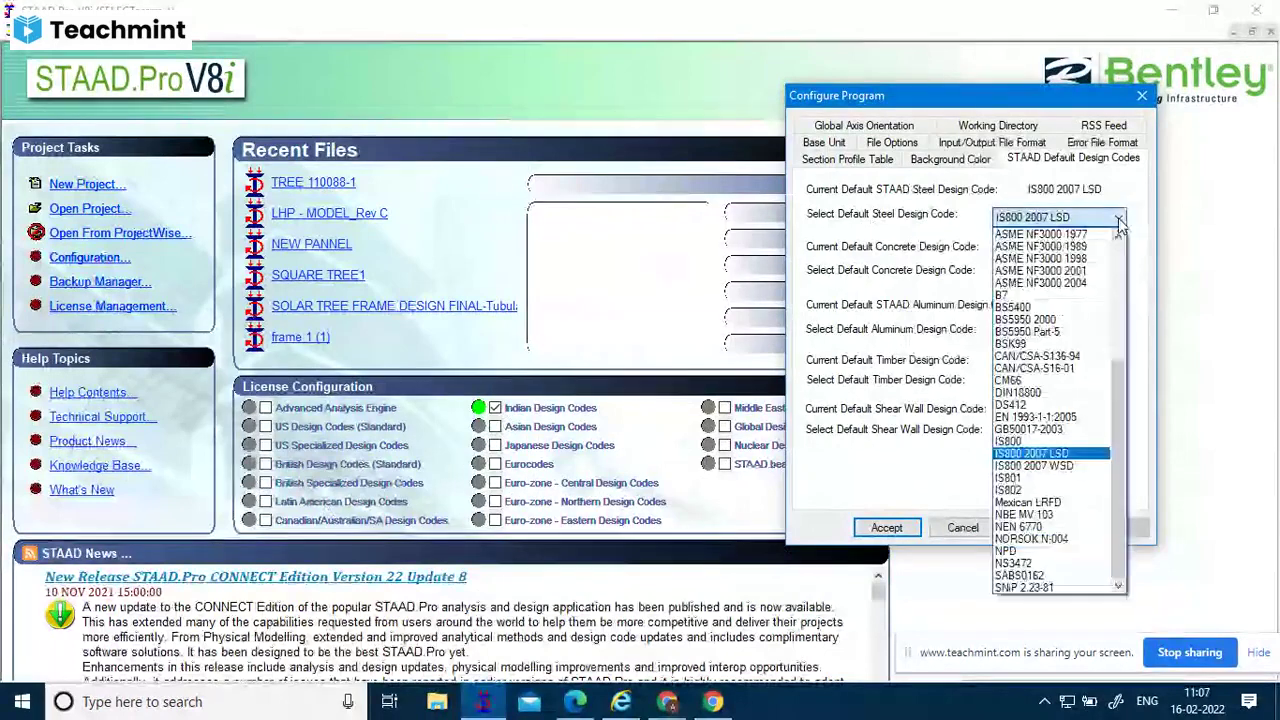
{"action": "left_click", "coordinate": [1080, 455]}
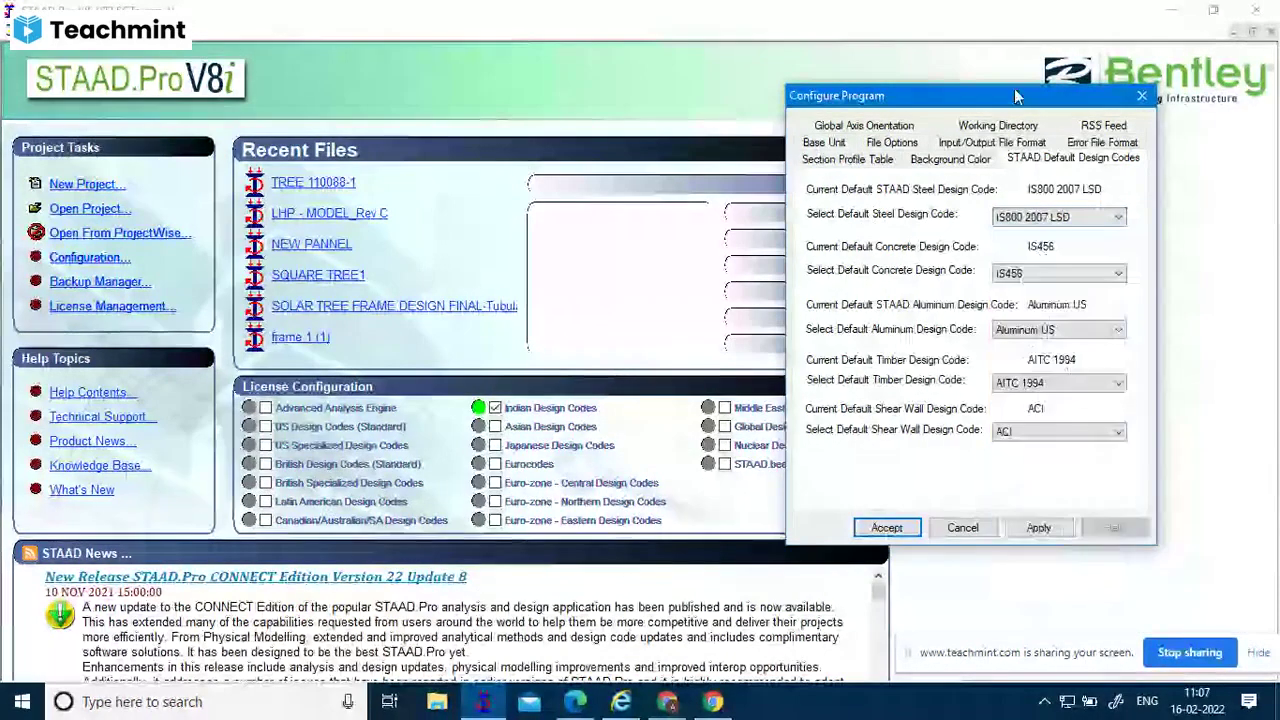
Check the available timber design codes and set the default shear wall design code to IS456.
{"action": "left_click_drag", "start_coordinate": [1016, 96], "coordinate": [676, 49]}
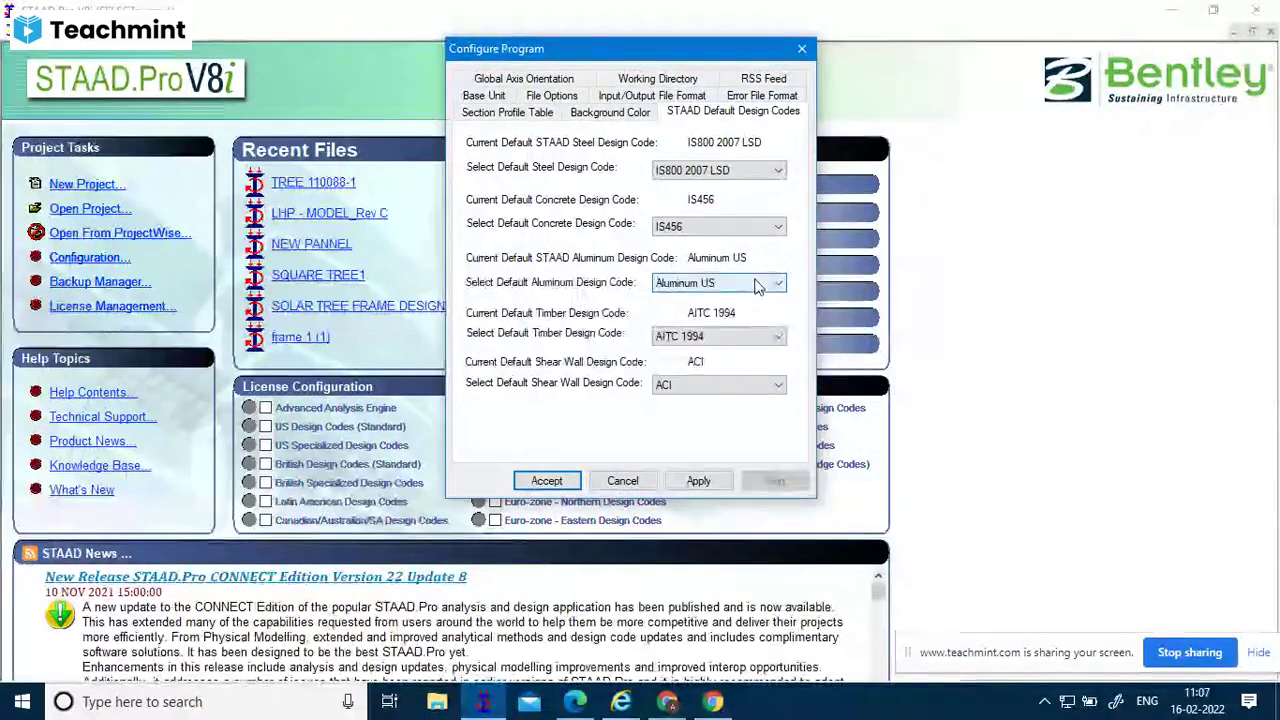
{"action": "left_click", "coordinate": [741, 340]}
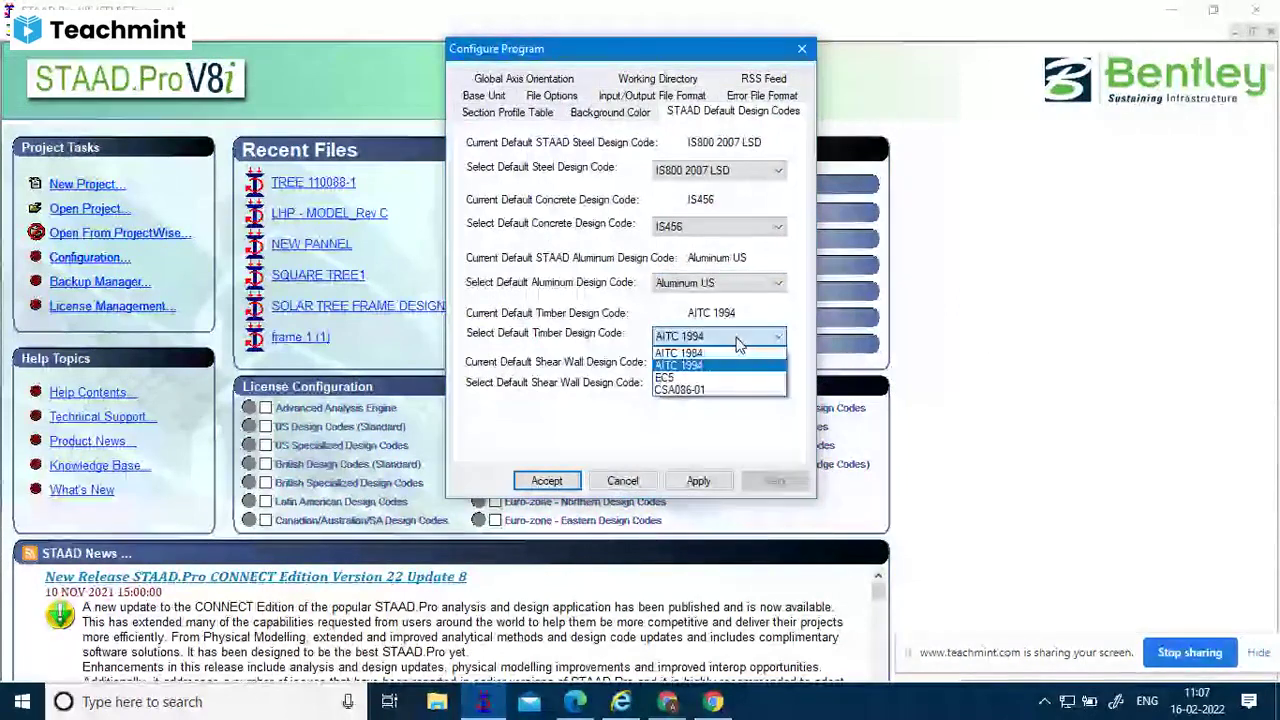
{"action": "left_click", "coordinate": [739, 338]}
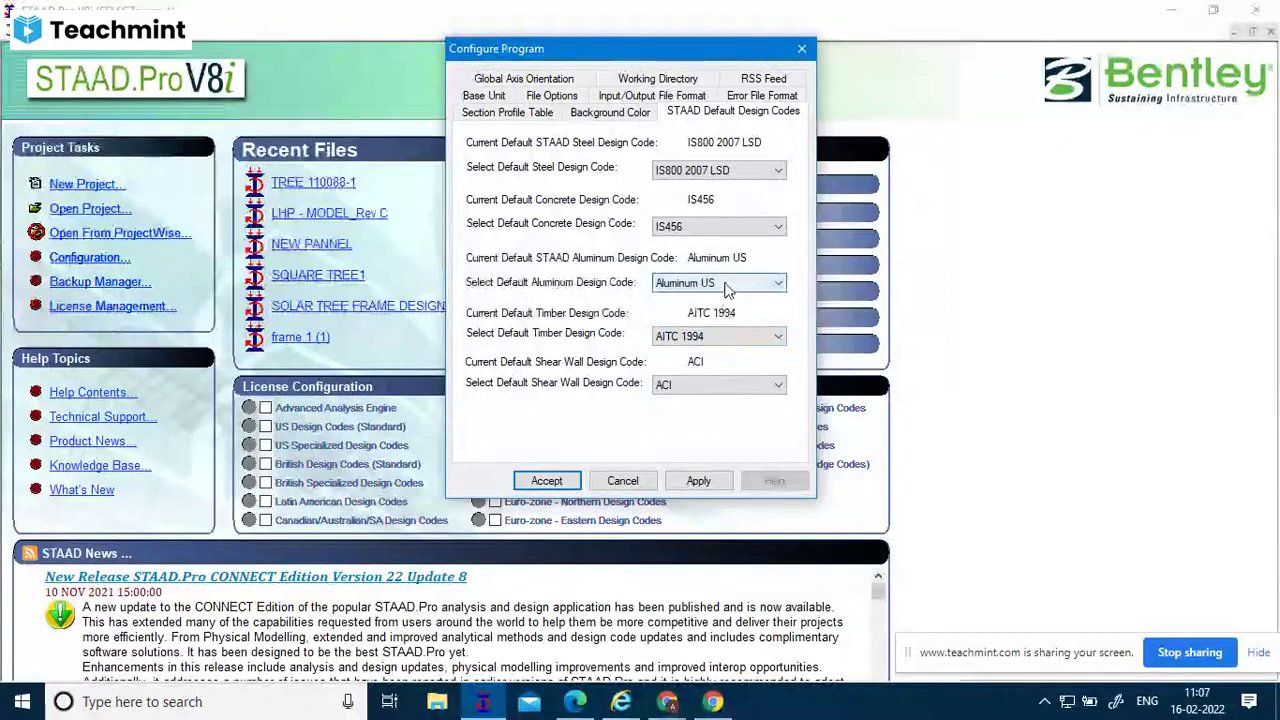
{"action": "left_click", "coordinate": [779, 387]}
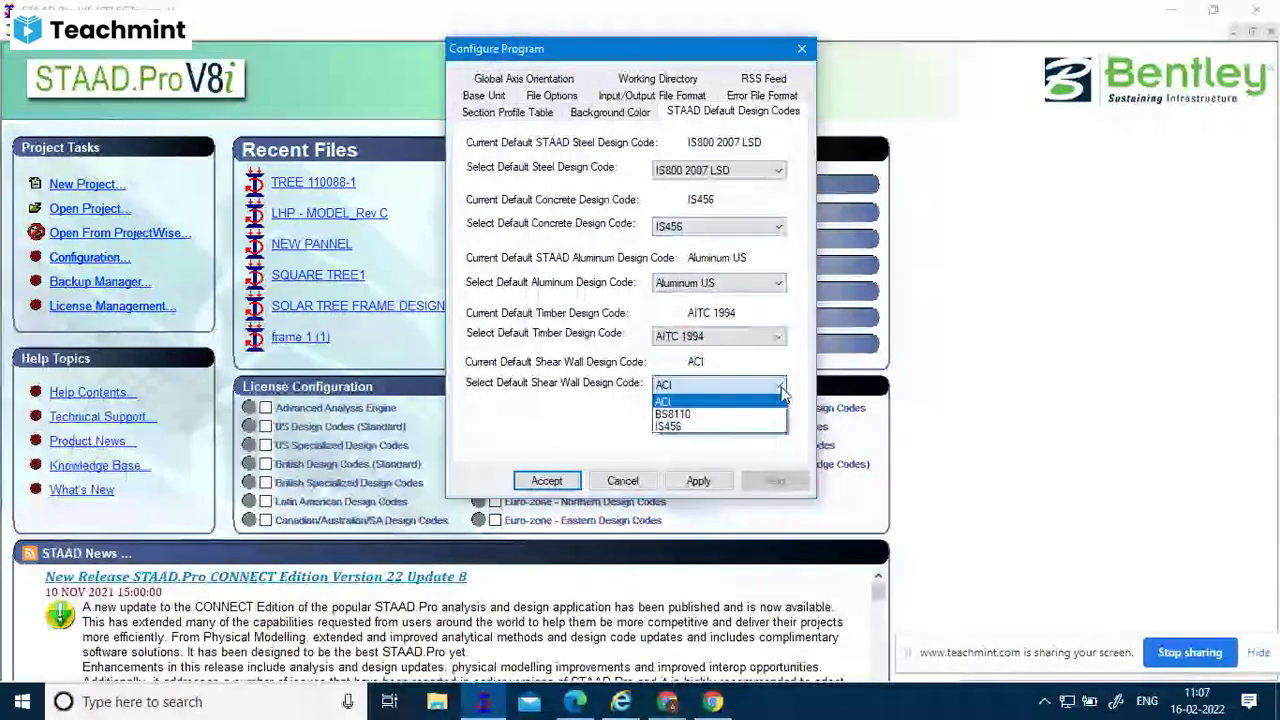
{"action": "left_click", "coordinate": [757, 426]}
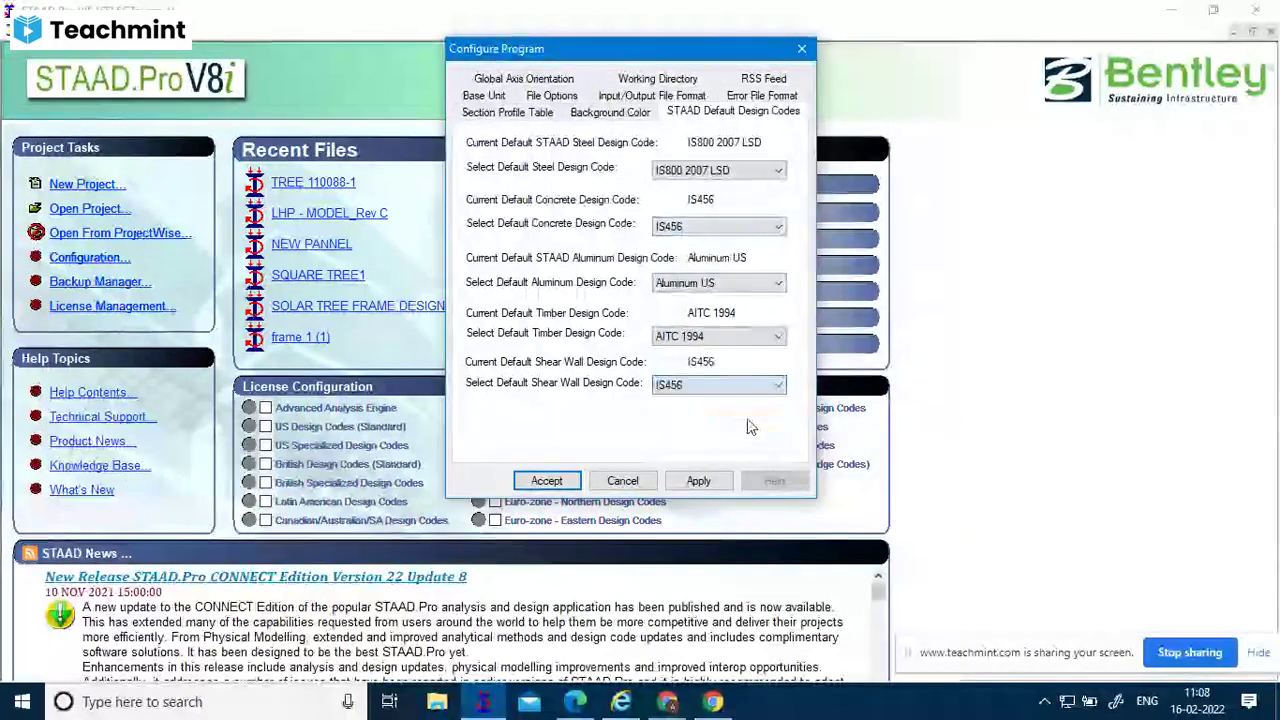
{"action": "left_click", "coordinate": [746, 340]}
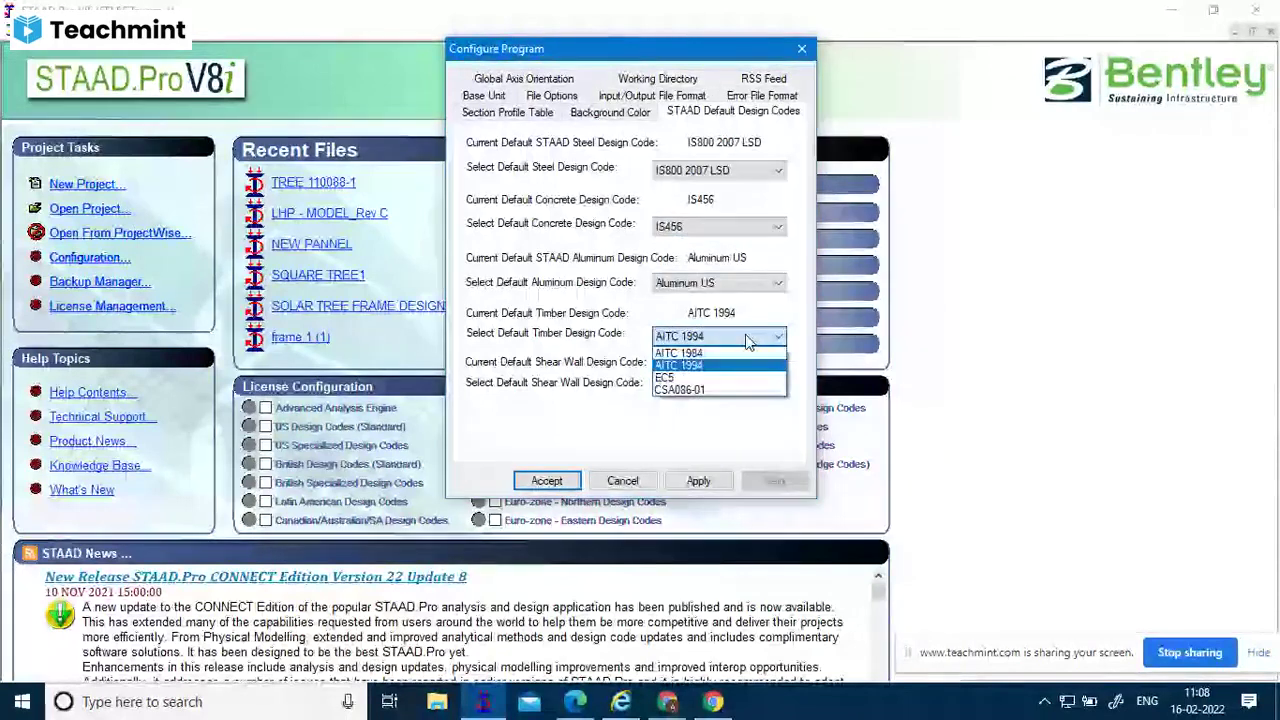
{"action": "left_click", "coordinate": [746, 340]}
{"action": "left_click", "coordinate": [720, 283]}
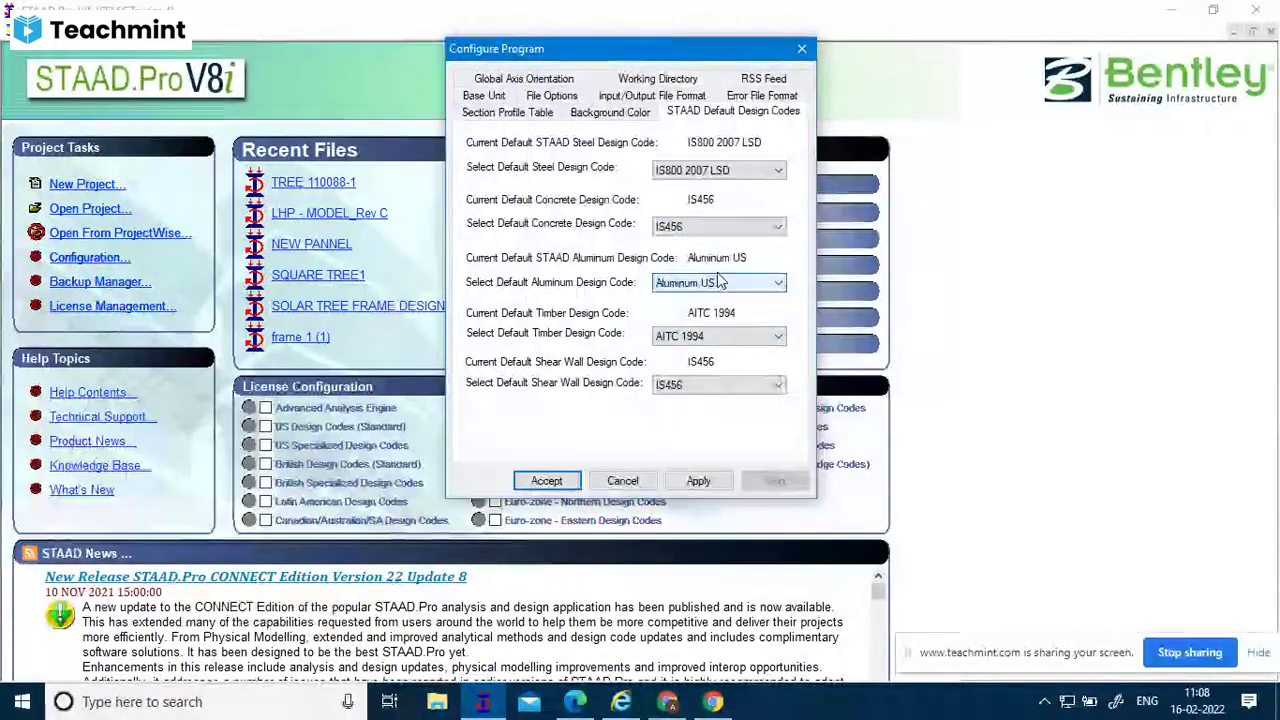
{"action": "left_click", "coordinate": [680, 283]}
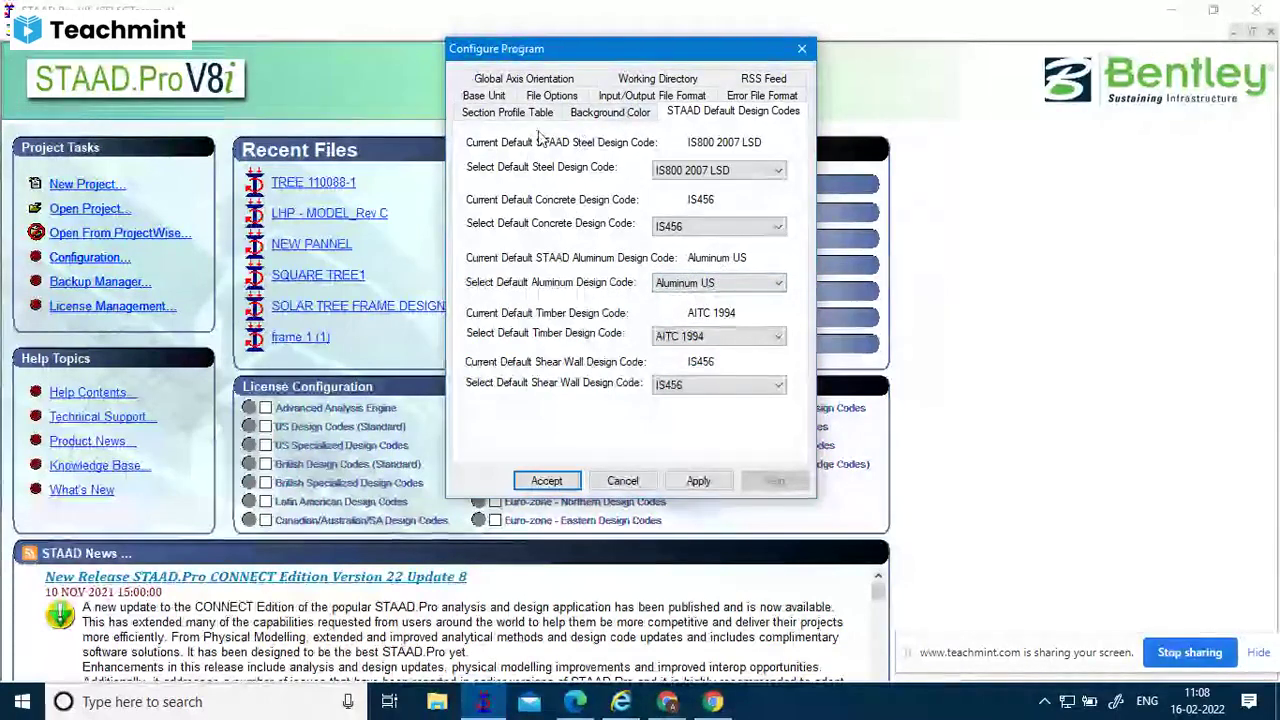
Review the default section profile table and set the program's base unit to English.
{"action": "left_click", "coordinate": [505, 115]}
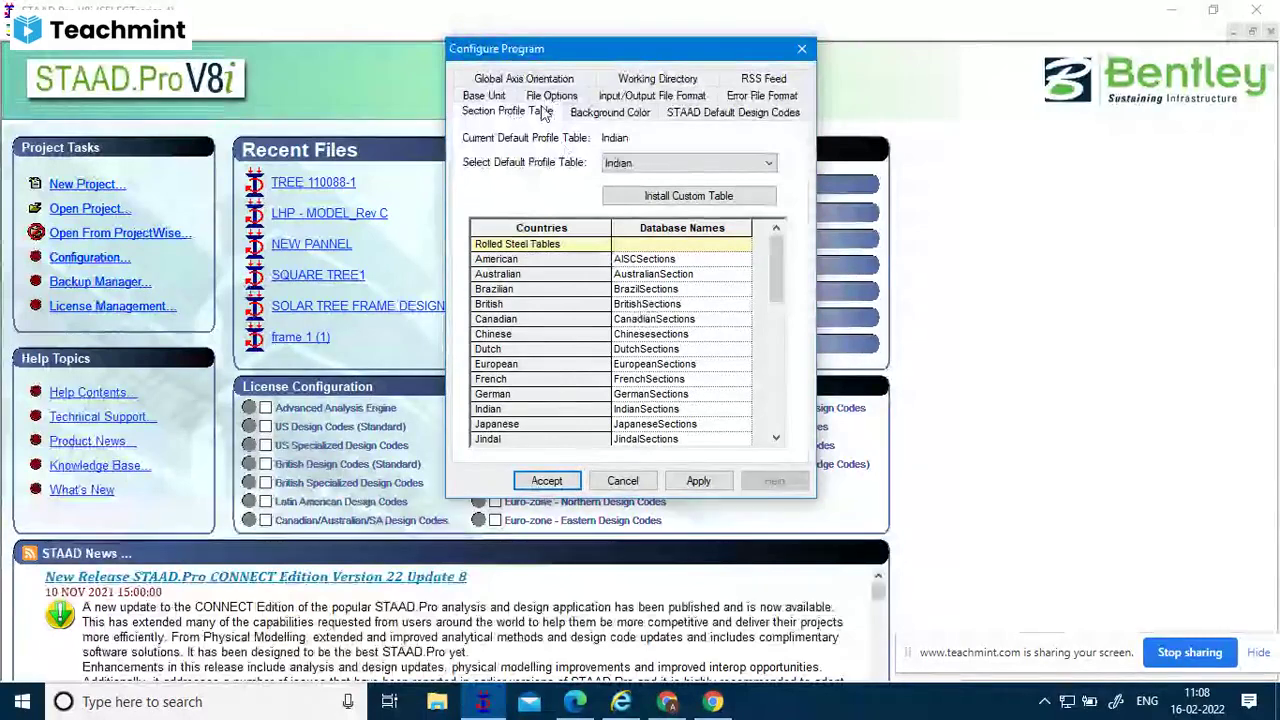
{"action": "left_click", "coordinate": [484, 96]}
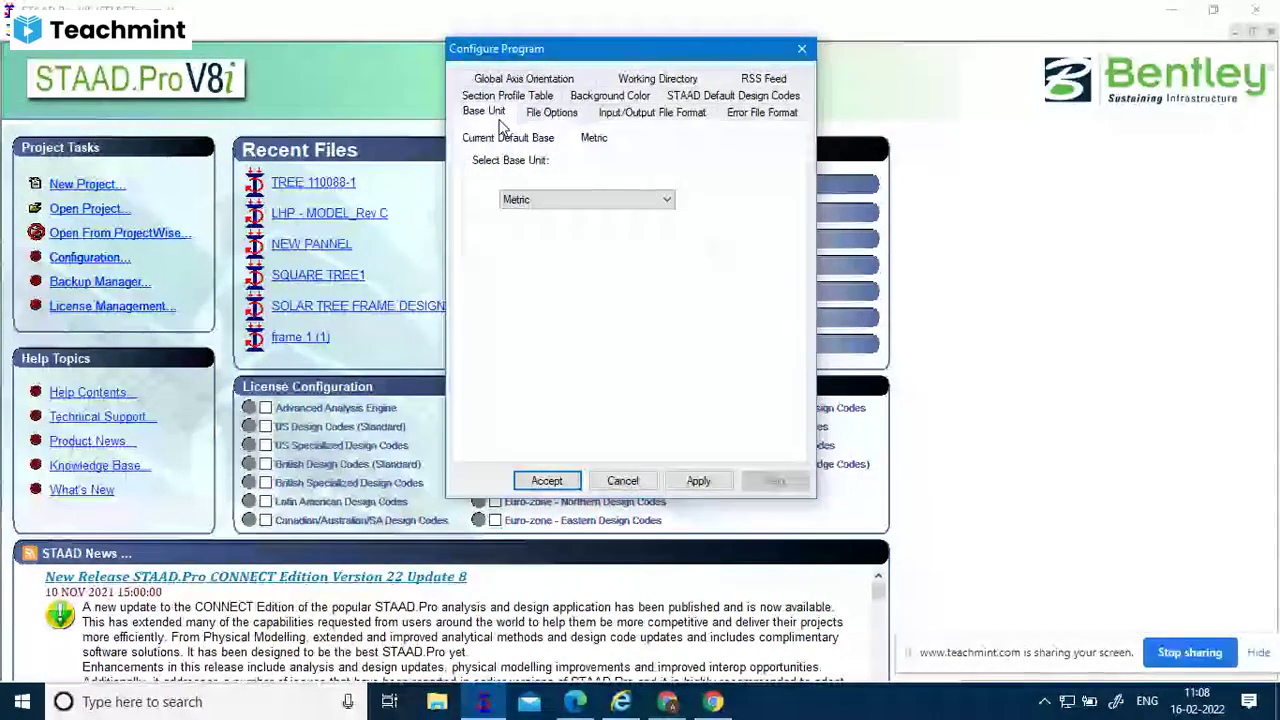
{"action": "left_click", "coordinate": [566, 205]}
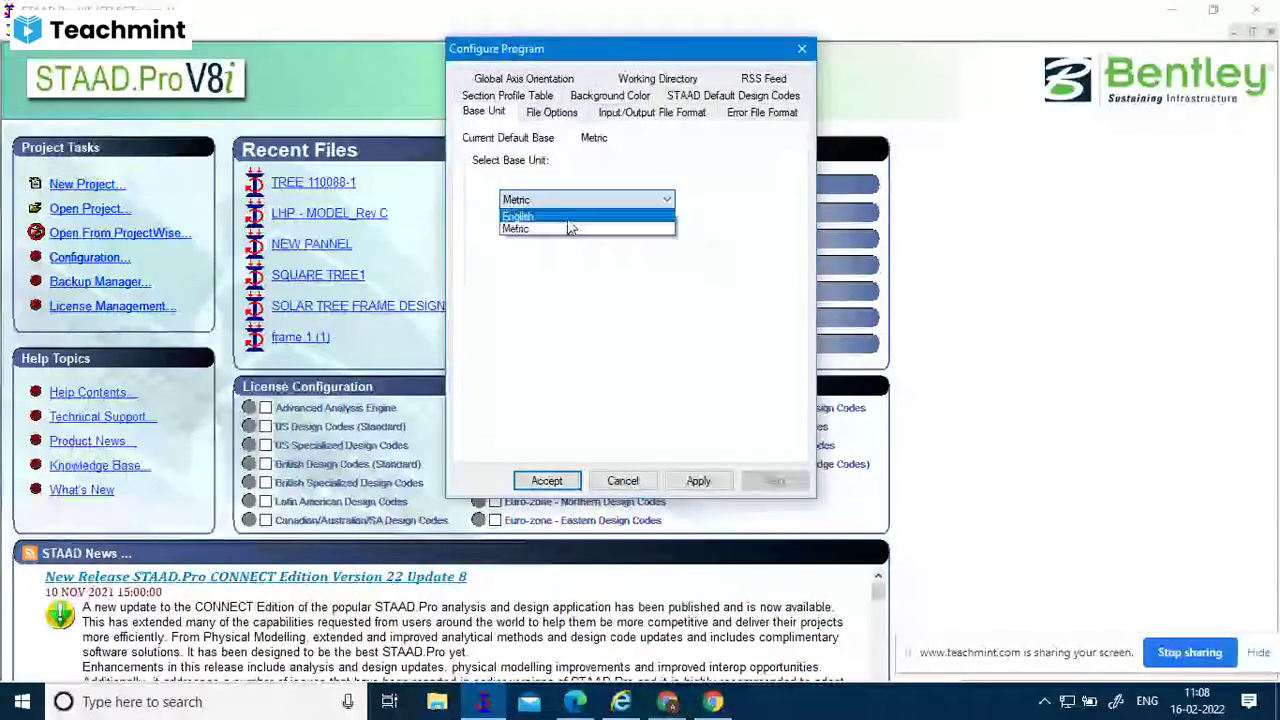
{"action": "left_click", "coordinate": [573, 229]}
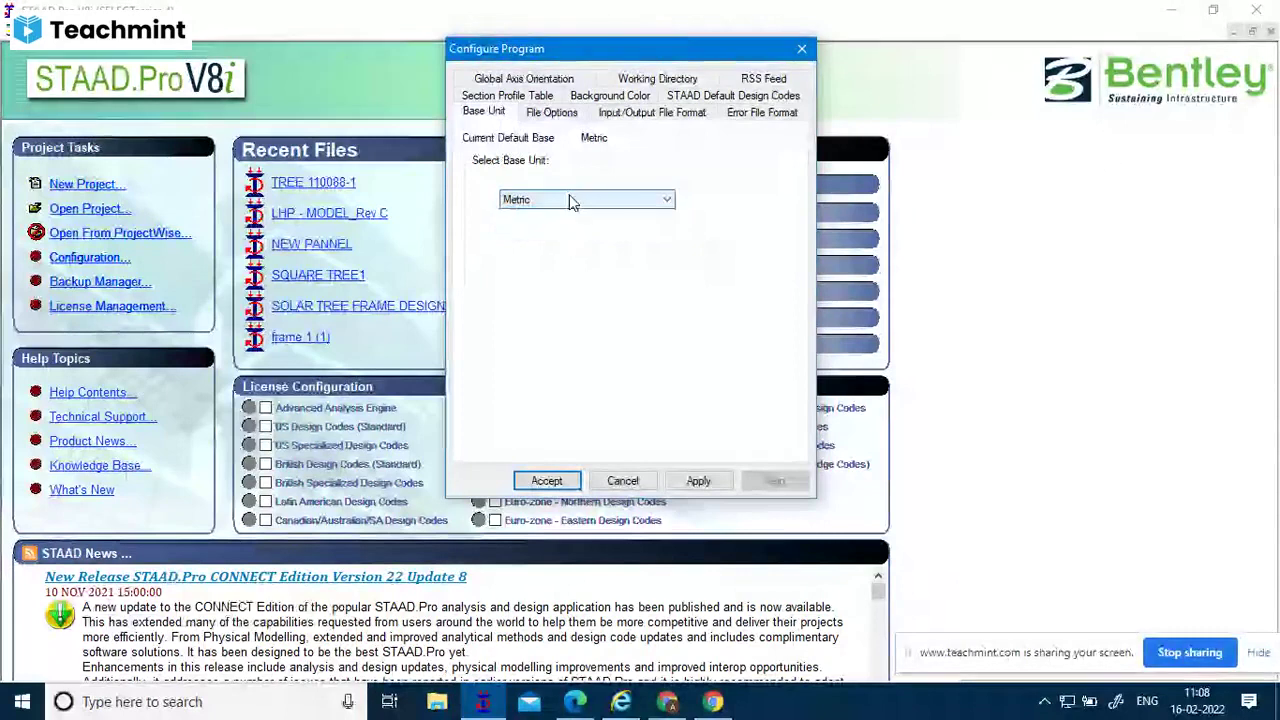
{"action": "left_click", "coordinate": [573, 201]}
{"action": "left_click", "coordinate": [584, 217]}
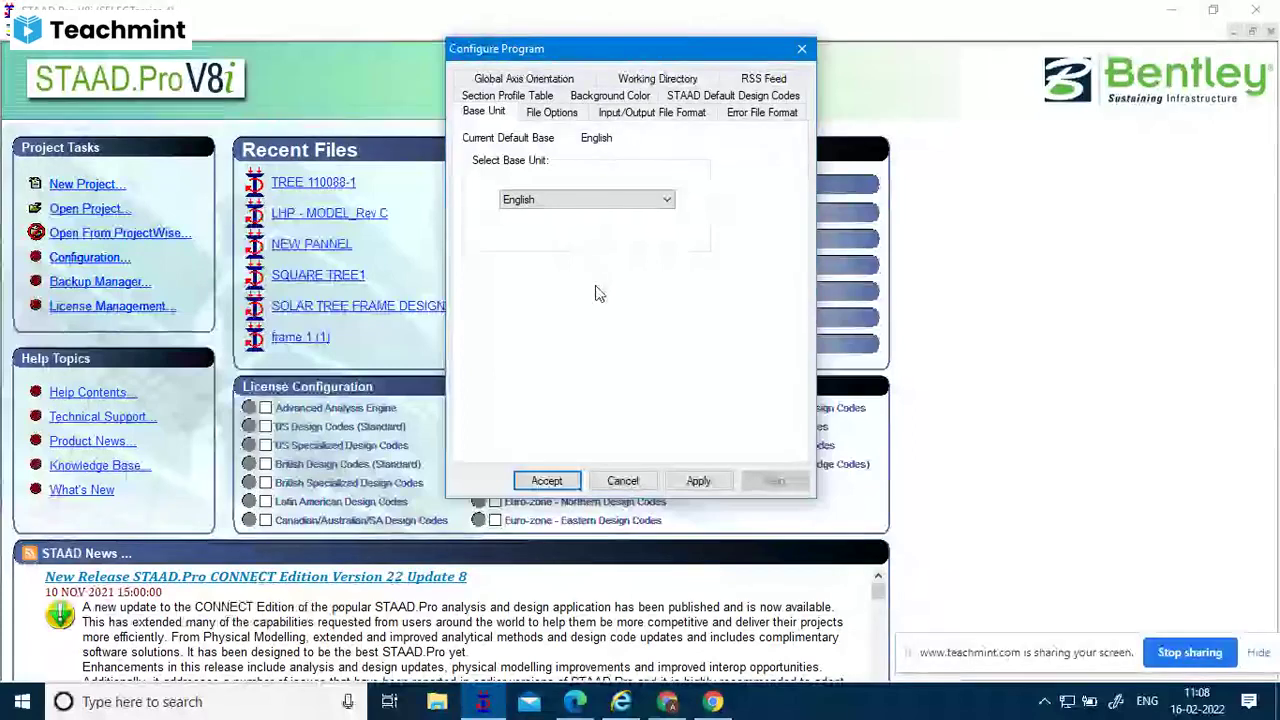
Set the program's base unit to Metric, apply the change and accept the configuration.
{"action": "left_click", "coordinate": [548, 202]}
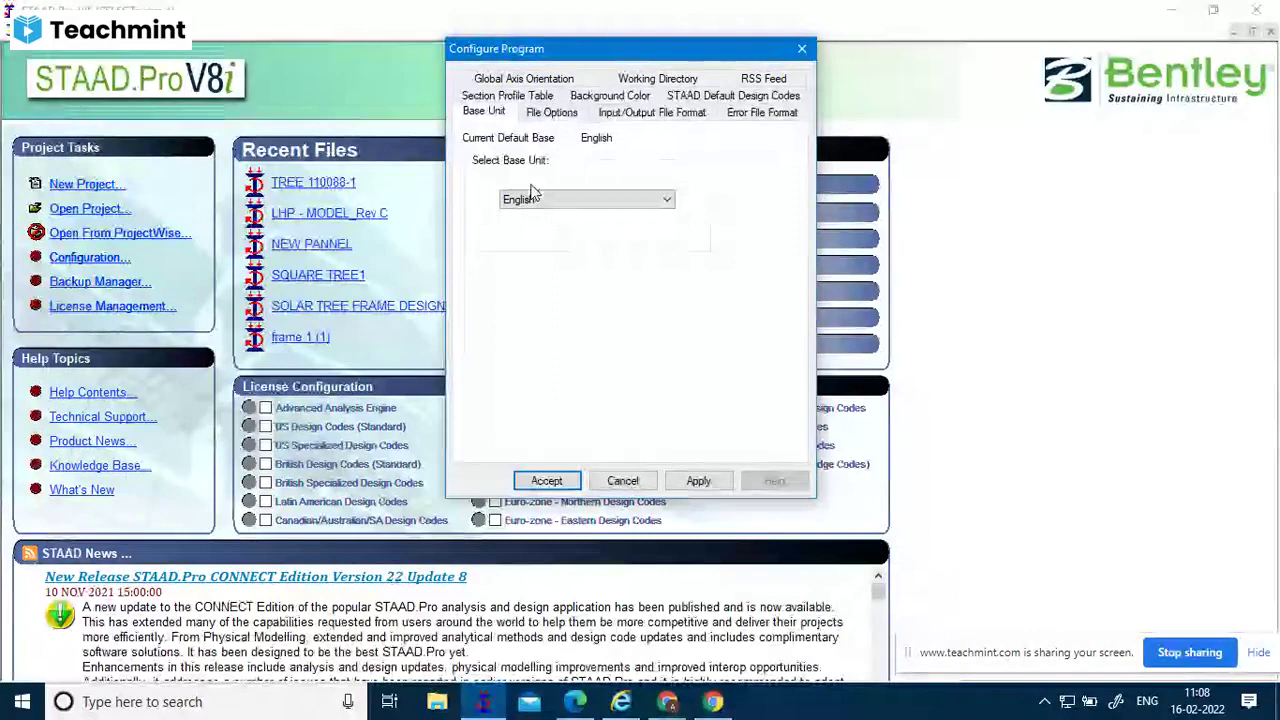
{"action": "left_click", "coordinate": [548, 200]}
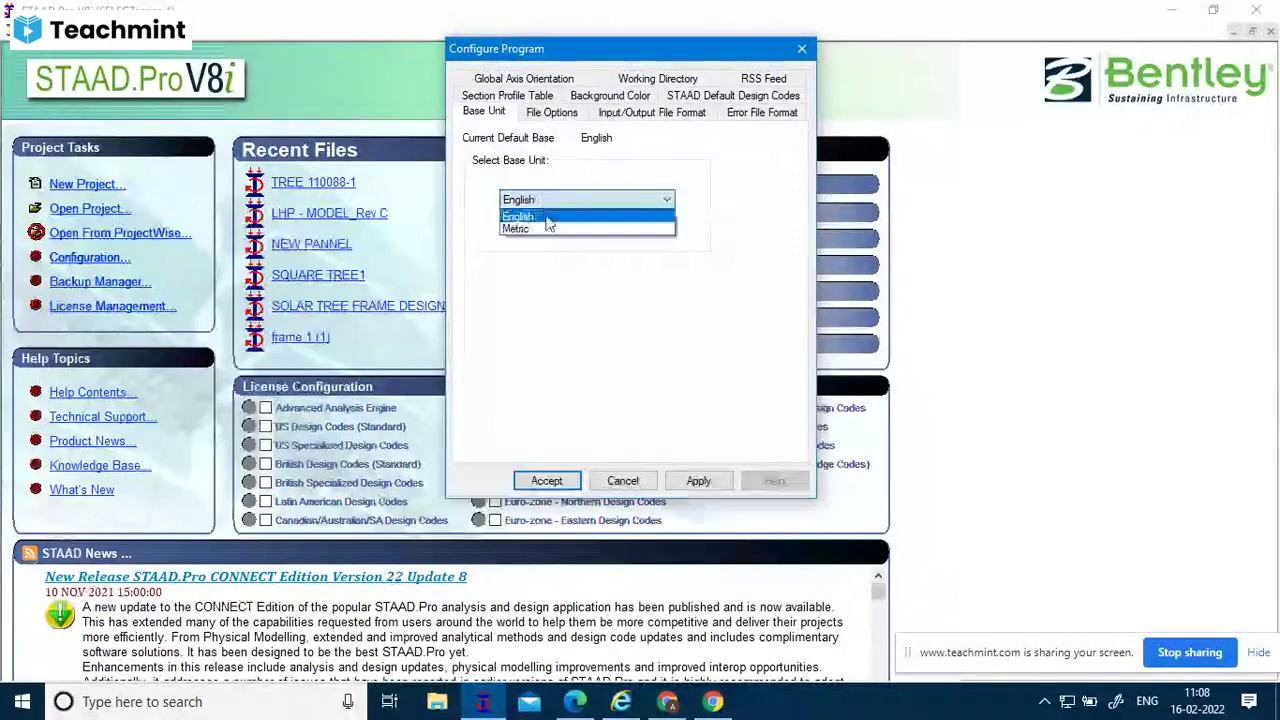
{"action": "left_click", "coordinate": [544, 230]}
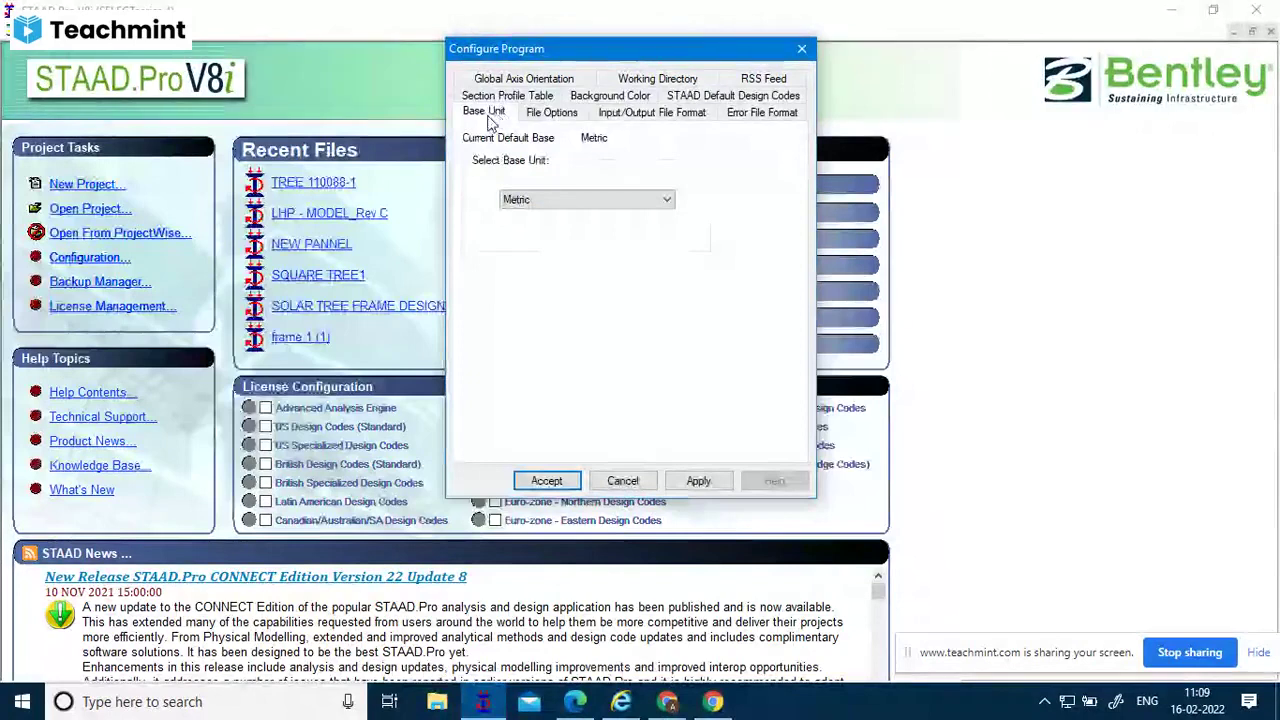
{"action": "left_click", "coordinate": [680, 479]}
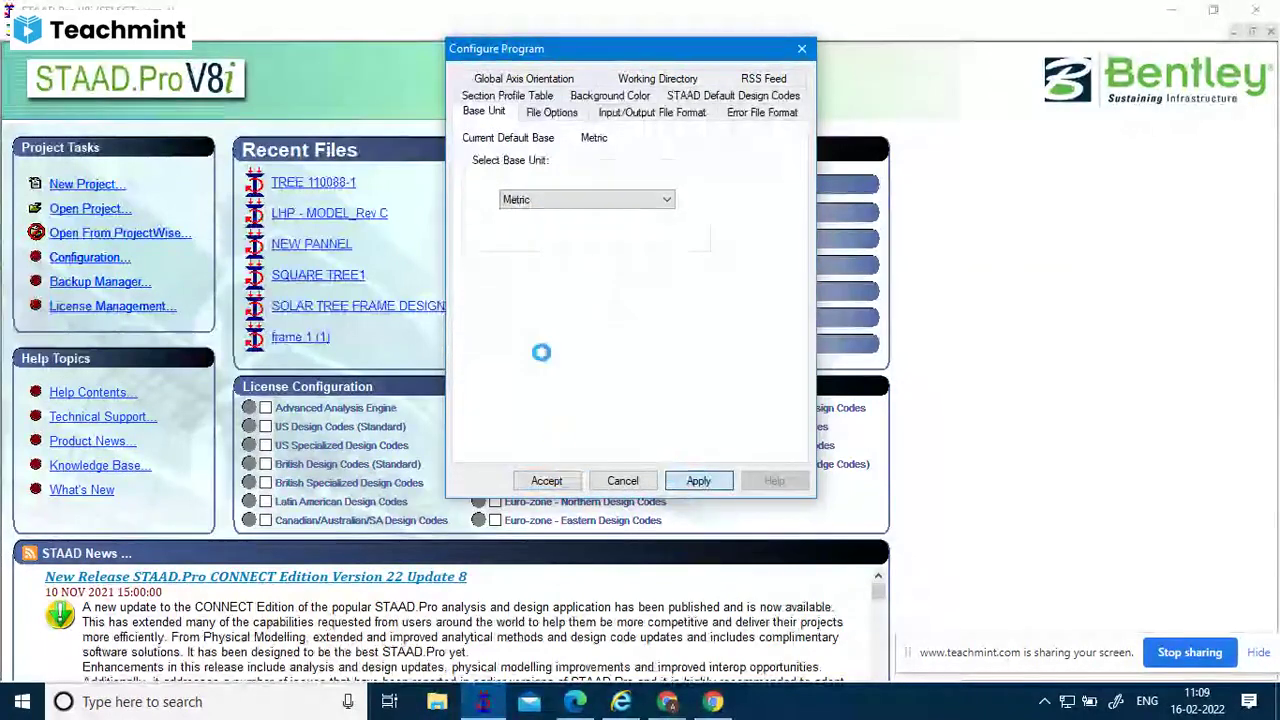
{"action": "left_click", "coordinate": [547, 481]}
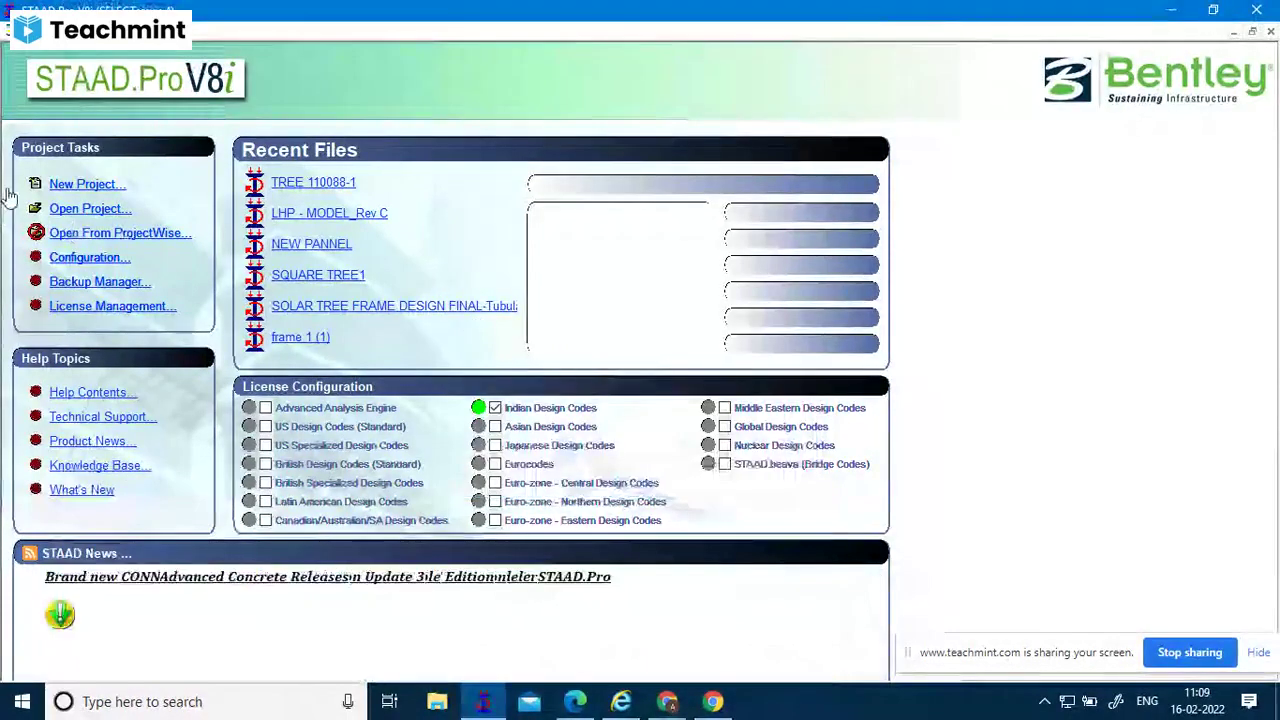
Start a new project as a Space structure with the file name BEAM1.
{"action": "left_click", "coordinate": [68, 186]}
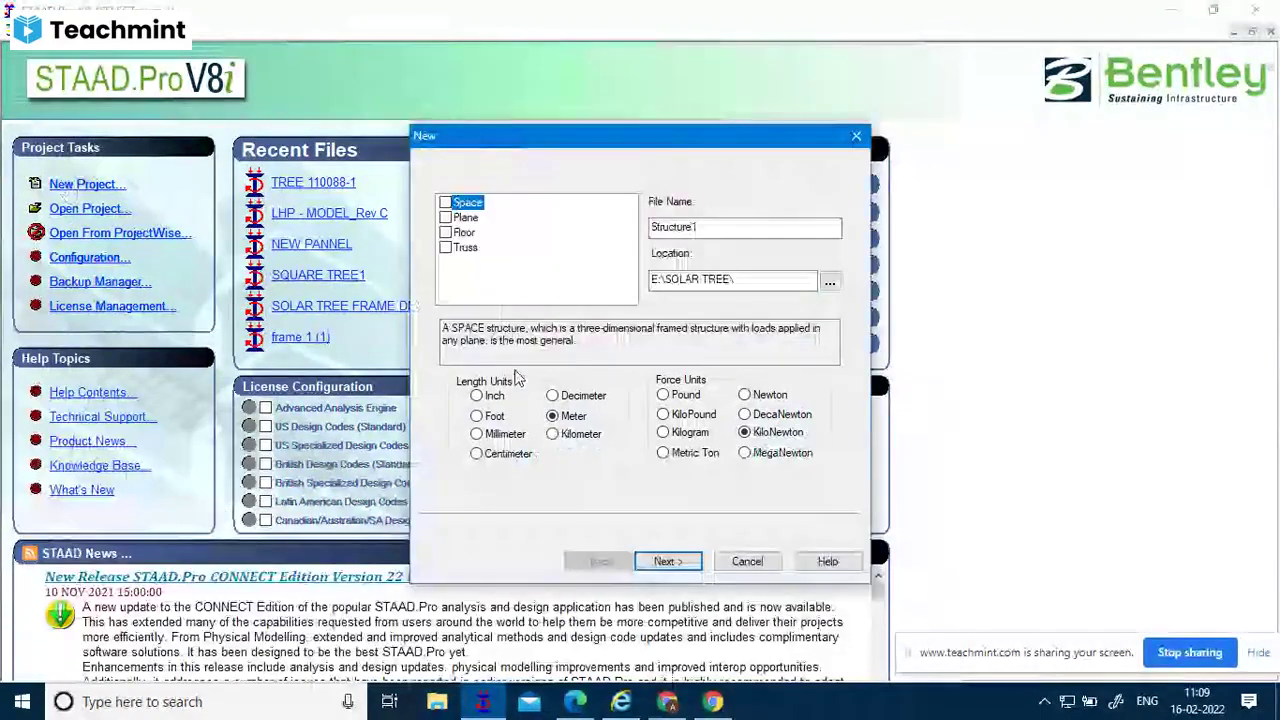
{"action": "left_click", "coordinate": [478, 204]}
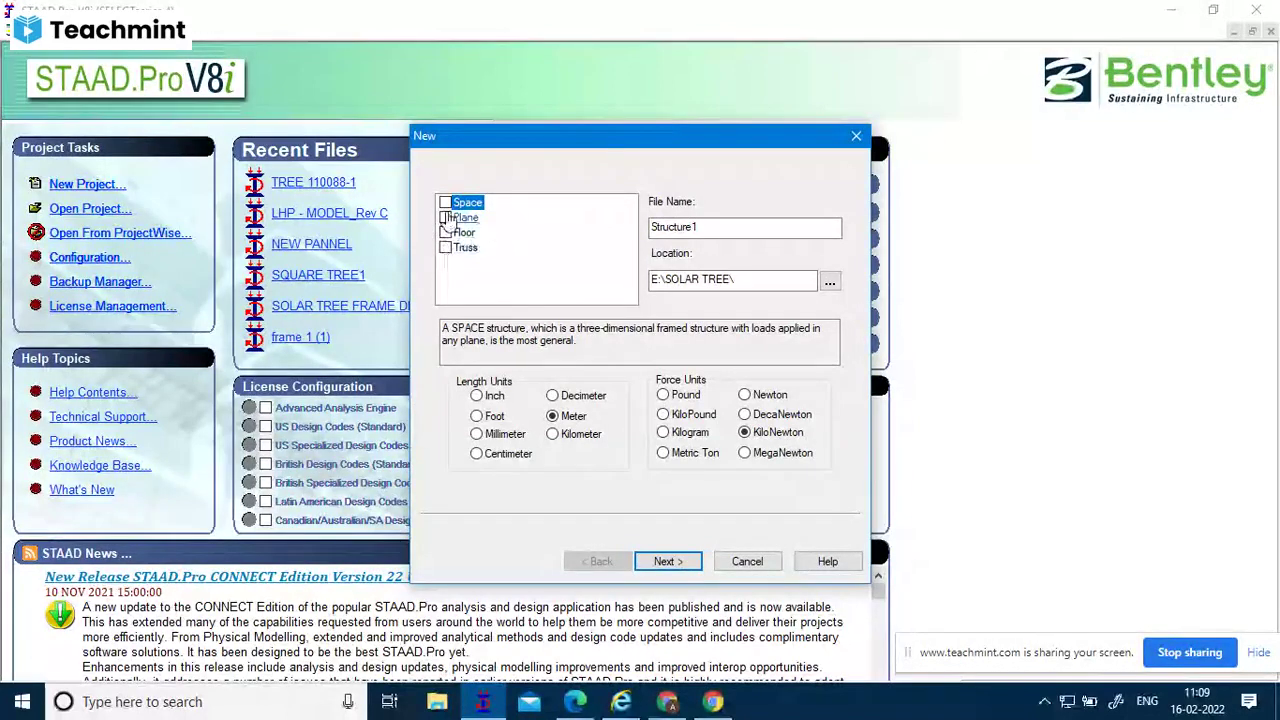
{"action": "left_click", "coordinate": [445, 203]}
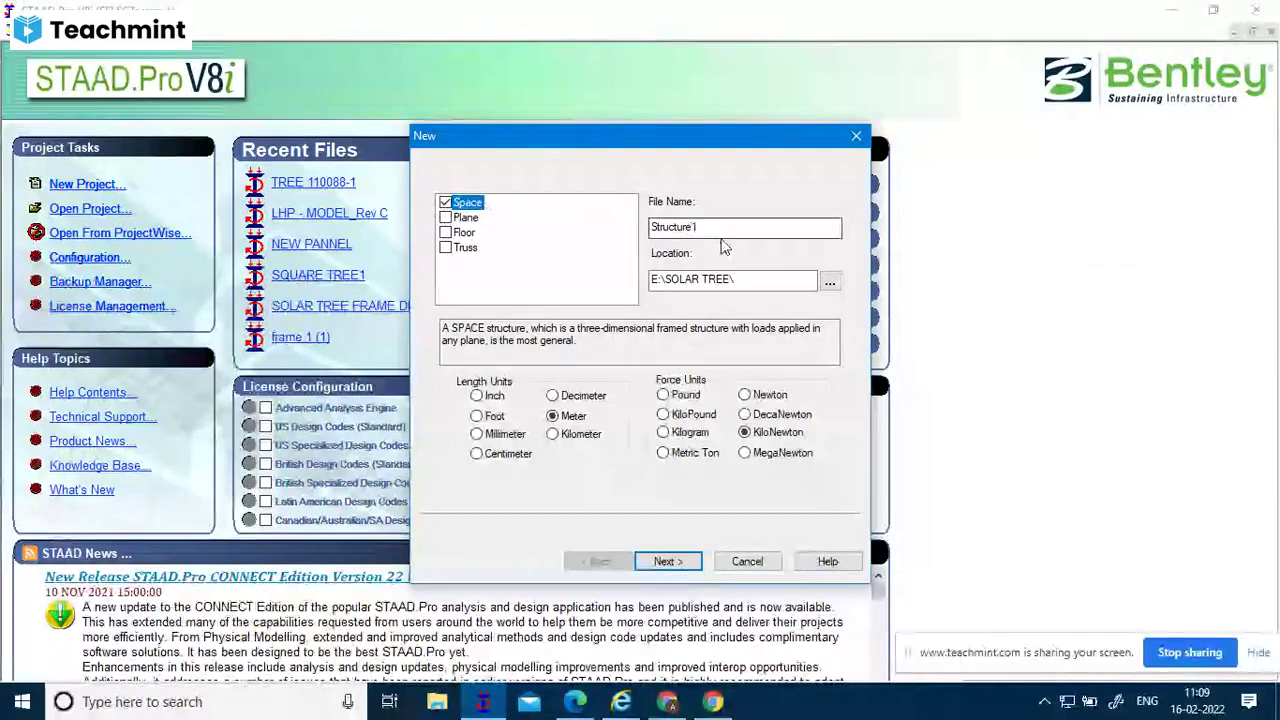
{"action": "key", "text": "Tab"}
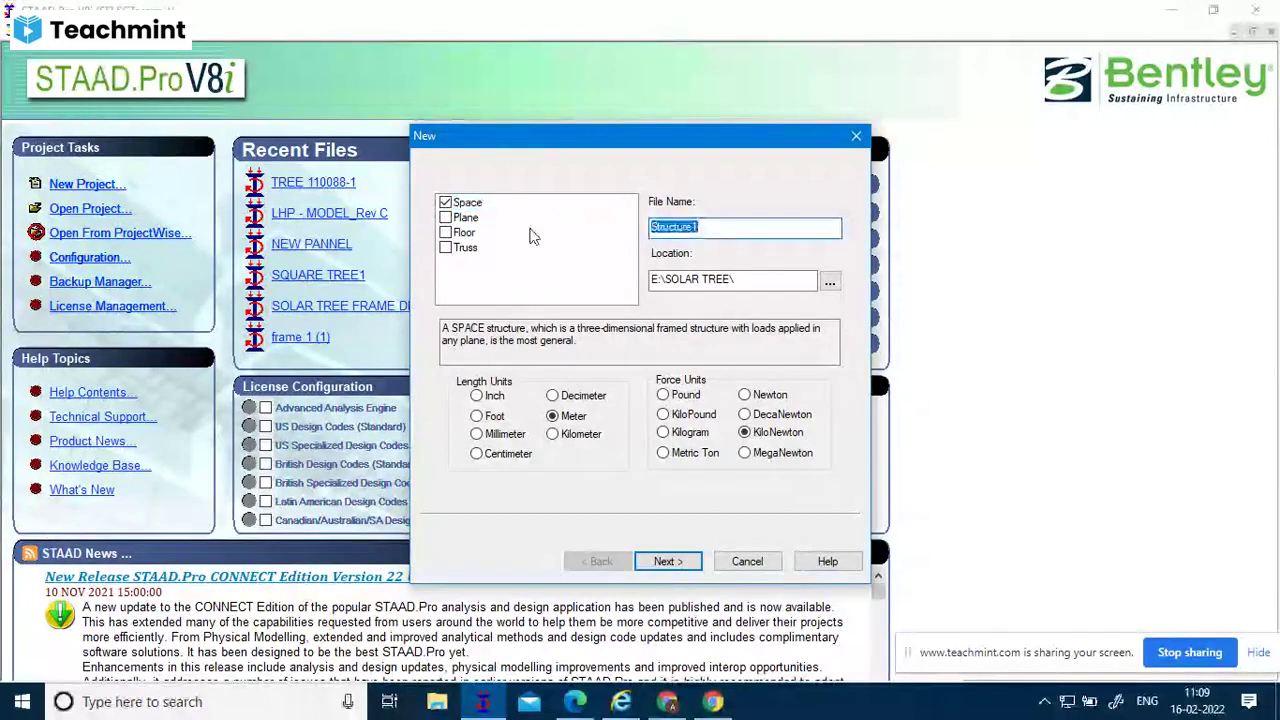
{"action": "type", "text": "BEA"}
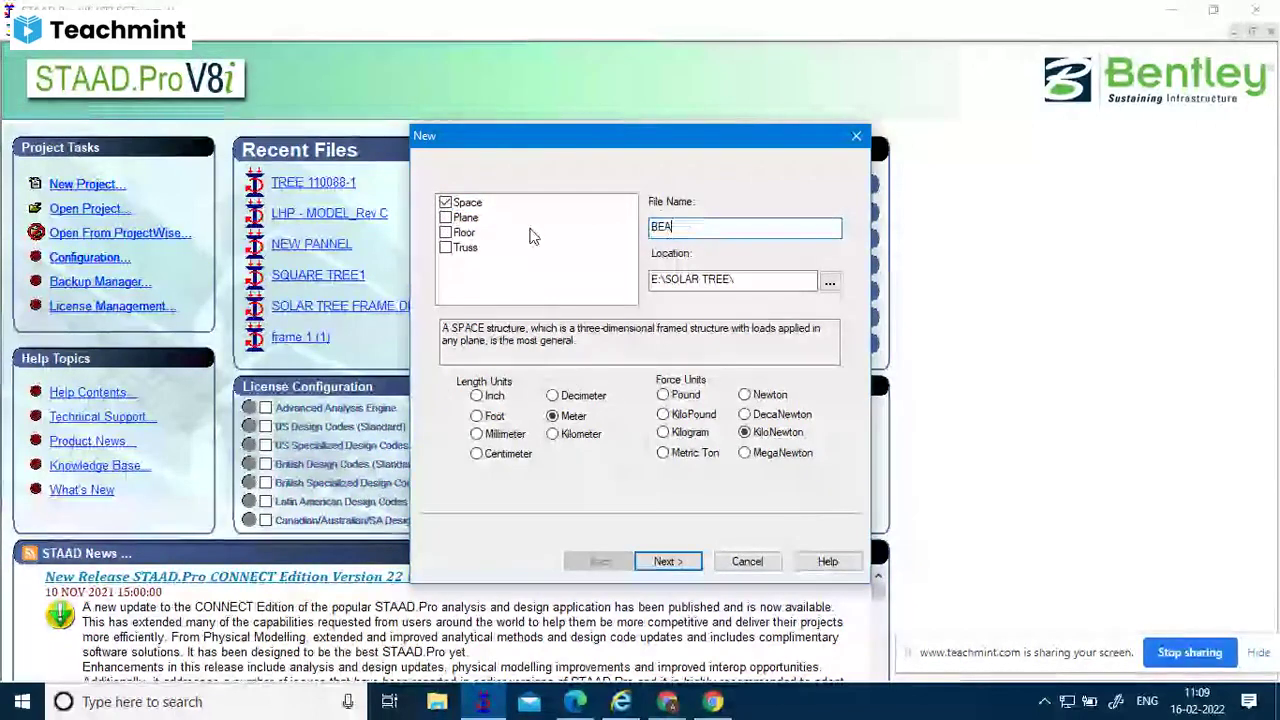
{"action": "type", "text": "M1"}
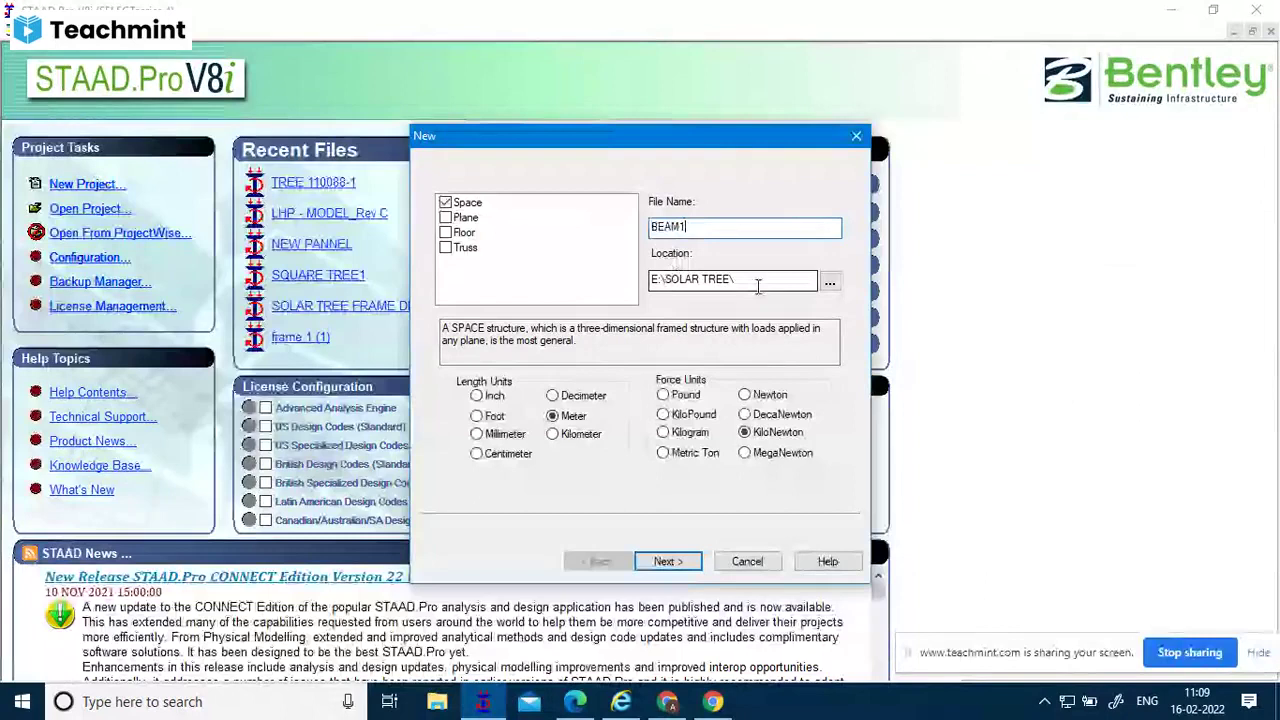
Set the project location to E:\STAAD FILES\ and continue with Meter length units and KiloNewton force units.
{"action": "left_click", "coordinate": [831, 282]}
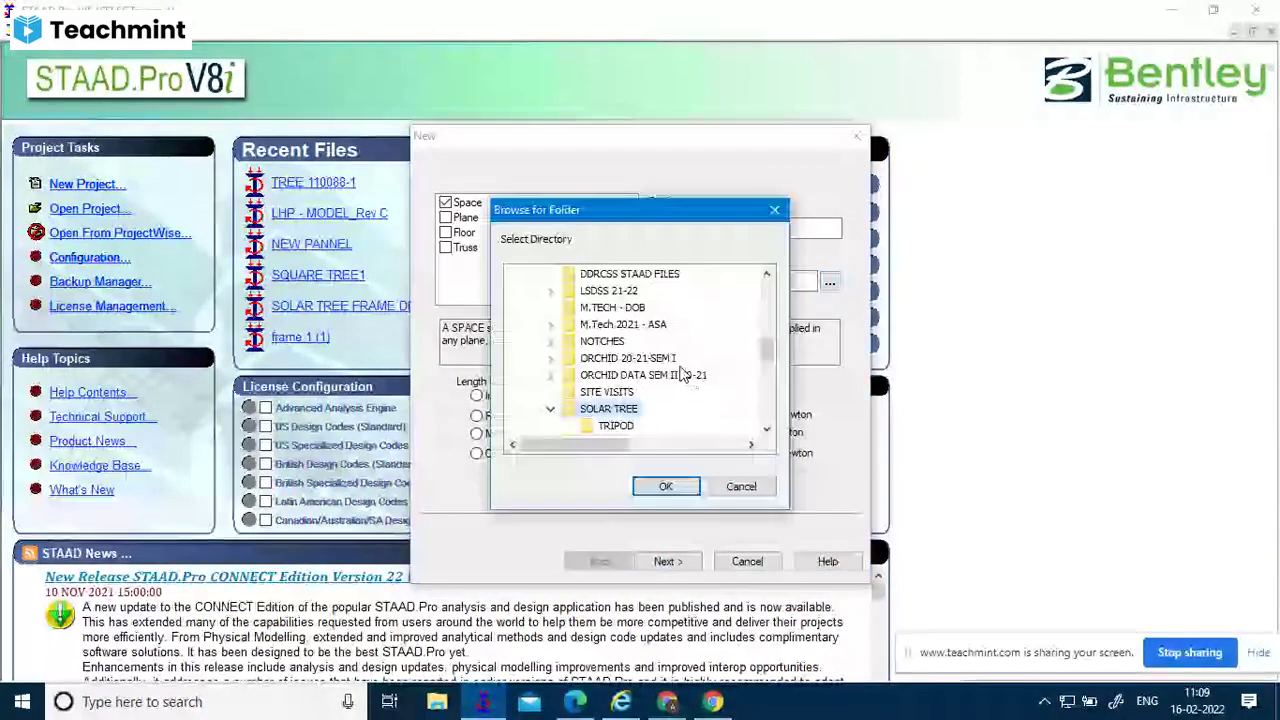
{"action": "left_click_drag", "start_coordinate": [767, 350], "coordinate": [767, 362]}
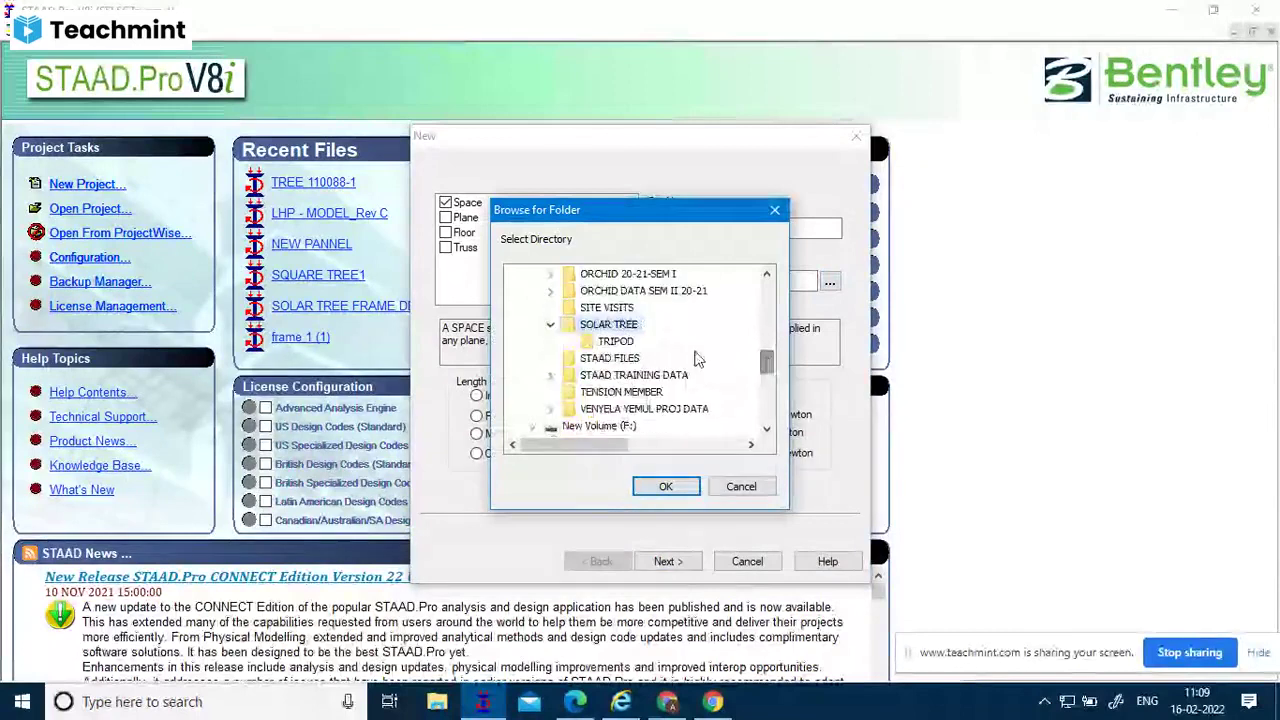
{"action": "left_click", "coordinate": [615, 358]}
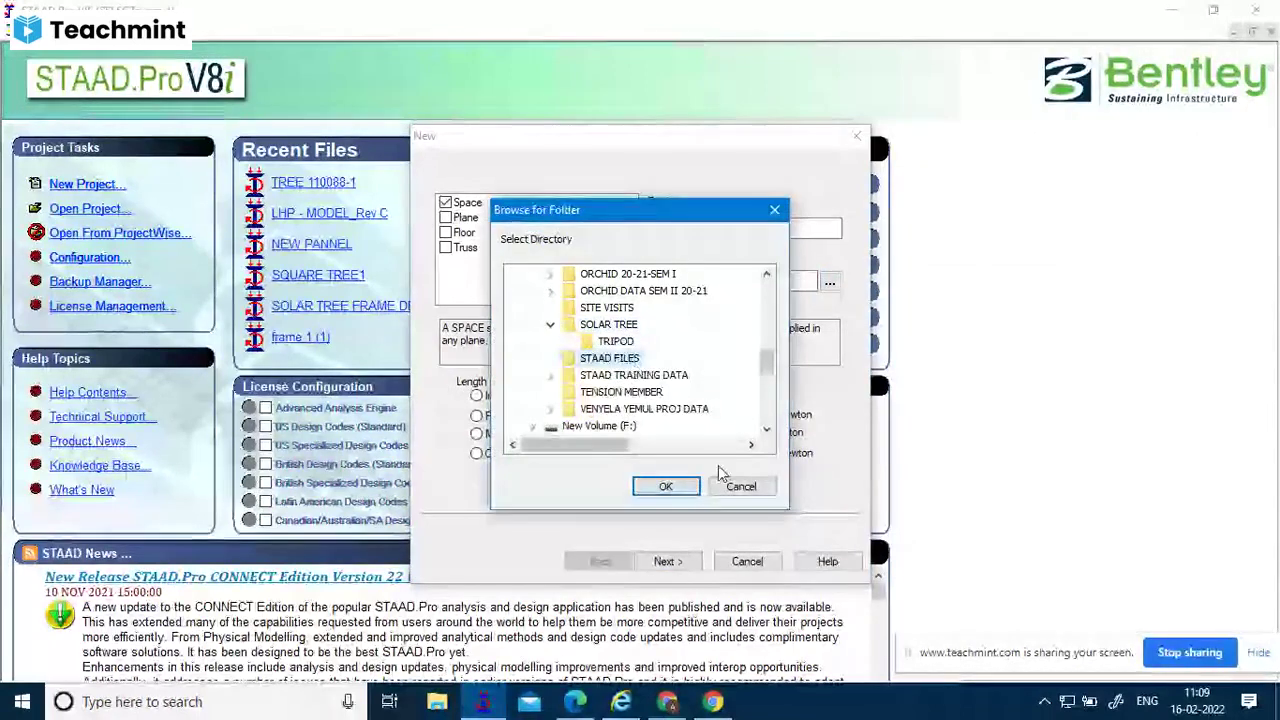
{"action": "left_click", "coordinate": [666, 486]}
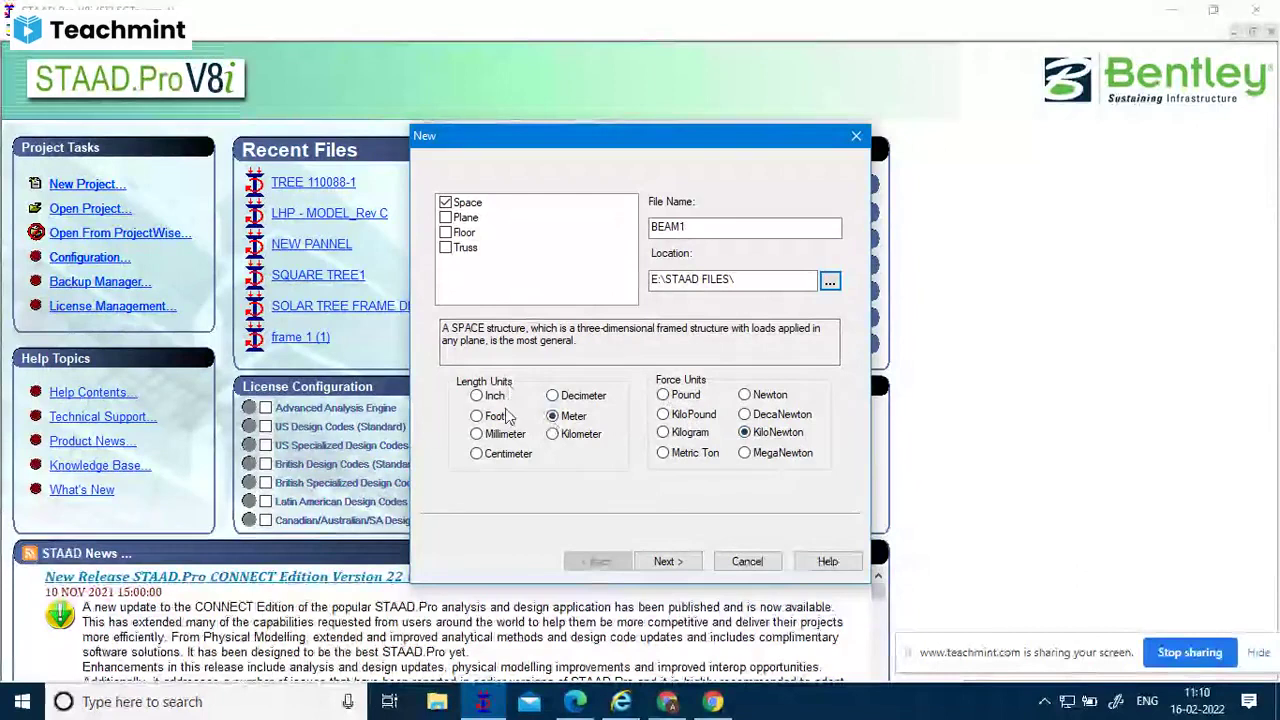
{"action": "left_click", "coordinate": [553, 417]}
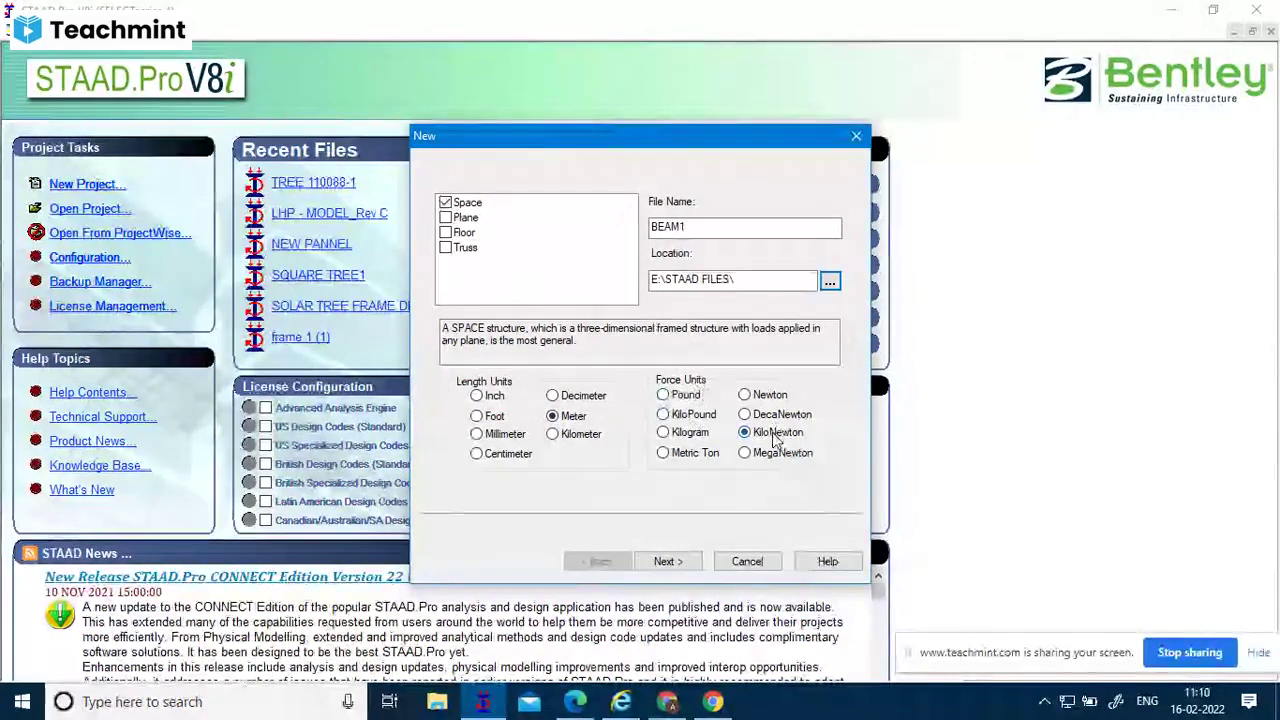
{"action": "left_click", "coordinate": [666, 561]}
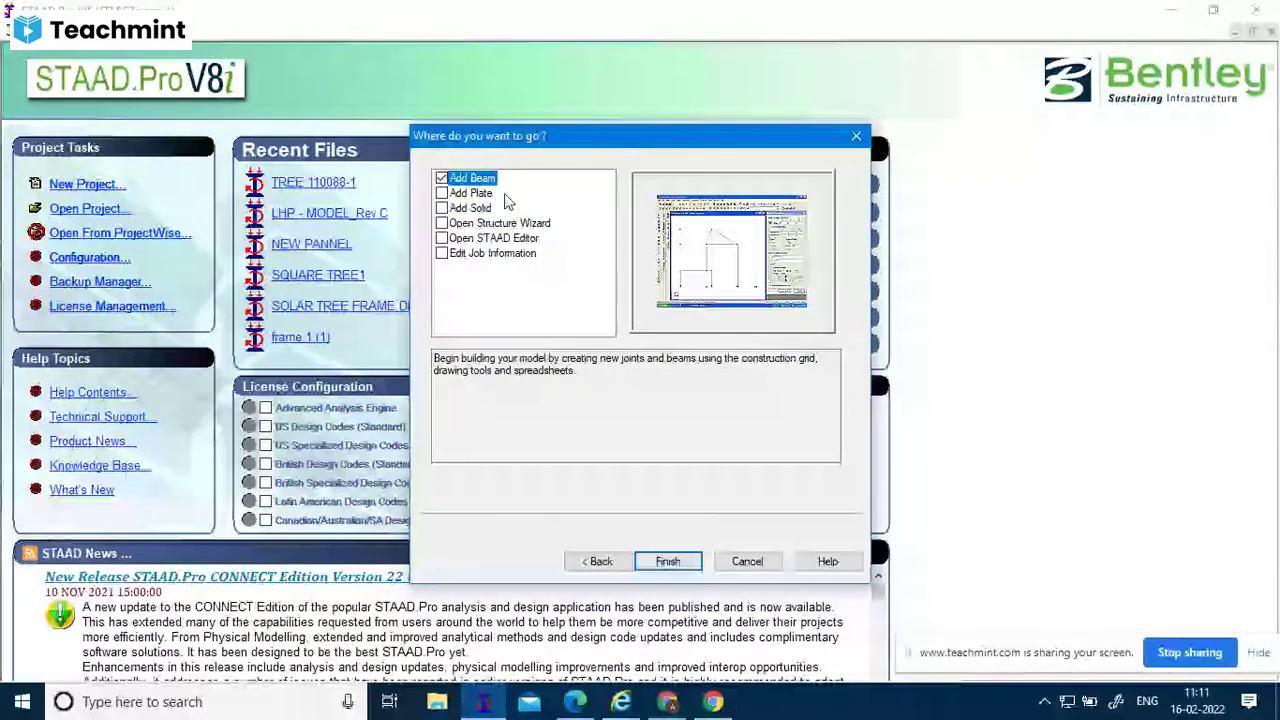
Review the Open Structure Wizard and Open STAAD Editor starting options, and finish the project setup with Add Beam.
{"action": "left_click", "coordinate": [497, 223]}
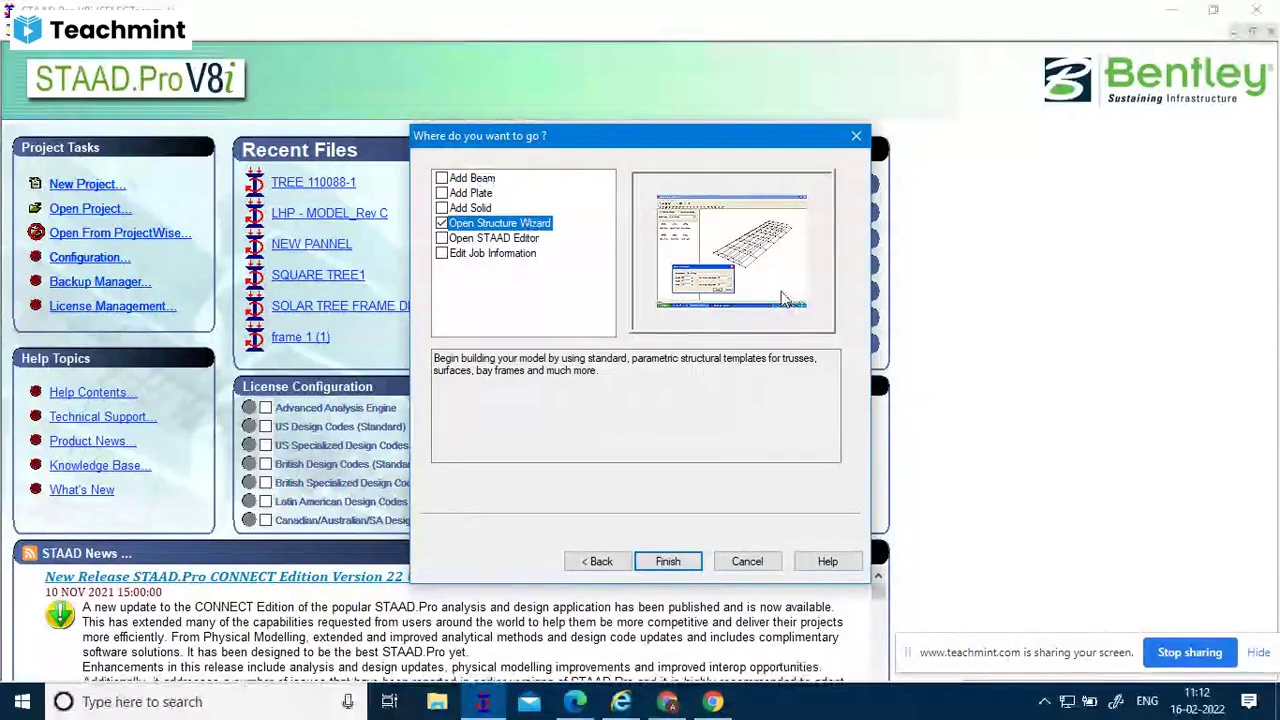
{"action": "left_click", "coordinate": [490, 240]}
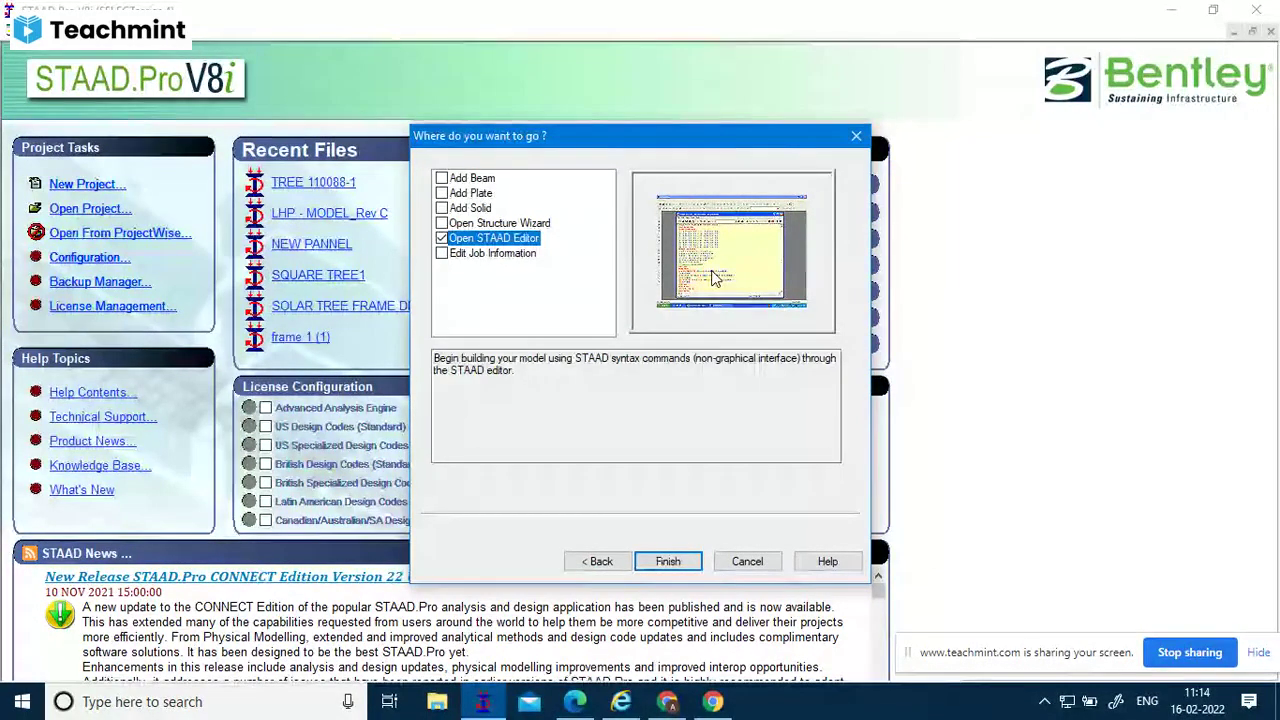
{"action": "left_click", "coordinate": [522, 241]}
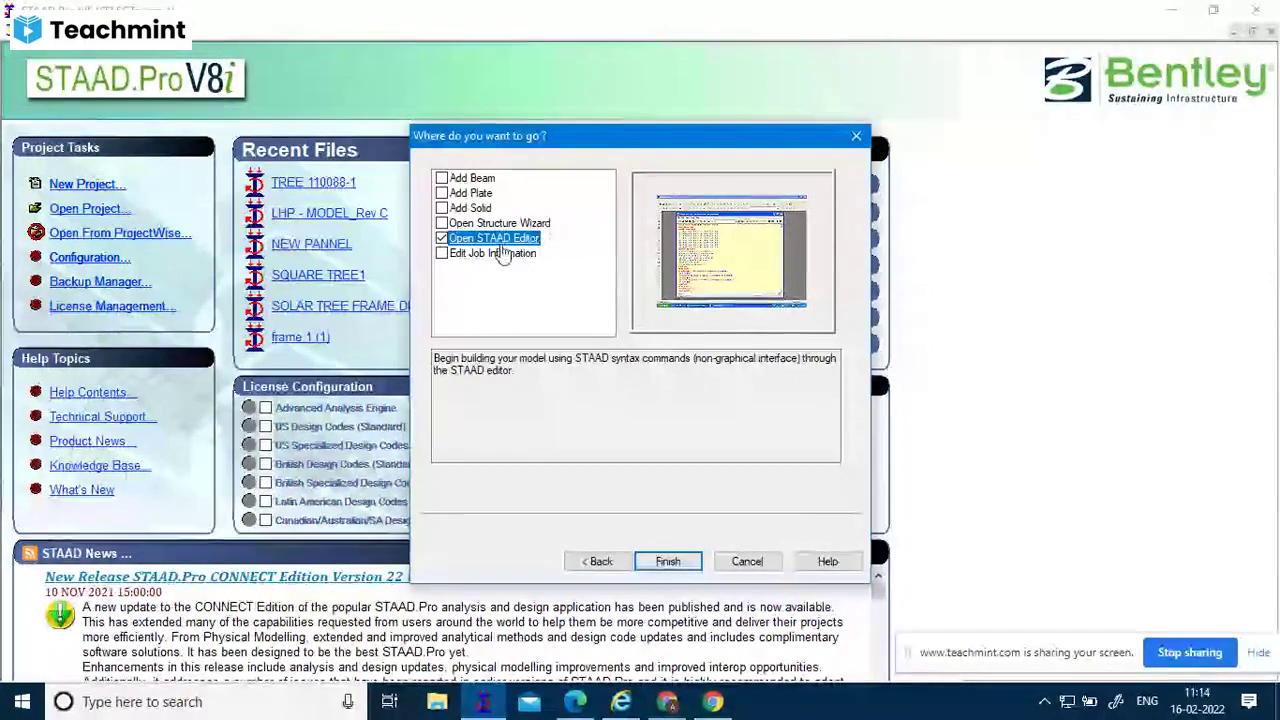
{"action": "left_click", "coordinate": [444, 179]}
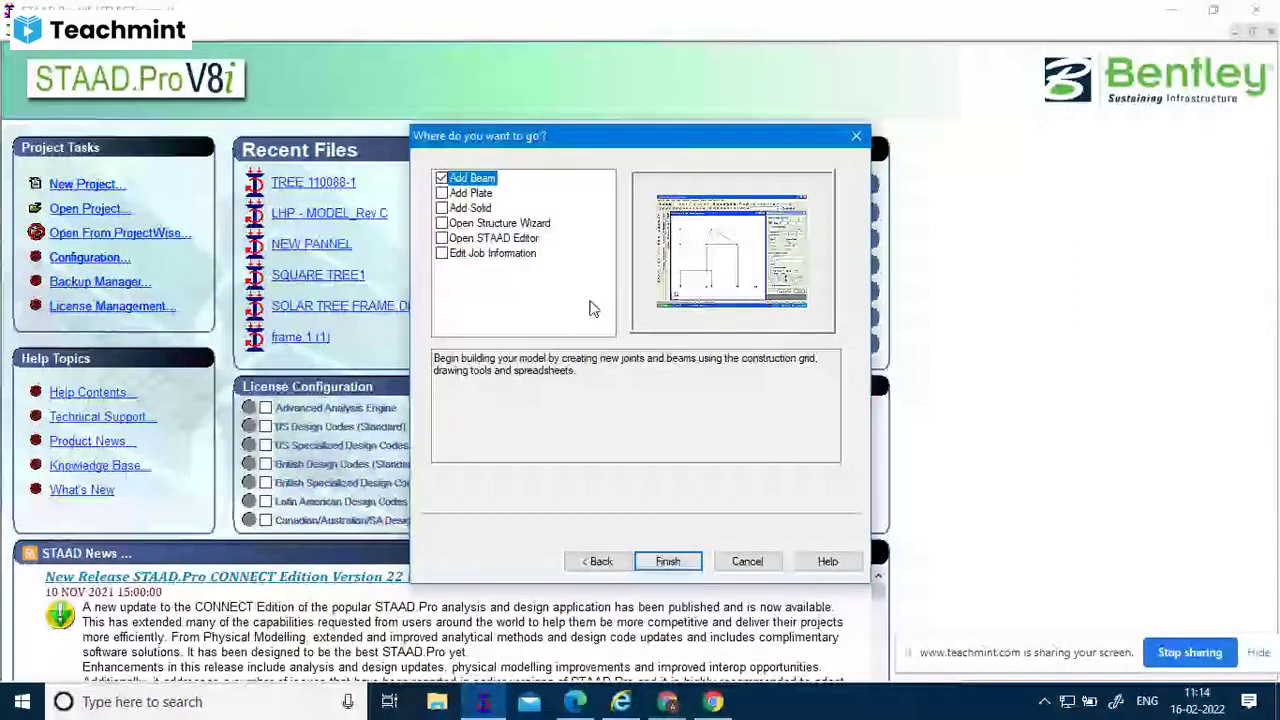
{"action": "key", "text": "Return"}
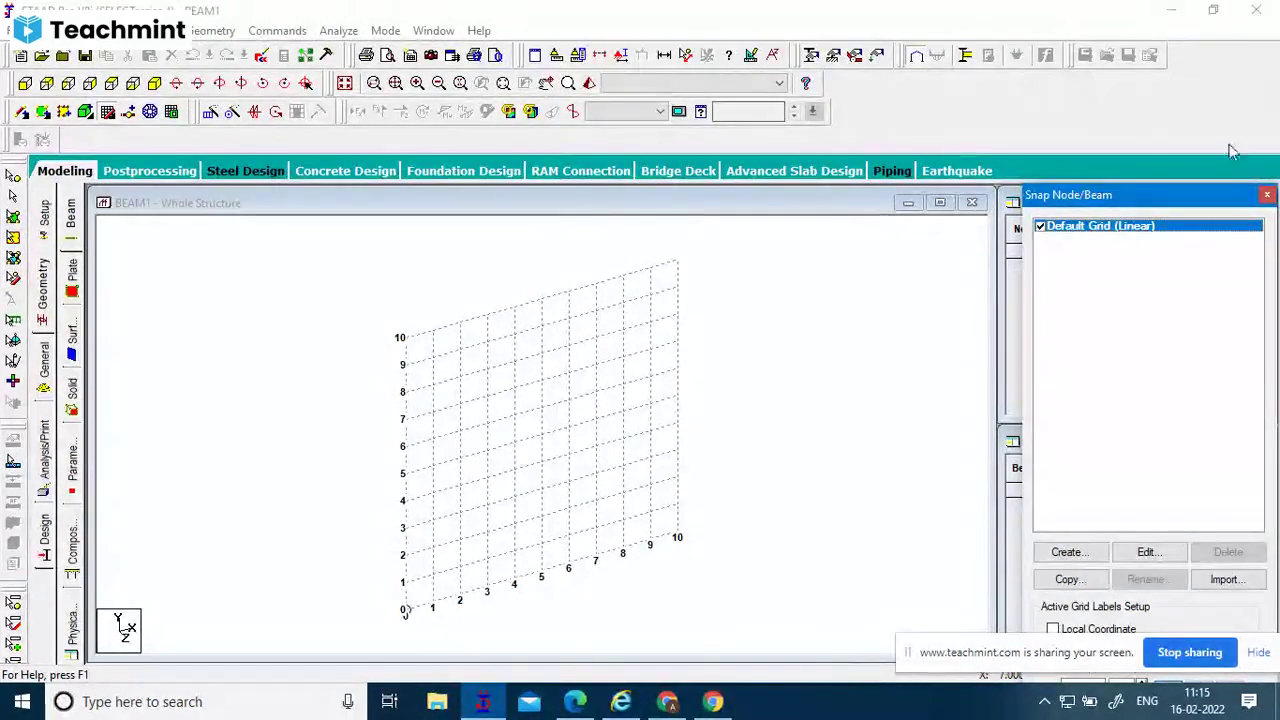
Reposition the Snap Node/Beam window and examine the default grid in the front and isometric views.
{"action": "left_click_drag", "start_coordinate": [1190, 197], "coordinate": [1228, 97]}
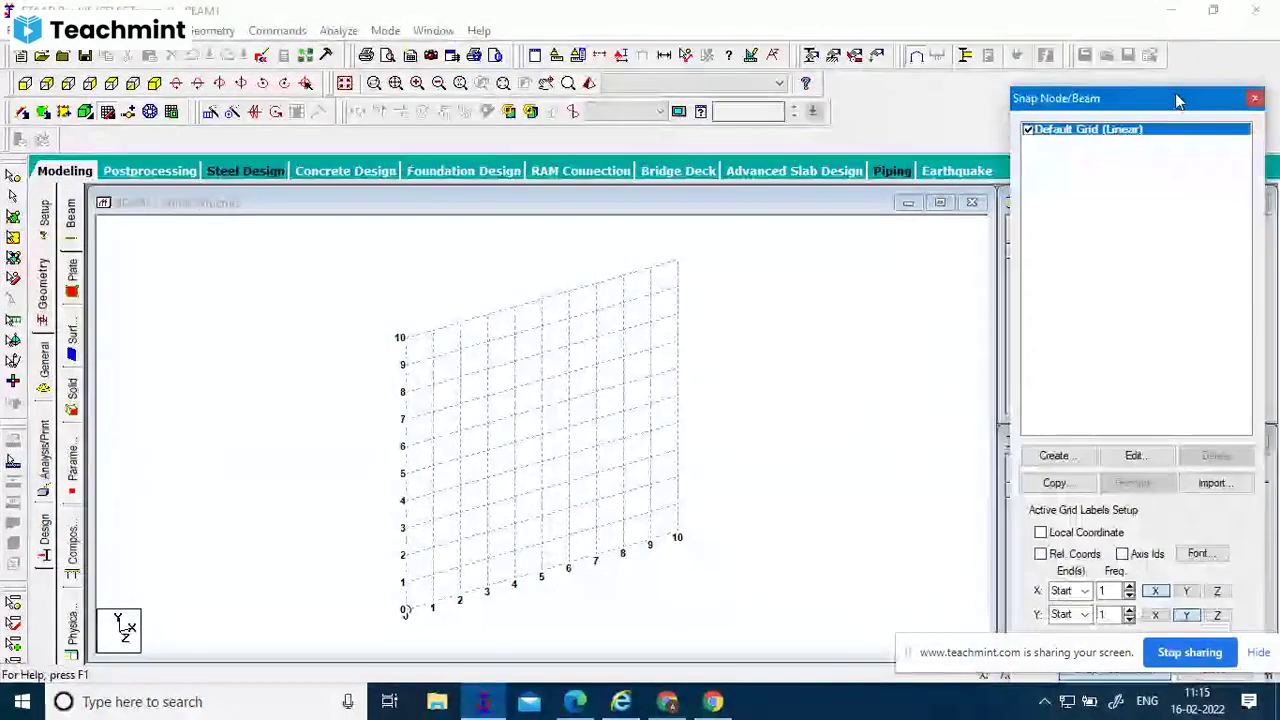
{"action": "left_click", "coordinate": [685, 208]}
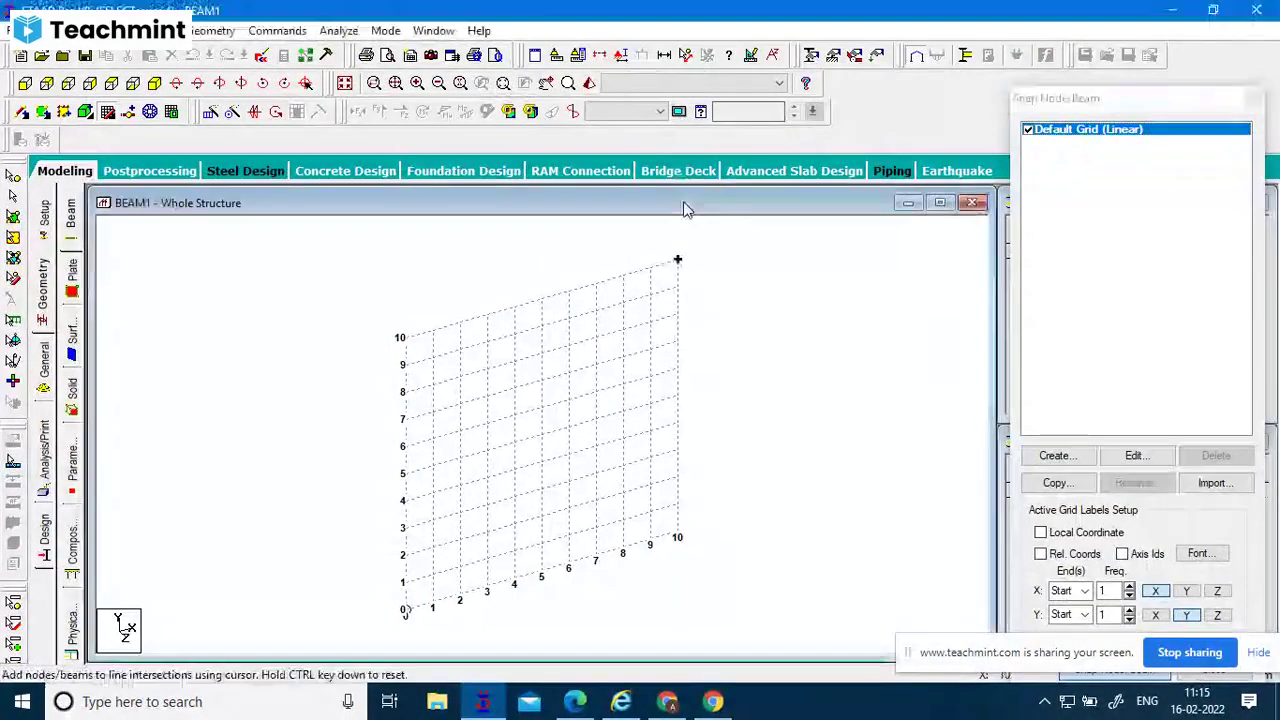
{"action": "left_click", "coordinate": [25, 84]}
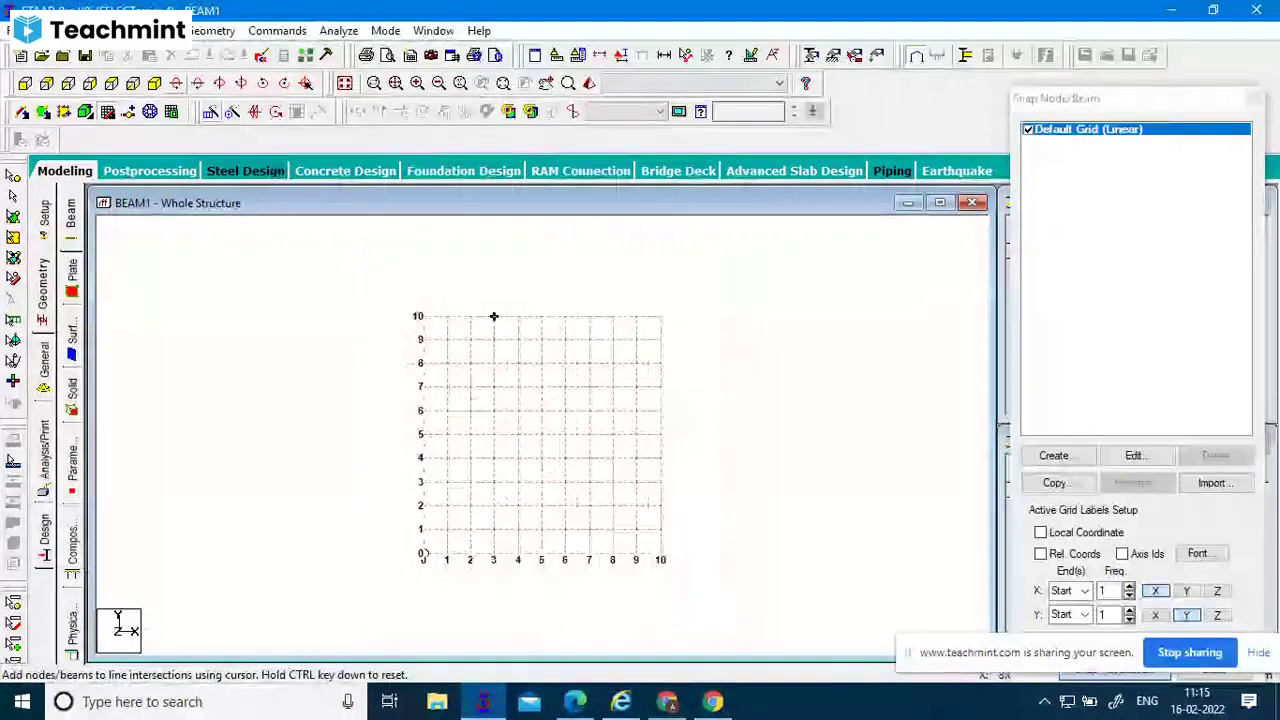
{"action": "left_click", "coordinate": [157, 84]}
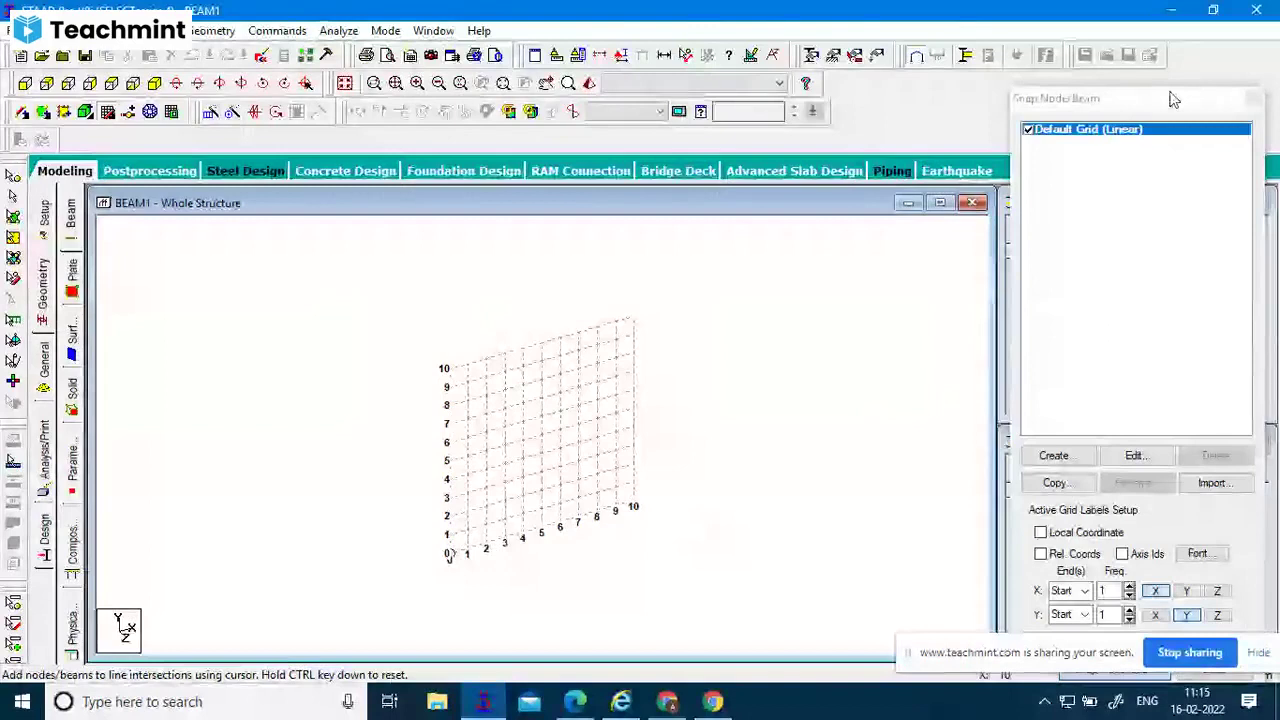
{"action": "left_click_drag", "start_coordinate": [1060, 98], "coordinate": [1040, 49]}
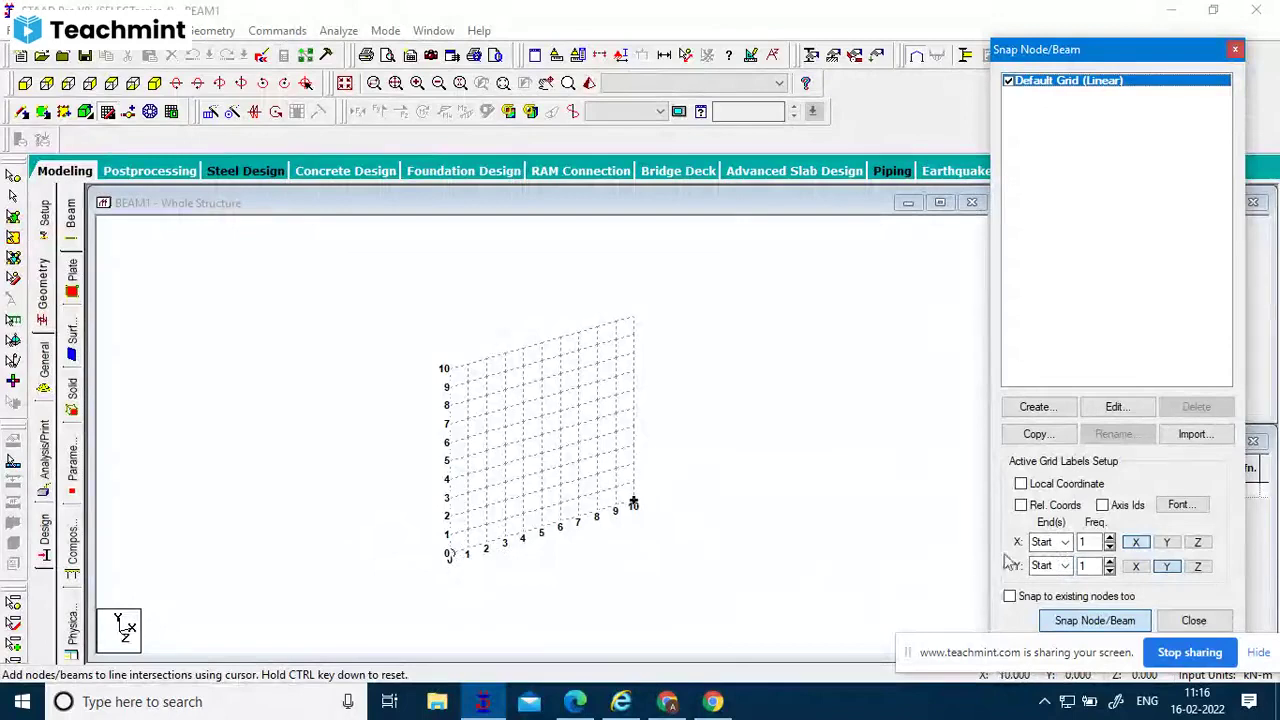
Try a grid label frequency of 2 on the X and Y axes and restore both to 1.
{"action": "double_click", "coordinate": [1084, 566]}
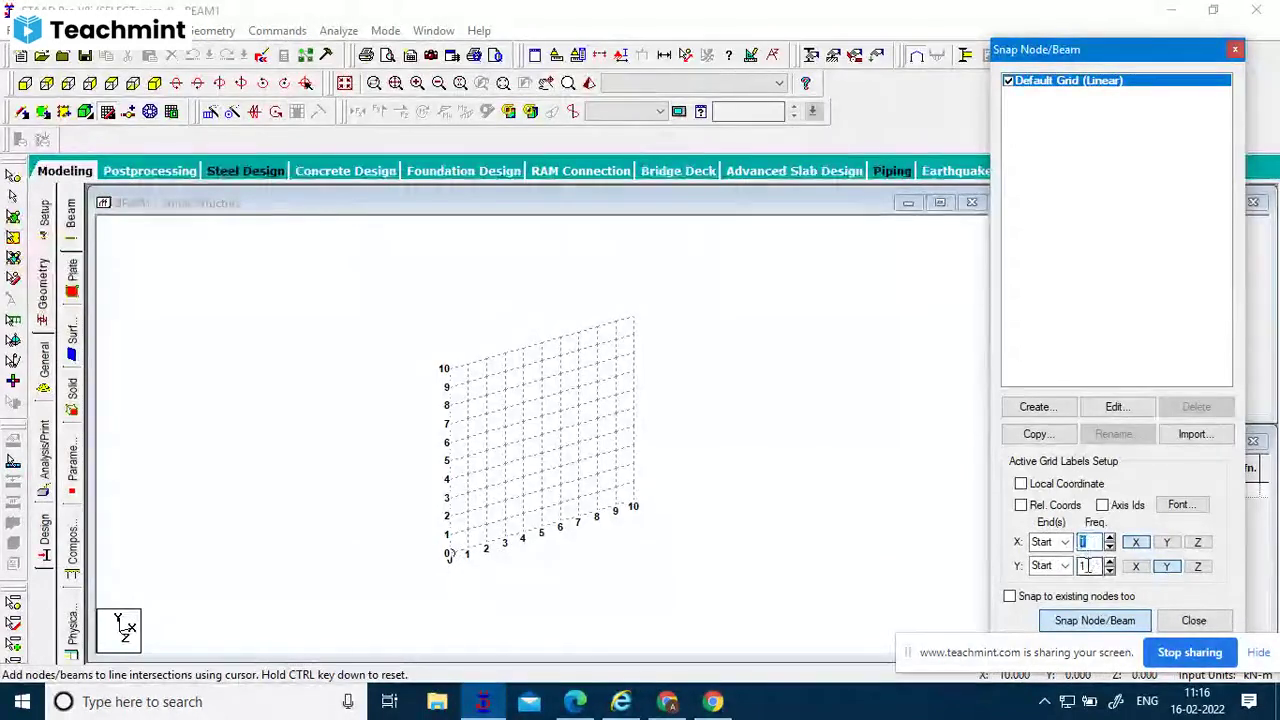
{"action": "left_click", "coordinate": [1168, 567]}
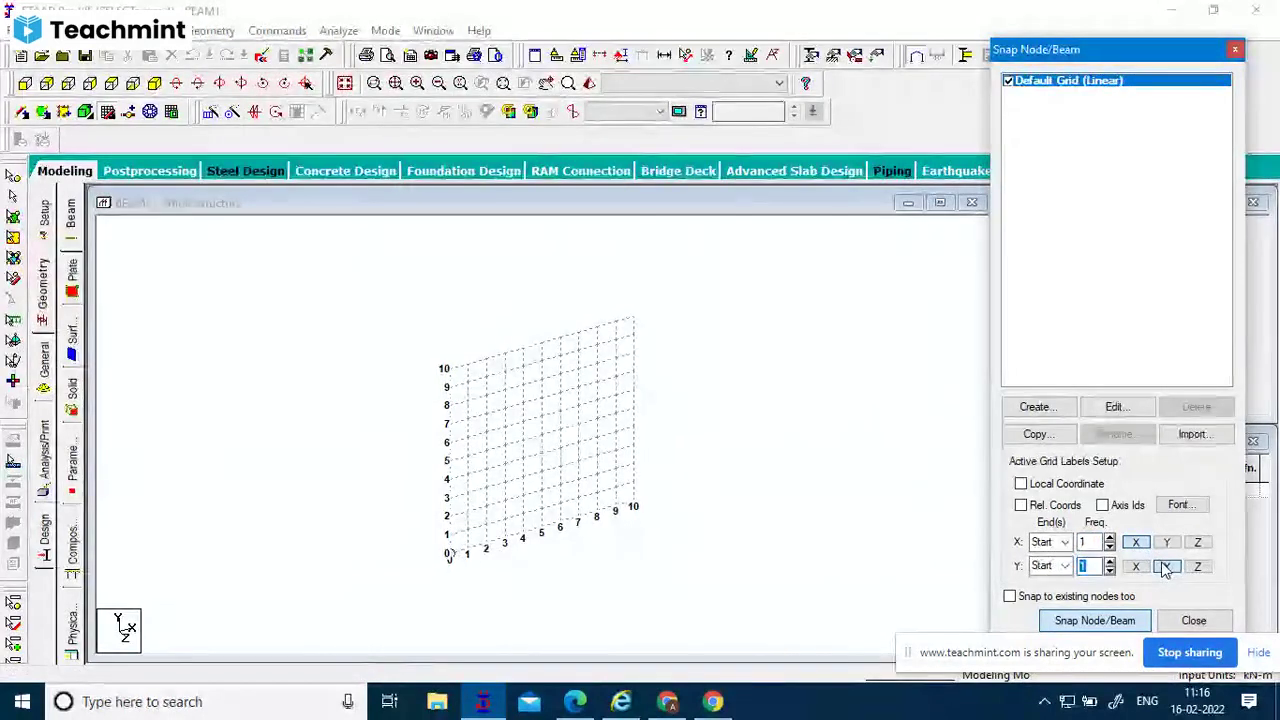
{"action": "left_click", "coordinate": [1110, 538]}
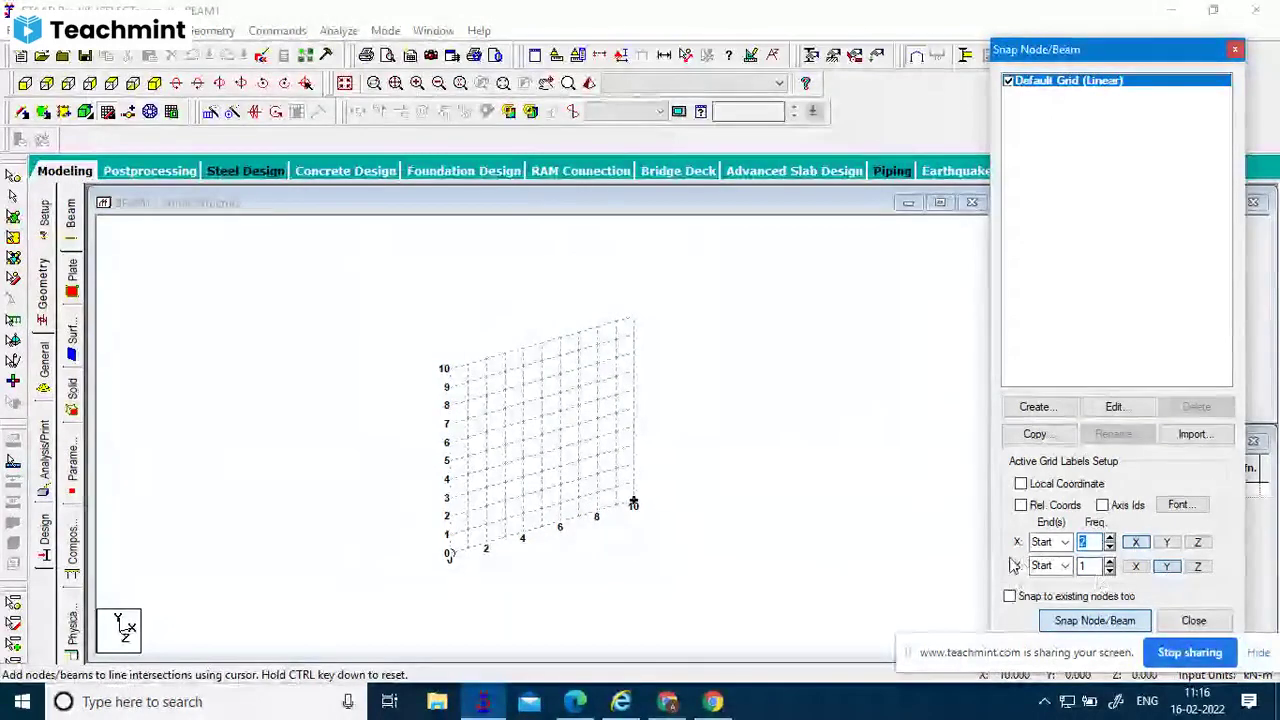
{"action": "left_click", "coordinate": [1109, 561]}
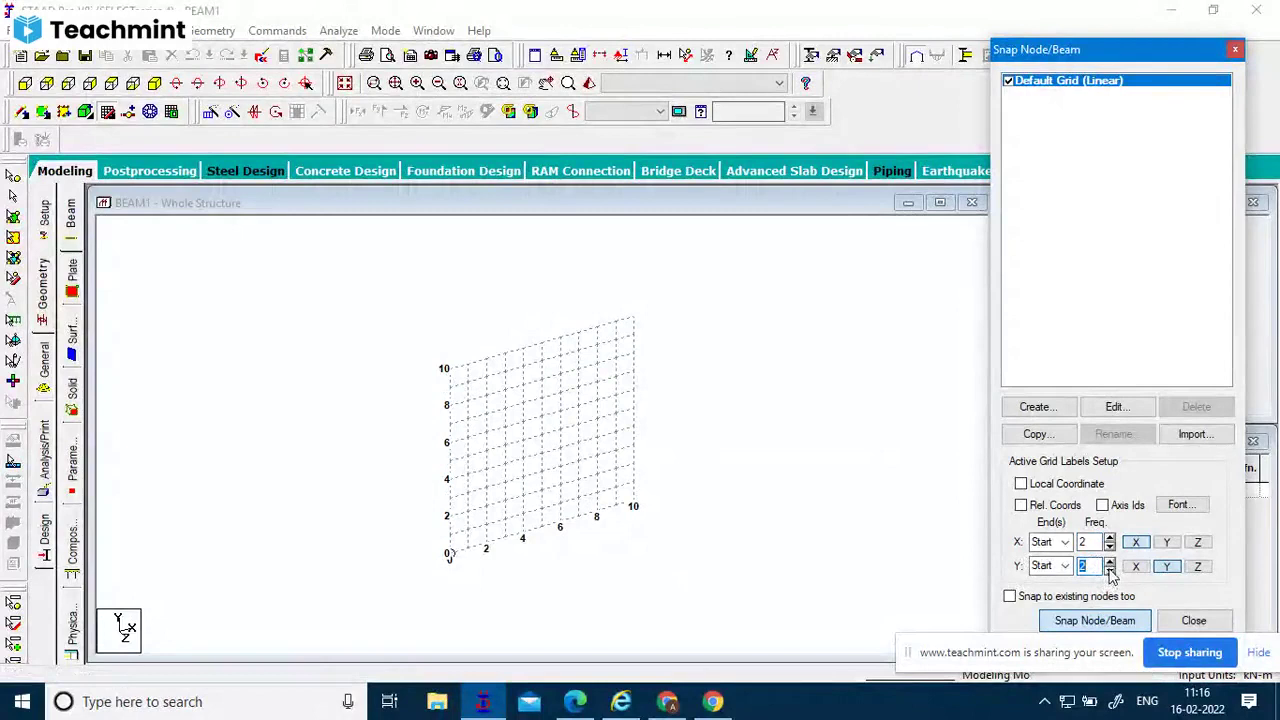
{"action": "left_click", "coordinate": [1109, 570]}
{"action": "left_click", "coordinate": [1109, 546]}
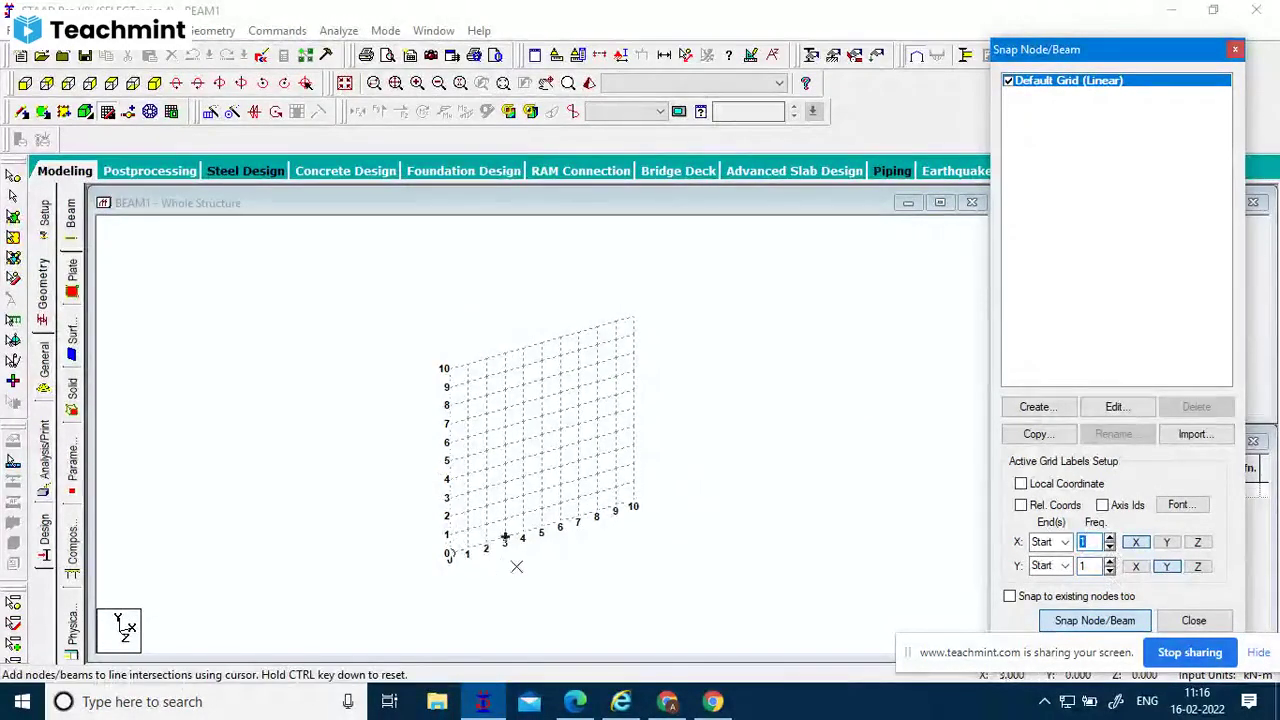
Set the default grid's label frequency along the X axis to 2.
{"action": "left_click", "coordinate": [450, 556]}
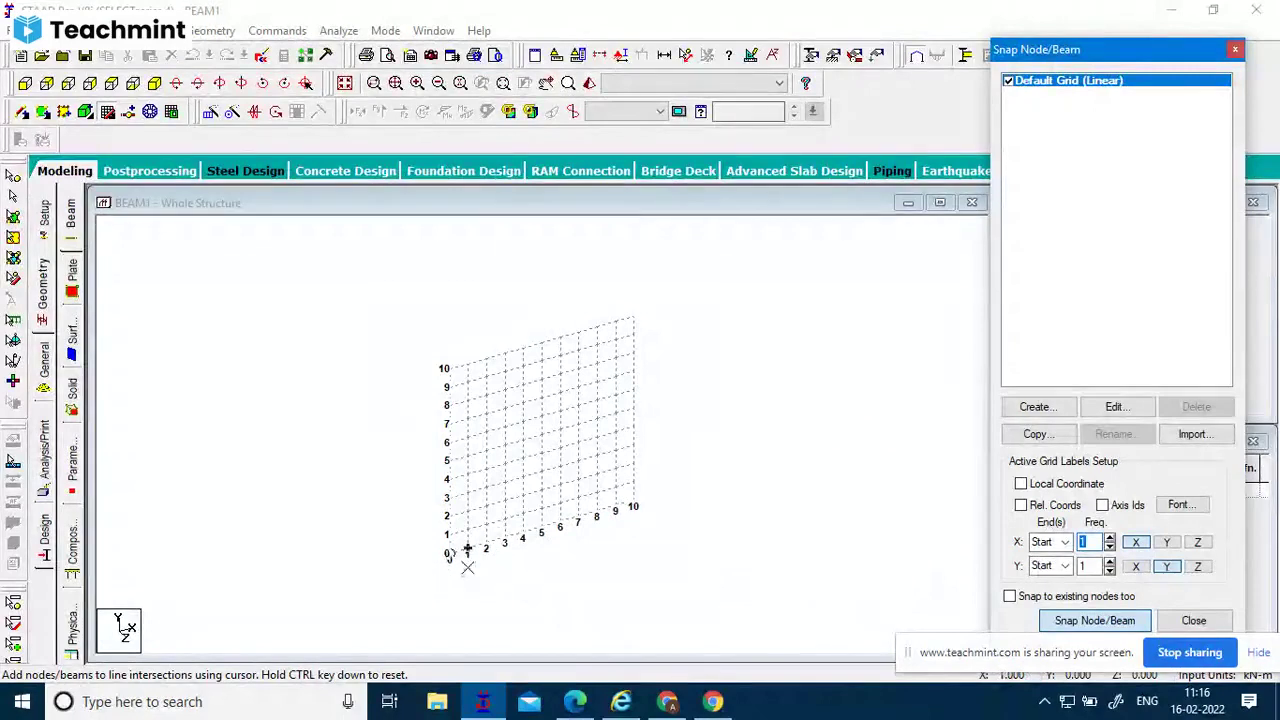
{"action": "left_click", "coordinate": [1110, 542]}
{"action": "left_click", "coordinate": [1111, 539]}
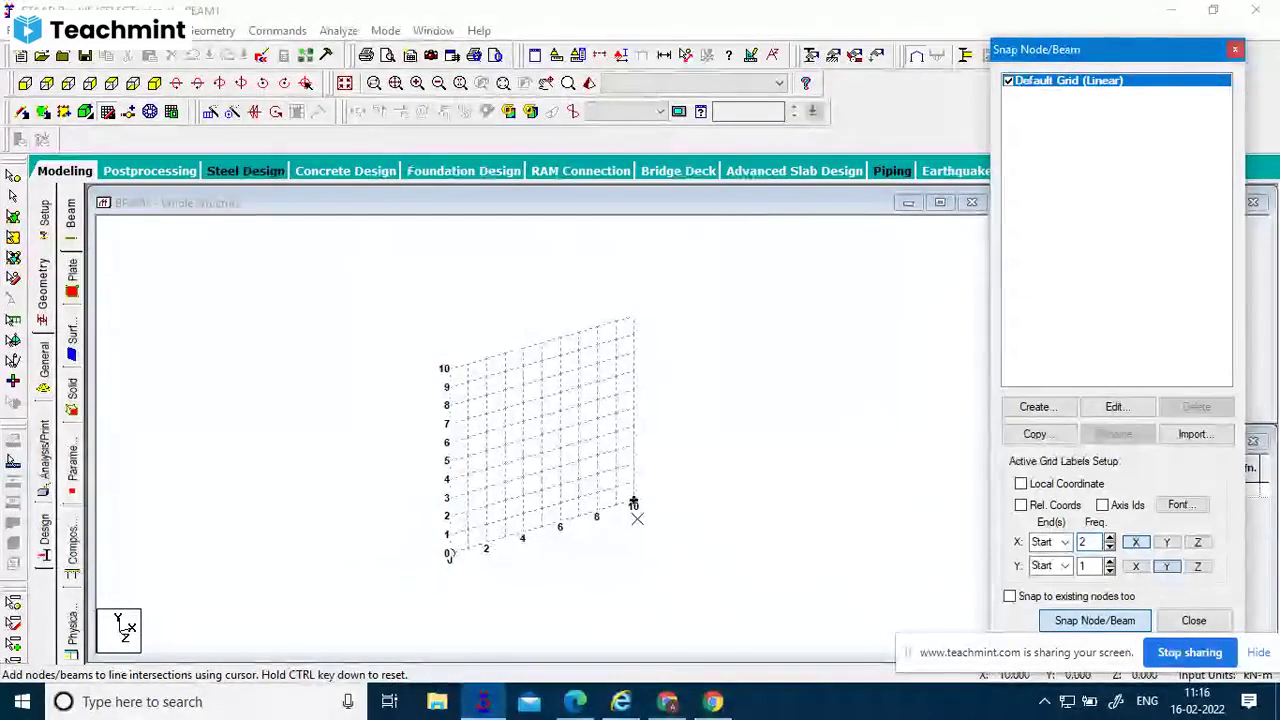
{"action": "left_click", "coordinate": [1108, 550]}
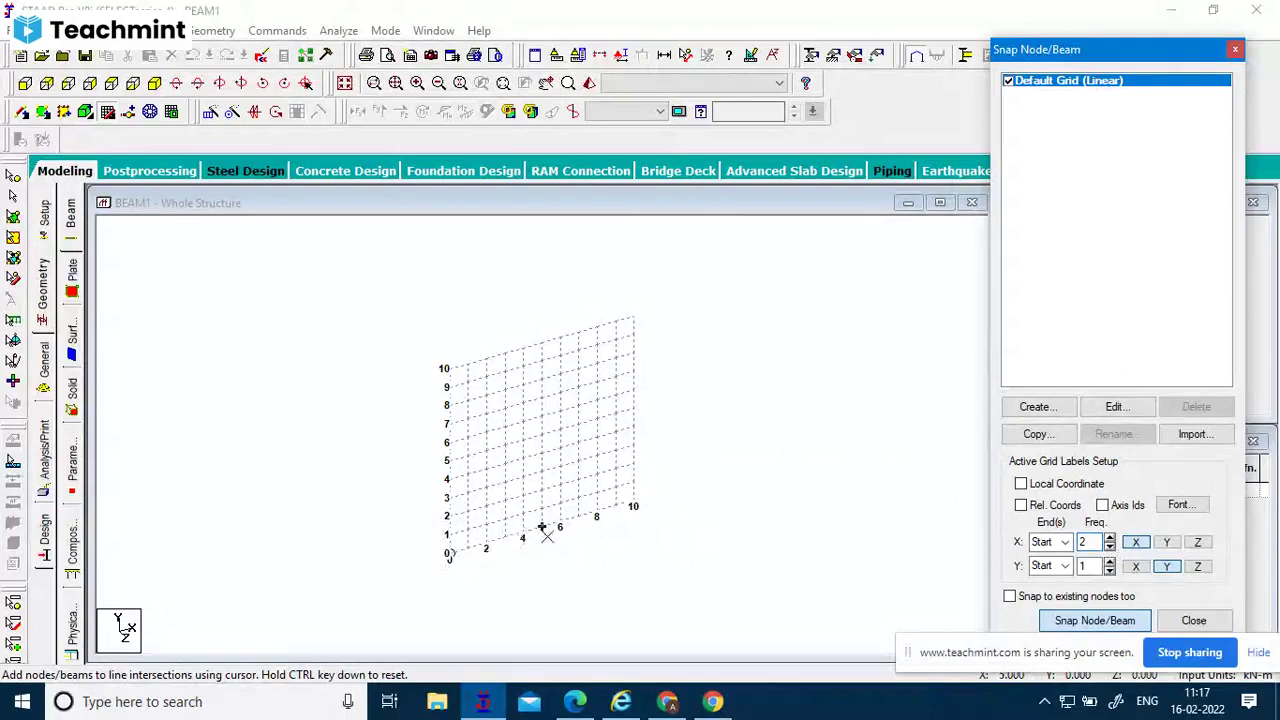
Return the X-axis label frequency to 1, and try an X grid spacing of 0.5 m before setting it back to 1 m.
{"action": "left_click", "coordinate": [1110, 546]}
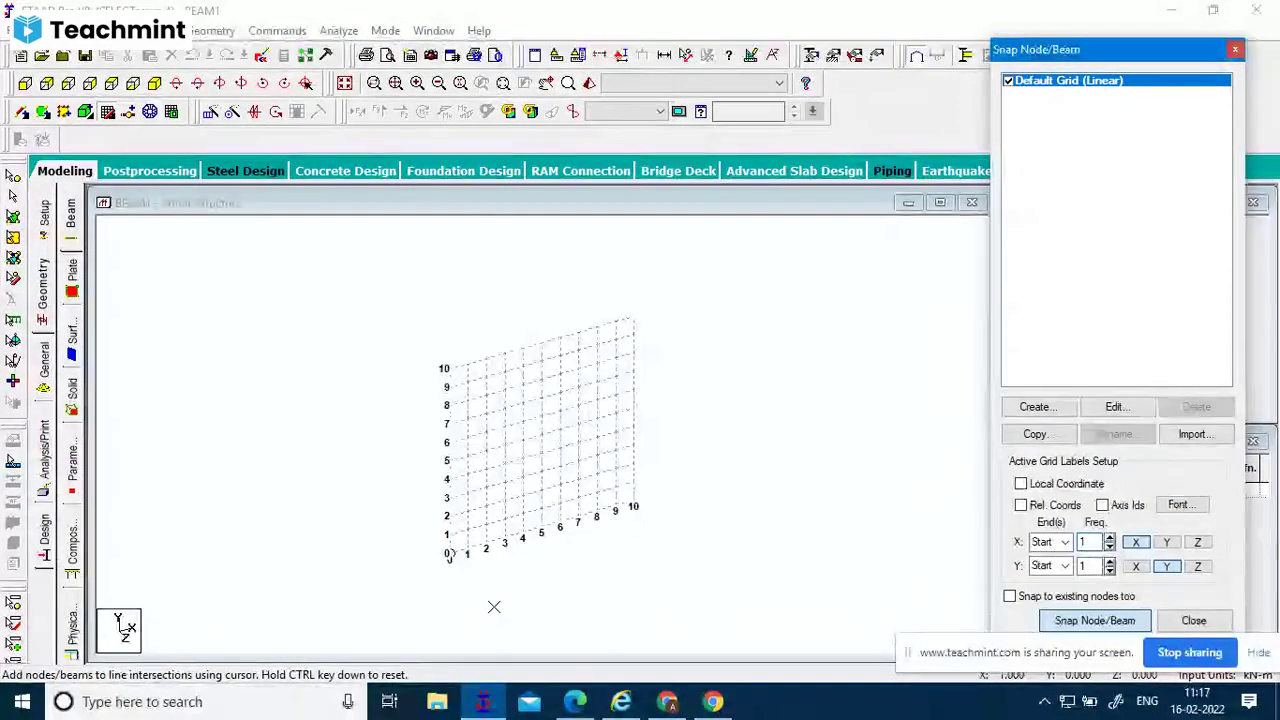
{"action": "left_click", "coordinate": [1112, 410]}
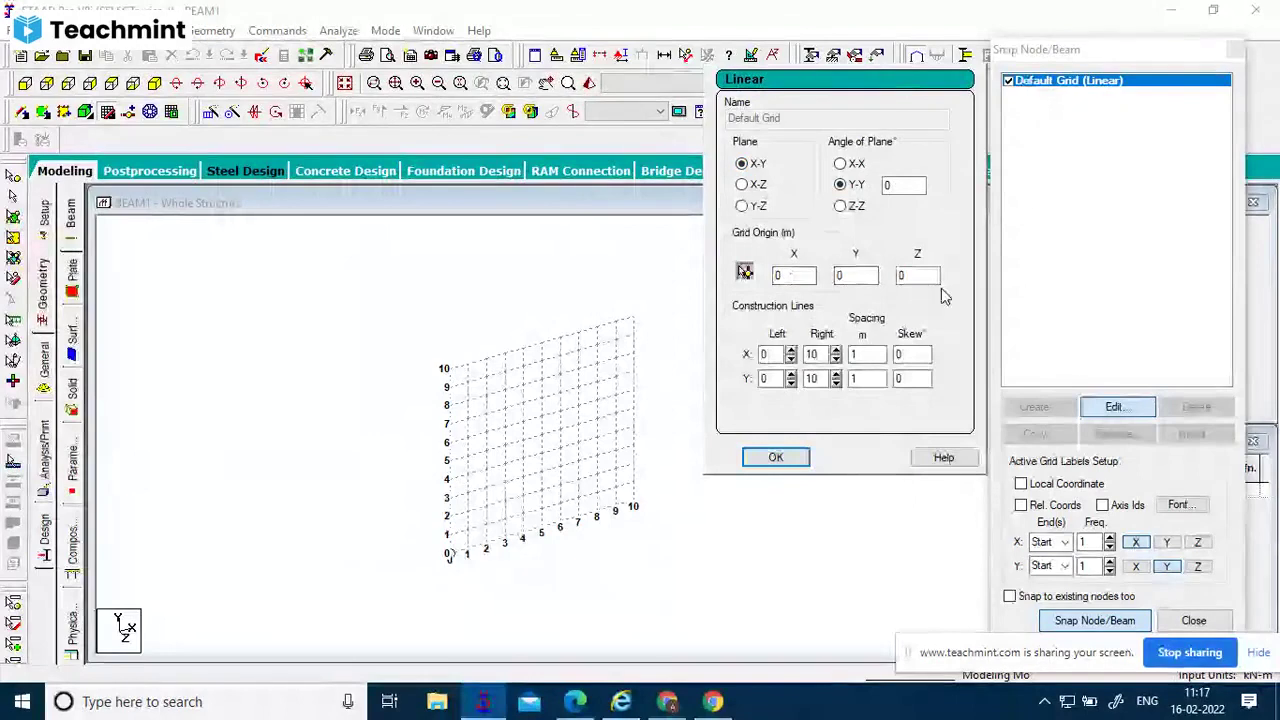
{"action": "double_click", "coordinate": [858, 355]}
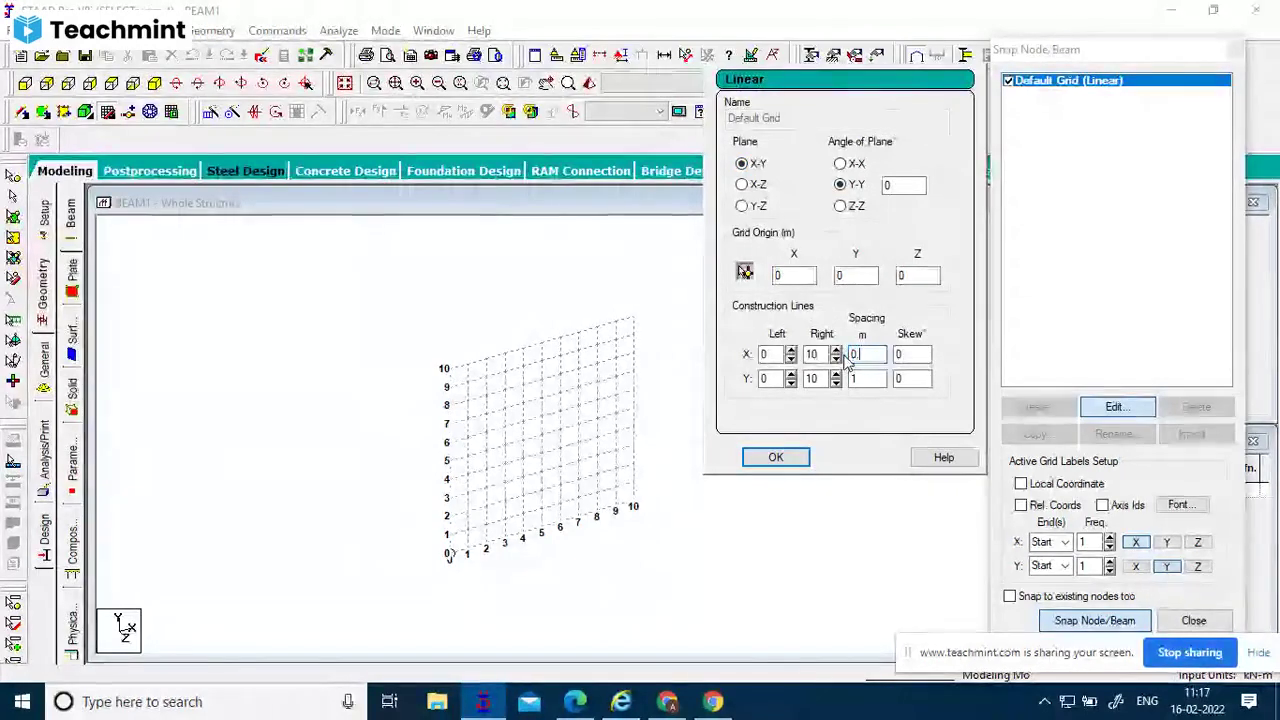
{"action": "type", "text": "0.5"}
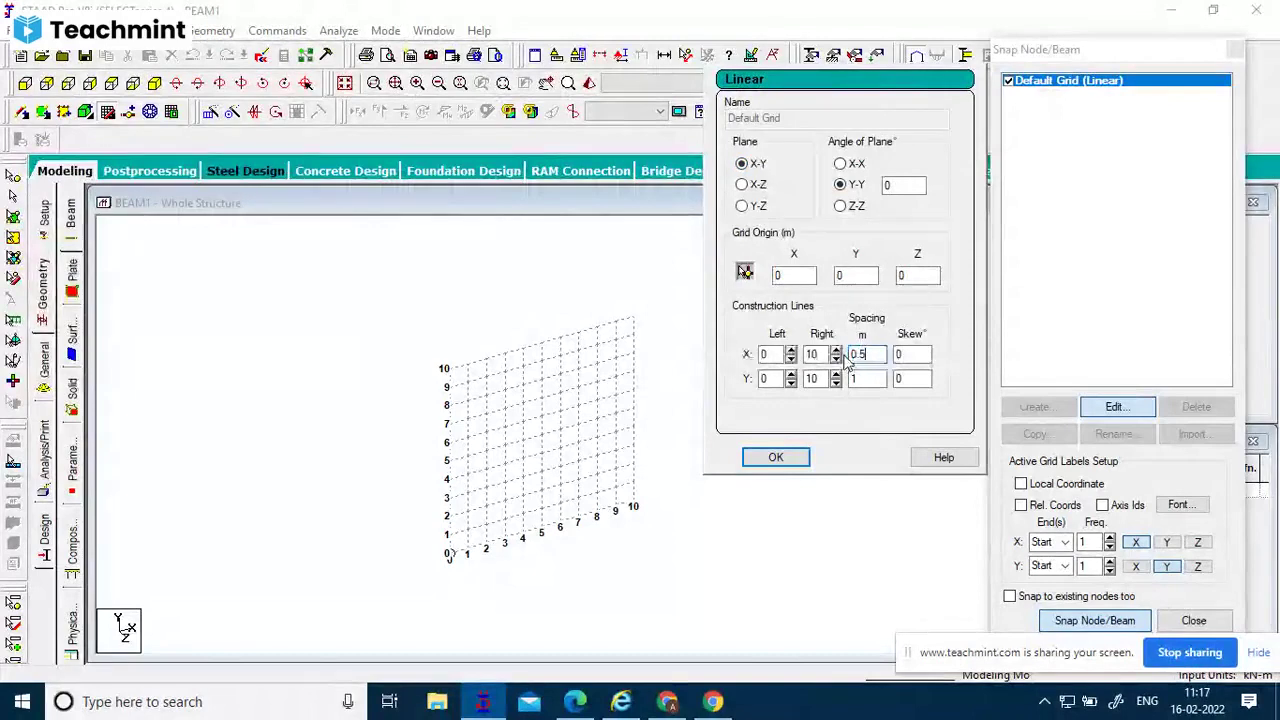
{"action": "left_click", "coordinate": [876, 378]}
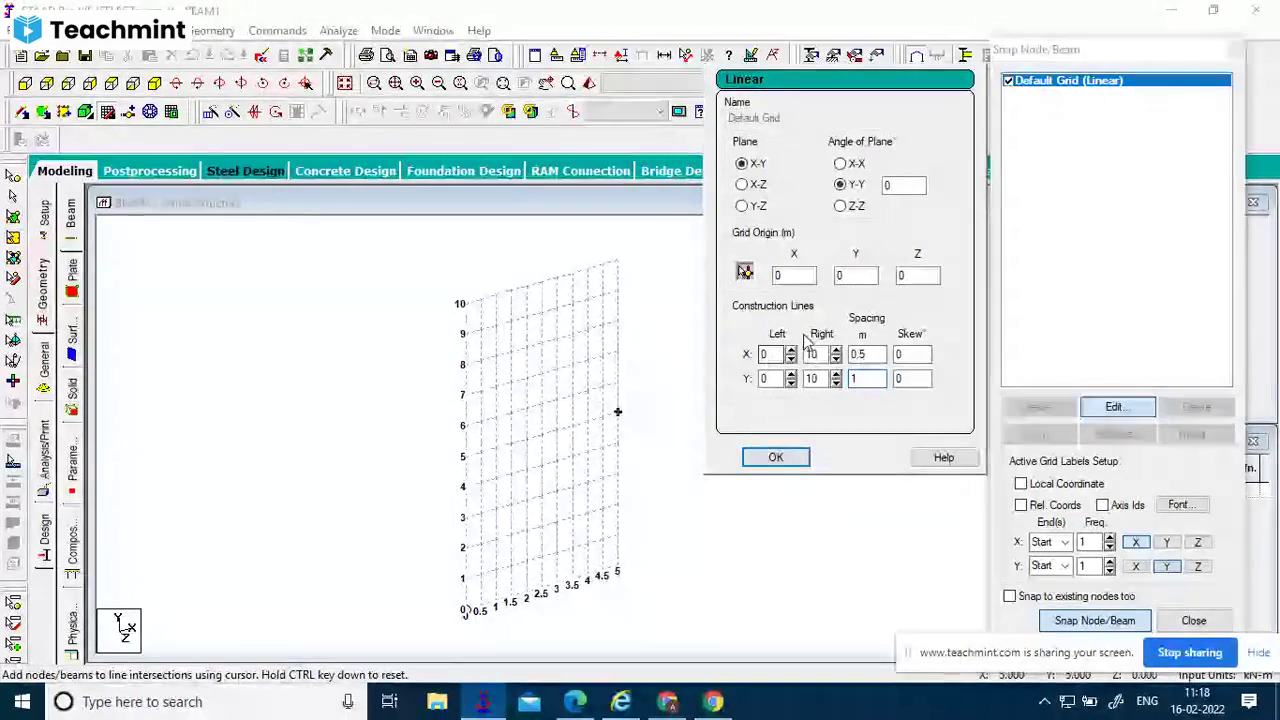
{"action": "double_click", "coordinate": [860, 354]}
{"action": "type", "text": "1"}
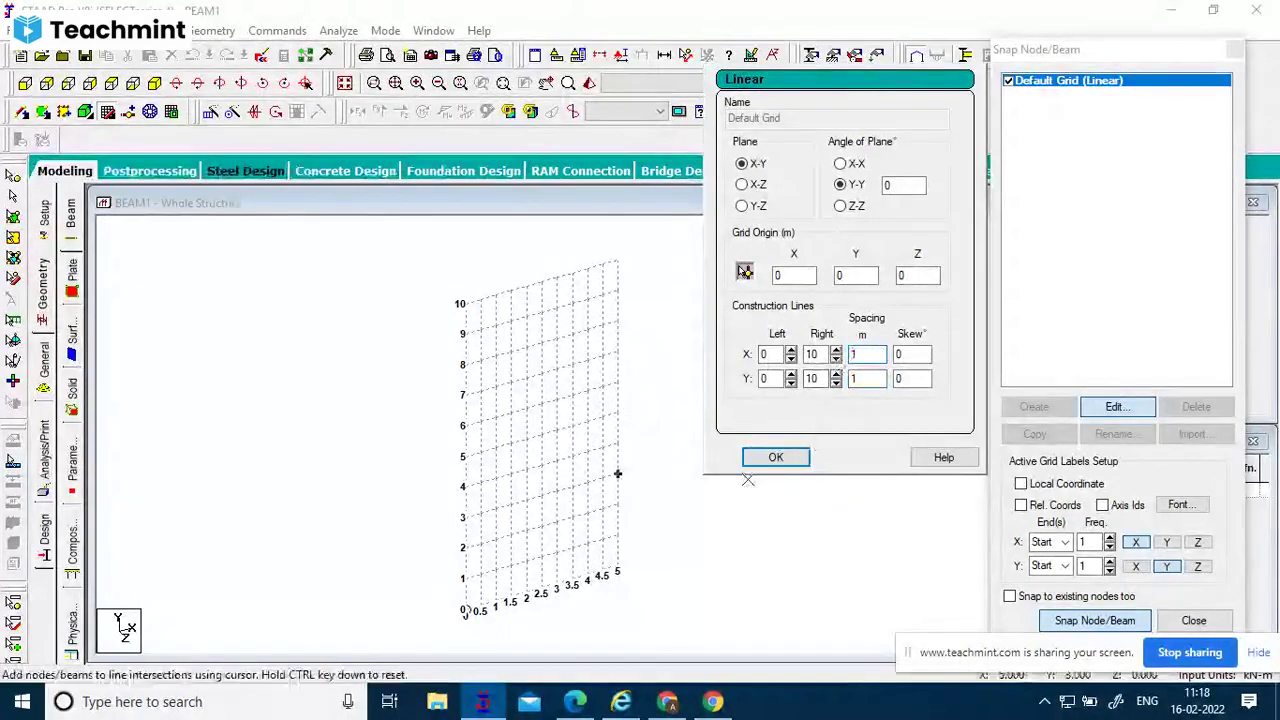
{"action": "left_click", "coordinate": [786, 459]}
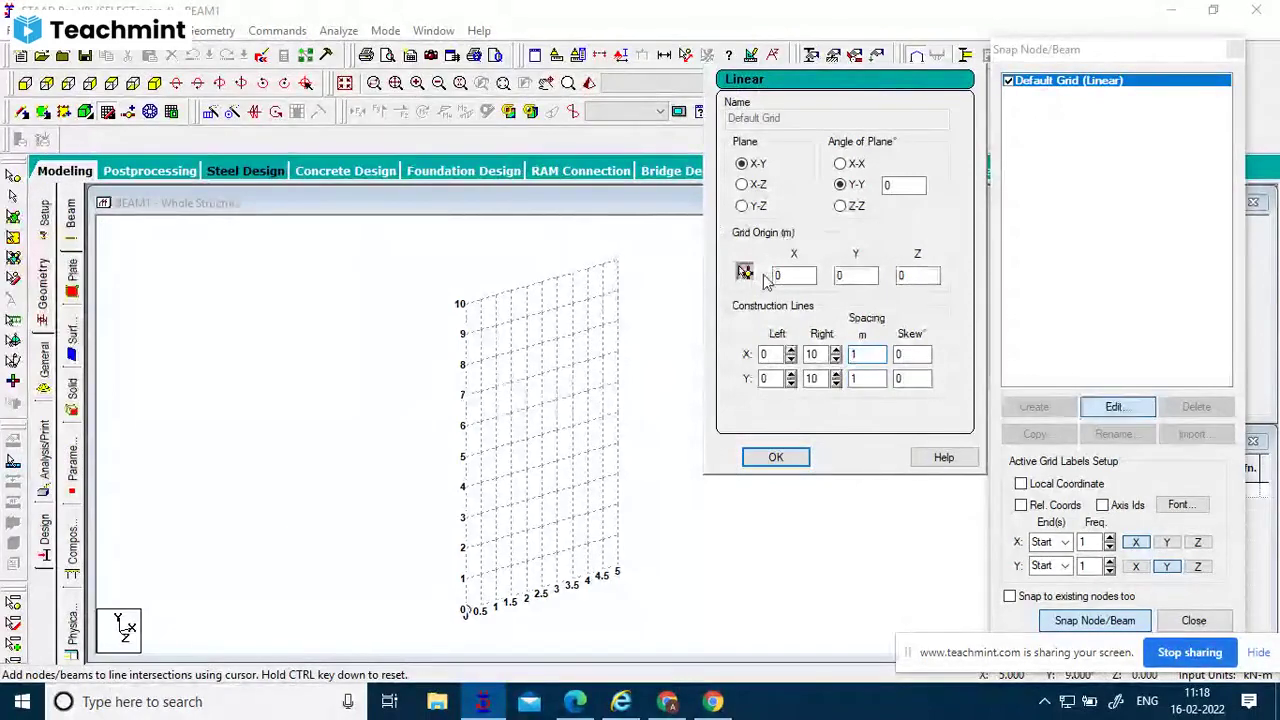
Try a grid origin of 2 m along X, restore it to 0, and accept the default grid's settings.
{"action": "left_click", "coordinate": [745, 272]}
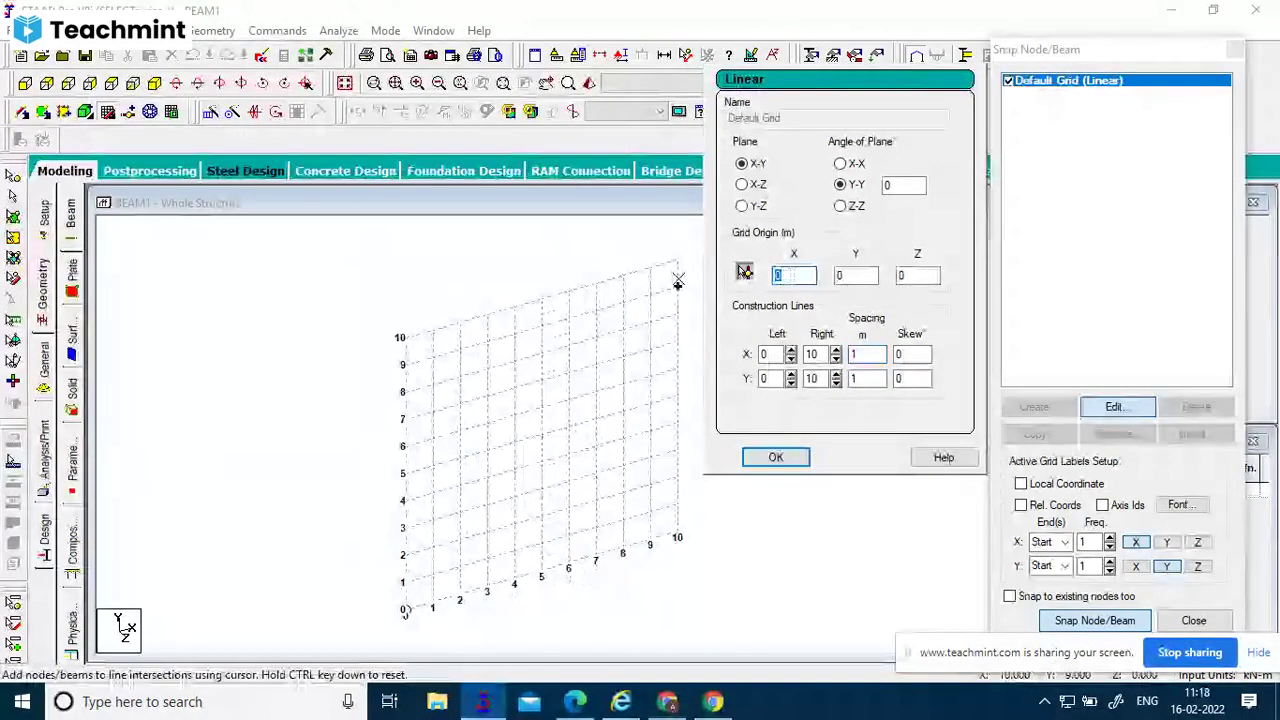
{"action": "type", "text": "2"}
{"action": "left_click", "coordinate": [858, 277]}
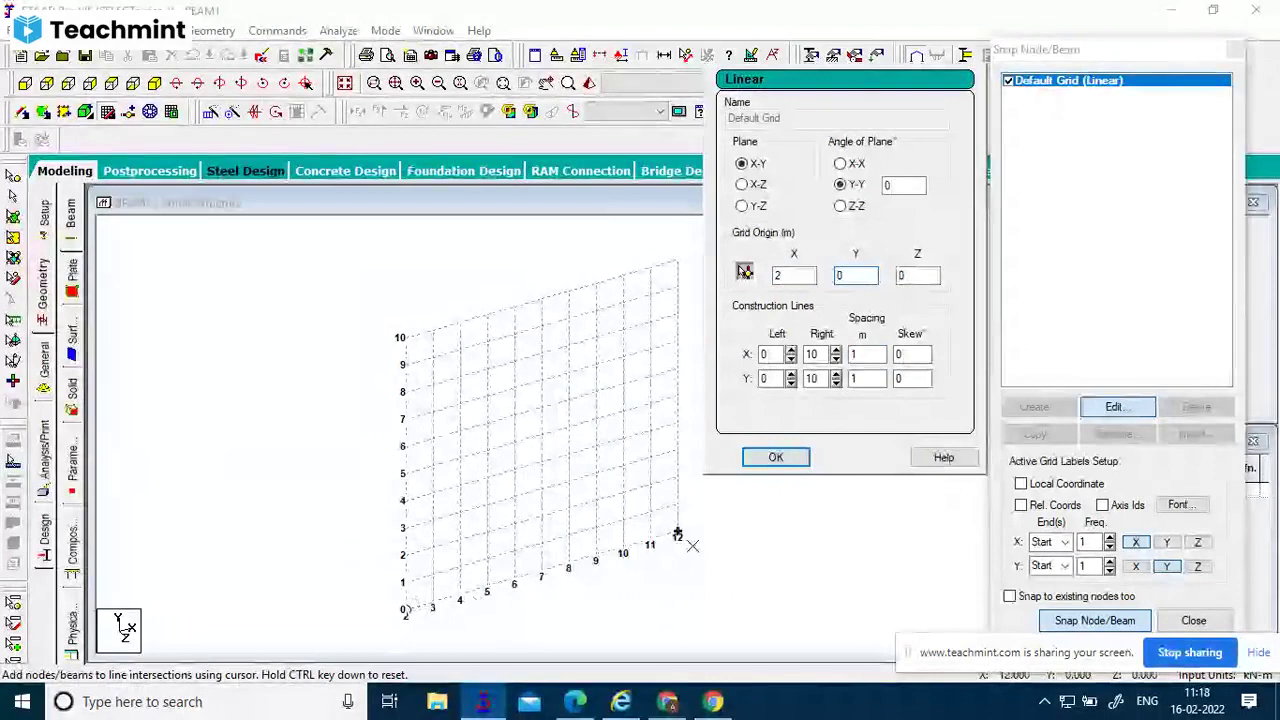
{"action": "key", "text": "shift+Tab"}
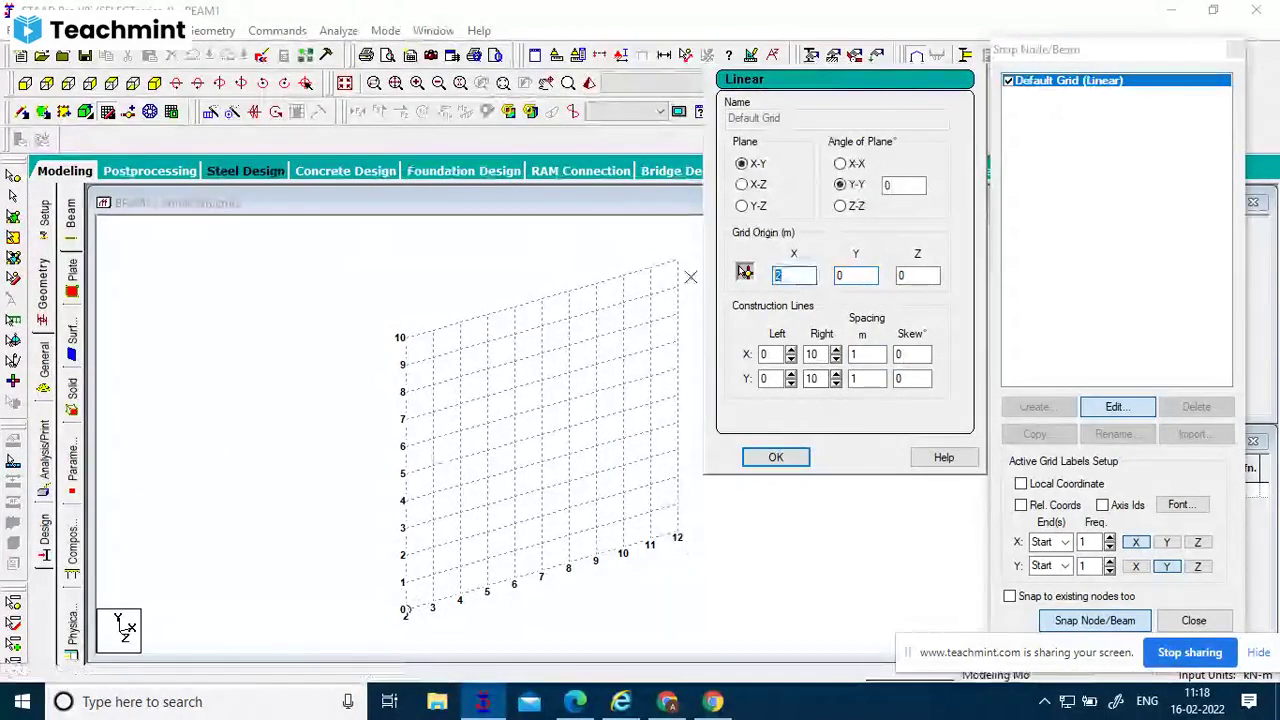
{"action": "type", "text": "0"}
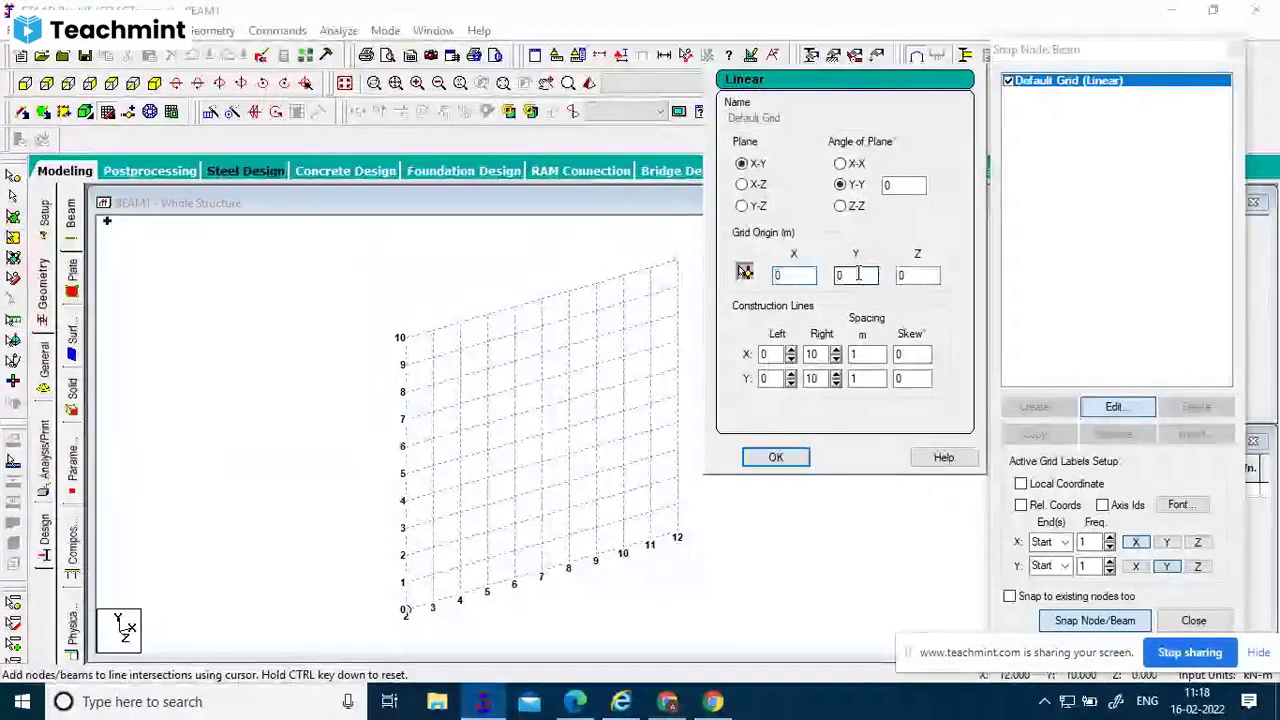
{"action": "key", "text": "Tab"}
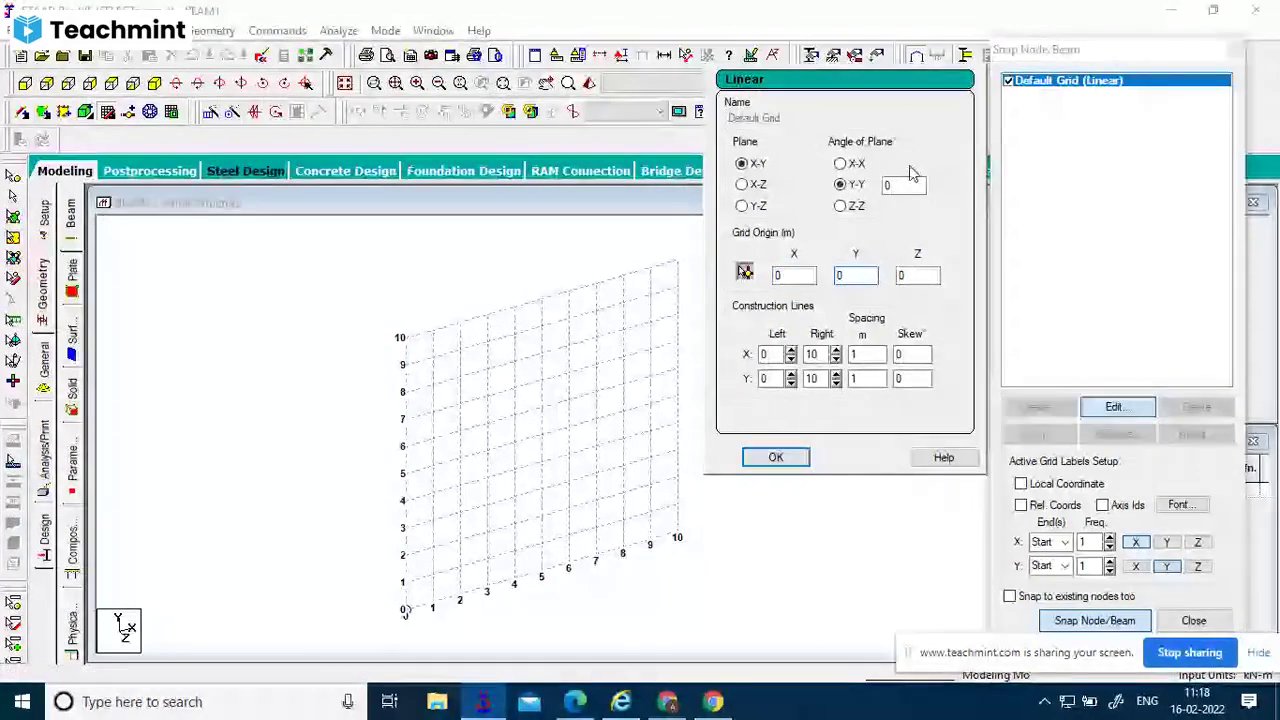
{"action": "left_click", "coordinate": [776, 458]}
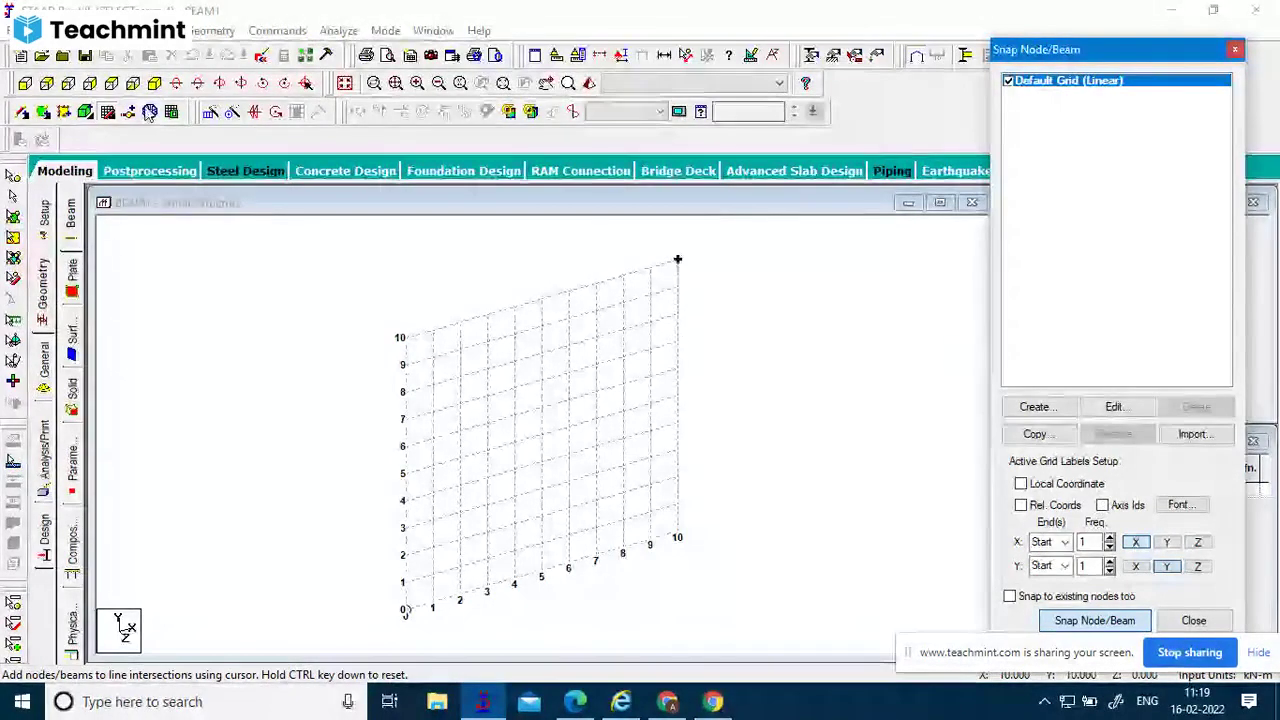
Examine the grid from the front, back, both sides, above and below, and return to the isometric view.
{"action": "left_click", "coordinate": [24, 84]}
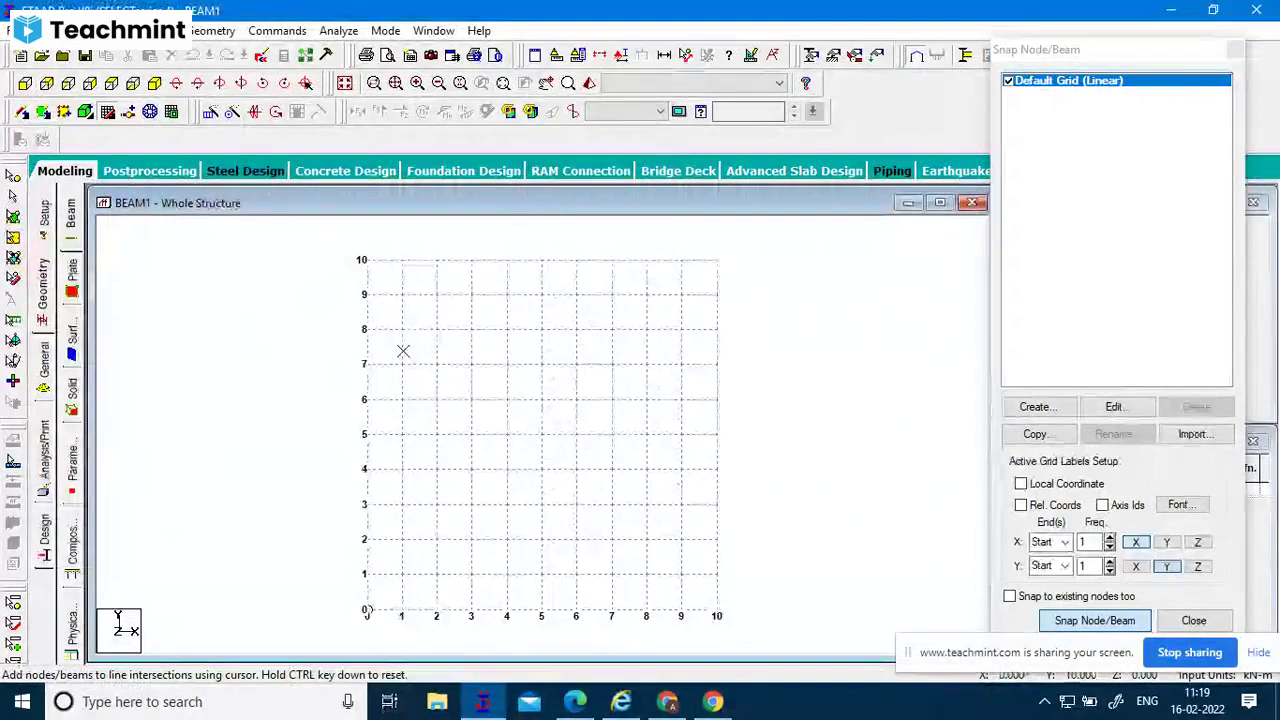
{"action": "left_click", "coordinate": [366, 261]}
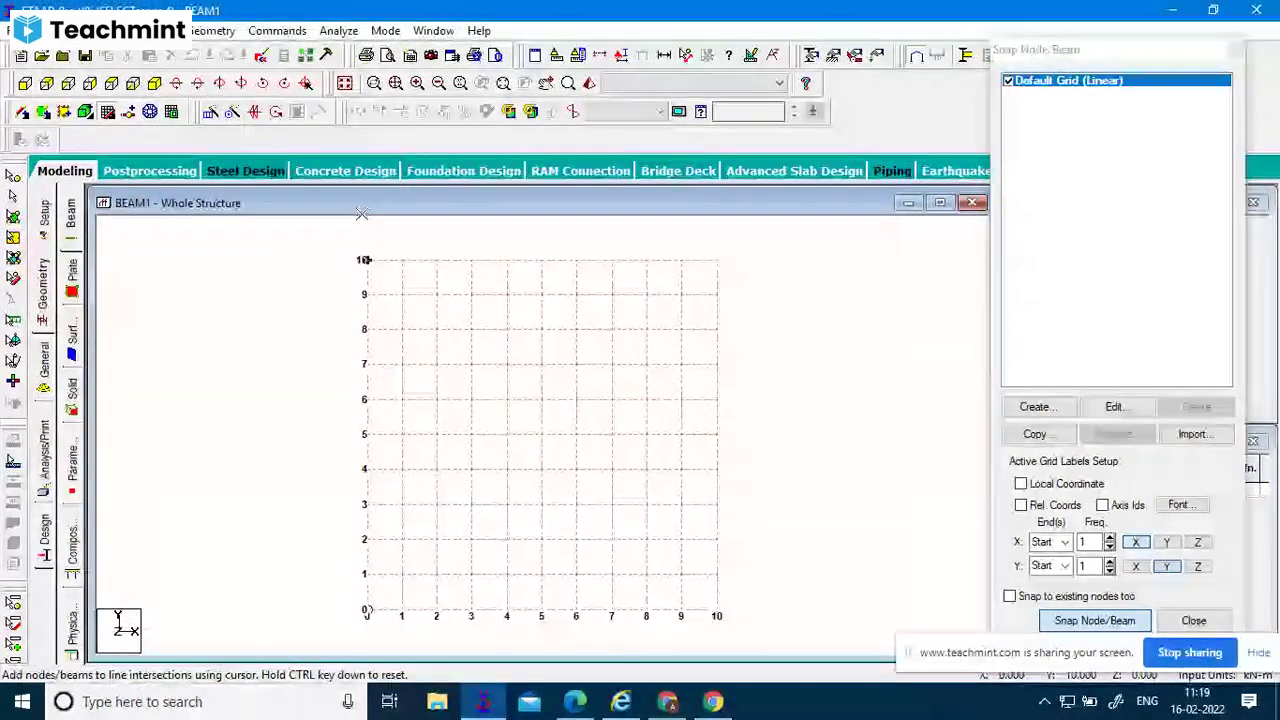
{"action": "left_click", "coordinate": [46, 84]}
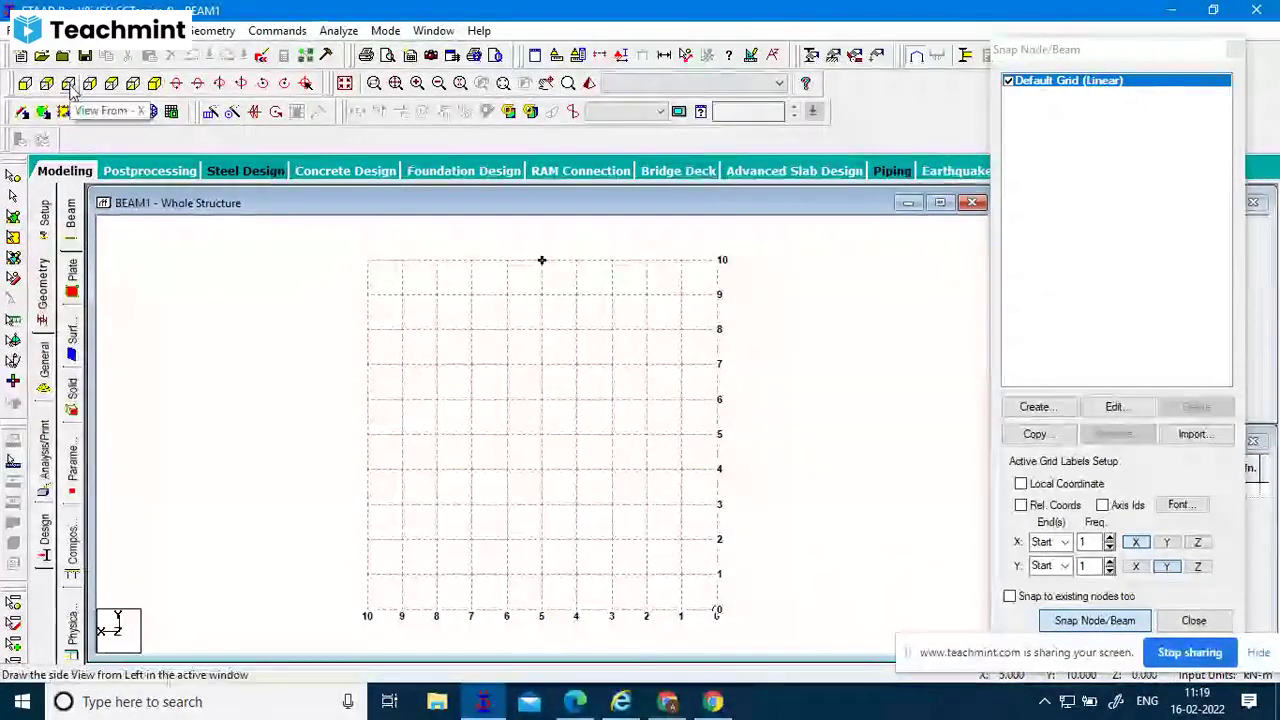
{"action": "left_click", "coordinate": [68, 84]}
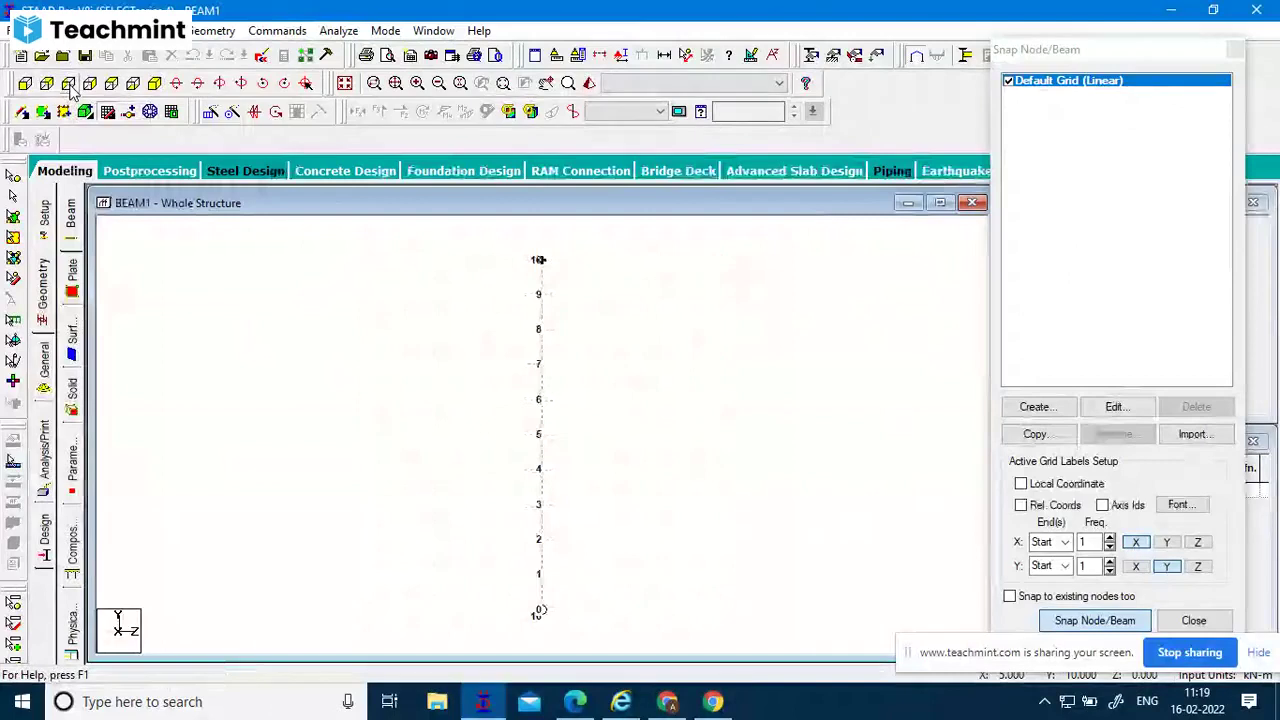
{"action": "left_click", "coordinate": [89, 84]}
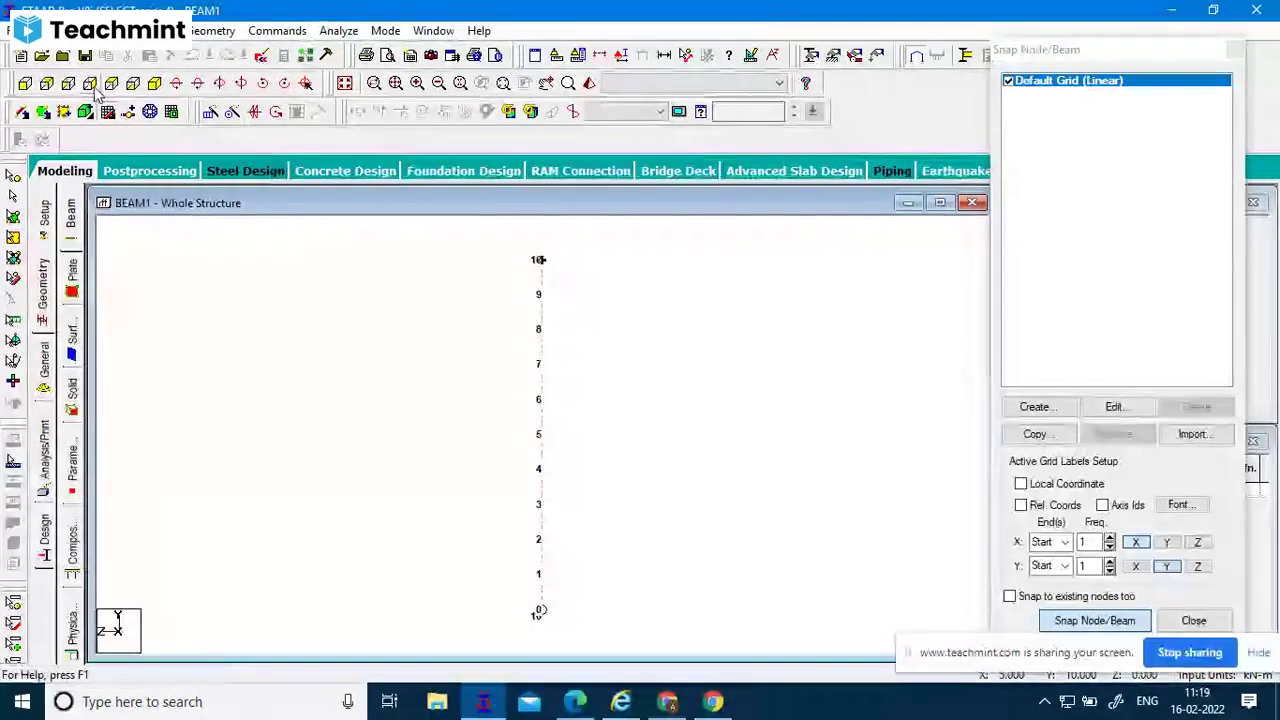
{"action": "left_click", "coordinate": [111, 84]}
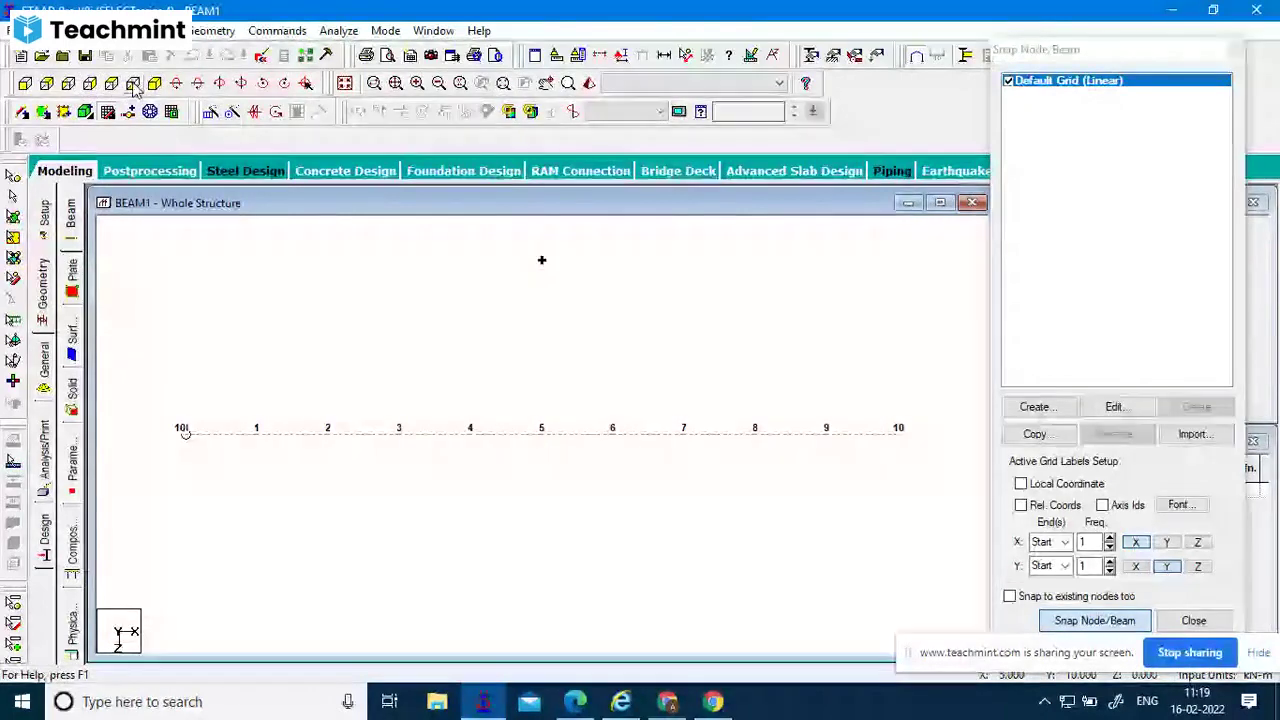
{"action": "left_click", "coordinate": [133, 84]}
{"action": "left_click", "coordinate": [155, 84]}
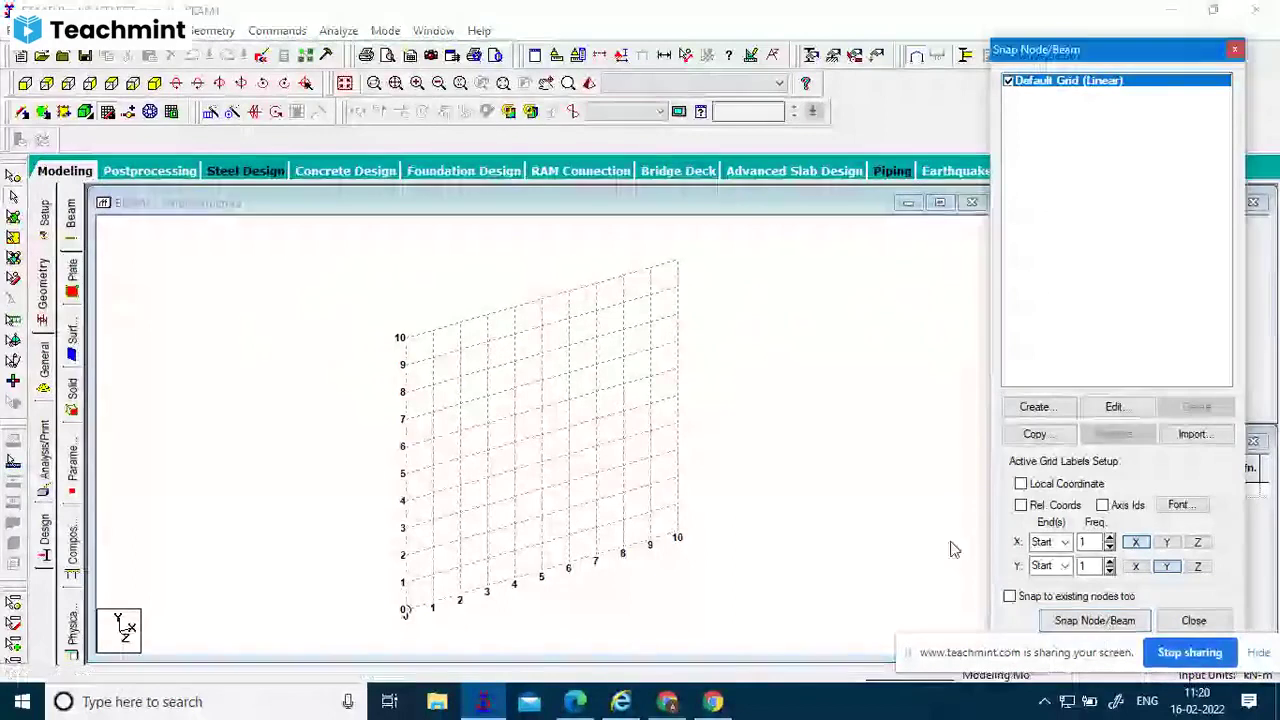
Draw a 6 m beam along the X axis from the grid origin with Snap Node/Beam, and end the drawing command.
{"action": "left_click", "coordinate": [1055, 621]}
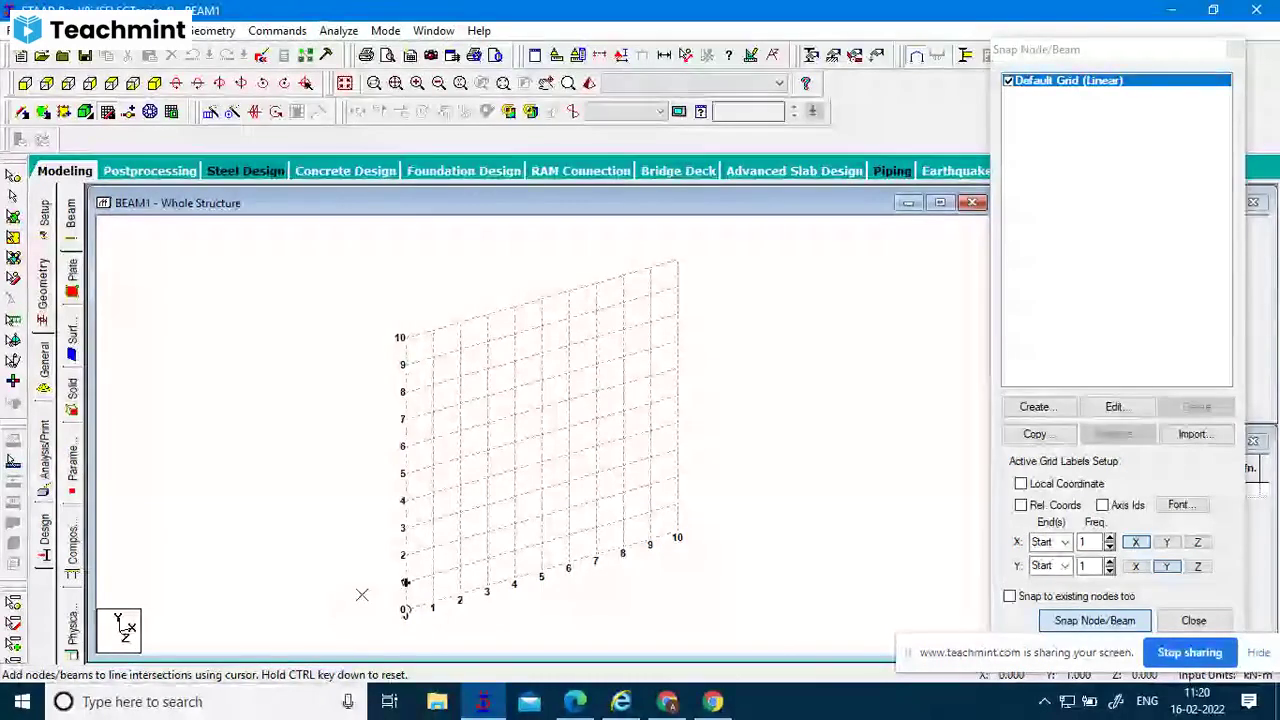
{"action": "left_click", "coordinate": [406, 607]}
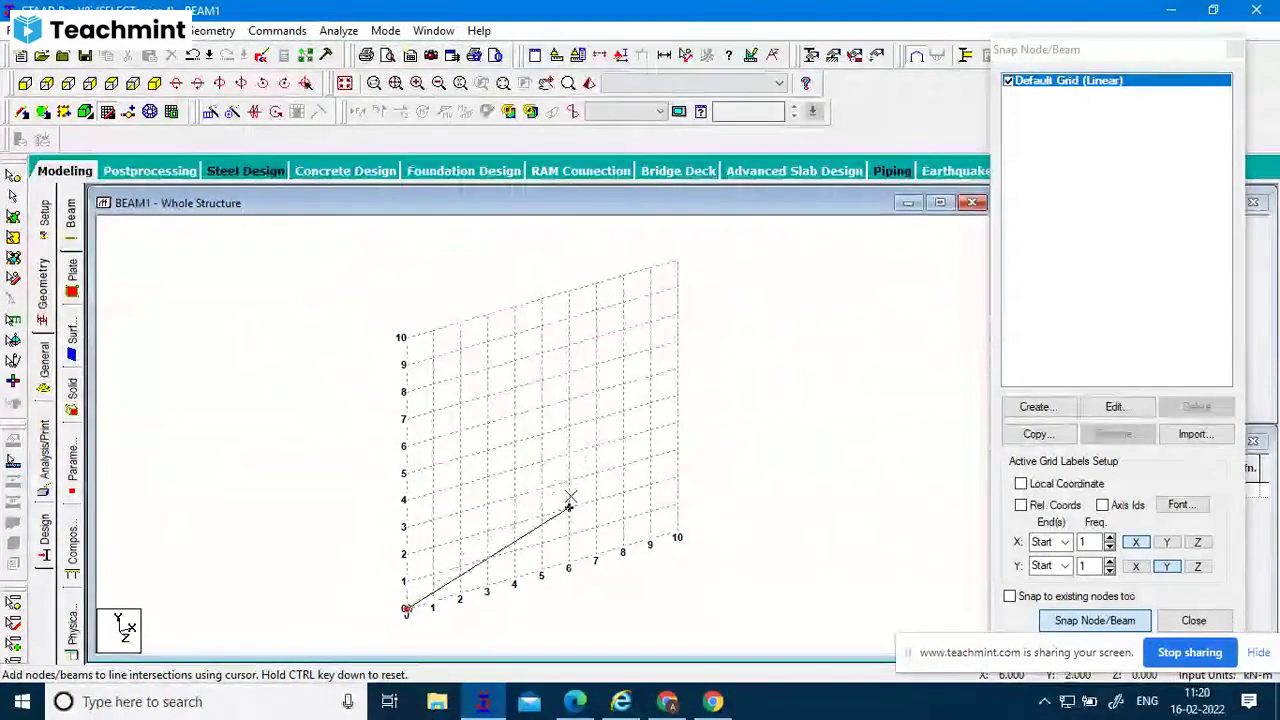
{"action": "left_click", "coordinate": [568, 565]}
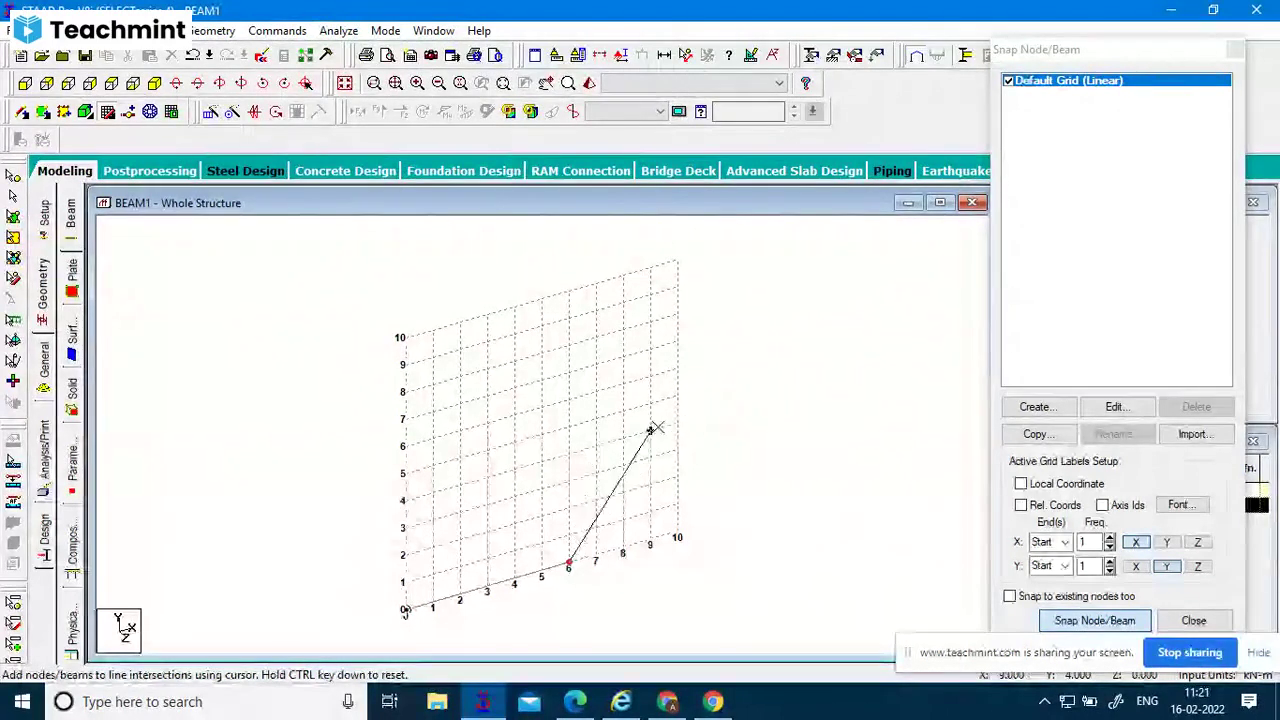
{"action": "left_click", "coordinate": [672, 424]}
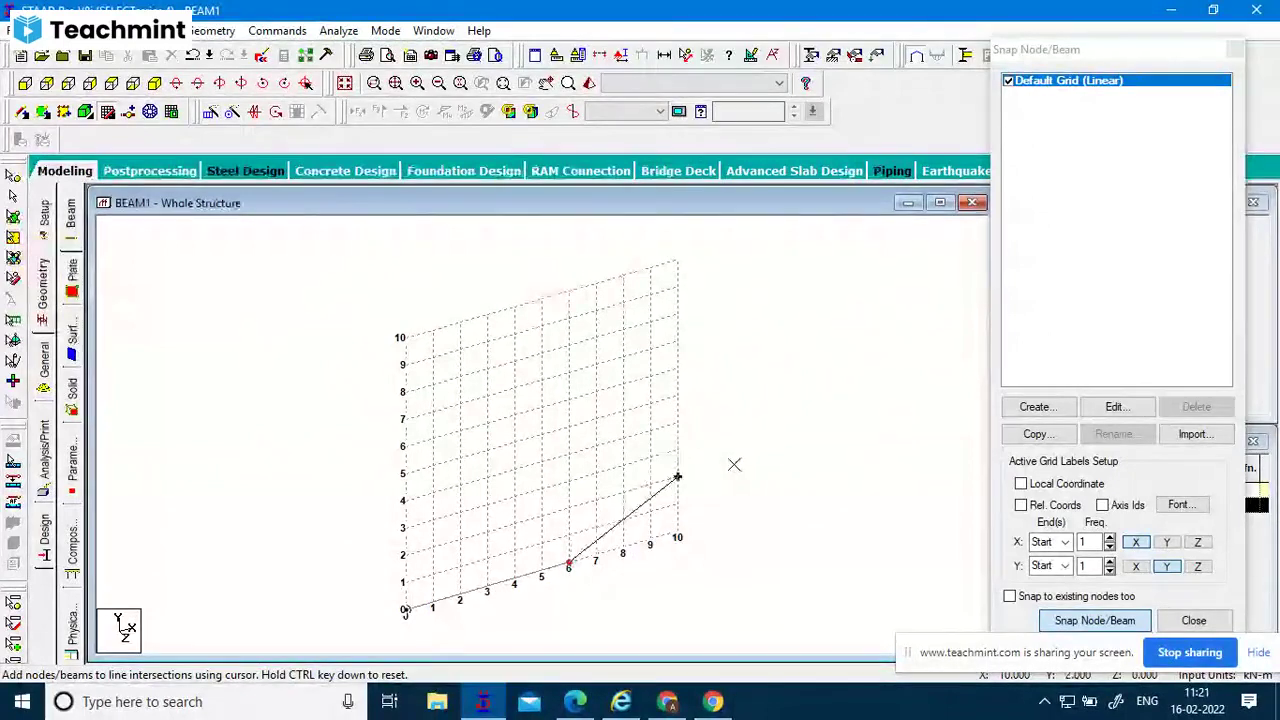
{"action": "key", "text": "Escape"}
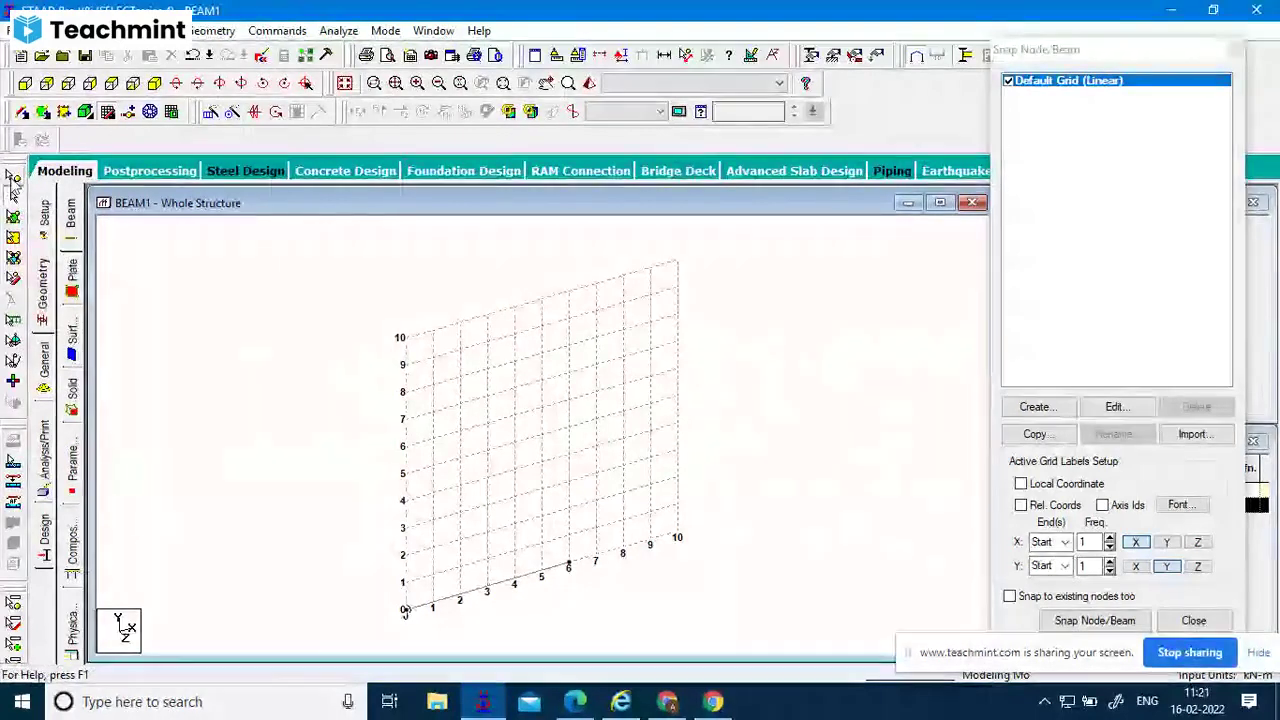
Select the nodes at the beam's 0 m and 6 m ends with the nodes cursor, and select the beam with the beams cursor.
{"action": "left_click", "coordinate": [14, 178]}
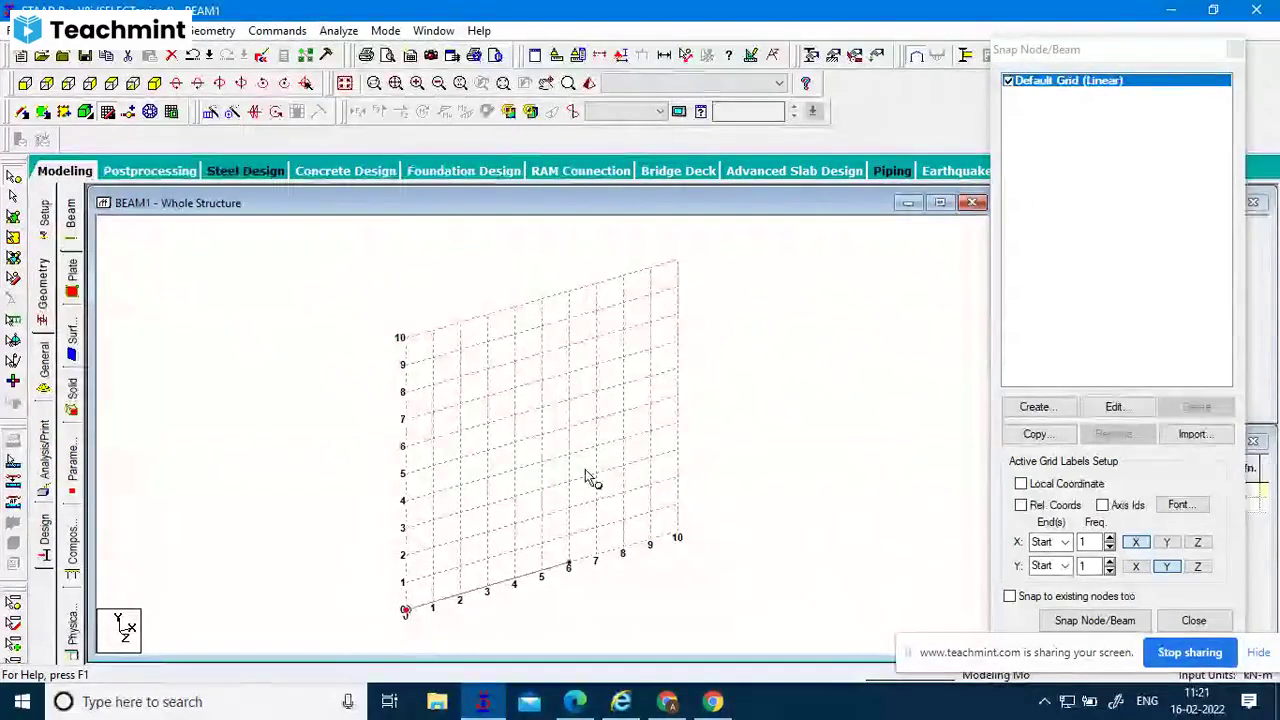
{"action": "left_click", "coordinate": [498, 582]}
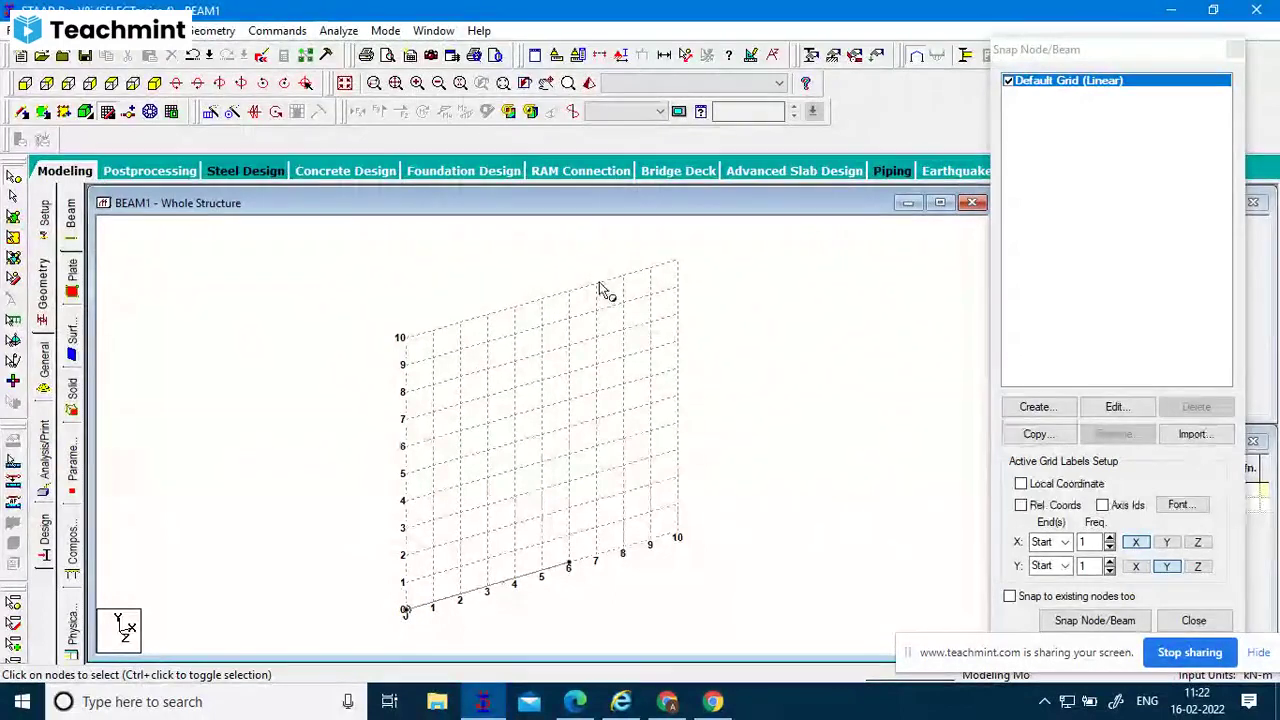
{"action": "left_click", "coordinate": [406, 609]}
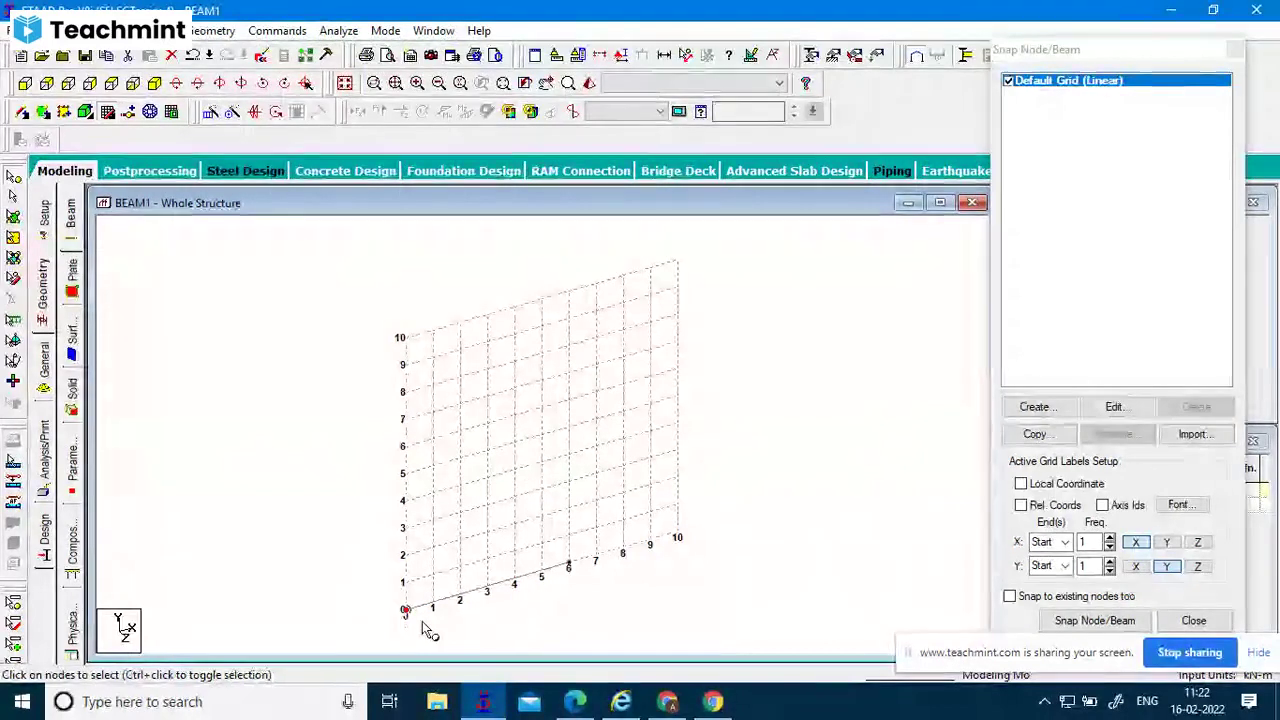
{"action": "left_click", "coordinate": [569, 567]}
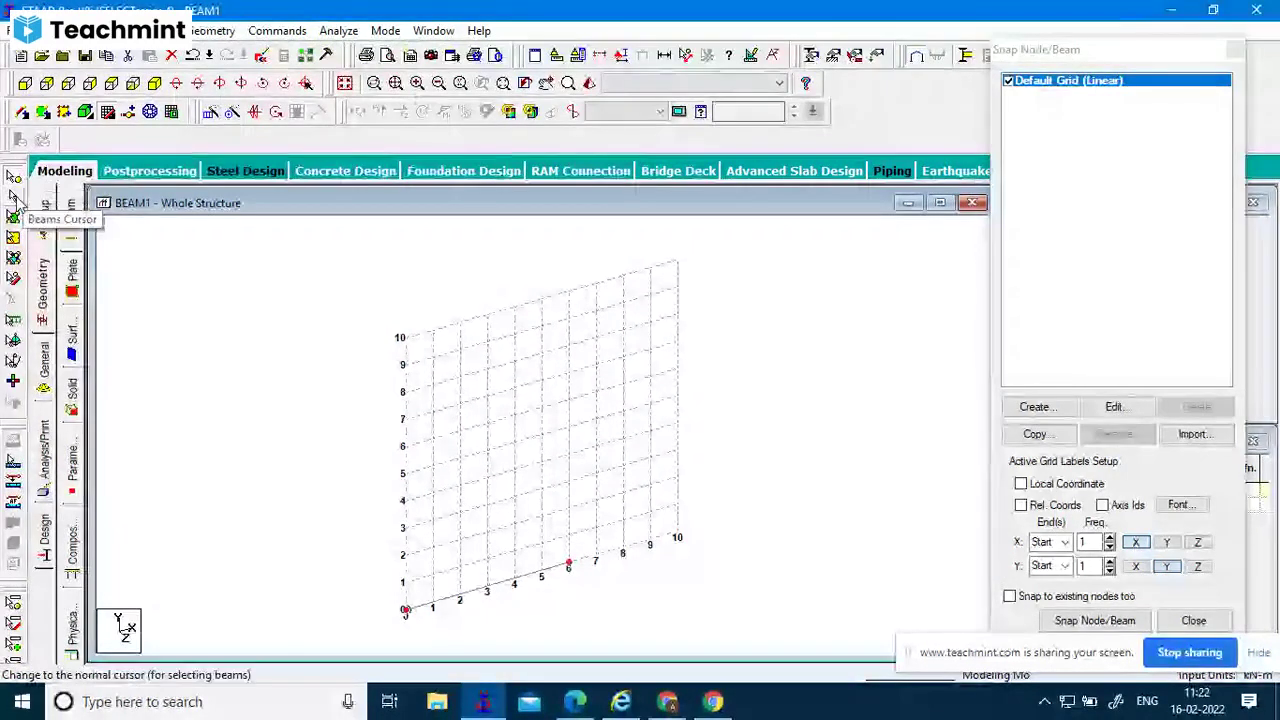
{"action": "left_click", "coordinate": [533, 580]}
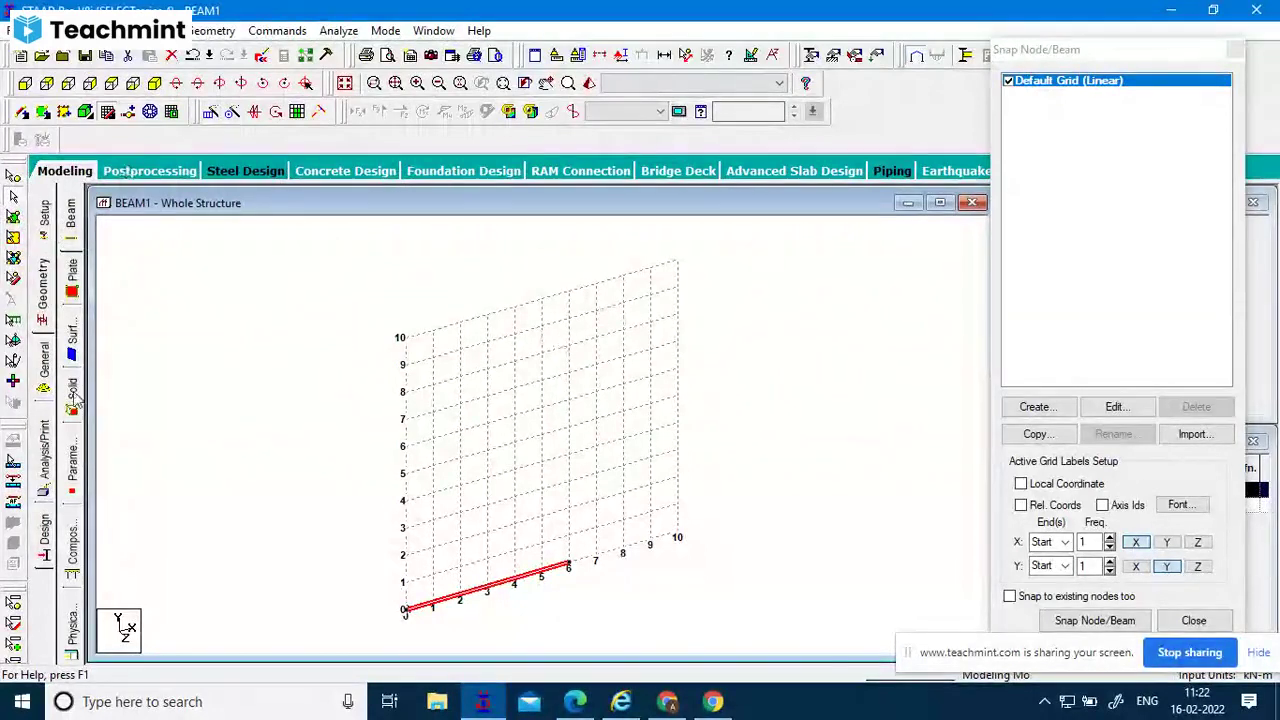
Look through the plates, surface and solids selection cursors, trying the solids cursor in the empty area above the grid.
{"action": "left_click", "coordinate": [13, 218]}
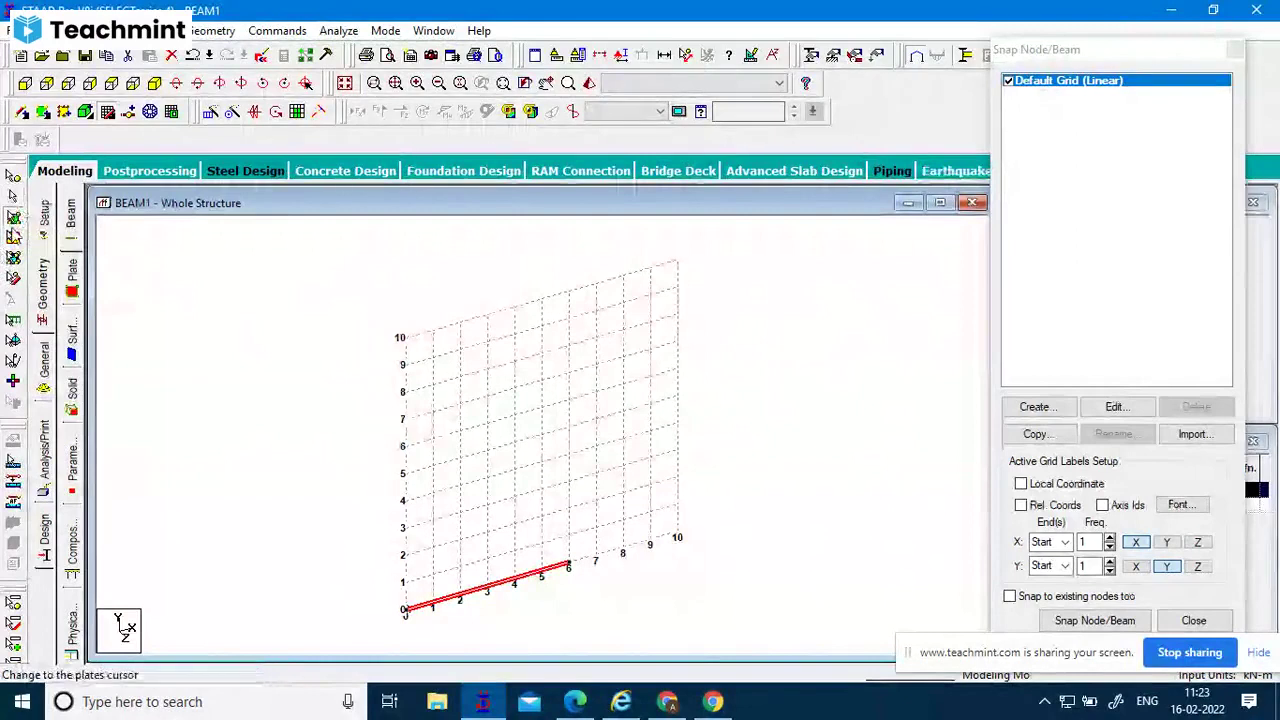
{"action": "left_click", "coordinate": [13, 238]}
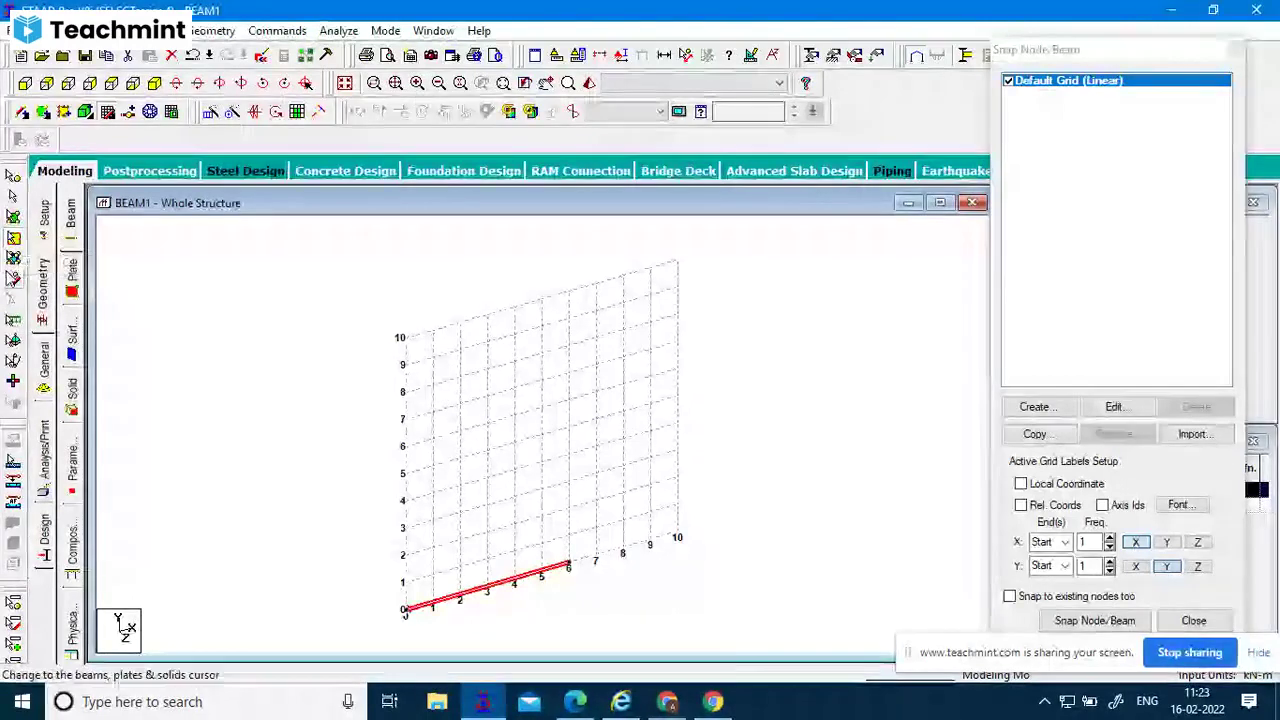
{"action": "left_click", "coordinate": [13, 258]}
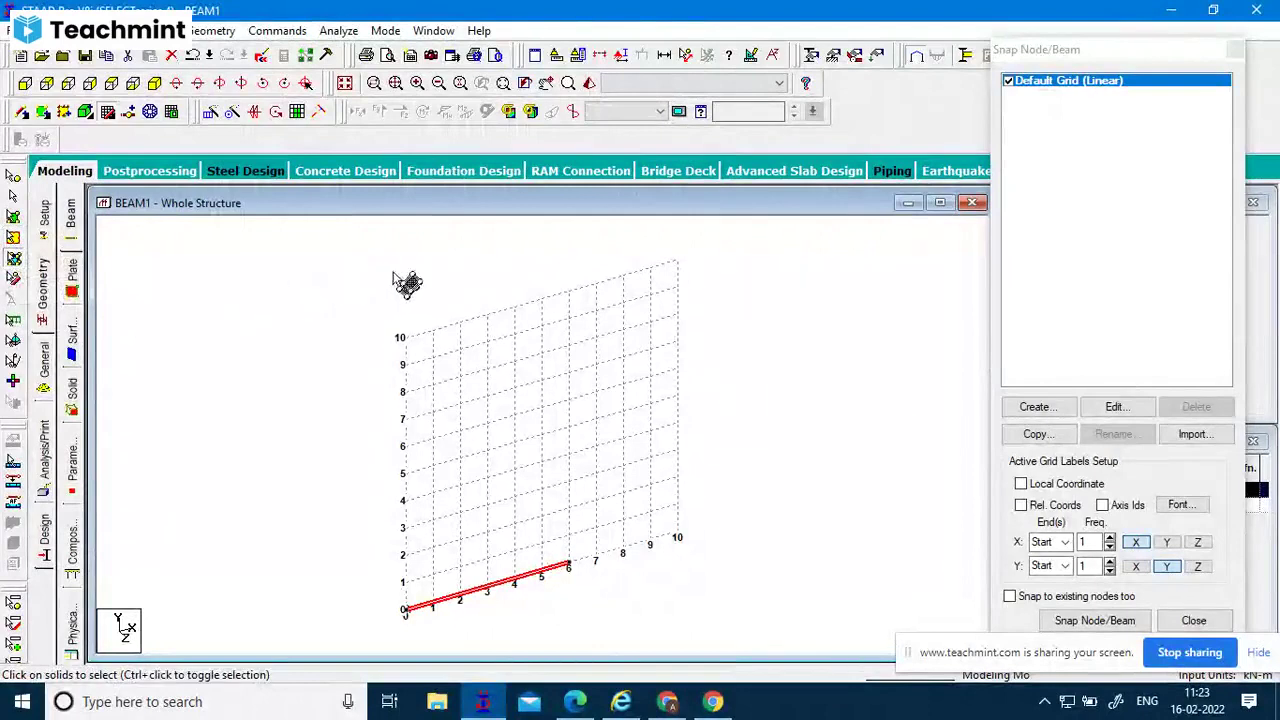
{"action": "left_click", "coordinate": [551, 266]}
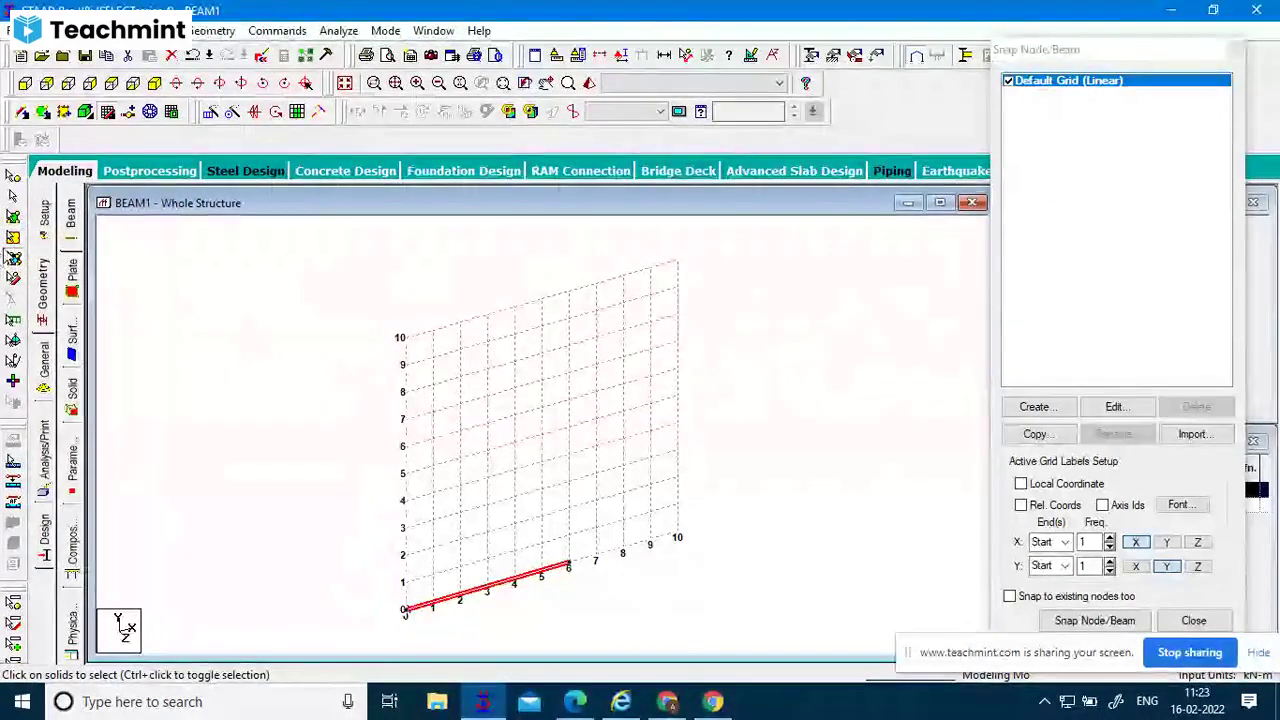
{"action": "left_click", "coordinate": [13, 254]}
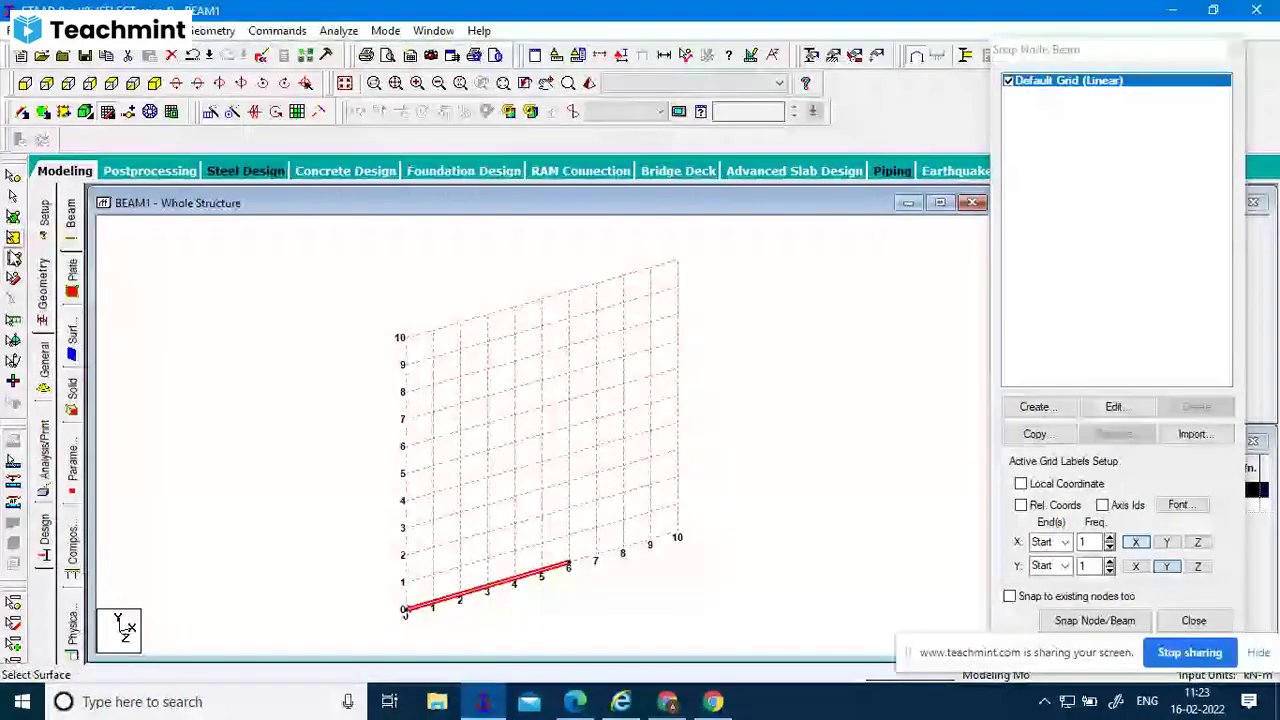
Point out the 6 m beam with the beams cursor to inspect its identification and coloured start and end.
{"action": "left_click", "coordinate": [14, 284]}
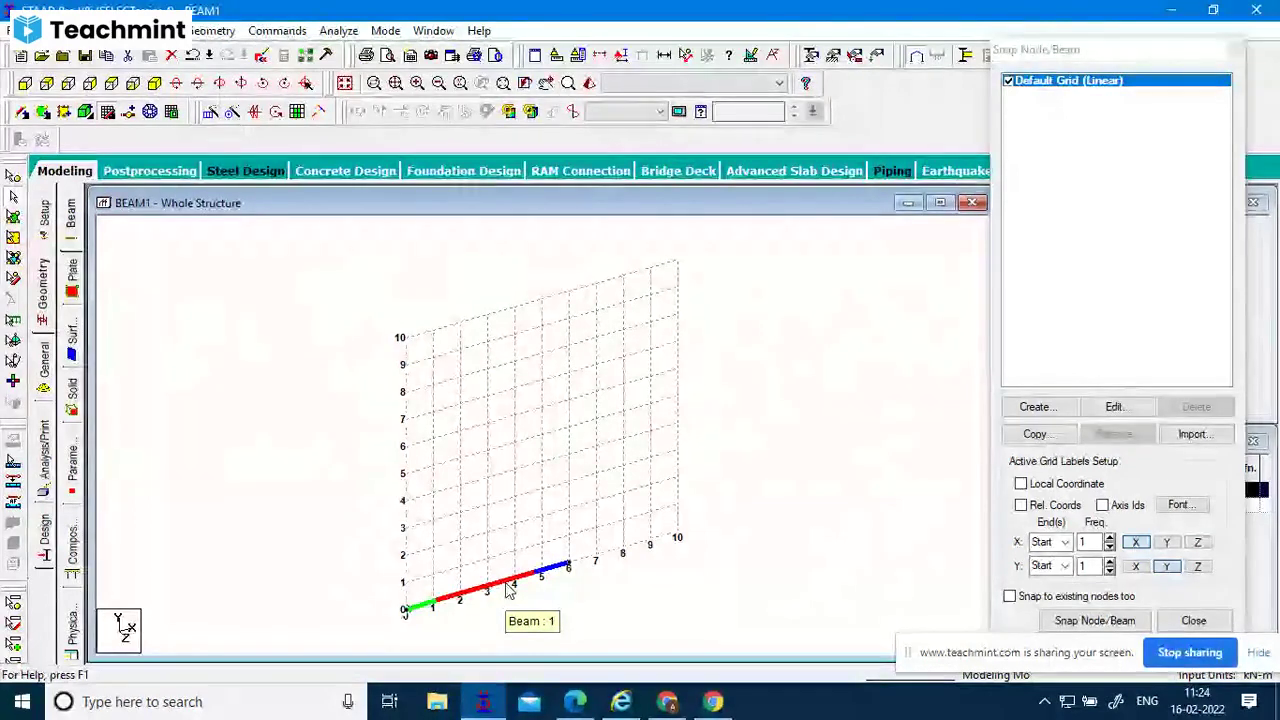
{"action": "left_click", "coordinate": [506, 589]}
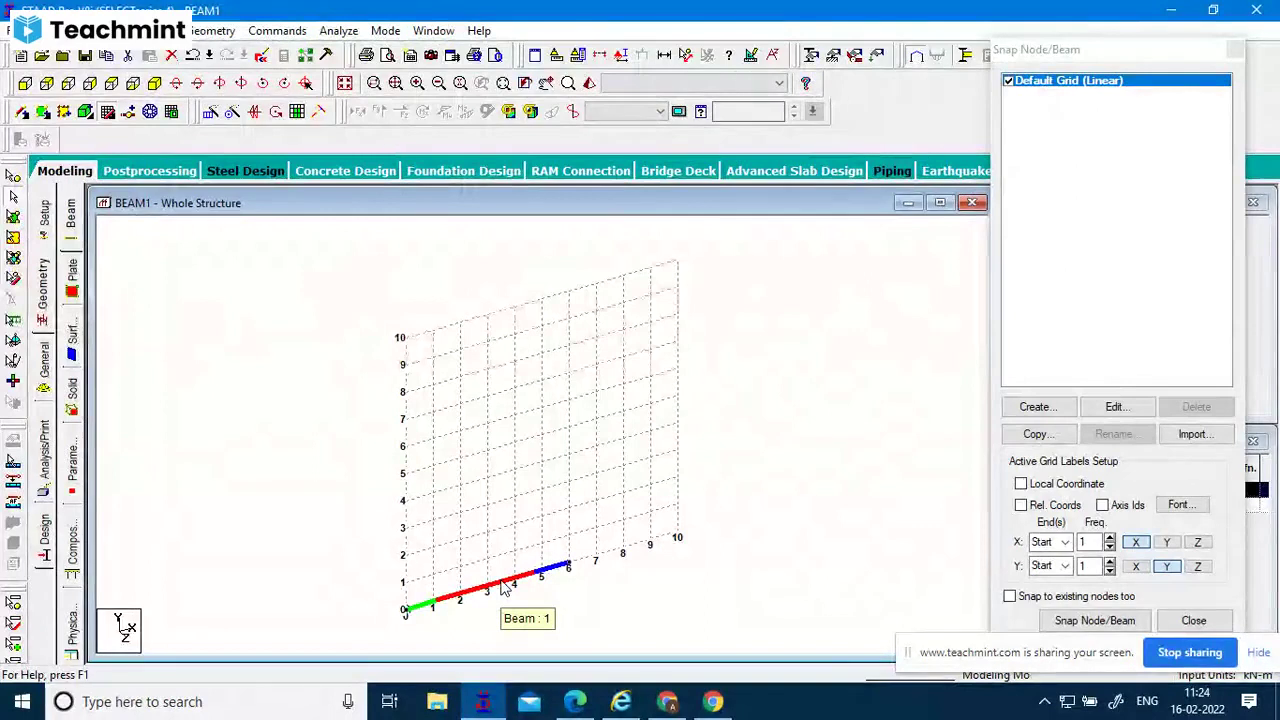
{"action": "left_click", "coordinate": [503, 588]}
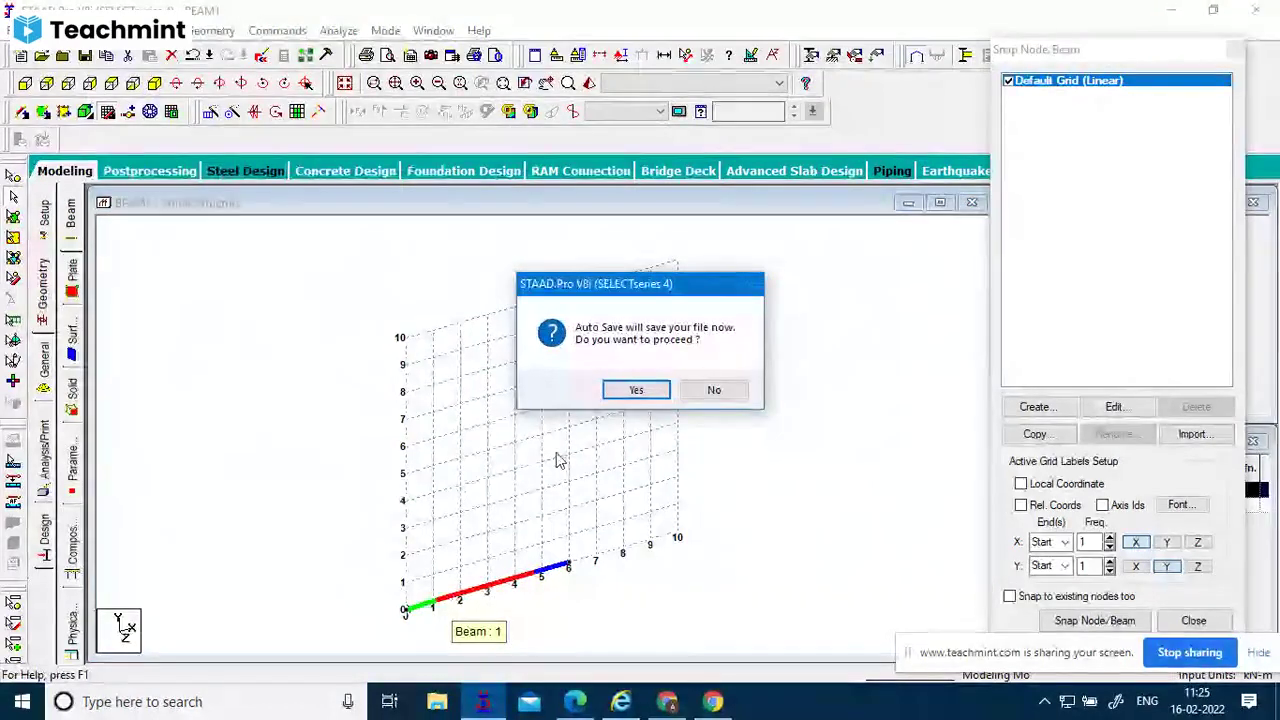
Accept the auto-save and save the modified structure, and reselect the 6 m beam in the model.
{"action": "left_click", "coordinate": [636, 390]}
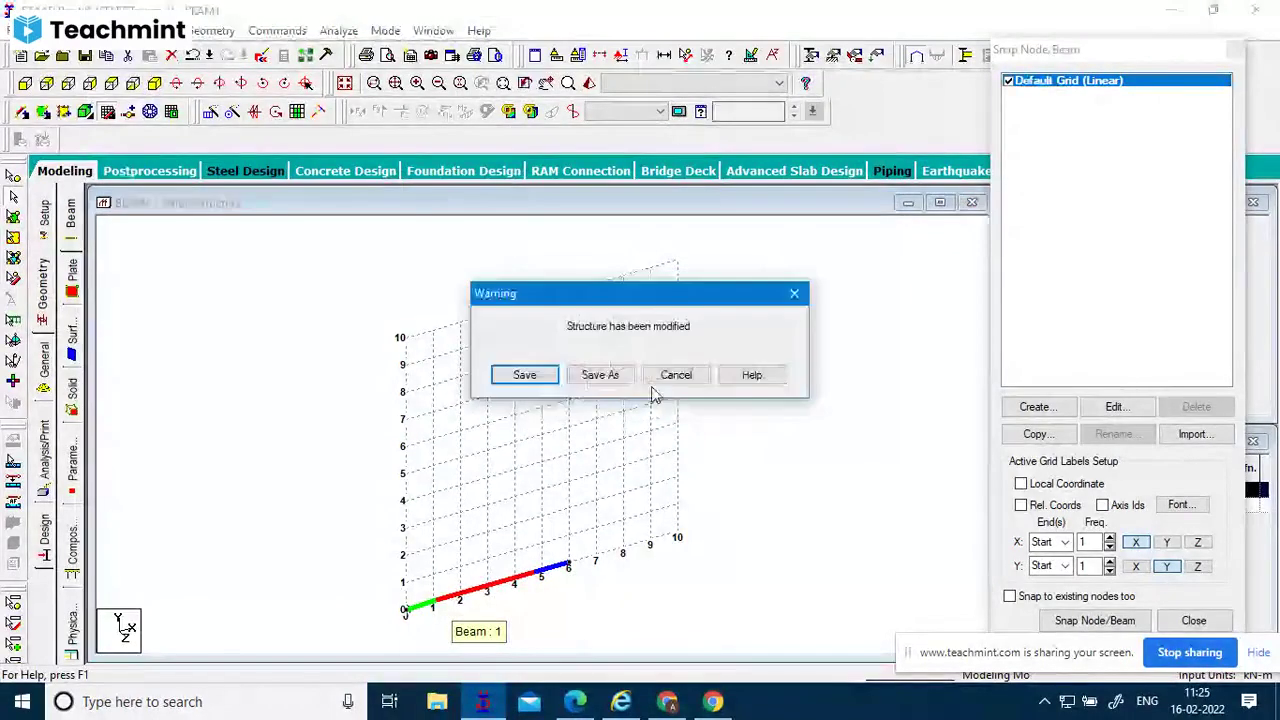
{"action": "left_click", "coordinate": [525, 375]}
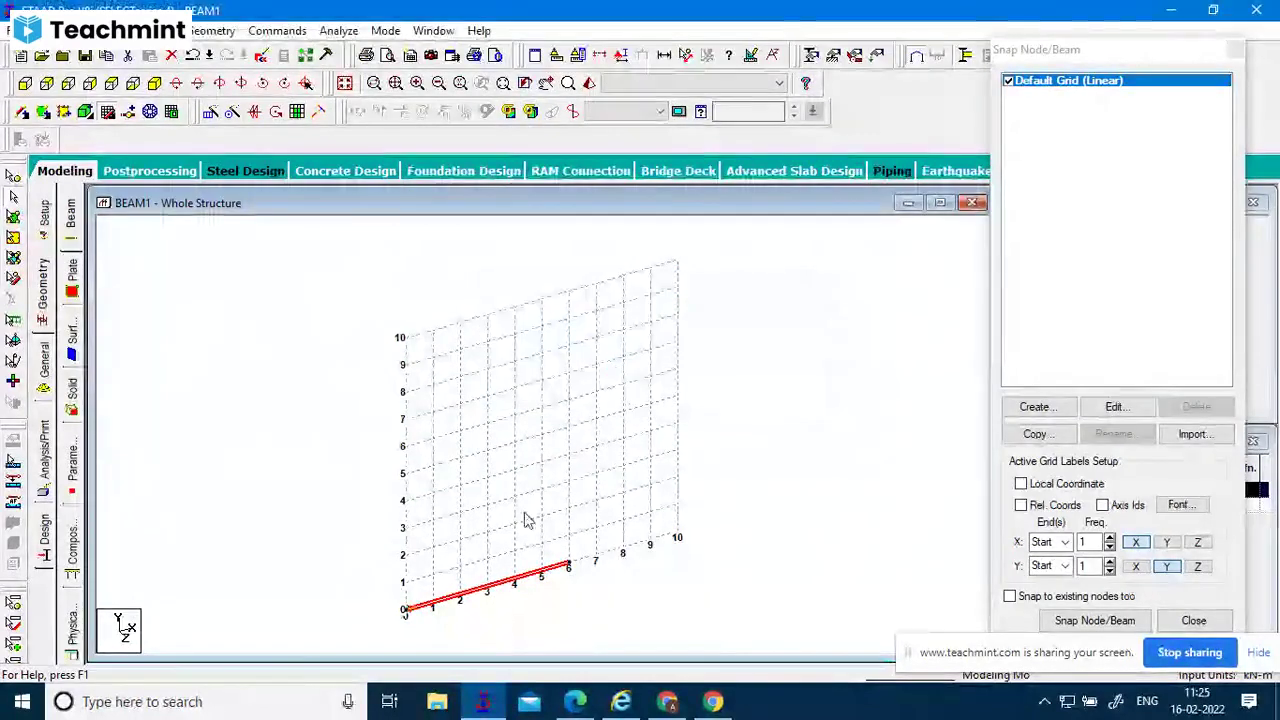
{"action": "left_click", "coordinate": [471, 610]}
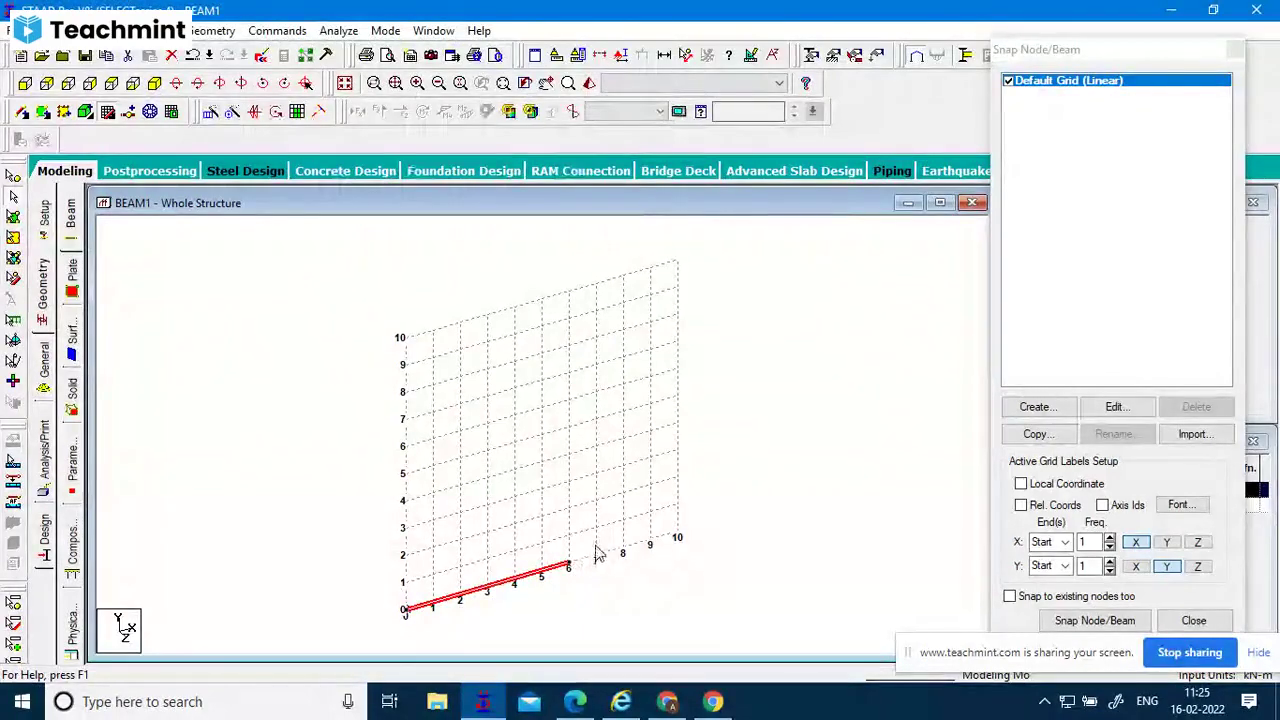
{"action": "left_click", "coordinate": [540, 575]}
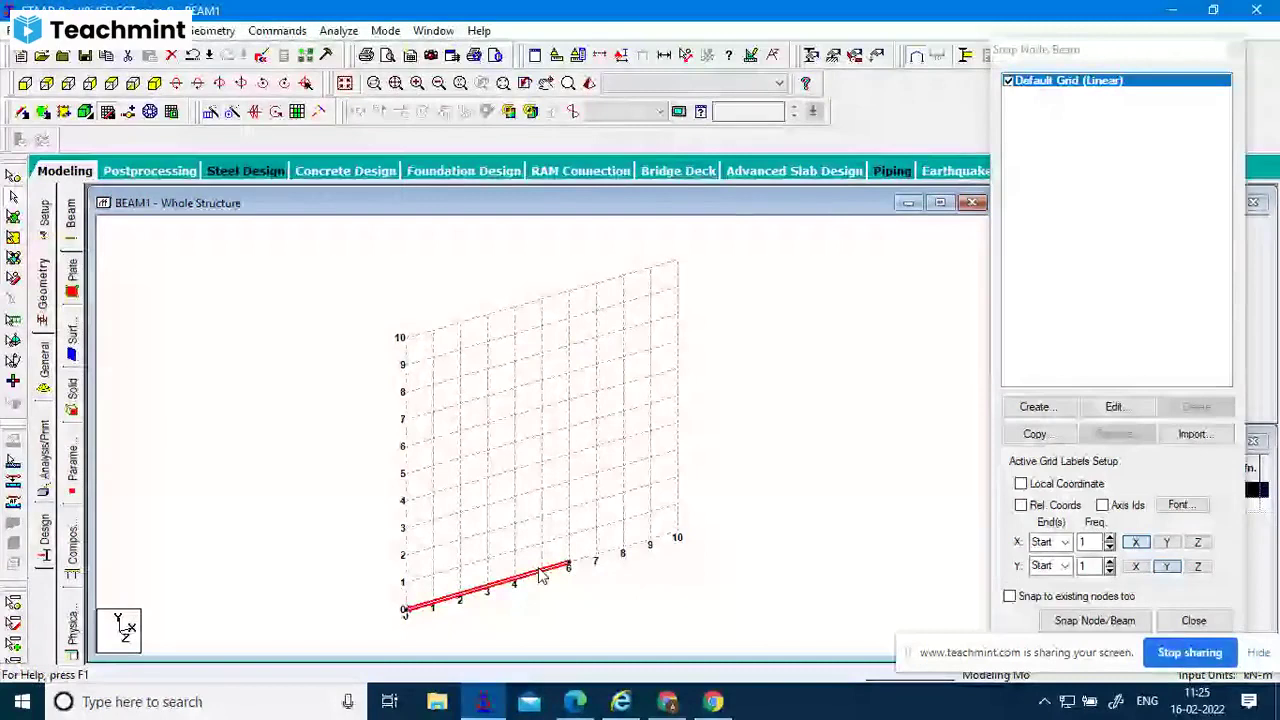
{"action": "left_click", "coordinate": [431, 609]}
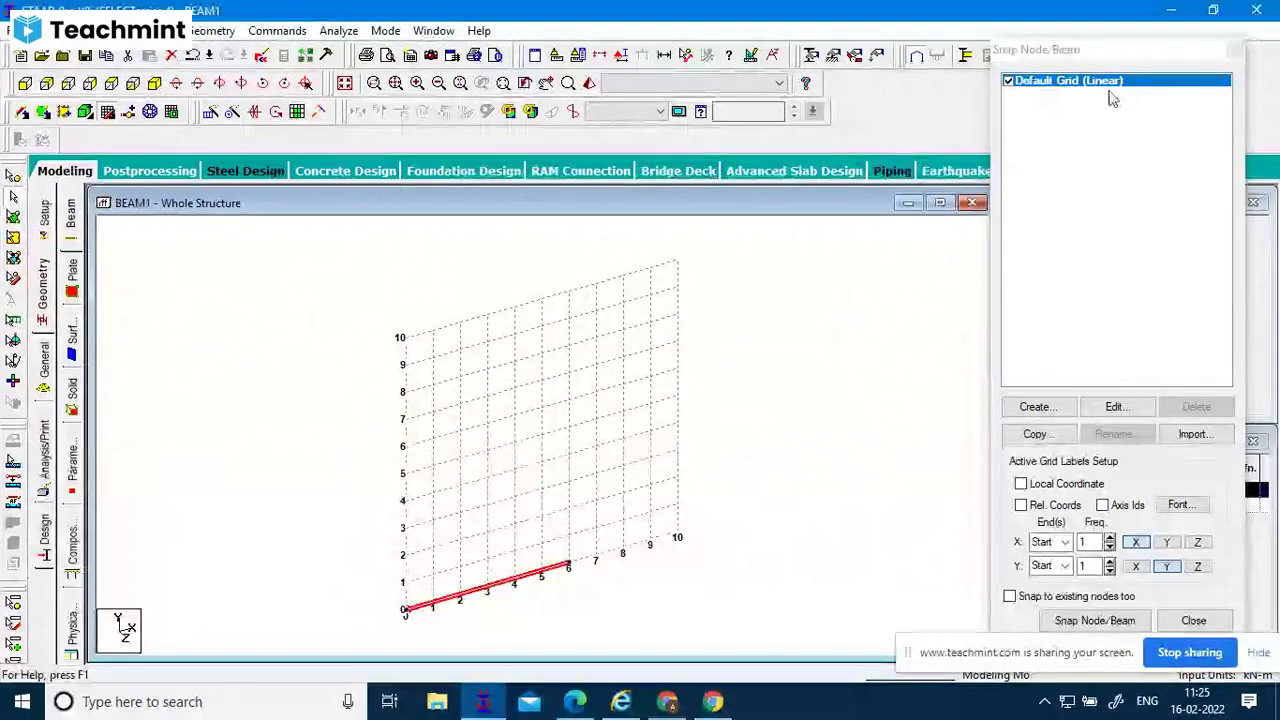
Uncover the nodes table behind the Snap Node/Beam window and highlight nodes 1 and 2 in turn.
{"action": "left_click", "coordinate": [1118, 53]}
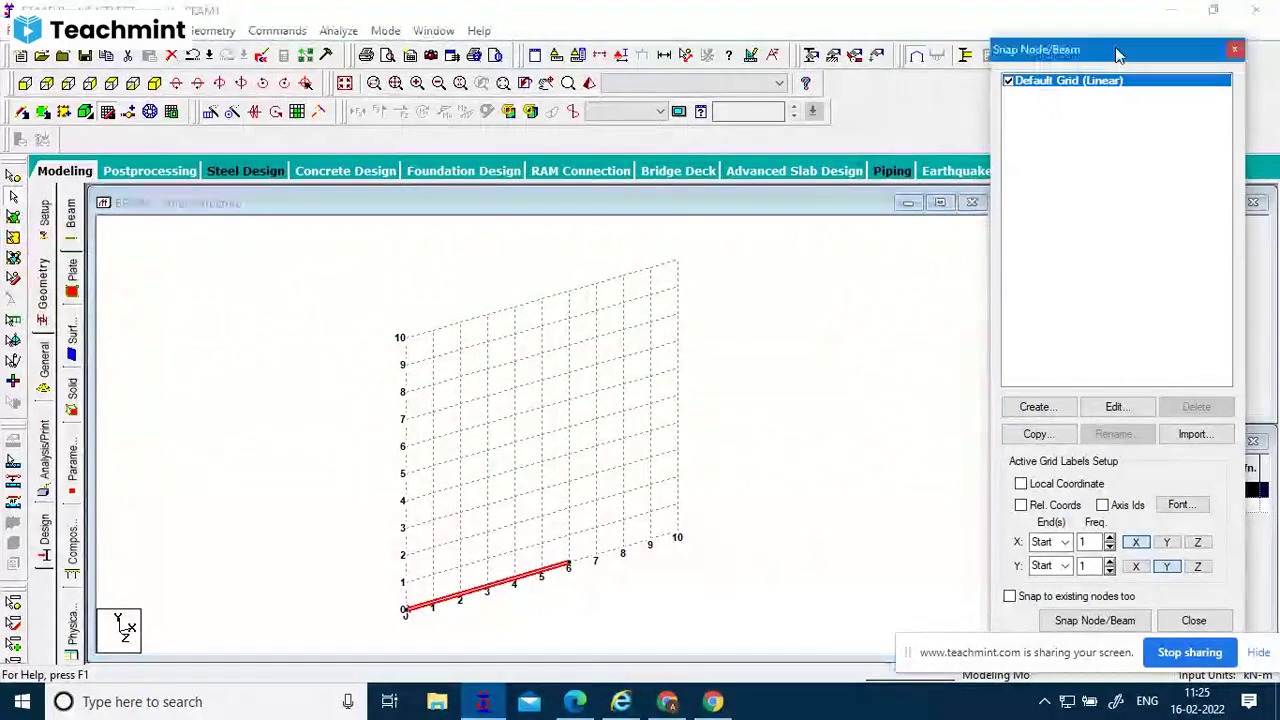
{"action": "left_click_drag", "start_coordinate": [1118, 53], "coordinate": [975, 393]}
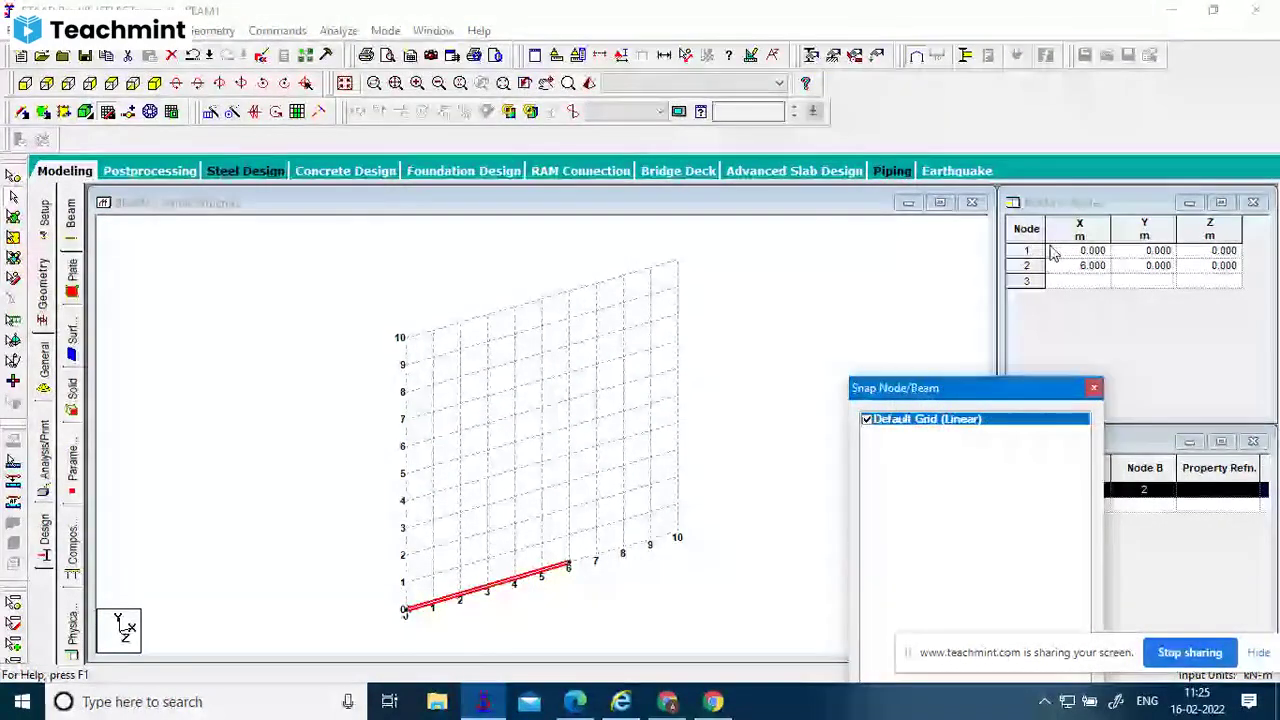
{"action": "left_click", "coordinate": [1035, 251]}
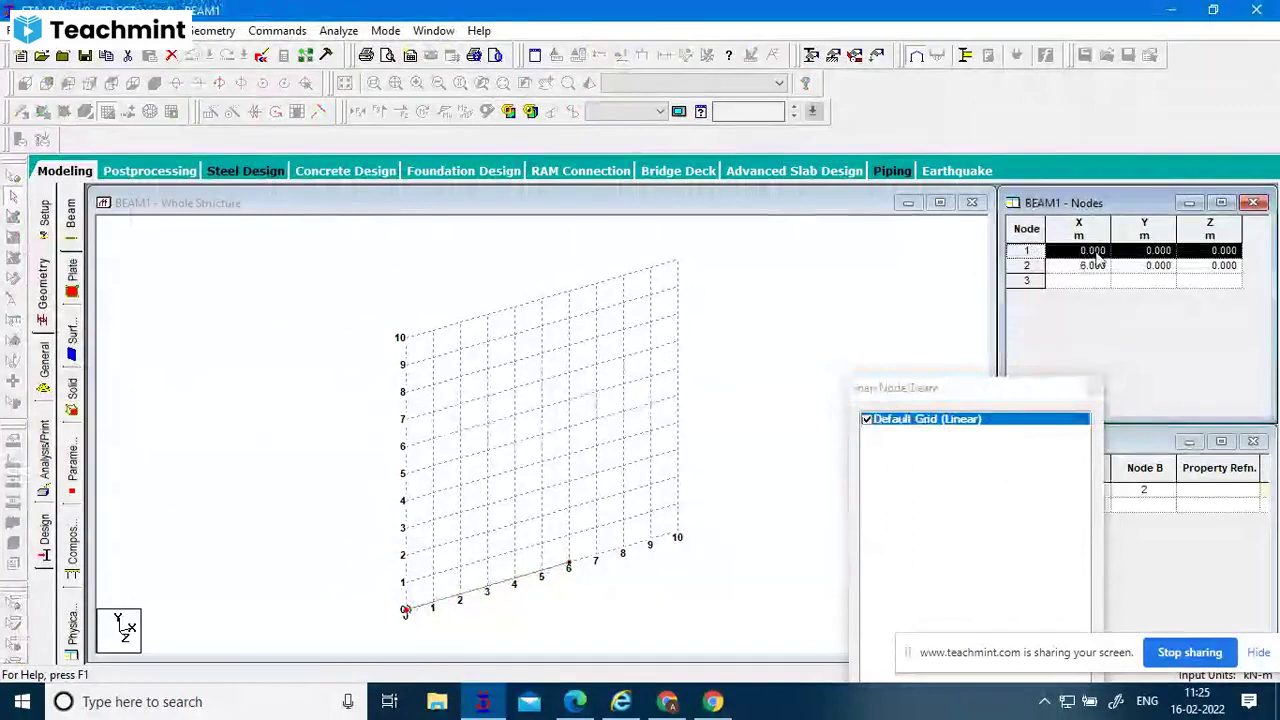
{"action": "left_click", "coordinate": [1030, 266]}
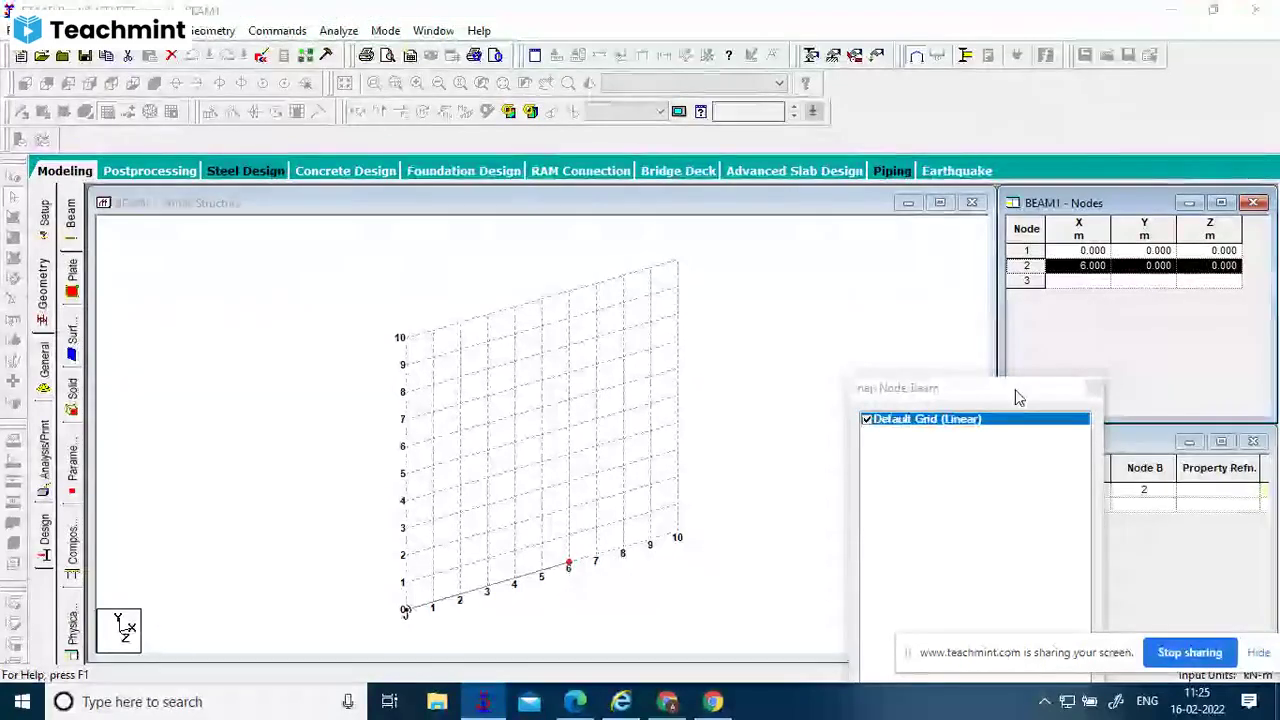
Uncover the beams table and add a third node at X = 10 m in the nodes table.
{"action": "left_click_drag", "start_coordinate": [1015, 390], "coordinate": [903, 440]}
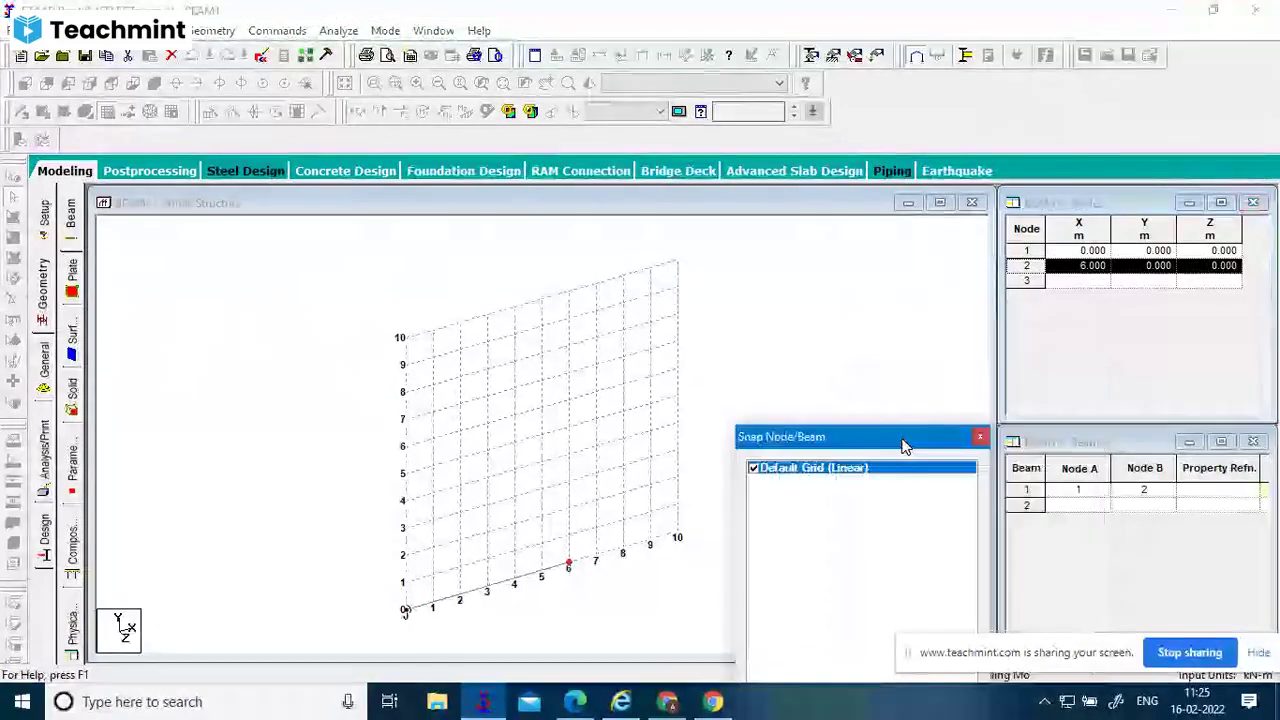
{"action": "left_click", "coordinate": [1087, 284]}
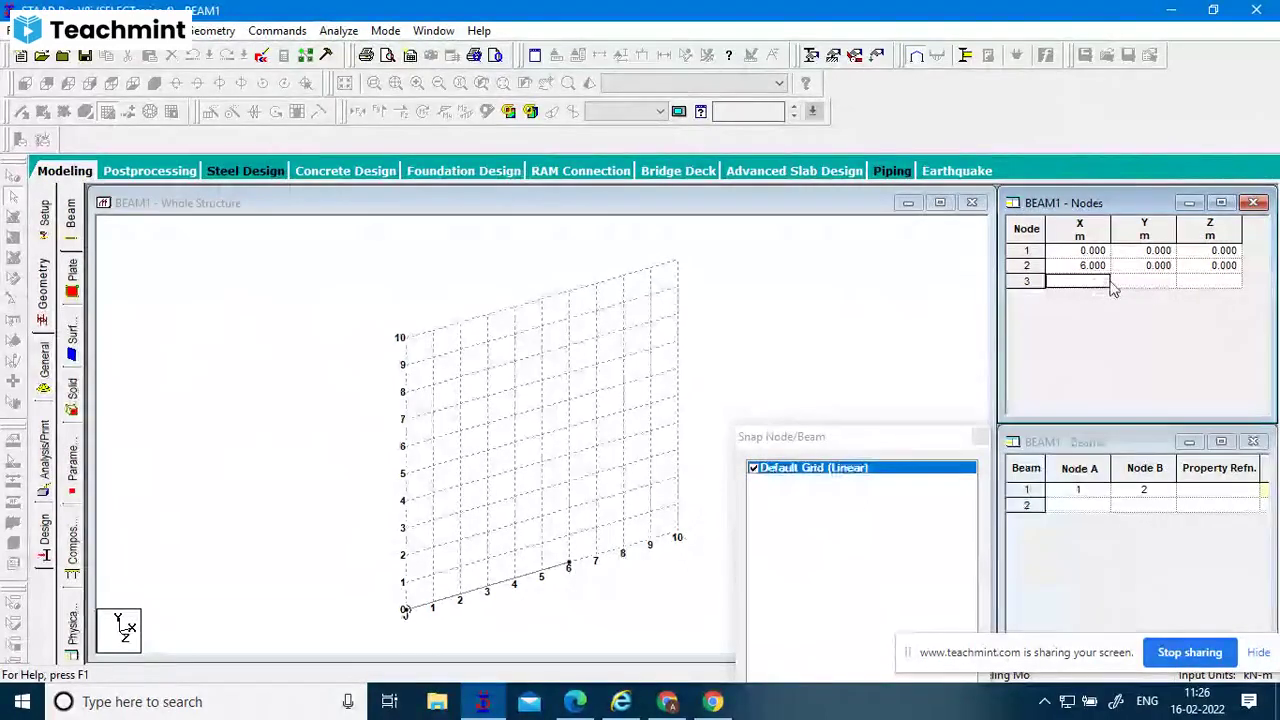
{"action": "type", "text": "10"}
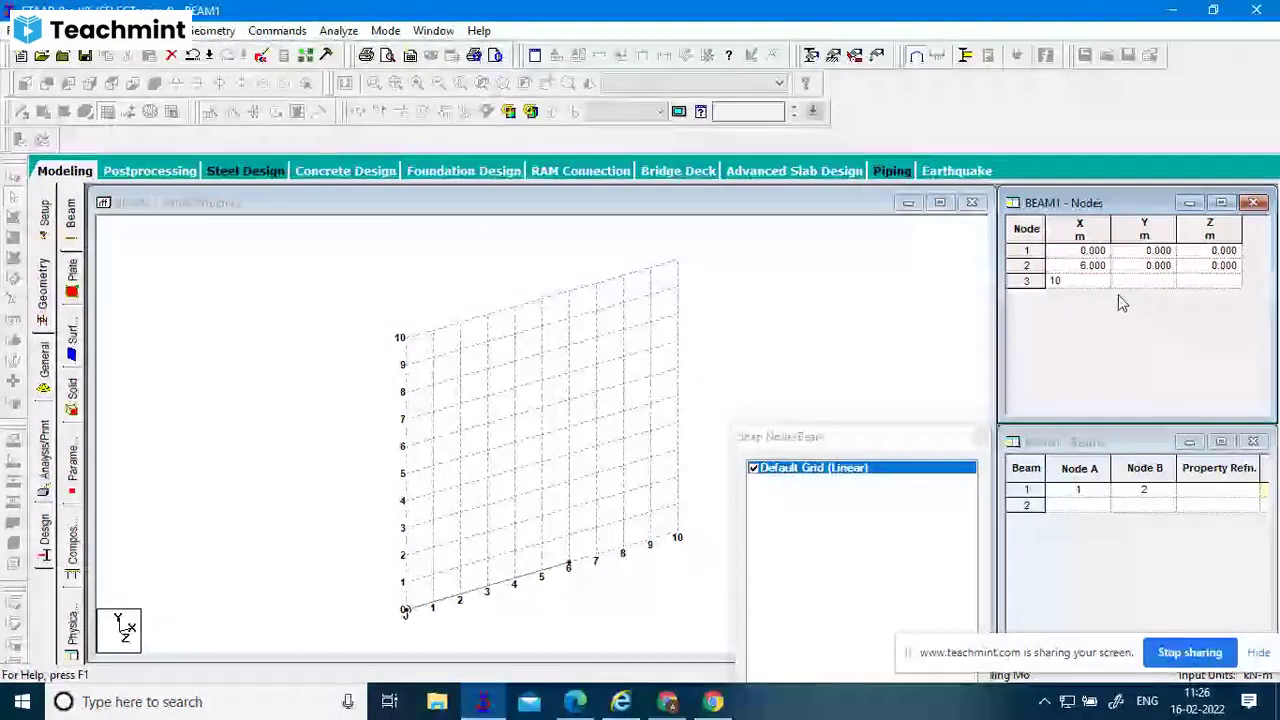
{"action": "key", "text": "Tab"}
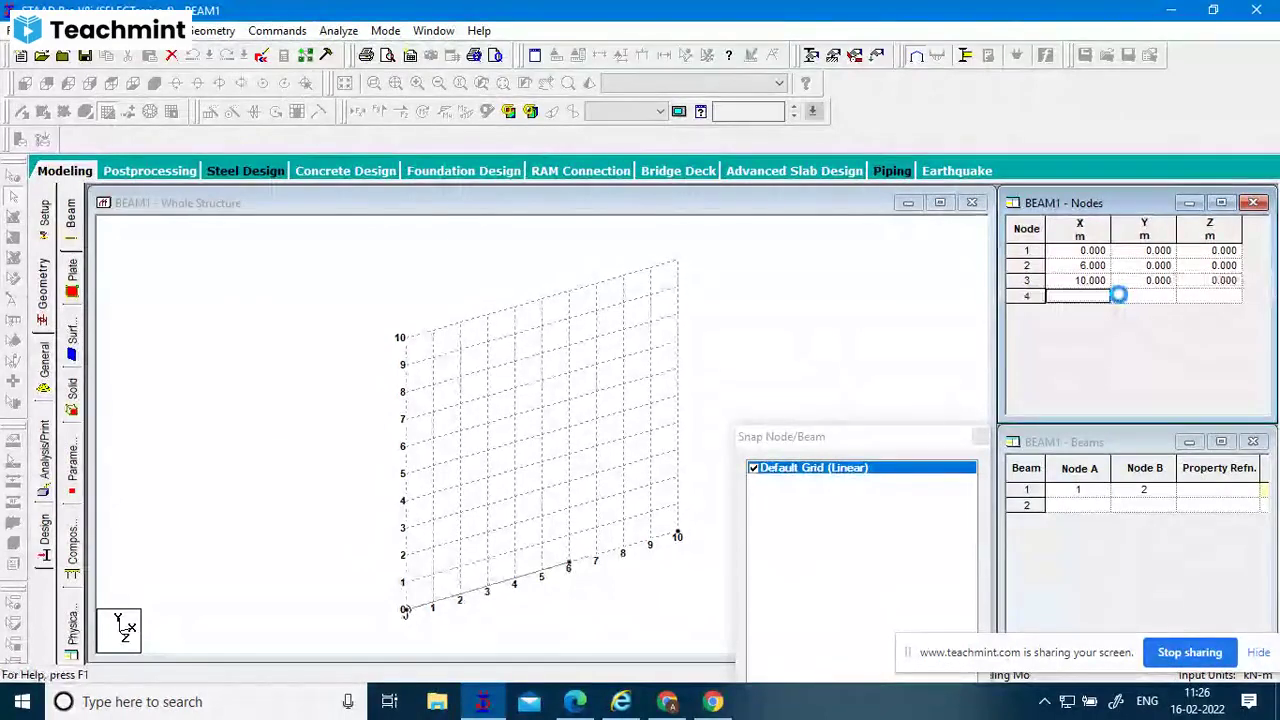
Add a beam from the node at 6 m to the node at 10 m in the whole-structure view.
{"action": "left_click_drag", "start_coordinate": [925, 438], "coordinate": [1103, 537]}
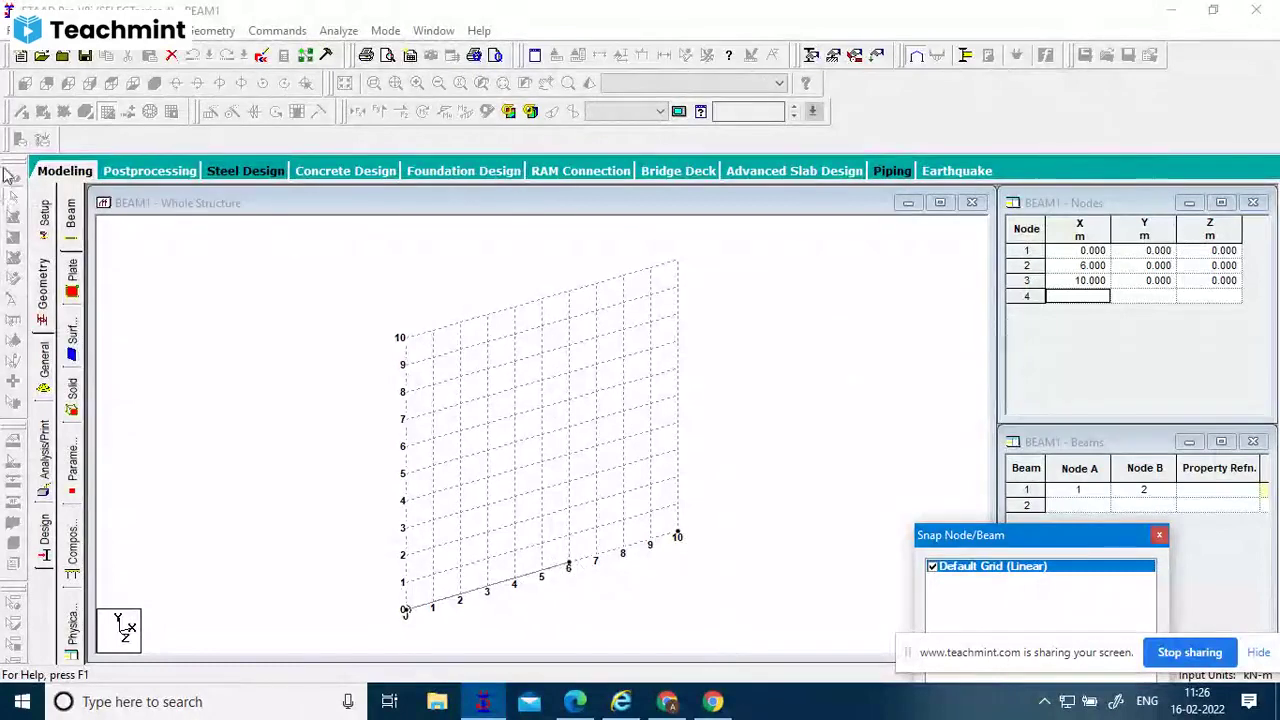
{"action": "left_click", "coordinate": [135, 203]}
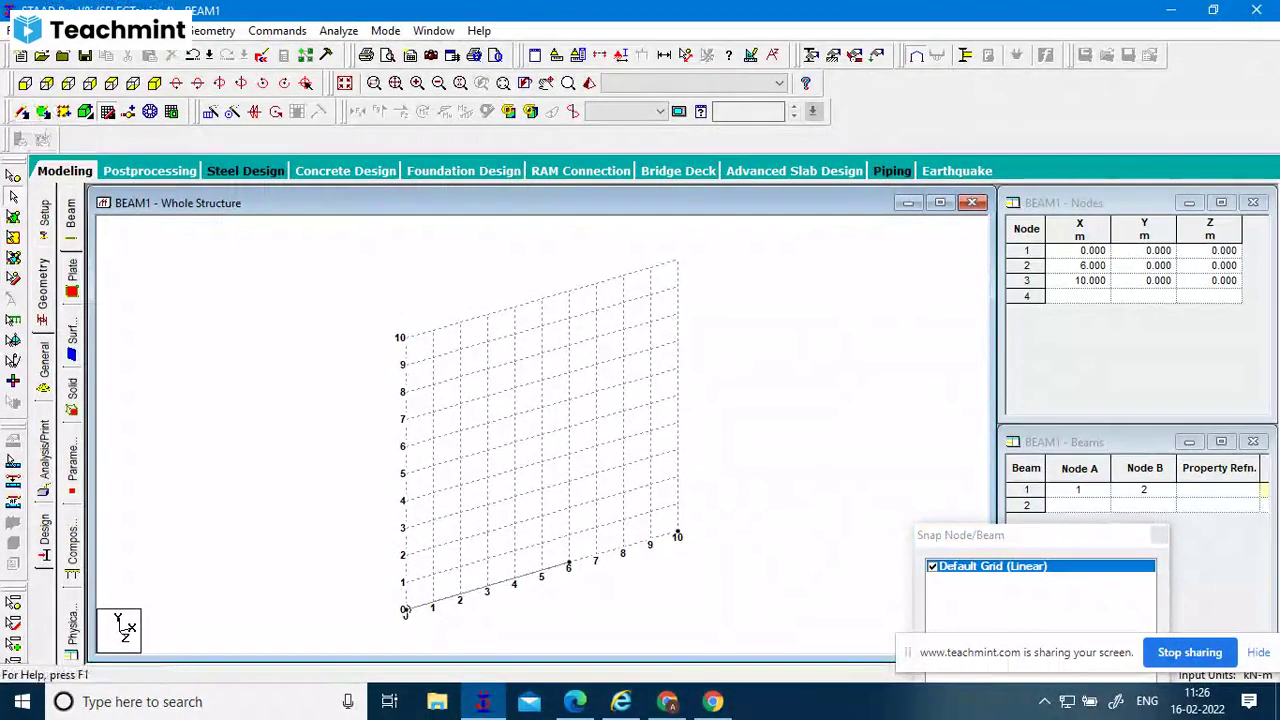
{"action": "left_click", "coordinate": [200, 31]}
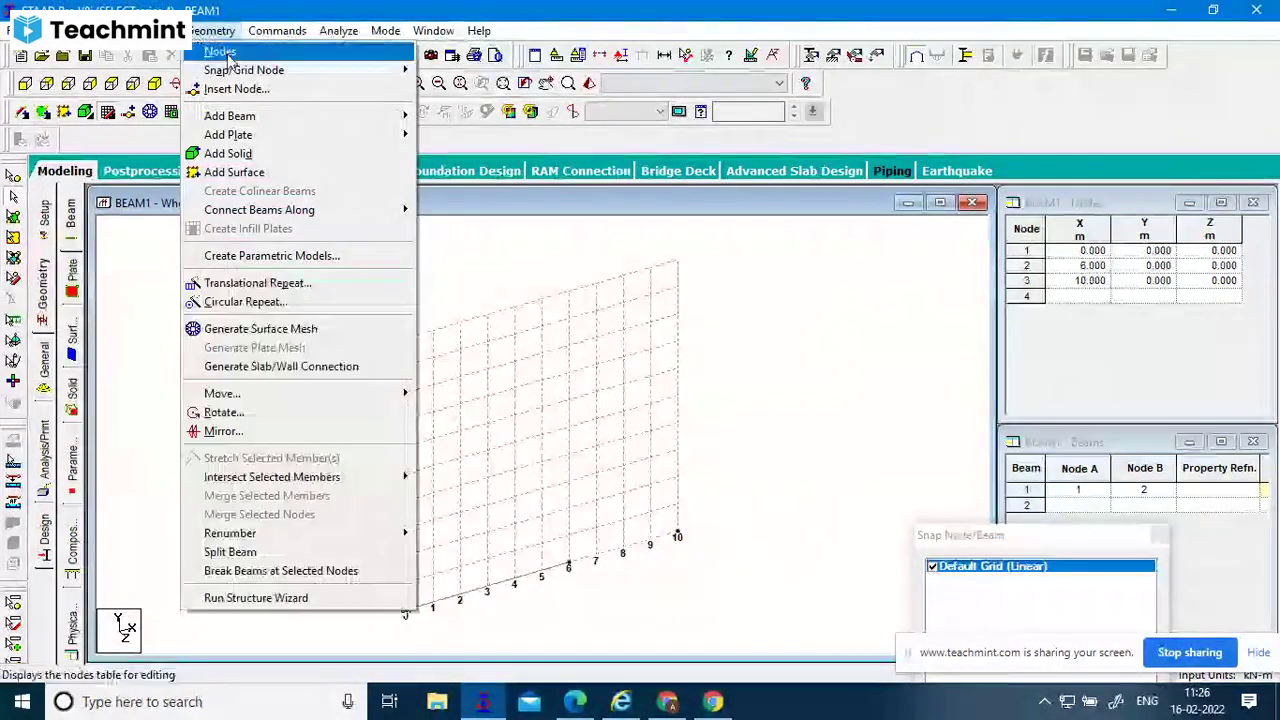
{"action": "mouse_move", "coordinate": [255, 117]}
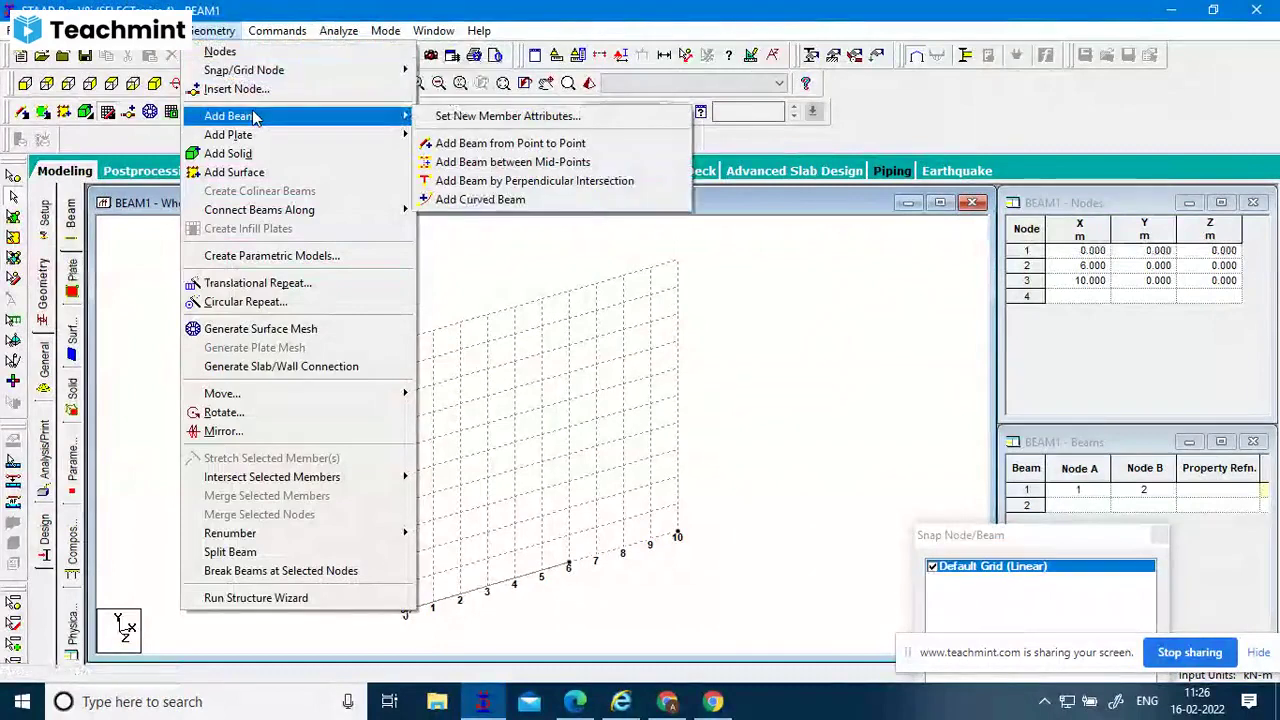
{"action": "left_click", "coordinate": [494, 257]}
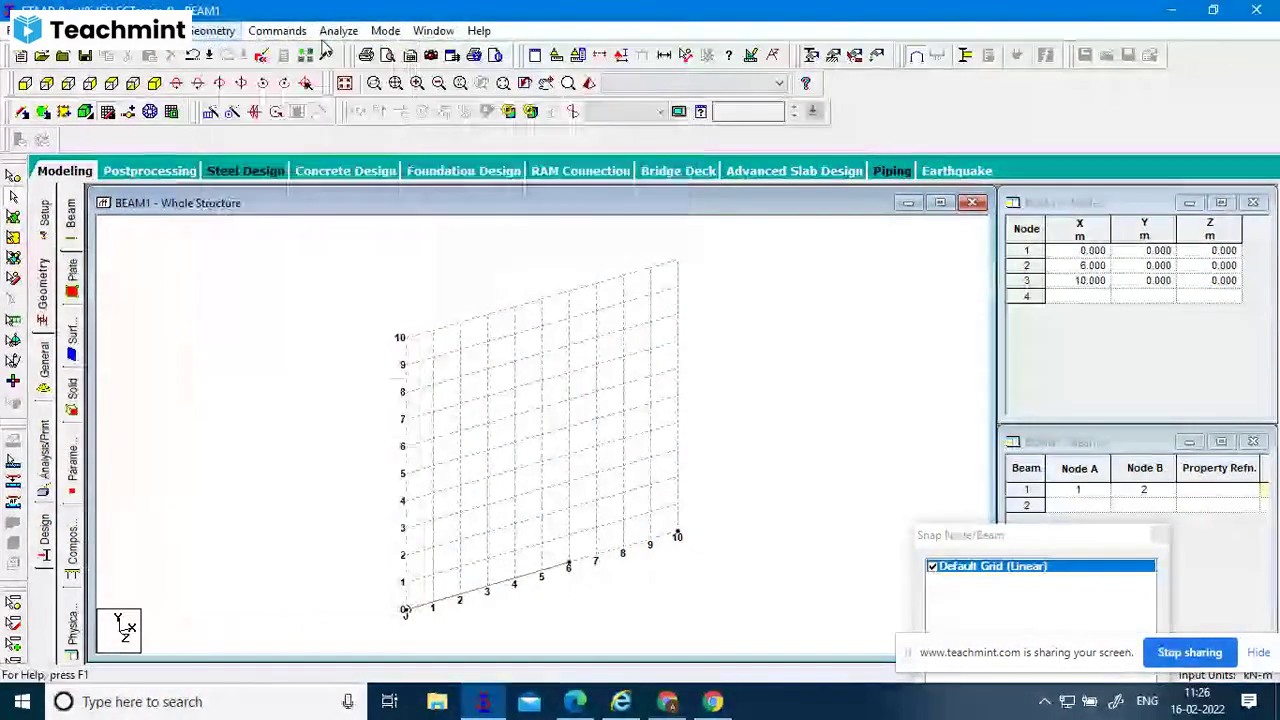
{"action": "left_click", "coordinate": [23, 116]}
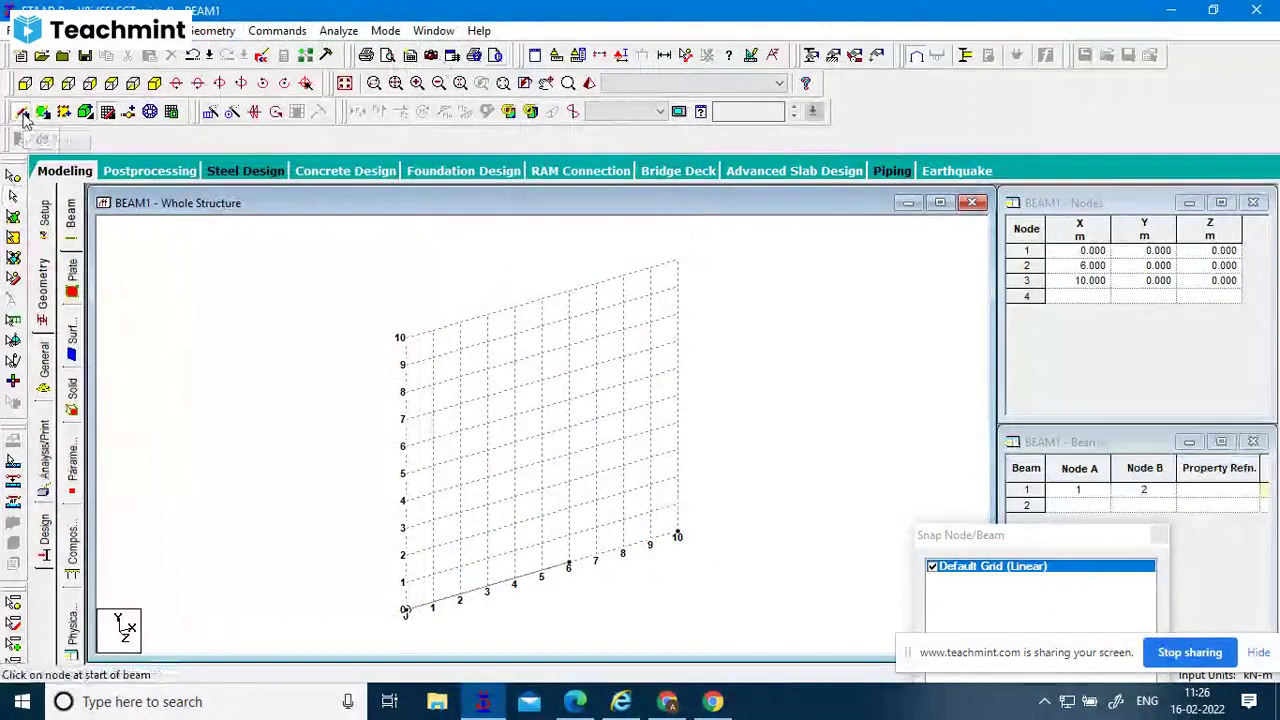
{"action": "left_click_drag", "start_coordinate": [568, 566], "coordinate": [677, 540]}
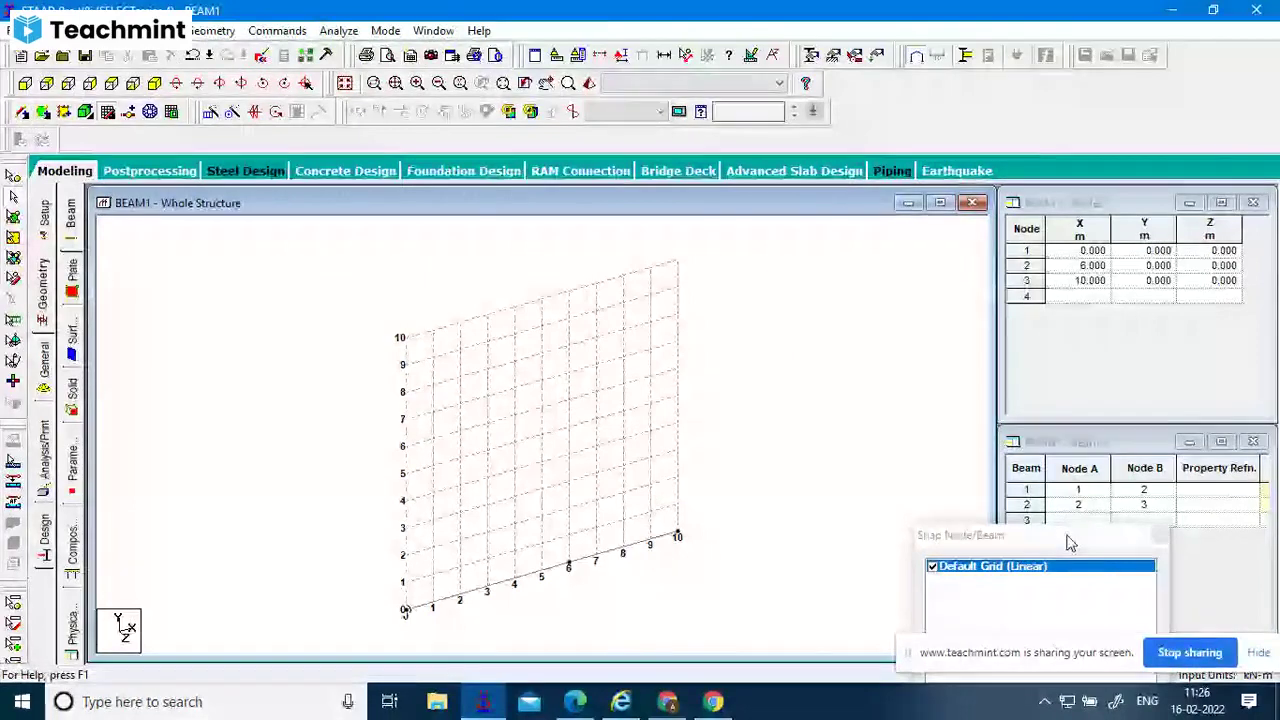
Close the Snap Node/Beam window to hide the grid, and fit the beams comfortably in the view.
{"action": "left_click_drag", "start_coordinate": [1068, 543], "coordinate": [968, 340]}
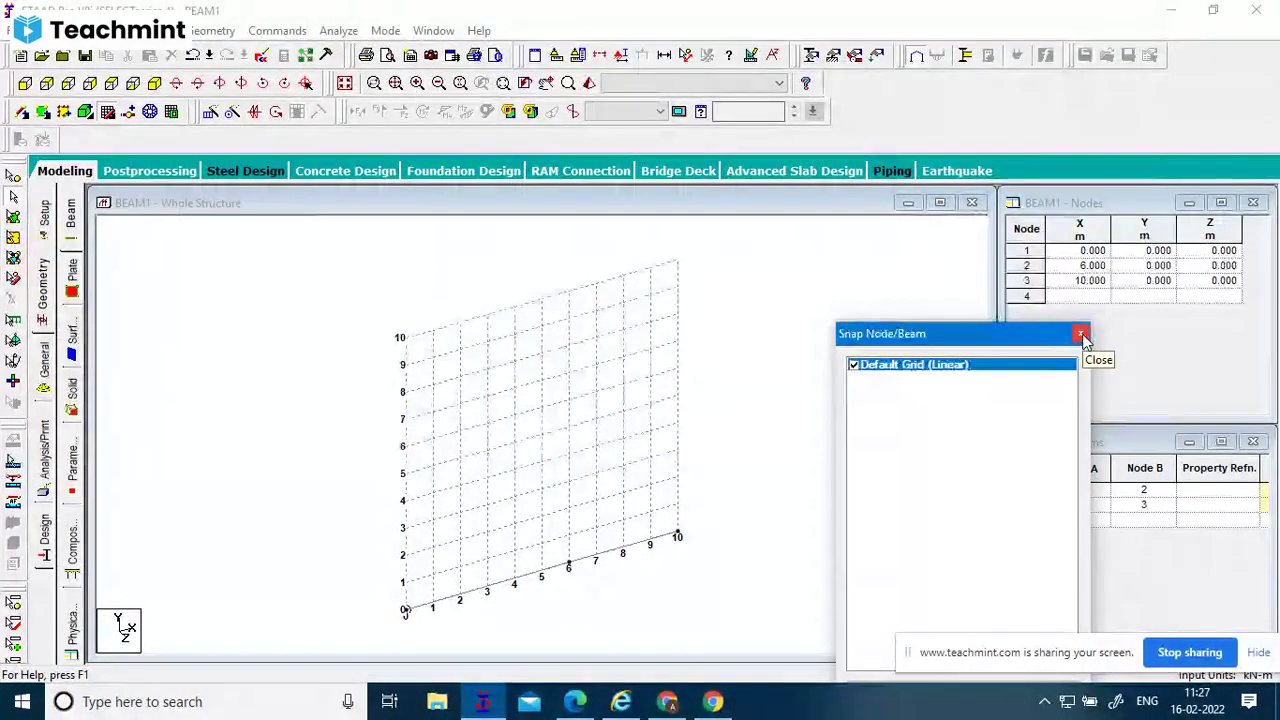
{"action": "left_click", "coordinate": [1083, 339]}
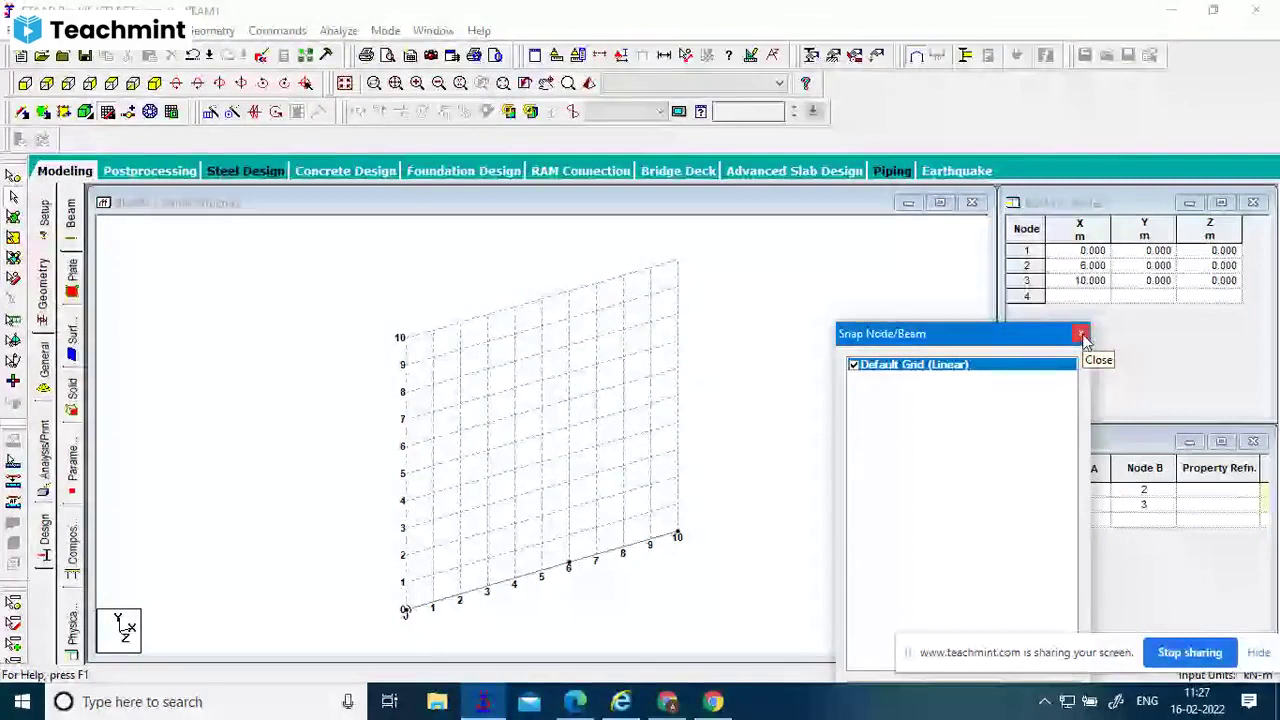
{"action": "left_click", "coordinate": [1083, 339]}
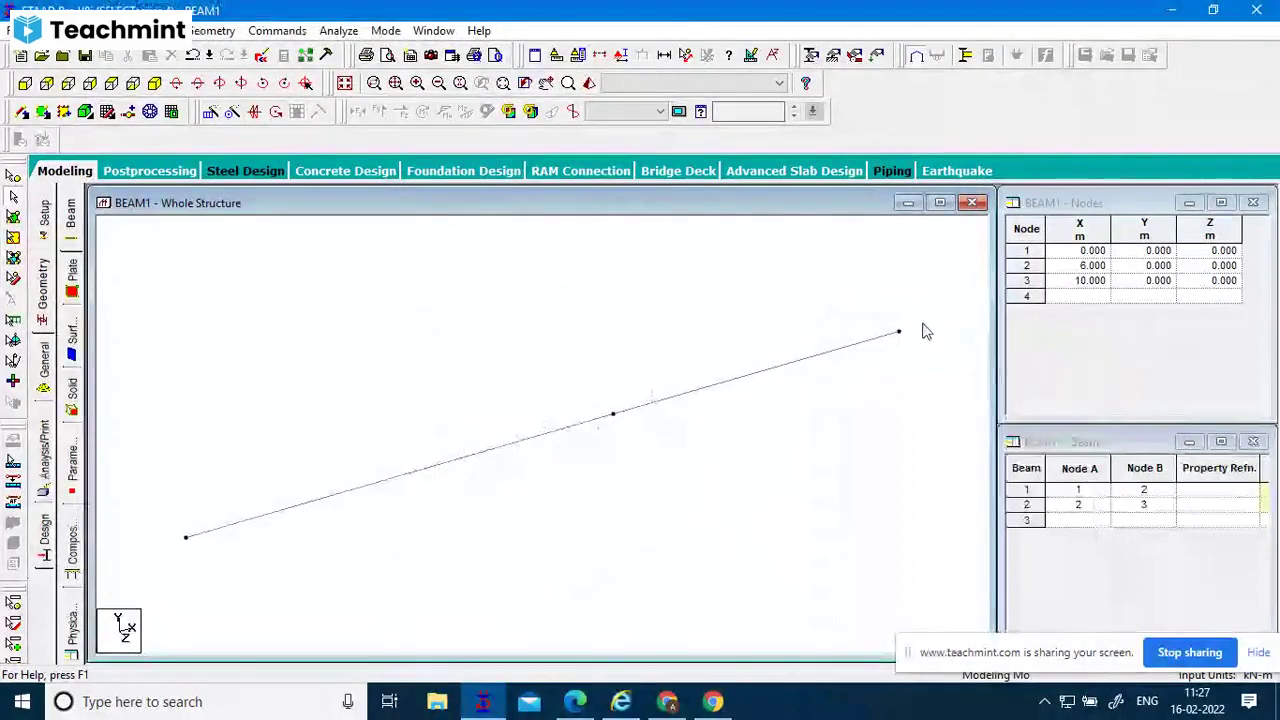
{"action": "left_click", "coordinate": [1087, 381]}
{"action": "scroll", "coordinate": [766, 437], "scroll_direction": "down", "scroll_amount": 4}
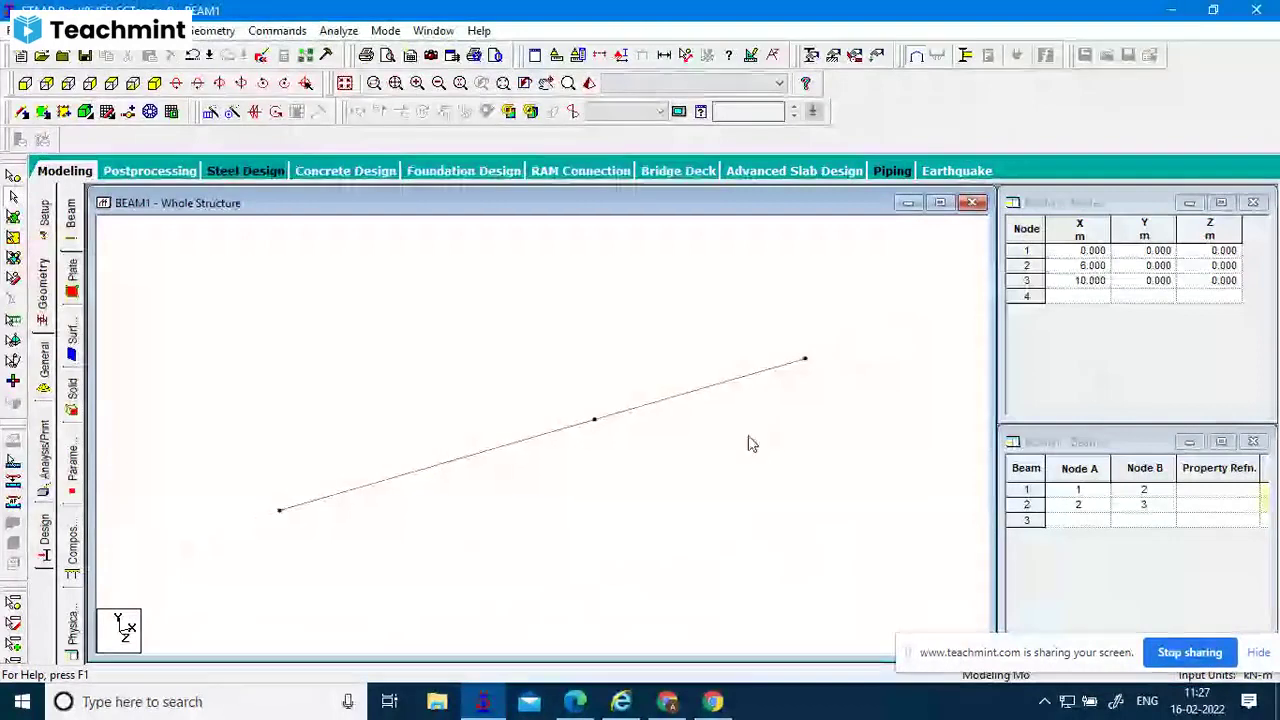
{"action": "scroll", "coordinate": [600, 465], "scroll_direction": "up", "scroll_amount": 3}
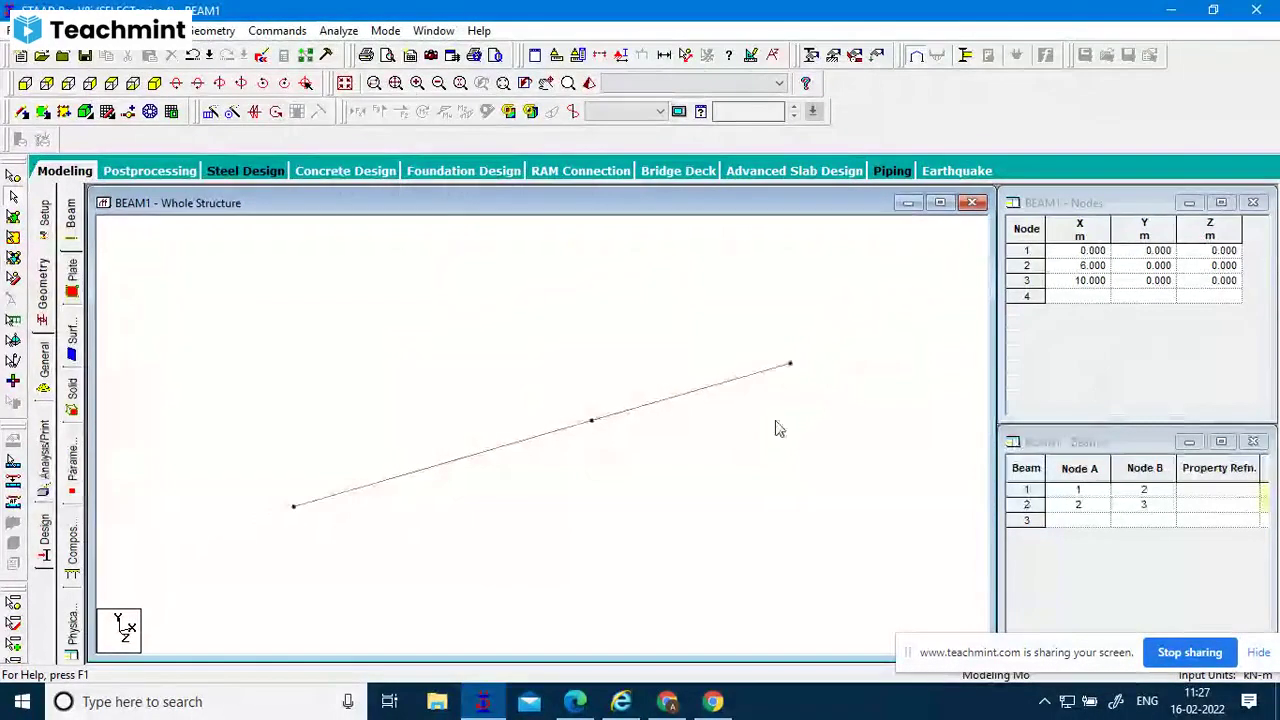
Delete the beam between 6 m and 10 m together with its unattached end node.
{"action": "left_click", "coordinate": [702, 392]}
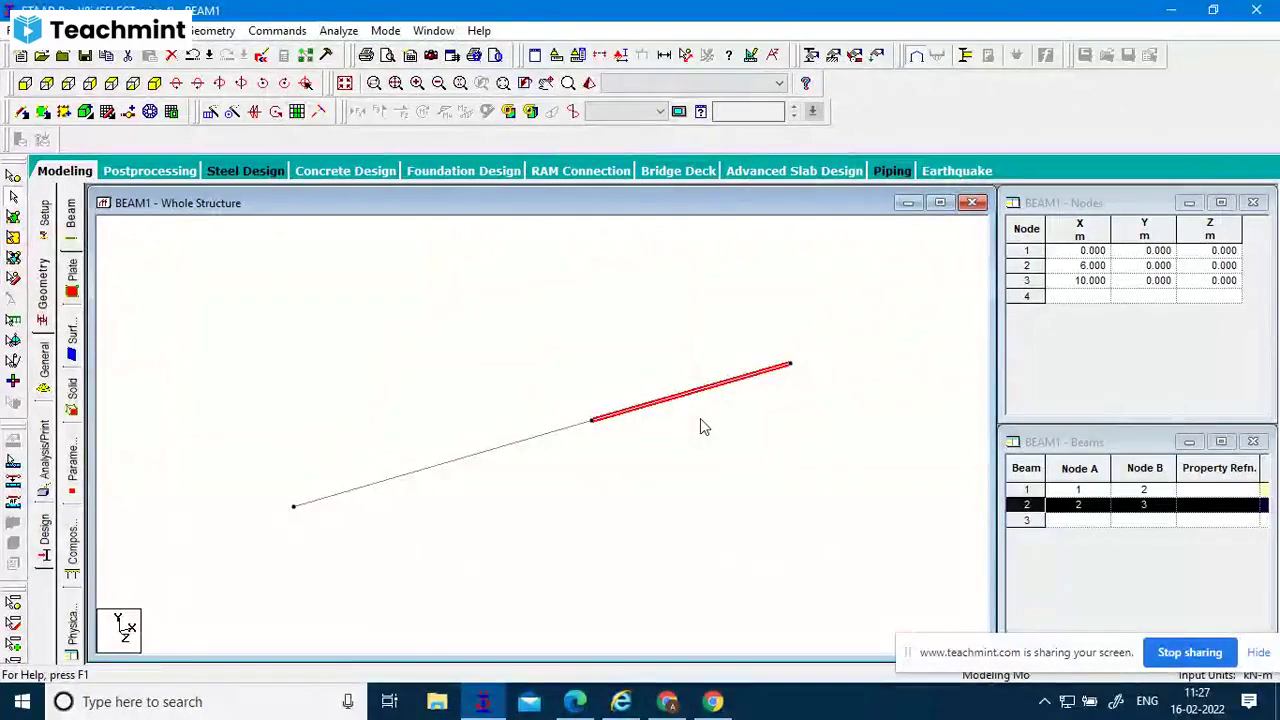
{"action": "key", "text": "Delete"}
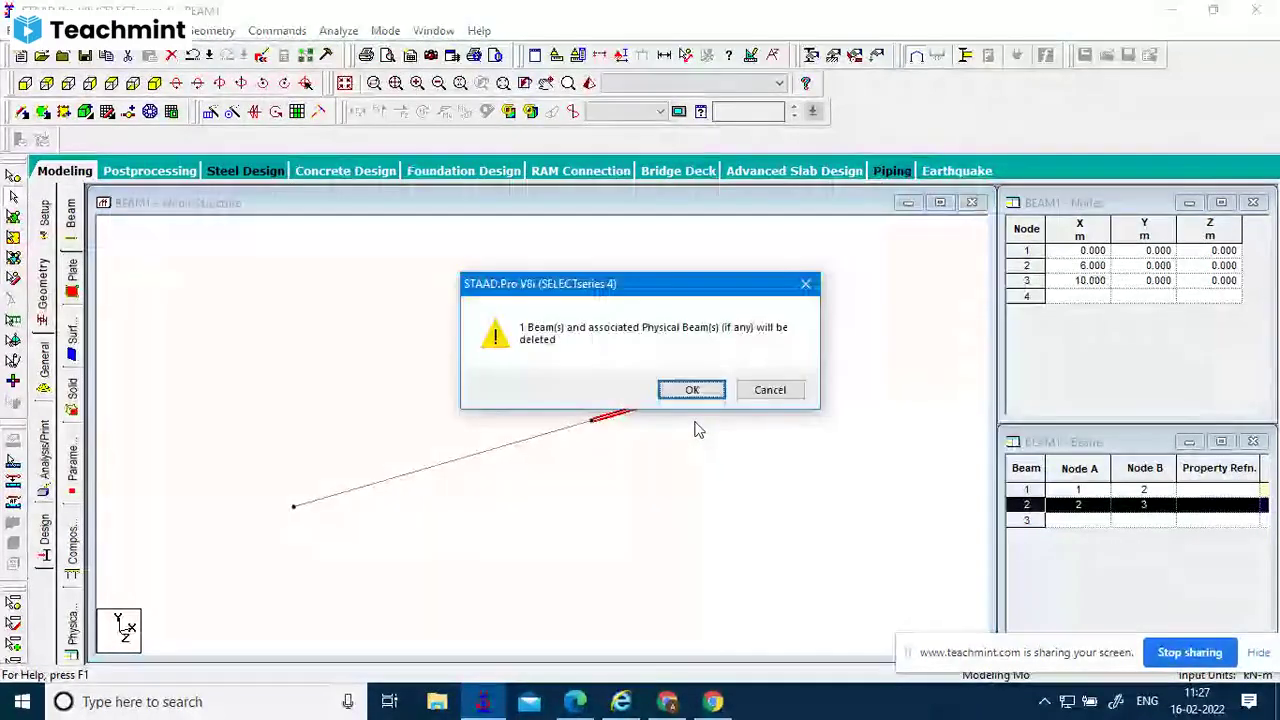
{"action": "key", "text": "Return"}
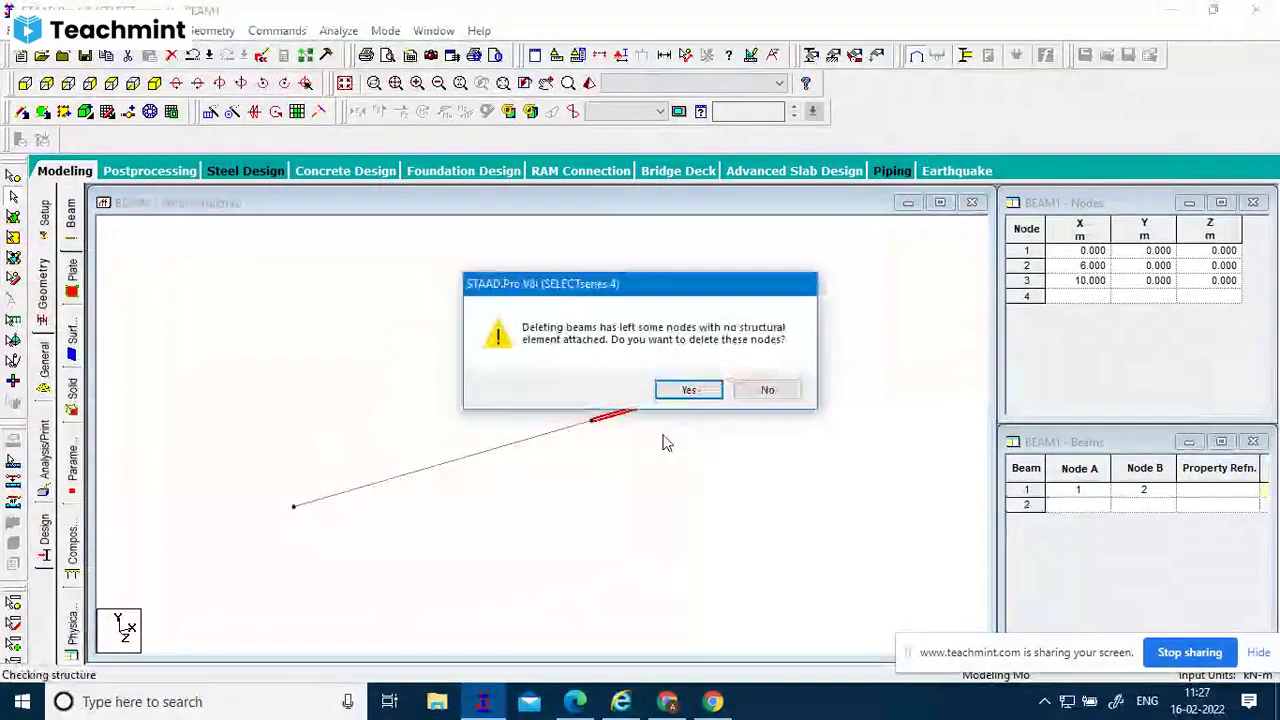
{"action": "left_click", "coordinate": [689, 391]}
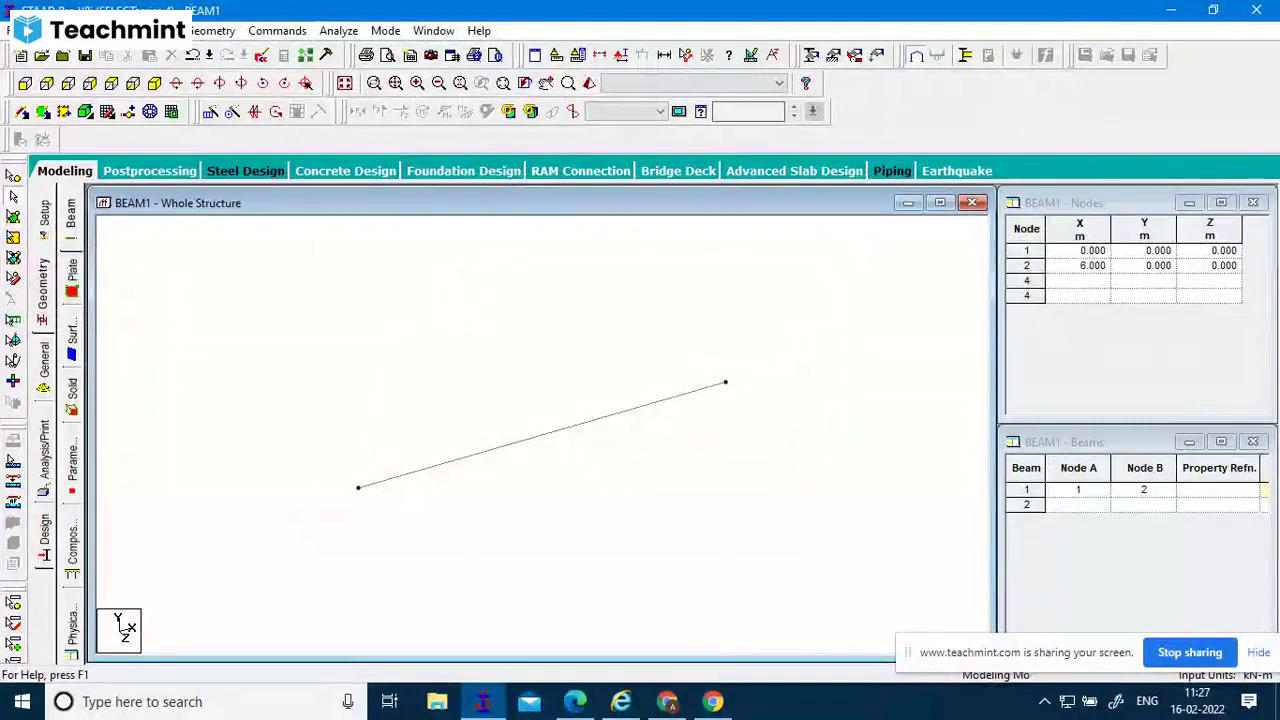
{"action": "left_click", "coordinate": [9, 31]}
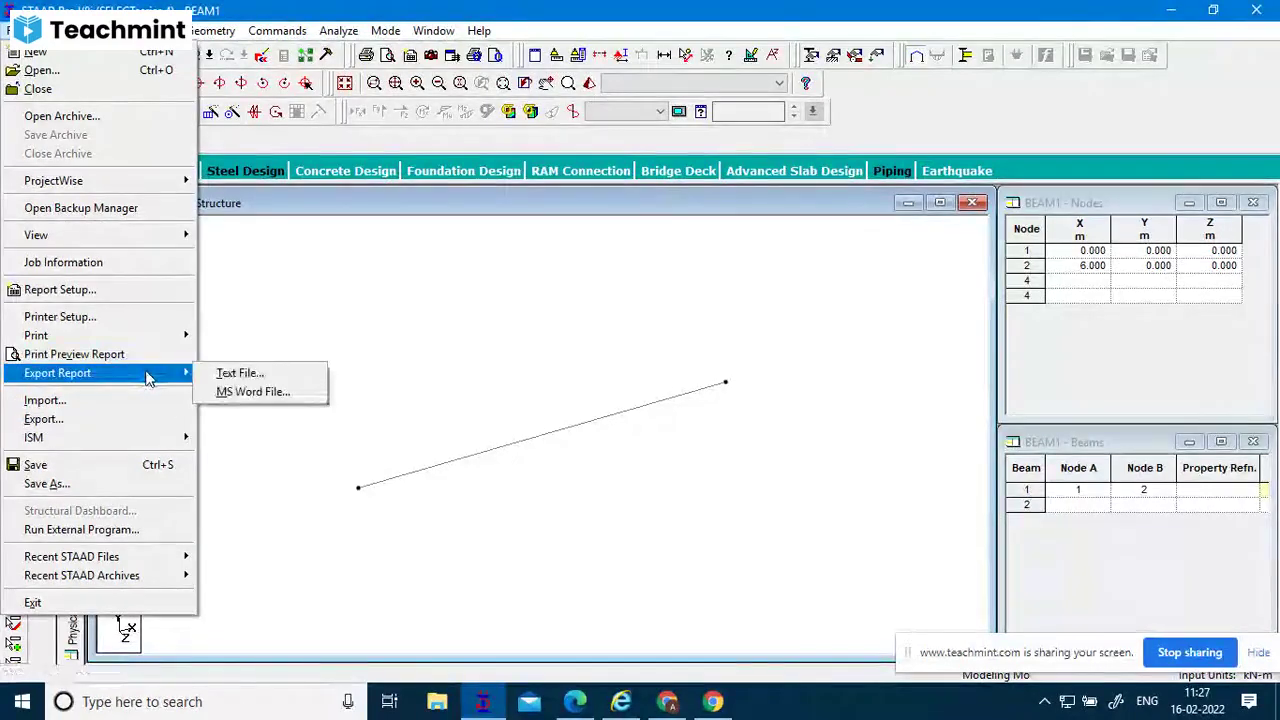
{"action": "mouse_move", "coordinate": [118, 373]}
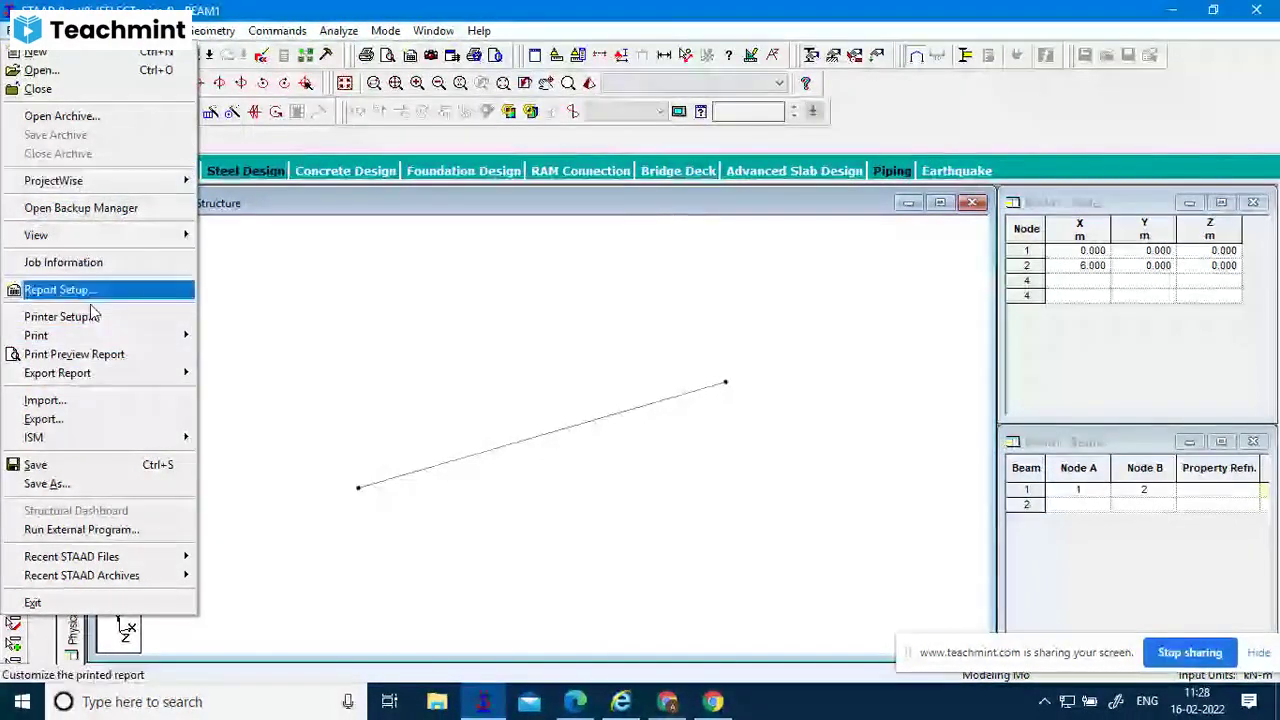
{"action": "mouse_move", "coordinate": [74, 562]}
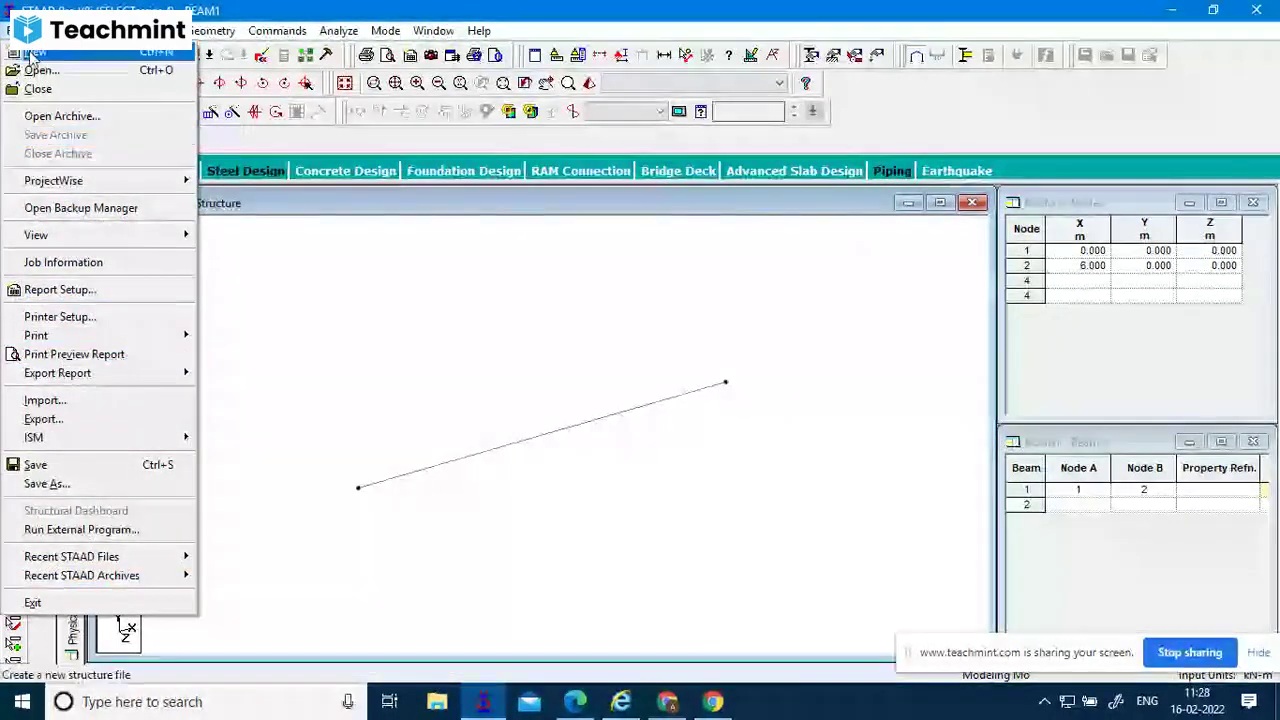
Save the modified structure, review its input command file in the STAAD Editor, and close the editor.
{"action": "mouse_move", "coordinate": [48, 30]}
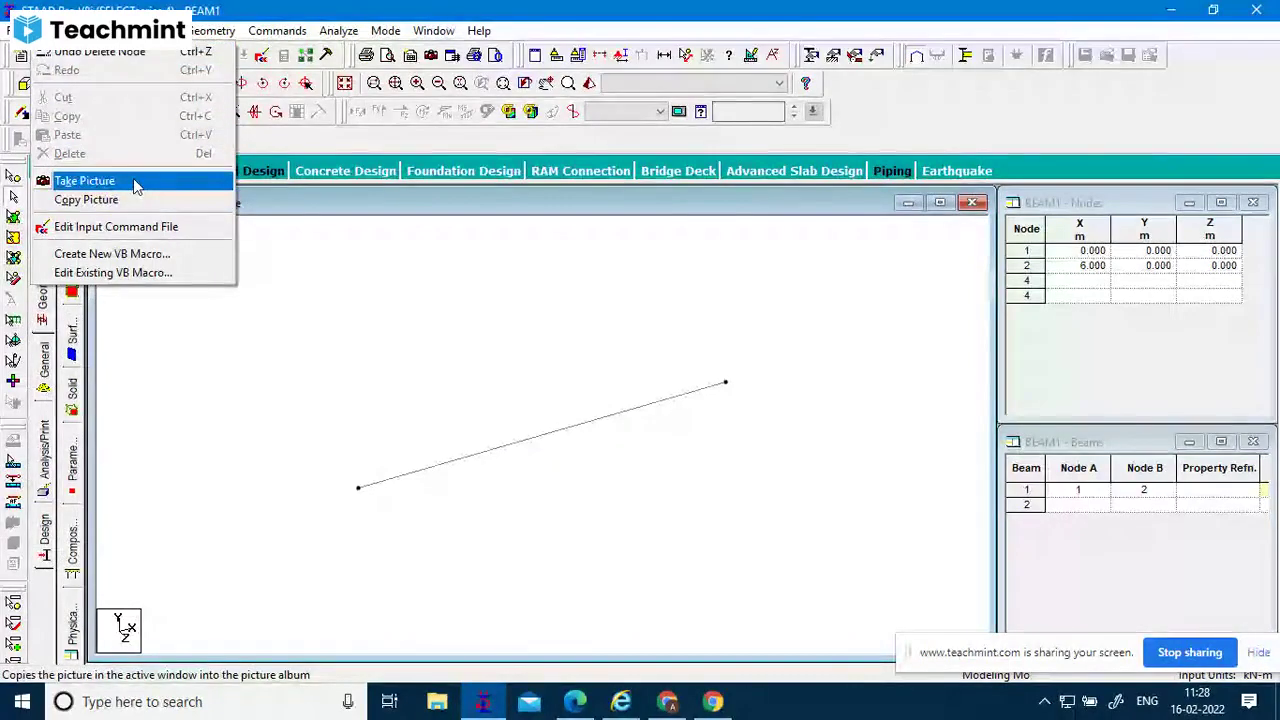
{"action": "left_click", "coordinate": [143, 229]}
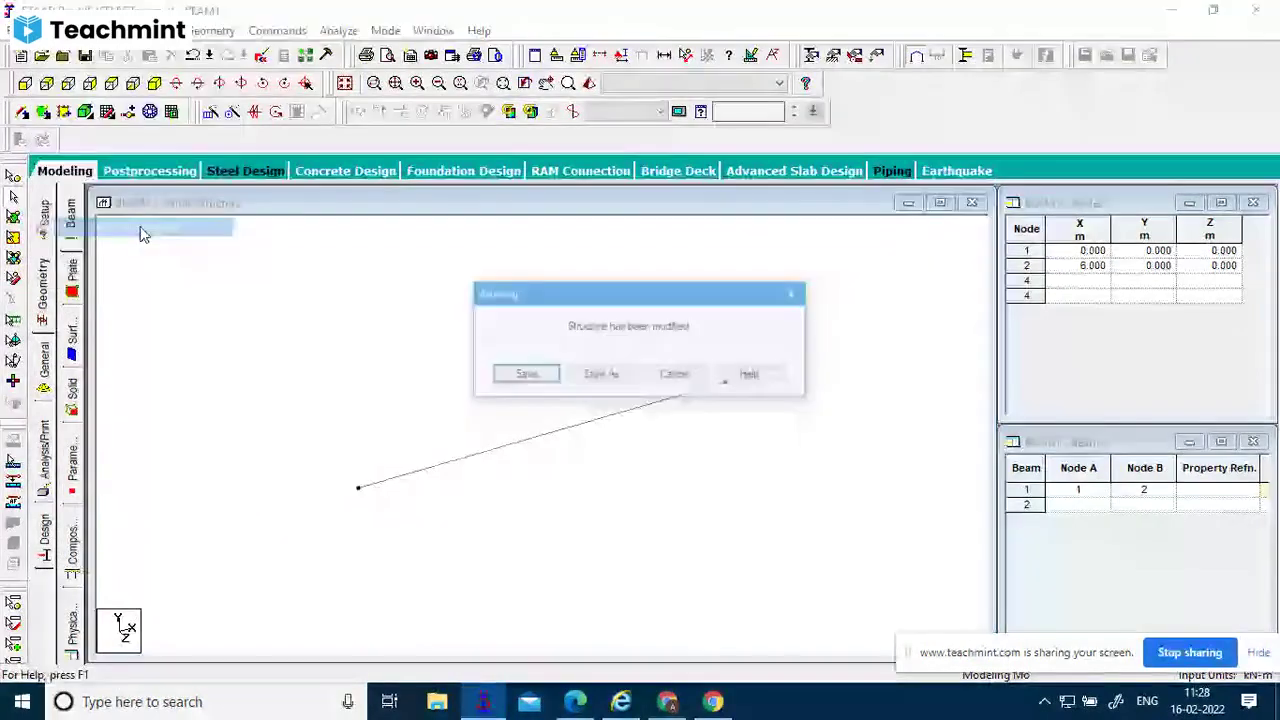
{"action": "left_click", "coordinate": [523, 374]}
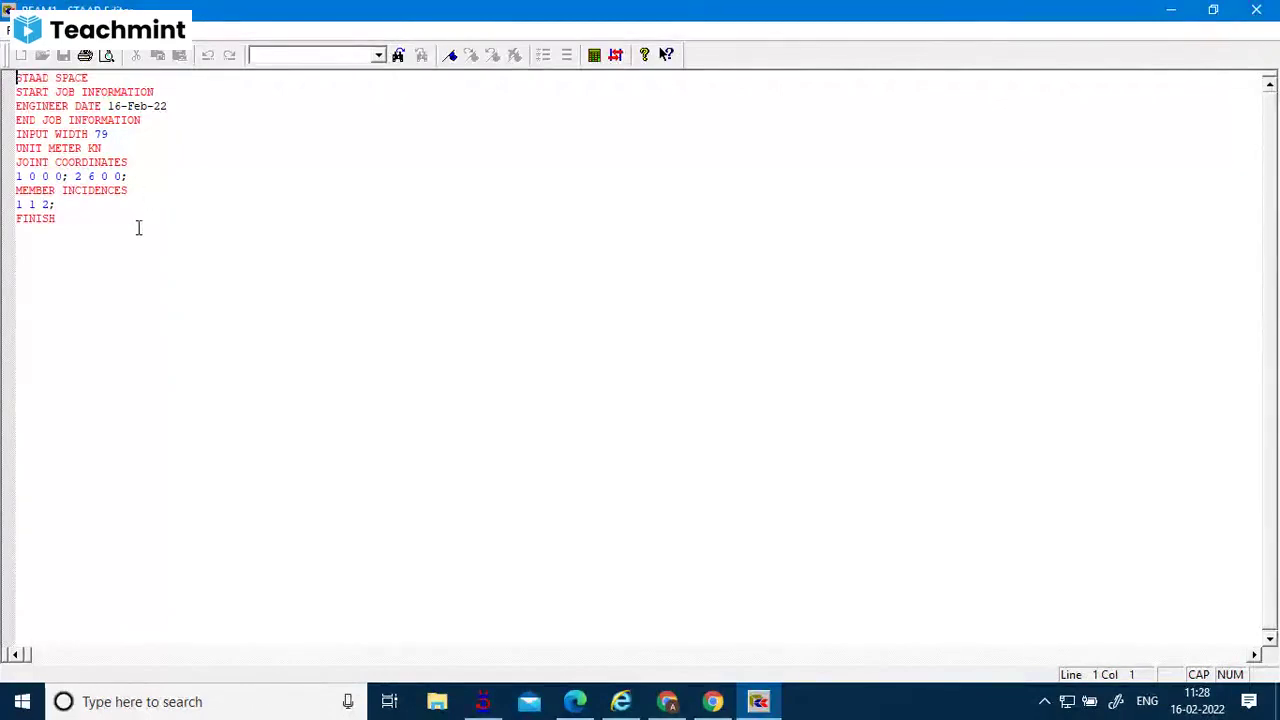
{"action": "left_click", "coordinate": [1257, 12]}
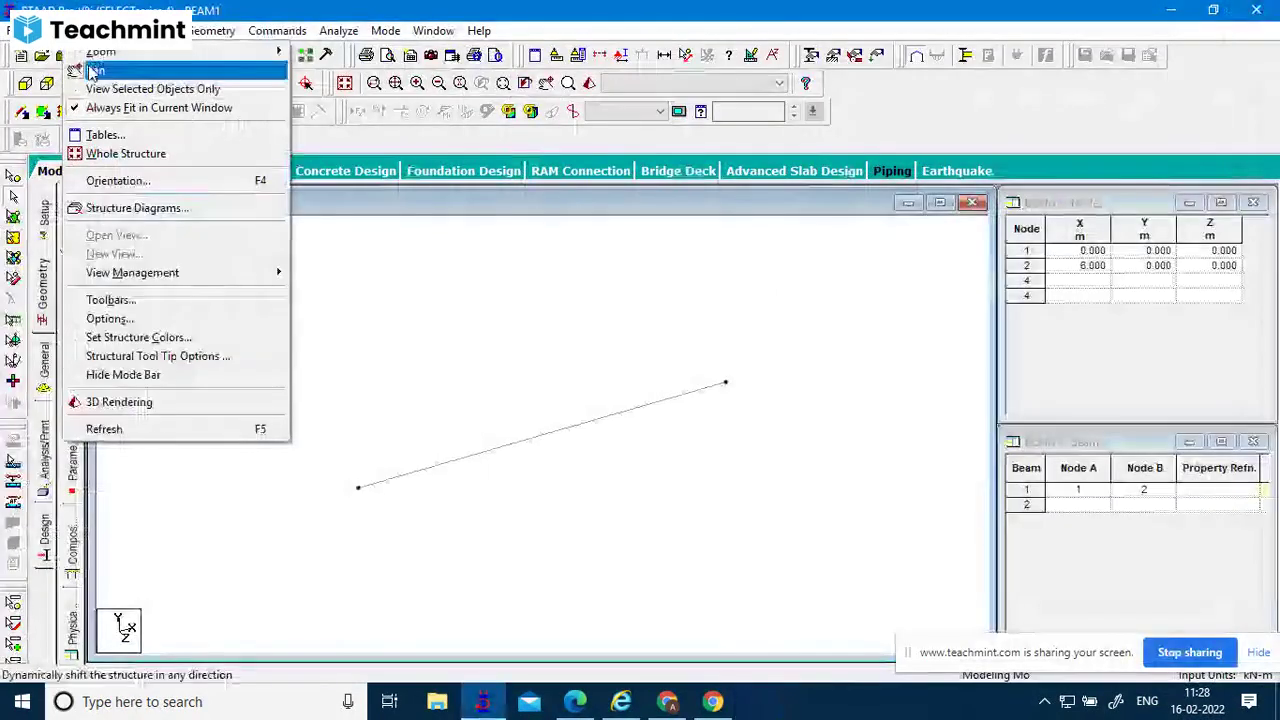
{"action": "mouse_move", "coordinate": [150, 51]}
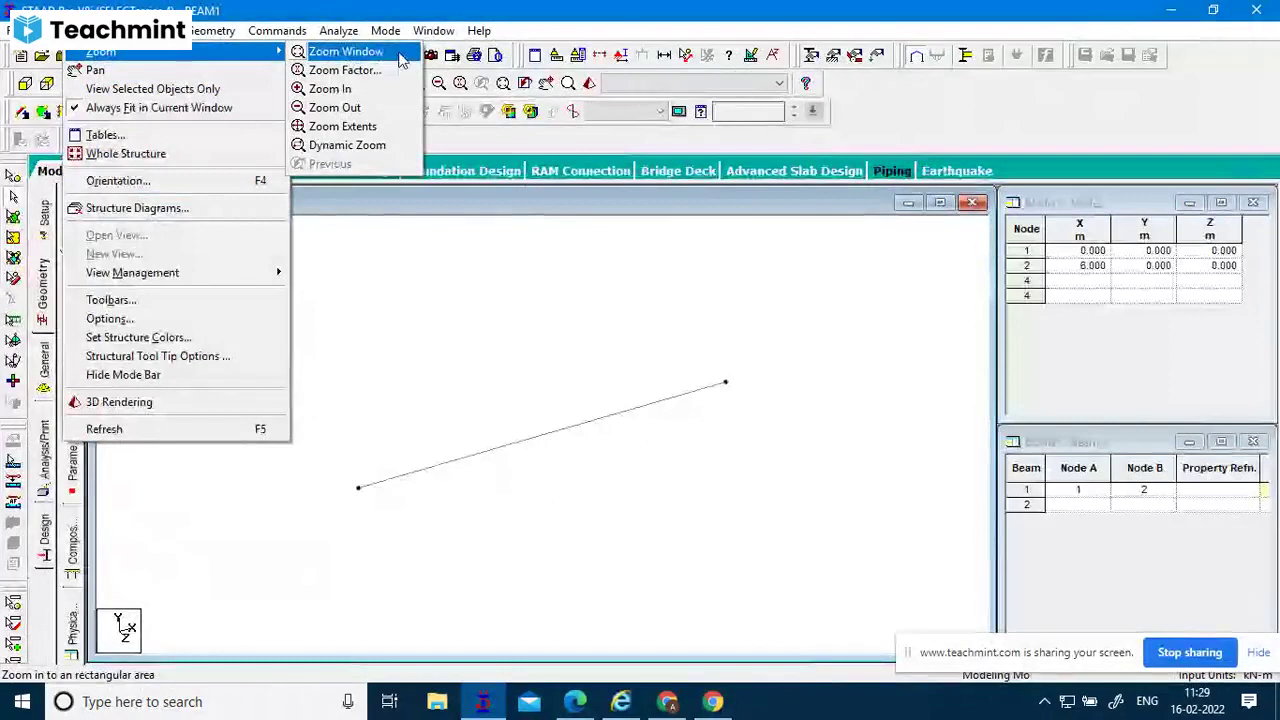
{"action": "left_click", "coordinate": [434, 128]}
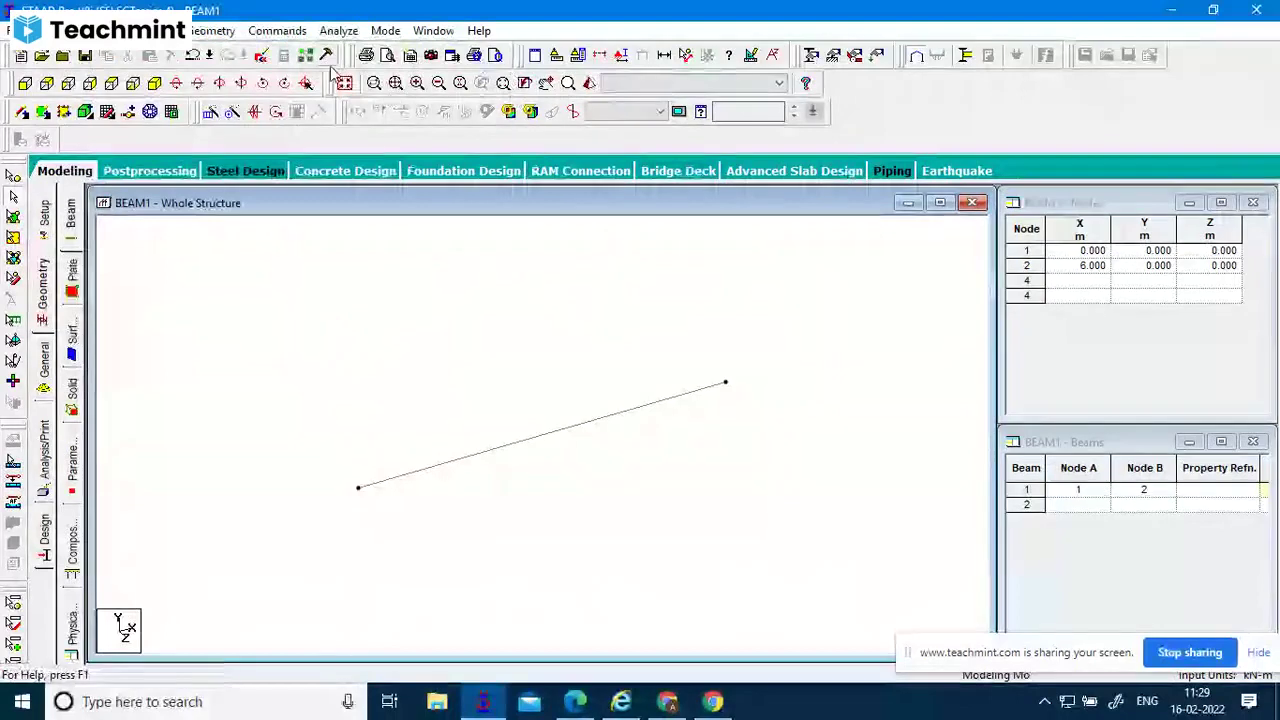
{"action": "key", "text": "alt+v"}
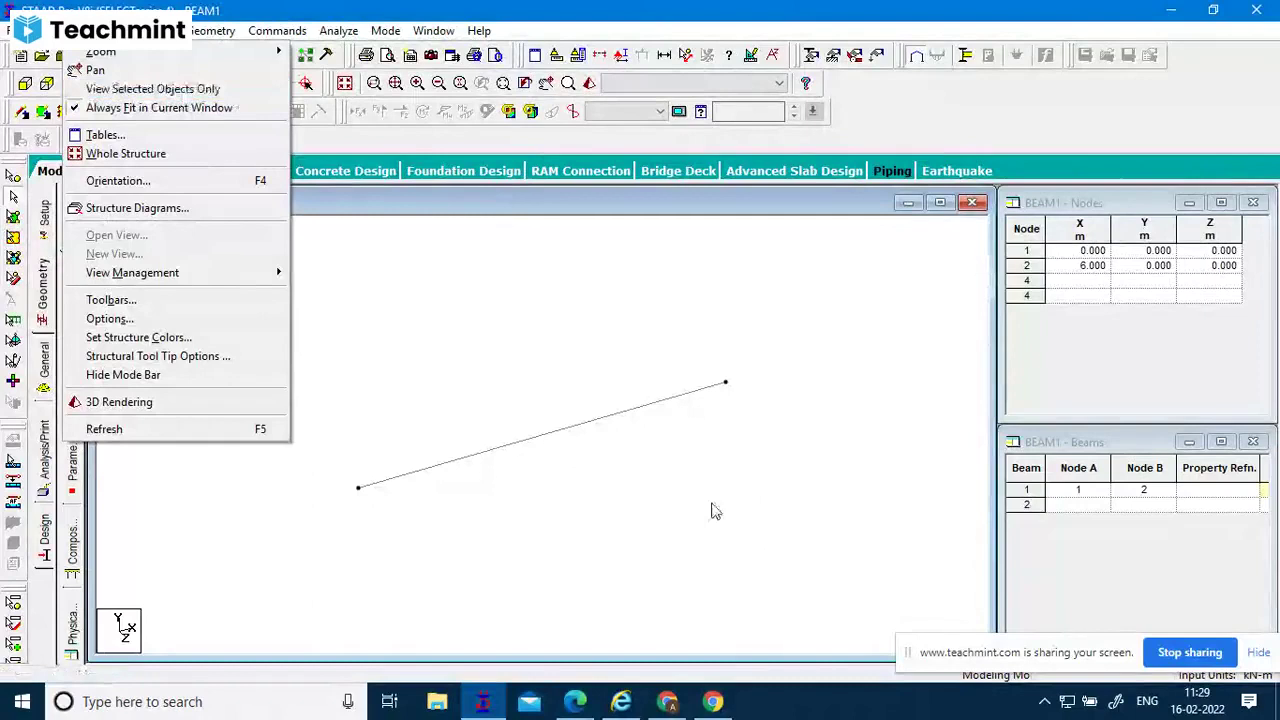
{"action": "left_click", "coordinate": [657, 400]}
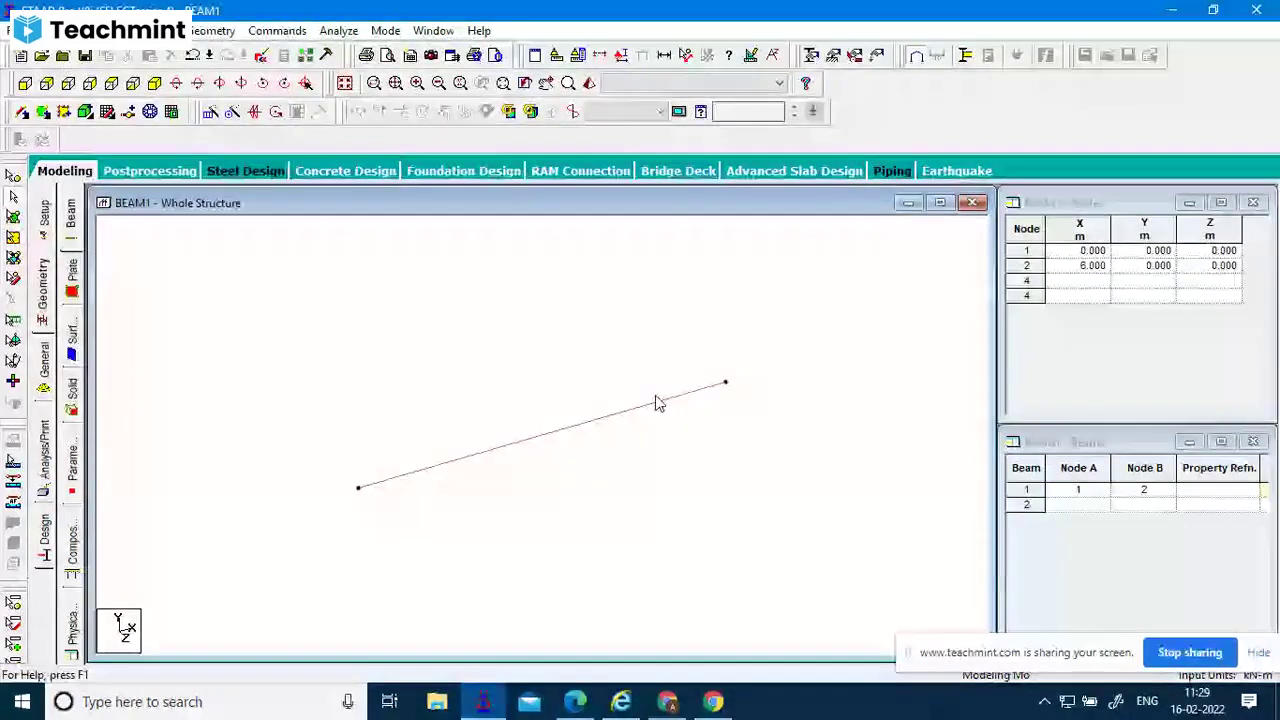
Select the beam, and switch the Rotate toolbar off and back on in the toolbar customization.
{"action": "left_click", "coordinate": [657, 400]}
{"action": "left_click", "coordinate": [76, 30]}
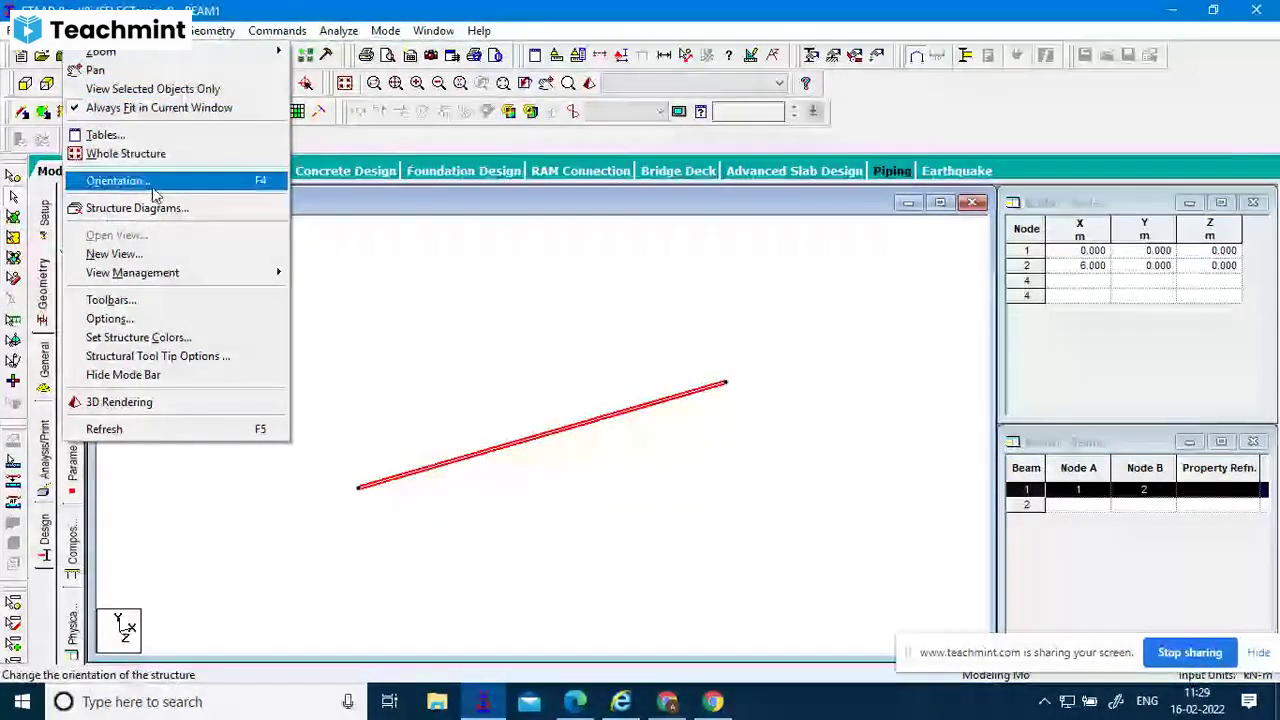
{"action": "left_click", "coordinate": [157, 300]}
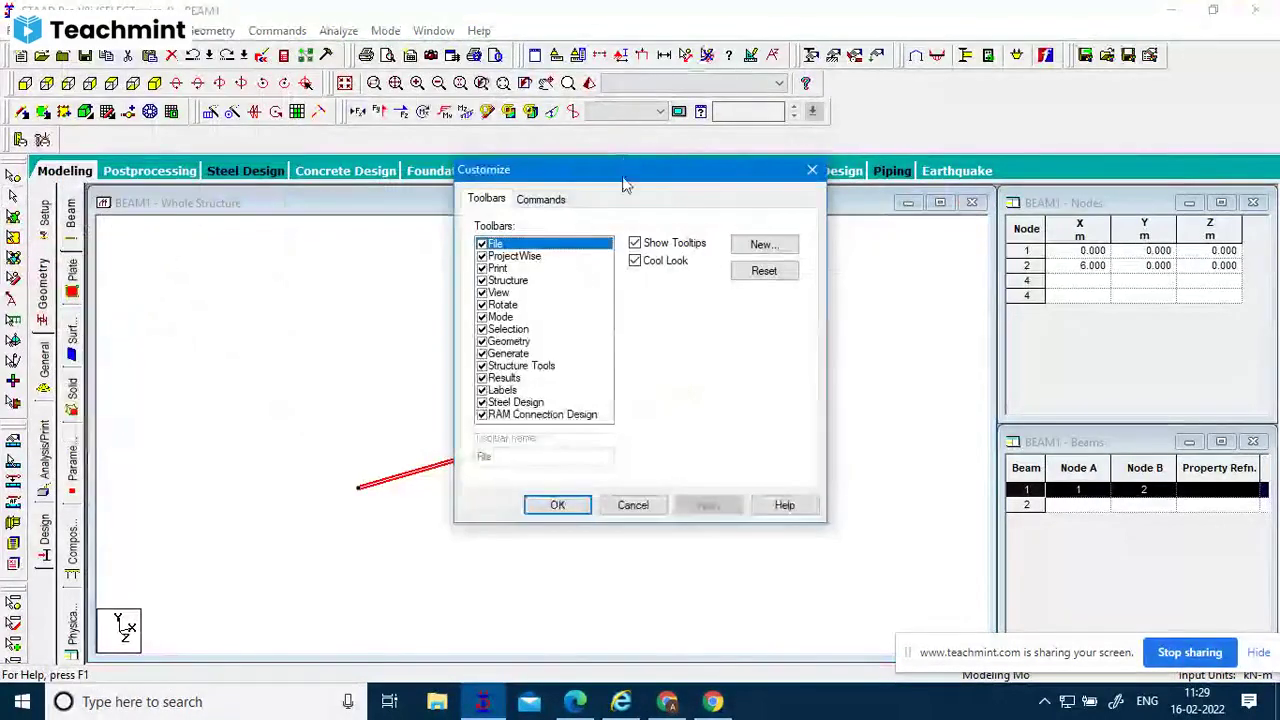
{"action": "left_click_drag", "start_coordinate": [627, 164], "coordinate": [795, 142]}
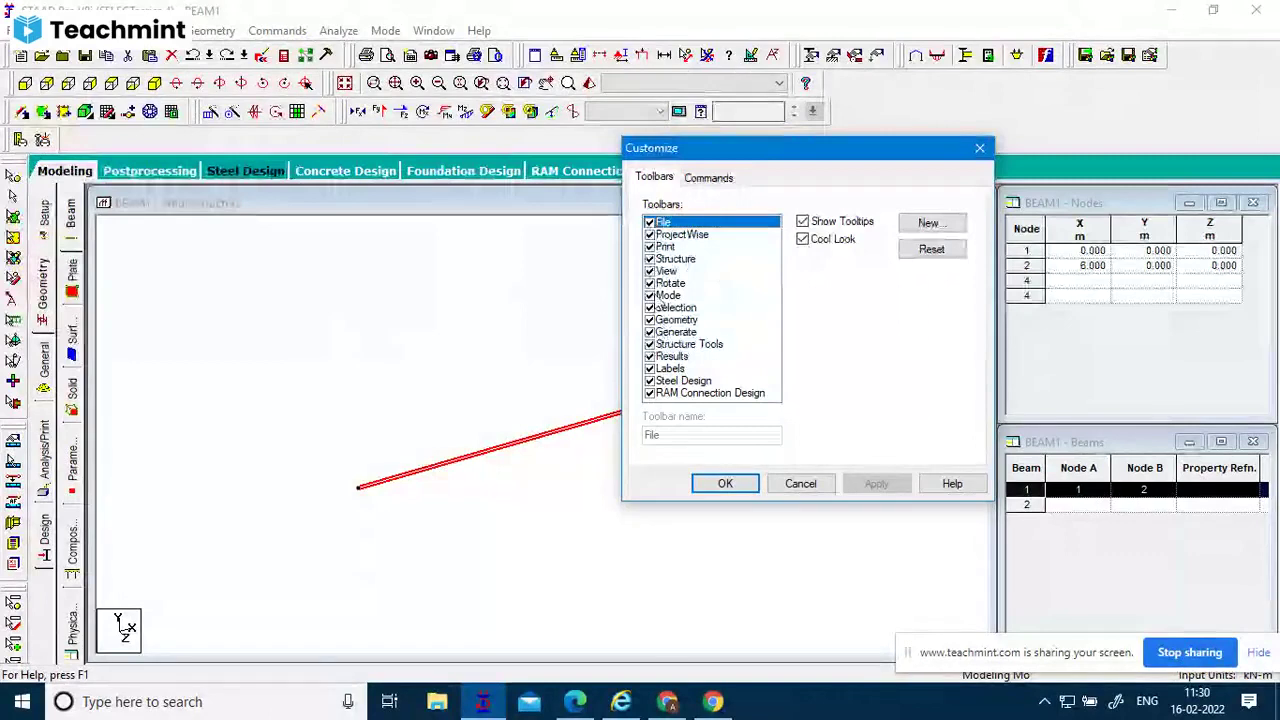
{"action": "left_click", "coordinate": [650, 284]}
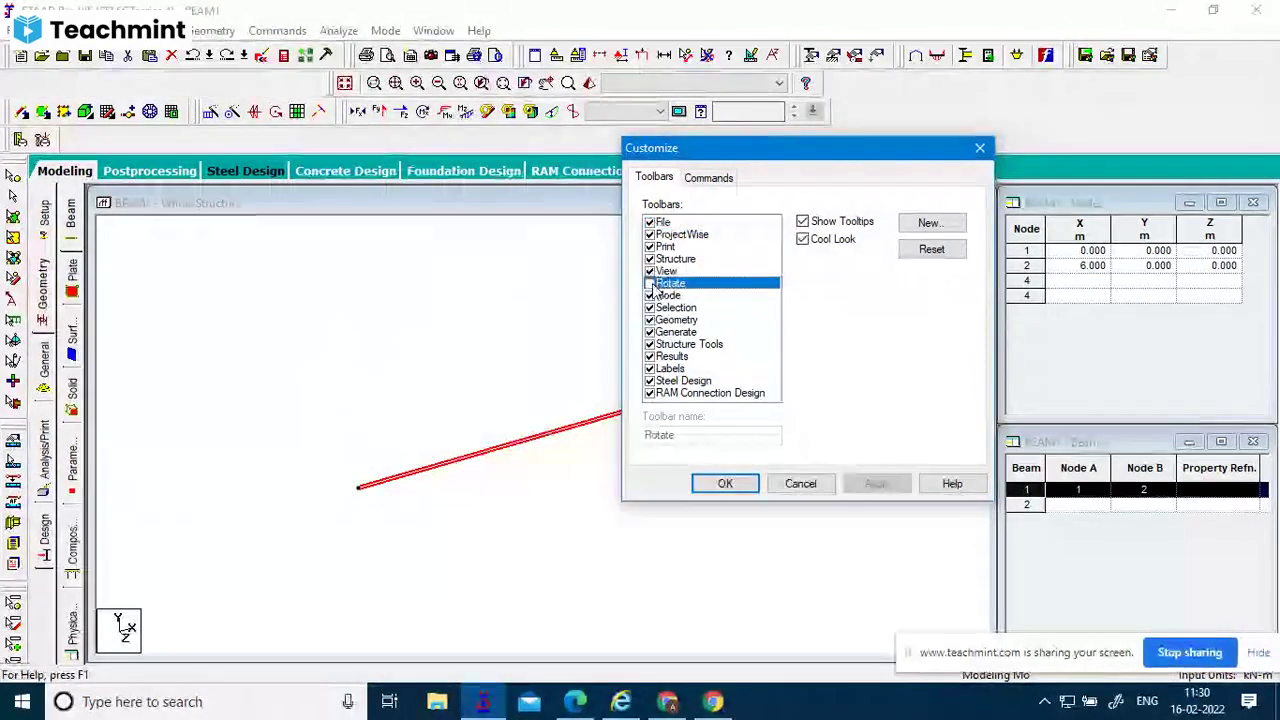
{"action": "left_click", "coordinate": [650, 284]}
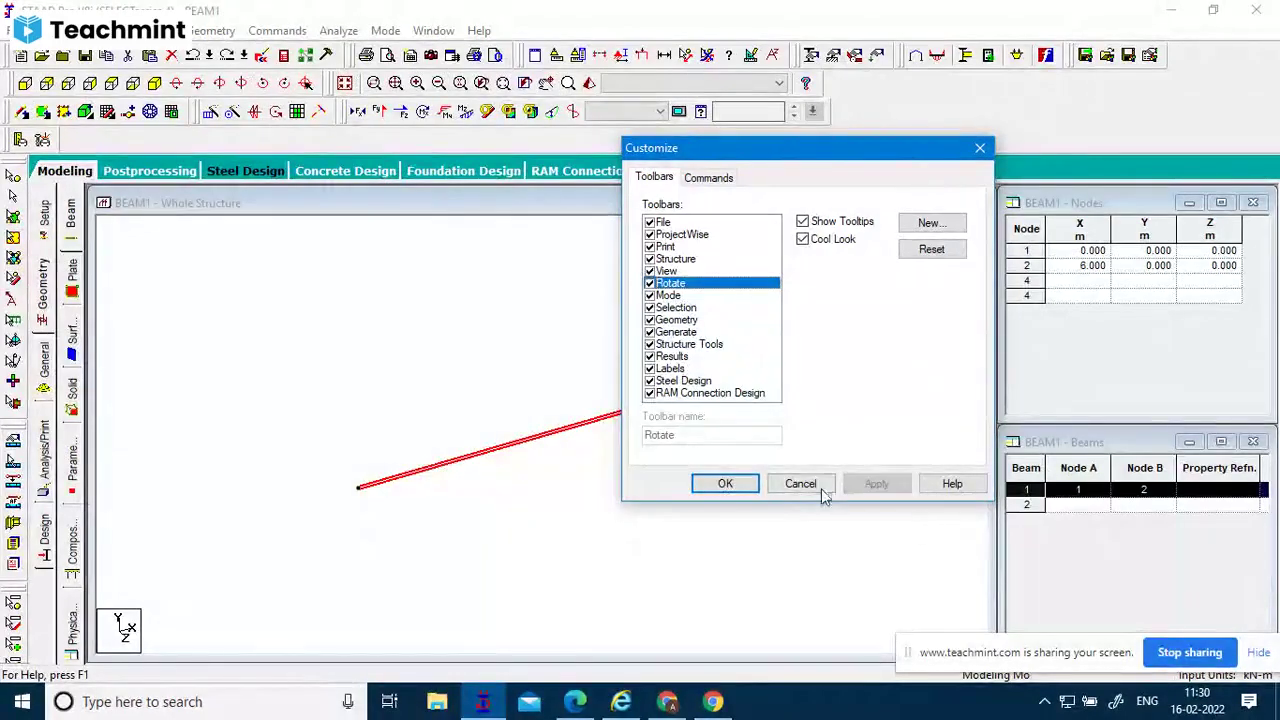
{"action": "left_click", "coordinate": [725, 484]}
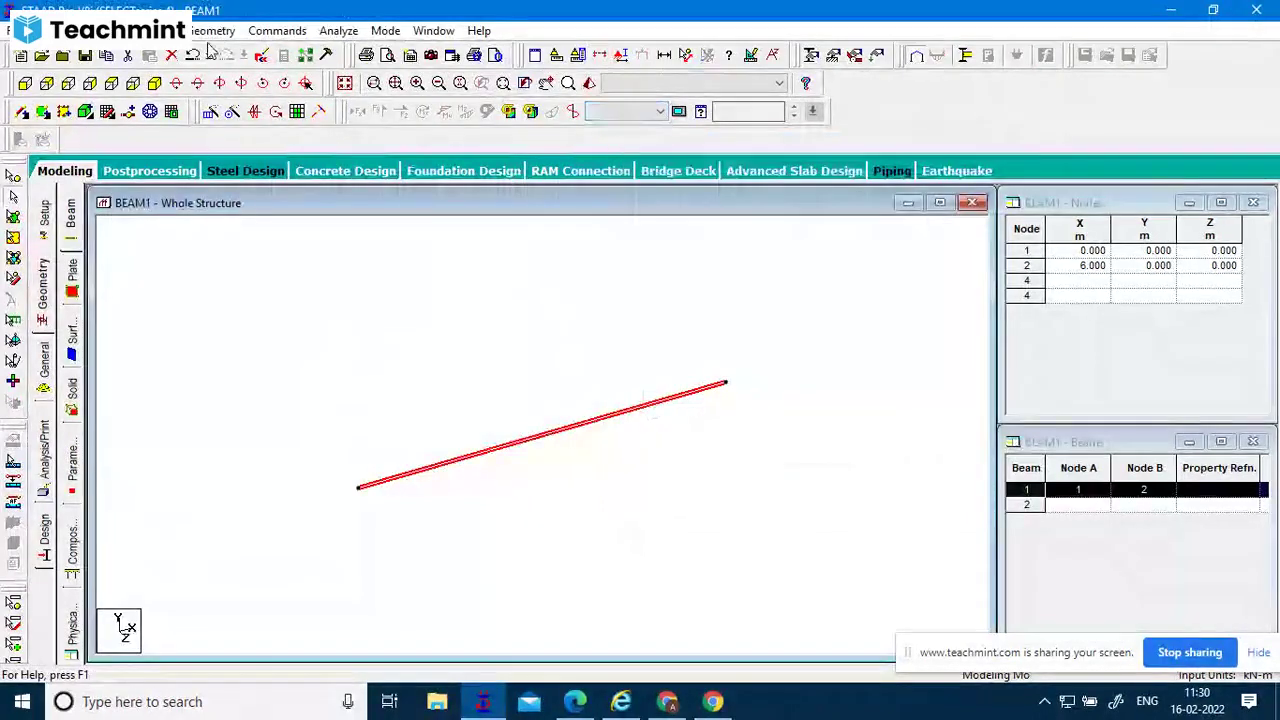
{"action": "left_click", "coordinate": [75, 30]}
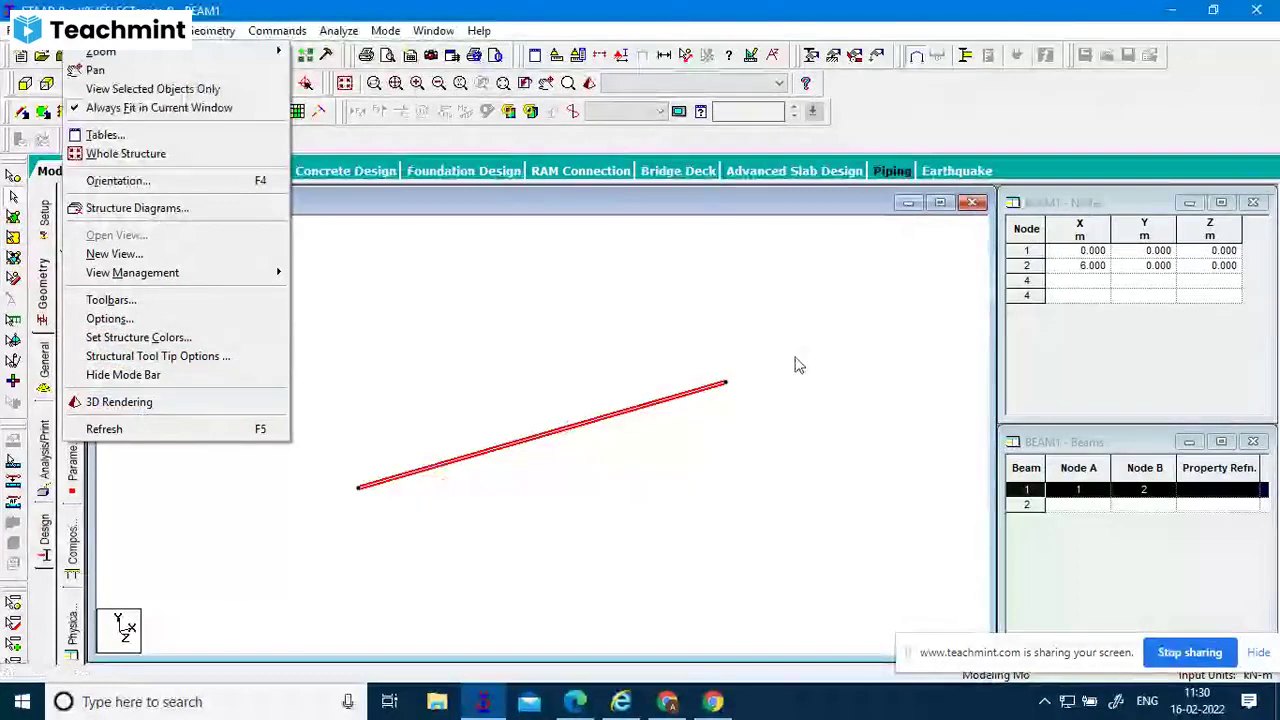
{"action": "left_click", "coordinate": [652, 355]}
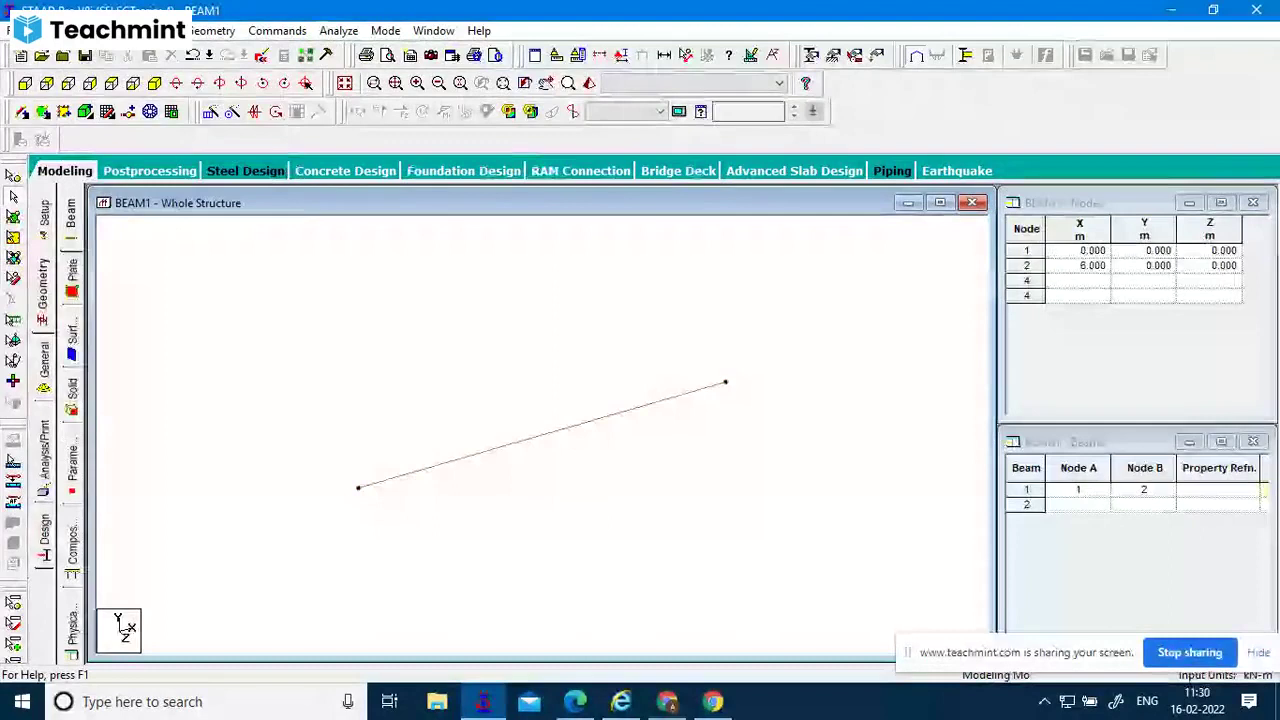
{"action": "left_click", "coordinate": [76, 30]}
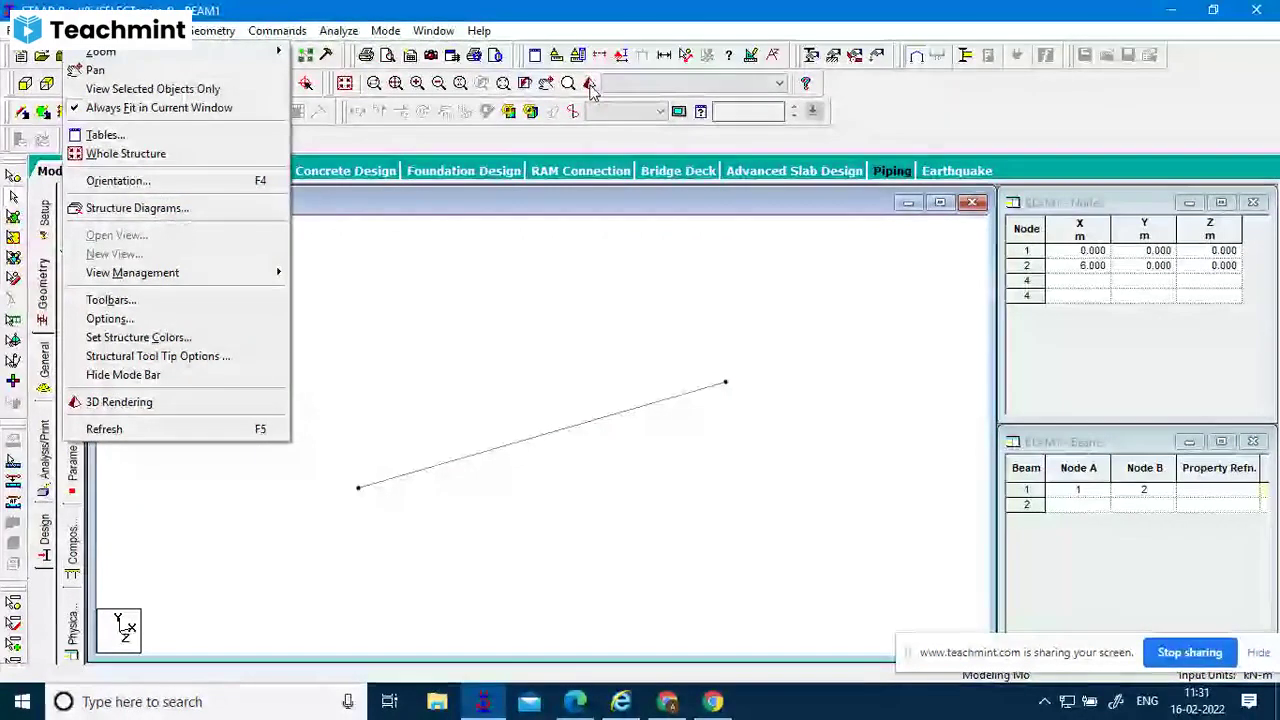
{"action": "left_click", "coordinate": [493, 172]}
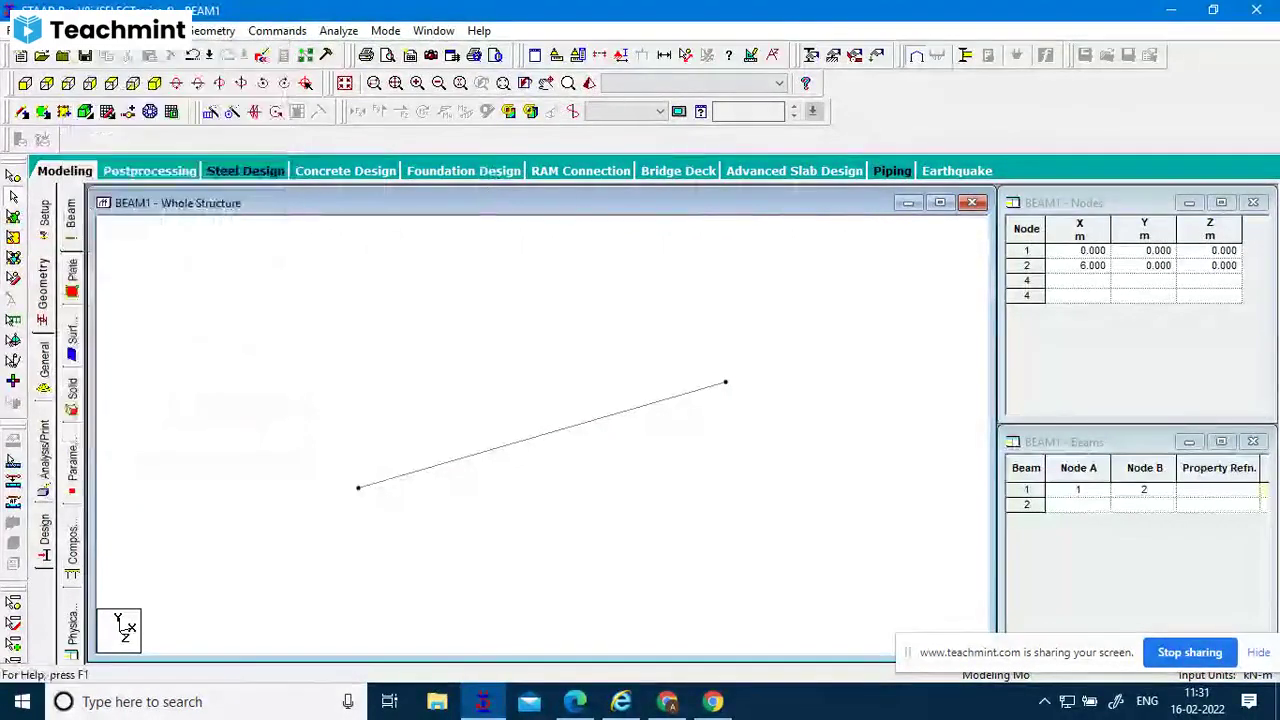
{"action": "left_click", "coordinate": [118, 30]}
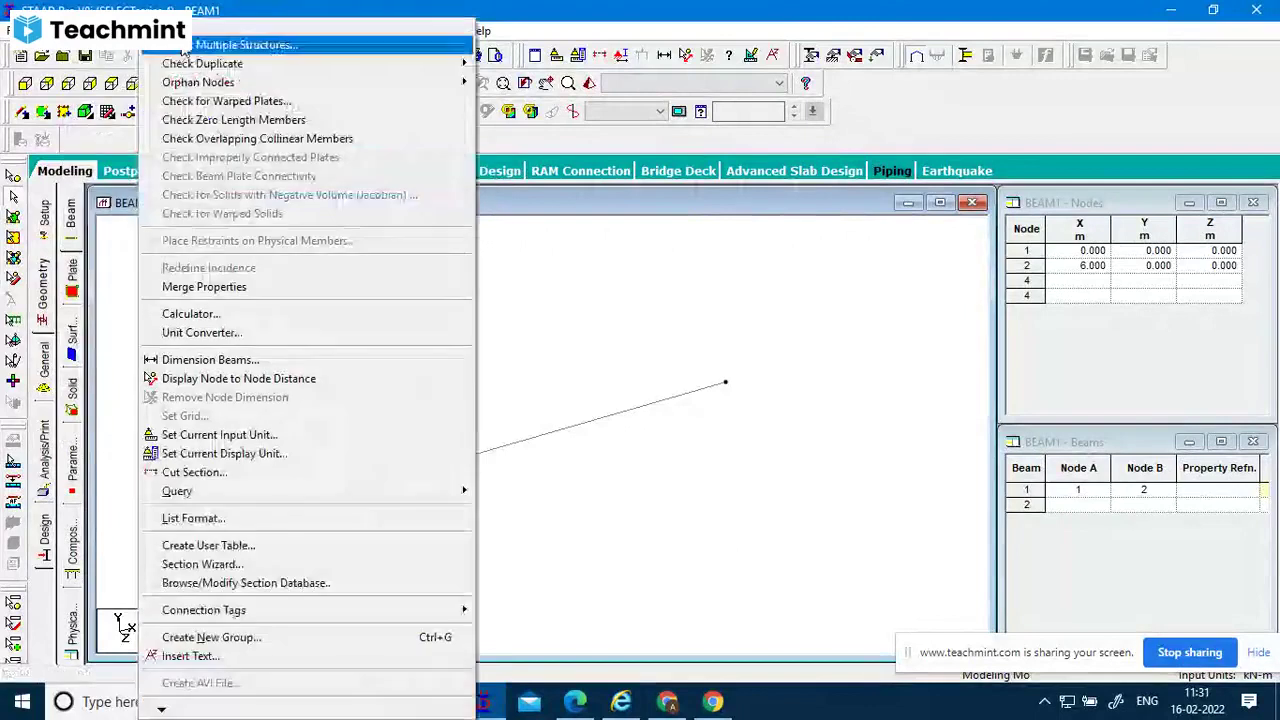
{"action": "mouse_move", "coordinate": [302, 64]}
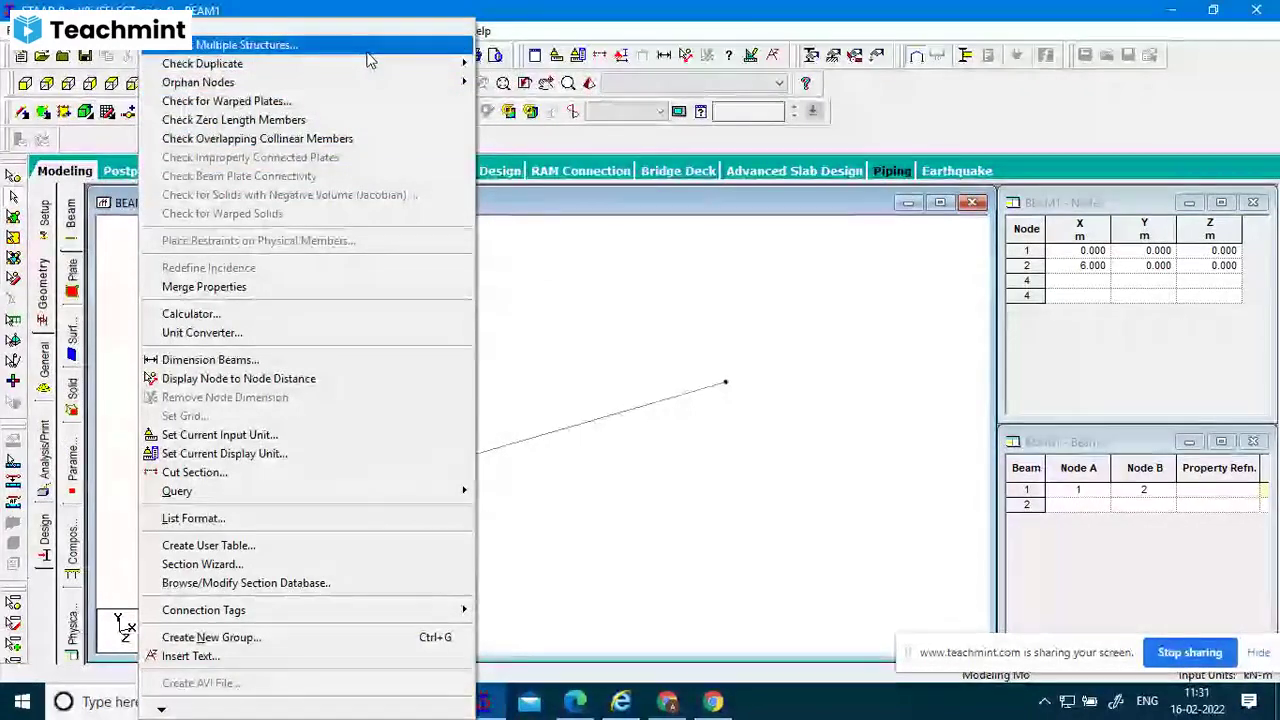
{"action": "mouse_move", "coordinate": [365, 64]}
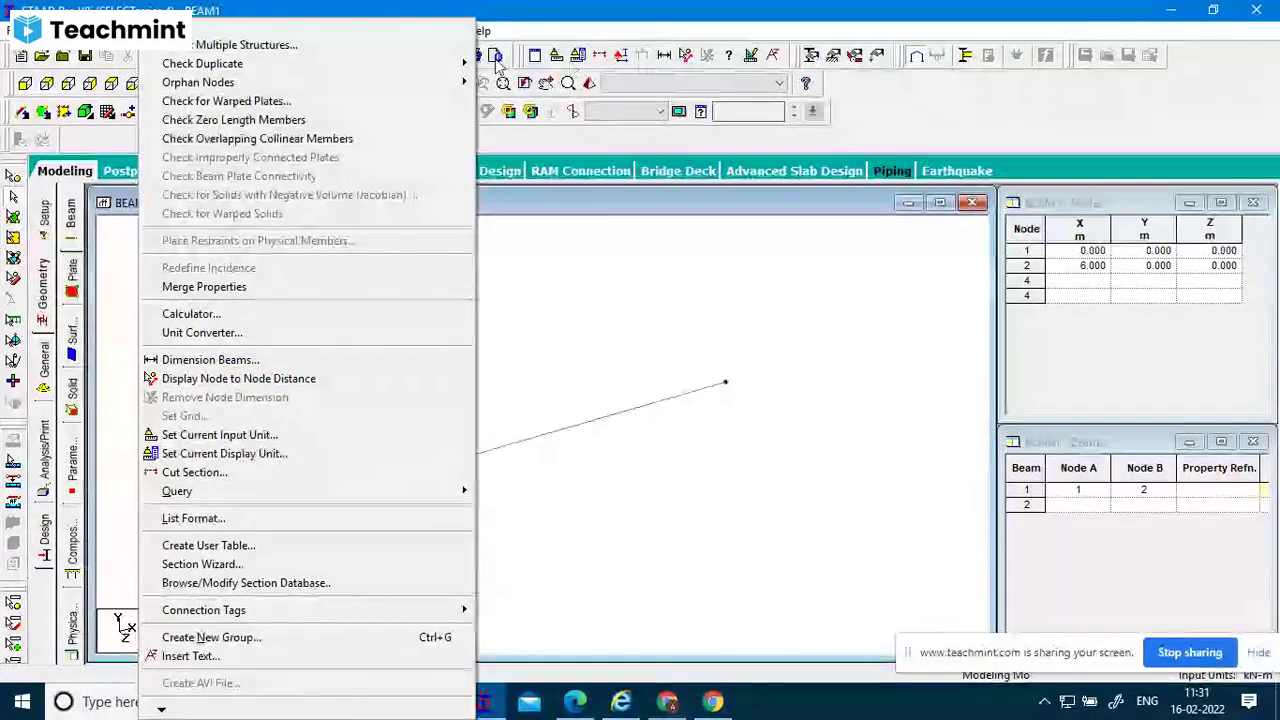
{"action": "left_click", "coordinate": [479, 31]}
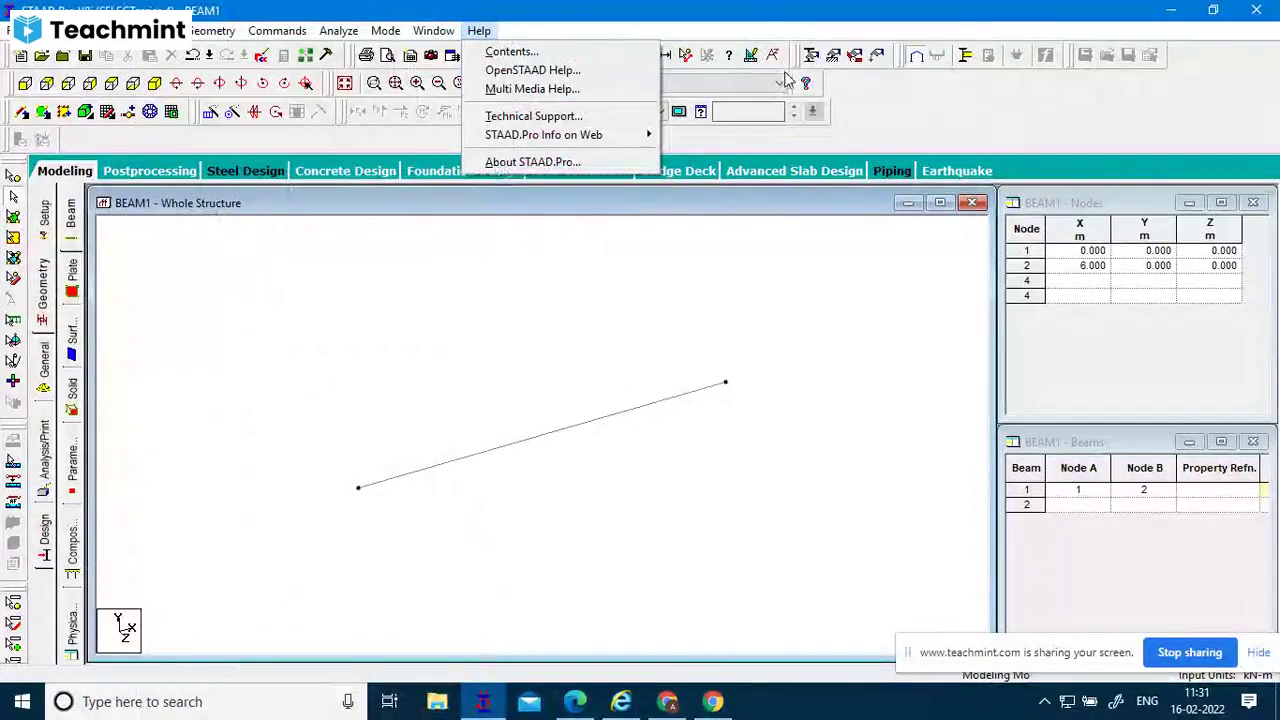
{"action": "left_click", "coordinate": [672, 62]}
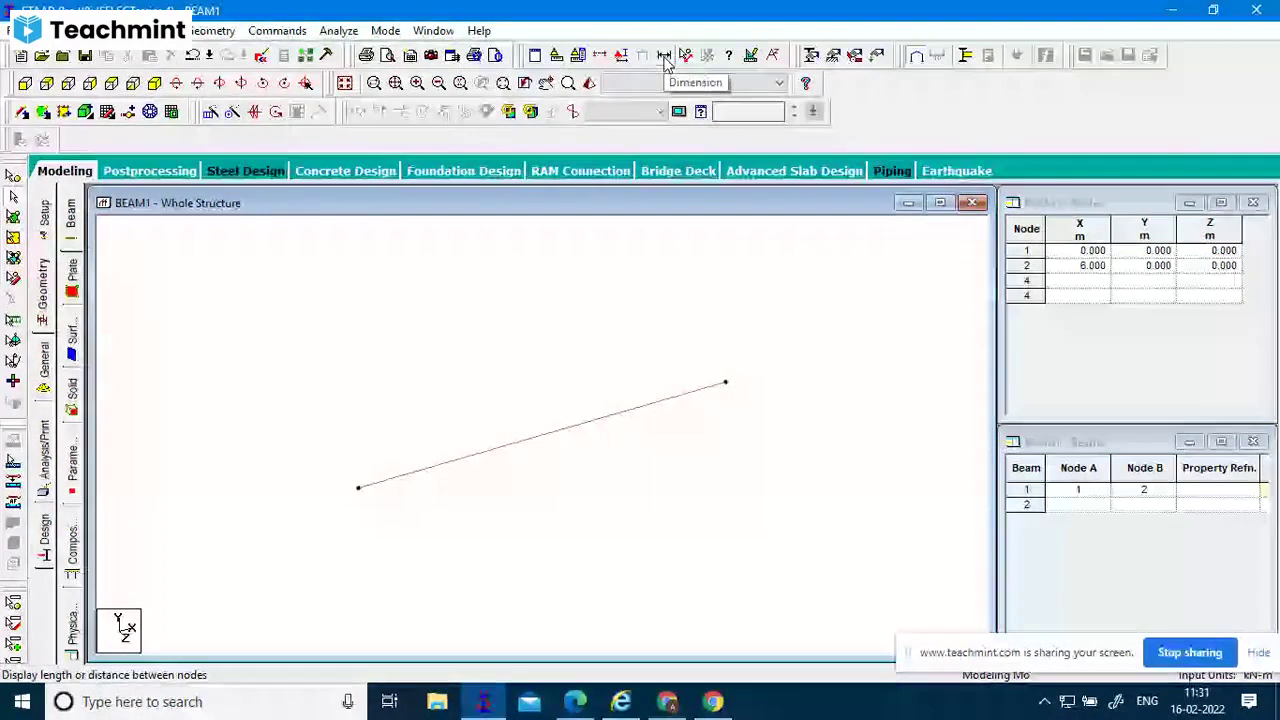
Display the beam's dimension using Dimension to View, remove it again, and close the dimension dialog.
{"action": "left_click", "coordinate": [665, 56]}
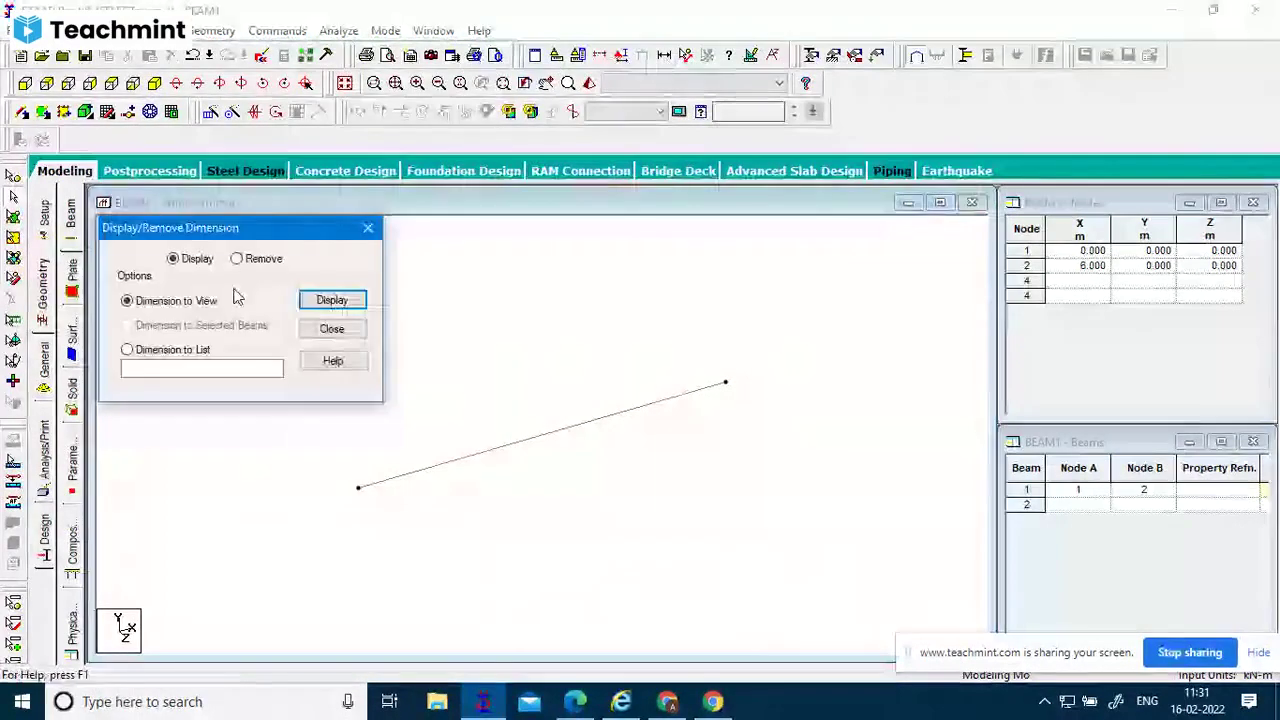
{"action": "left_click", "coordinate": [325, 302]}
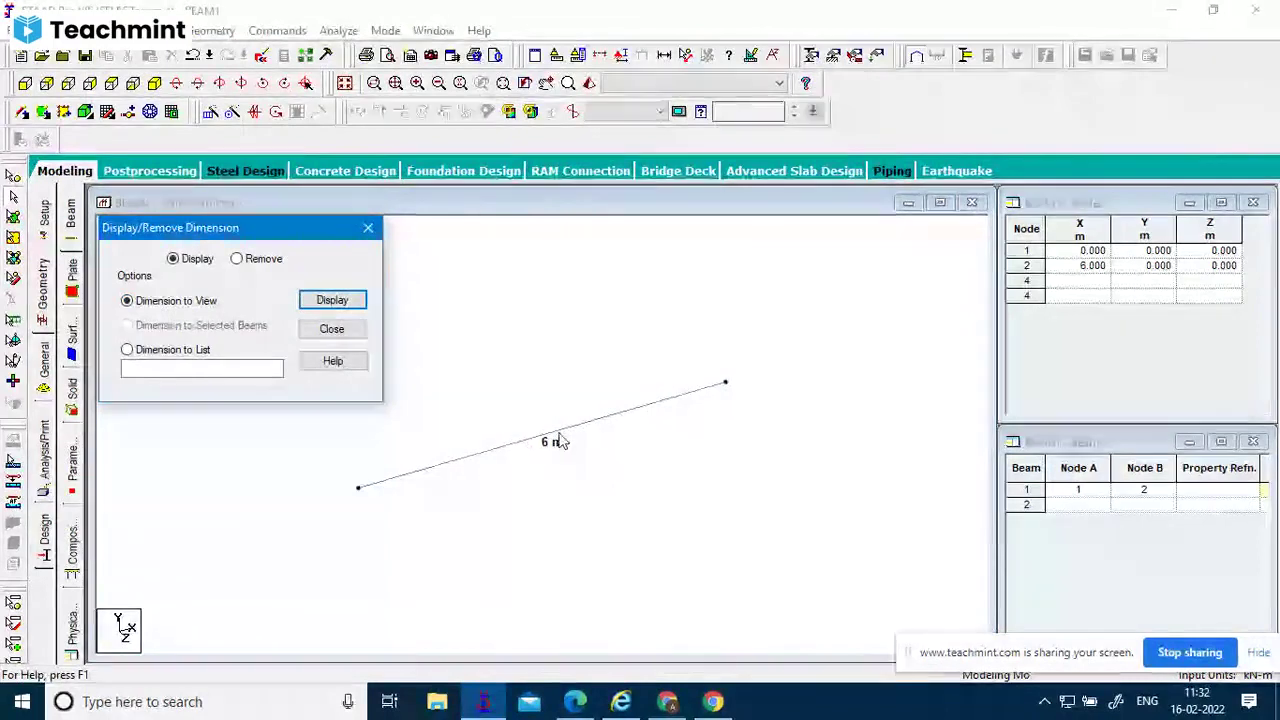
{"action": "left_click", "coordinate": [268, 260]}
{"action": "left_click", "coordinate": [355, 300]}
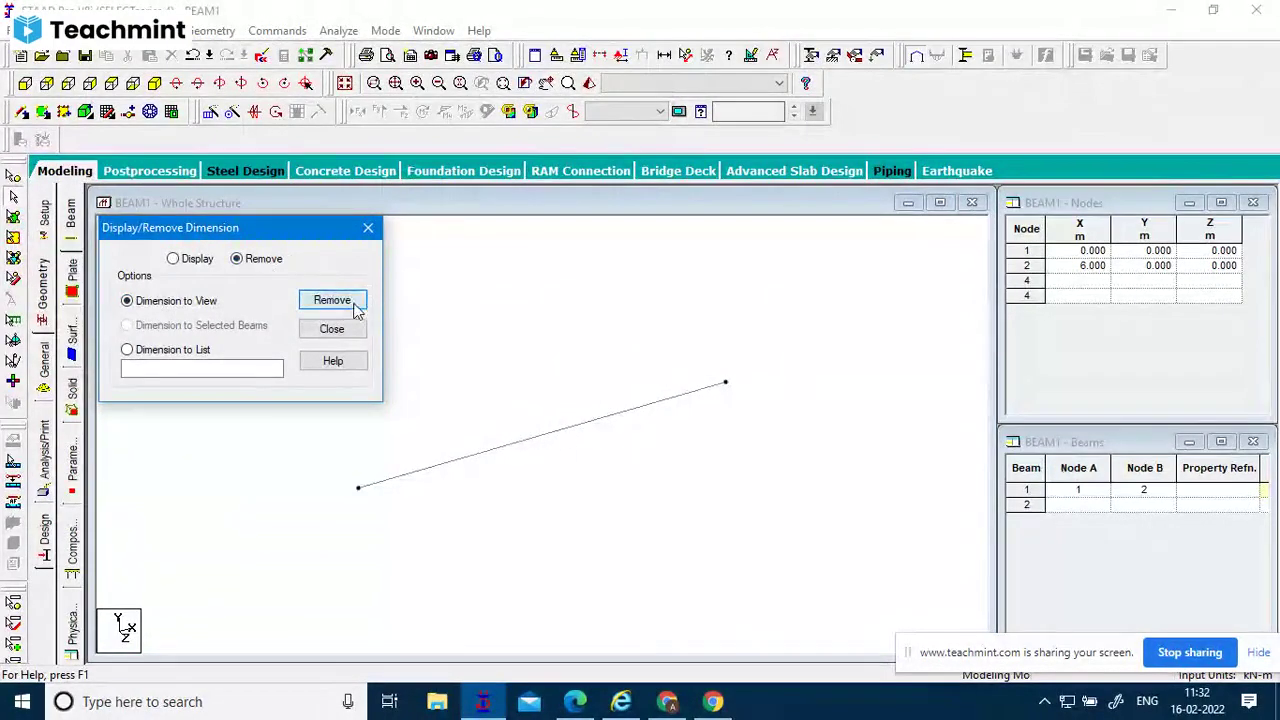
{"action": "left_click", "coordinate": [369, 234]}
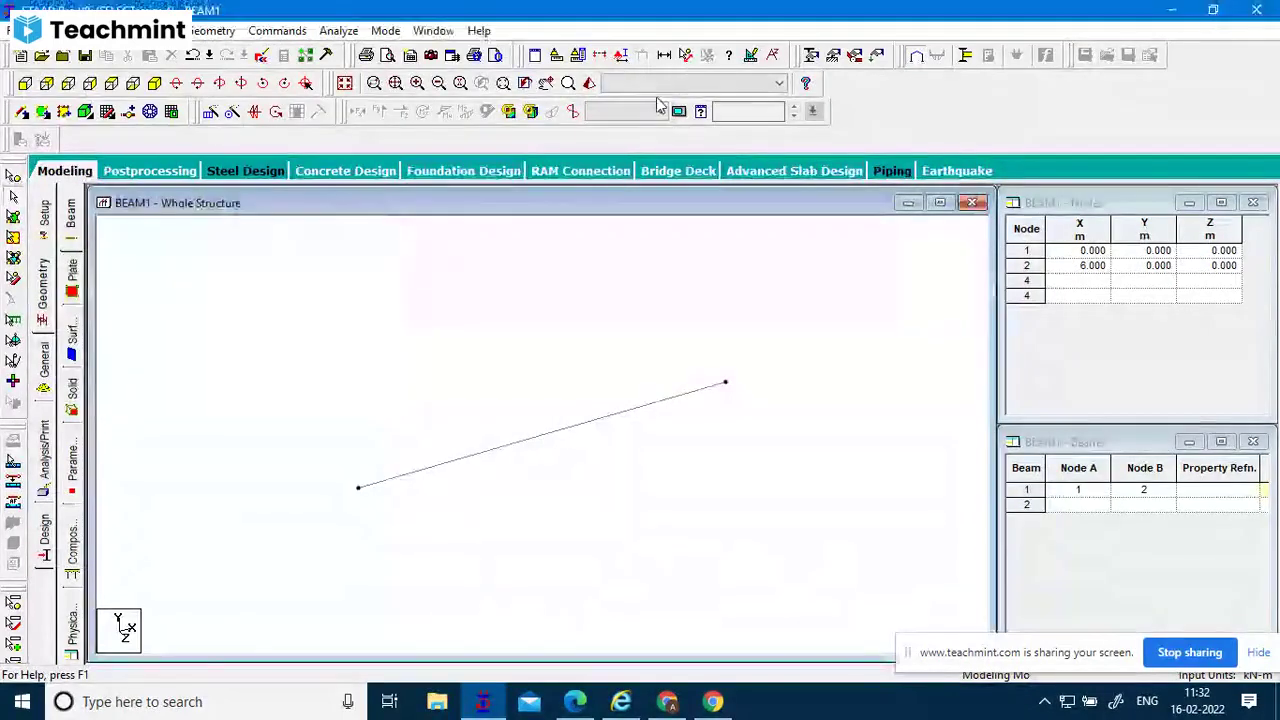
Display the node-to-node distance between the beam's two end nodes, and remove that node dimension.
{"action": "left_click", "coordinate": [686, 56]}
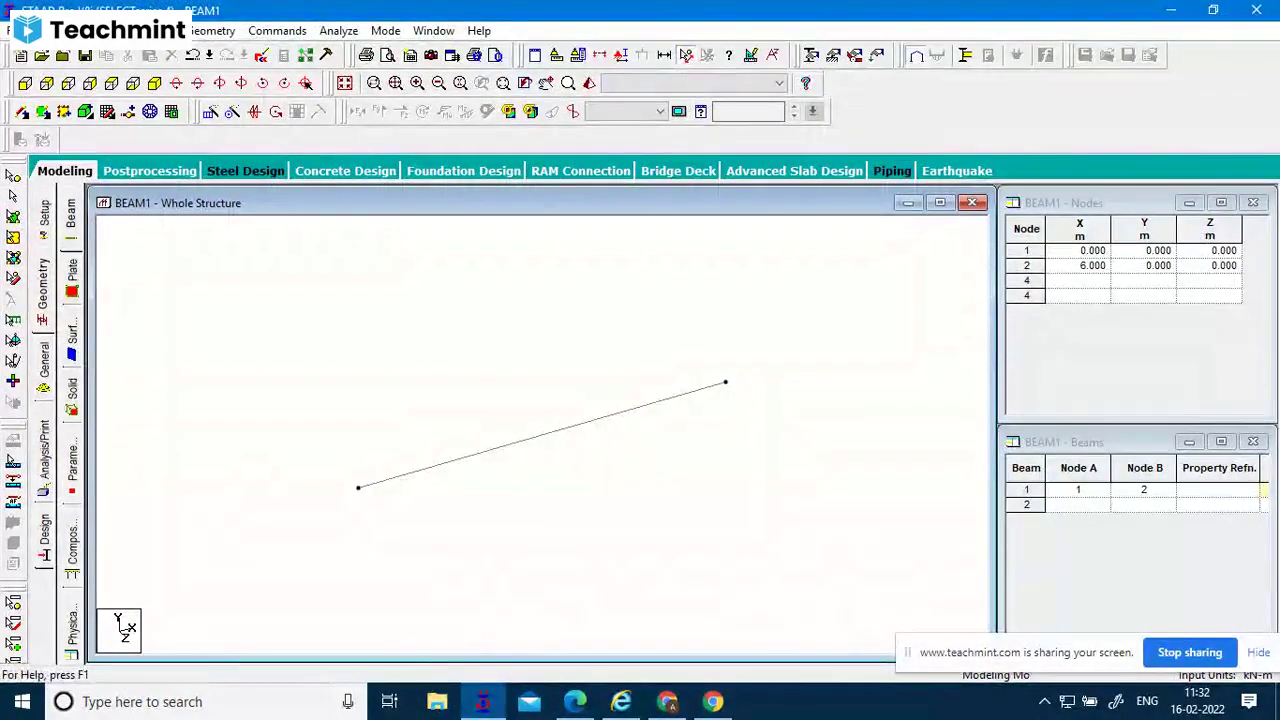
{"action": "left_click", "coordinate": [165, 30]}
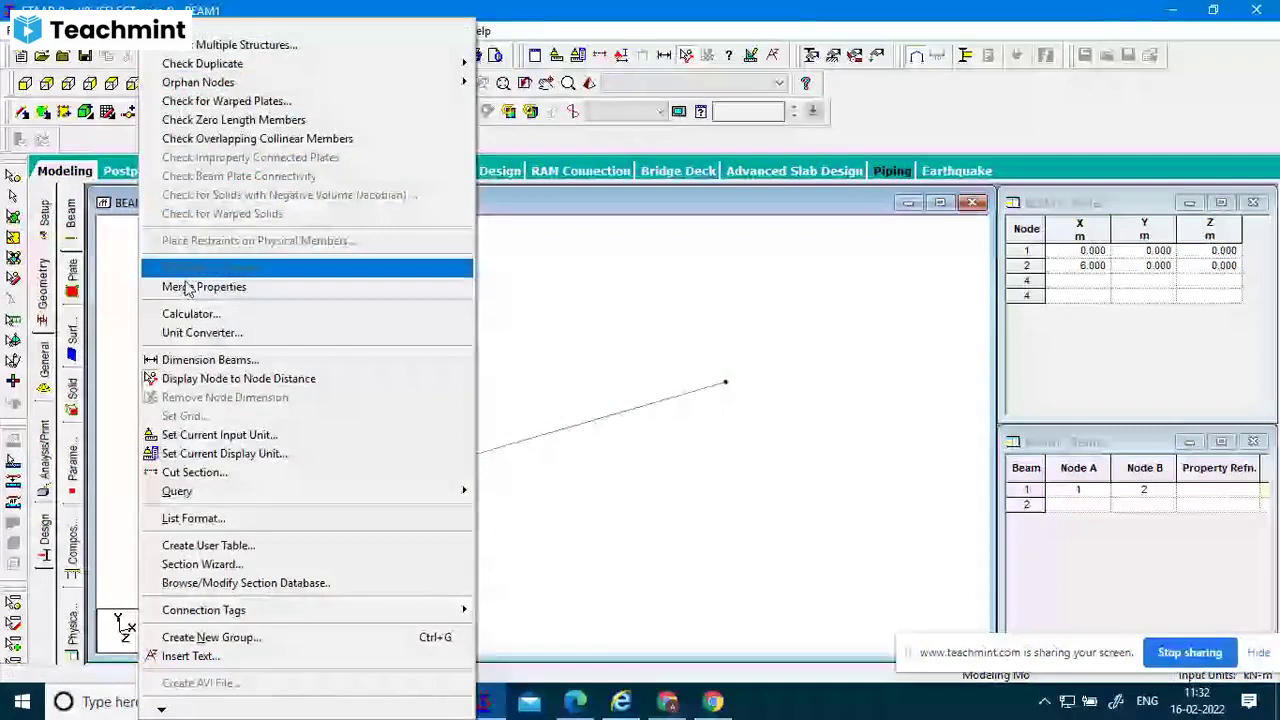
{"action": "left_click", "coordinate": [767, 82]}
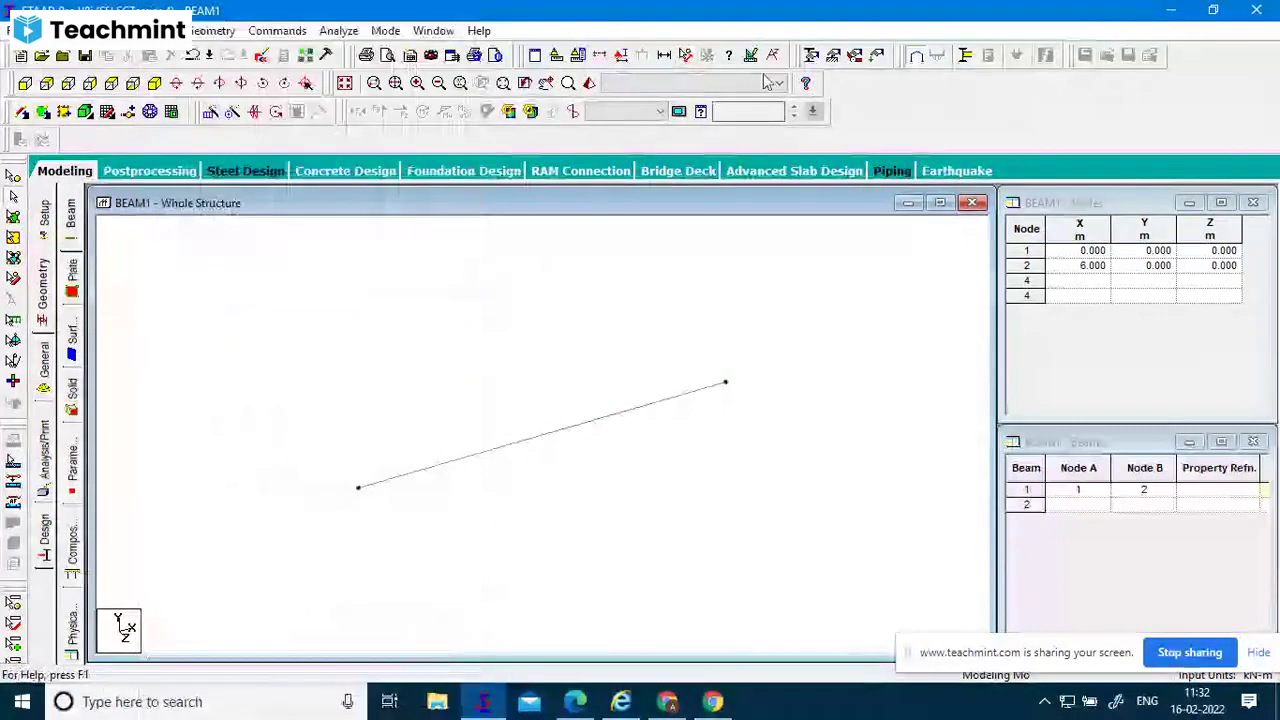
{"action": "left_click", "coordinate": [686, 54]}
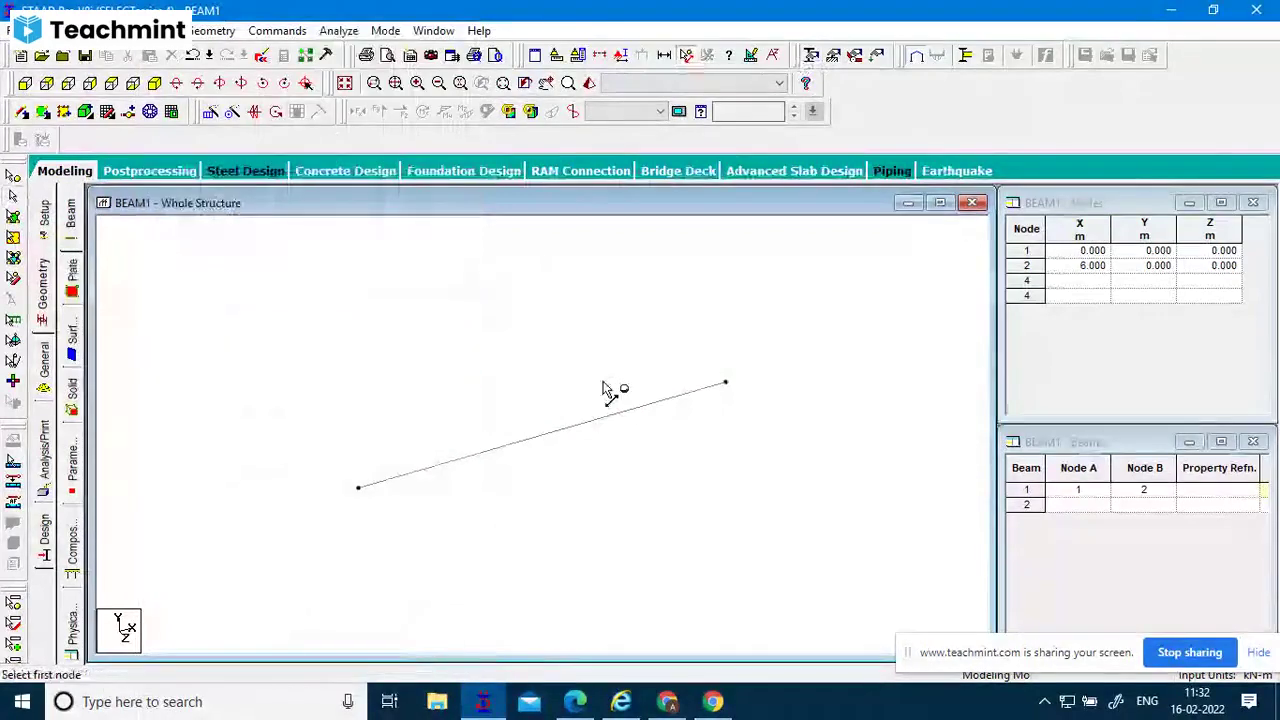
{"action": "left_click", "coordinate": [362, 493]}
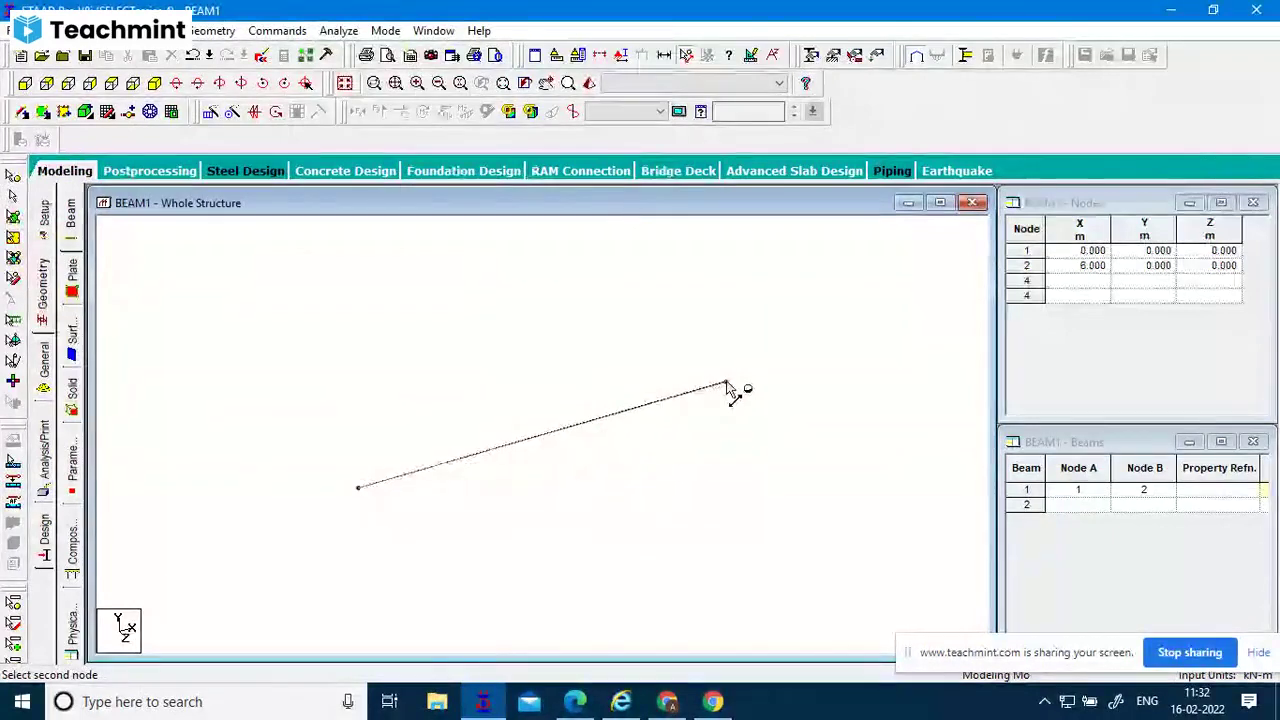
{"action": "left_click", "coordinate": [726, 386]}
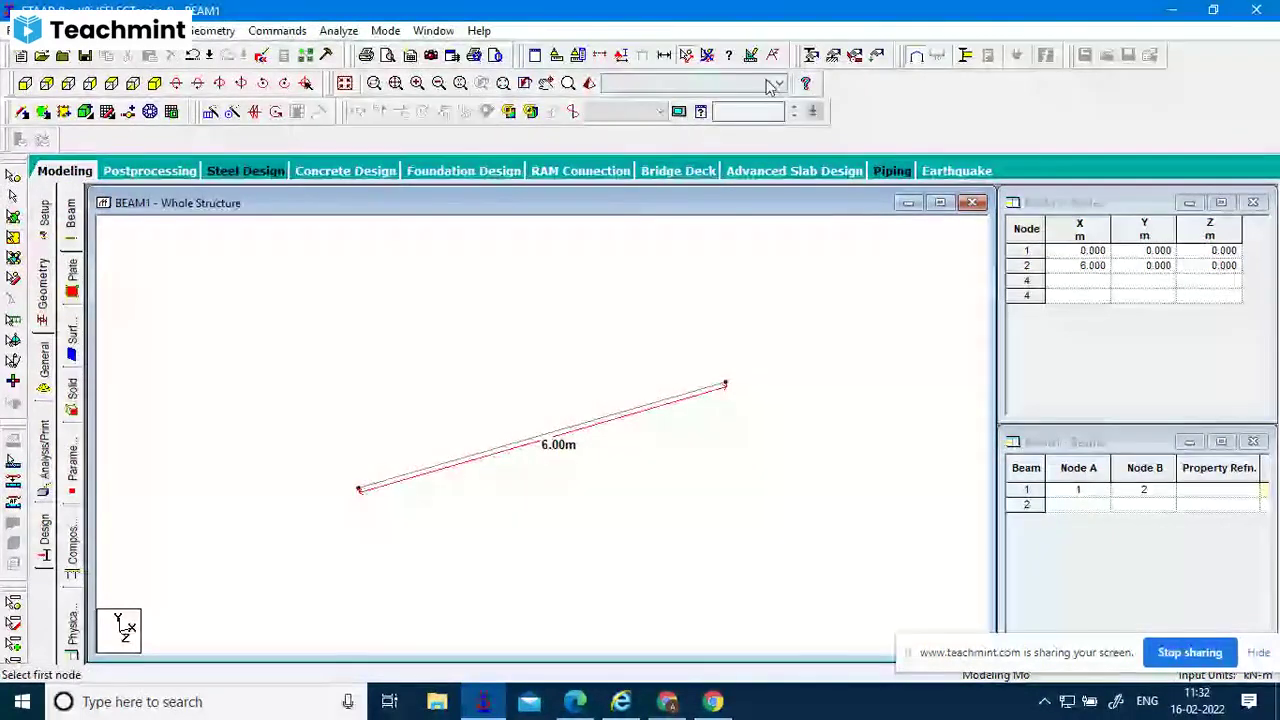
{"action": "left_click", "coordinate": [707, 56]}
{"action": "left_click", "coordinate": [163, 30]}
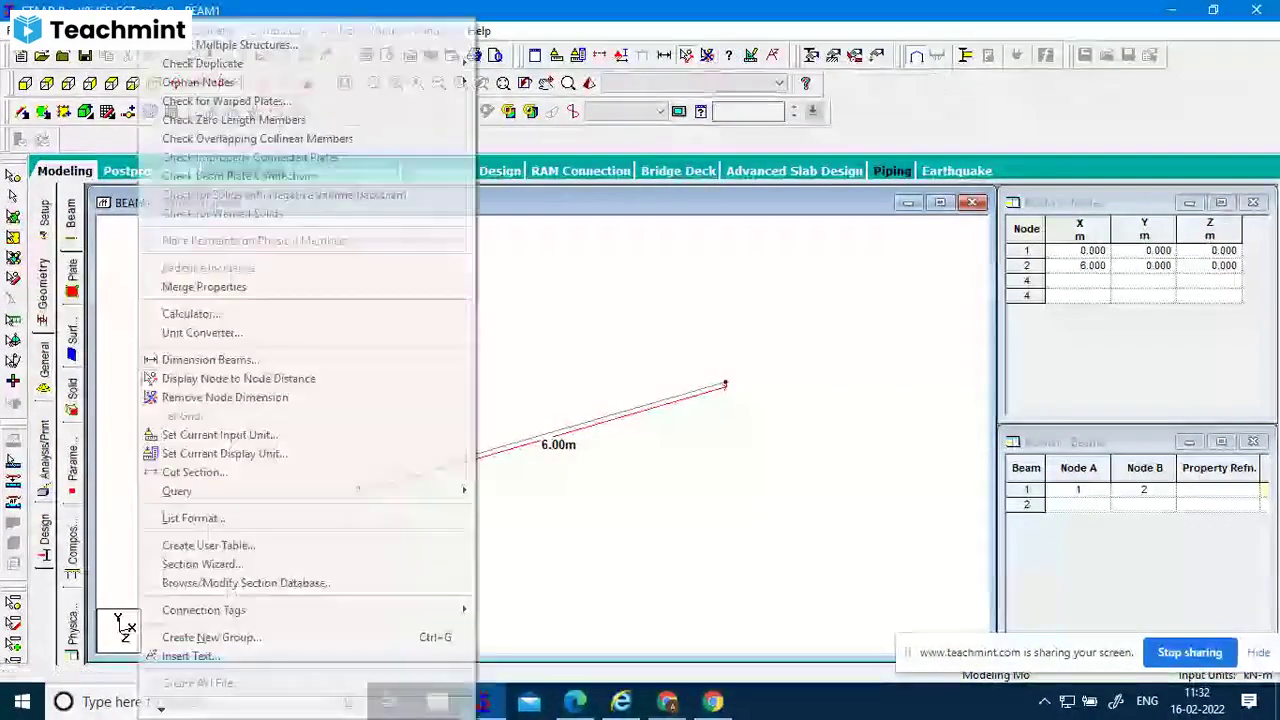
{"action": "left_click", "coordinate": [281, 398]}
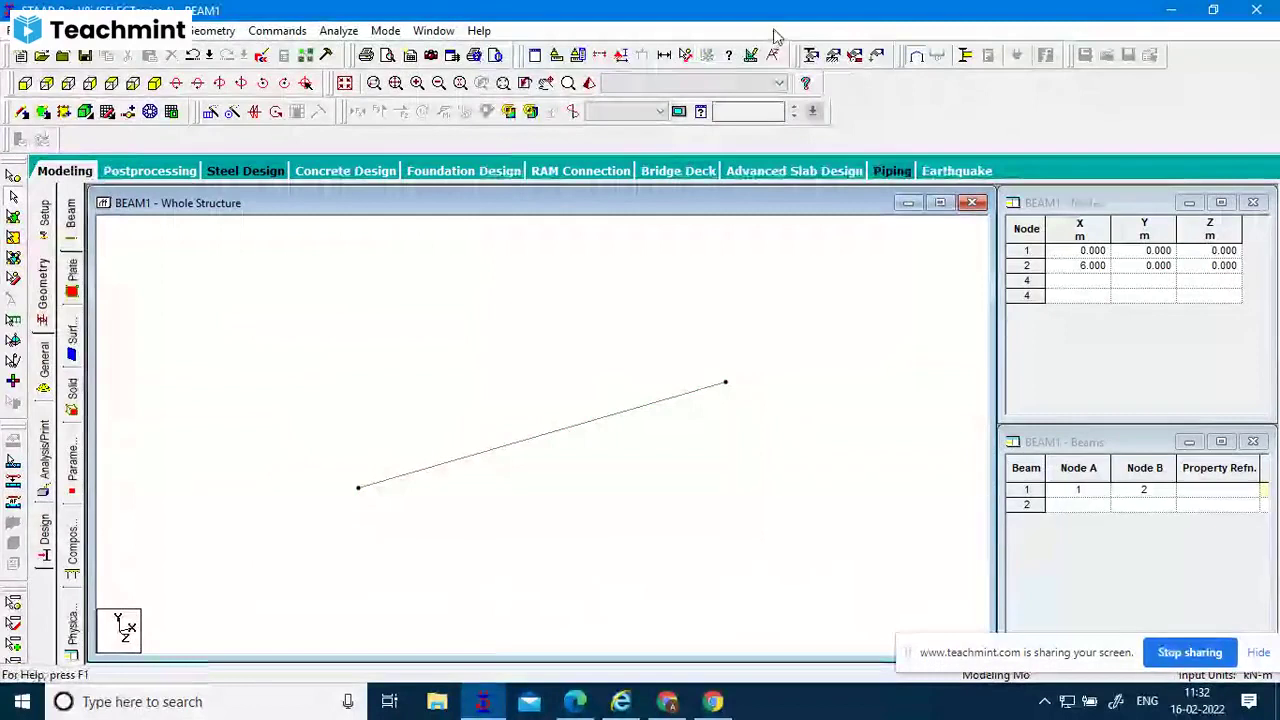
Review the available model-checking, dimensioning, unit-setting, user-table and section-database tools.
{"action": "left_click", "coordinate": [168, 30]}
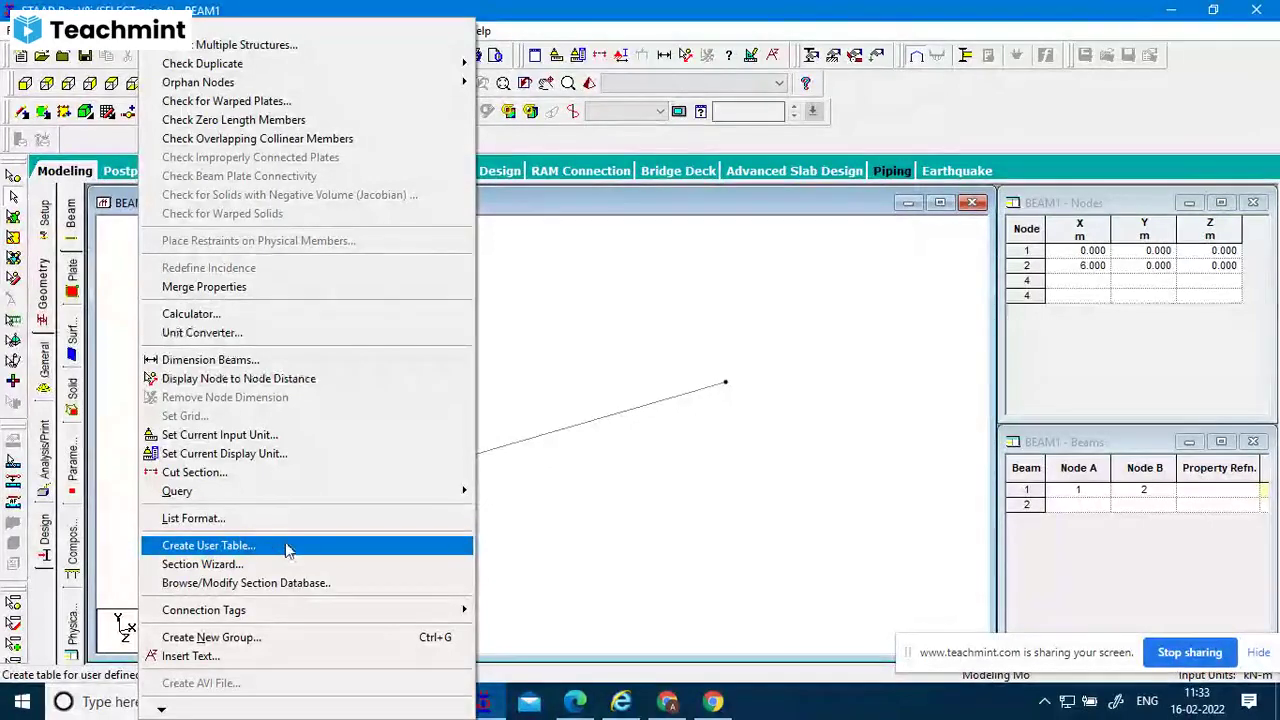
{"action": "left_click", "coordinate": [326, 12]}
{"action": "left_click", "coordinate": [212, 30]}
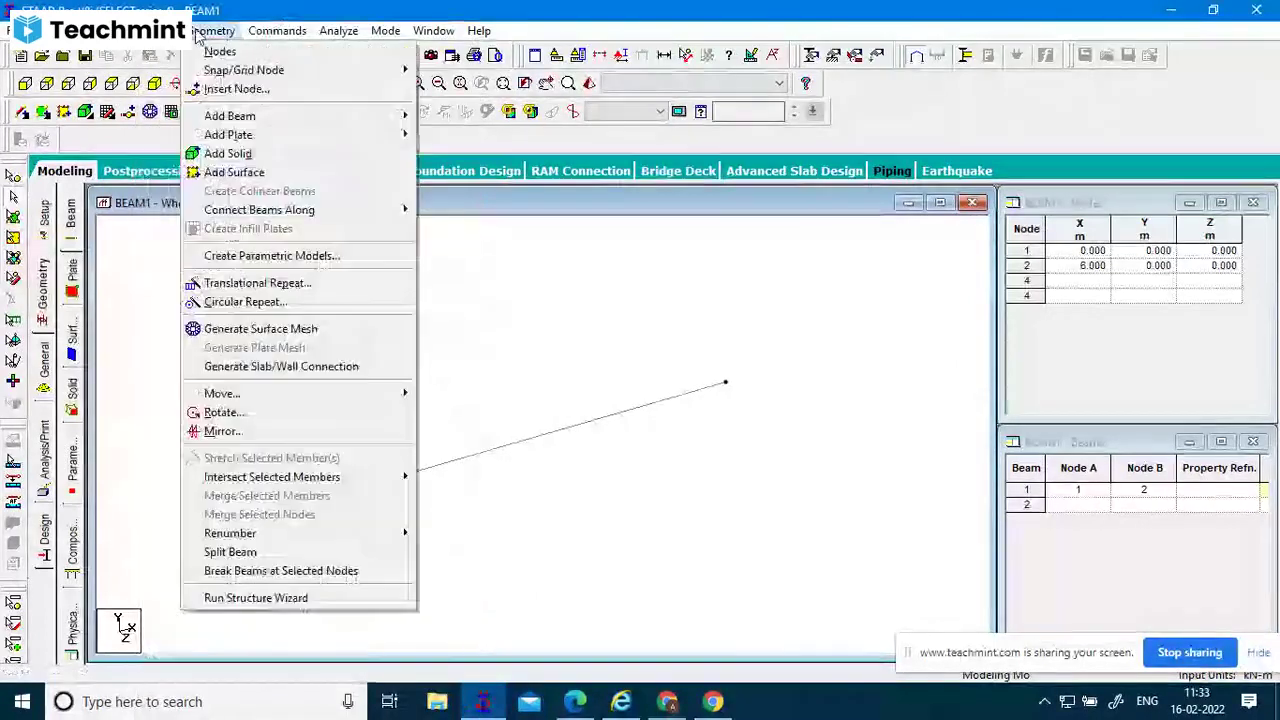
{"action": "mouse_move", "coordinate": [118, 30]}
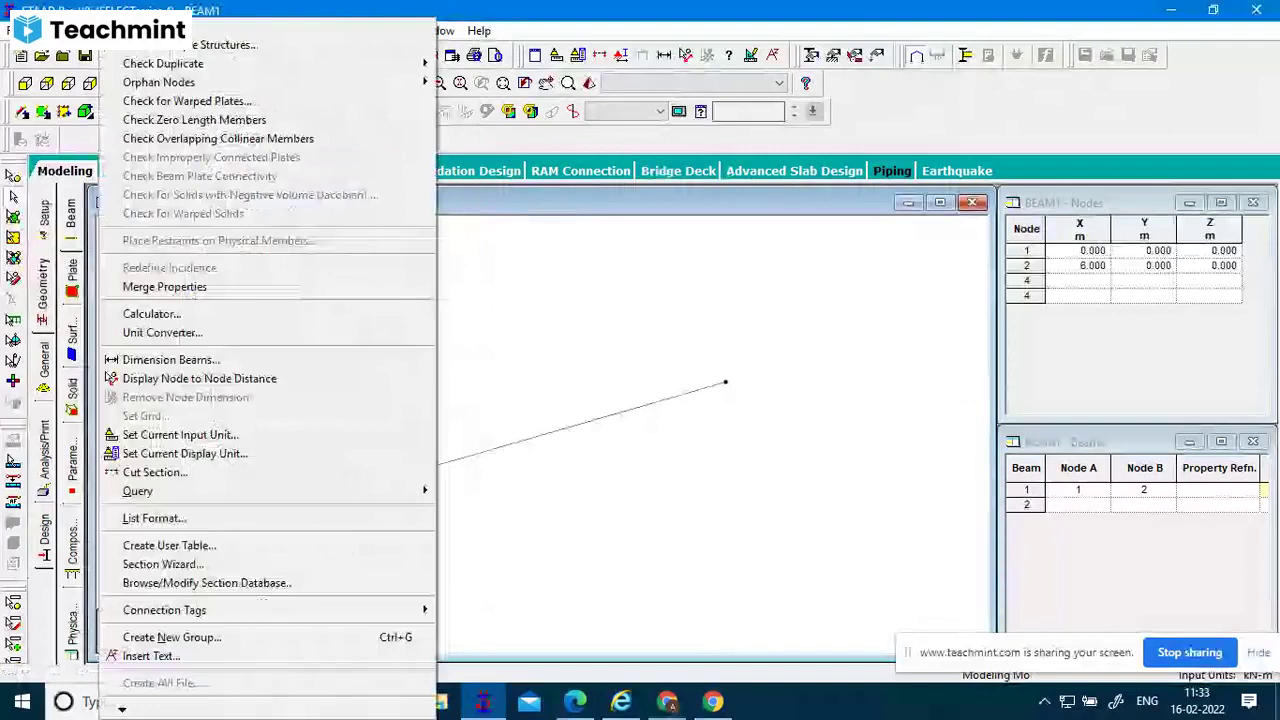
{"action": "left_click", "coordinate": [230, 12]}
Examine the entity selection options, including the cursors, Beams Parallel To, Plates Parallel To, By Range and By All.
{"action": "left_click", "coordinate": [165, 30]}
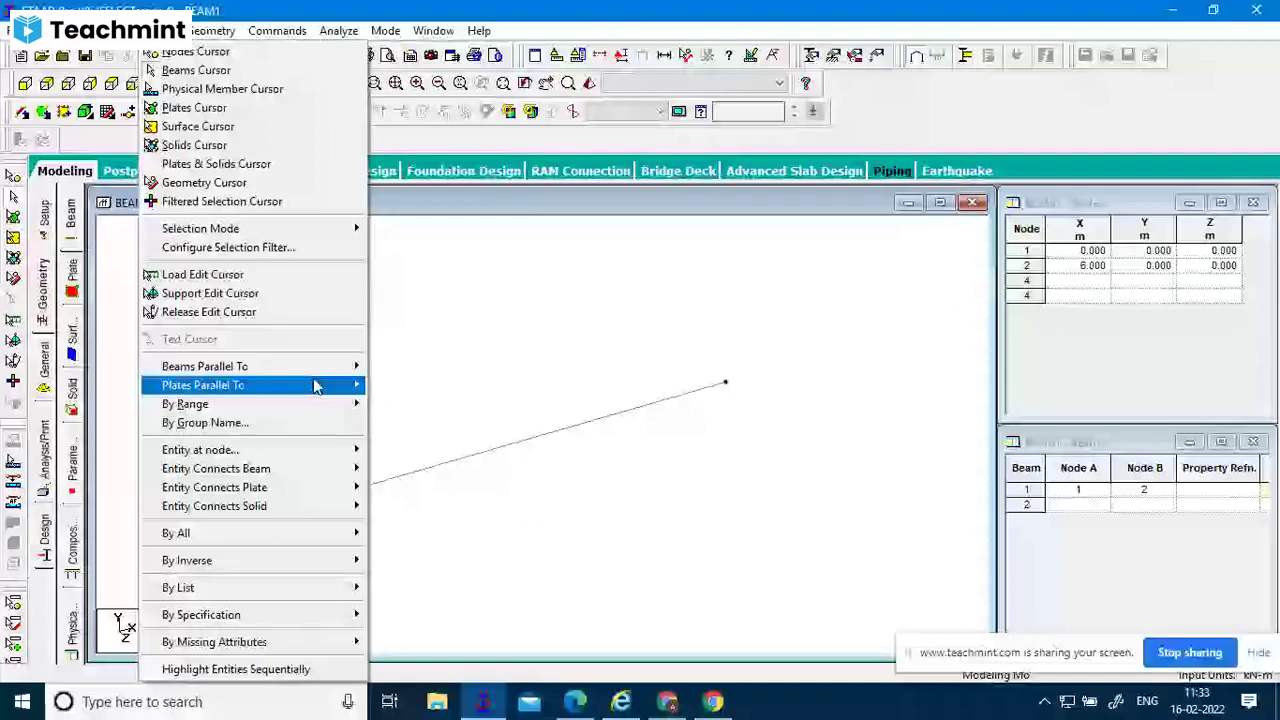
{"action": "mouse_move", "coordinate": [330, 367]}
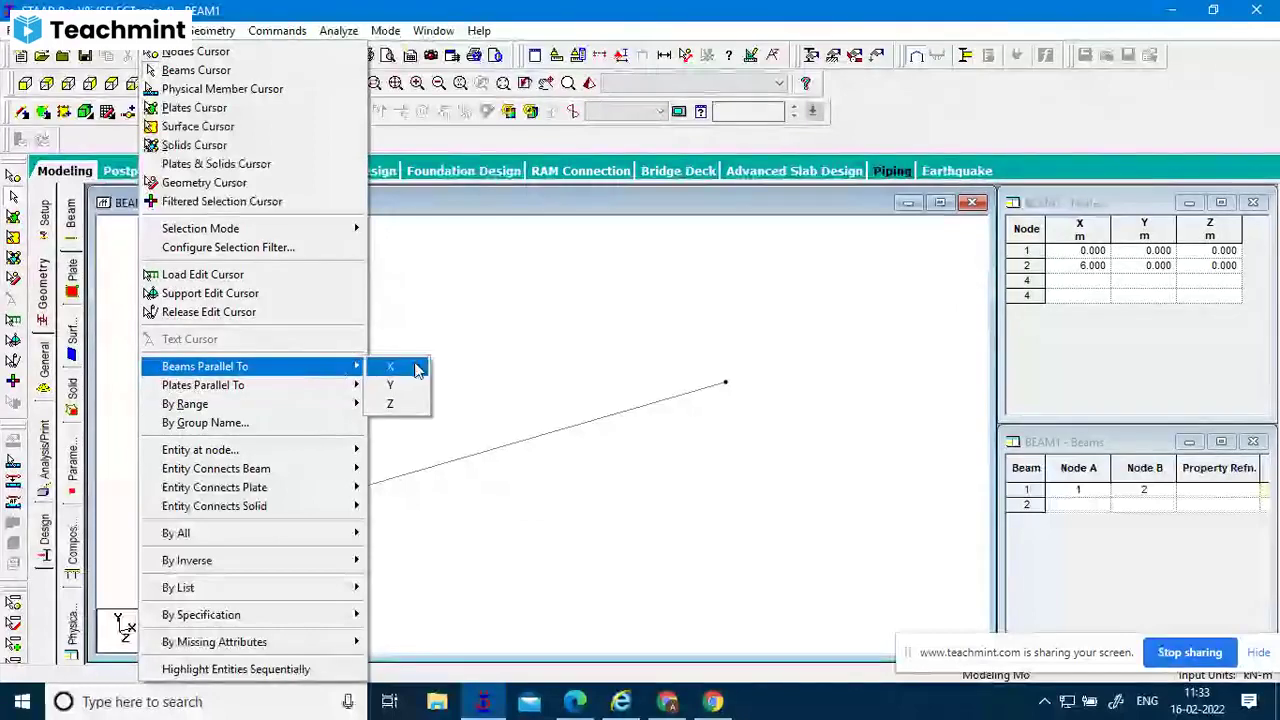
{"action": "mouse_move", "coordinate": [343, 388]}
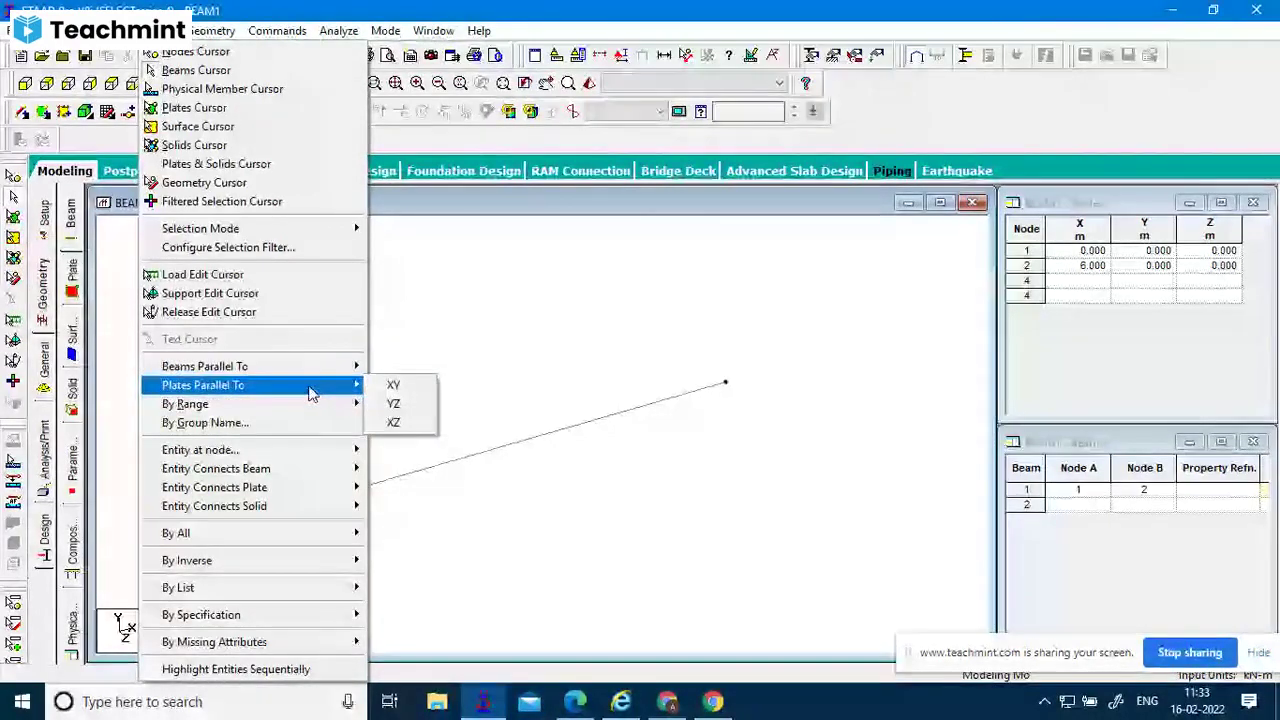
{"action": "mouse_move", "coordinate": [302, 413]}
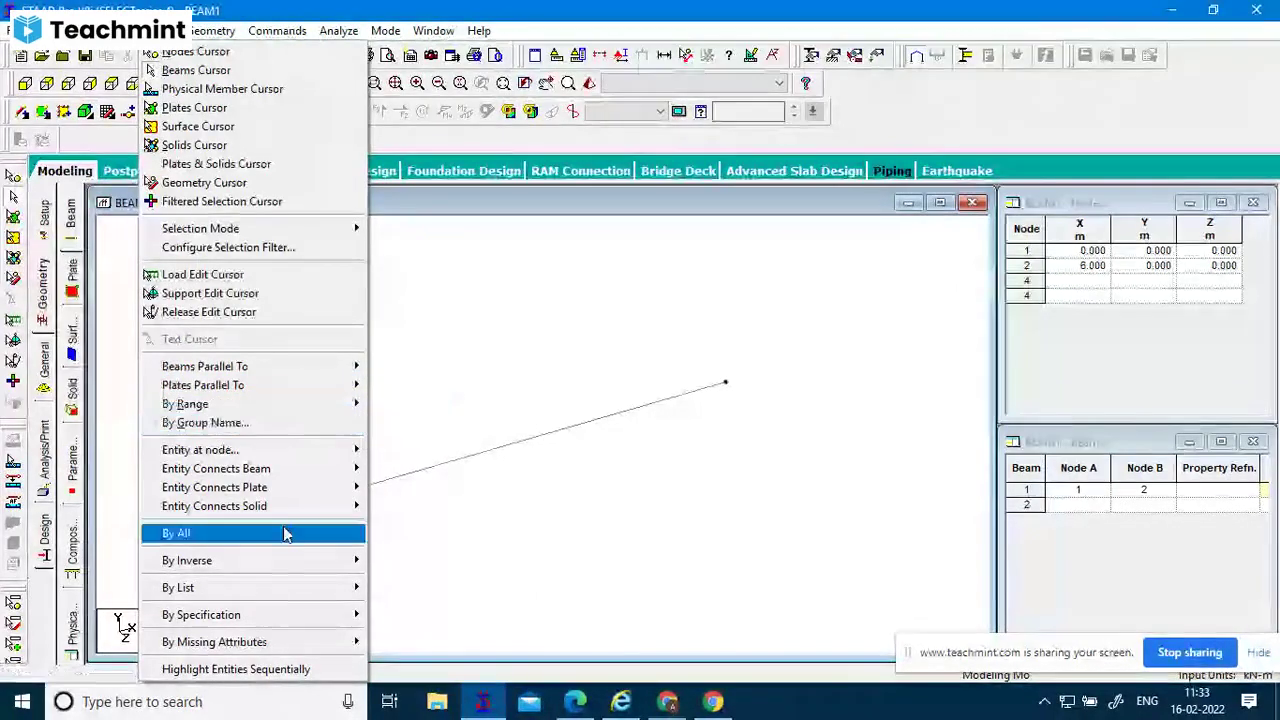
{"action": "mouse_move", "coordinate": [285, 533]}
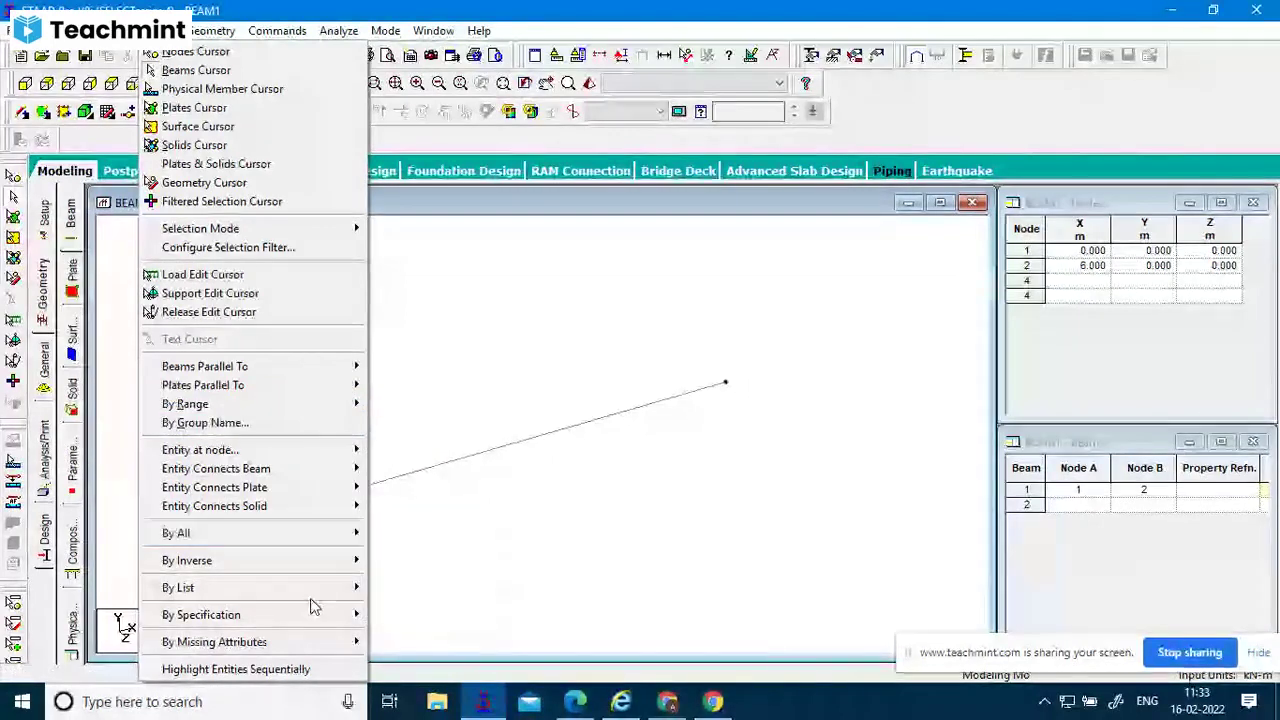
{"action": "mouse_move", "coordinate": [383, 30]}
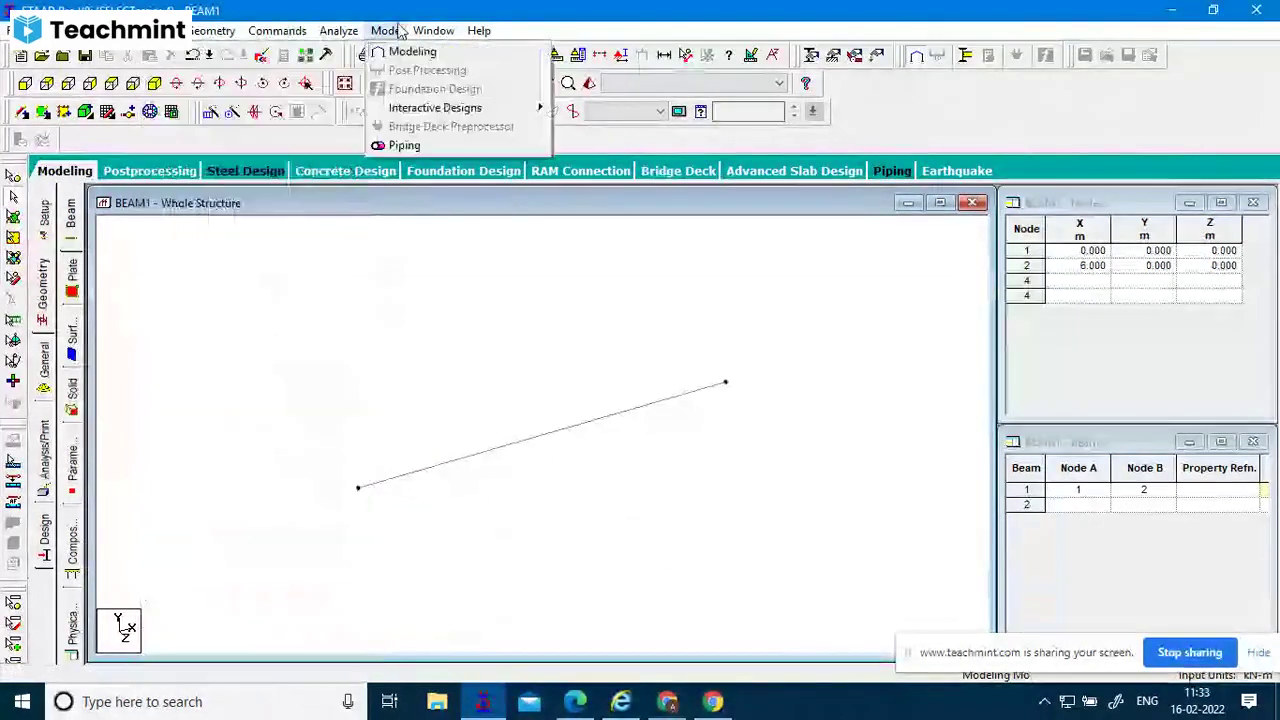
Examine the geometry commands for adding beams and plates, generating meshes, moving, intersecting, renumbering and splitting members.
{"action": "mouse_move", "coordinate": [213, 30]}
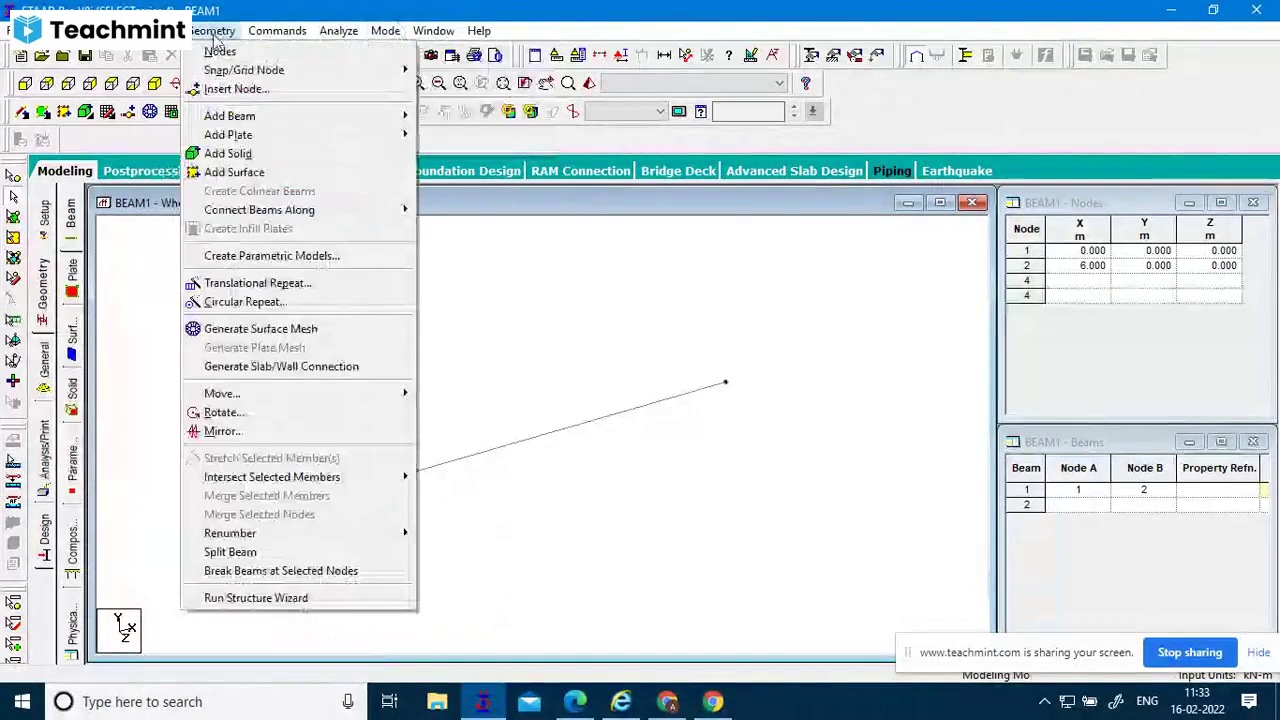
{"action": "mouse_move", "coordinate": [240, 116]}
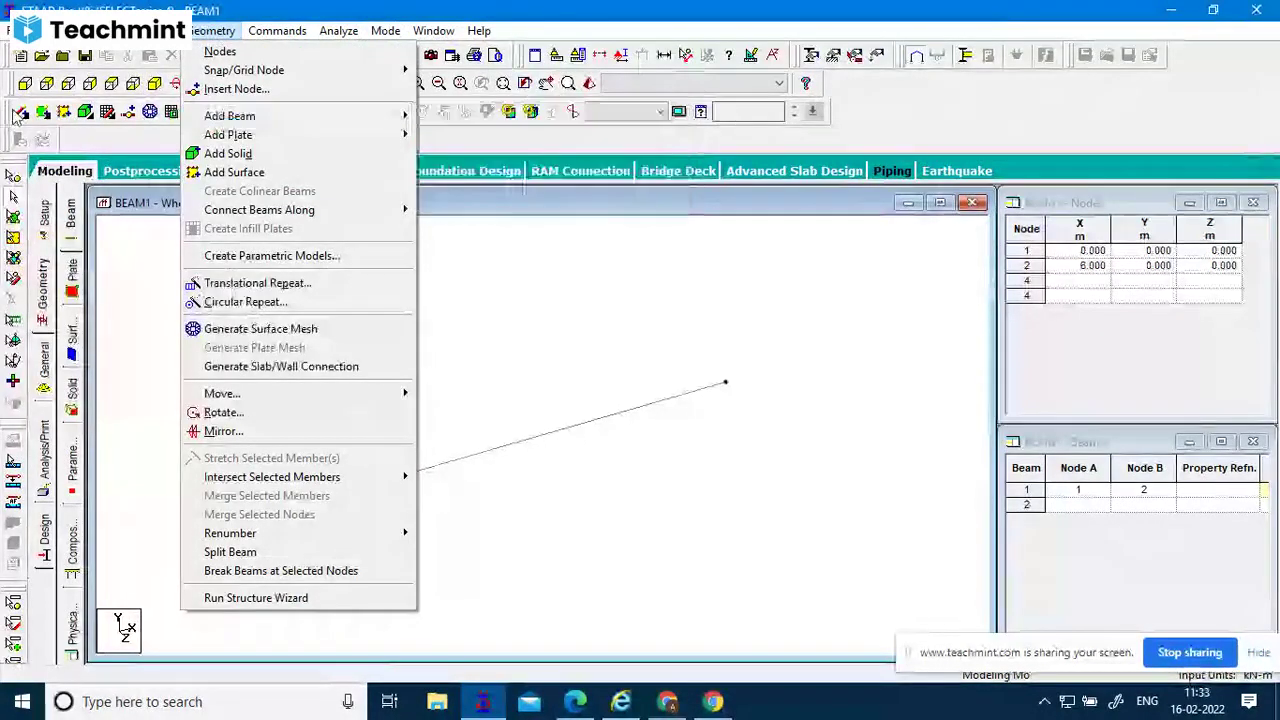
{"action": "mouse_move", "coordinate": [345, 118]}
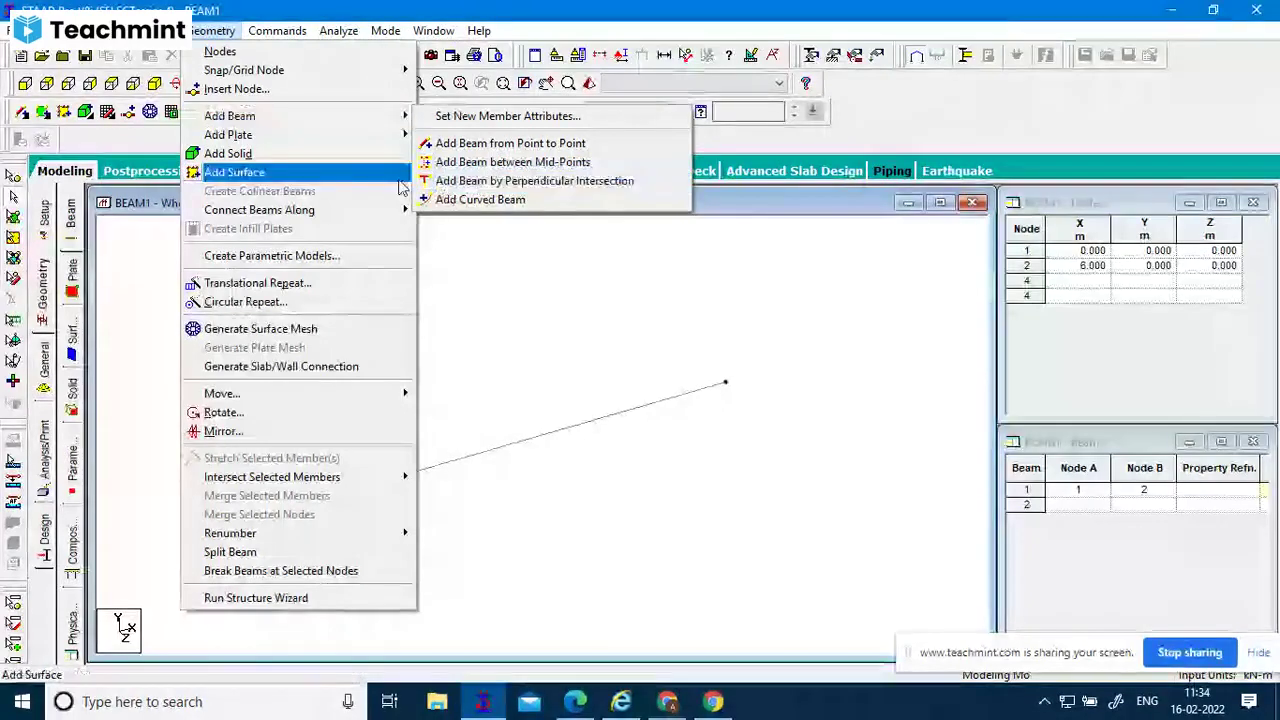
{"action": "mouse_move", "coordinate": [410, 122]}
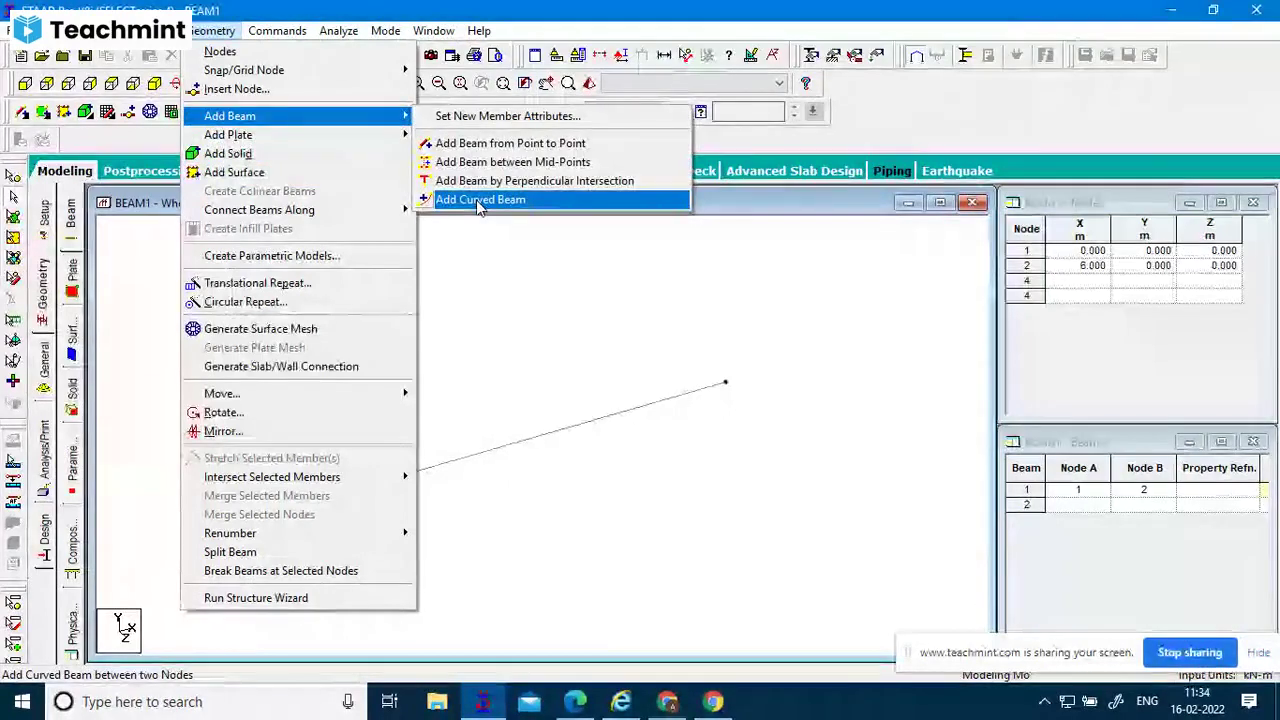
{"action": "mouse_move", "coordinate": [374, 144]}
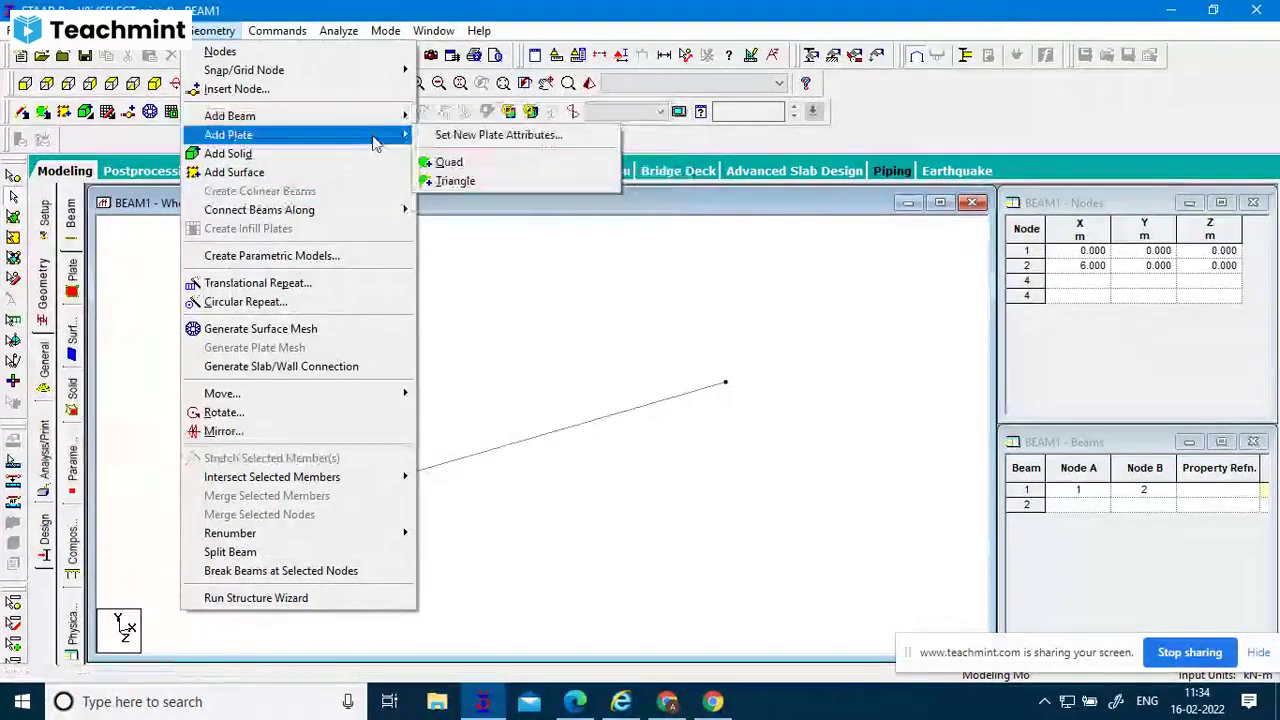
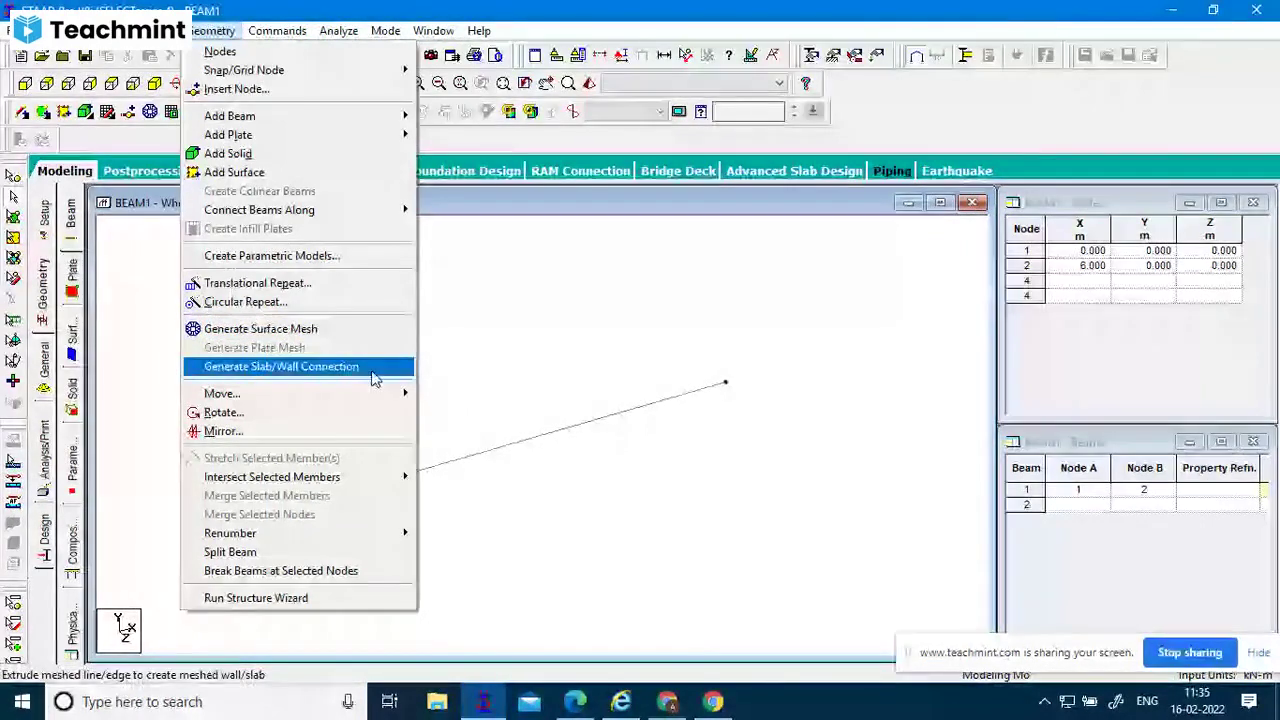
{"action": "mouse_move", "coordinate": [362, 403]}
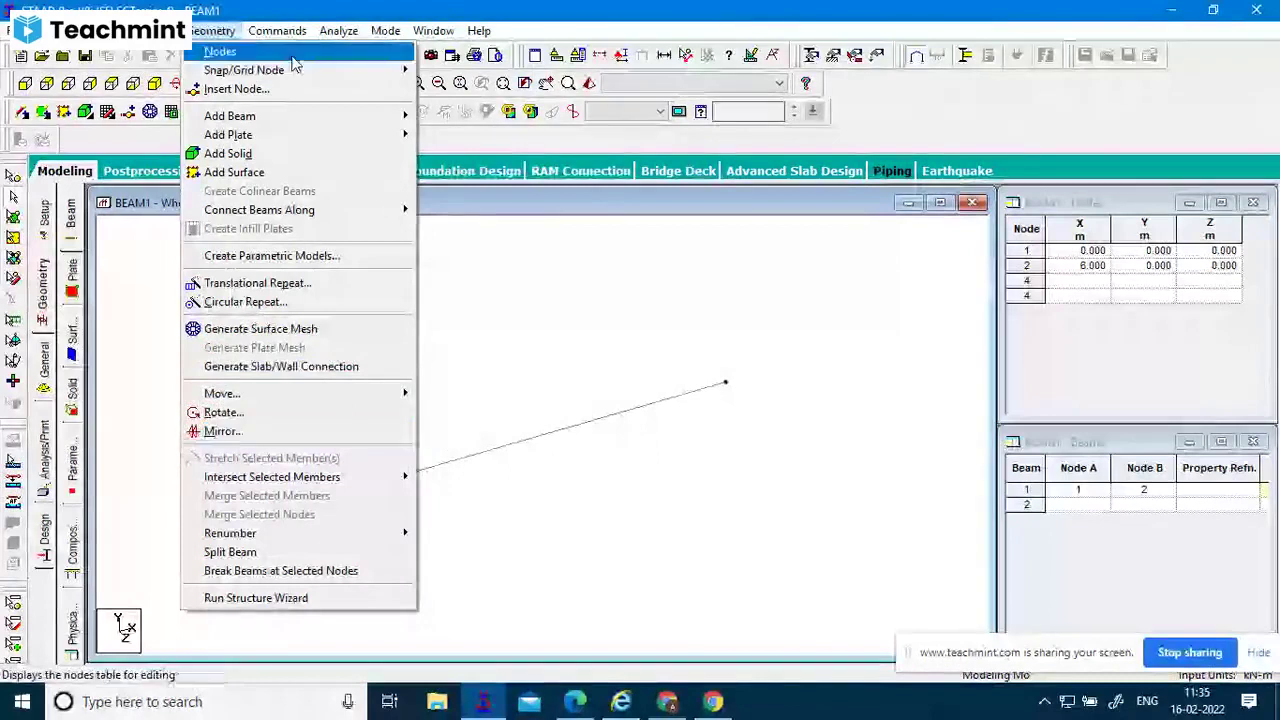
{"action": "mouse_move", "coordinate": [267, 485]}
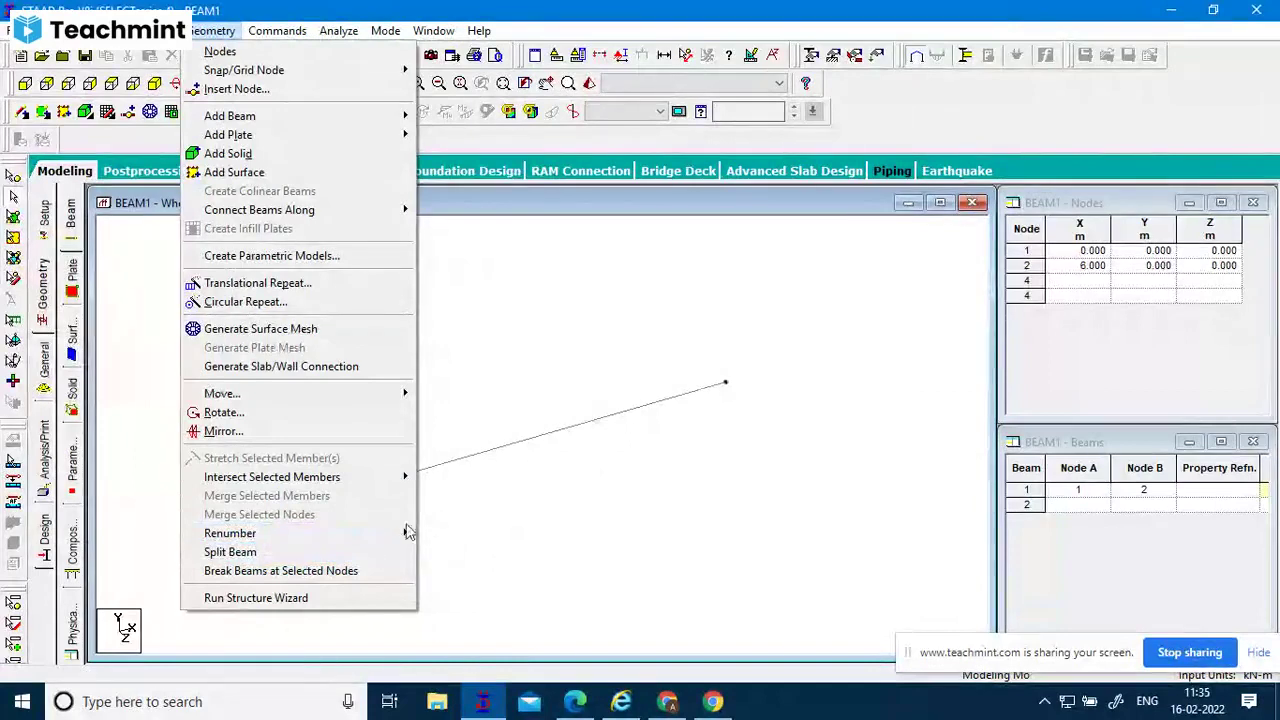
{"action": "left_click", "coordinate": [362, 575]}
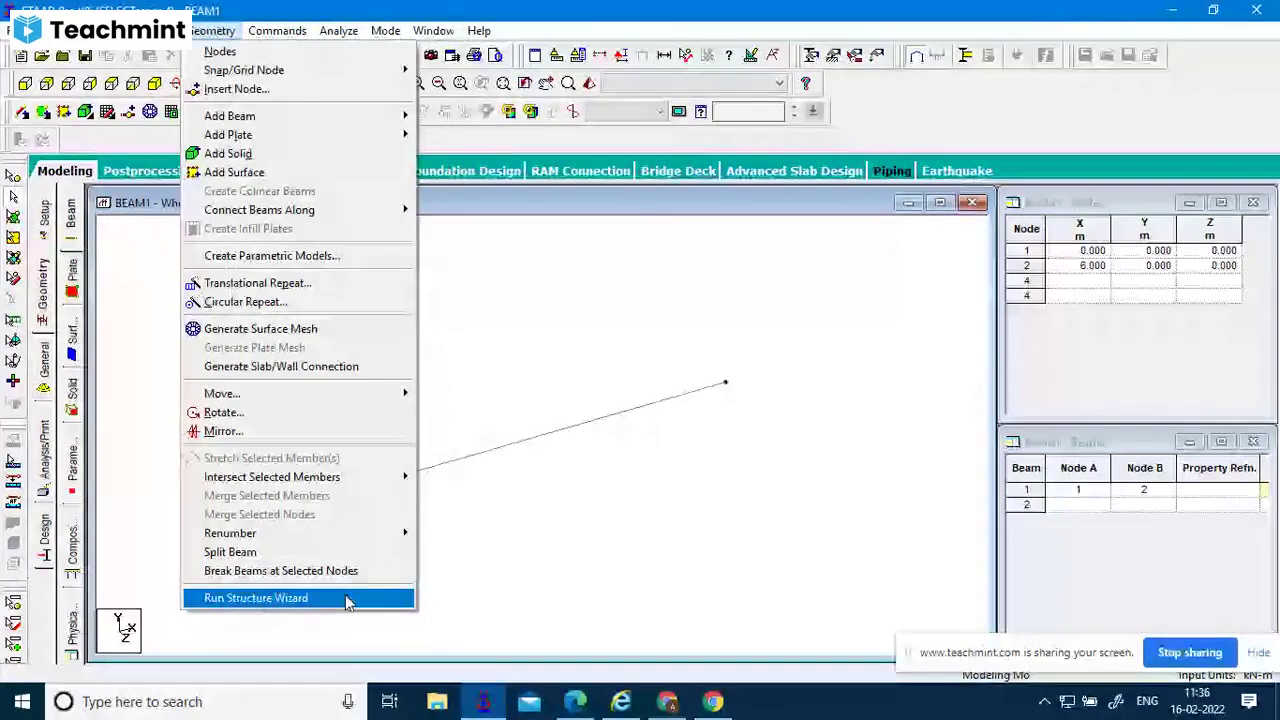
Run the Structure Wizard, review its prototype model types, and close it without choosing a model.
{"action": "left_click", "coordinate": [350, 598]}
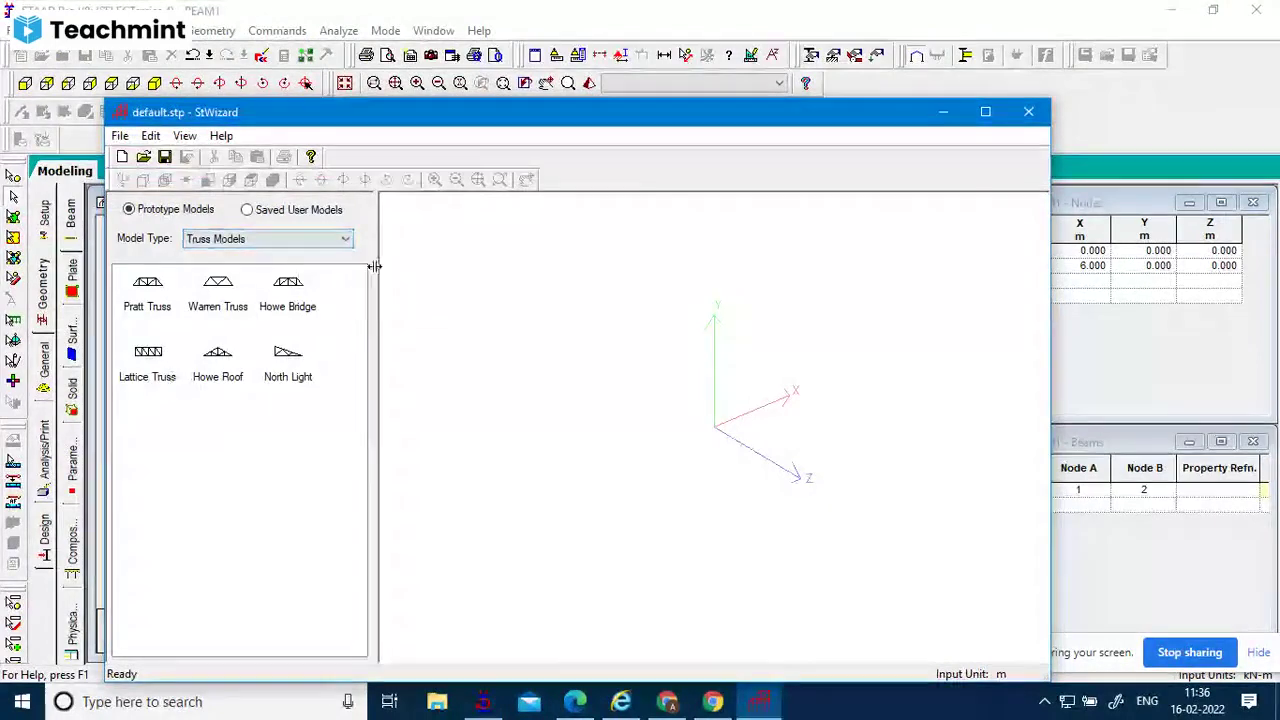
{"action": "left_click", "coordinate": [345, 240]}
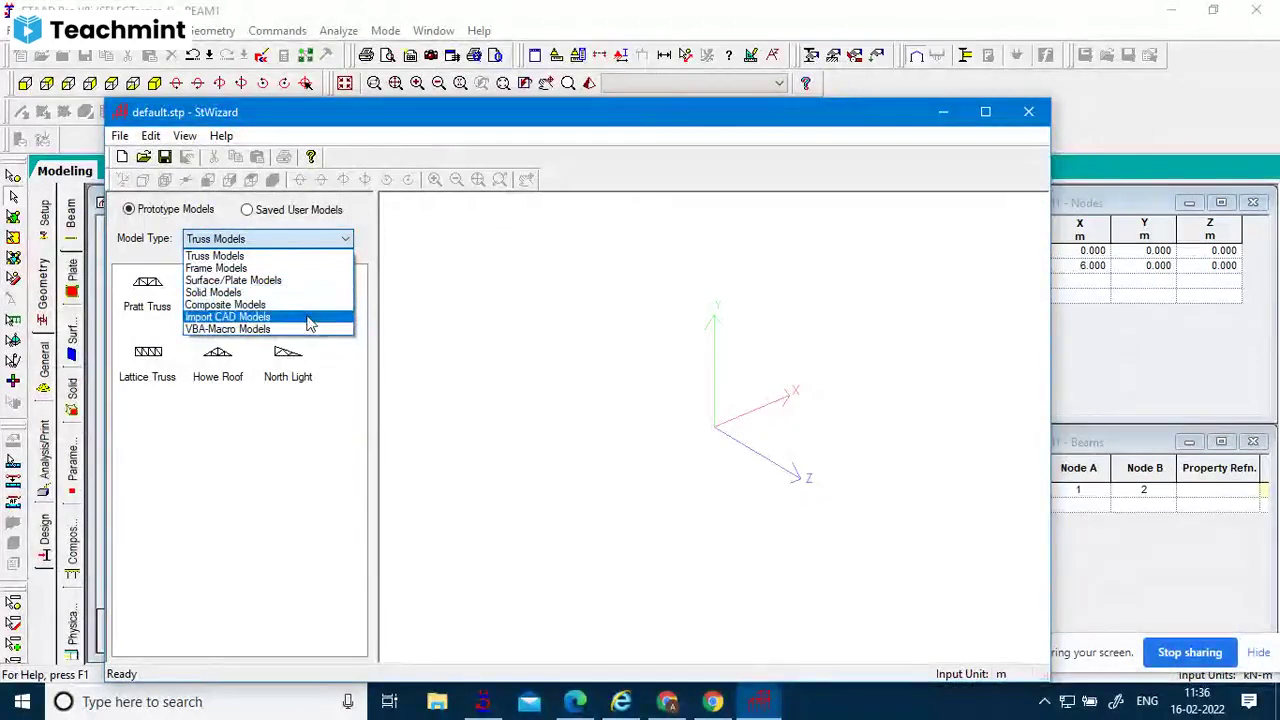
{"action": "left_click", "coordinate": [1030, 113]}
{"action": "left_click", "coordinate": [1030, 113]}
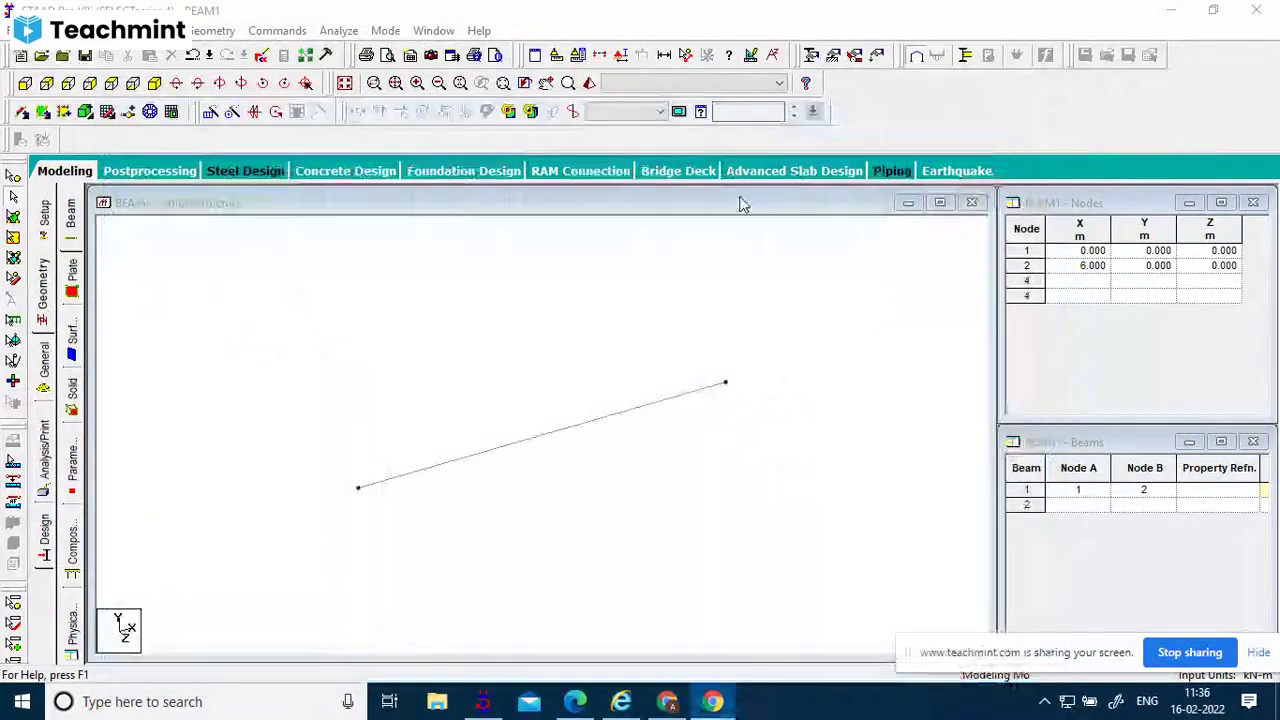
Examine the commands for member properties, material and geometric constants, supports, member and plate element specifications, and master/slave specifications.
{"action": "left_click", "coordinate": [276, 31]}
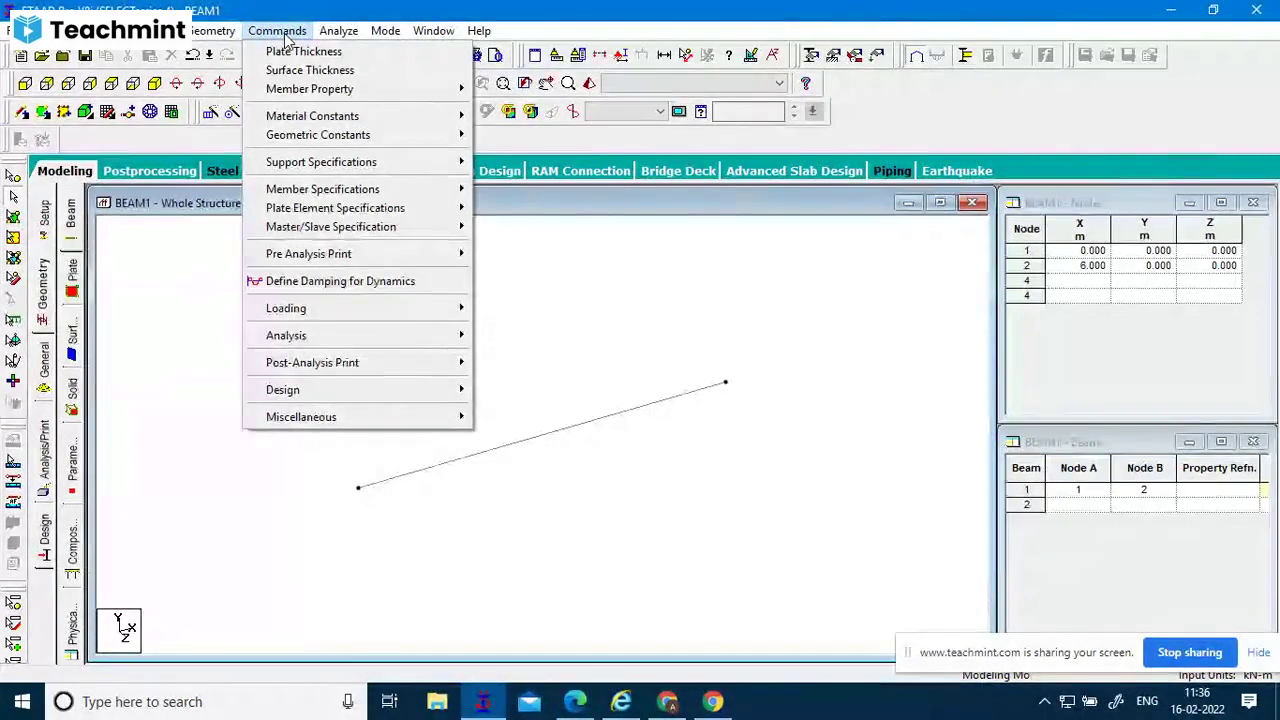
{"action": "mouse_move", "coordinate": [330, 28]}
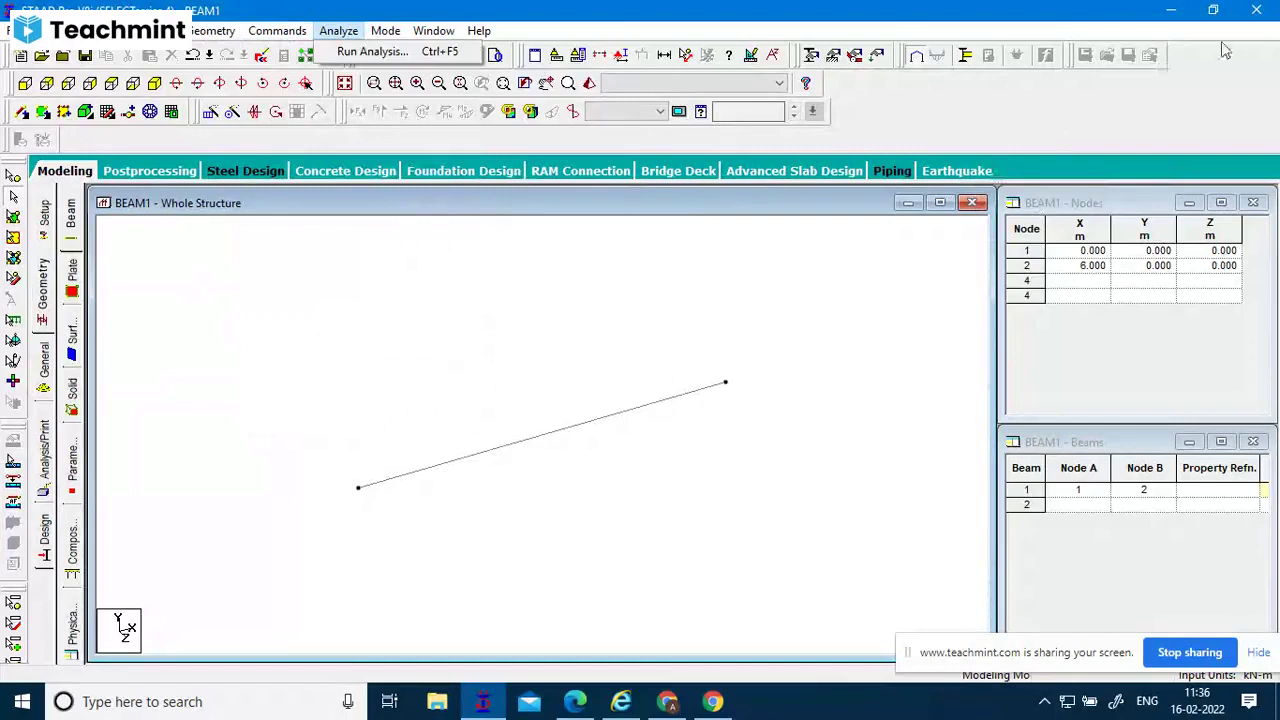
{"action": "mouse_move", "coordinate": [273, 35]}
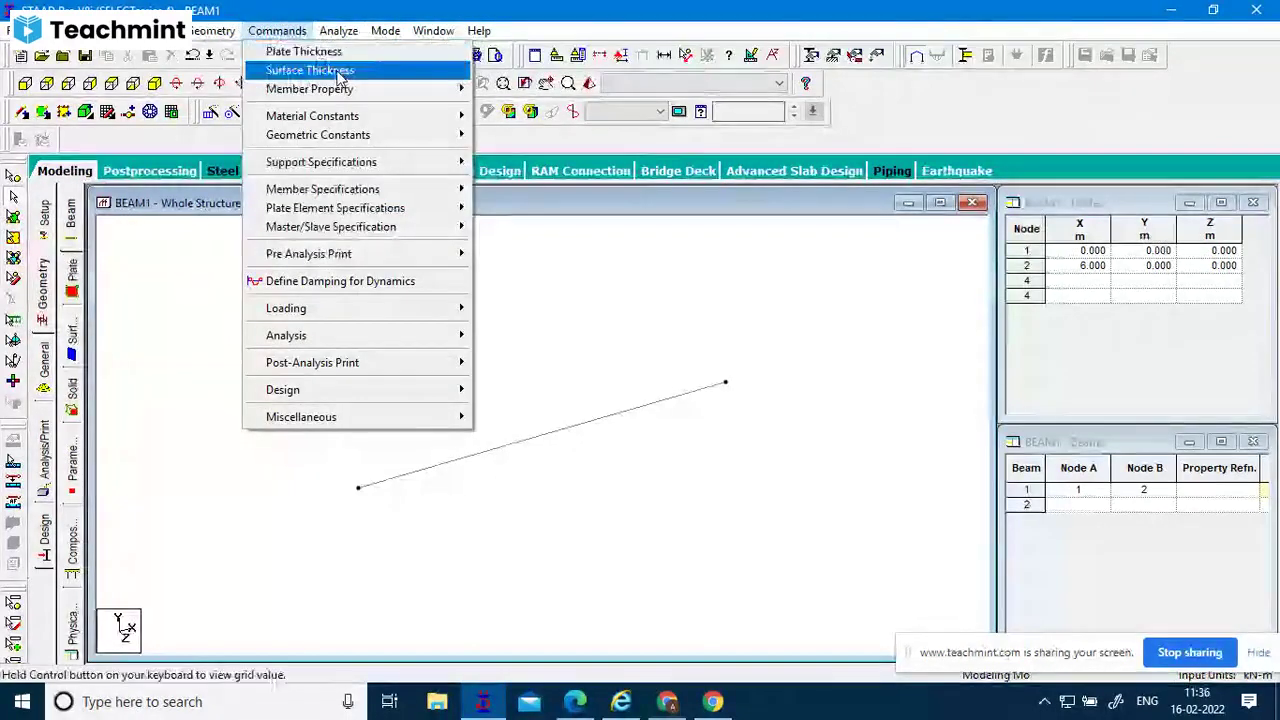
{"action": "mouse_move", "coordinate": [377, 91]}
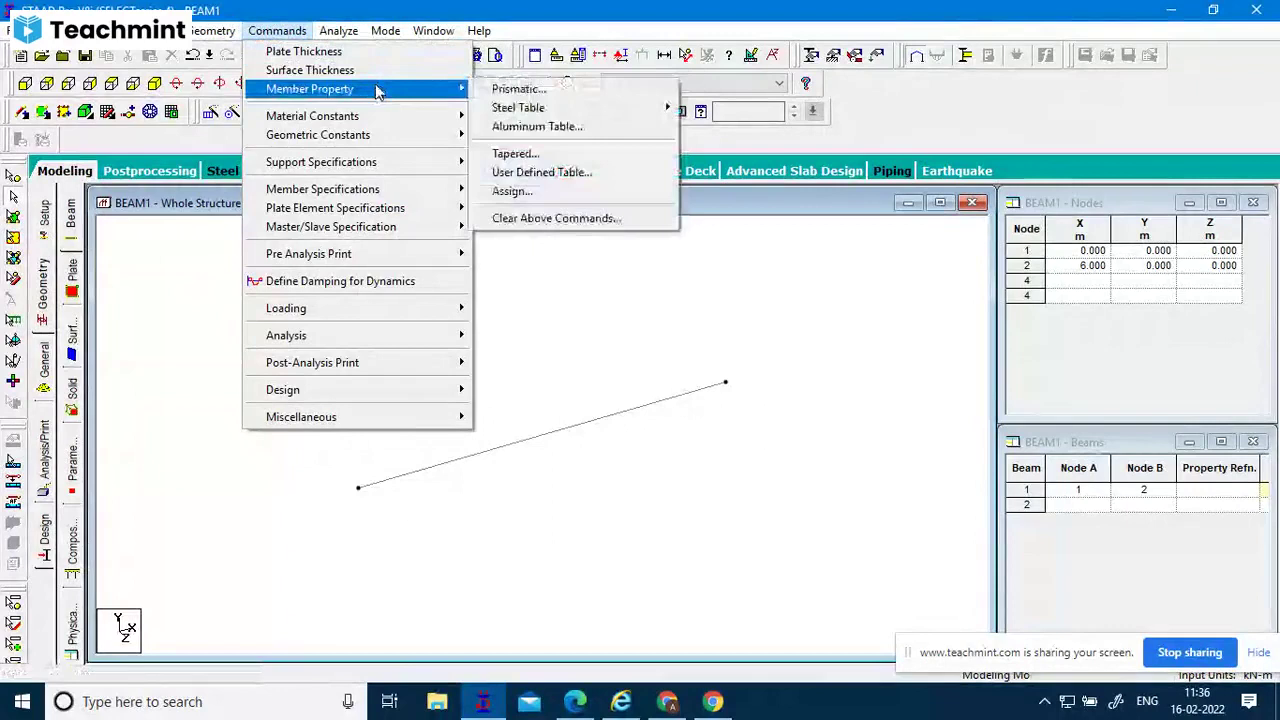
{"action": "mouse_move", "coordinate": [523, 115]}
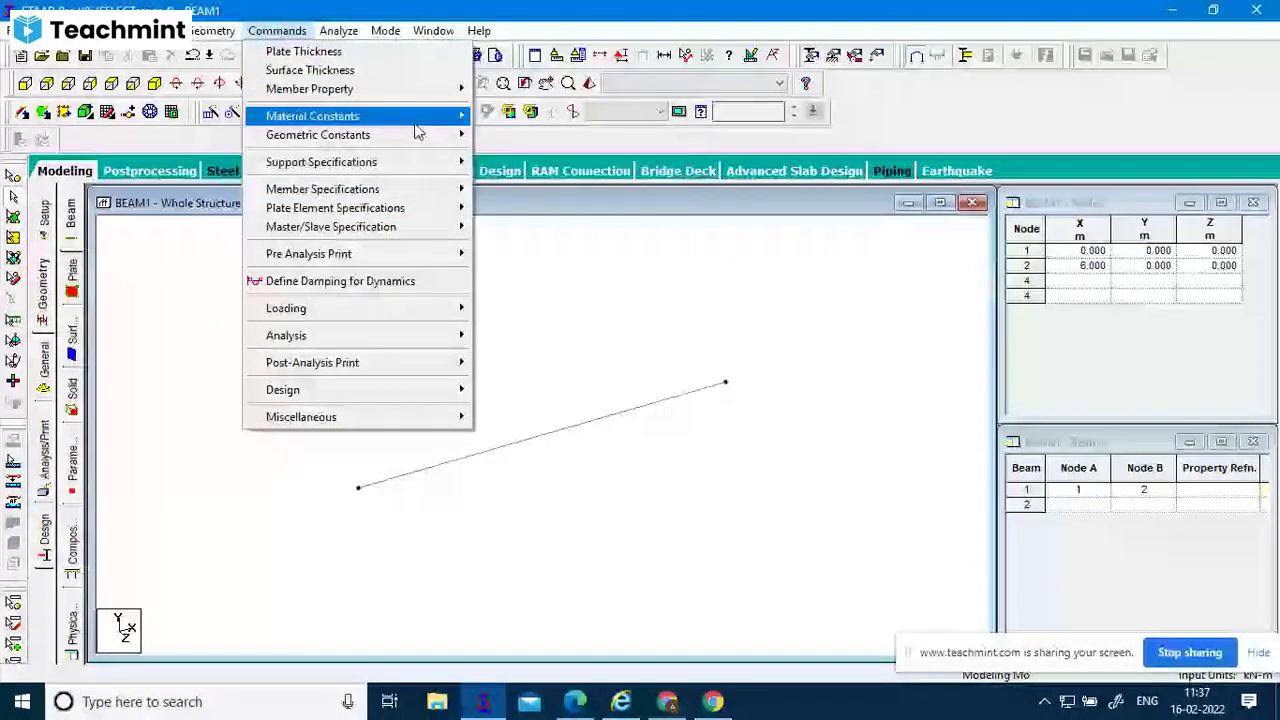
{"action": "mouse_move", "coordinate": [418, 133]}
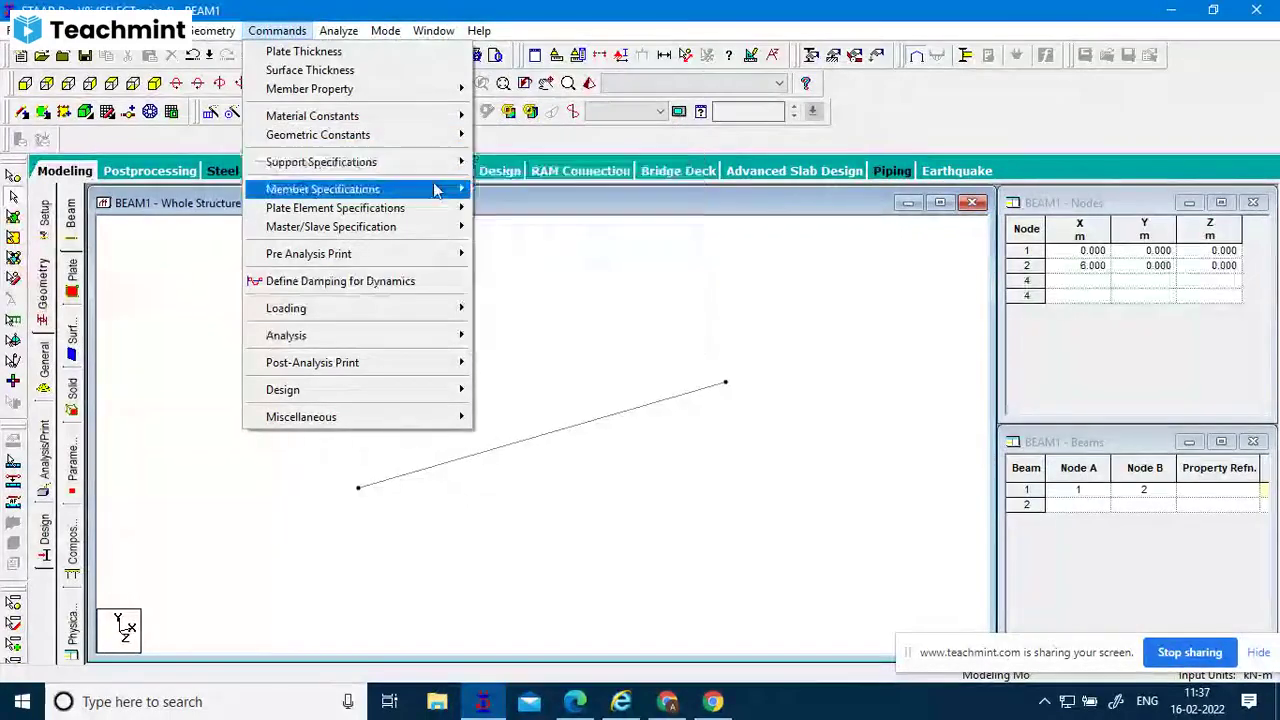
{"action": "mouse_move", "coordinate": [435, 190]}
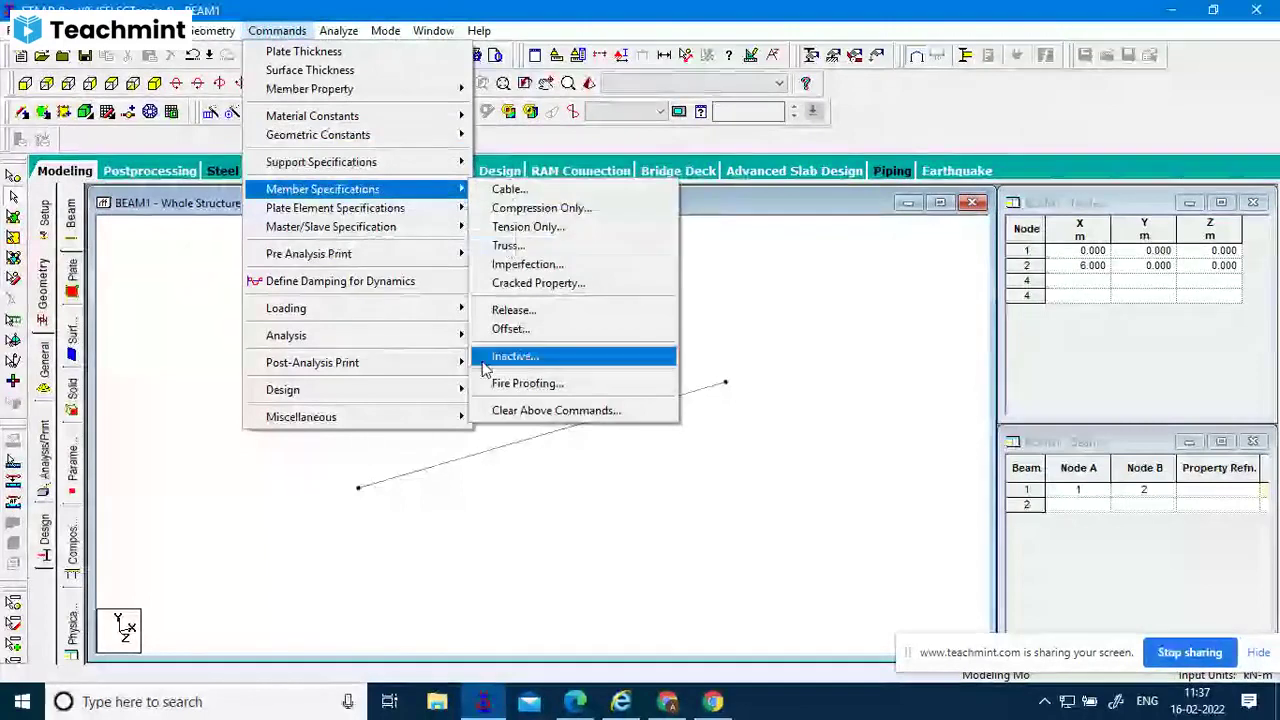
{"action": "mouse_move", "coordinate": [395, 212]}
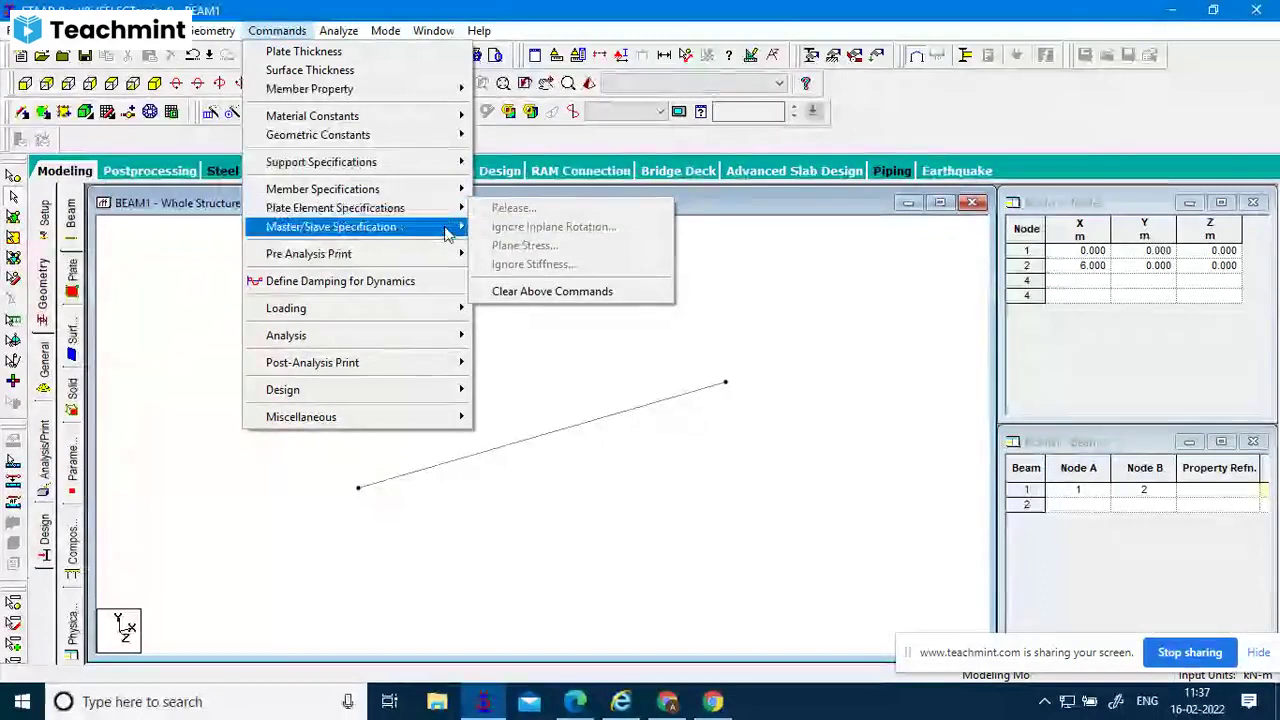
{"action": "mouse_move", "coordinate": [437, 232]}
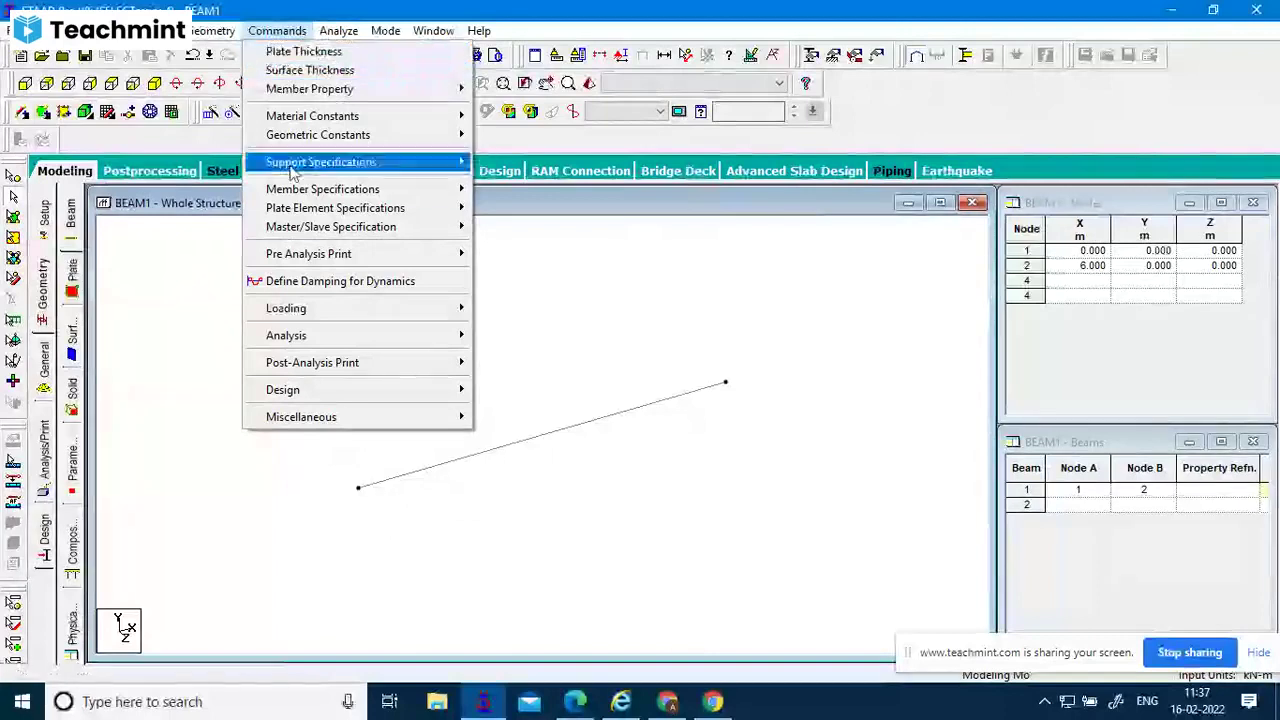
{"action": "mouse_move", "coordinate": [334, 238]}
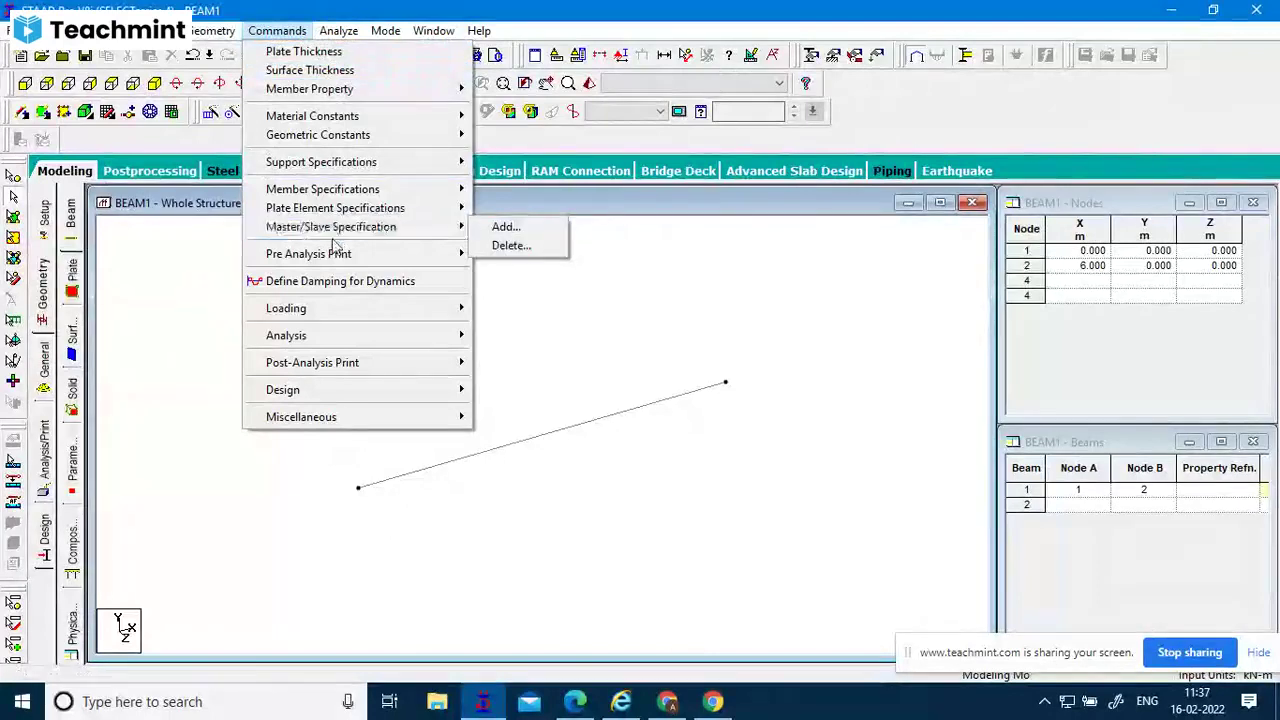
Examine the loading commands, including the vehicle, time history, wind, snow, reference, seismic and pushover load definitions.
{"action": "mouse_move", "coordinate": [367, 318]}
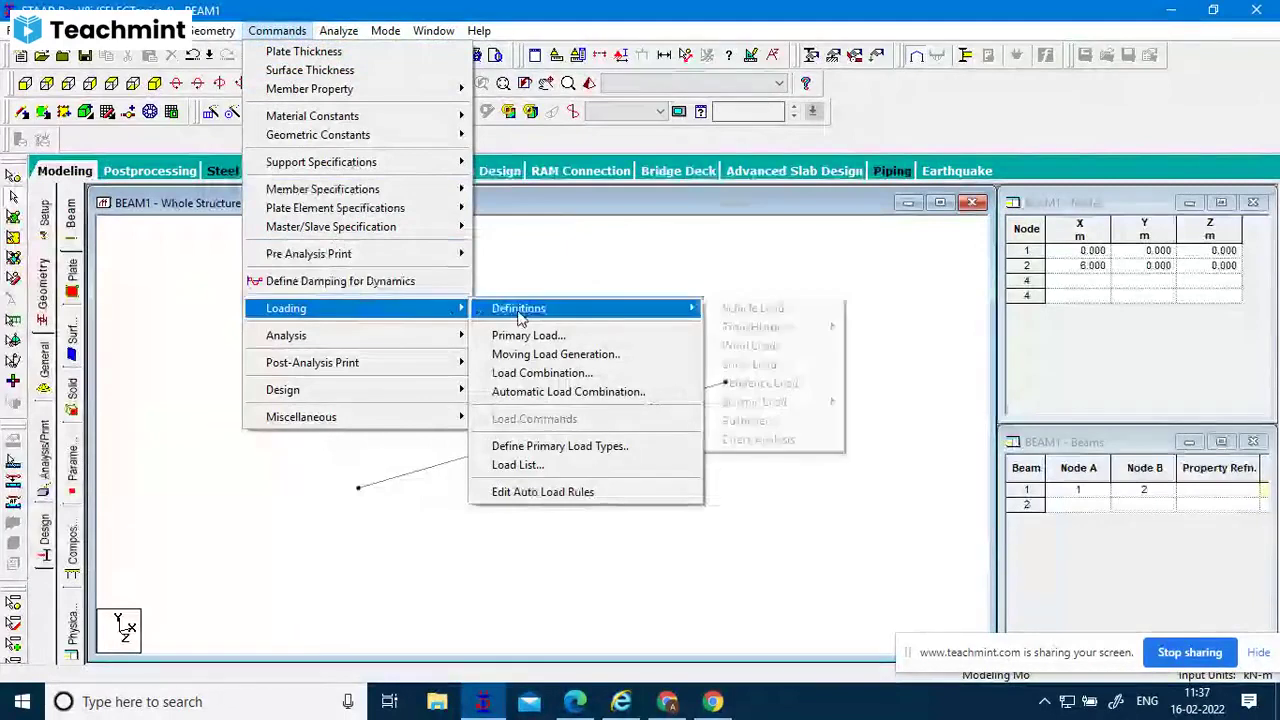
{"action": "left_click", "coordinate": [676, 320]}
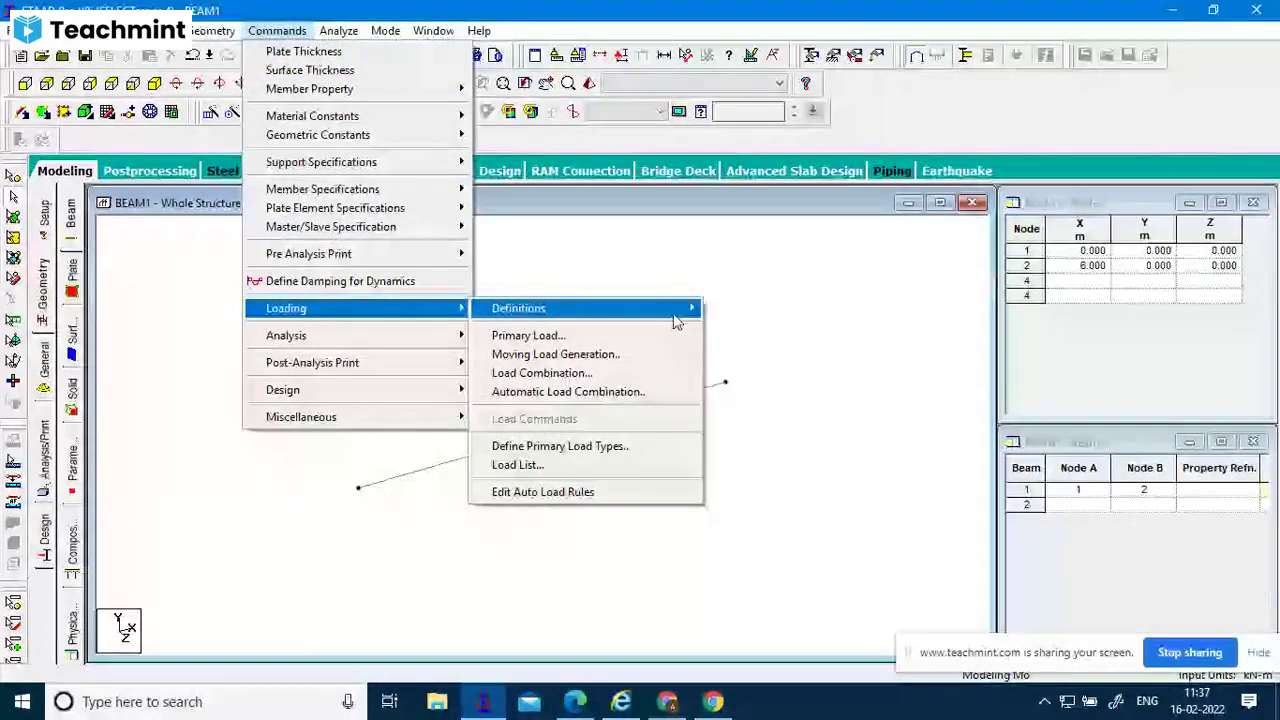
{"action": "left_click", "coordinate": [676, 320]}
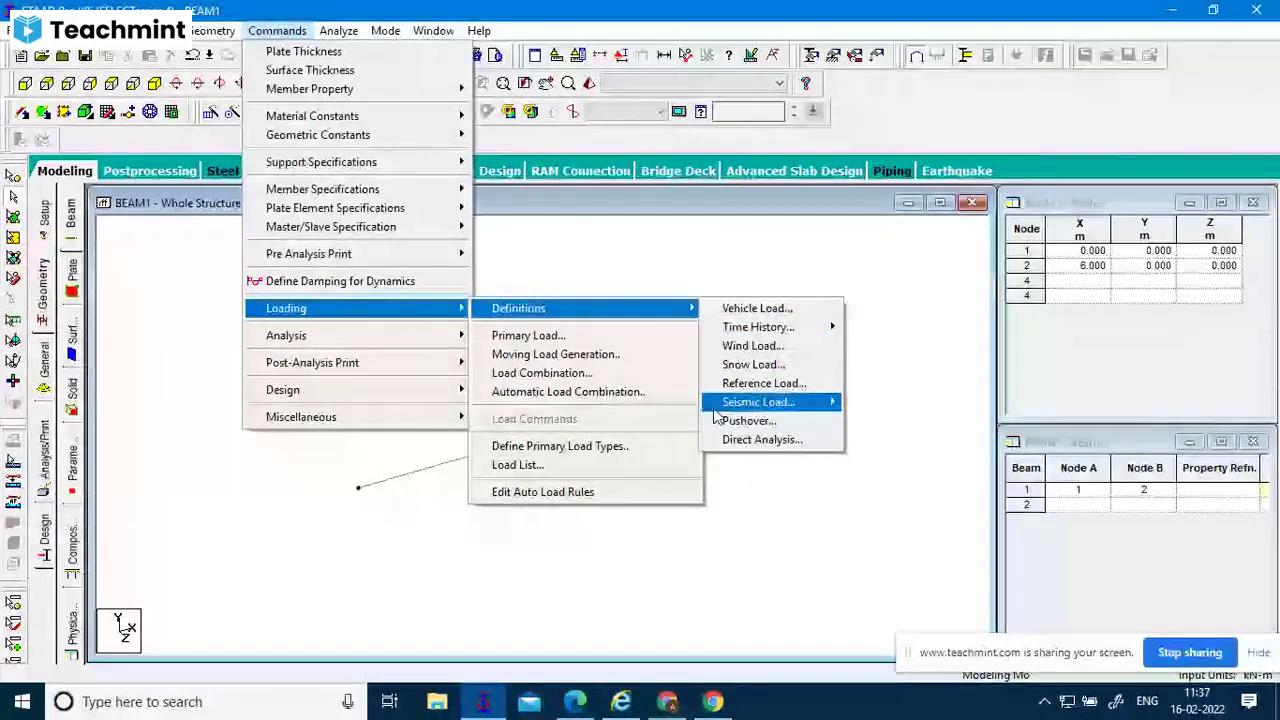
{"action": "mouse_move", "coordinate": [714, 410]}
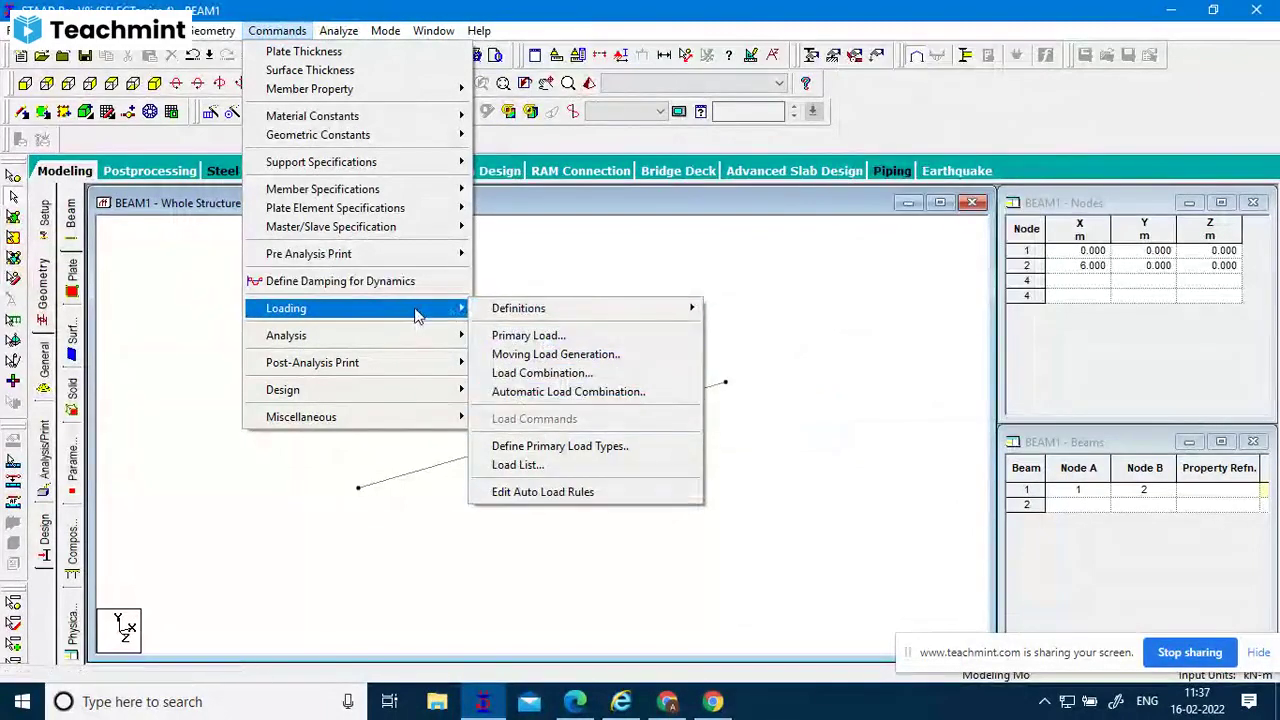
Examine the commands for analysis types, post-analysis printing, aluminum, concrete, steel and timber design, and miscellaneous settings.
{"action": "mouse_move", "coordinate": [421, 337]}
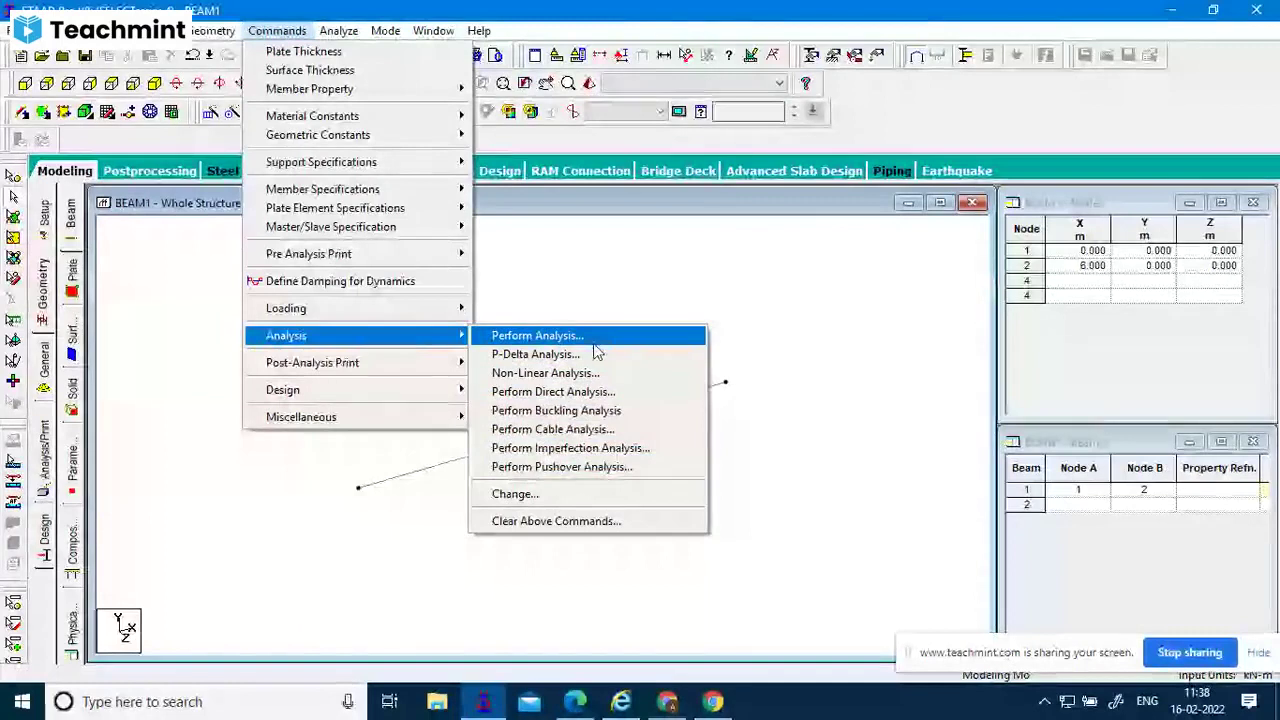
{"action": "mouse_move", "coordinate": [385, 373]}
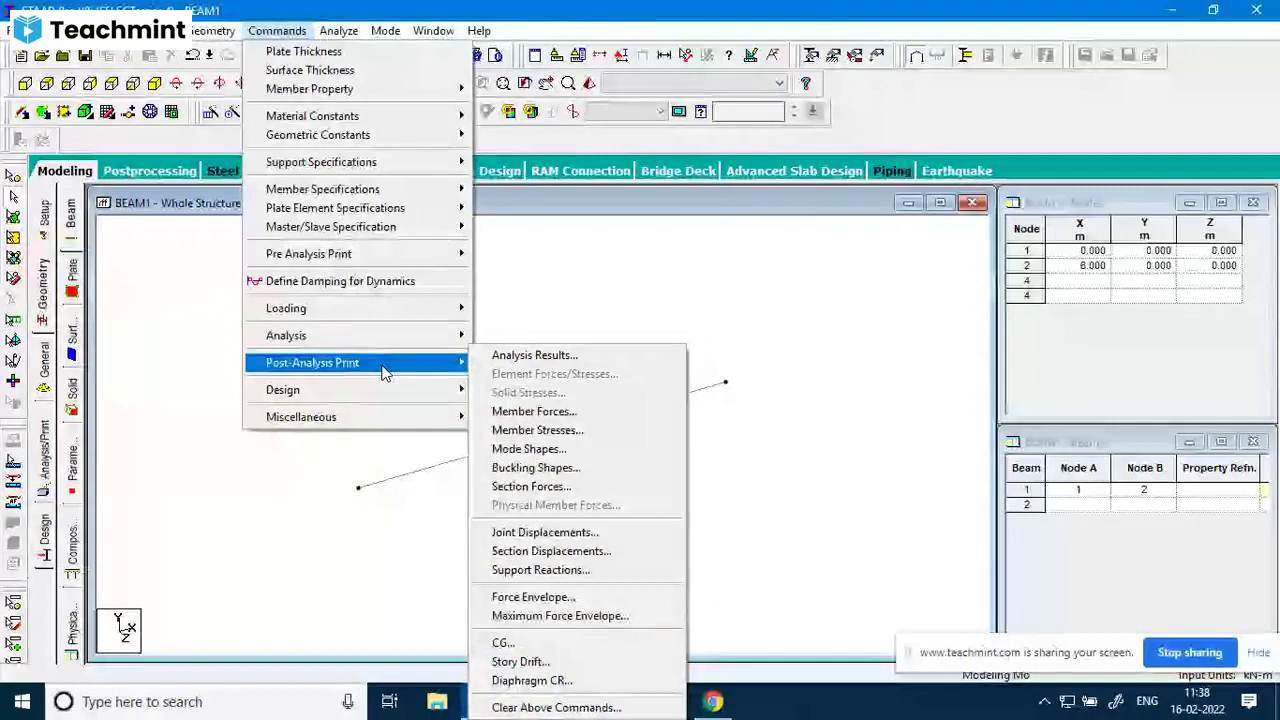
{"action": "left_click", "coordinate": [459, 368]}
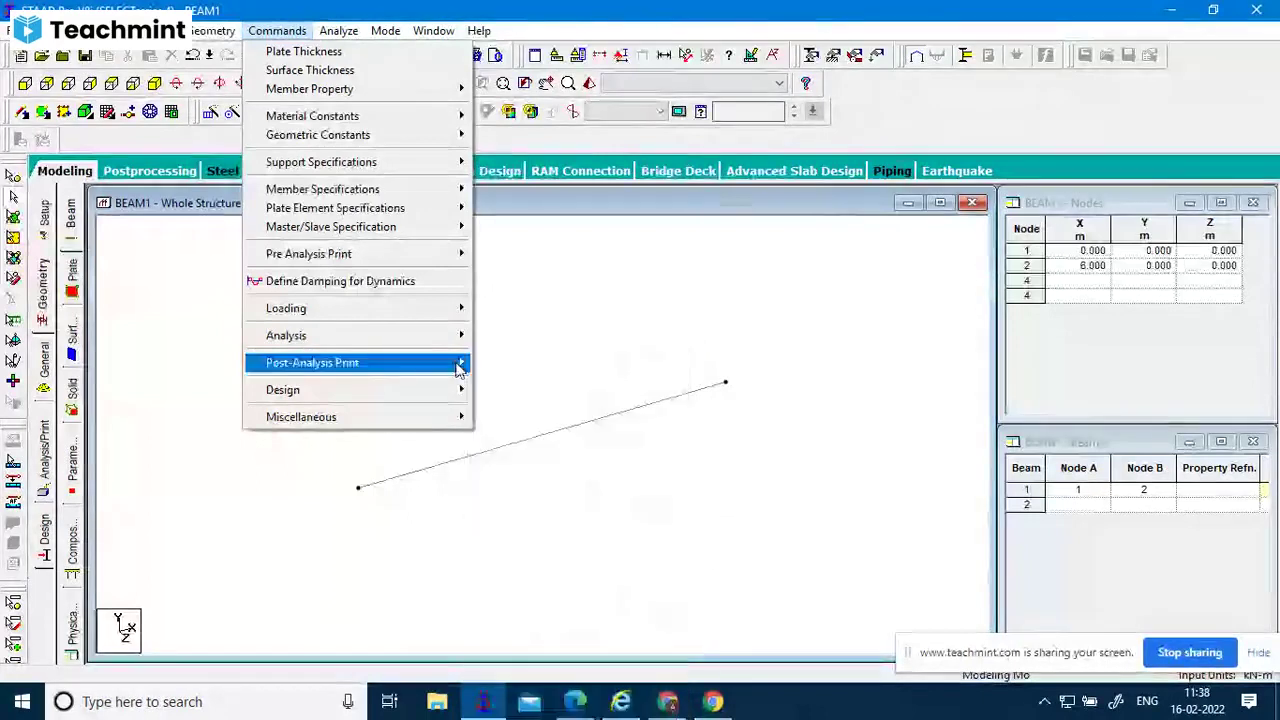
{"action": "left_click", "coordinate": [458, 368]}
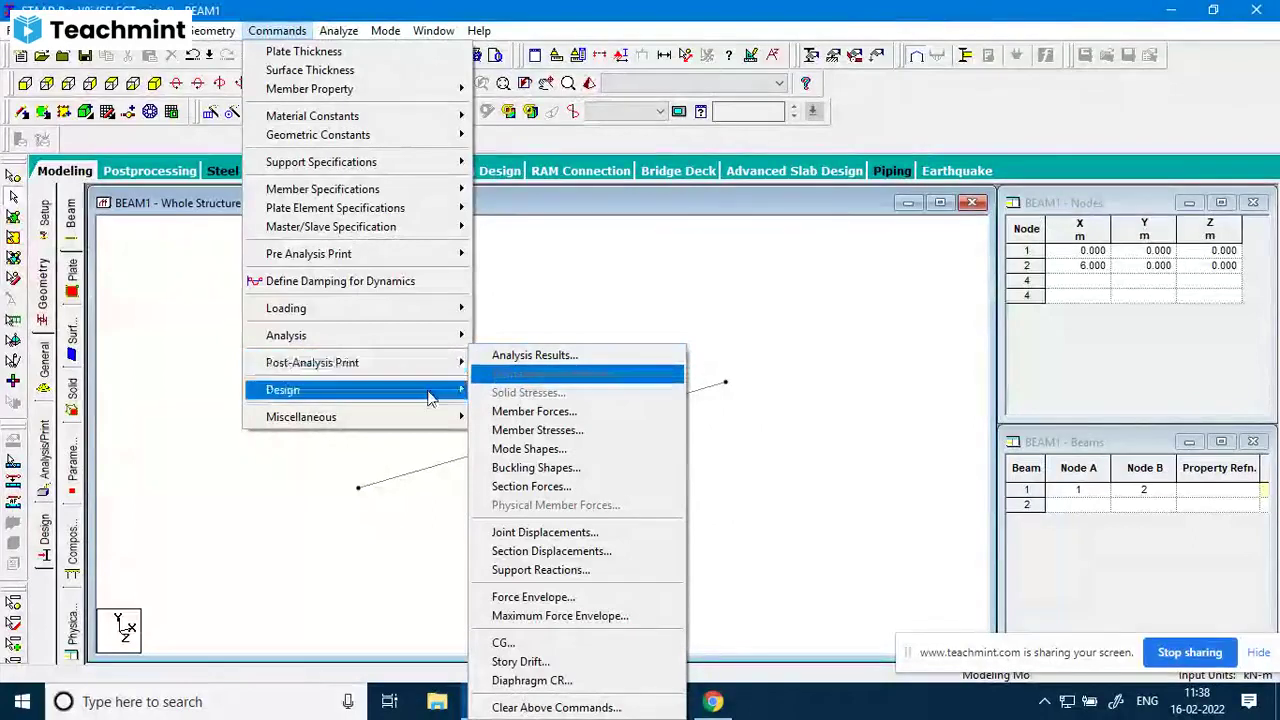
{"action": "mouse_move", "coordinate": [432, 395]}
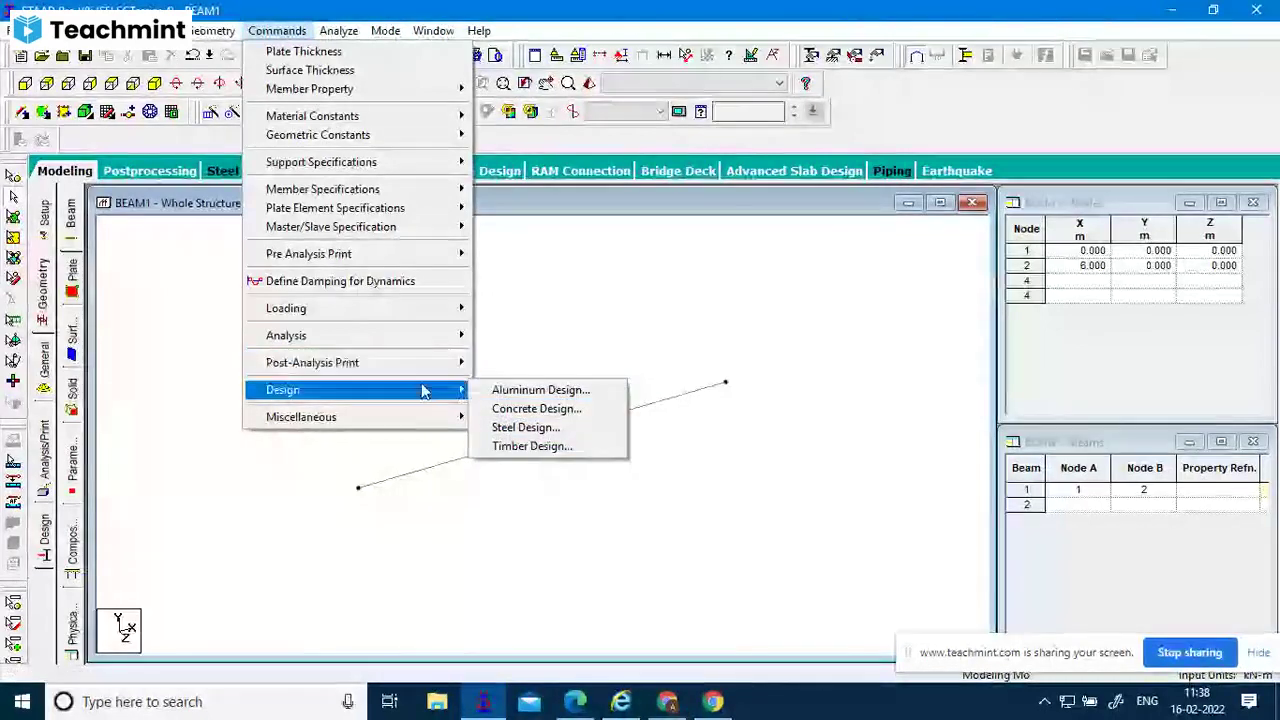
{"action": "mouse_move", "coordinate": [432, 425]}
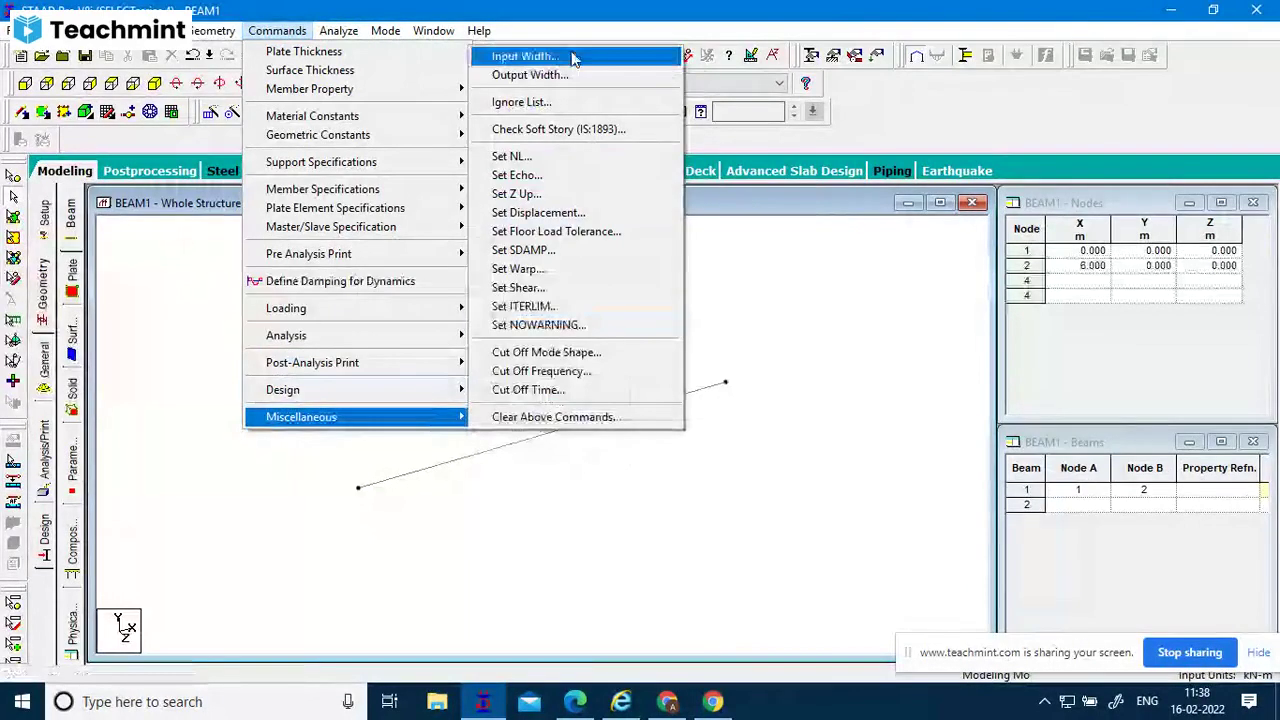
{"action": "left_click", "coordinate": [385, 30]}
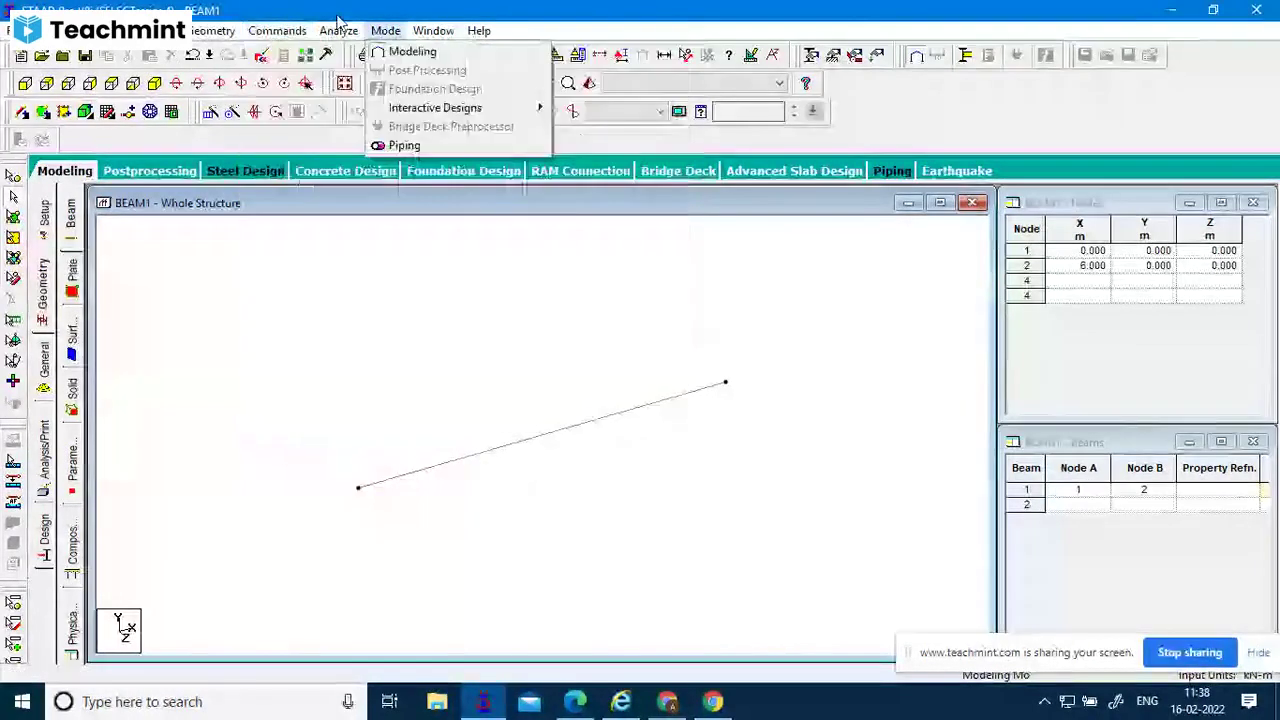
{"action": "mouse_move", "coordinate": [290, 34]}
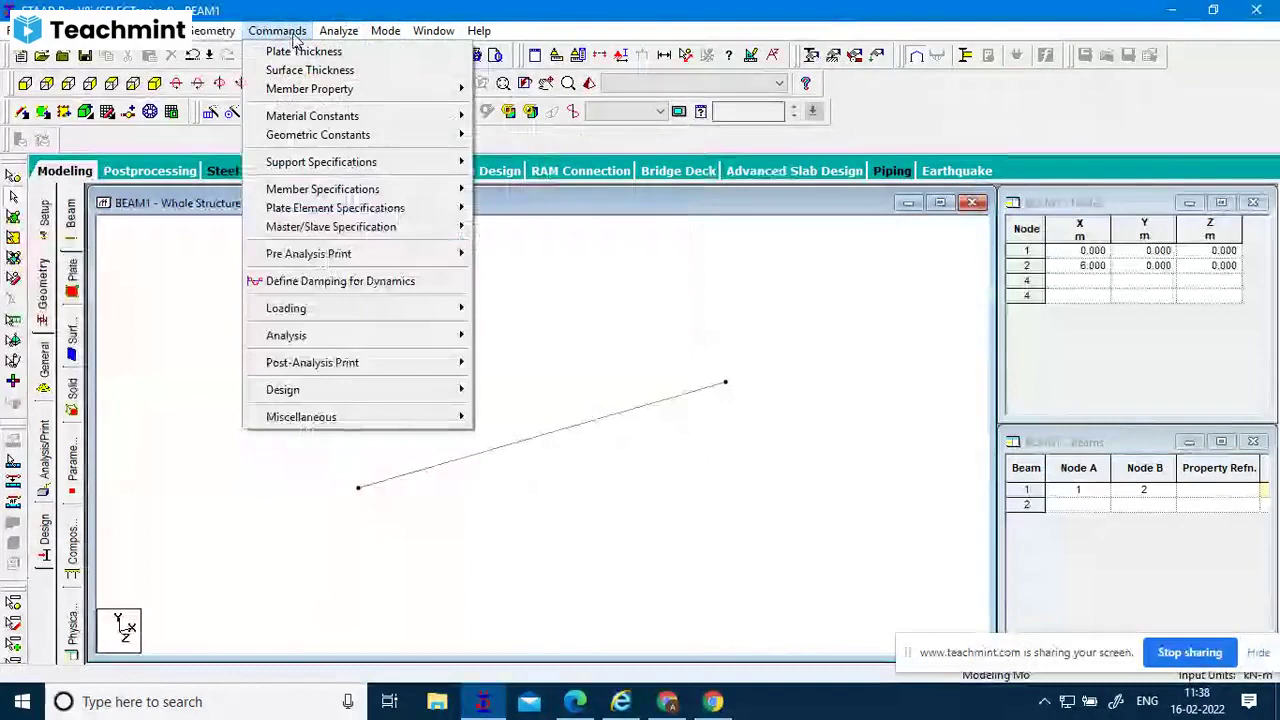
Examine the Run Analysis command and the available modes, including Interactive Designs, and choose Modeling mode.
{"action": "mouse_move", "coordinate": [346, 38]}
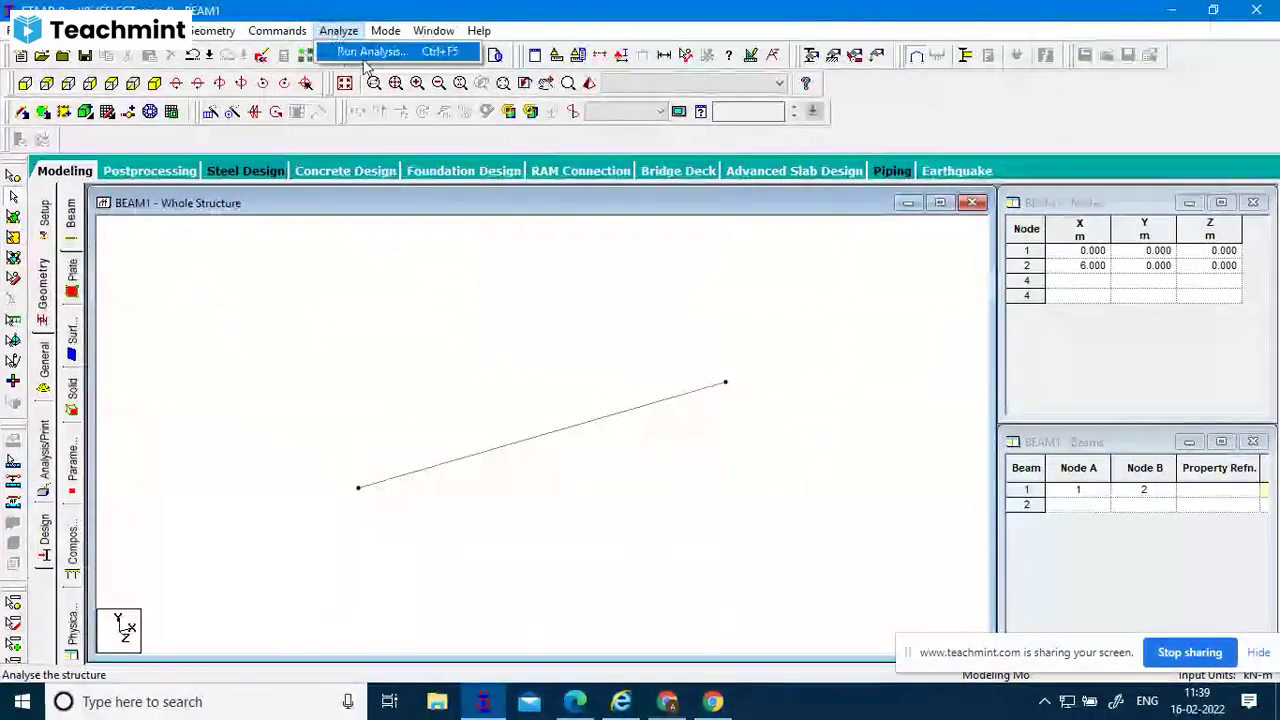
{"action": "mouse_move", "coordinate": [390, 32]}
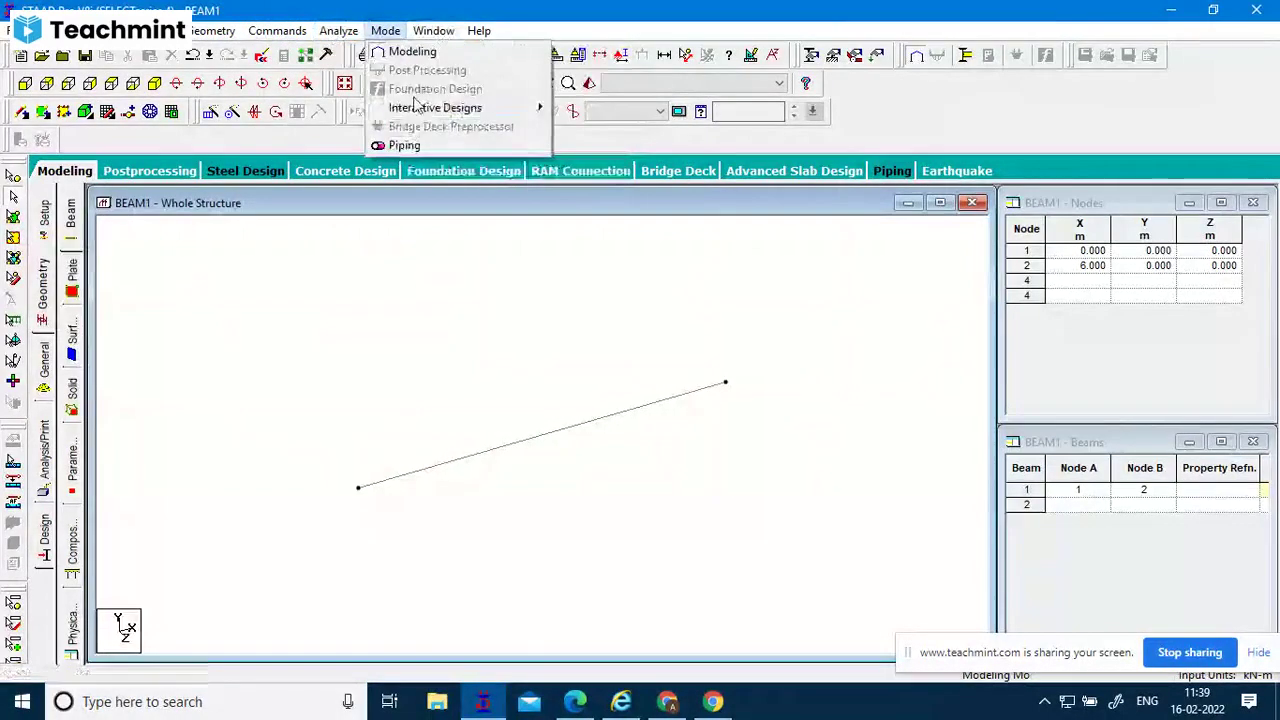
{"action": "mouse_move", "coordinate": [450, 110]}
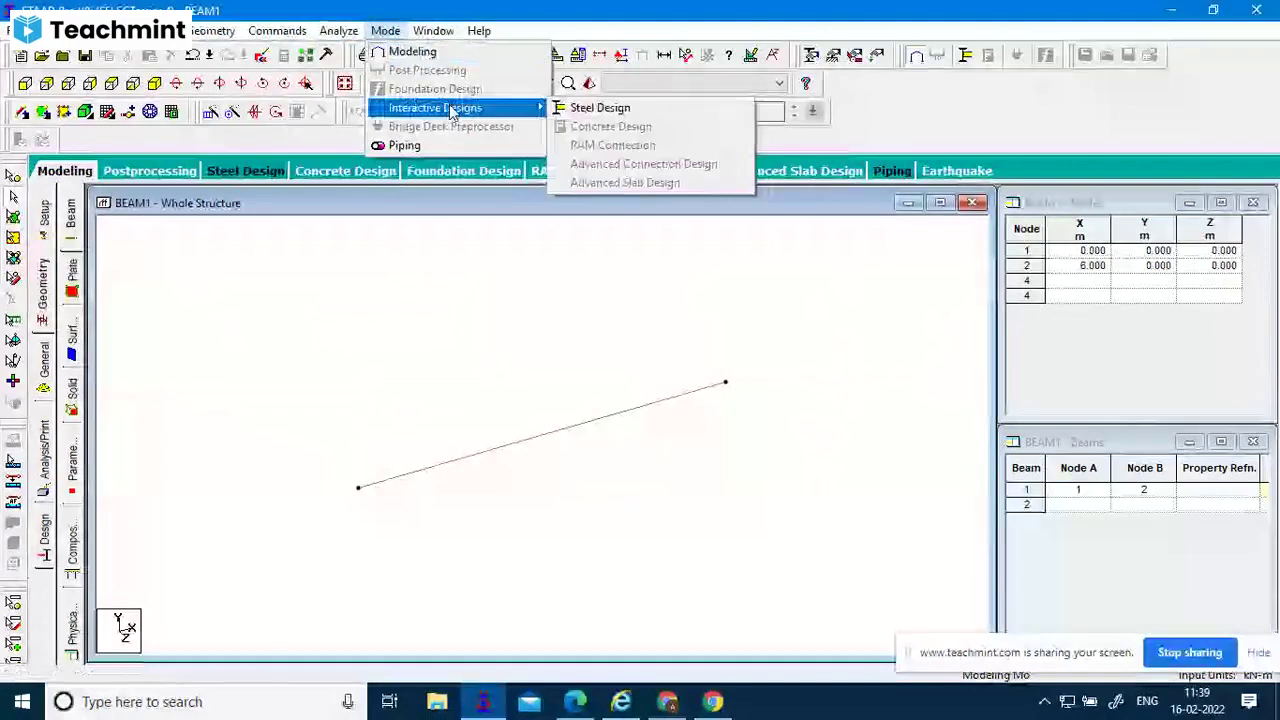
{"action": "left_click", "coordinate": [412, 51]}
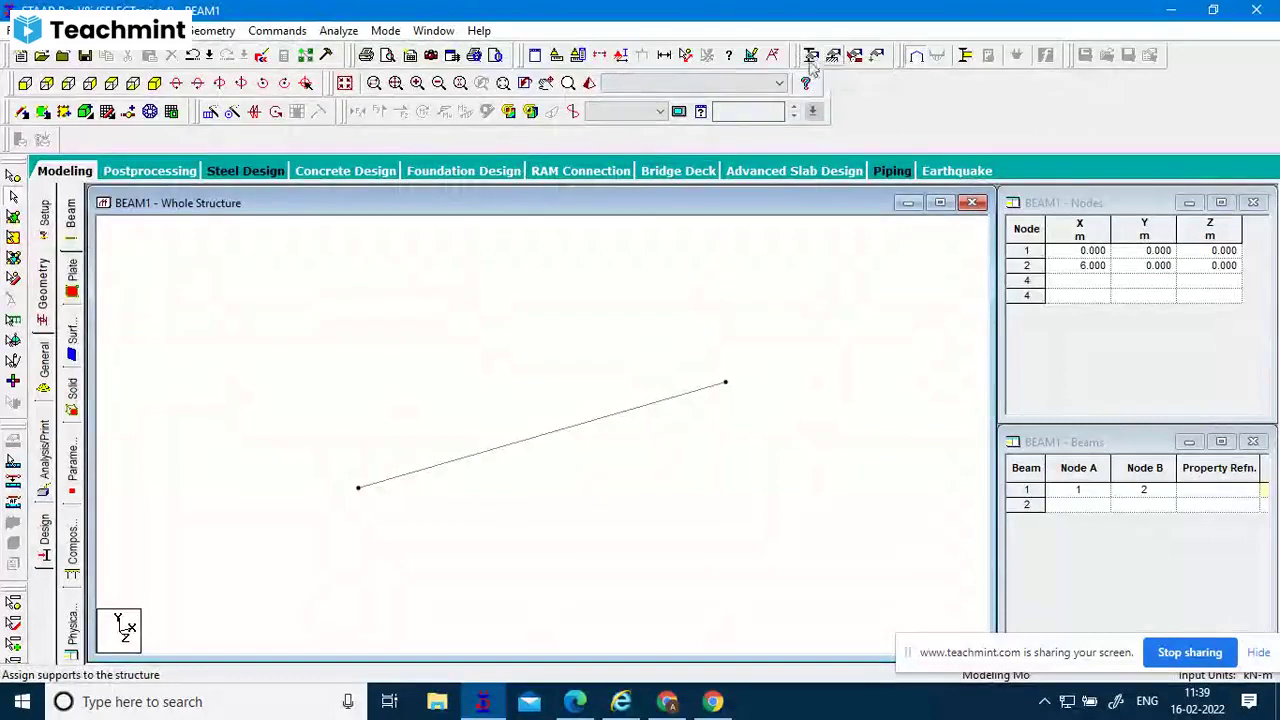
{"action": "left_click", "coordinate": [305, 33]}
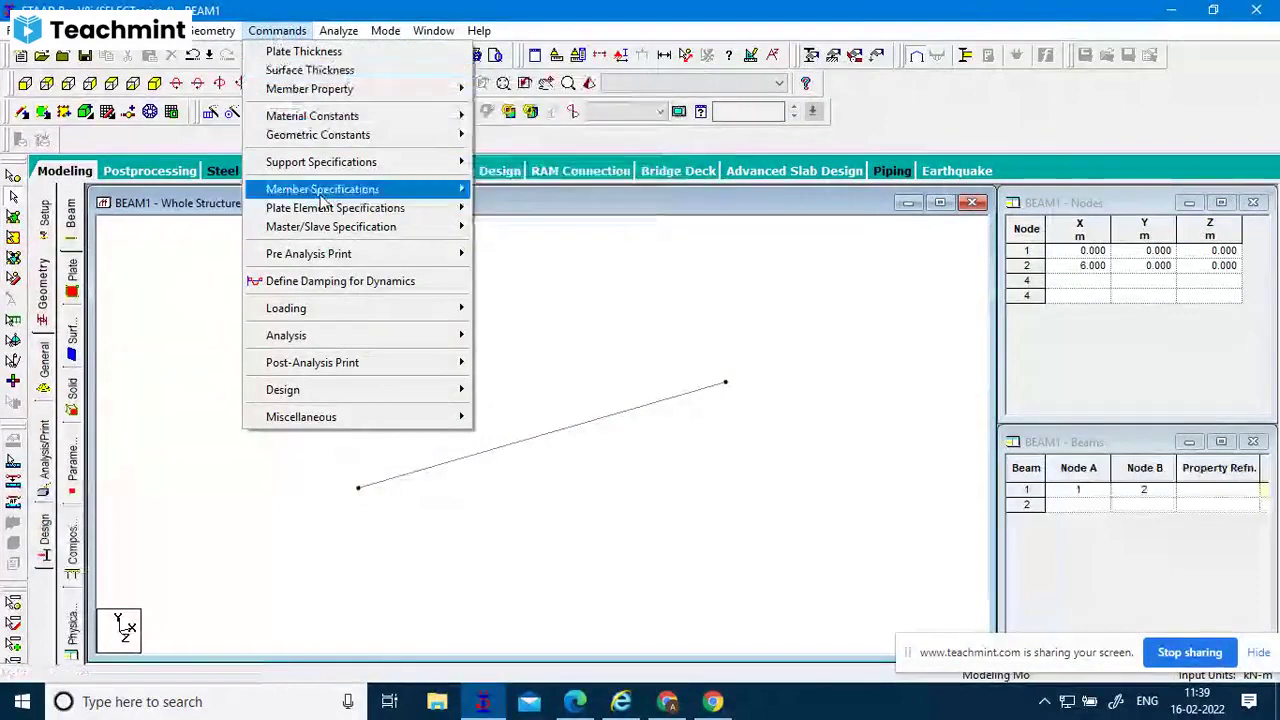
{"action": "left_click", "coordinate": [815, 70]}
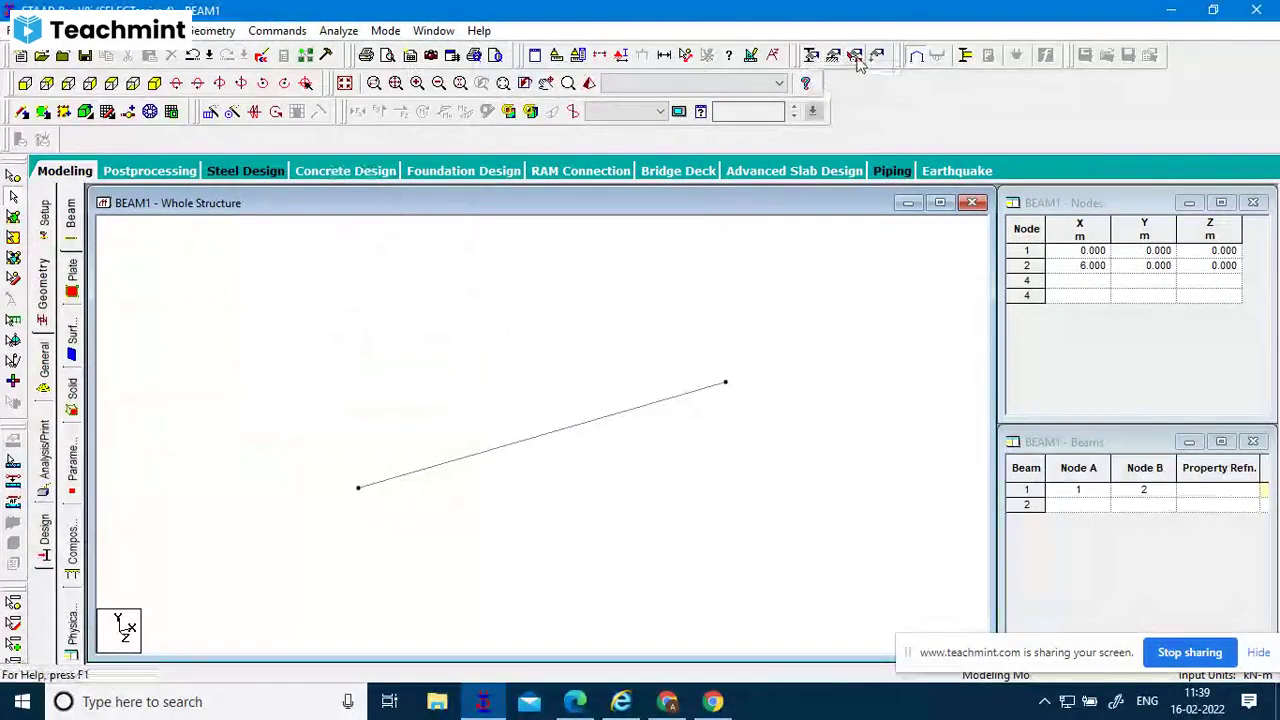
{"action": "left_click", "coordinate": [857, 57]}
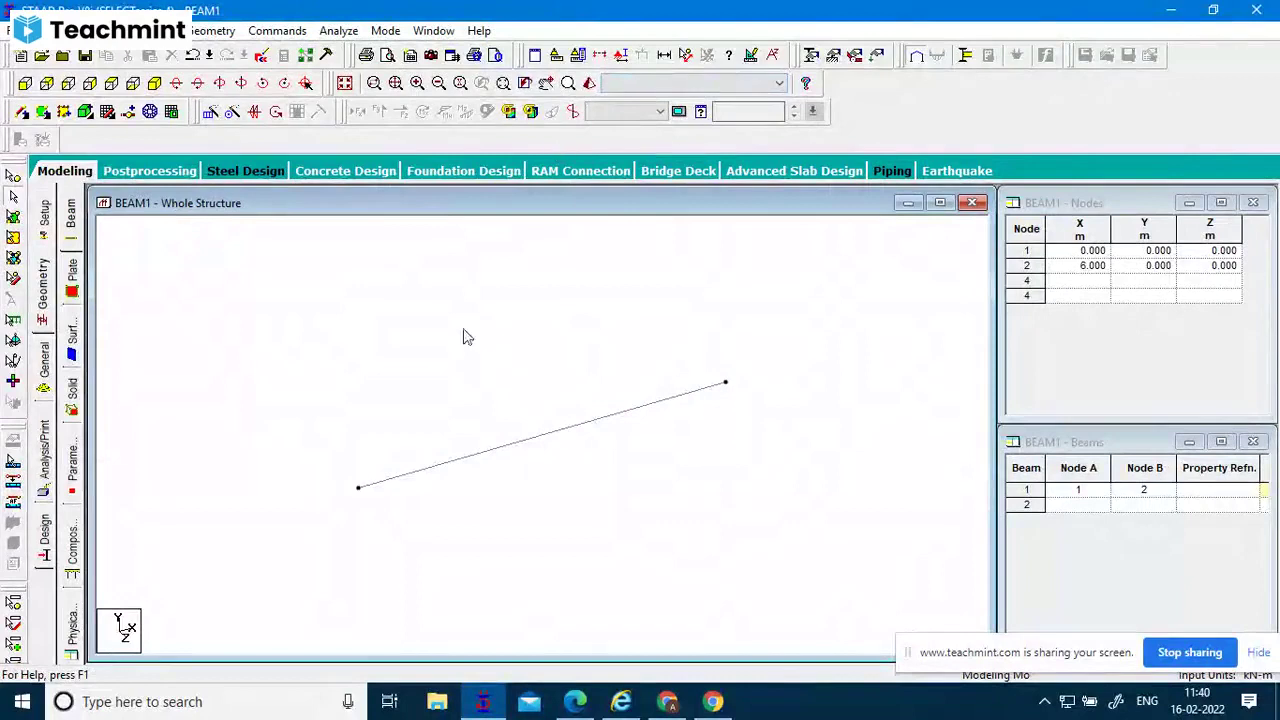
{"action": "left_click", "coordinate": [156, 173]}
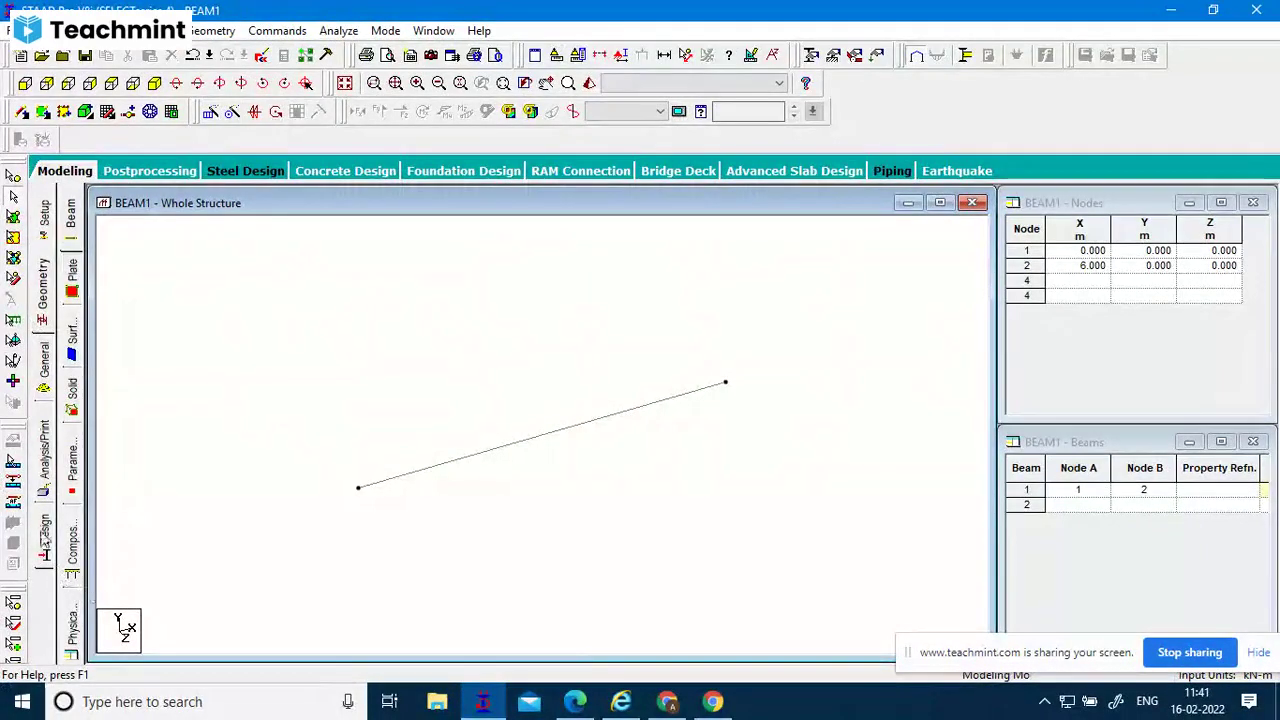
{"action": "left_click", "coordinate": [42, 497]}
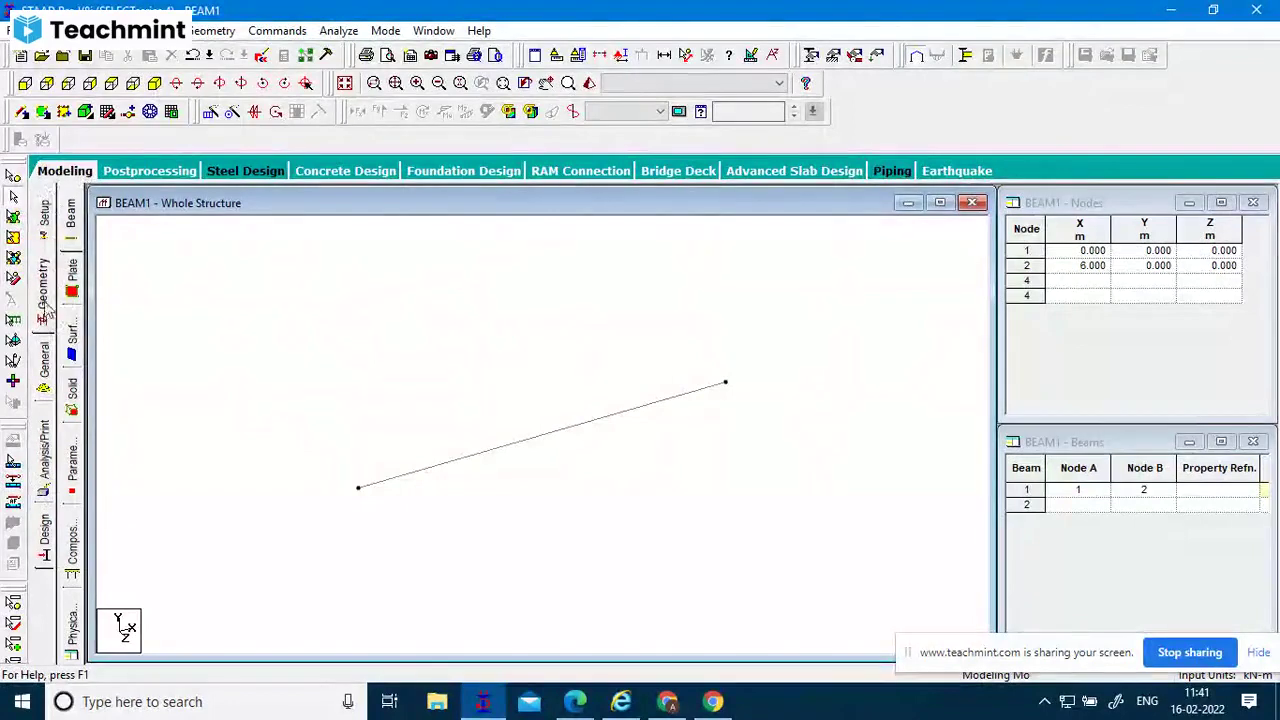
Open the material definitions for the whole structure and select CONCRETE among the isotropic materials.
{"action": "left_click", "coordinate": [45, 368]}
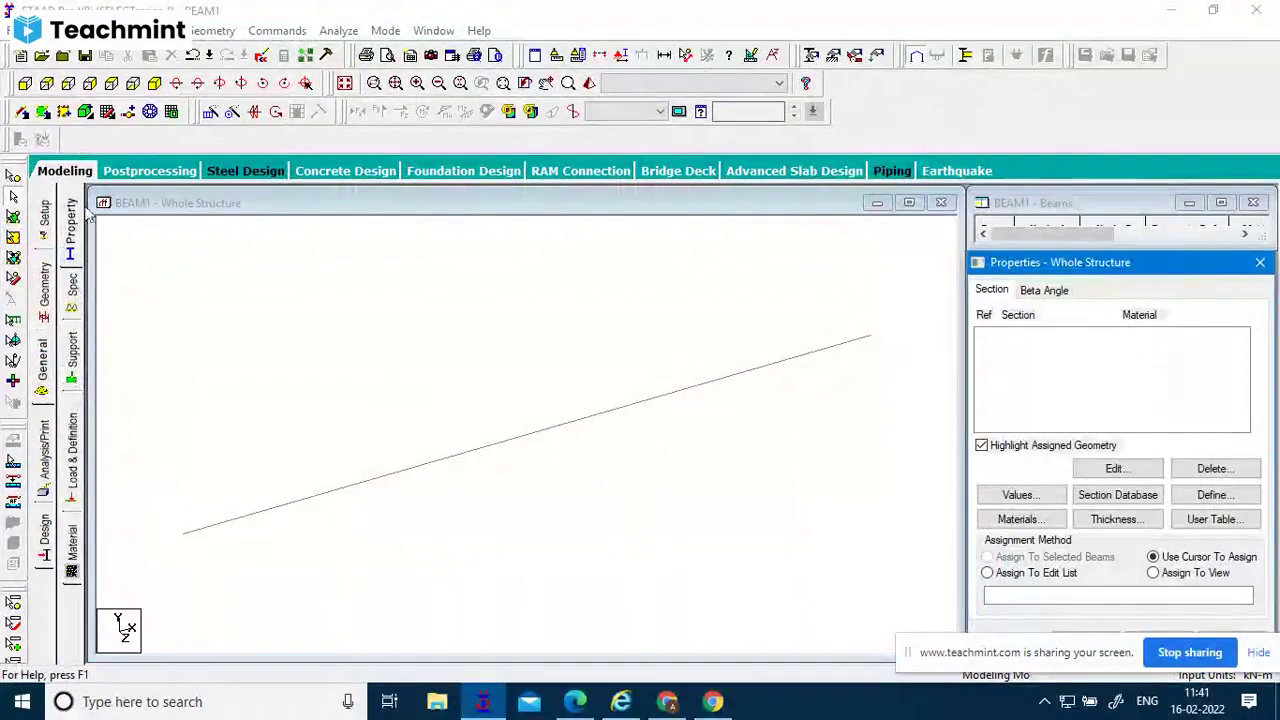
{"action": "left_click", "coordinate": [71, 552]}
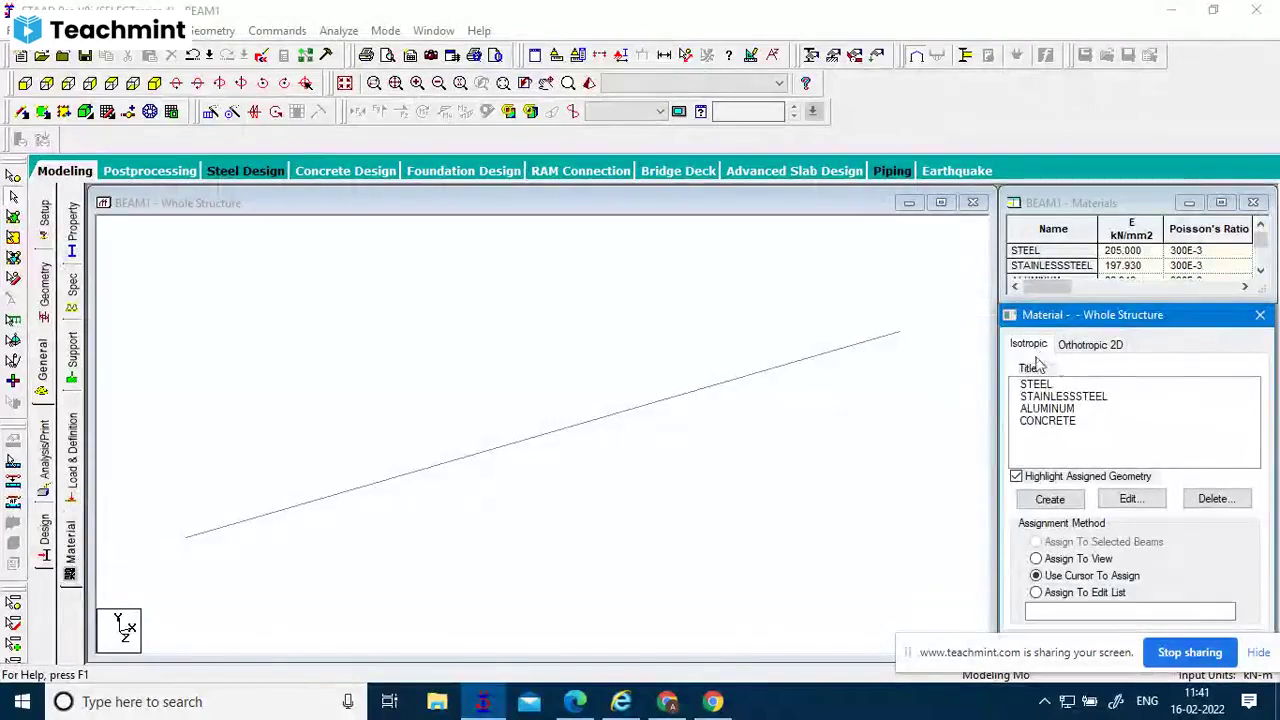
{"action": "left_click", "coordinate": [1045, 396]}
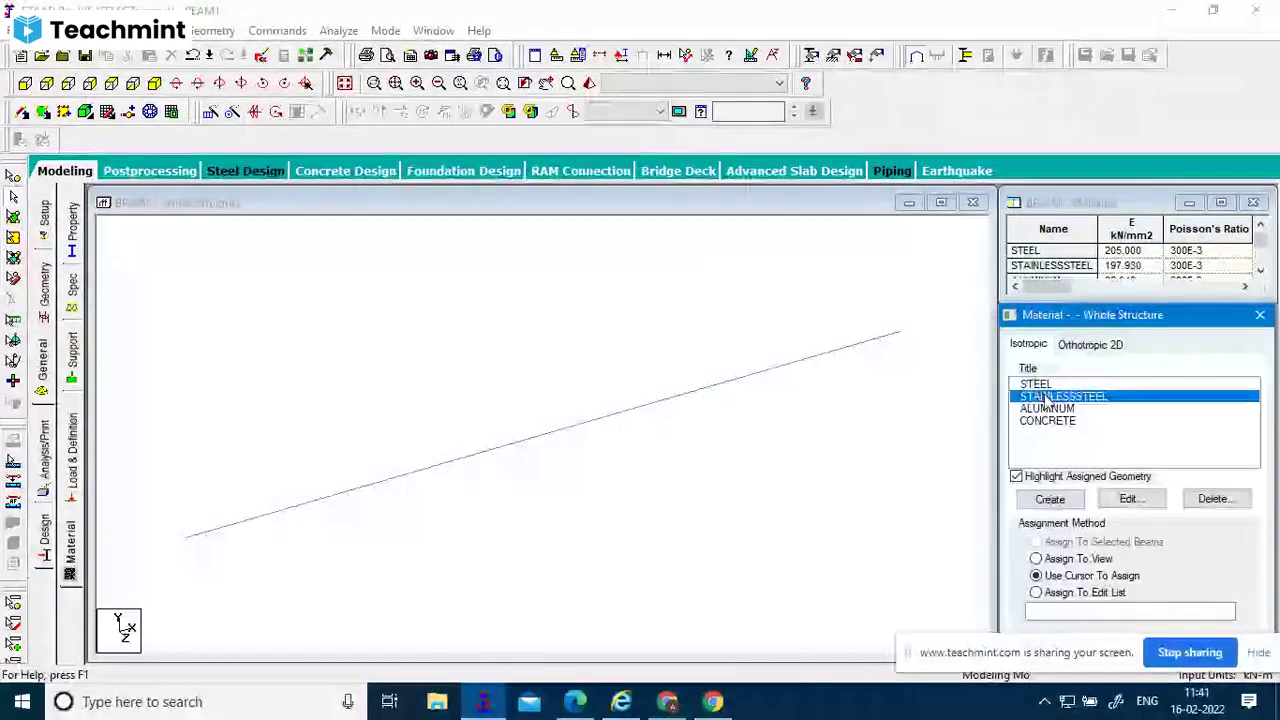
{"action": "left_click", "coordinate": [1048, 408]}
{"action": "left_click", "coordinate": [1056, 421]}
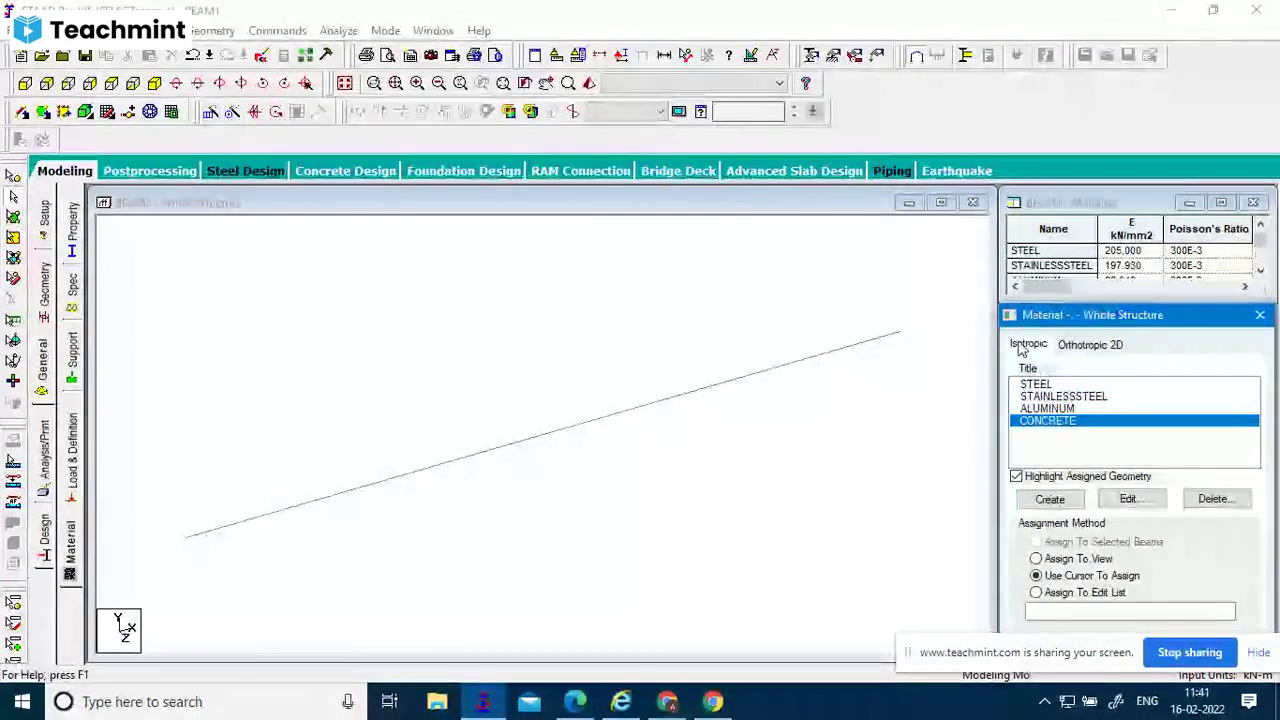
Review the isotropic material properties defined for CONCRETE and close them without making changes.
{"action": "left_click", "coordinate": [1128, 499]}
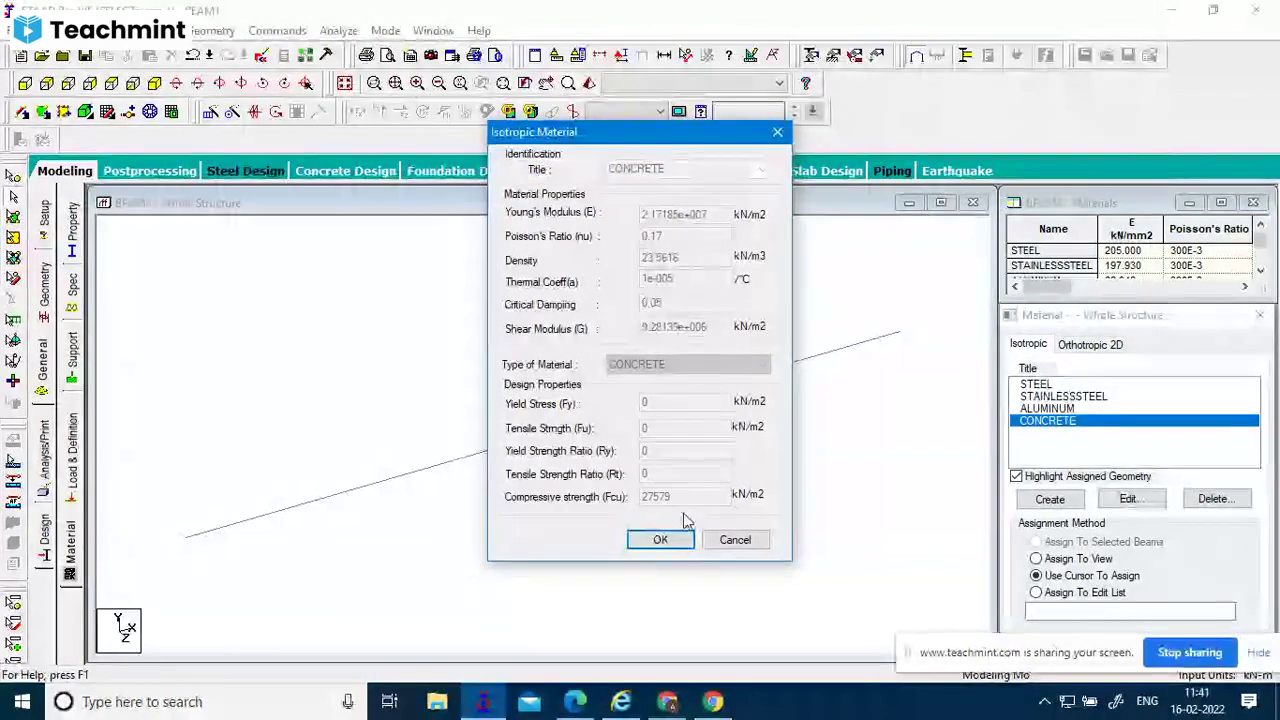
{"action": "left_click", "coordinate": [733, 540]}
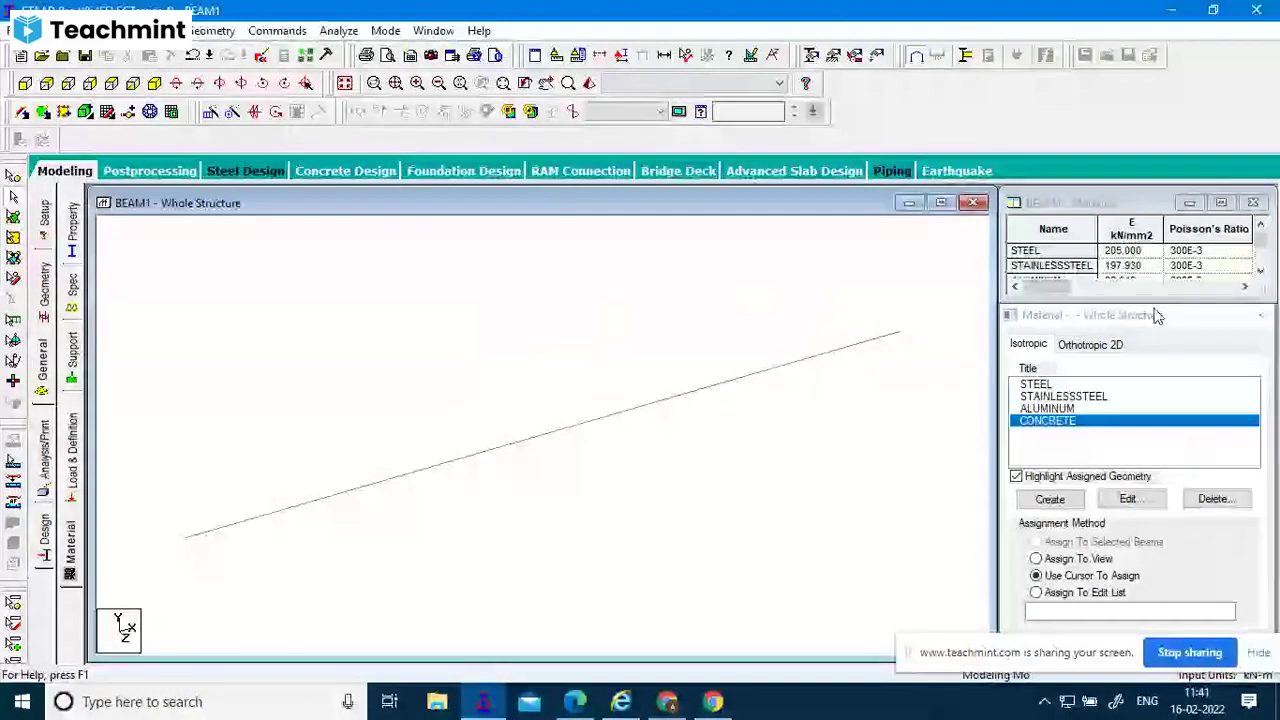
{"action": "left_click_drag", "start_coordinate": [1157, 315], "coordinate": [1160, 213]}
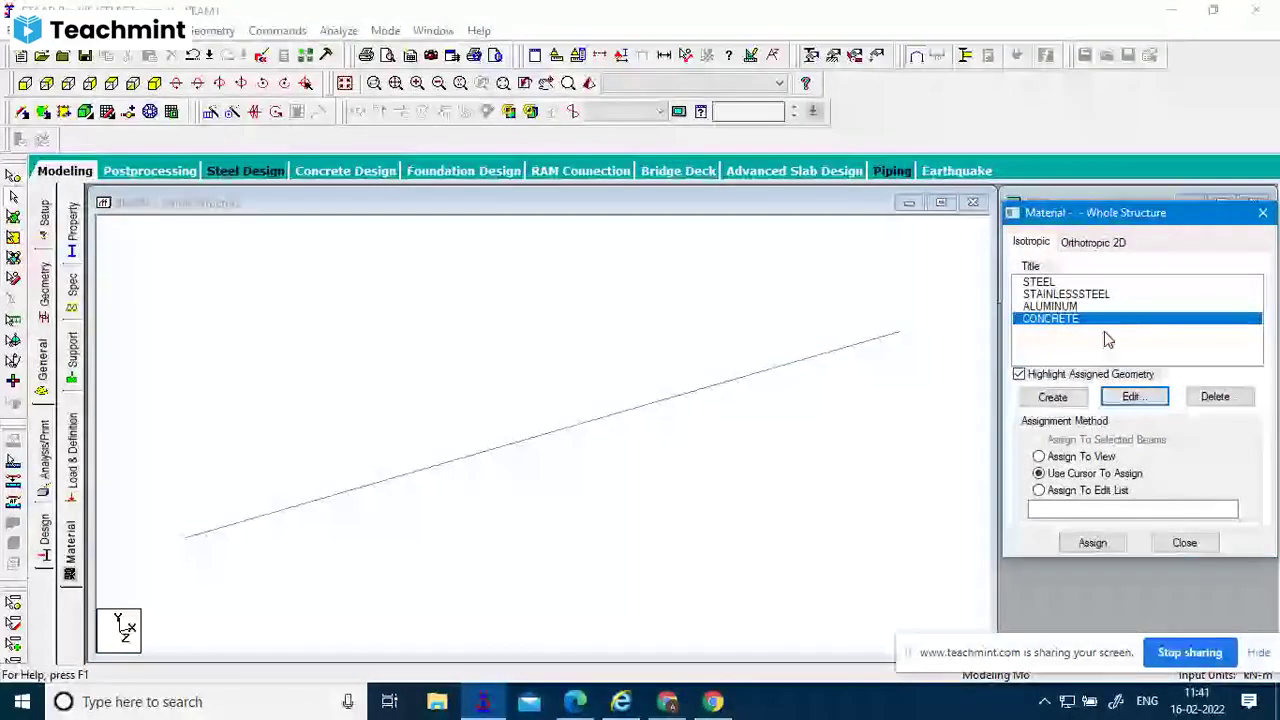
{"action": "left_click", "coordinate": [1131, 398]}
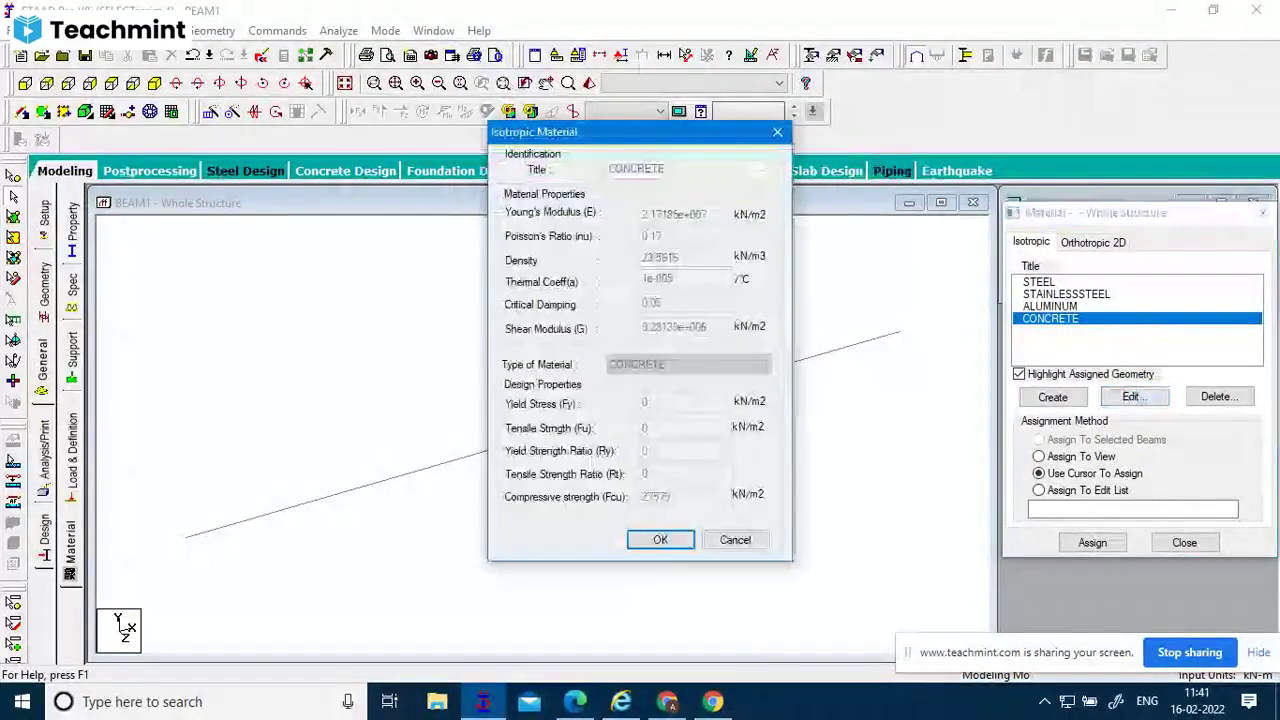
{"action": "left_click", "coordinate": [779, 134]}
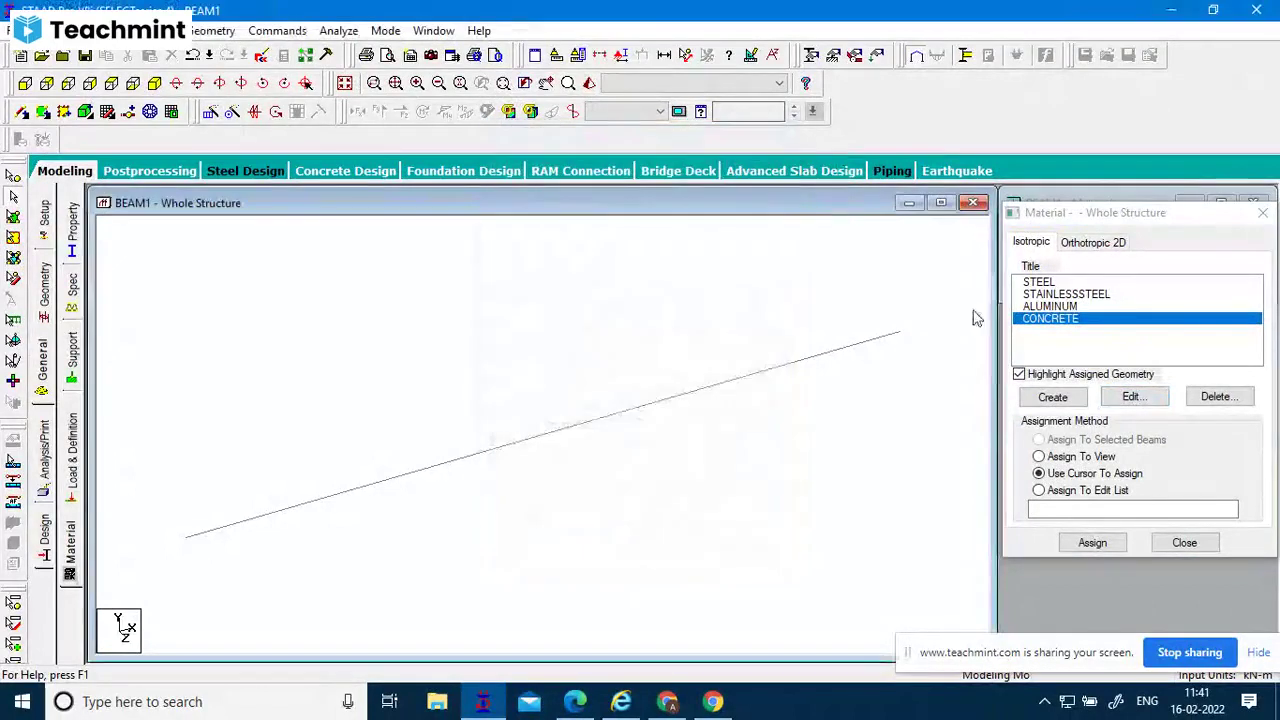
Uncover and maximize the Materials table, and examine the elastic, density, thermal and strength properties of all four materials.
{"action": "left_click_drag", "start_coordinate": [1137, 218], "coordinate": [1109, 409]}
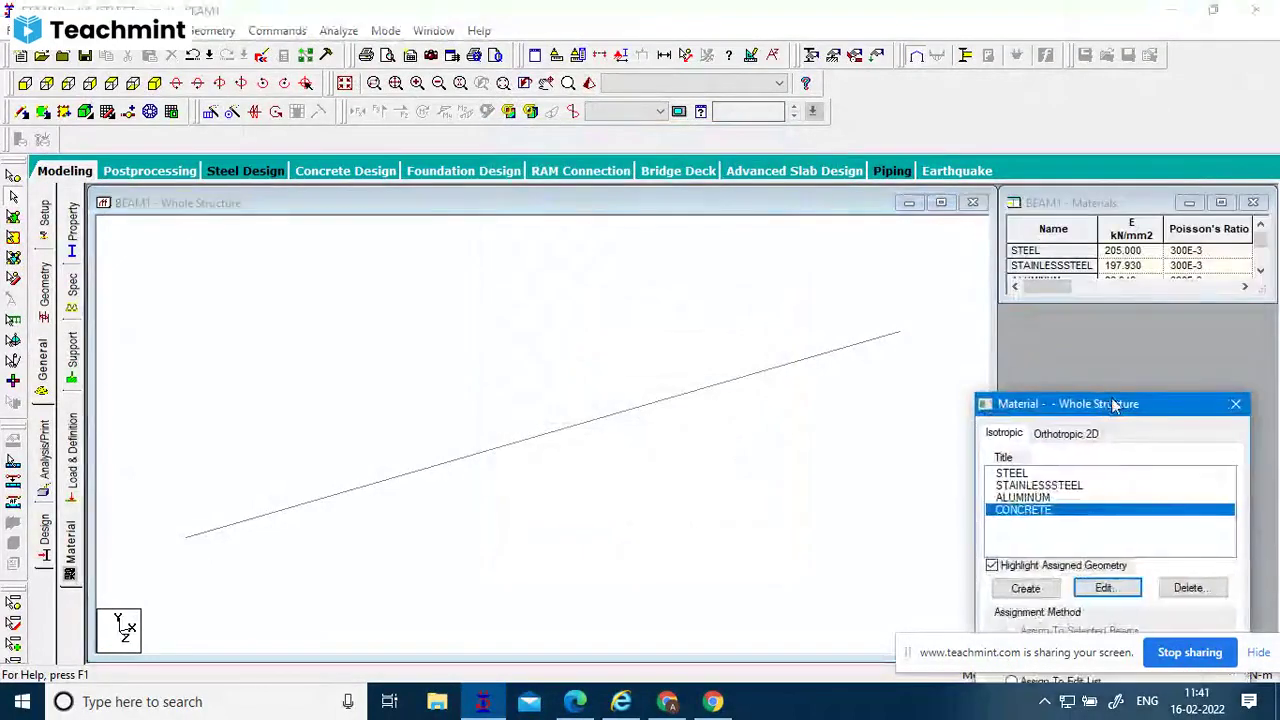
{"action": "left_click_drag", "start_coordinate": [1262, 292], "coordinate": [1268, 366]}
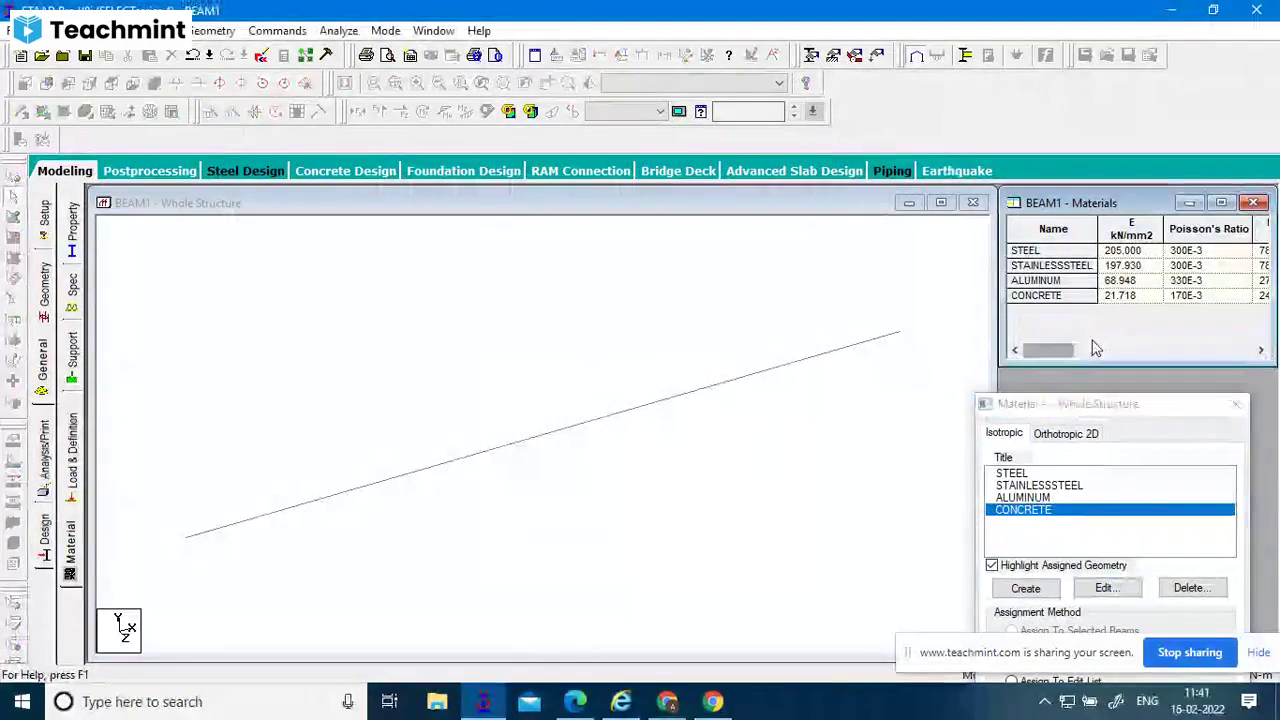
{"action": "left_click", "coordinate": [1222, 203]}
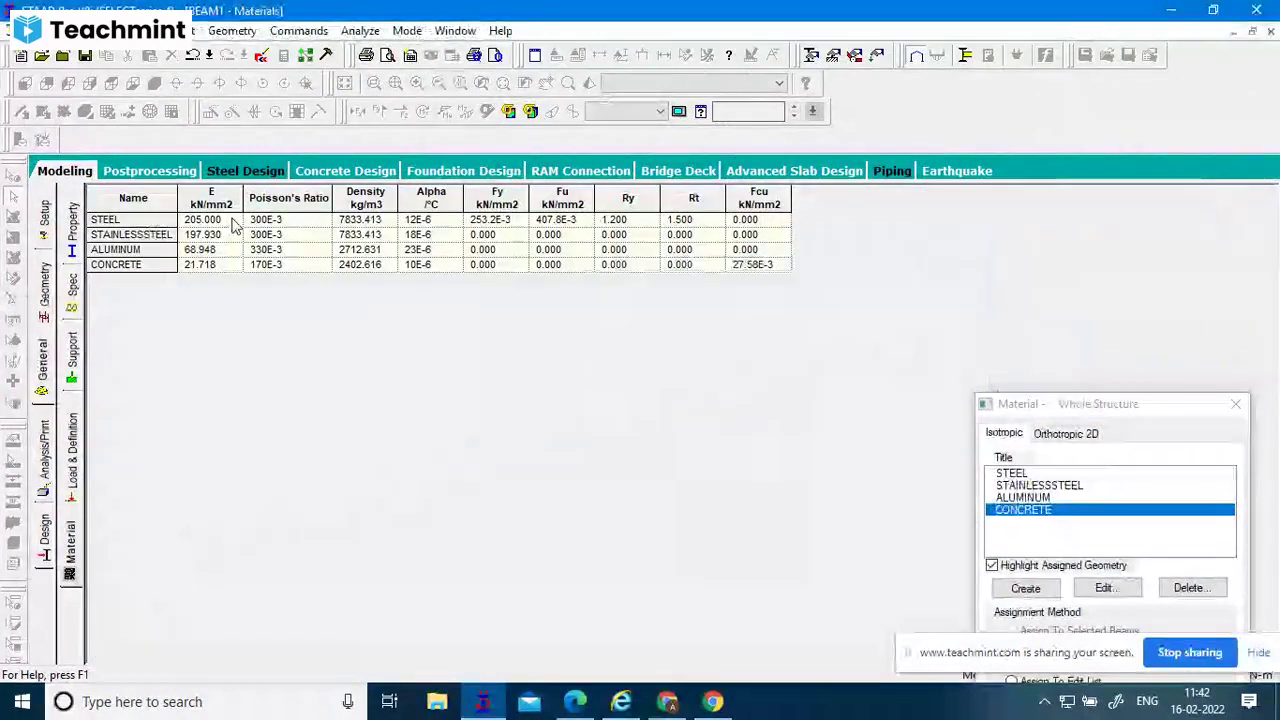
{"action": "left_click", "coordinate": [163, 250]}
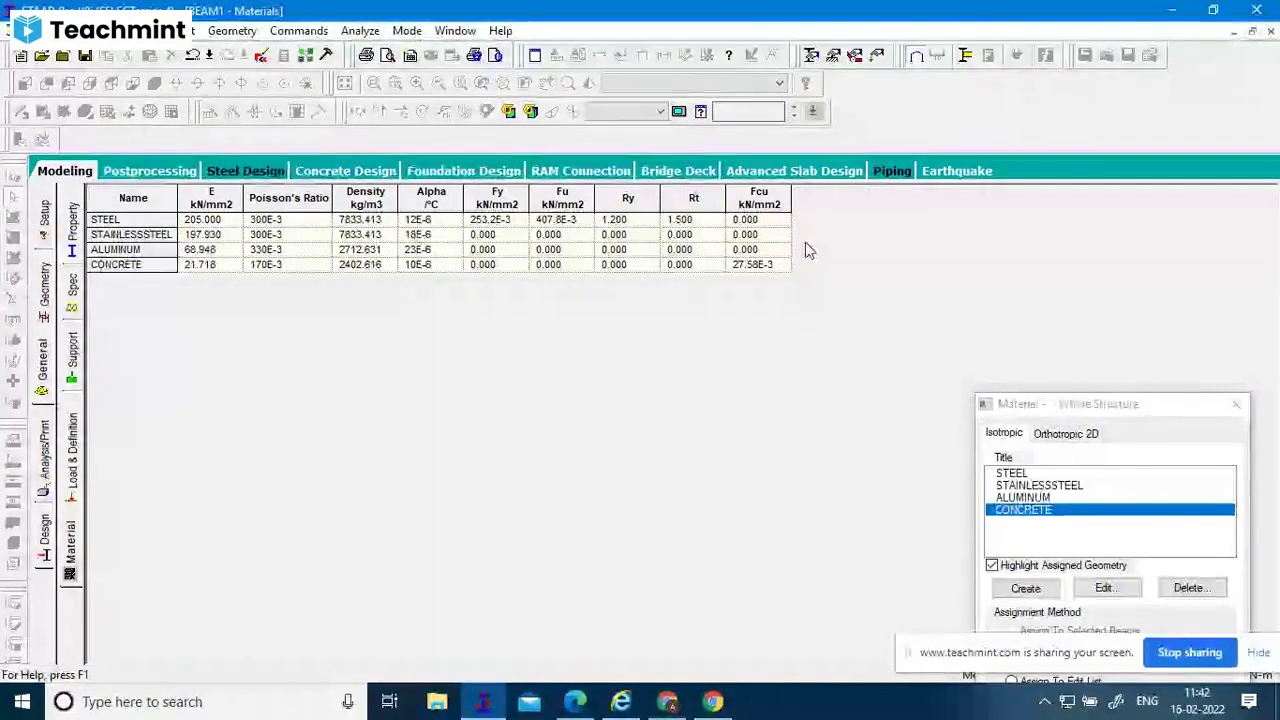
{"action": "left_click", "coordinate": [590, 240]}
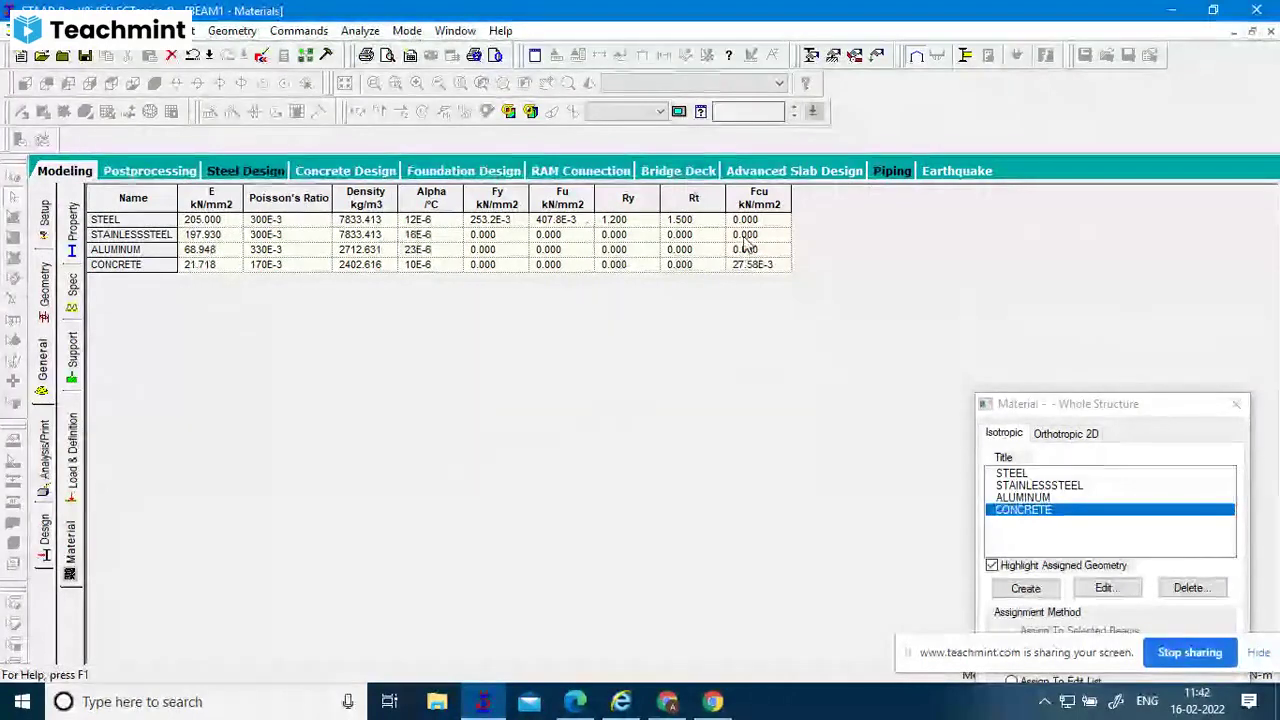
Close the Materials table and the whole-structure material definitions to return to the beam model view.
{"action": "left_click", "coordinate": [214, 277]}
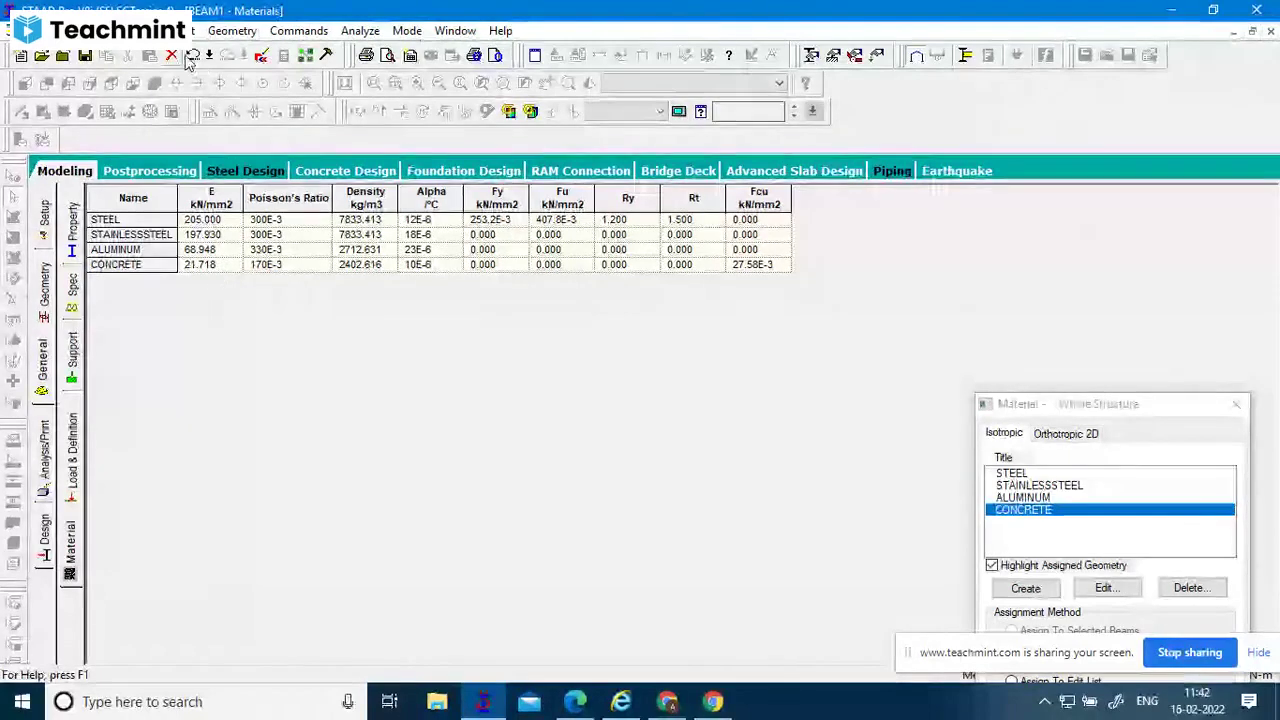
{"action": "left_click", "coordinate": [262, 60]}
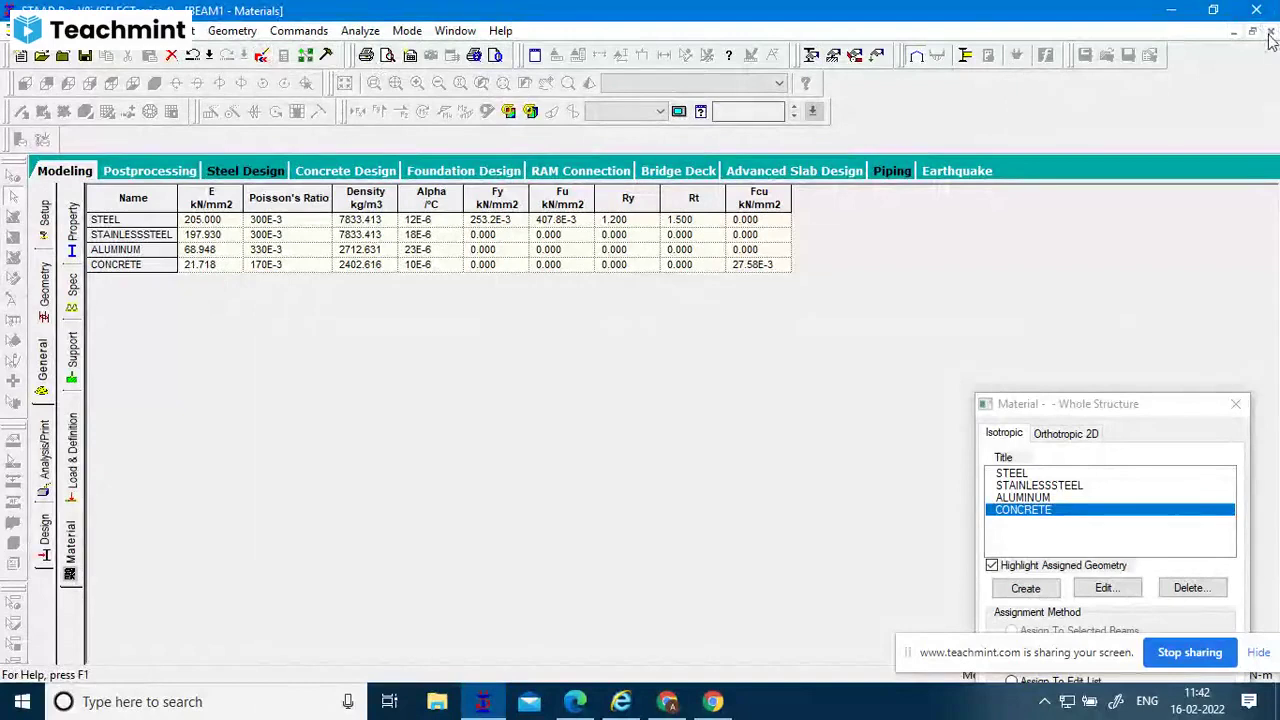
{"action": "left_click", "coordinate": [1270, 33]}
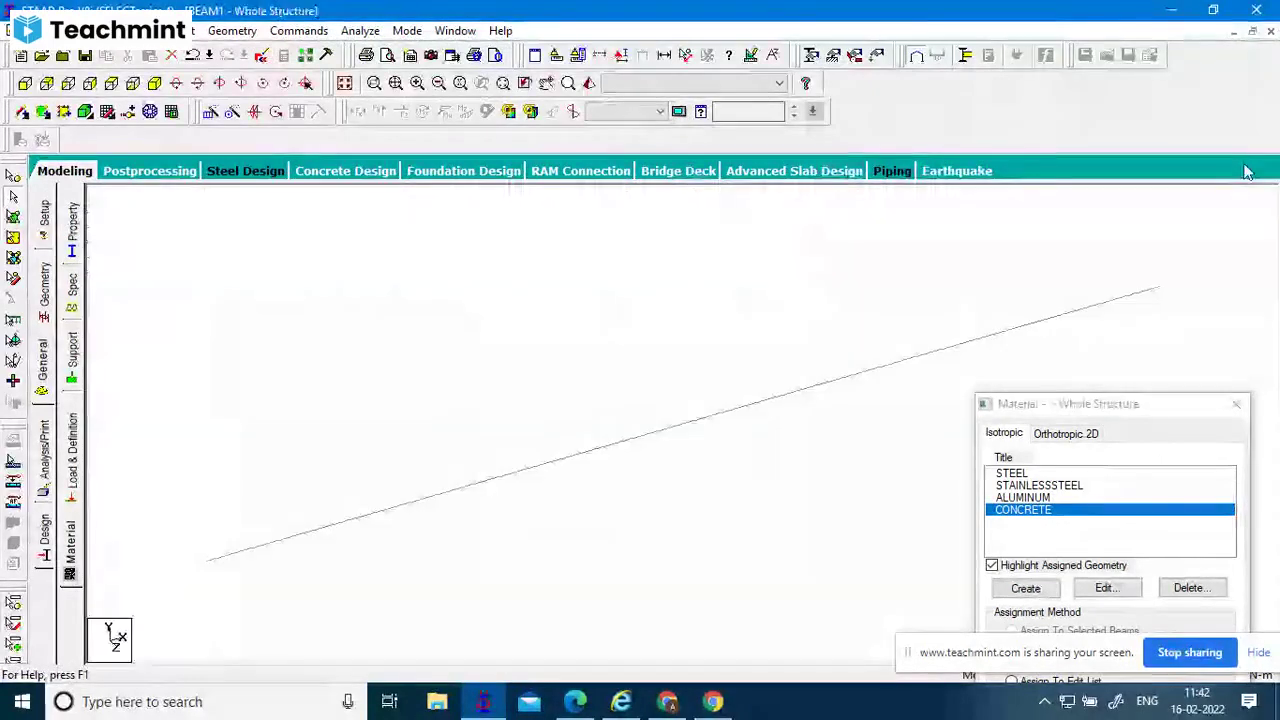
{"action": "left_click", "coordinate": [1190, 410]}
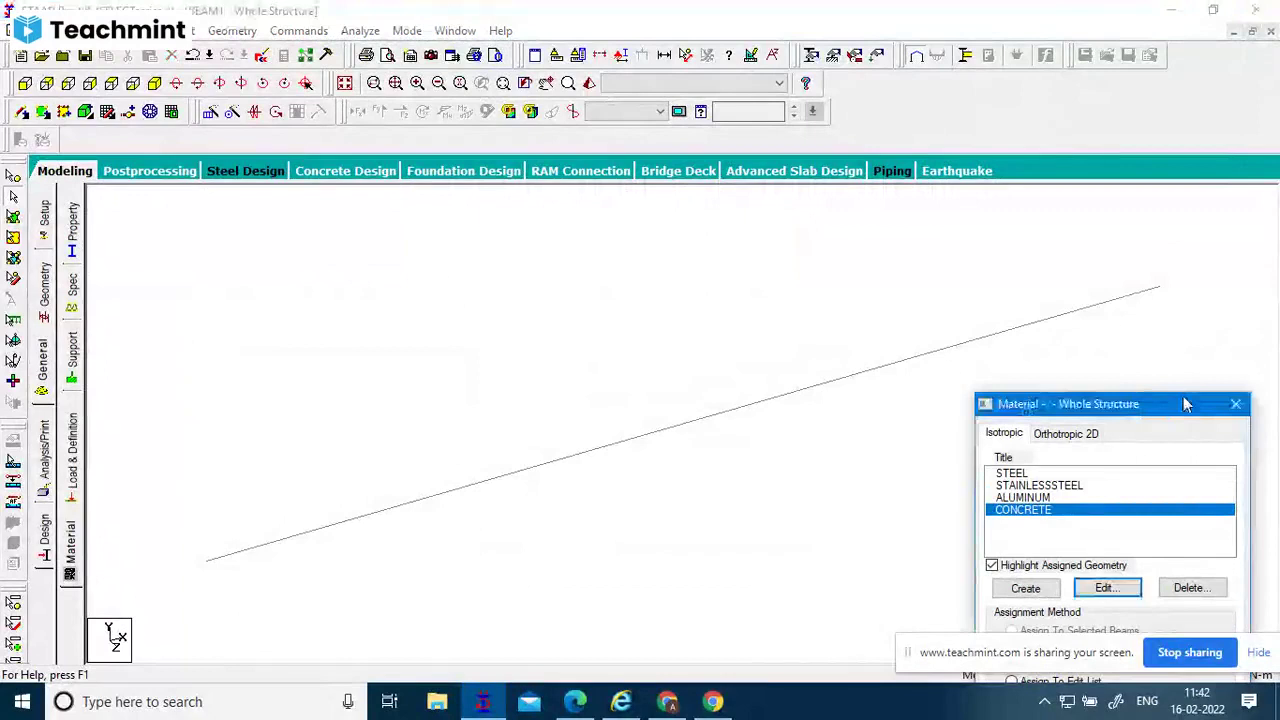
{"action": "left_click_drag", "start_coordinate": [1178, 410], "coordinate": [1208, 280]}
{"action": "left_click", "coordinate": [1240, 271]}
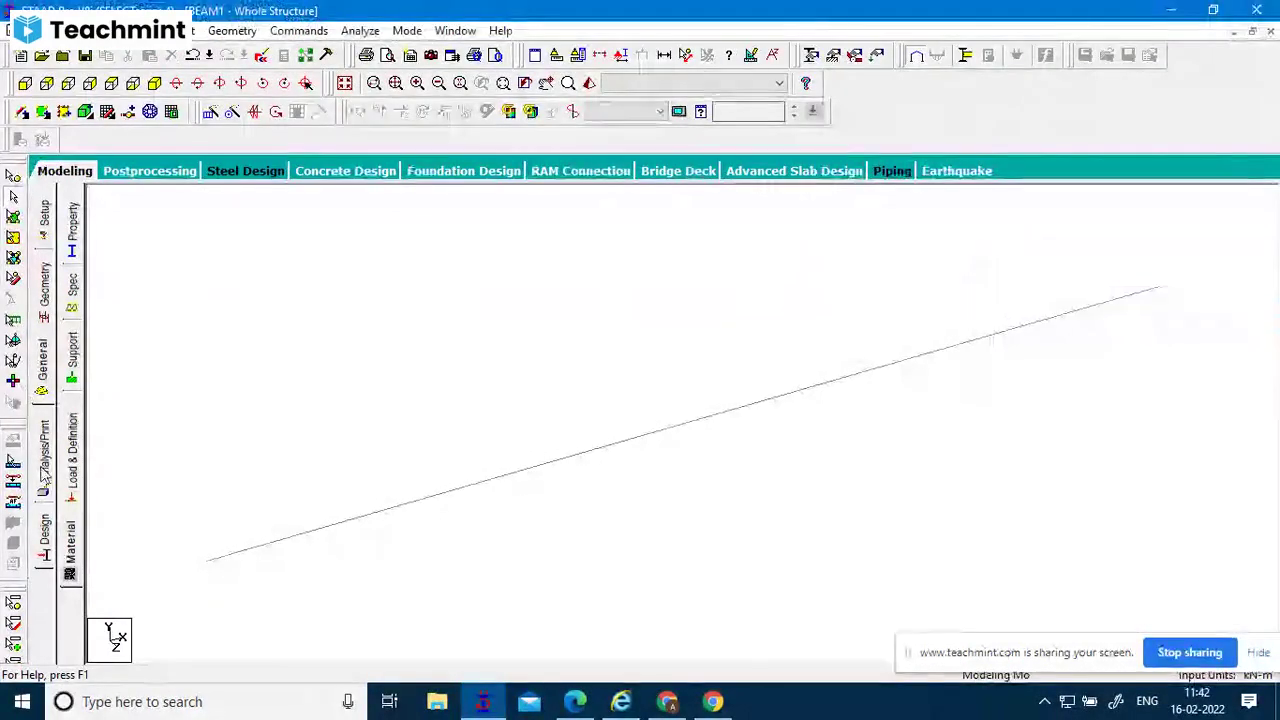
Examine the load and definition, support, specification, property and material pages for the whole structure, assigning nothing.
{"action": "left_click", "coordinate": [71, 455]}
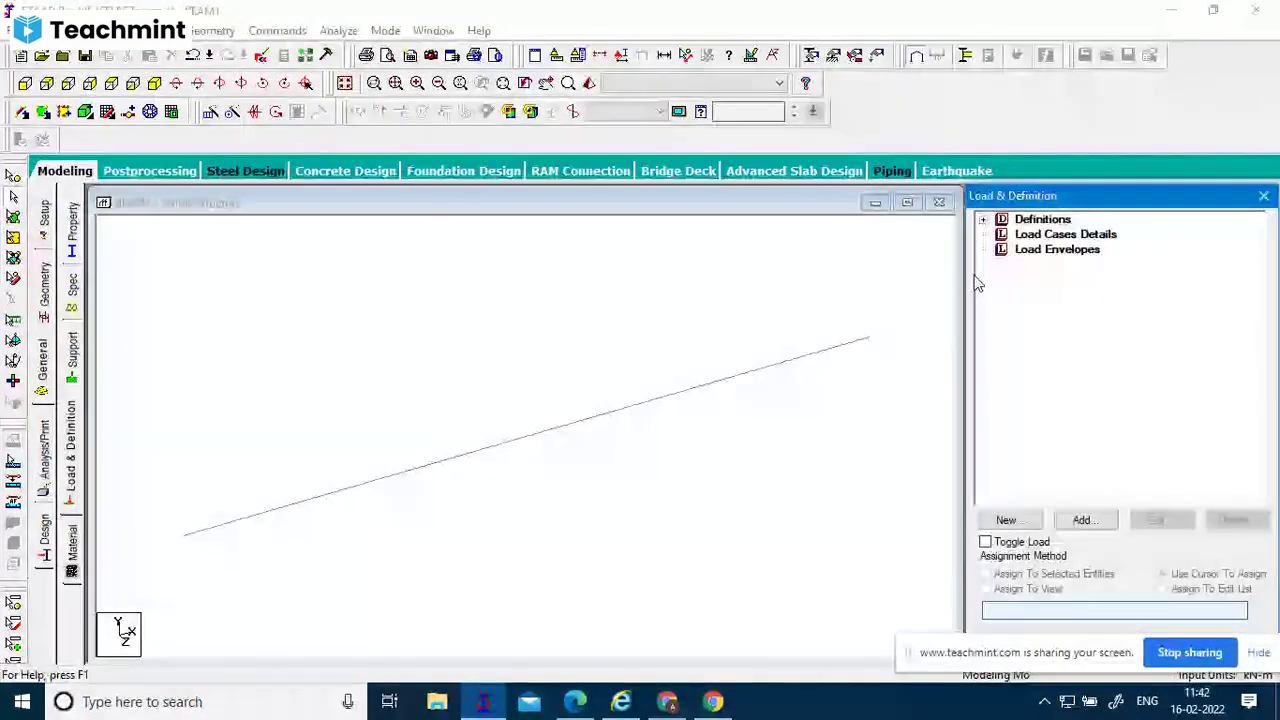
{"action": "left_click", "coordinate": [71, 350]}
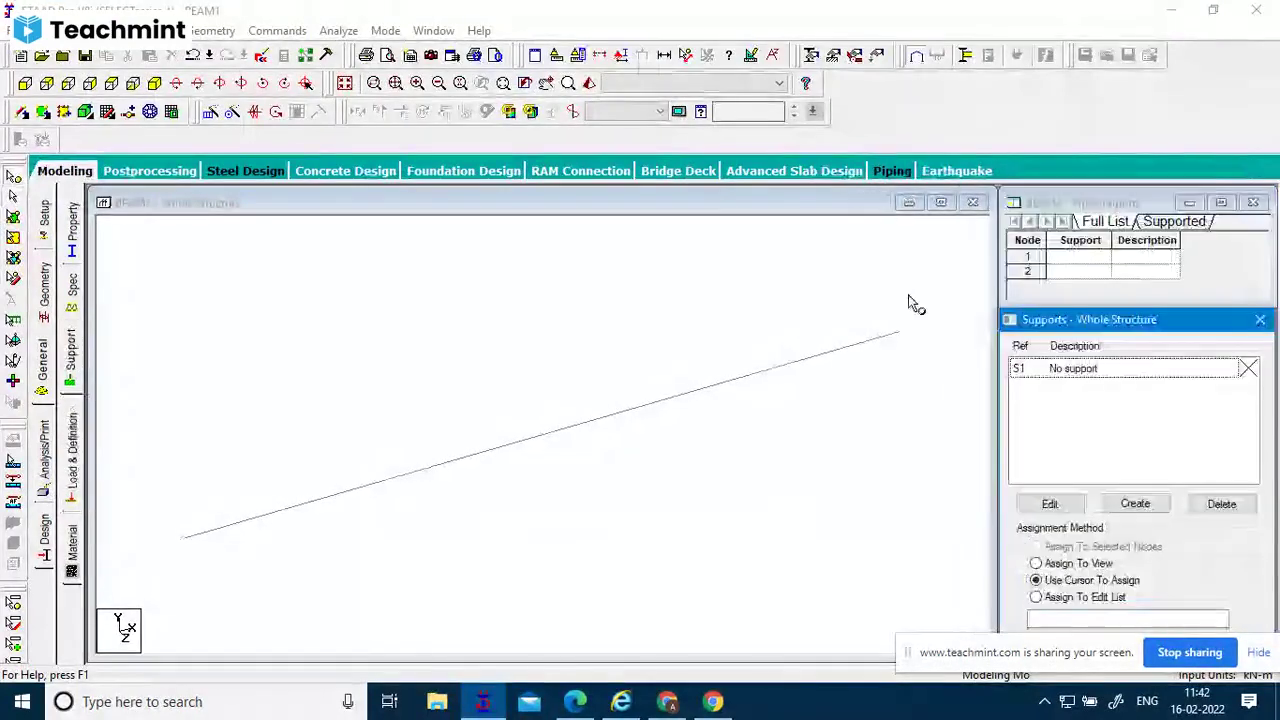
{"action": "left_click", "coordinate": [72, 288]}
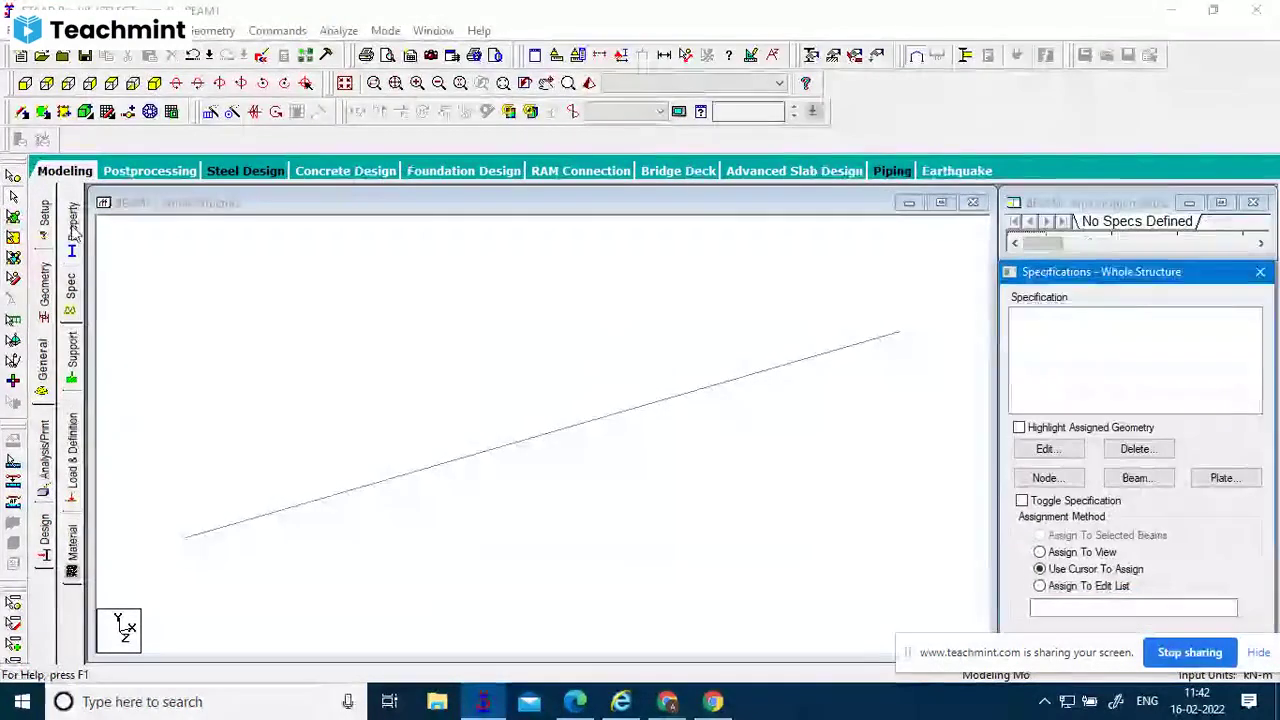
{"action": "left_click", "coordinate": [72, 228]}
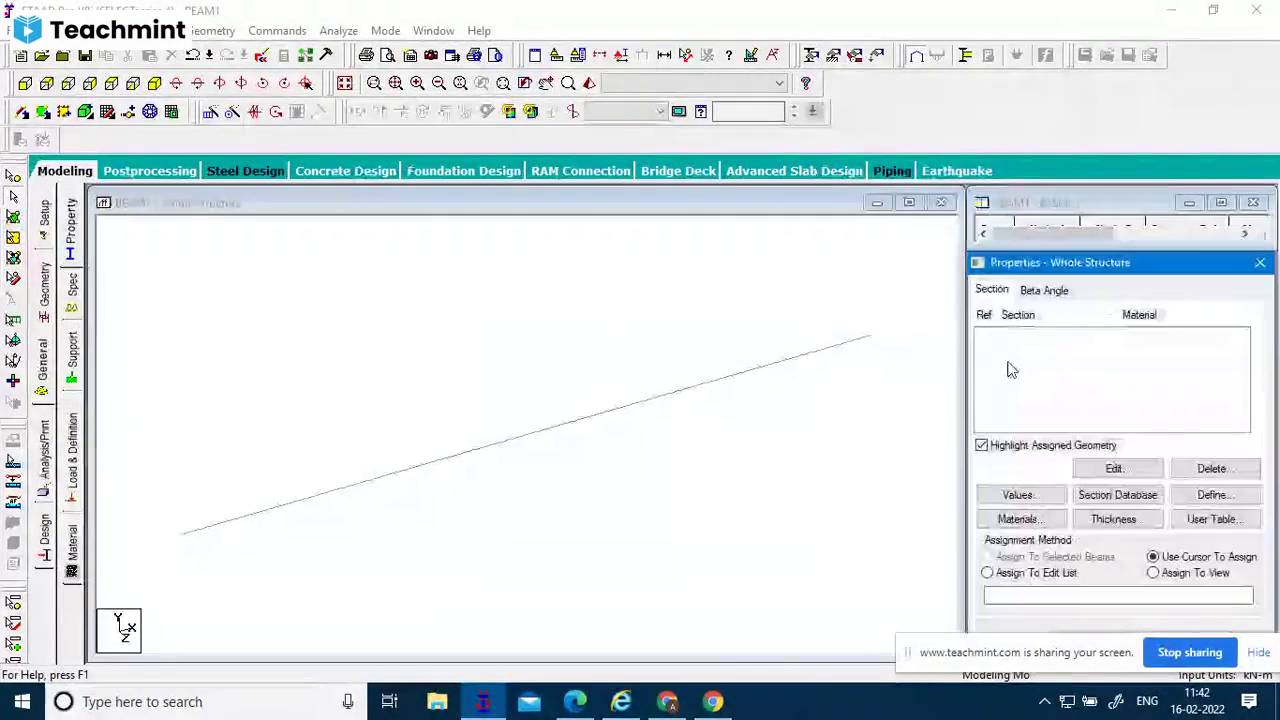
{"action": "left_click", "coordinate": [1259, 262]}
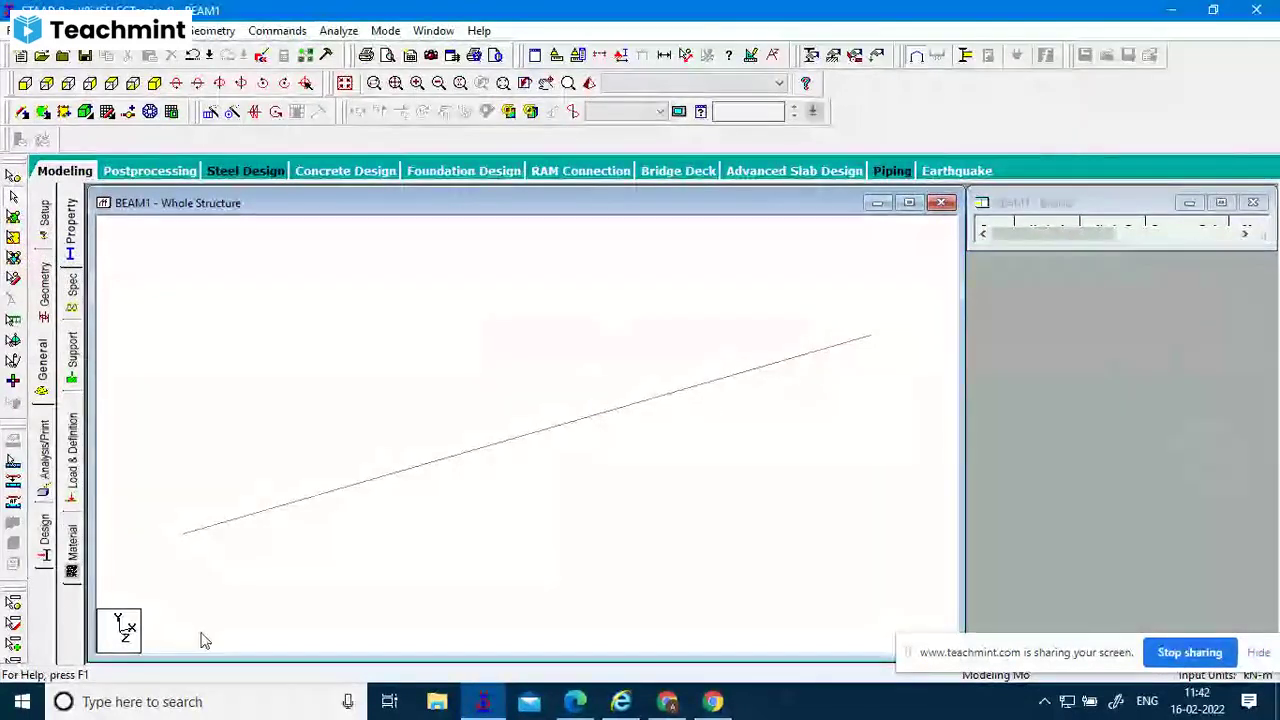
{"action": "left_click", "coordinate": [76, 555]}
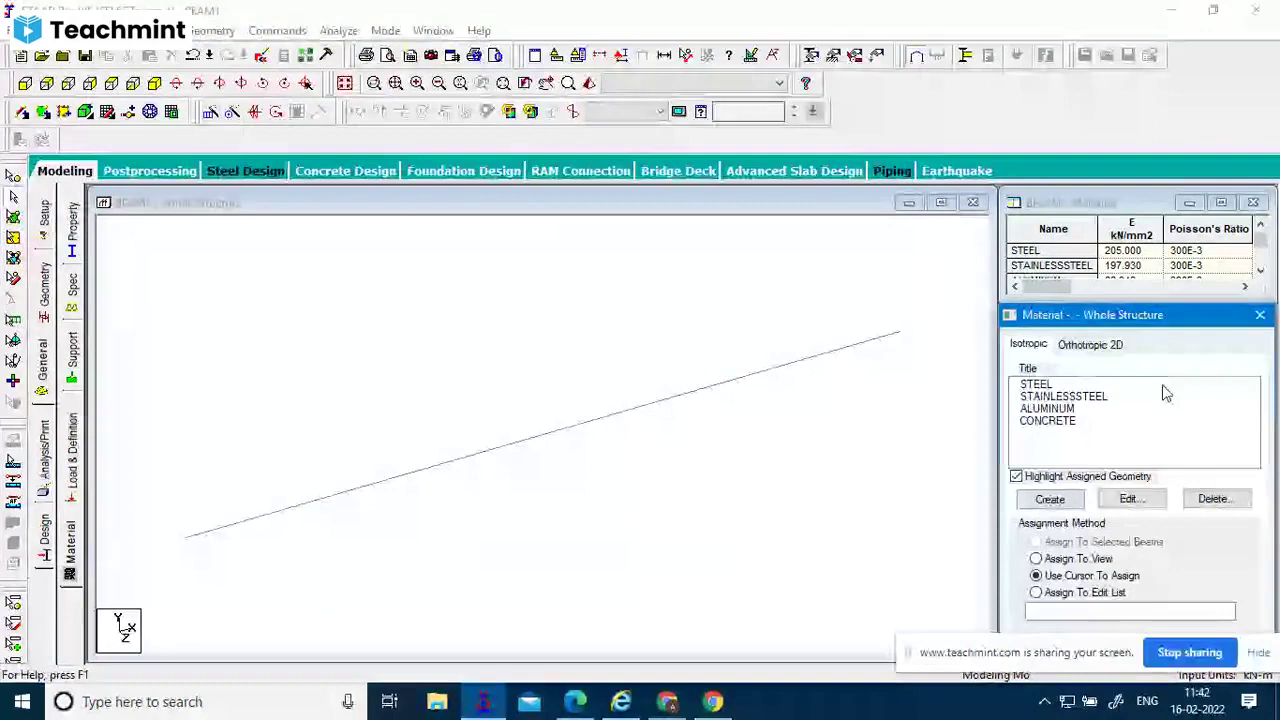
{"action": "left_click", "coordinate": [1260, 316]}
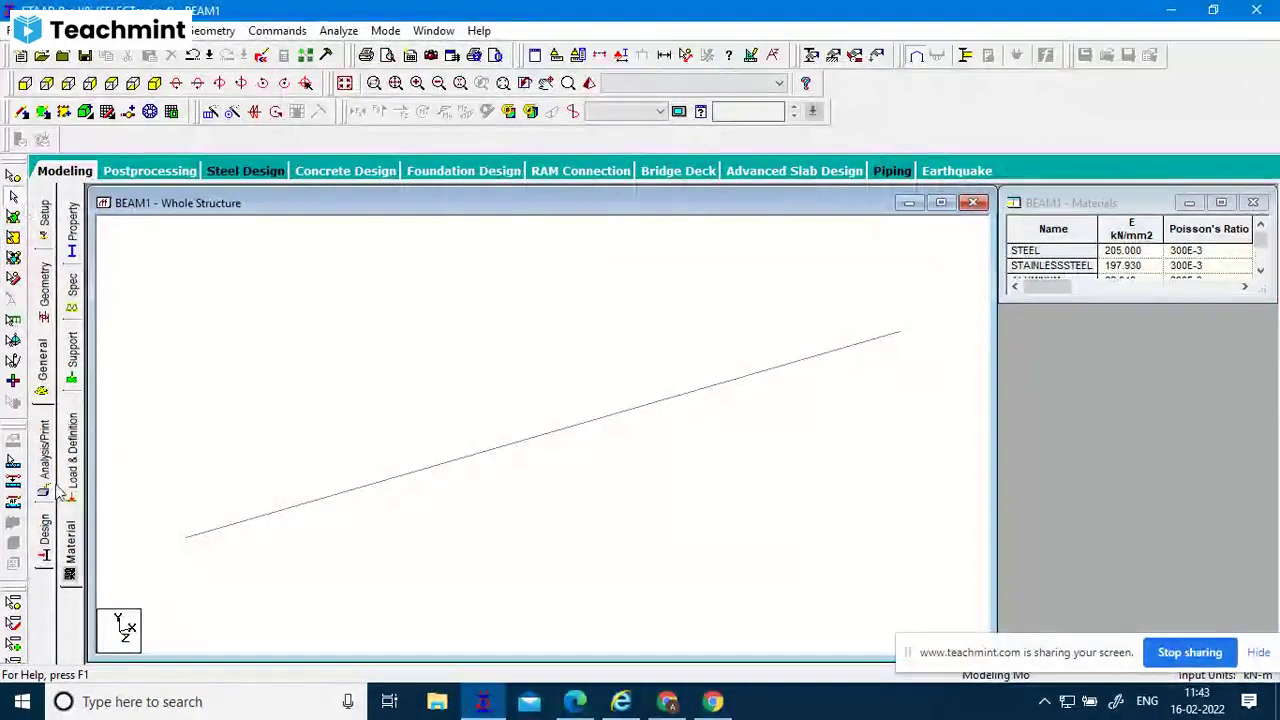
Review the general and geometry pages and the Perform Analysis print options, closing the analysis commands without adding any.
{"action": "left_click", "coordinate": [44, 356]}
{"action": "left_click", "coordinate": [45, 292]}
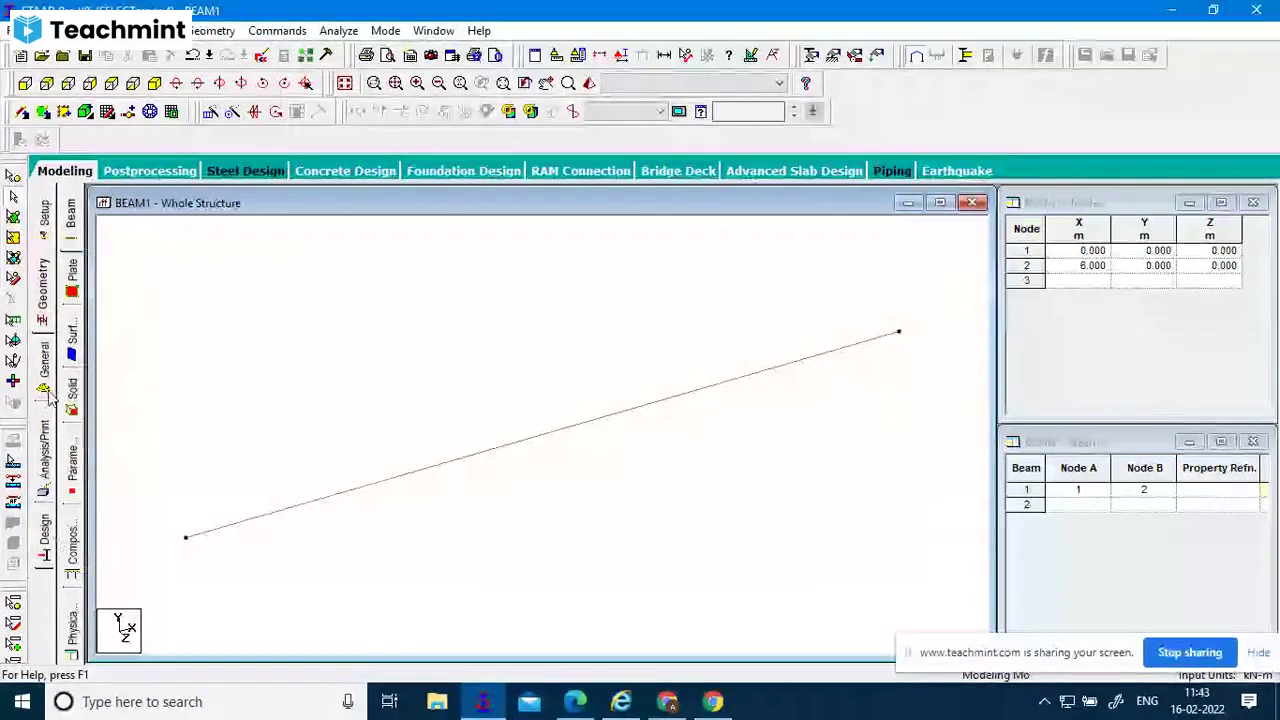
{"action": "left_click", "coordinate": [45, 460]}
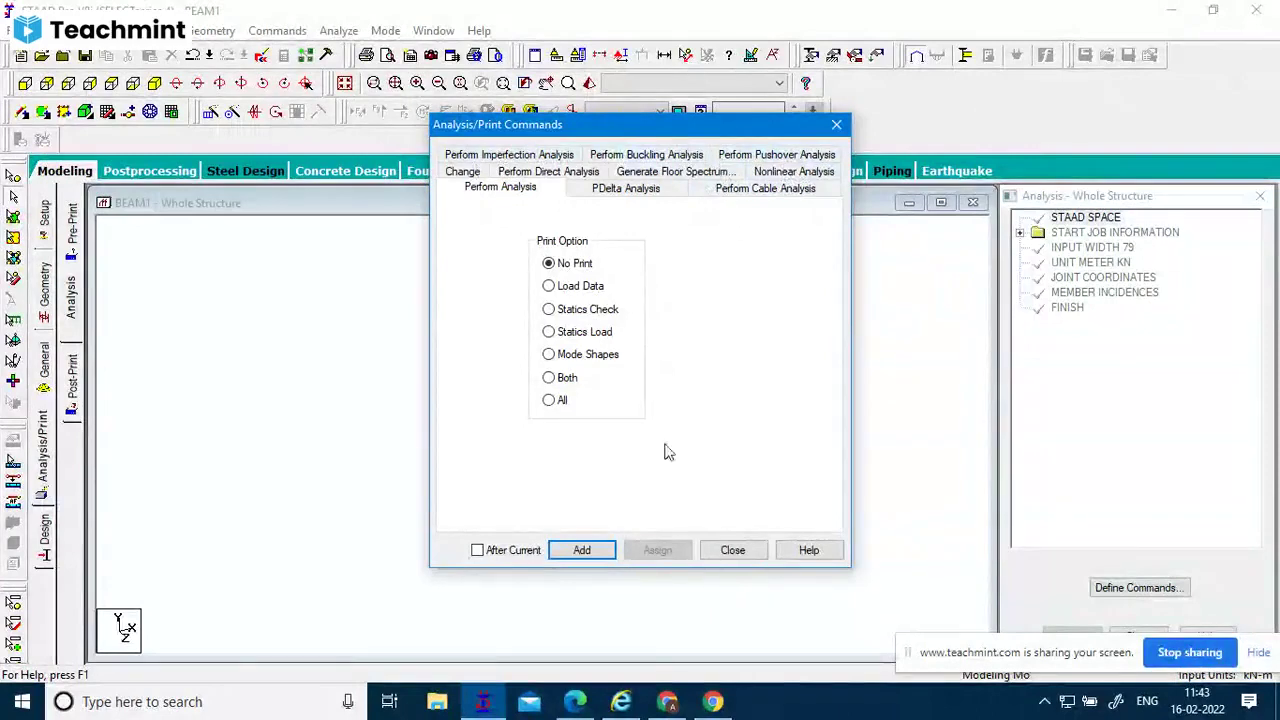
{"action": "left_click", "coordinate": [731, 550]}
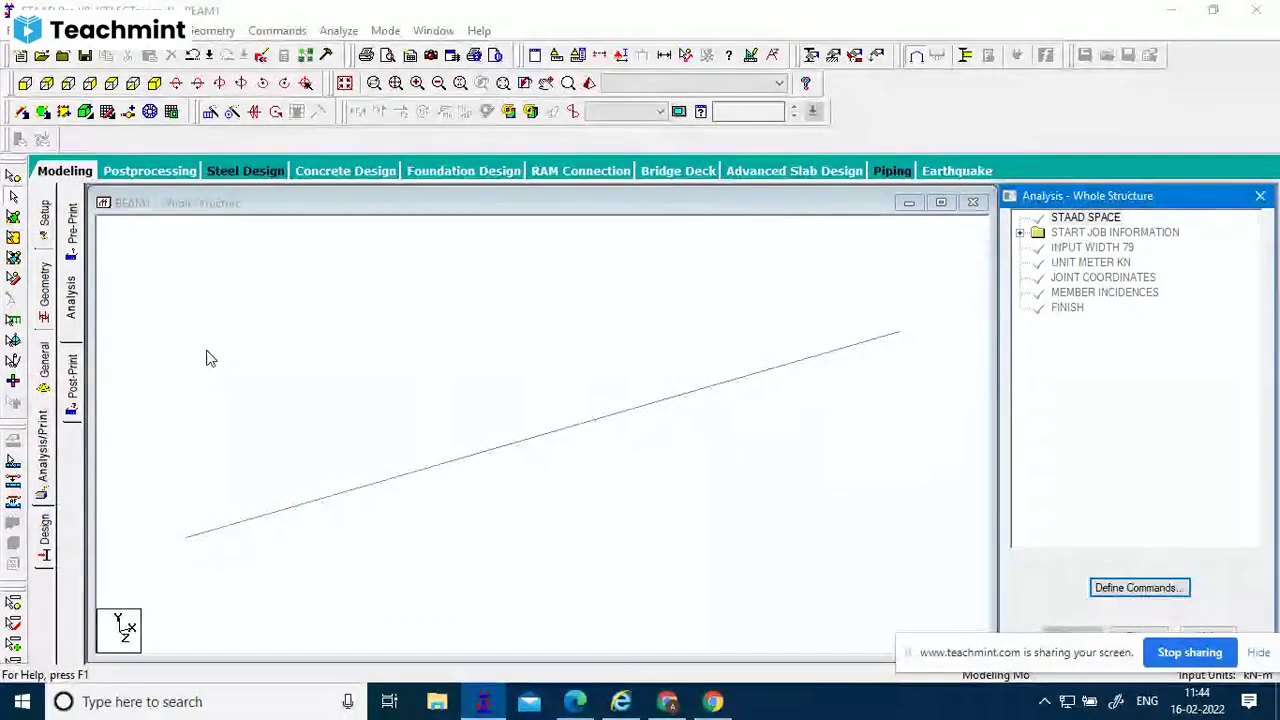
Open the steel design settings, choose IS800 2007 LSD as the current code and browse the other available codes.
{"action": "left_click", "coordinate": [45, 533]}
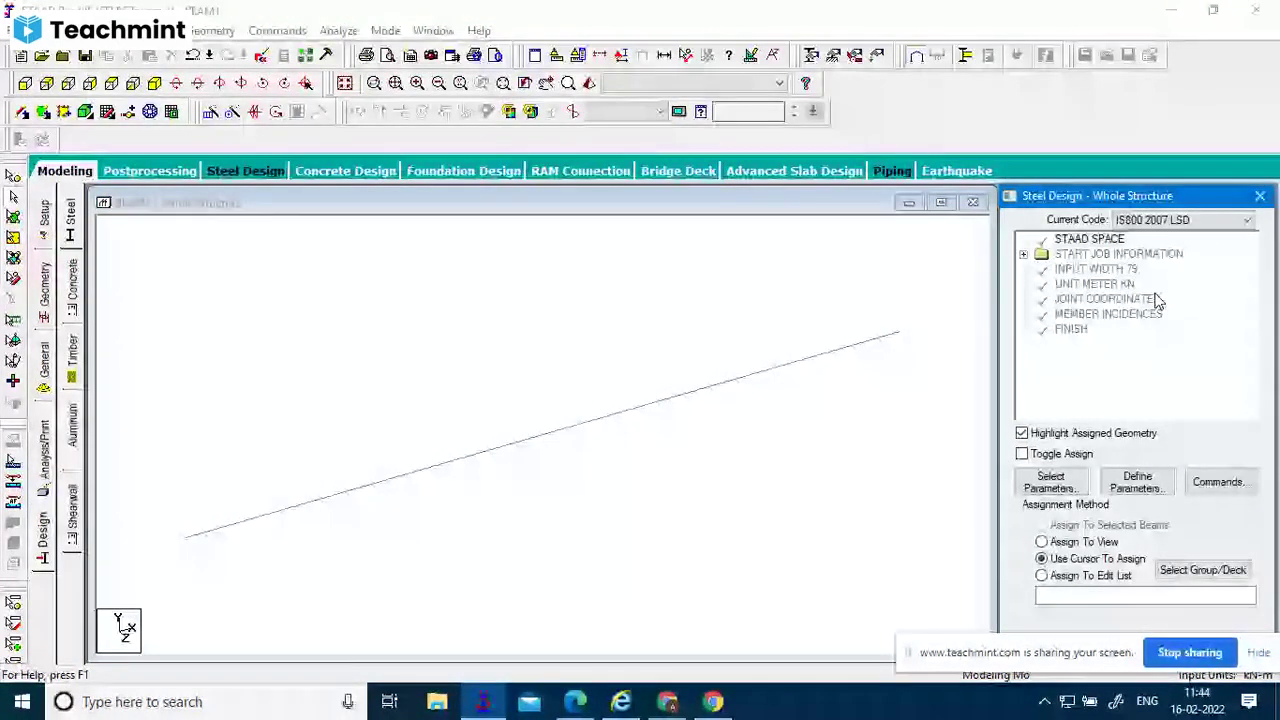
{"action": "left_click", "coordinate": [1185, 220]}
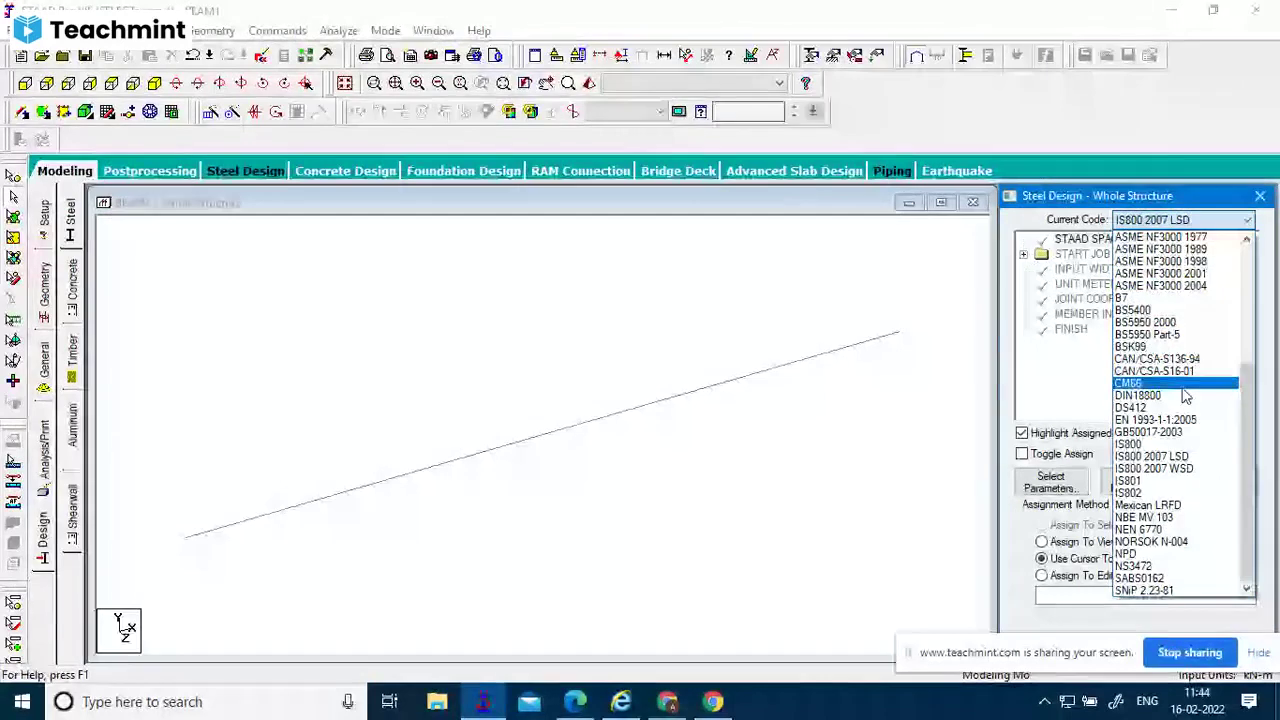
{"action": "left_click", "coordinate": [1189, 458]}
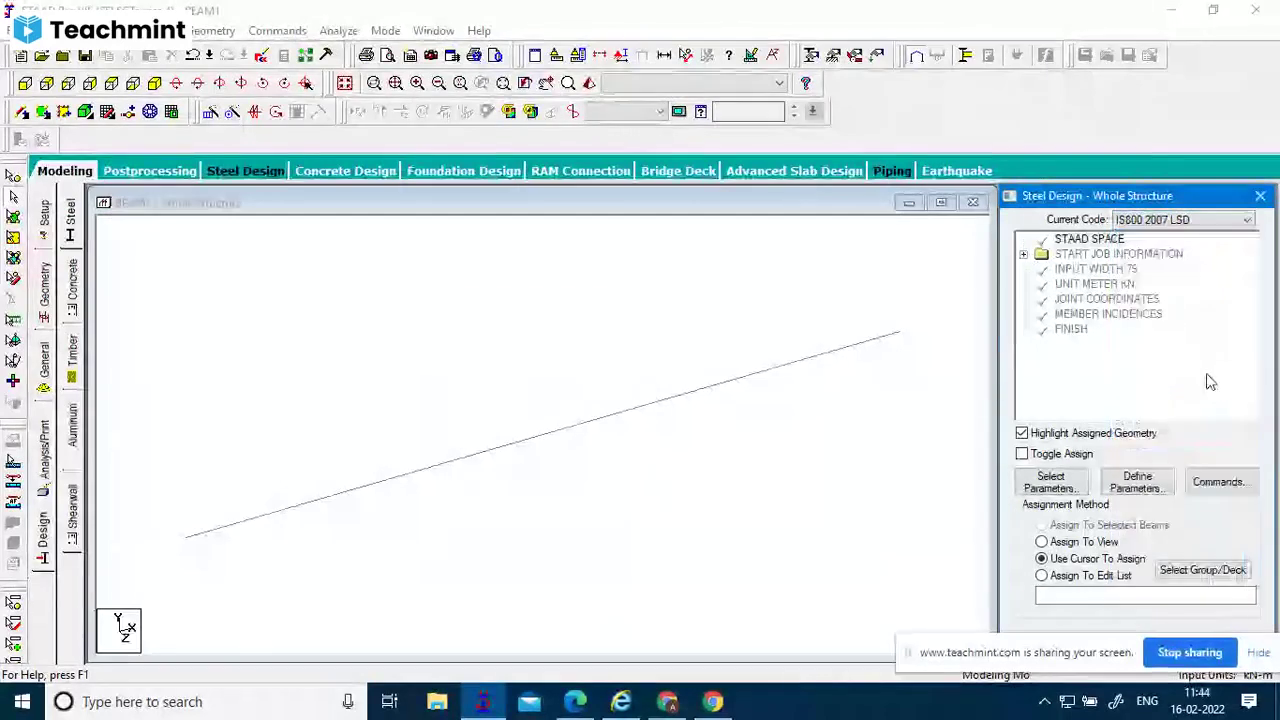
{"action": "left_click", "coordinate": [1206, 219]}
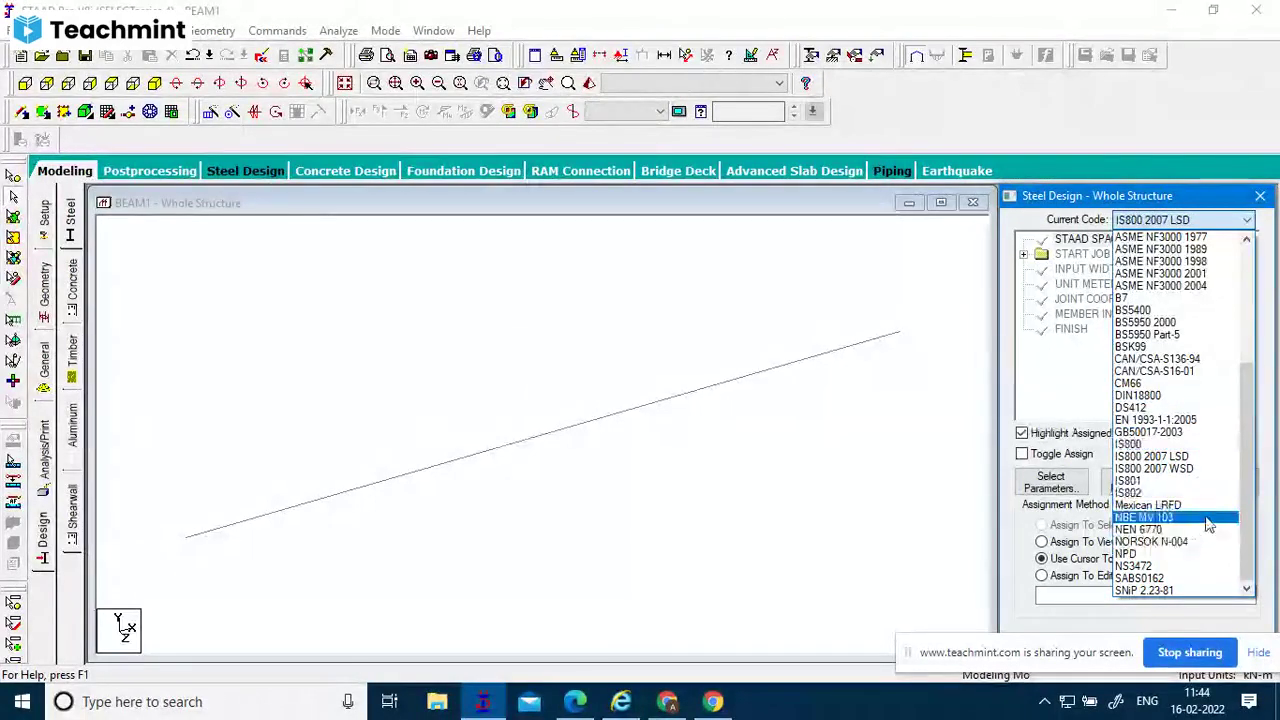
{"action": "scroll", "coordinate": [1208, 525], "scroll_direction": "up", "scroll_amount": 2}
{"action": "scroll", "coordinate": [1208, 525], "scroll_direction": "up", "scroll_amount": 4}
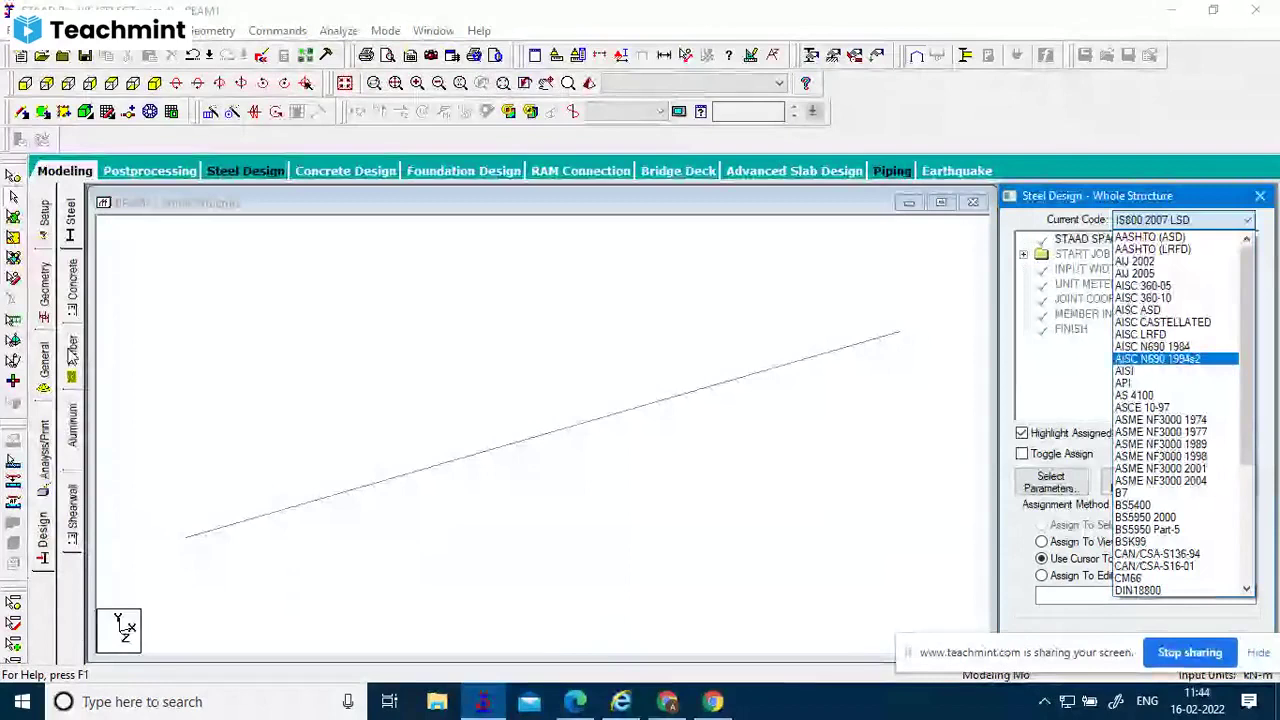
Leave the steel code list and examine the concrete design settings under code IS456, including the design commands.
{"action": "left_click", "coordinate": [72, 292]}
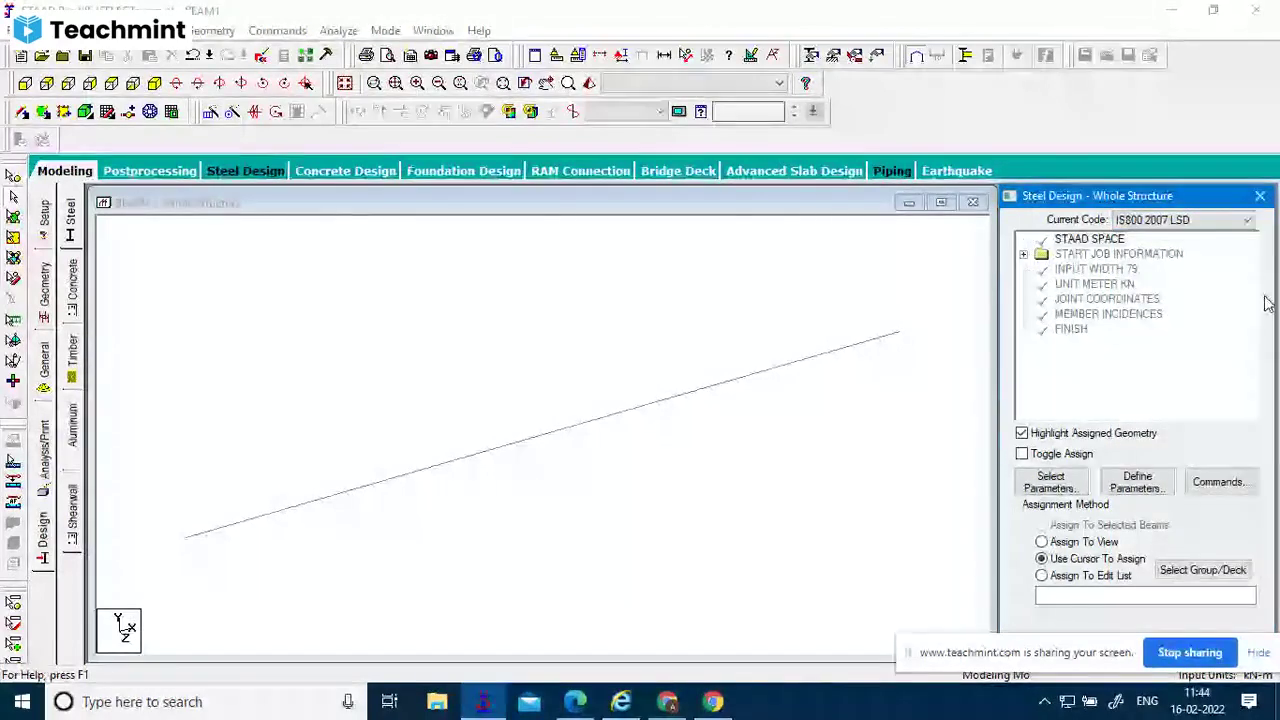
{"action": "left_click", "coordinate": [72, 288]}
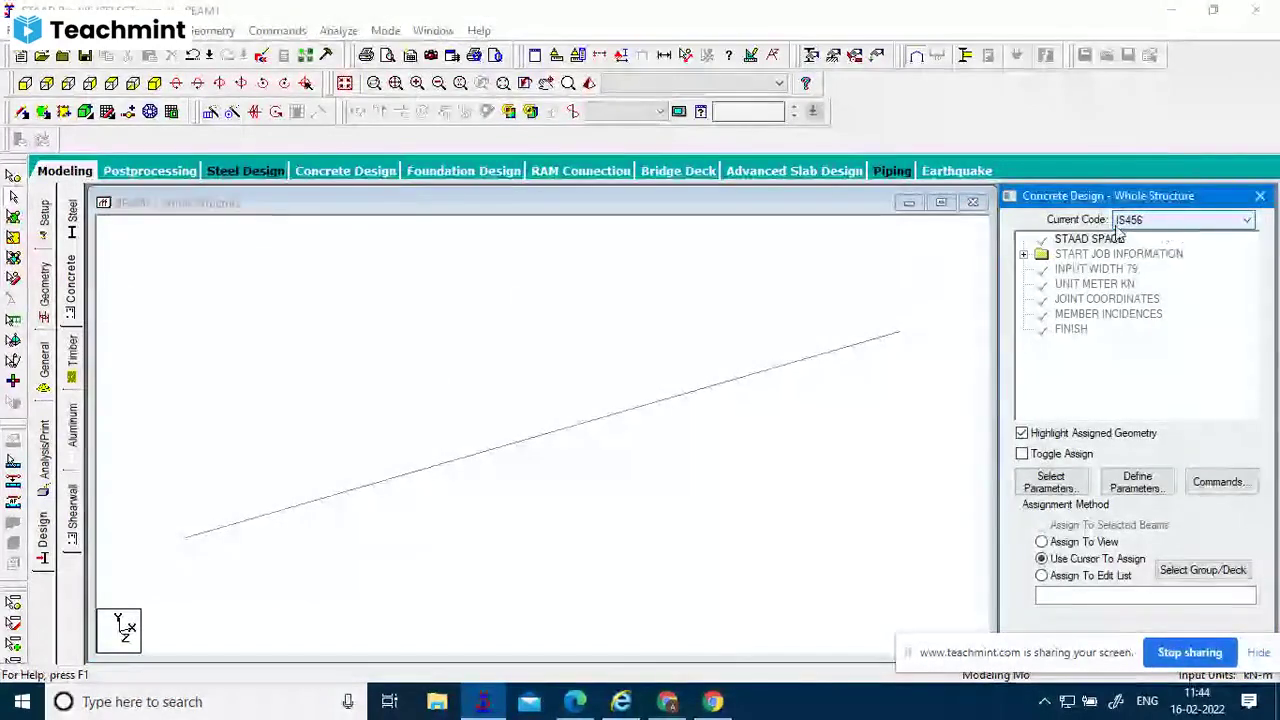
{"action": "left_click", "coordinate": [1218, 483]}
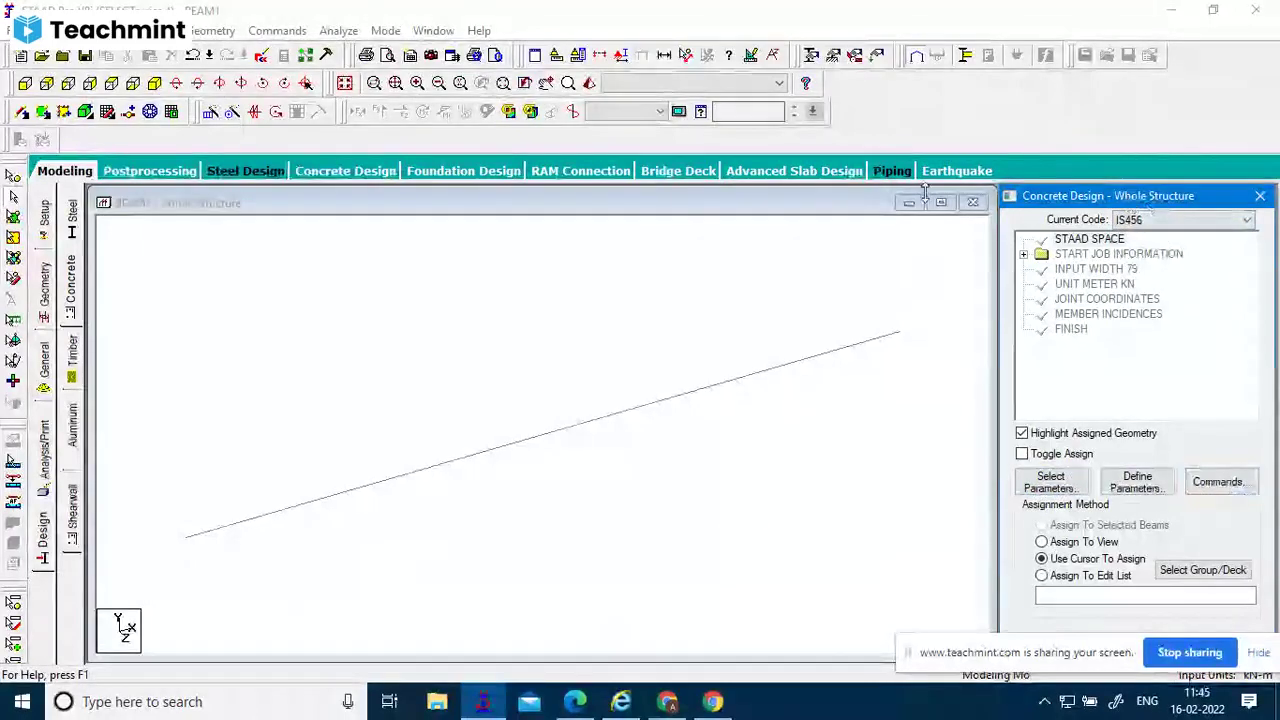
Activate the whole-structure view, show the model from the front and select the beam.
{"action": "left_click", "coordinate": [600, 207]}
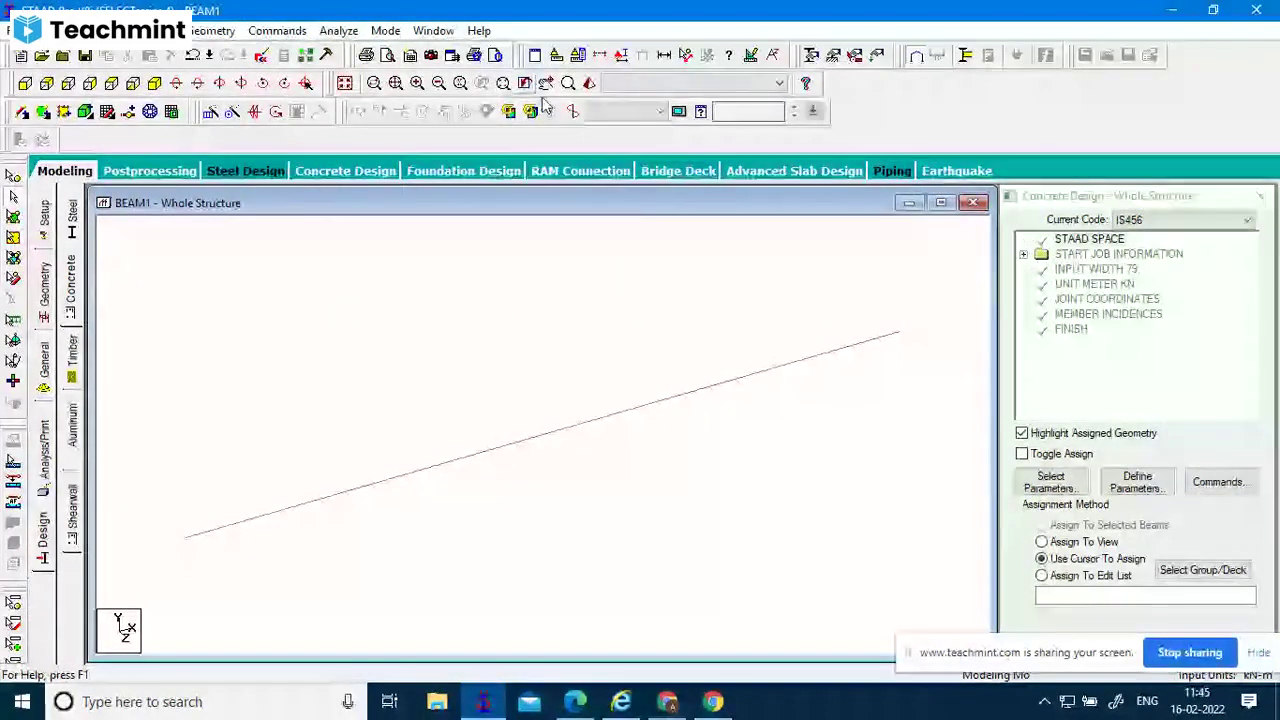
{"action": "left_click", "coordinate": [24, 83]}
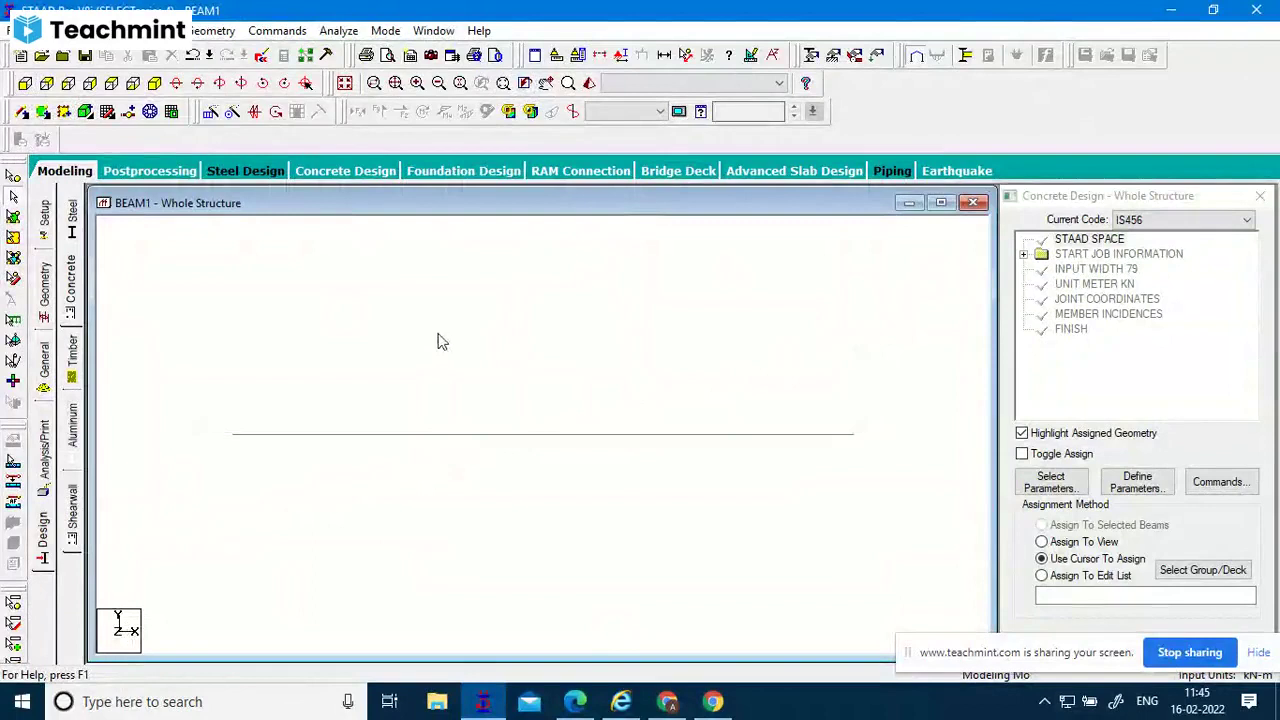
{"action": "left_click", "coordinate": [694, 434]}
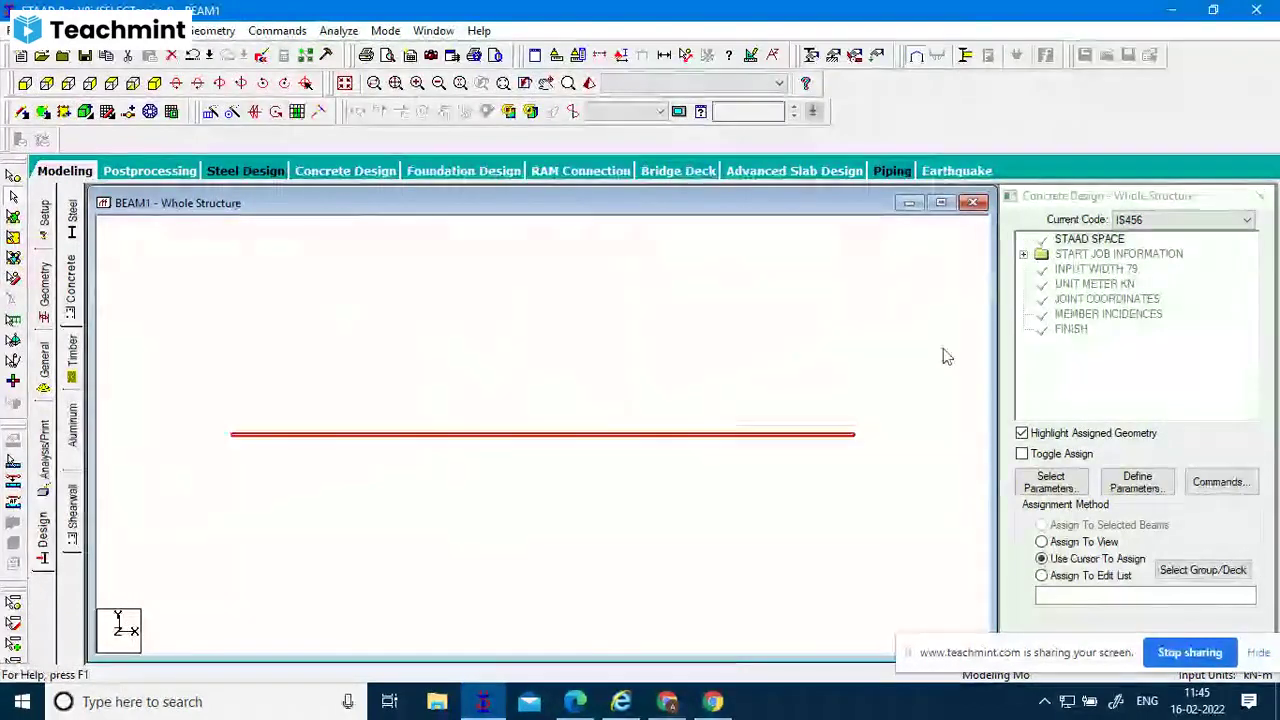
Move the screen-sharing notice off the Concrete Design controls, and check the Teachmint classroom in Chrome before returning to STAAD.Pro.
{"action": "left_click", "coordinate": [1086, 198]}
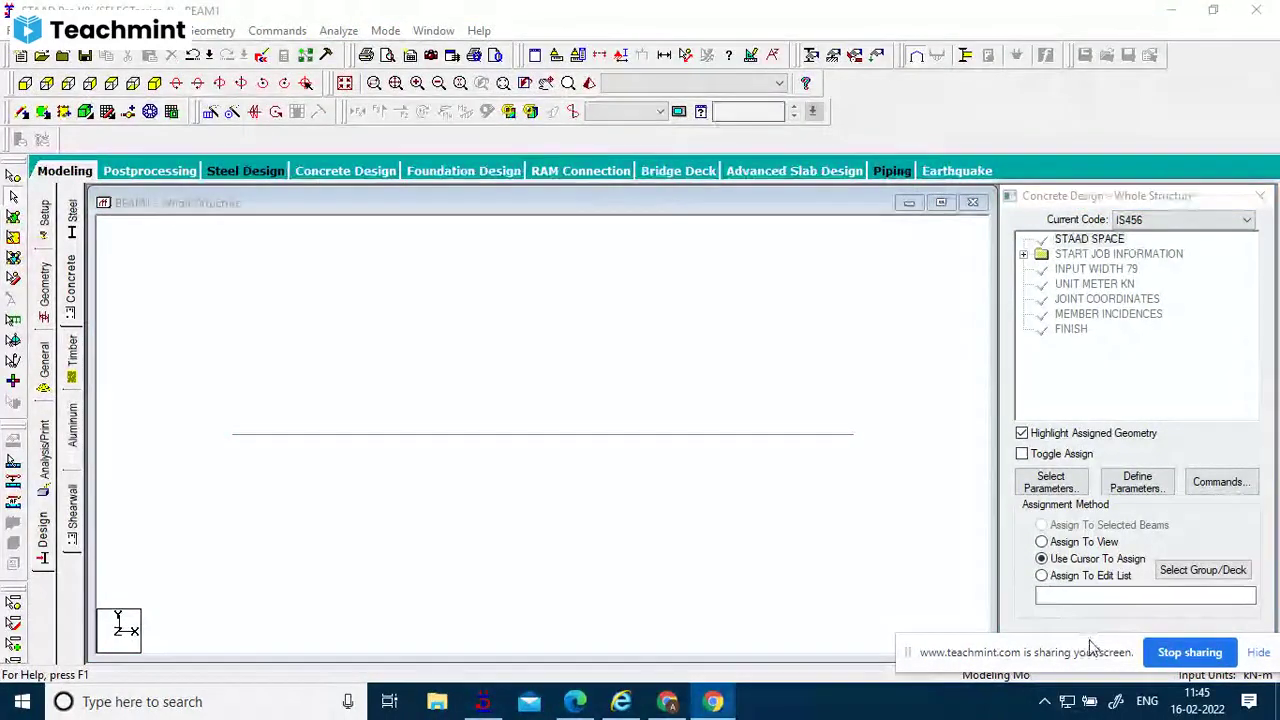
{"action": "left_click_drag", "start_coordinate": [1086, 650], "coordinate": [1128, 590]}
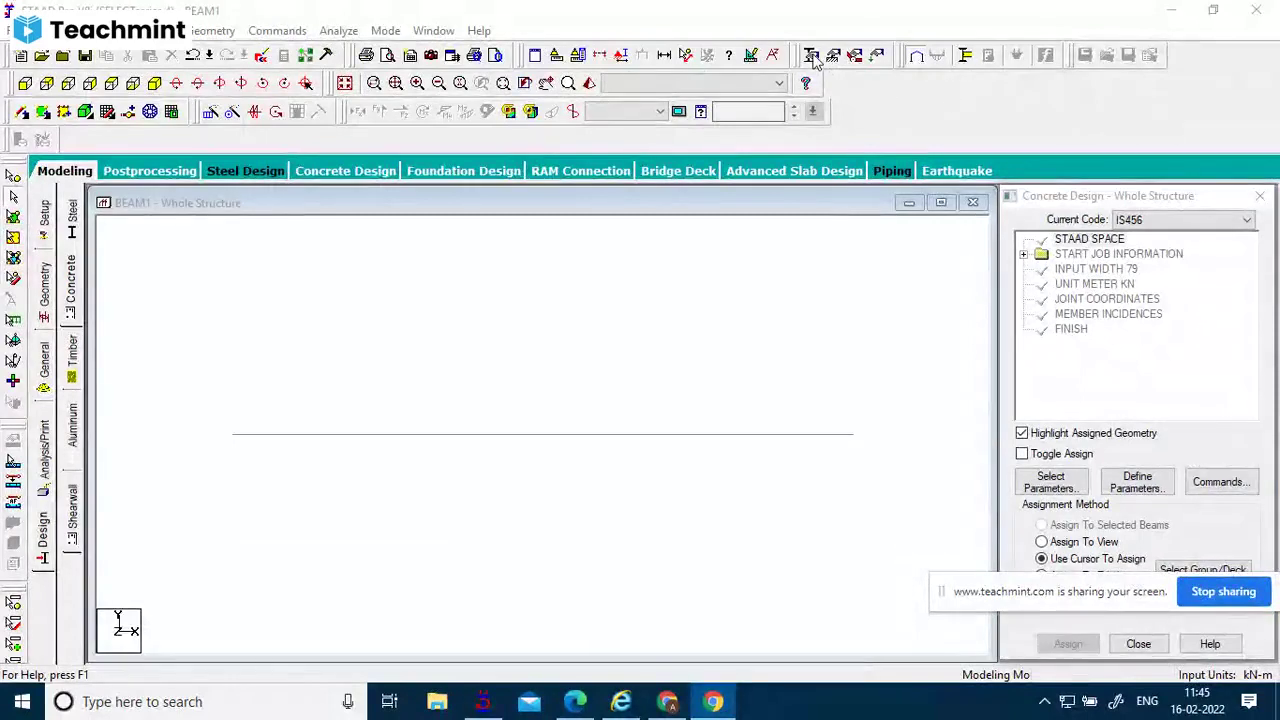
{"action": "left_click", "coordinate": [685, 705]}
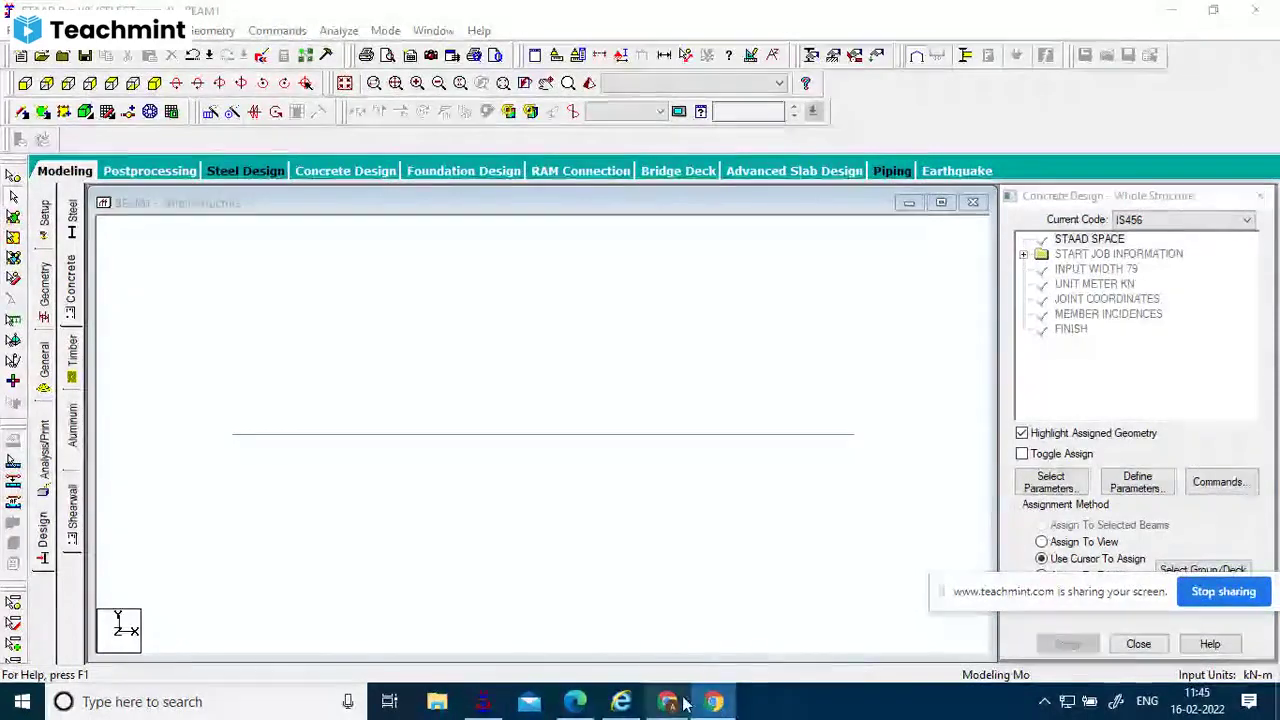
{"action": "left_click", "coordinate": [670, 703]}
{"action": "left_click", "coordinate": [670, 703]}
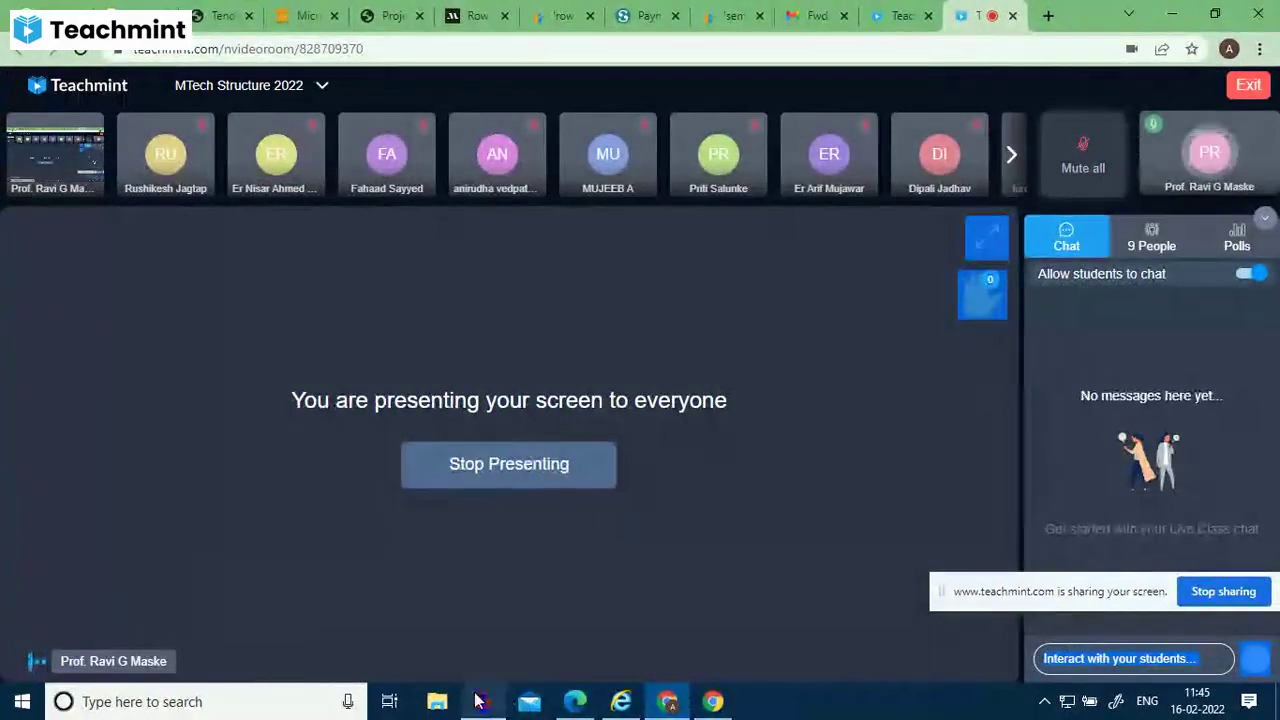
{"action": "mouse_move", "coordinate": [478, 702]}
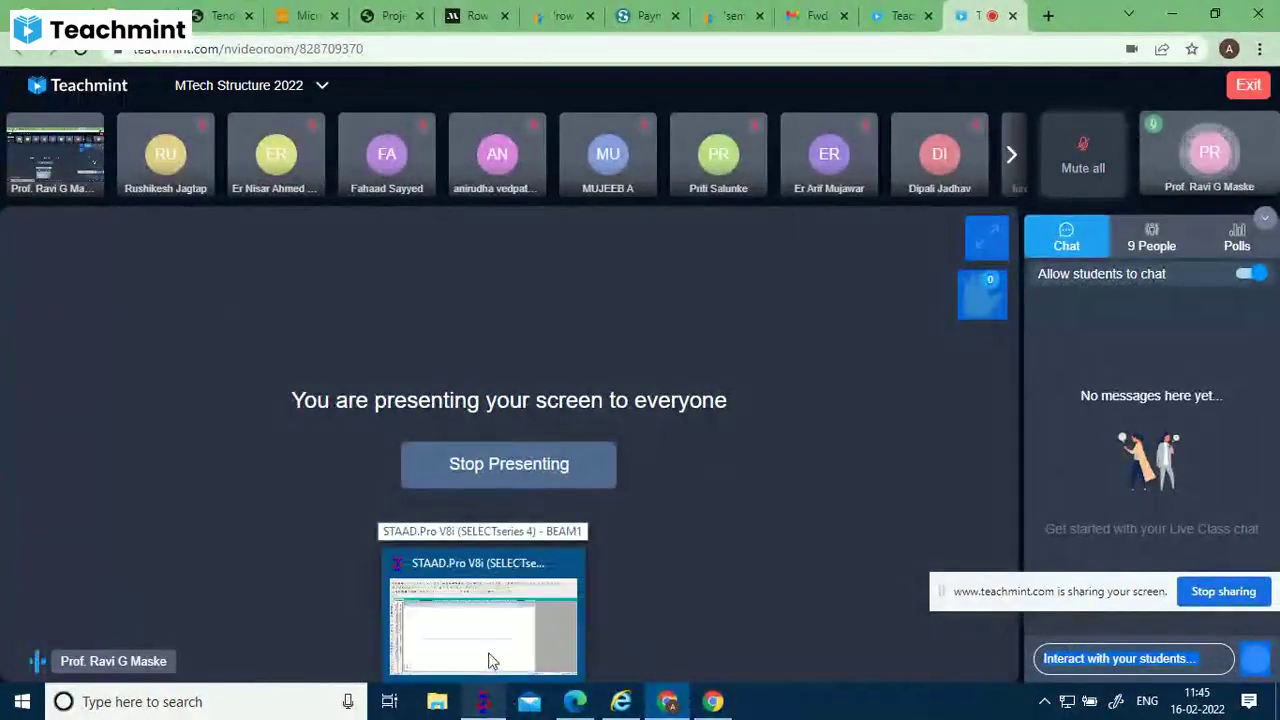
{"action": "left_click", "coordinate": [490, 660]}
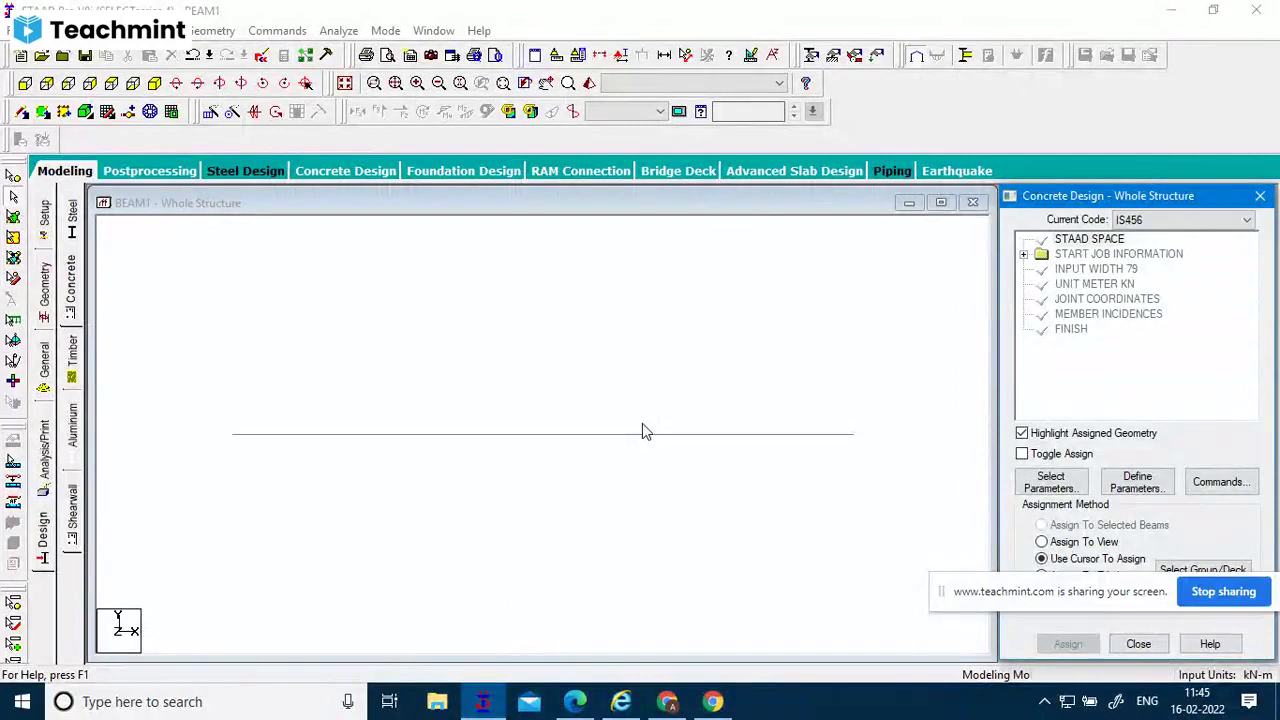
Select the beam and start the Add Beam from Point to Point command.
{"action": "left_click", "coordinate": [630, 434]}
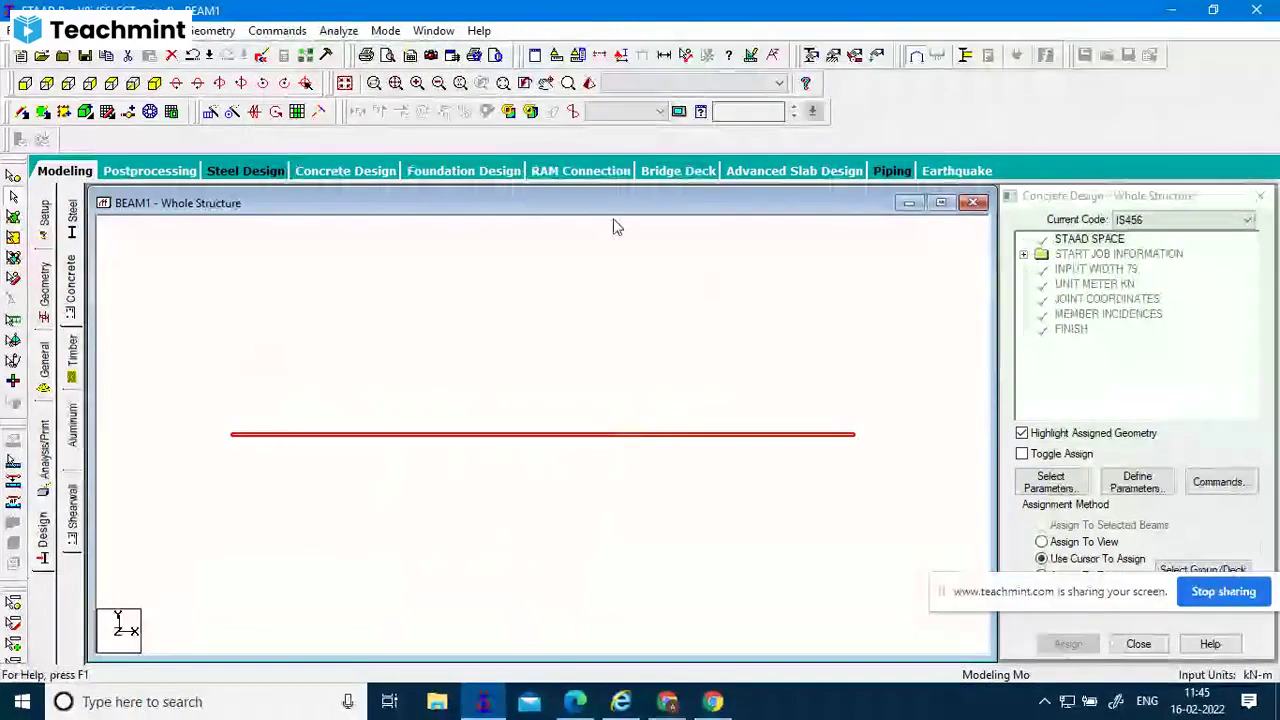
{"action": "left_click", "coordinate": [210, 31]}
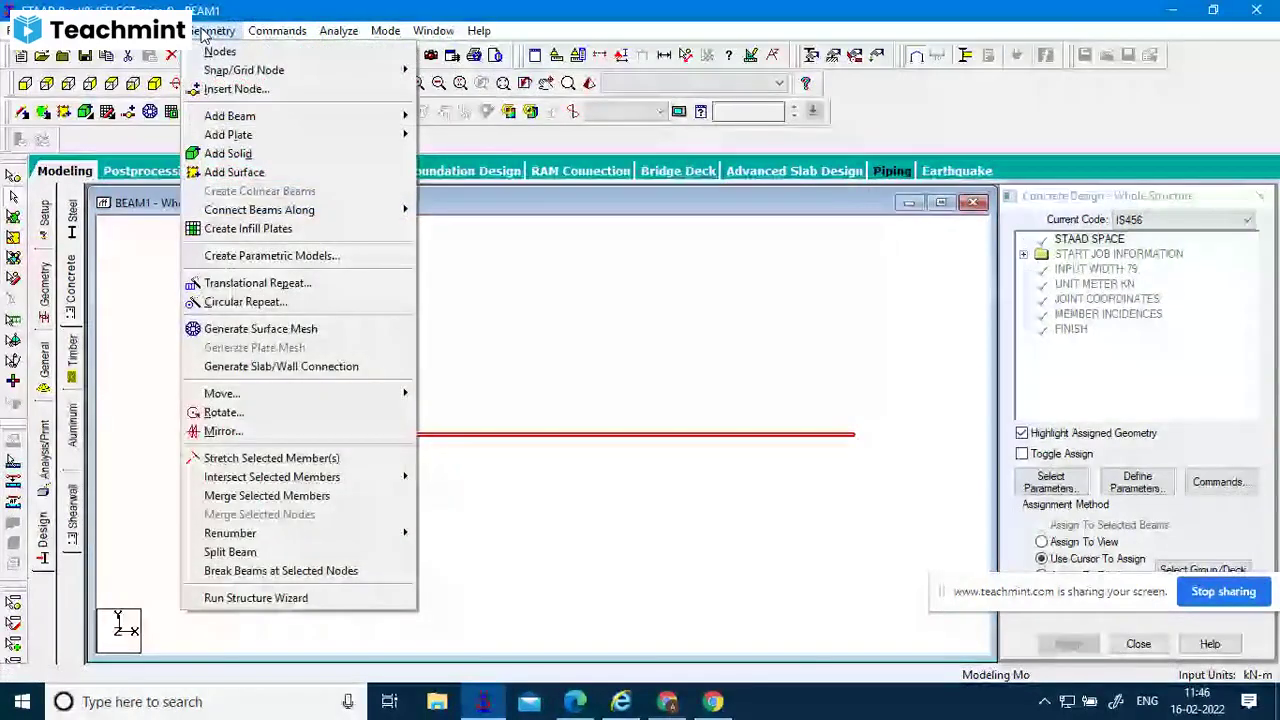
{"action": "mouse_move", "coordinate": [278, 124]}
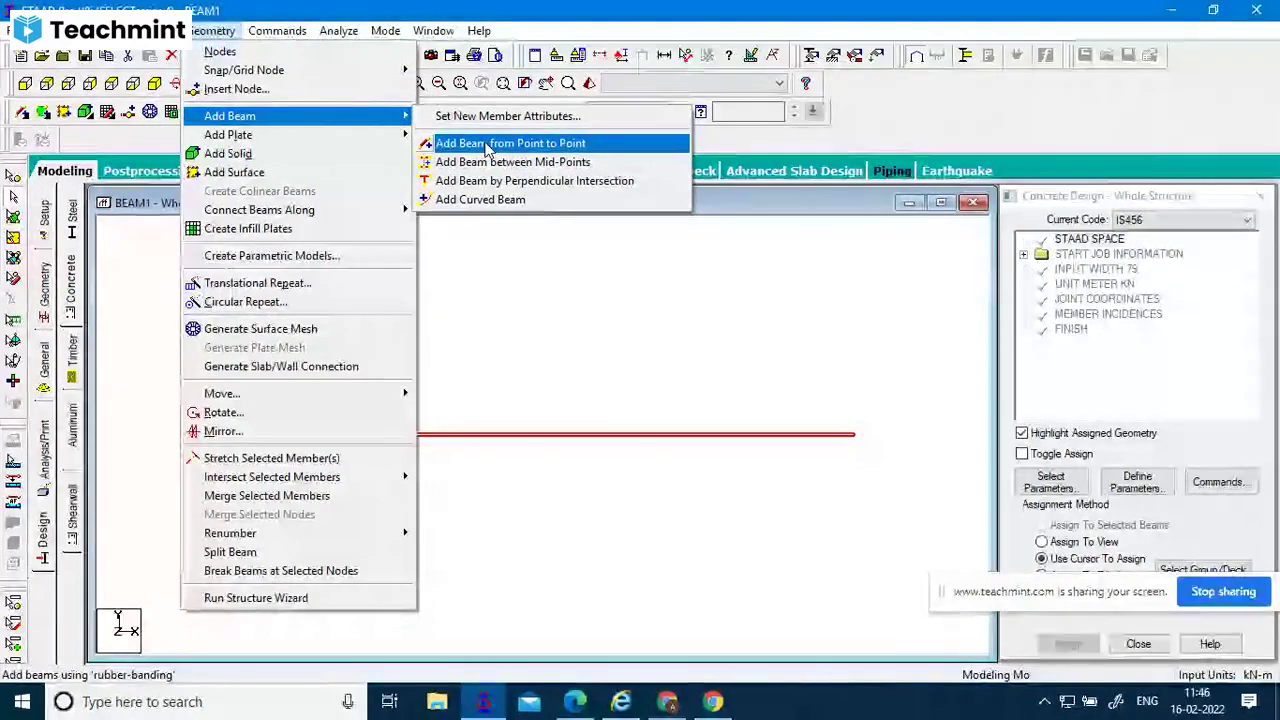
{"action": "left_click", "coordinate": [490, 146]}
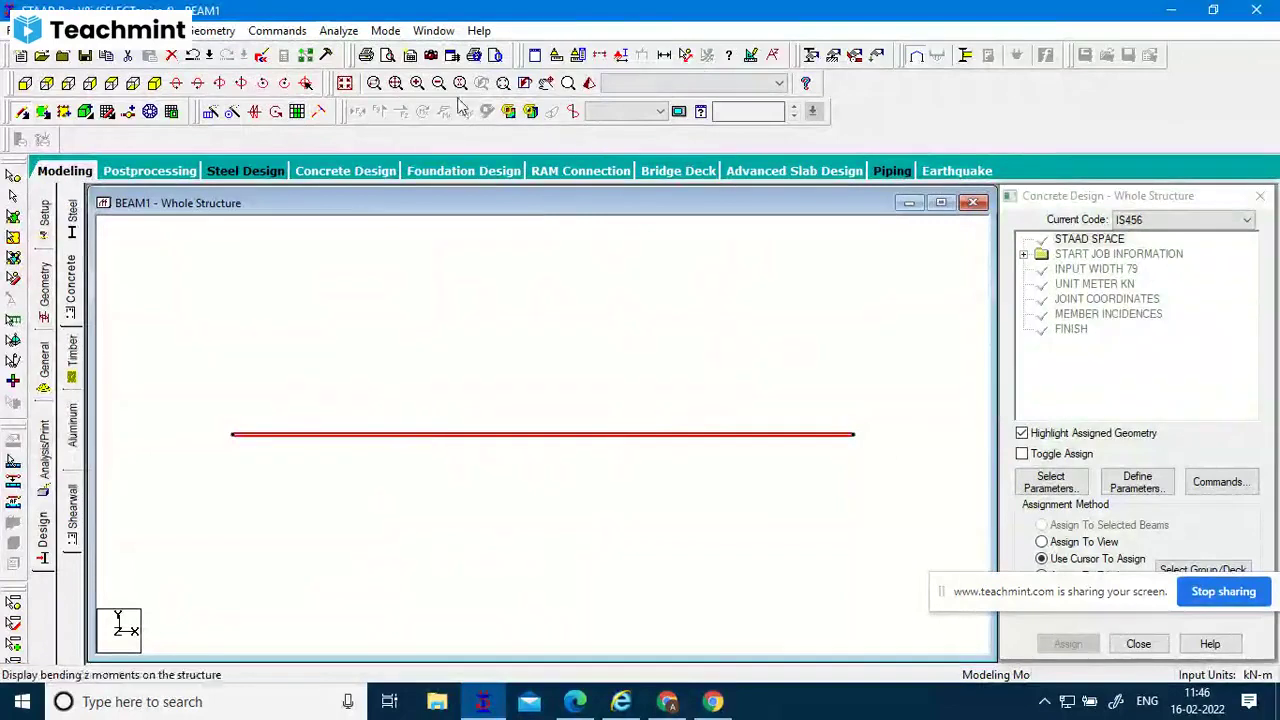
Look through the geometry, general, tool and view commands and examine the list of available toolbars.
{"action": "left_click", "coordinate": [205, 31]}
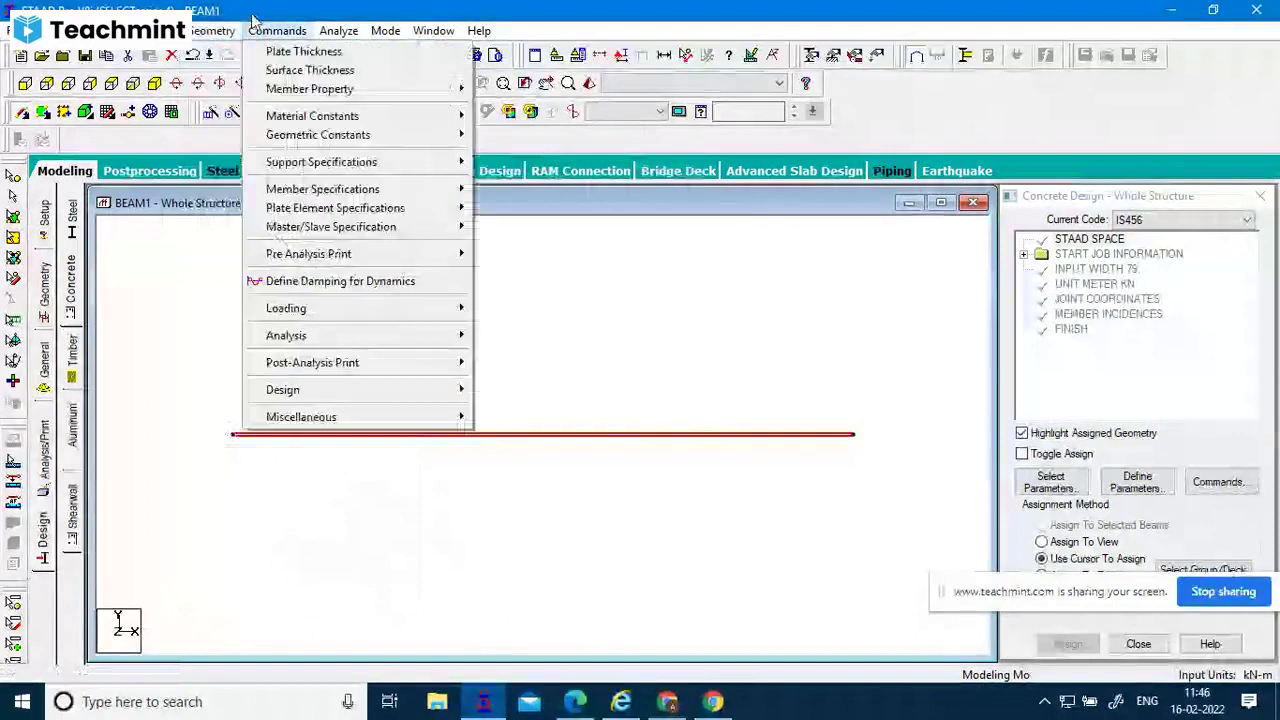
{"action": "left_click", "coordinate": [277, 31]}
{"action": "left_click", "coordinate": [155, 31]}
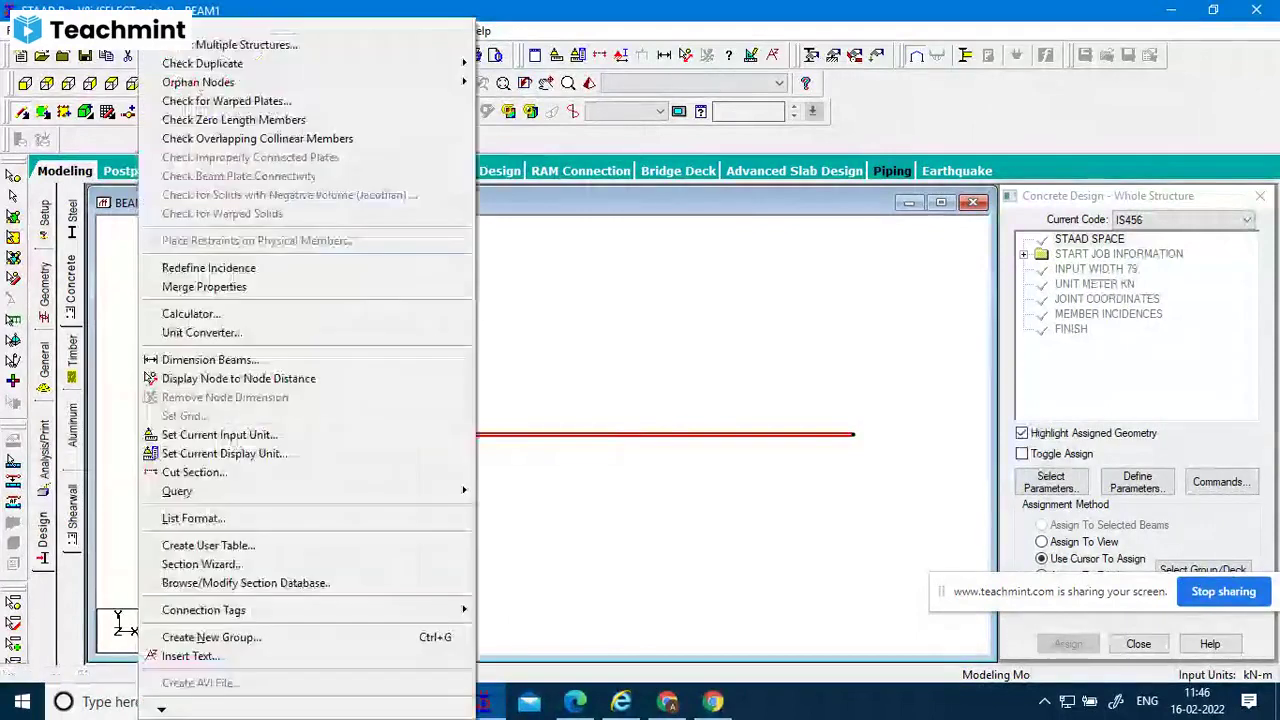
{"action": "left_click", "coordinate": [80, 31]}
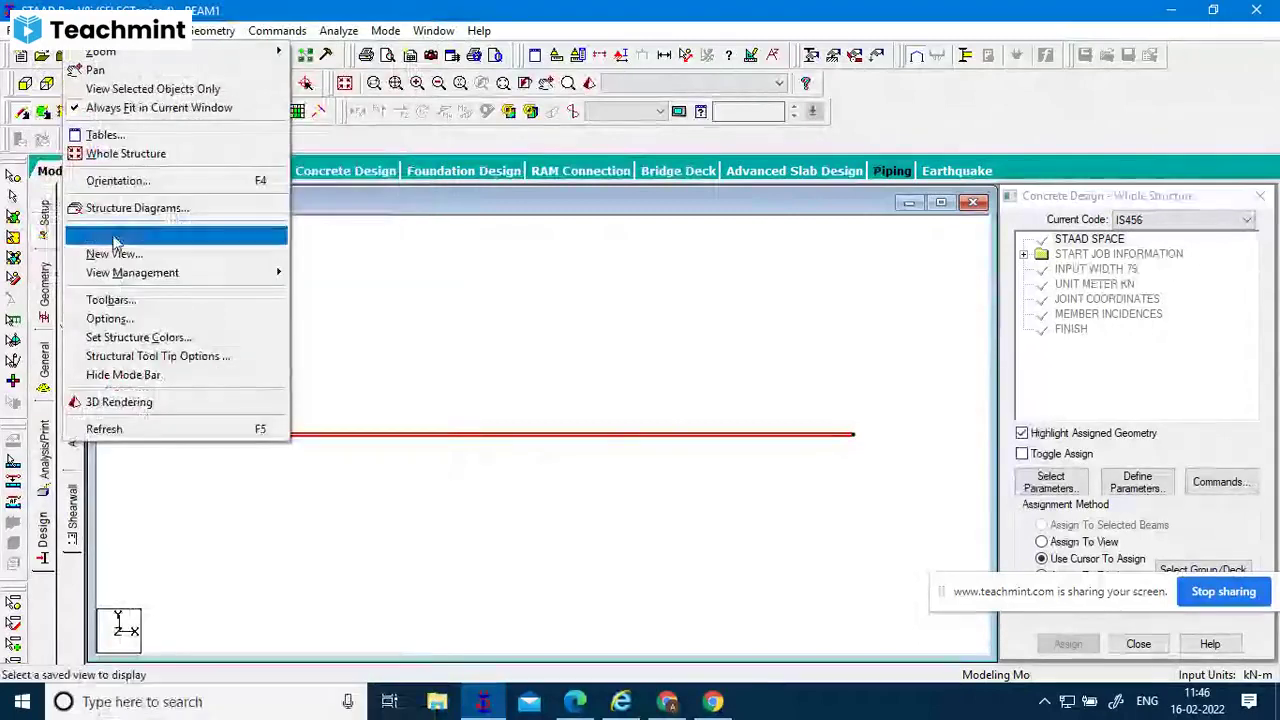
{"action": "left_click", "coordinate": [110, 299]}
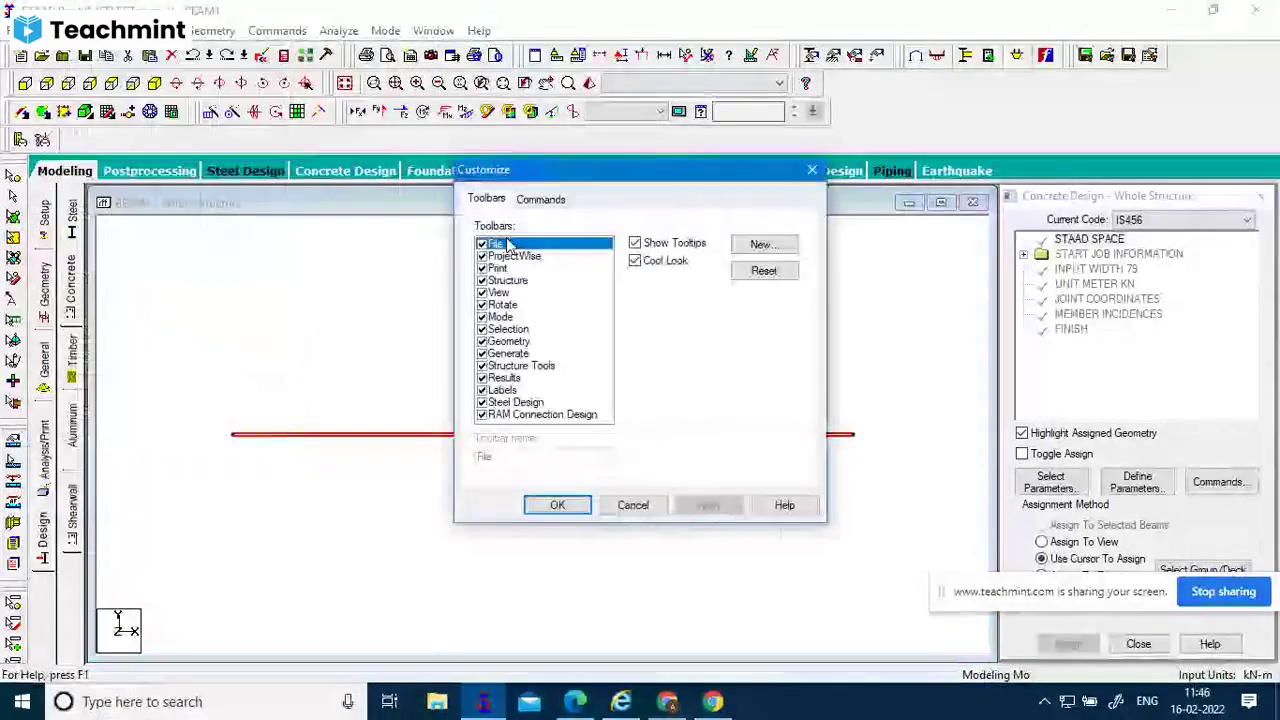
{"action": "left_click", "coordinate": [557, 505]}
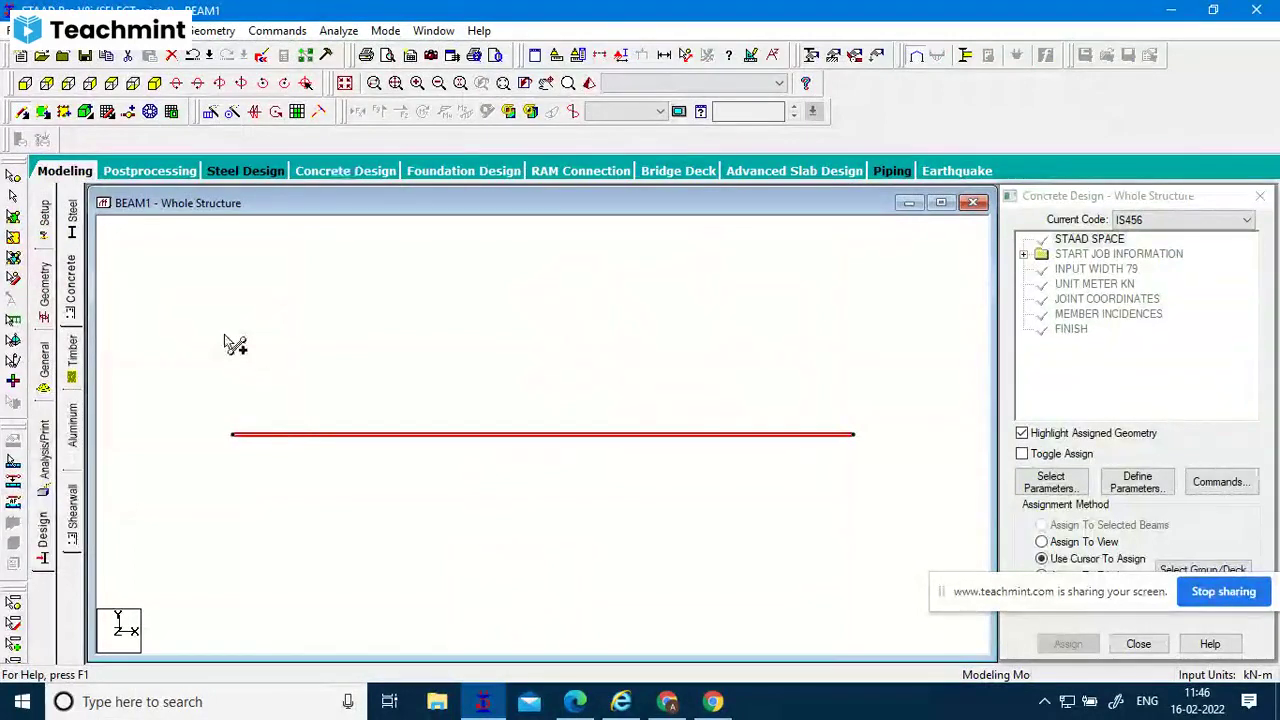
Measure the node-to-node distance between the beam's two ends and remove the node dimension from the view.
{"action": "left_click", "coordinate": [472, 436]}
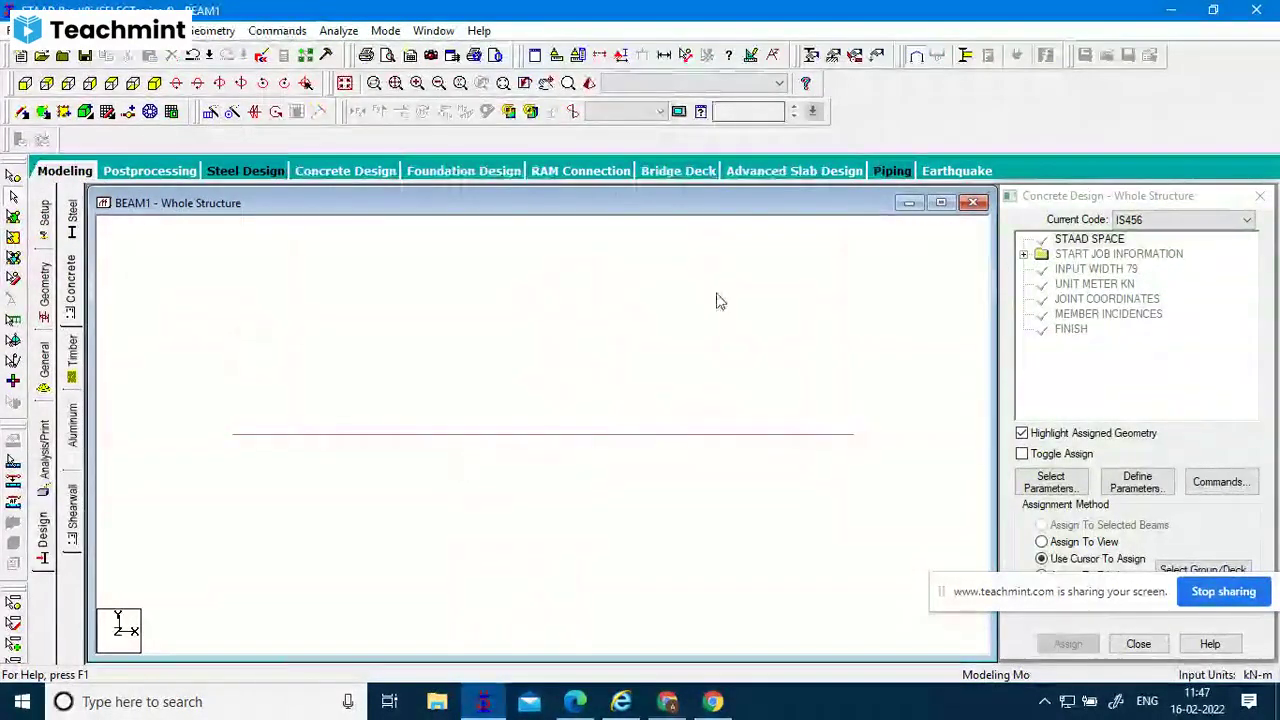
{"action": "left_click", "coordinate": [655, 436]}
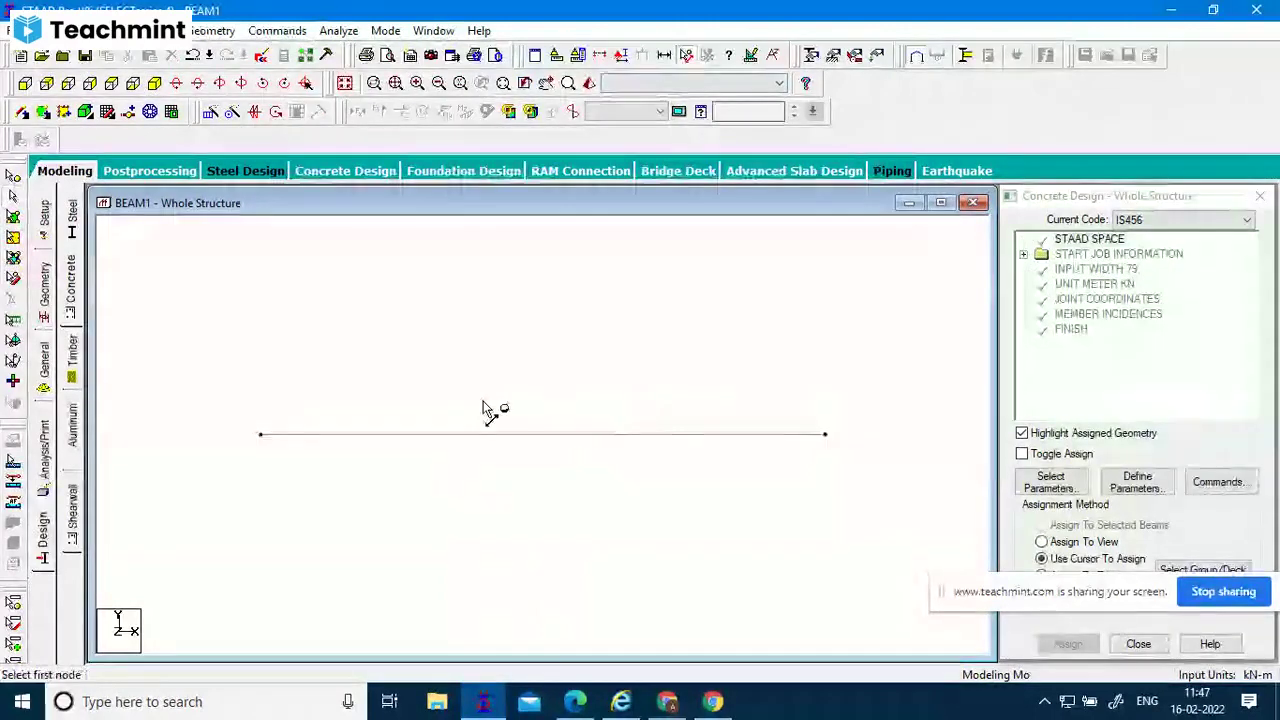
{"action": "left_click", "coordinate": [262, 434]}
{"action": "left_click", "coordinate": [825, 435]}
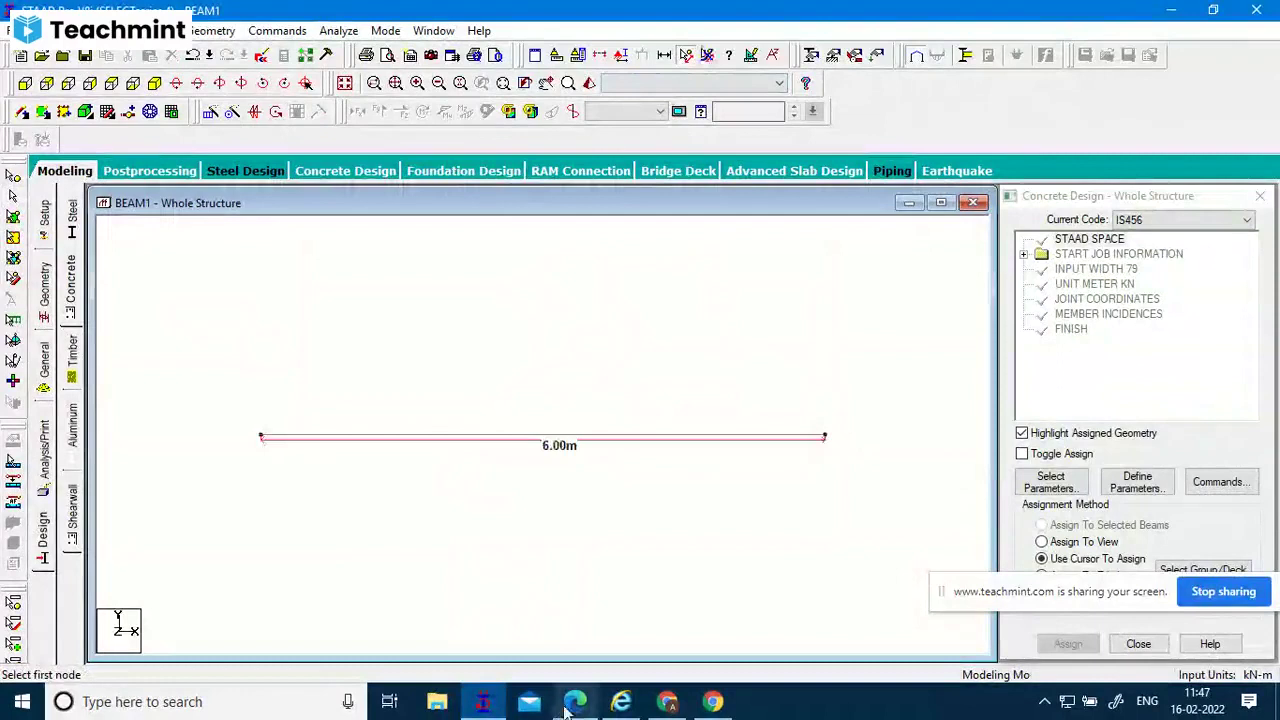
{"action": "left_click", "coordinate": [706, 56]}
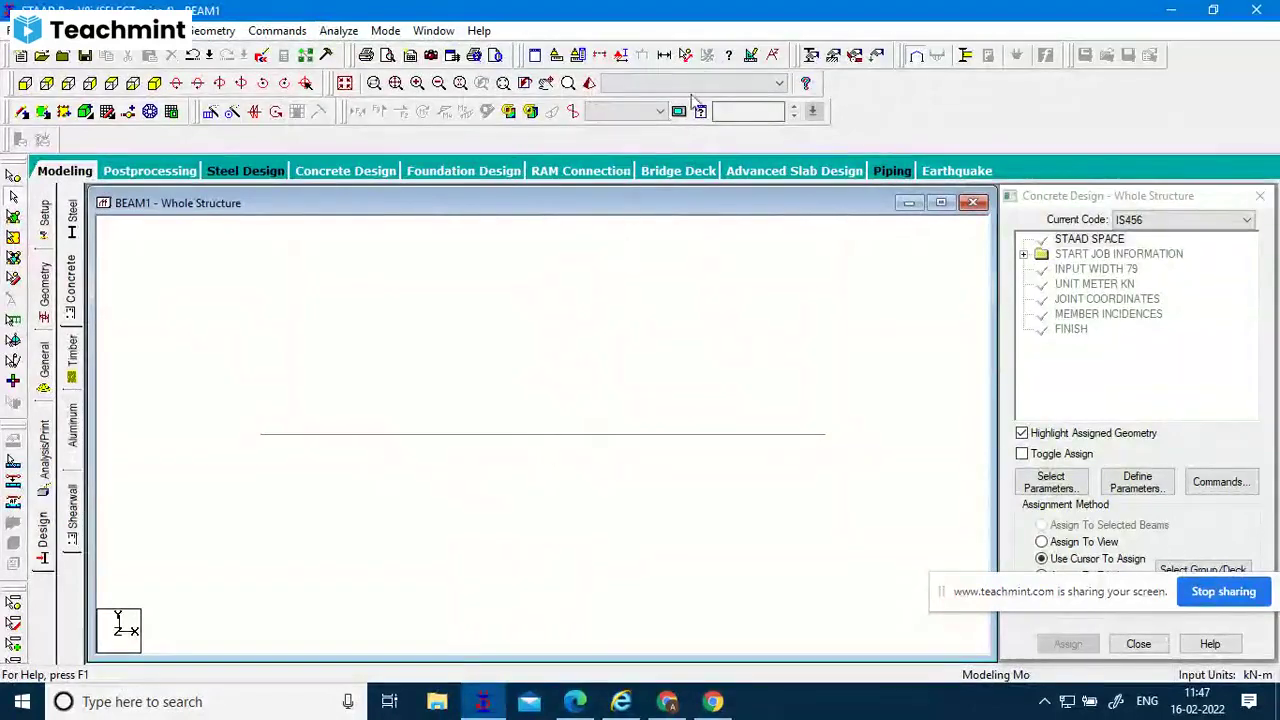
Display the beam dimension using Dimension to View and close the dimension settings.
{"action": "left_click", "coordinate": [663, 55]}
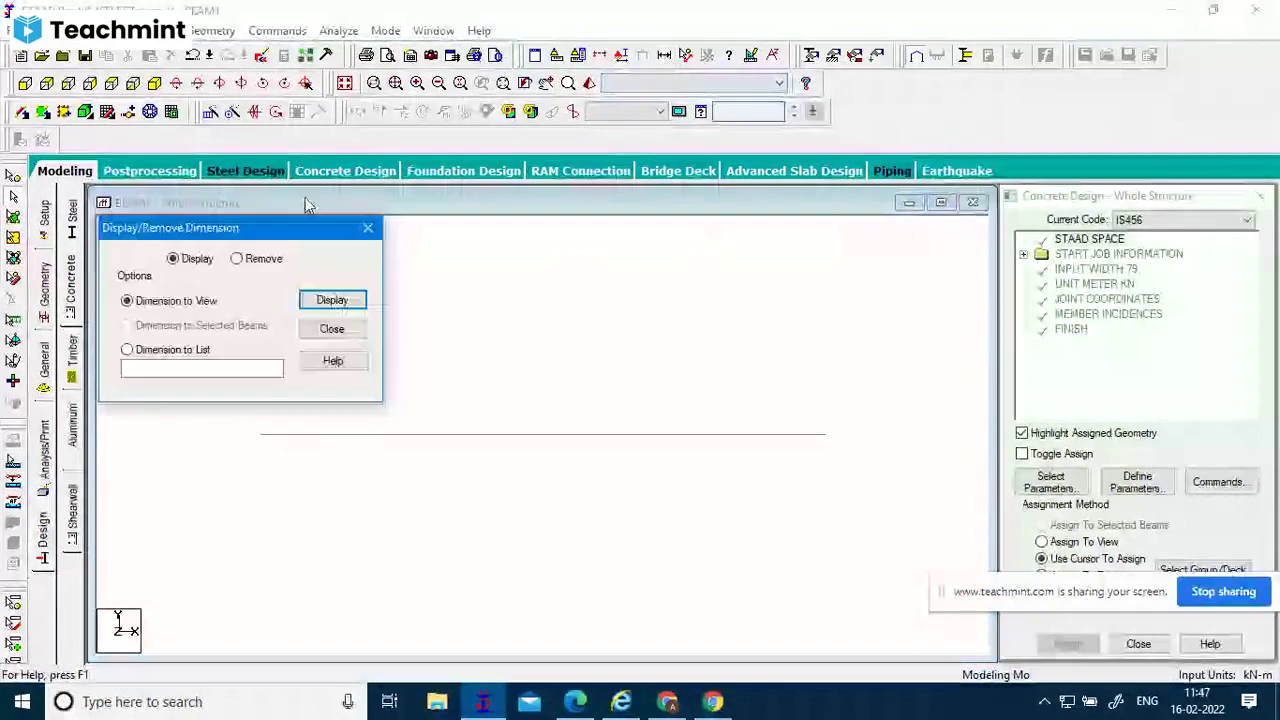
{"action": "left_click", "coordinate": [333, 301]}
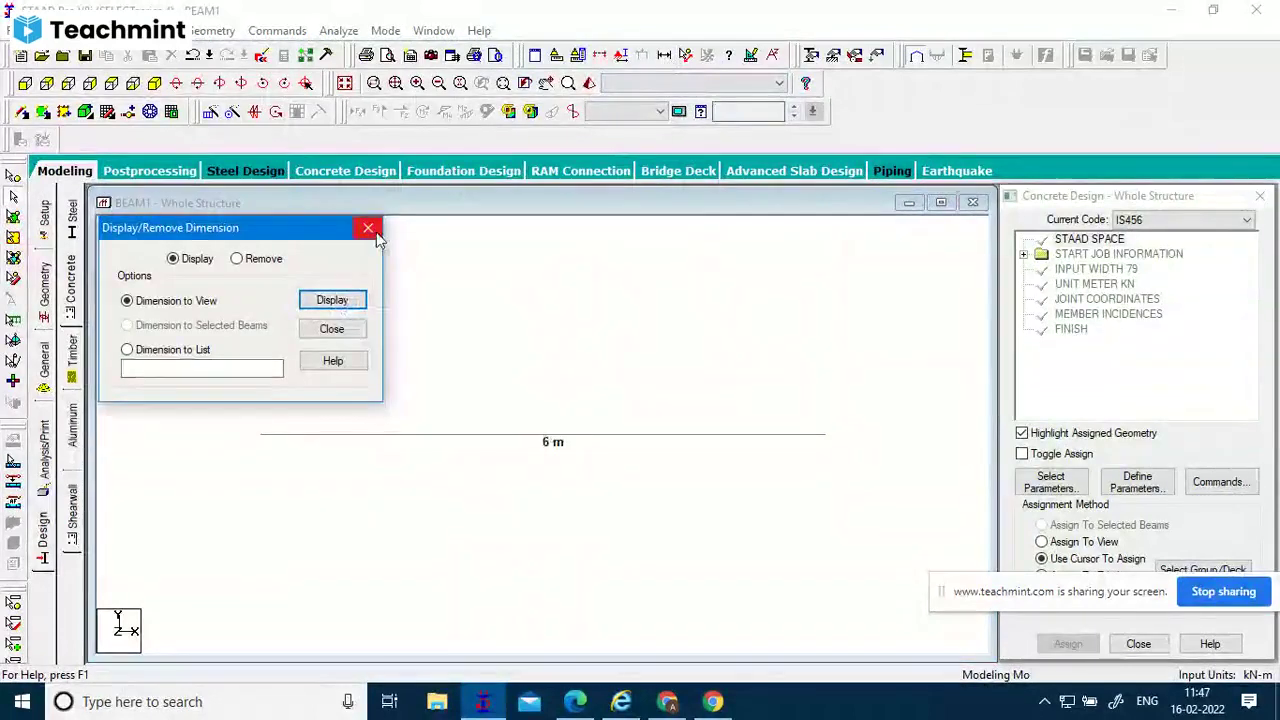
{"action": "left_click", "coordinate": [250, 259]}
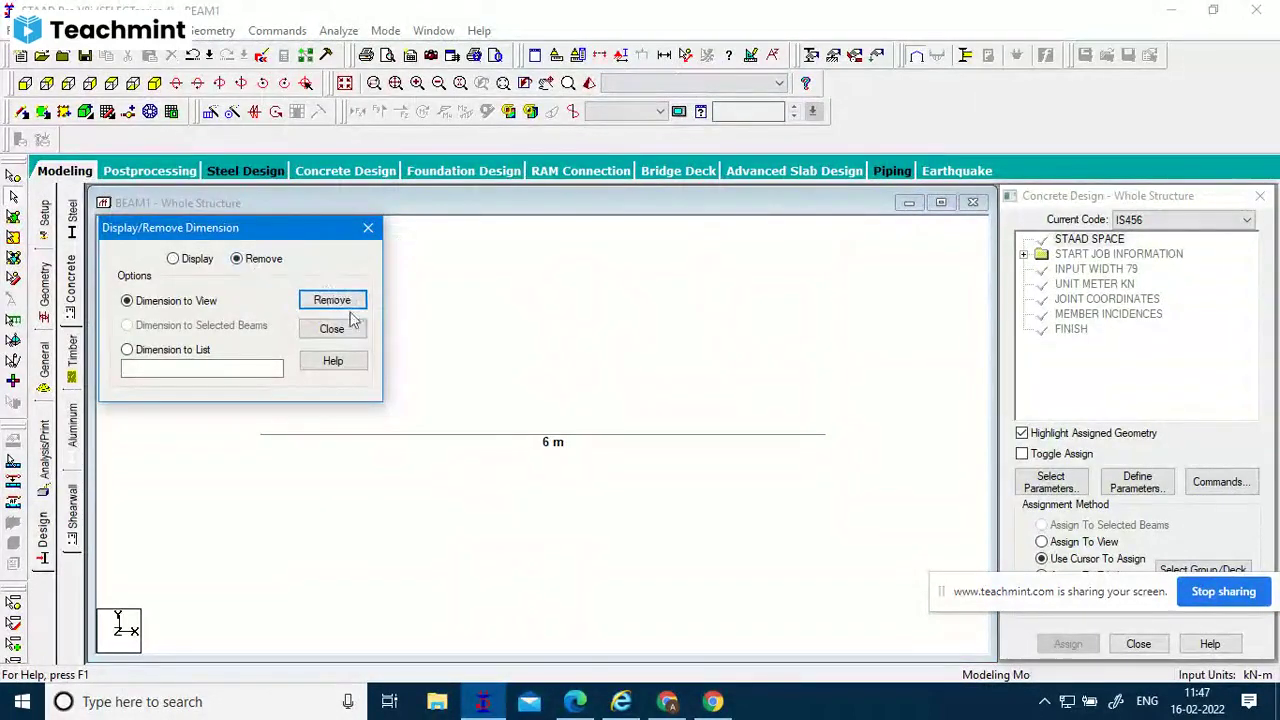
{"action": "left_click", "coordinate": [331, 329]}
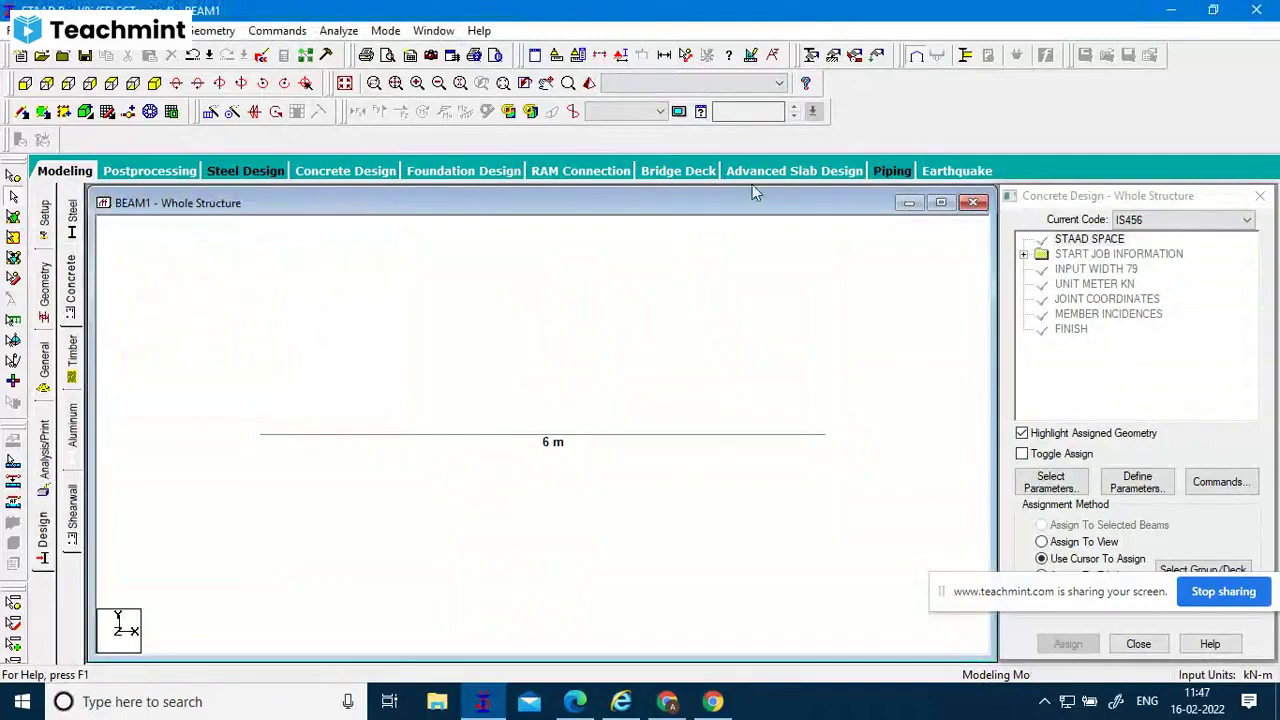
Select the beam and remove its displayed dimension using Dimension to Selected Beams.
{"action": "left_click", "coordinate": [728, 435]}
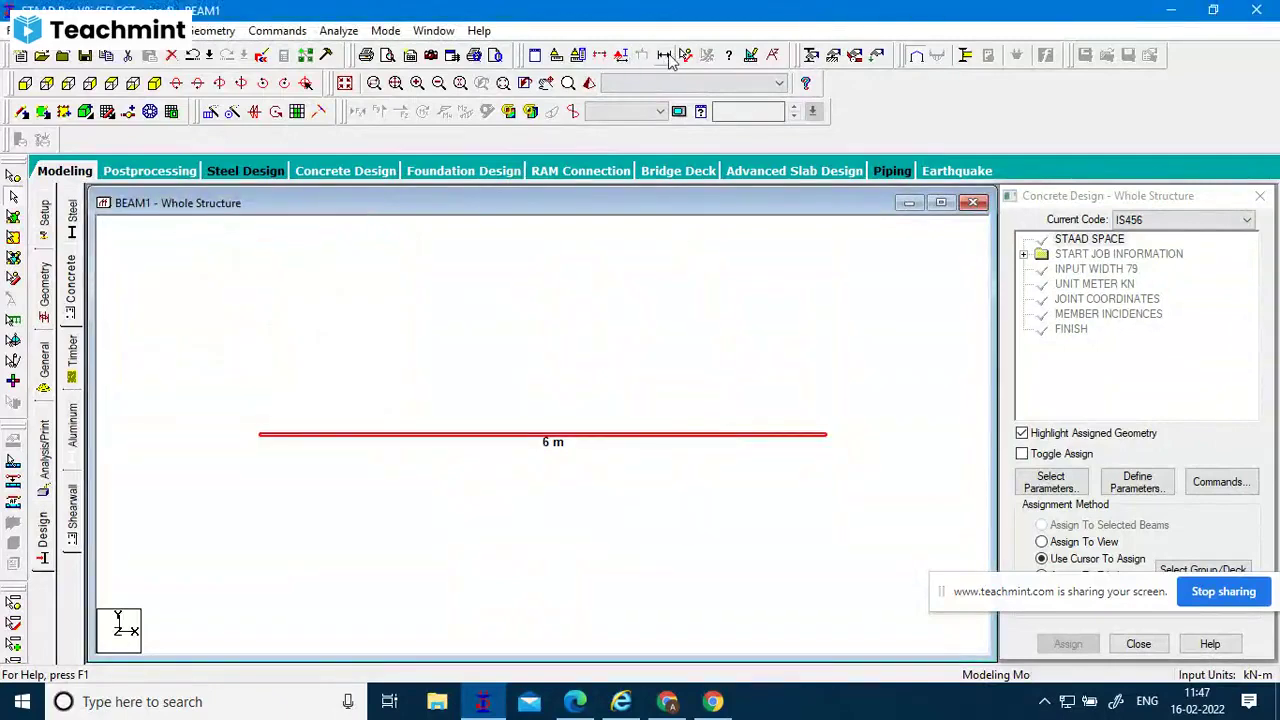
{"action": "left_click", "coordinate": [666, 56]}
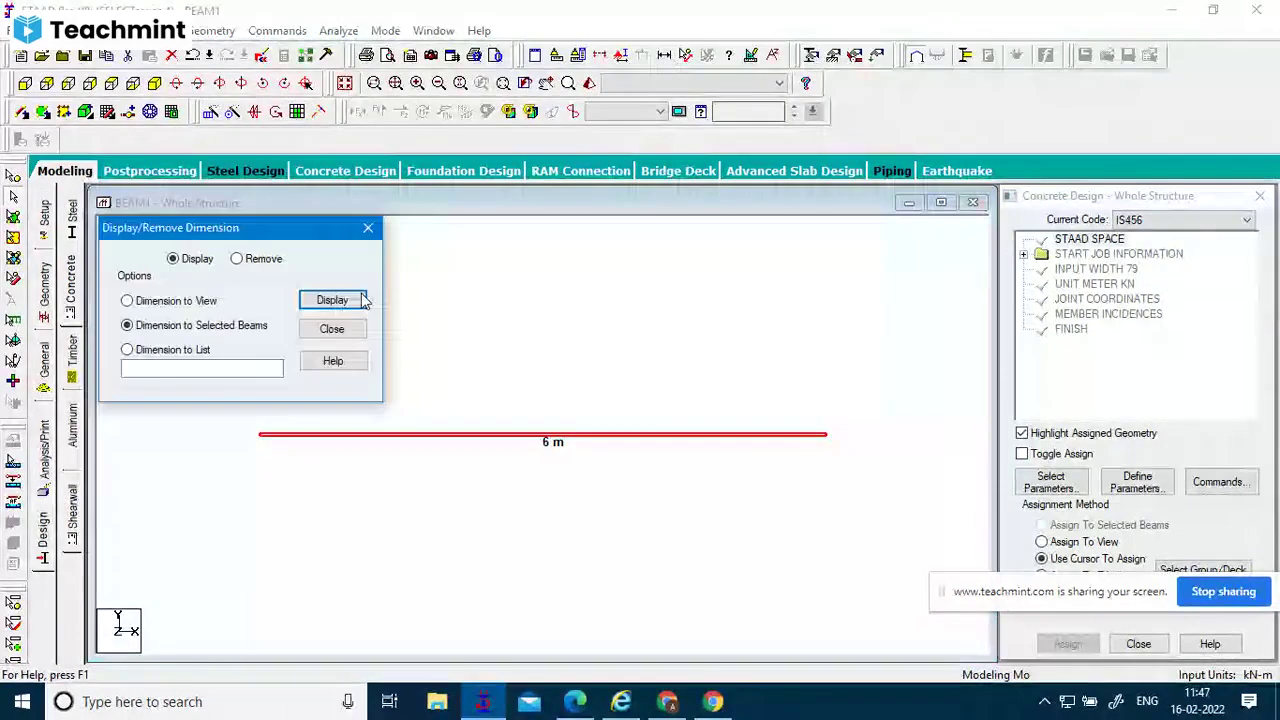
{"action": "left_click", "coordinate": [348, 300]}
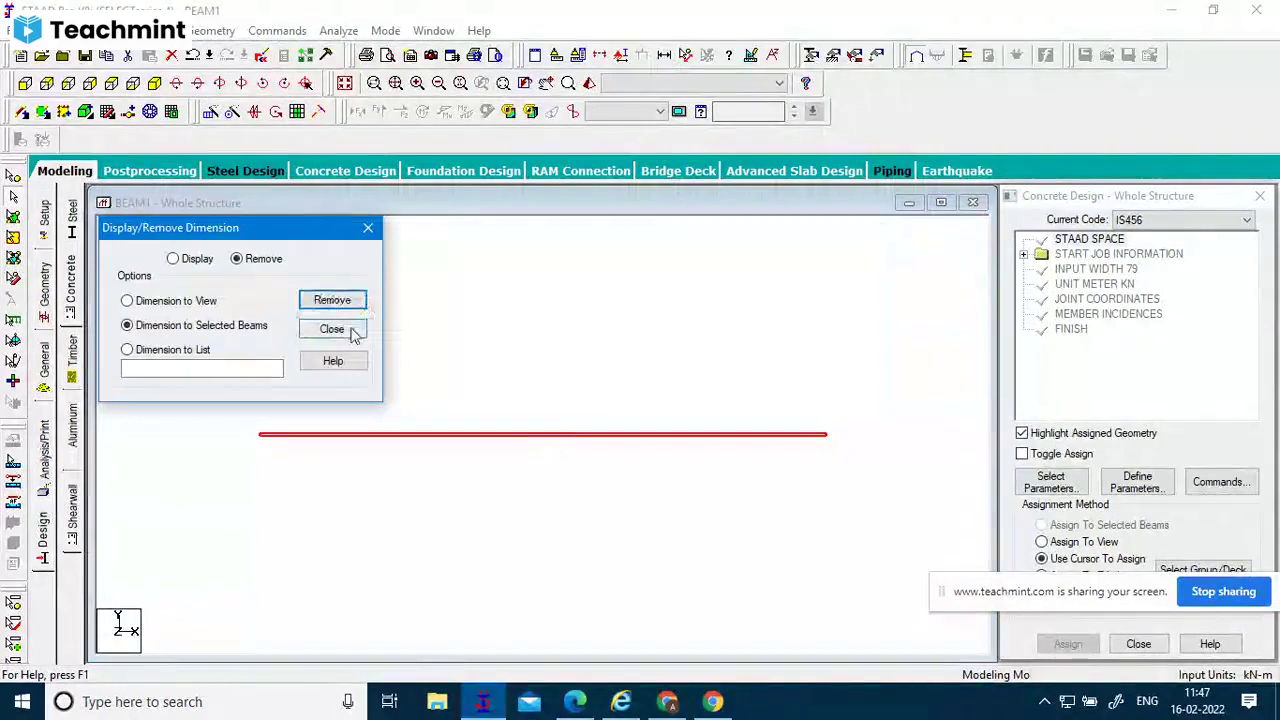
{"action": "left_click", "coordinate": [345, 330]}
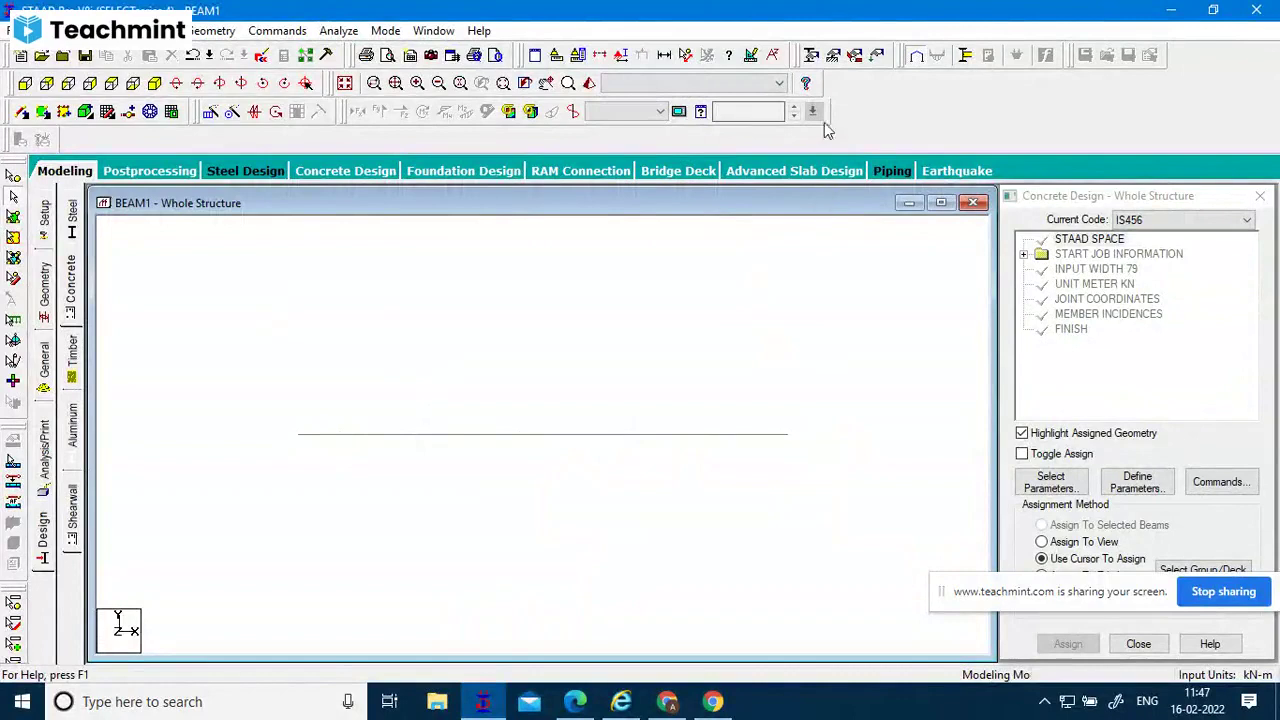
Open the diagram scale settings and examine the load and result scales for forces, moments and displacement.
{"action": "left_click", "coordinate": [752, 57]}
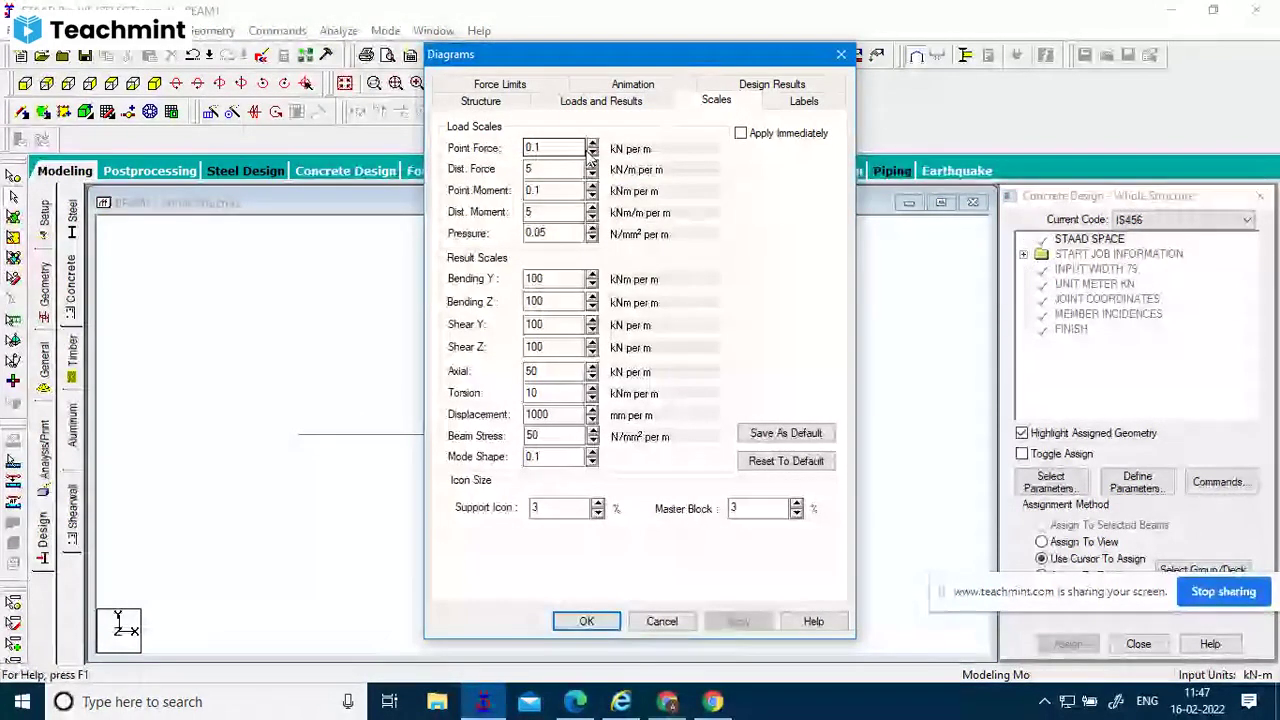
{"action": "left_click", "coordinate": [530, 167]}
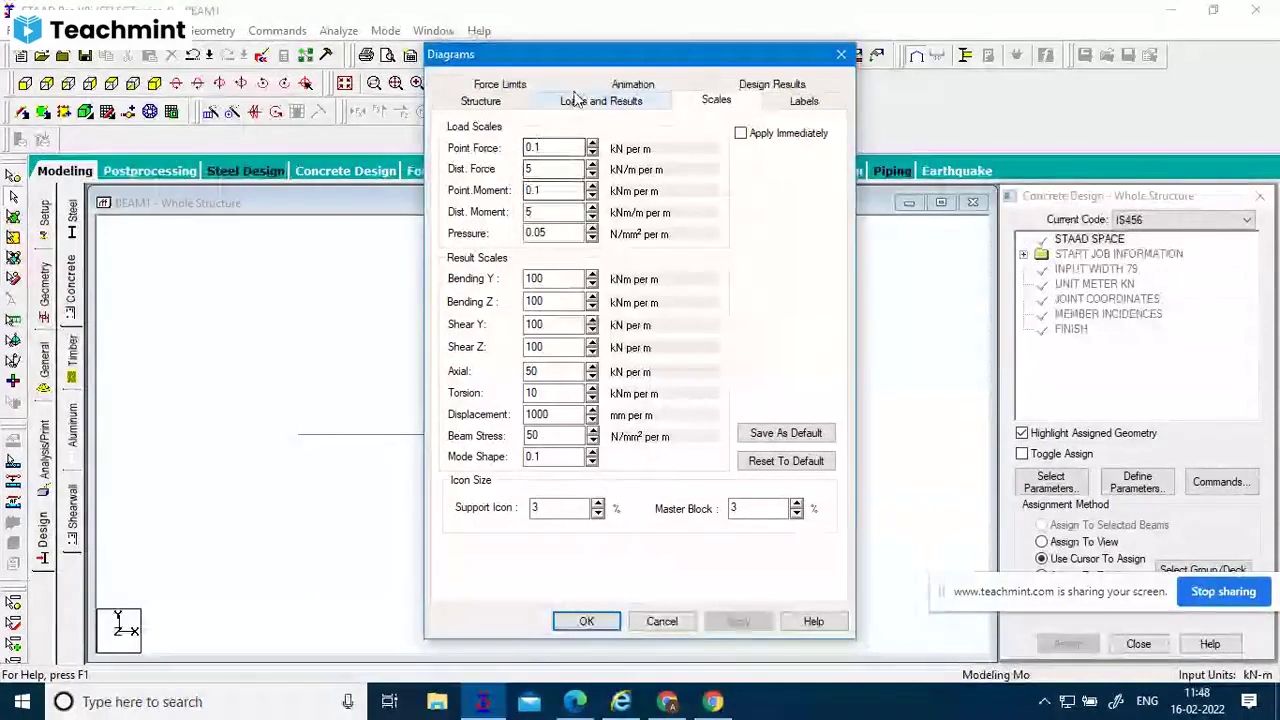
{"action": "left_click_drag", "start_coordinate": [630, 65], "coordinate": [931, 88]}
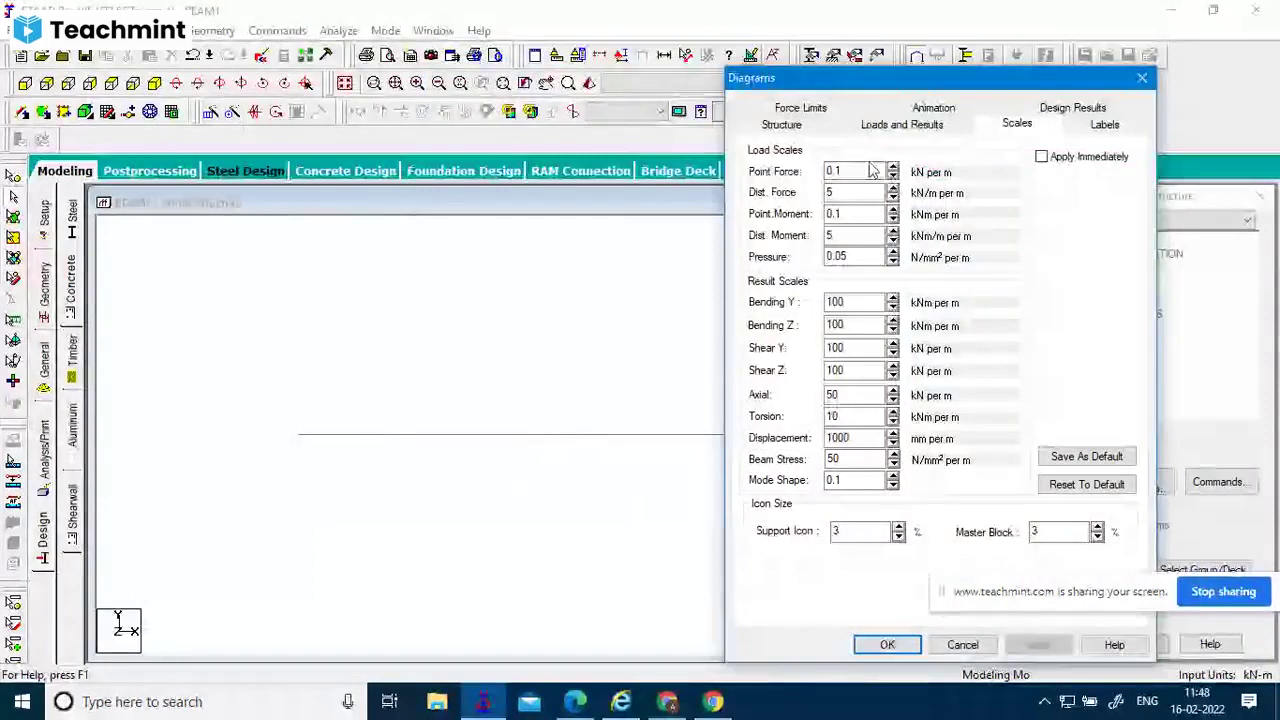
{"action": "left_click_drag", "start_coordinate": [921, 80], "coordinate": [628, 54]}
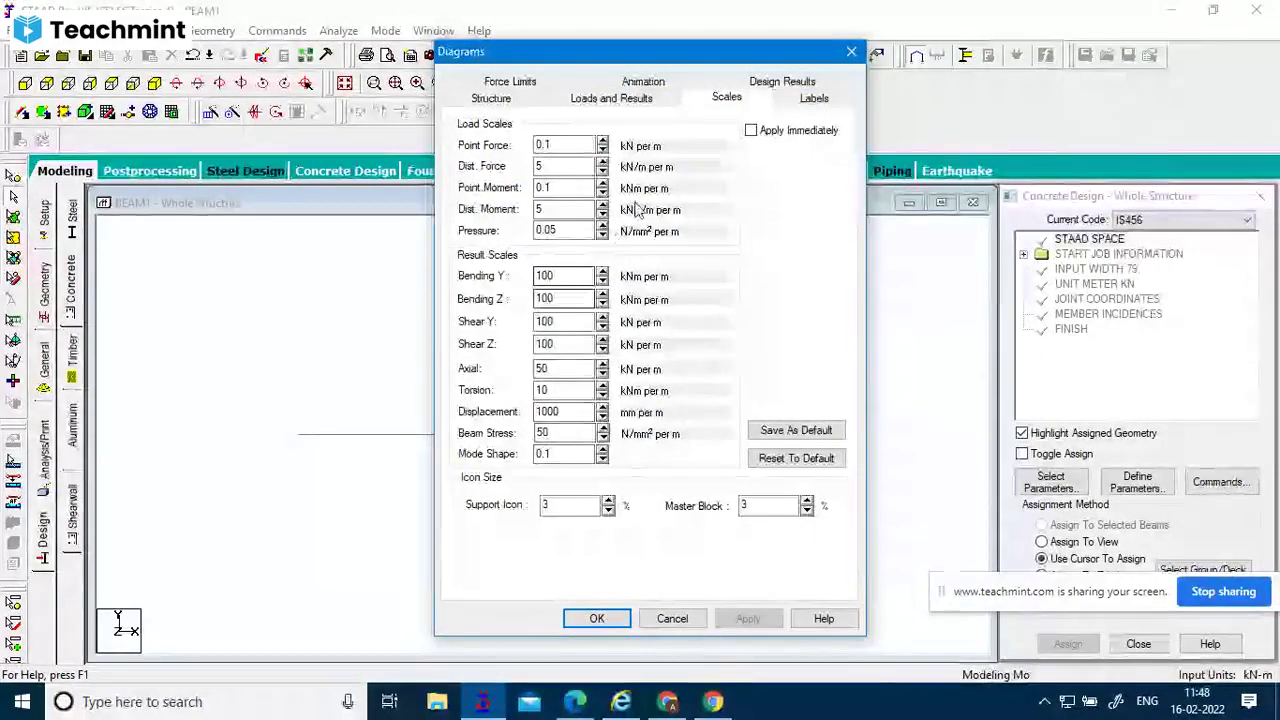
Turn on the Node Numbers and Beam Numbers labels for the structure and apply them to the view.
{"action": "left_click", "coordinate": [810, 101]}
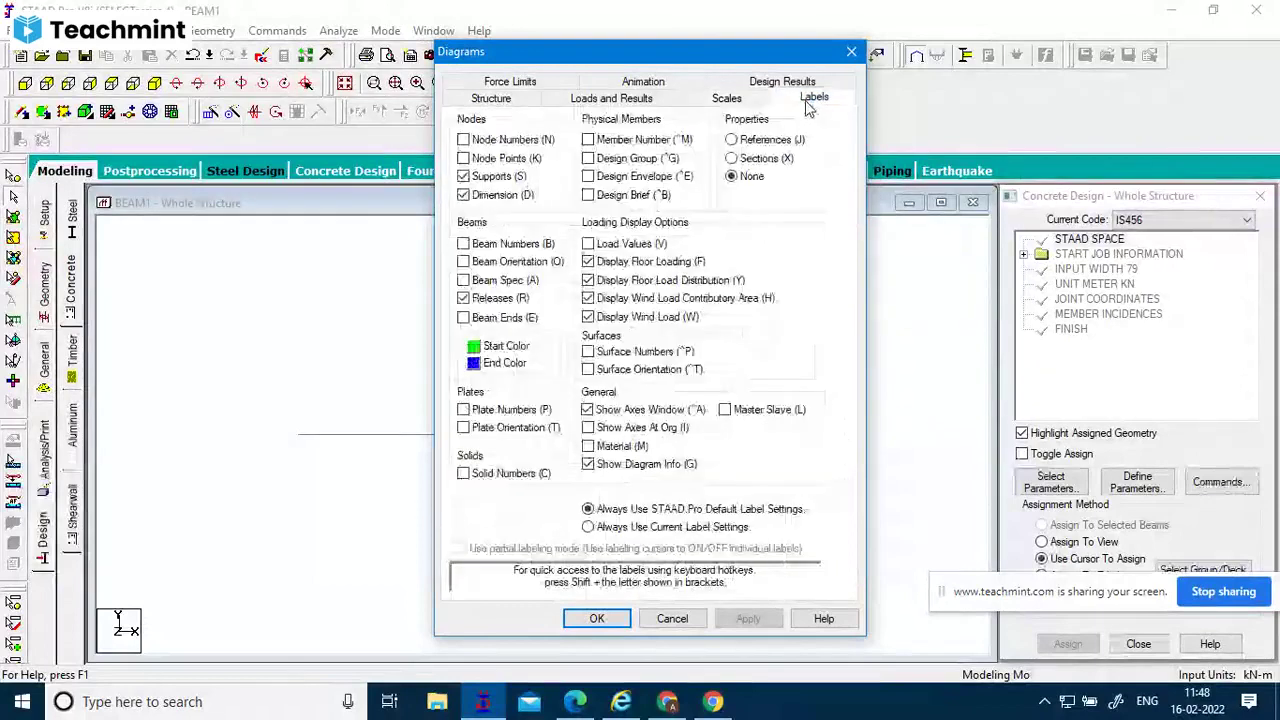
{"action": "left_click", "coordinate": [507, 140]}
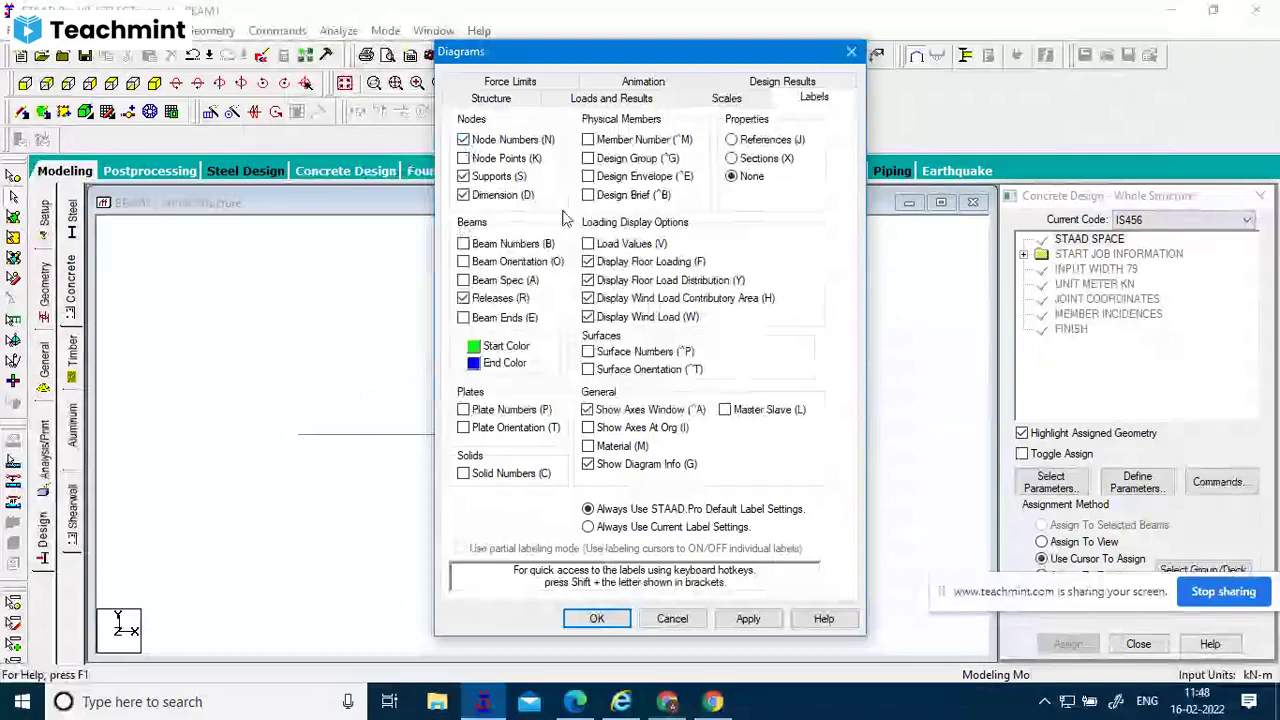
{"action": "left_click", "coordinate": [463, 244]}
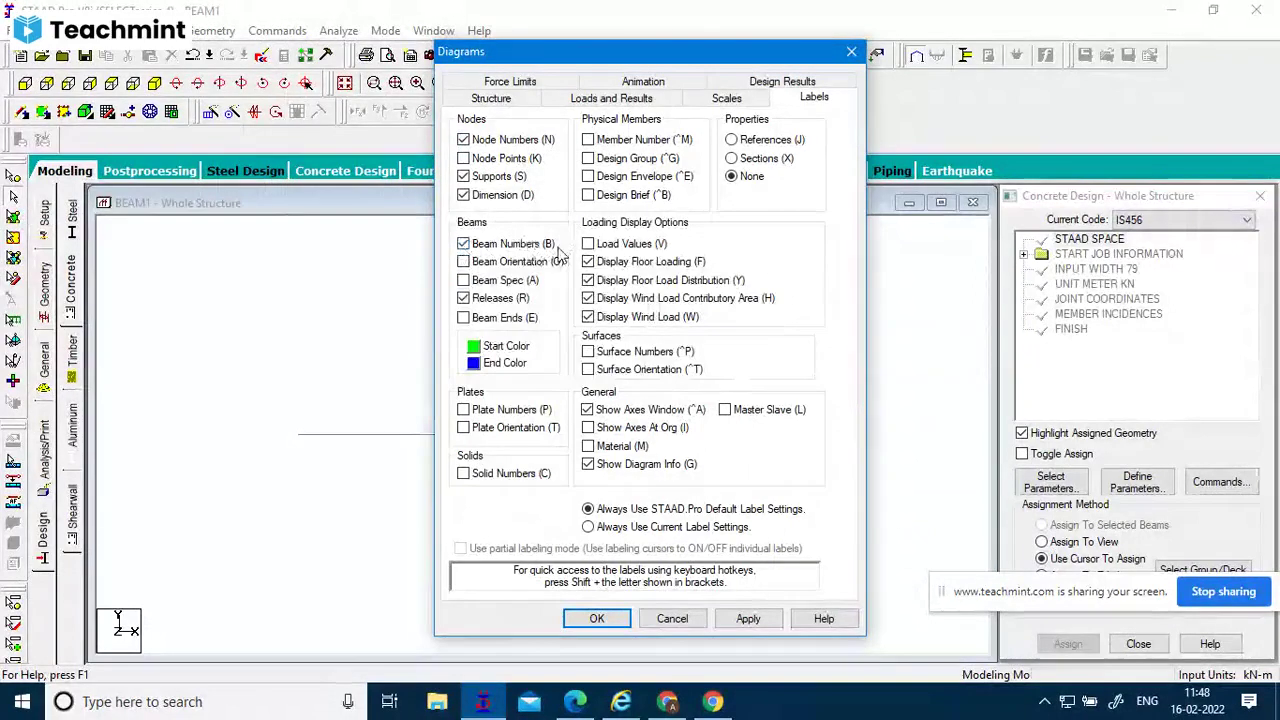
{"action": "left_click_drag", "start_coordinate": [656, 58], "coordinate": [958, 58]}
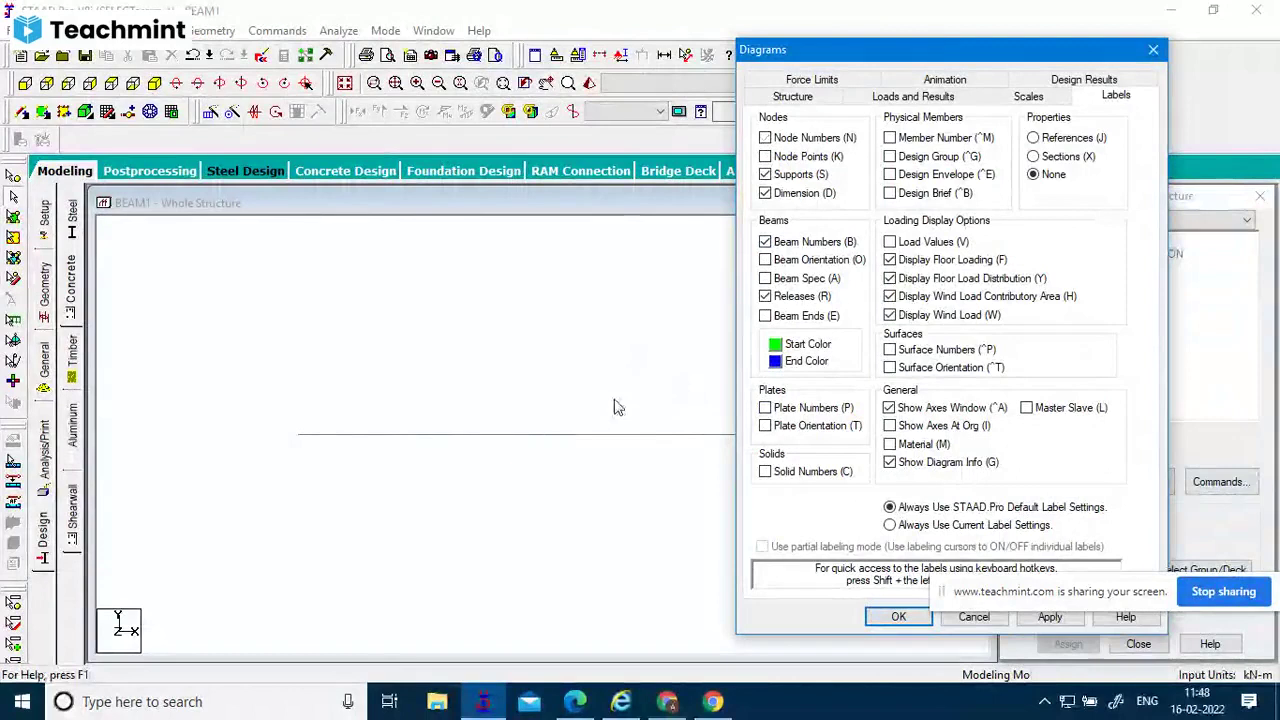
{"action": "key", "text": "shift+n"}
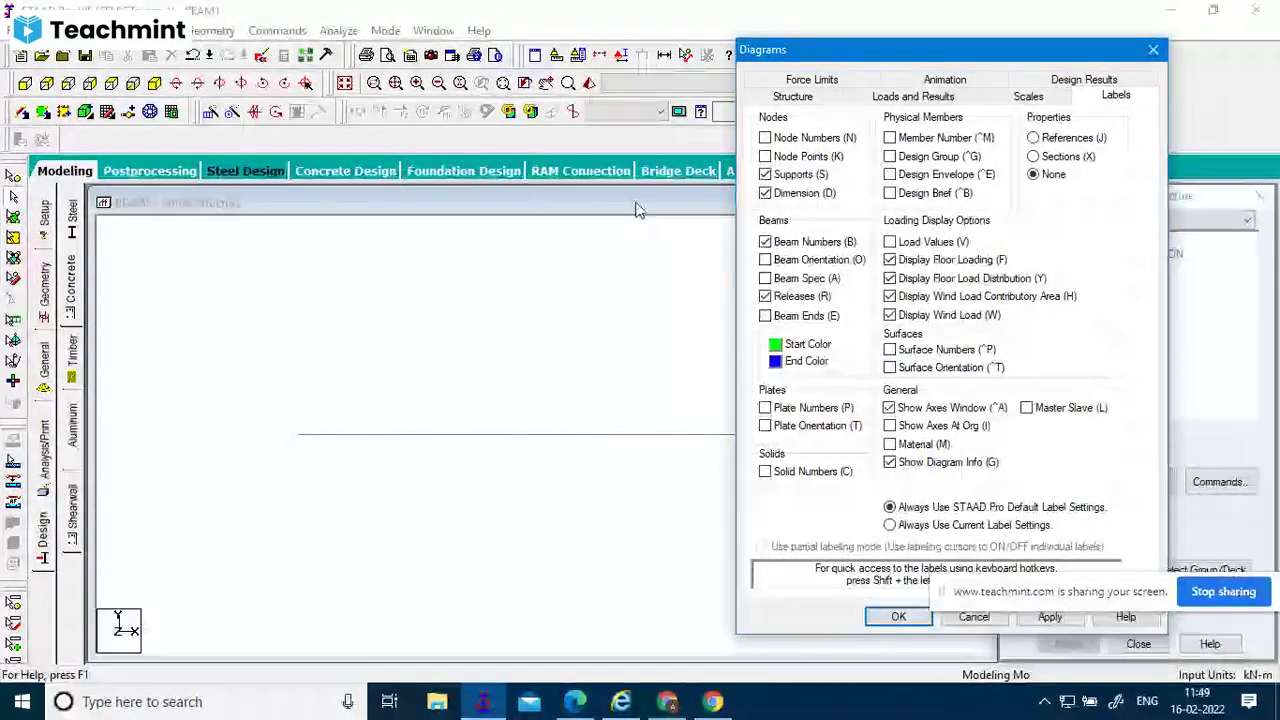
{"action": "left_click", "coordinate": [765, 241]}
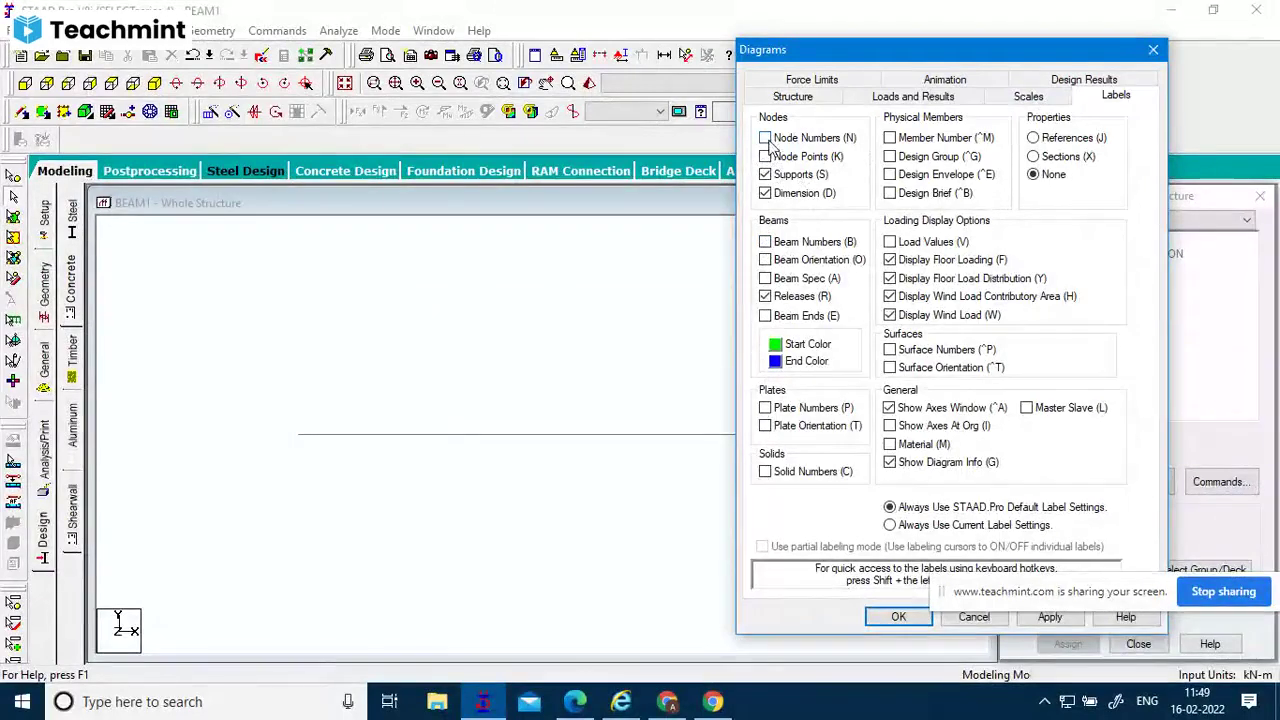
{"action": "left_click", "coordinate": [765, 138]}
{"action": "left_click", "coordinate": [765, 242]}
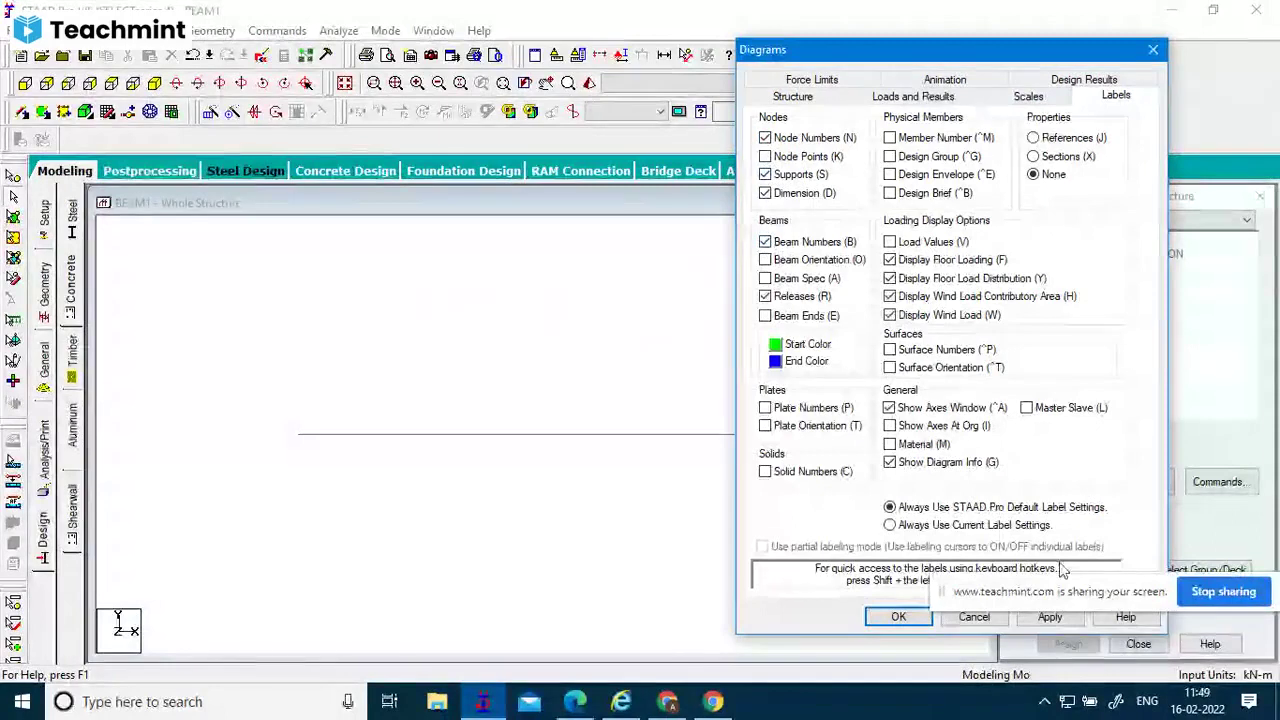
{"action": "left_click", "coordinate": [898, 617]}
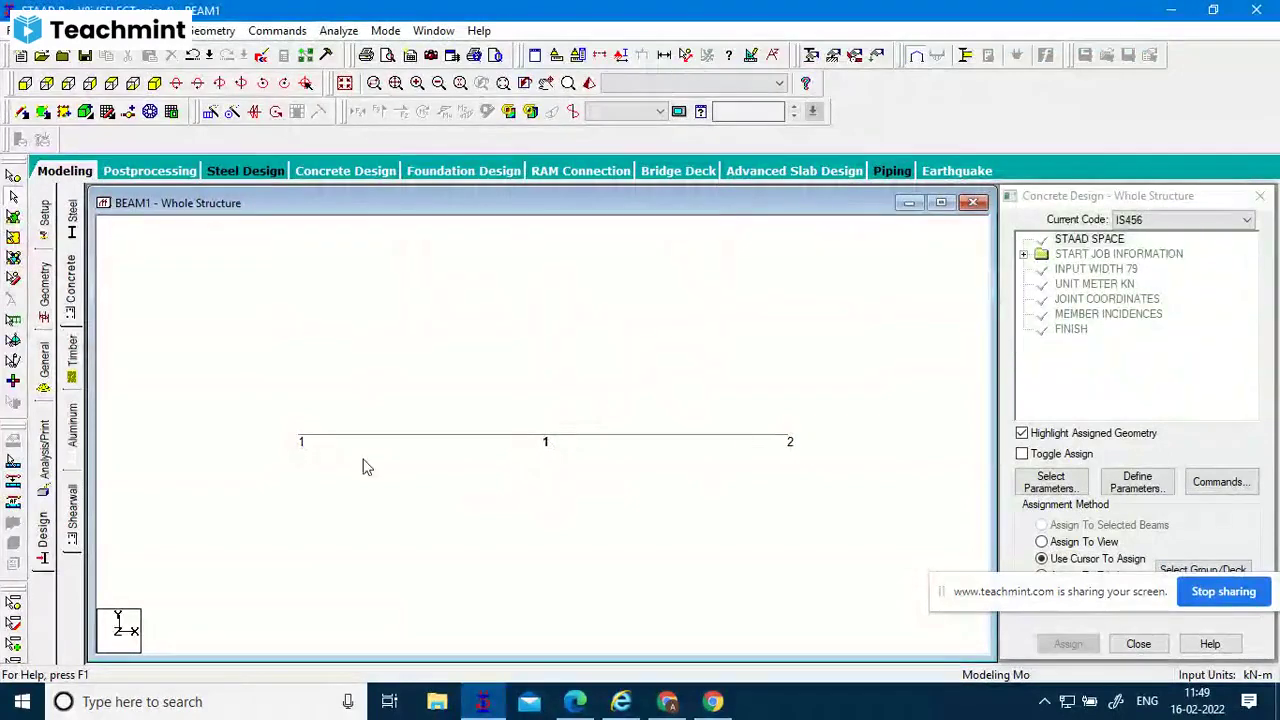
Turn on the Load Values and physical Member Number labels in the diagram settings, apply them and close the settings.
{"action": "left_click", "coordinate": [773, 55]}
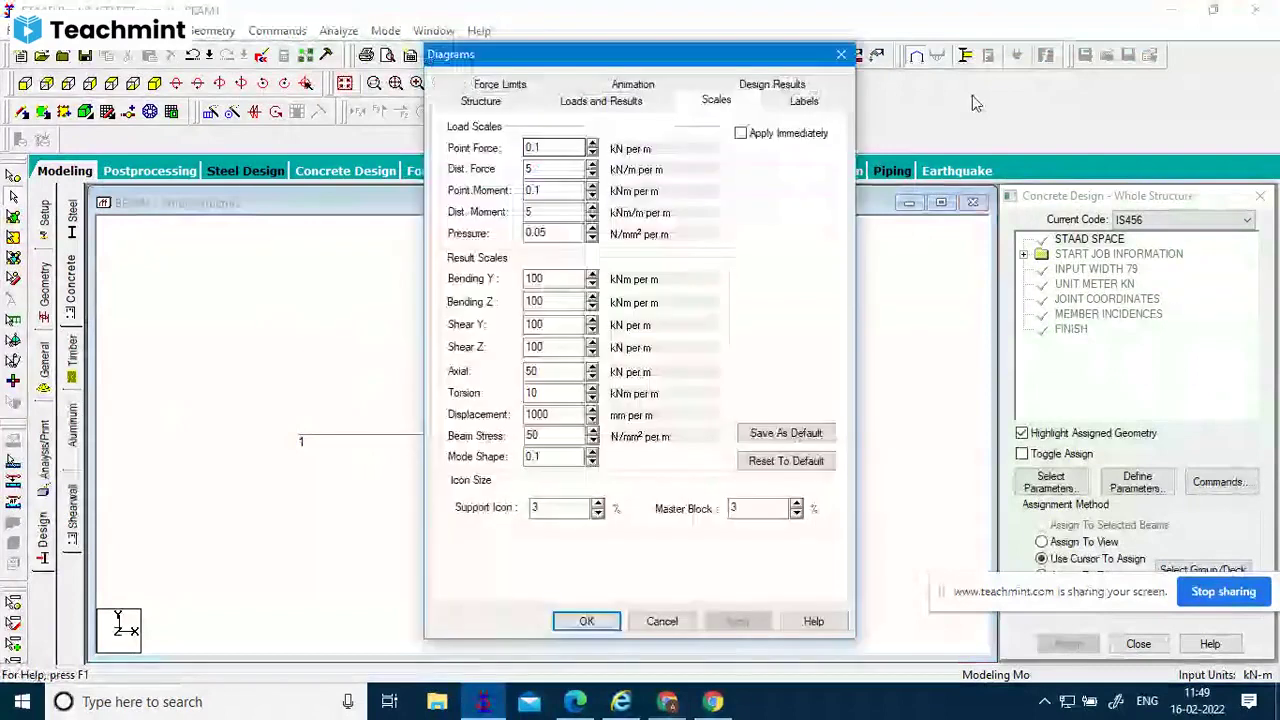
{"action": "left_click", "coordinate": [804, 101]}
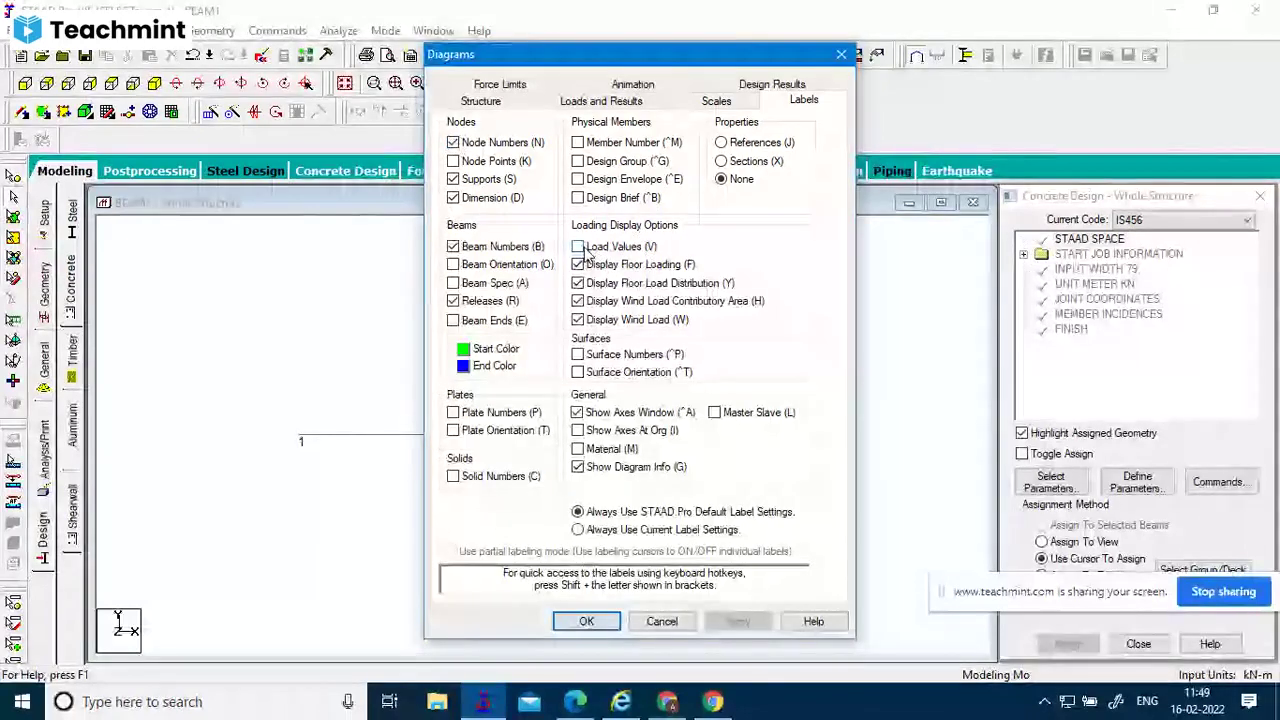
{"action": "left_click", "coordinate": [589, 252]}
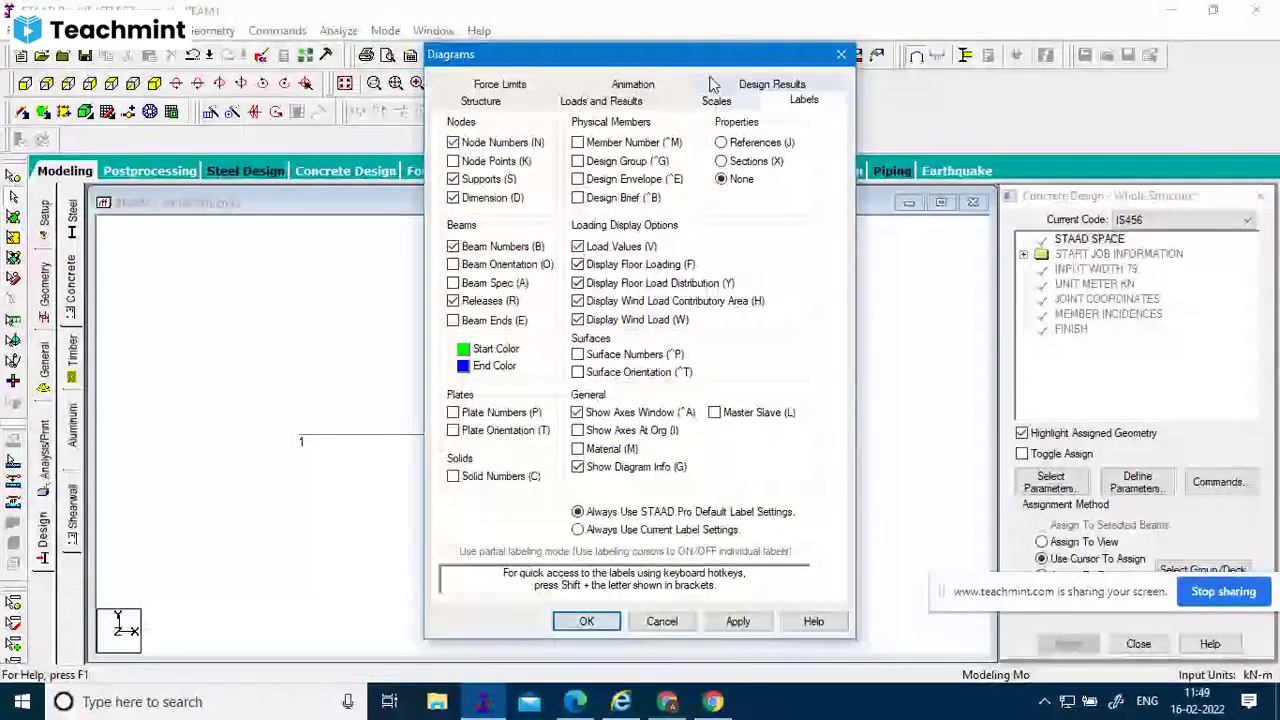
{"action": "left_click_drag", "start_coordinate": [713, 54], "coordinate": [1043, 96]}
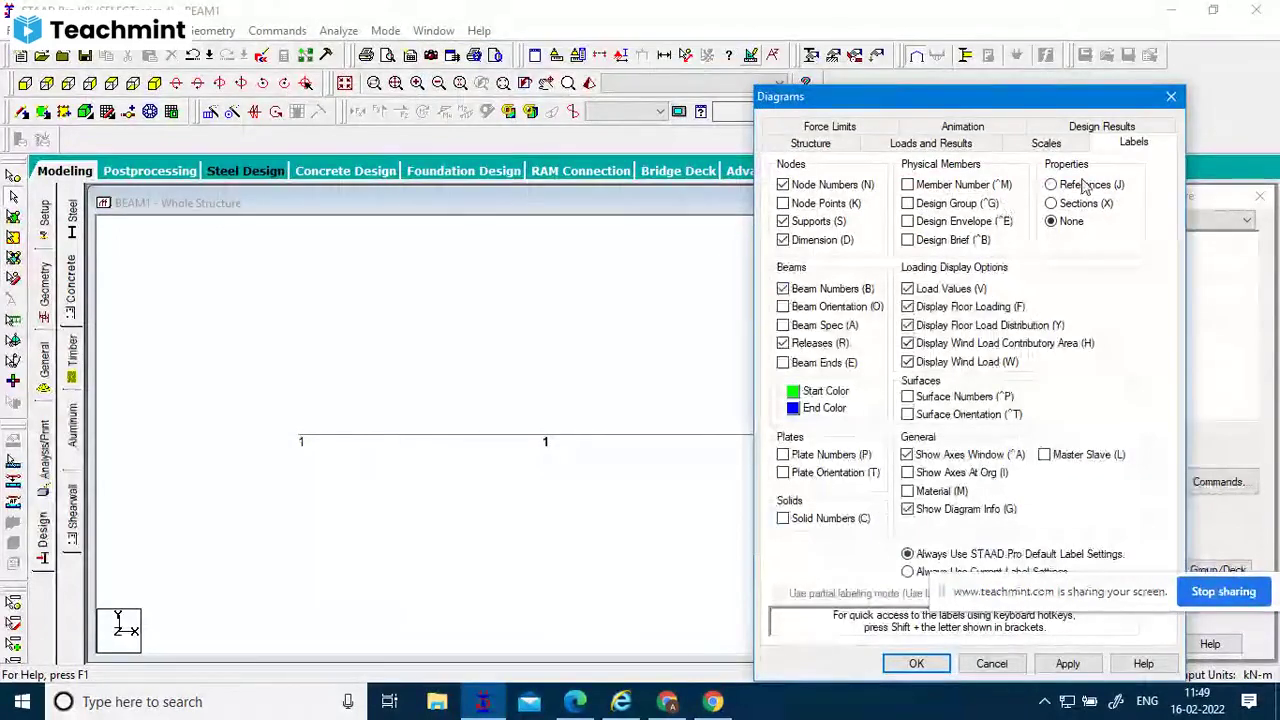
{"action": "left_click", "coordinate": [938, 188]}
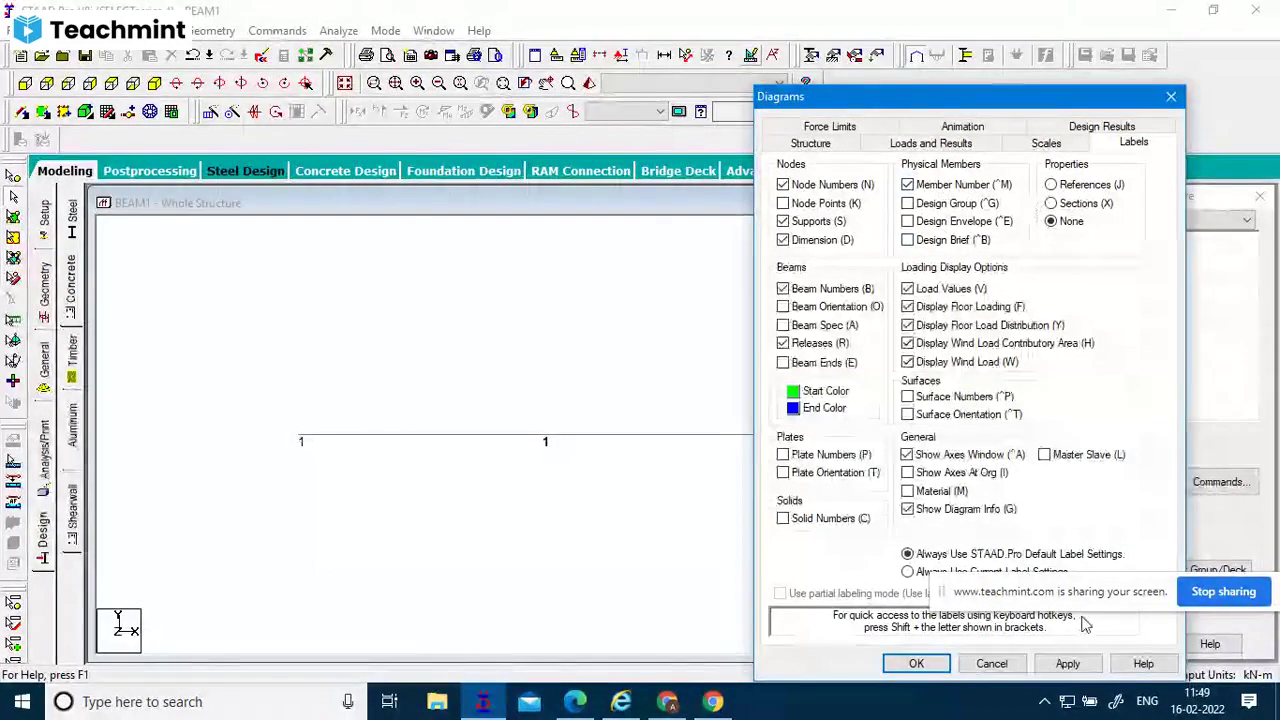
{"action": "left_click", "coordinate": [1066, 663]}
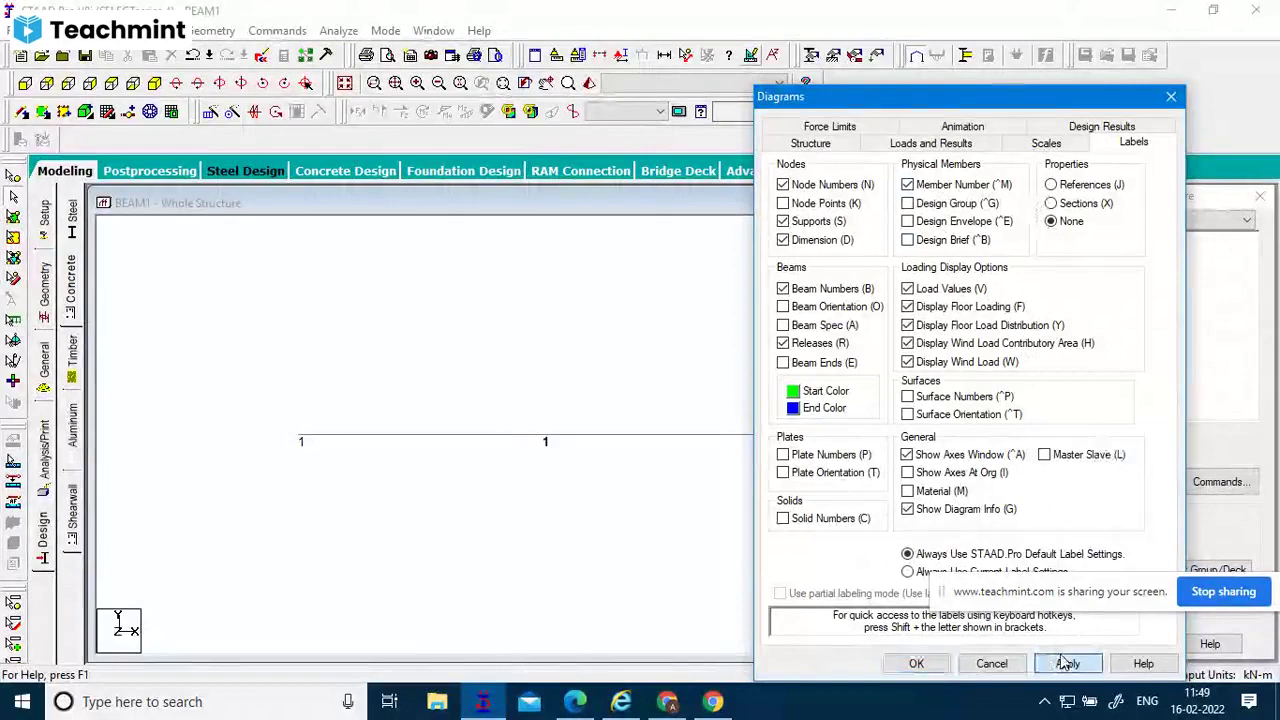
{"action": "left_click", "coordinate": [1008, 665]}
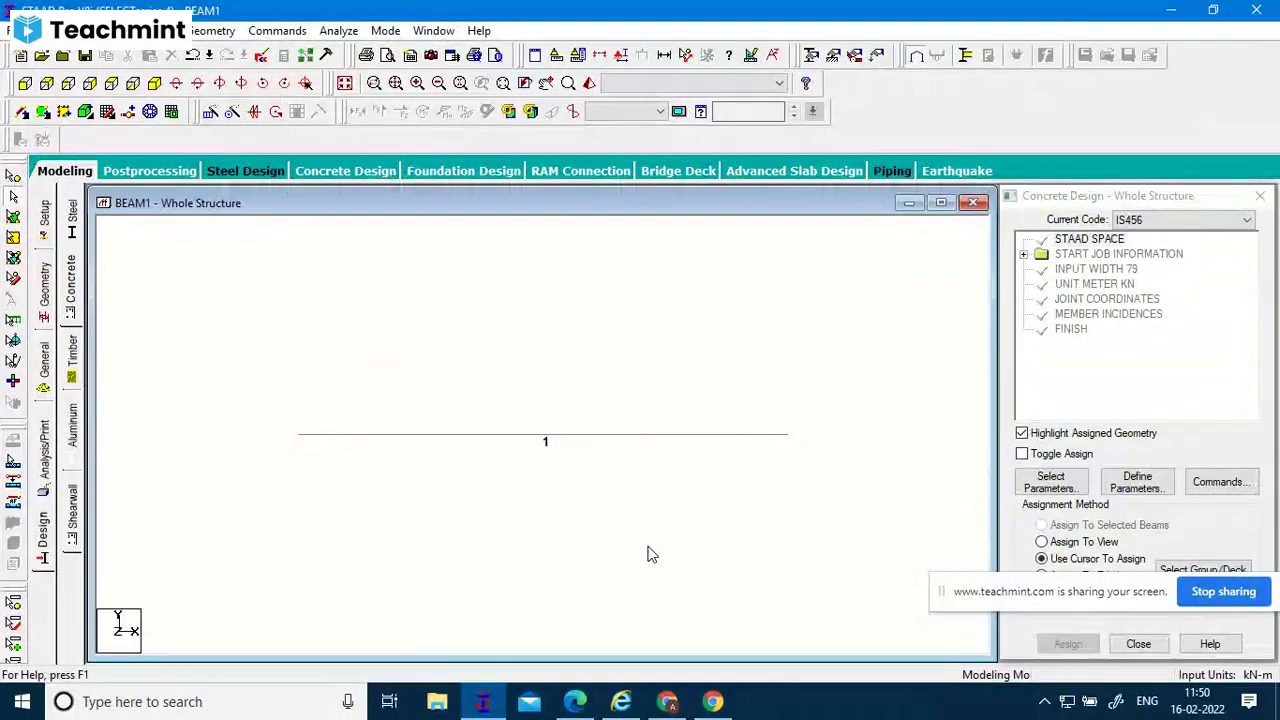
Hide the node and beam number labels in the structure view and show them again.
{"action": "left_click", "coordinate": [648, 555]}
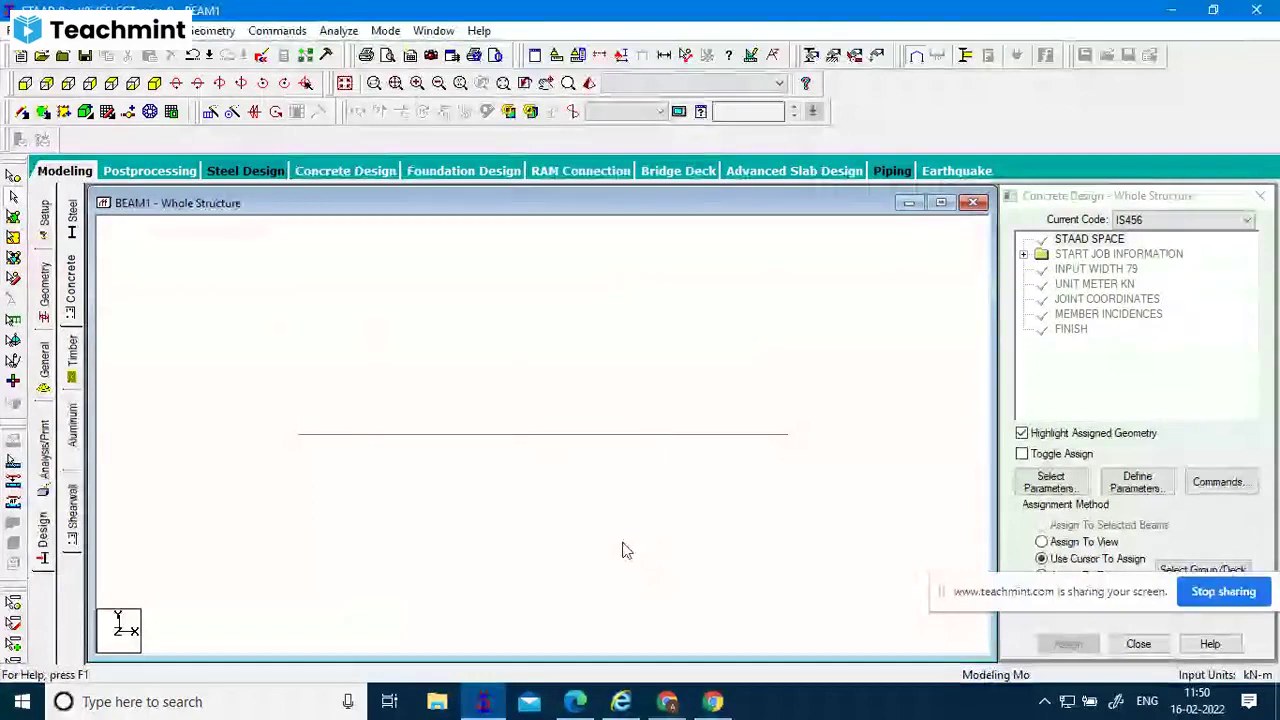
{"action": "left_click", "coordinate": [859, 364]}
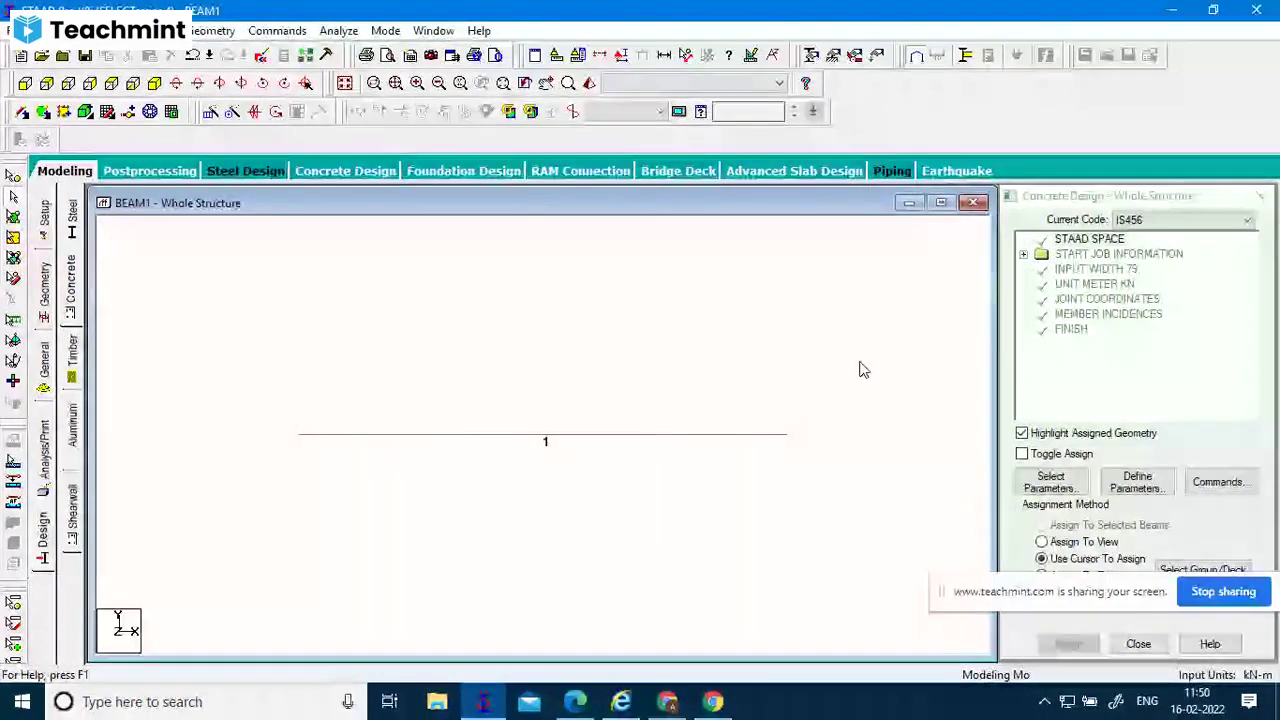
{"action": "mouse_move", "coordinate": [578, 703]}
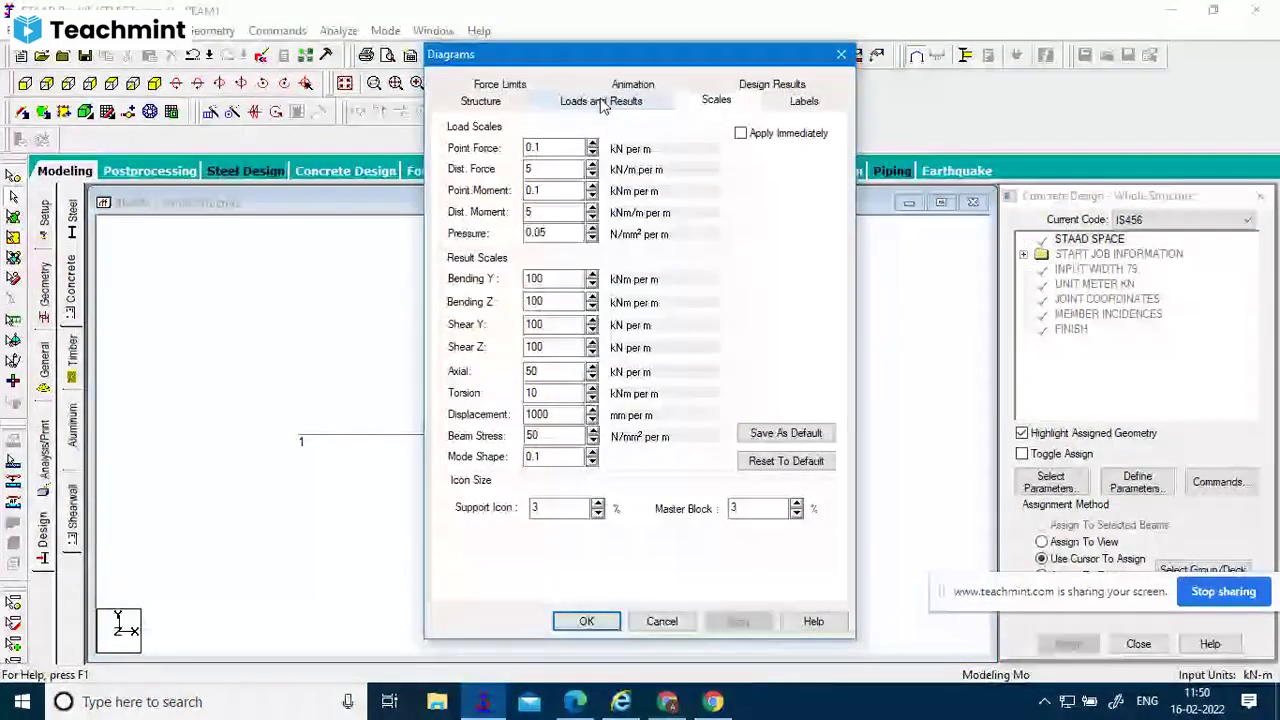
Try the Full Sections option for 3D sections in the diagram structure settings and close them without applying.
{"action": "left_click", "coordinate": [482, 101]}
{"action": "left_click", "coordinate": [463, 177]}
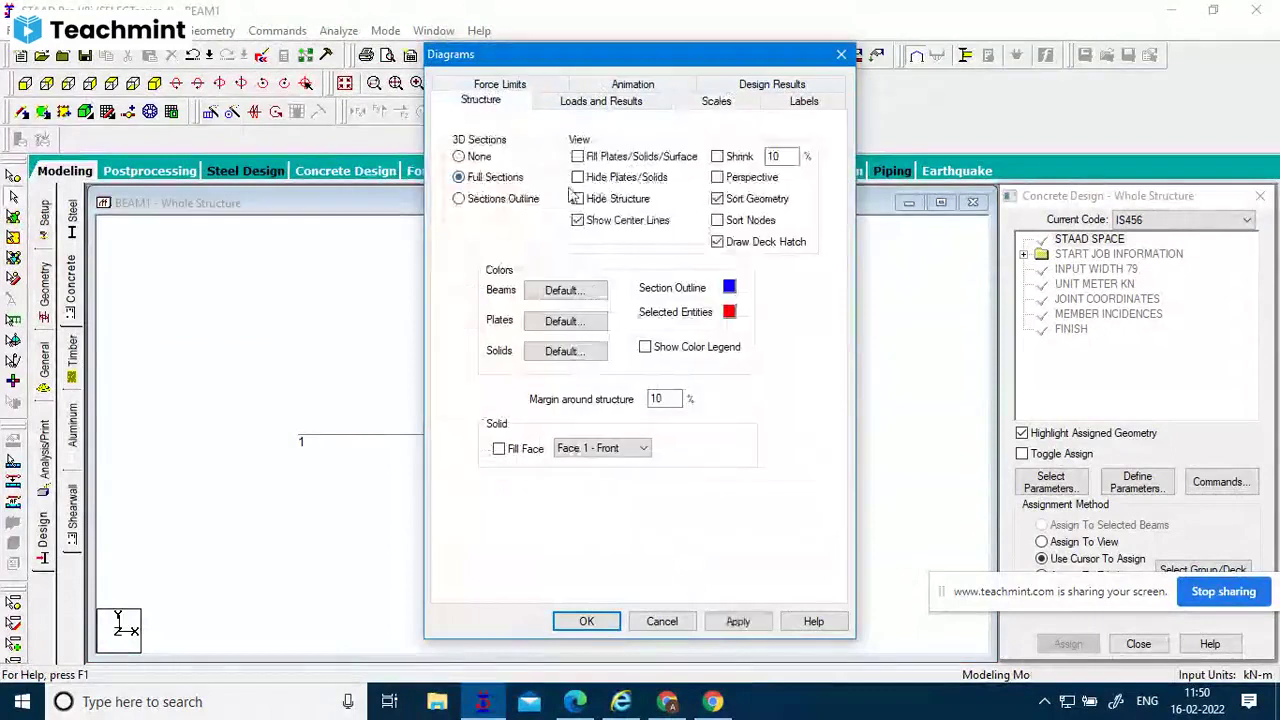
{"action": "left_click", "coordinate": [841, 55]}
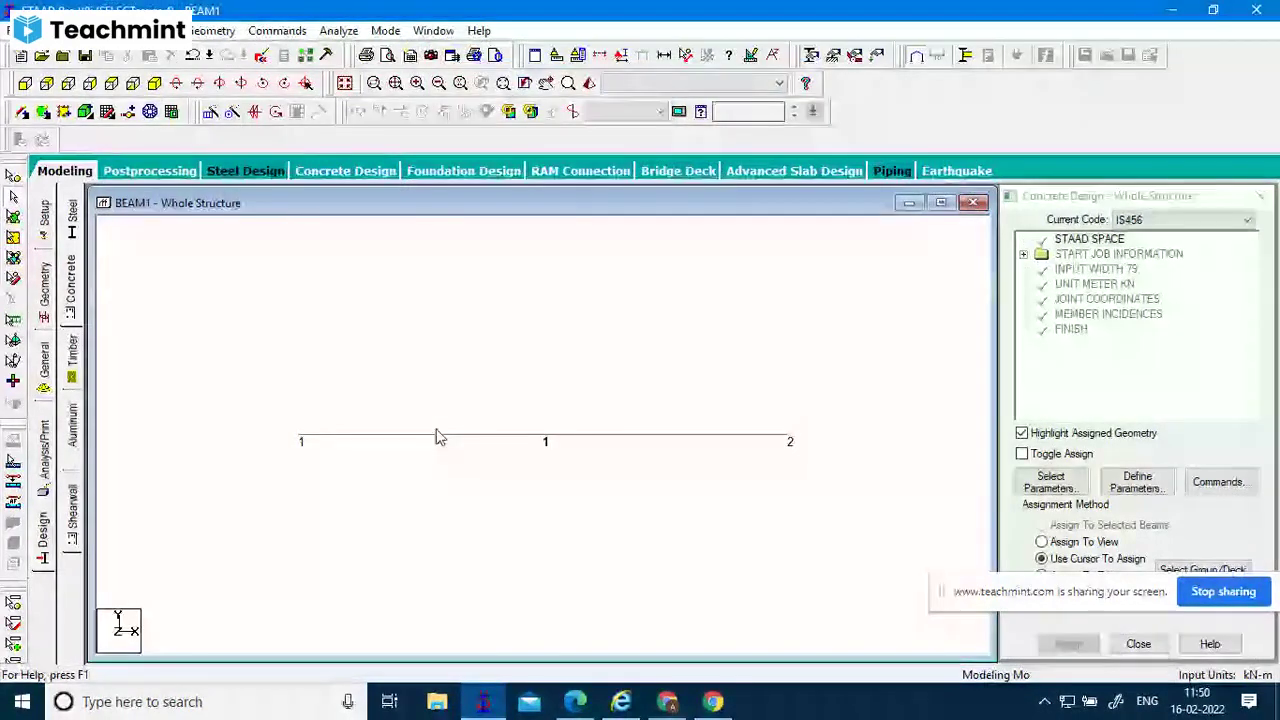
{"action": "scroll", "coordinate": [613, 438], "scroll_direction": "down", "scroll_amount": 1}
{"action": "scroll", "coordinate": [613, 438], "scroll_direction": "down", "scroll_amount": 1}
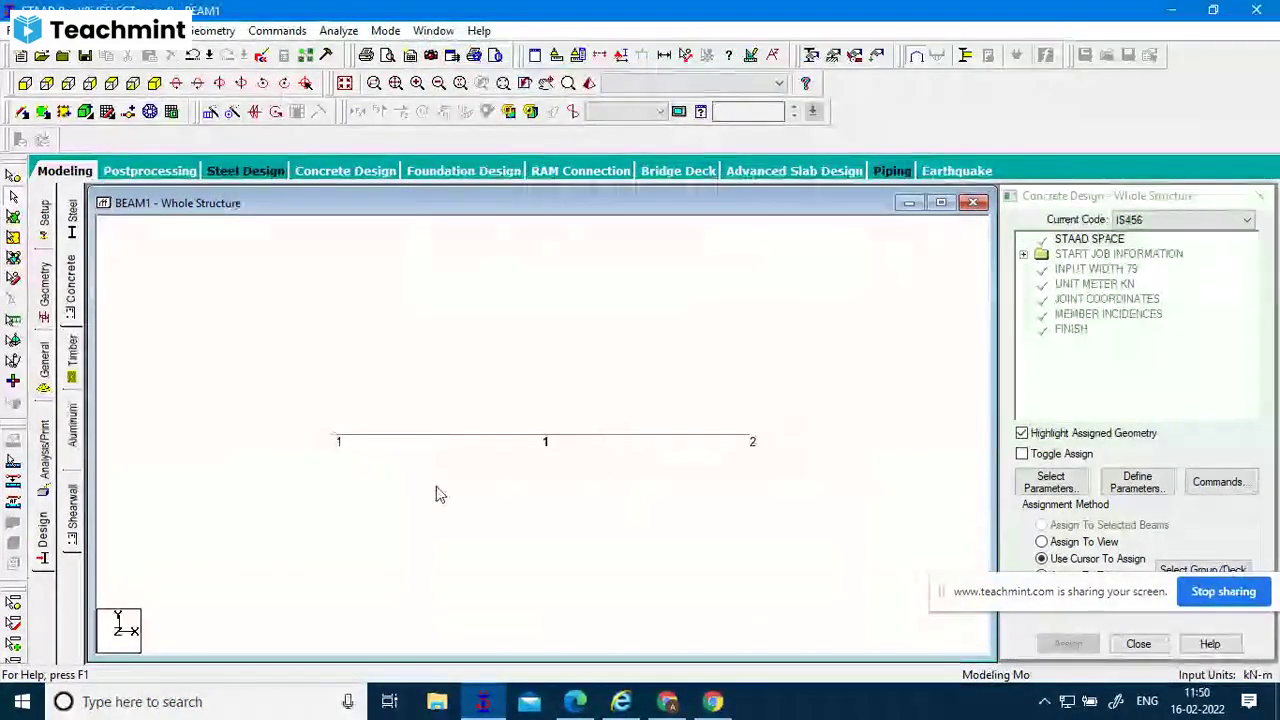
{"action": "left_click", "coordinate": [706, 443]}
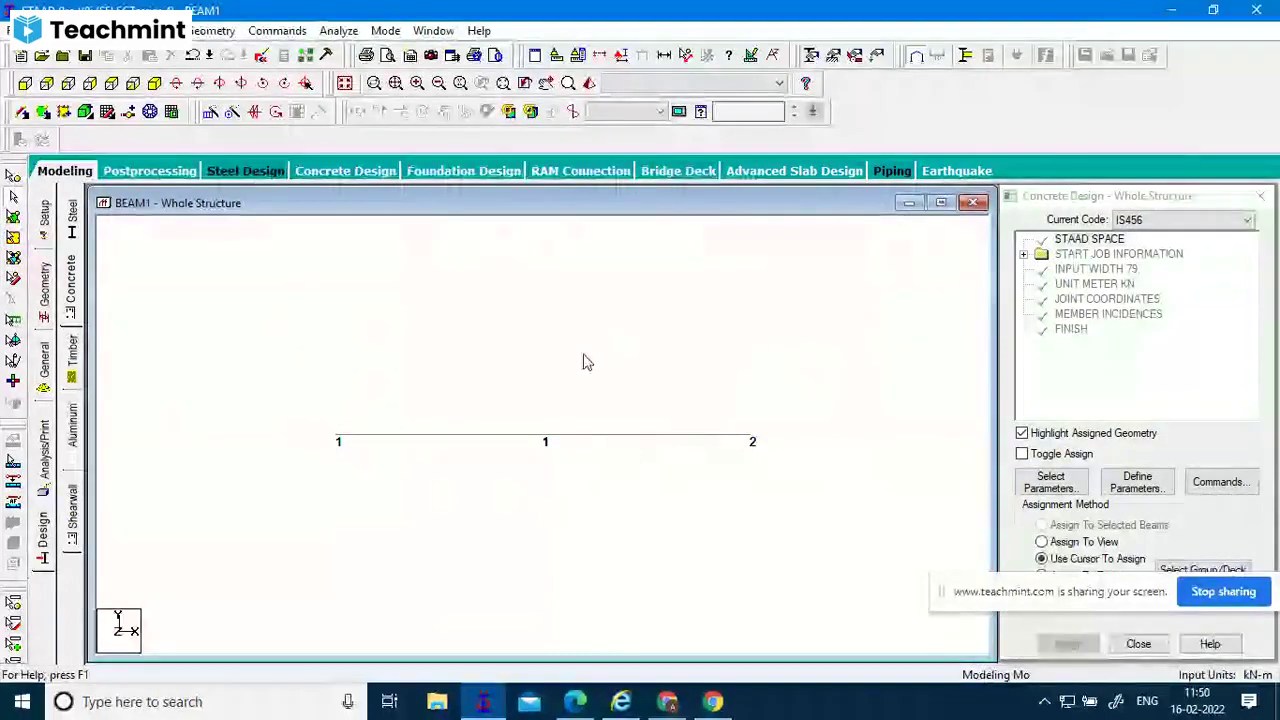
Open the whole-structure section properties beside the beam, view the section property values table and close the table.
{"action": "left_click", "coordinate": [811, 60]}
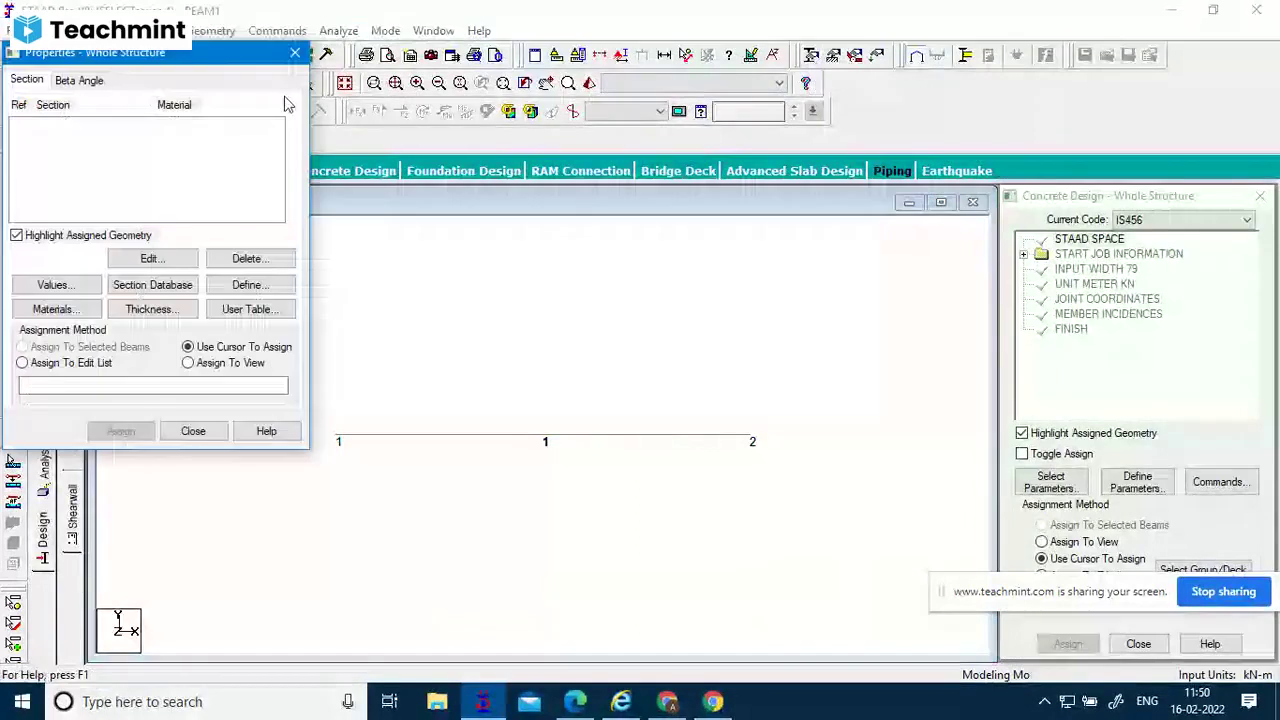
{"action": "left_click_drag", "start_coordinate": [250, 52], "coordinate": [1184, 188]}
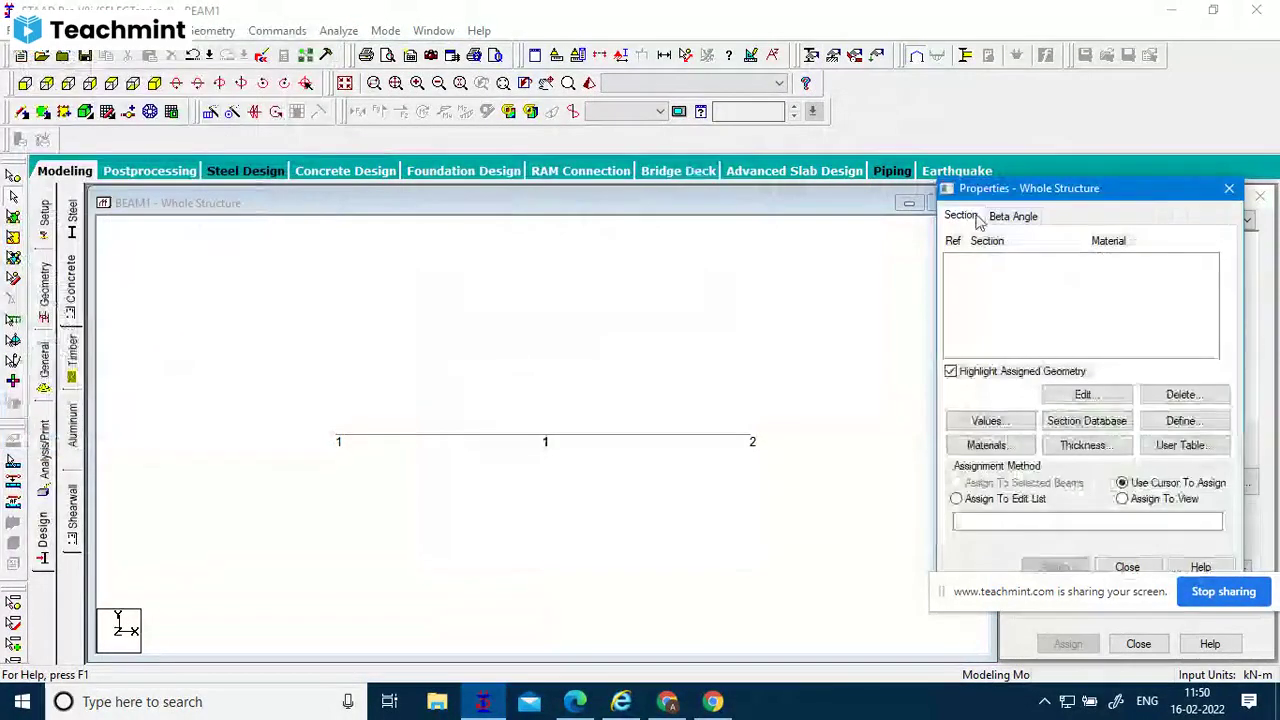
{"action": "left_click", "coordinate": [1117, 424]}
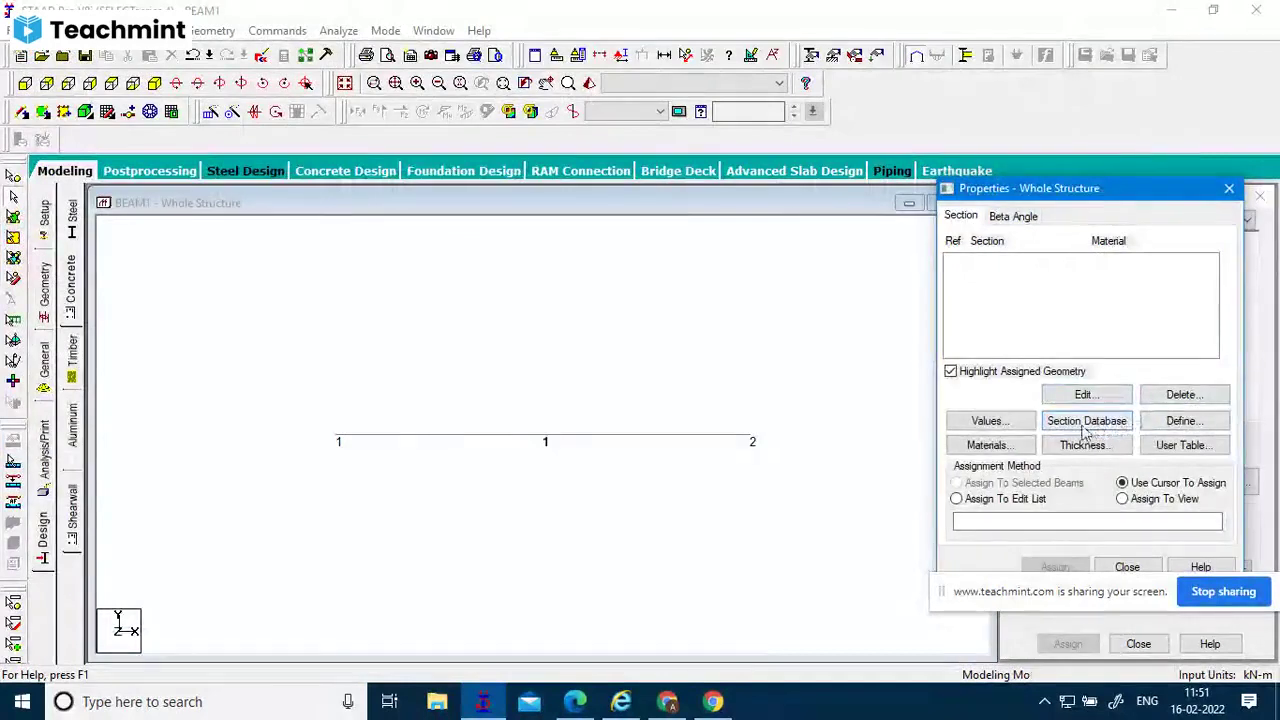
{"action": "left_click", "coordinate": [1052, 427]}
{"action": "left_click", "coordinate": [960, 421]}
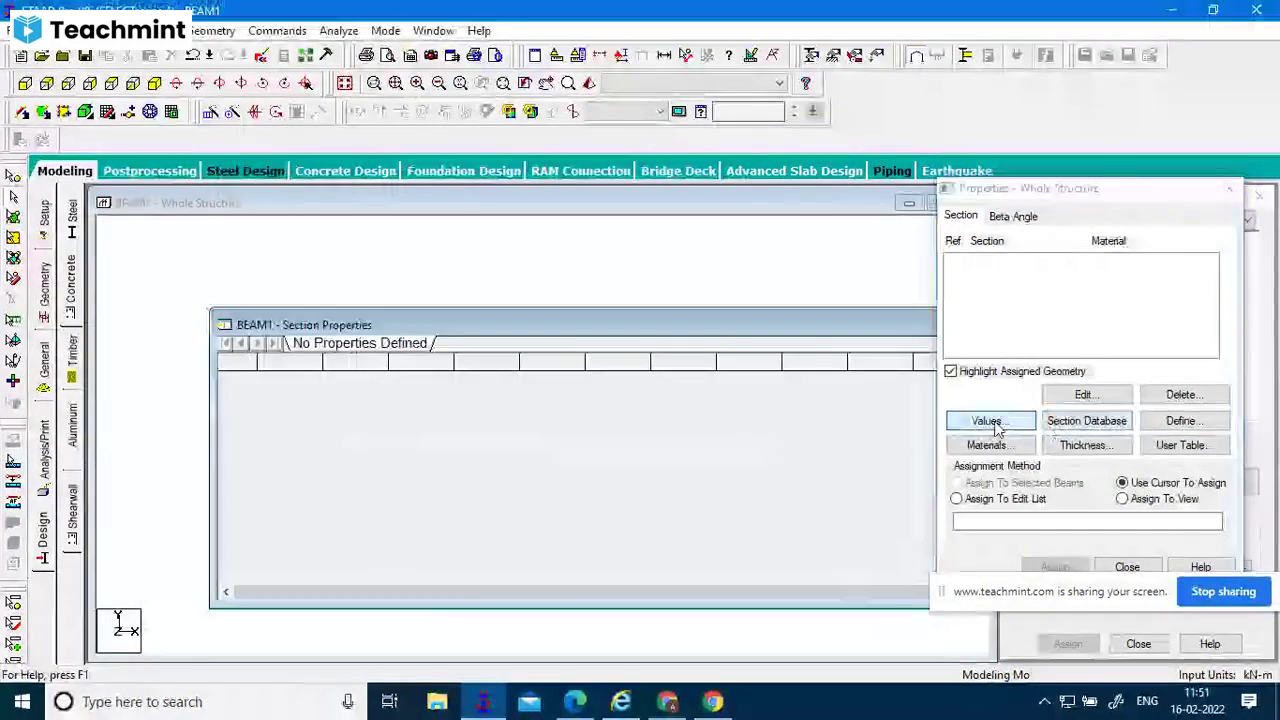
{"action": "left_click_drag", "start_coordinate": [420, 333], "coordinate": [162, 297]}
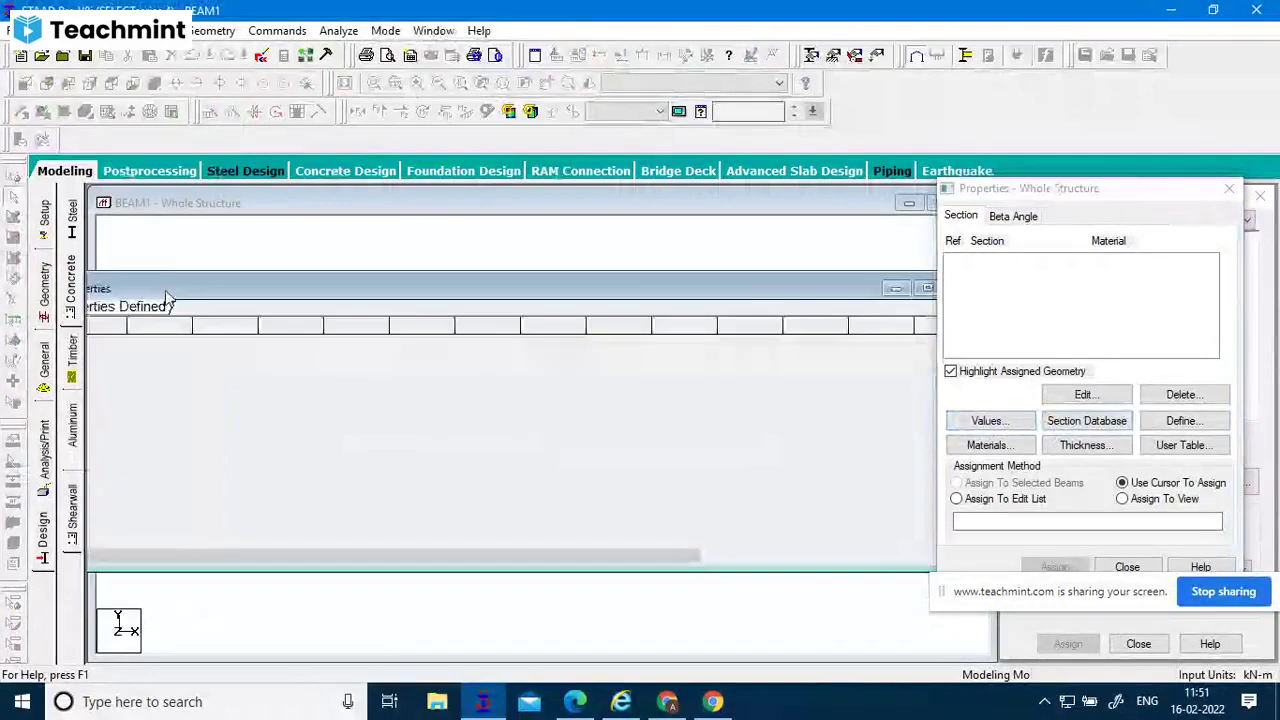
{"action": "left_click", "coordinate": [838, 303]}
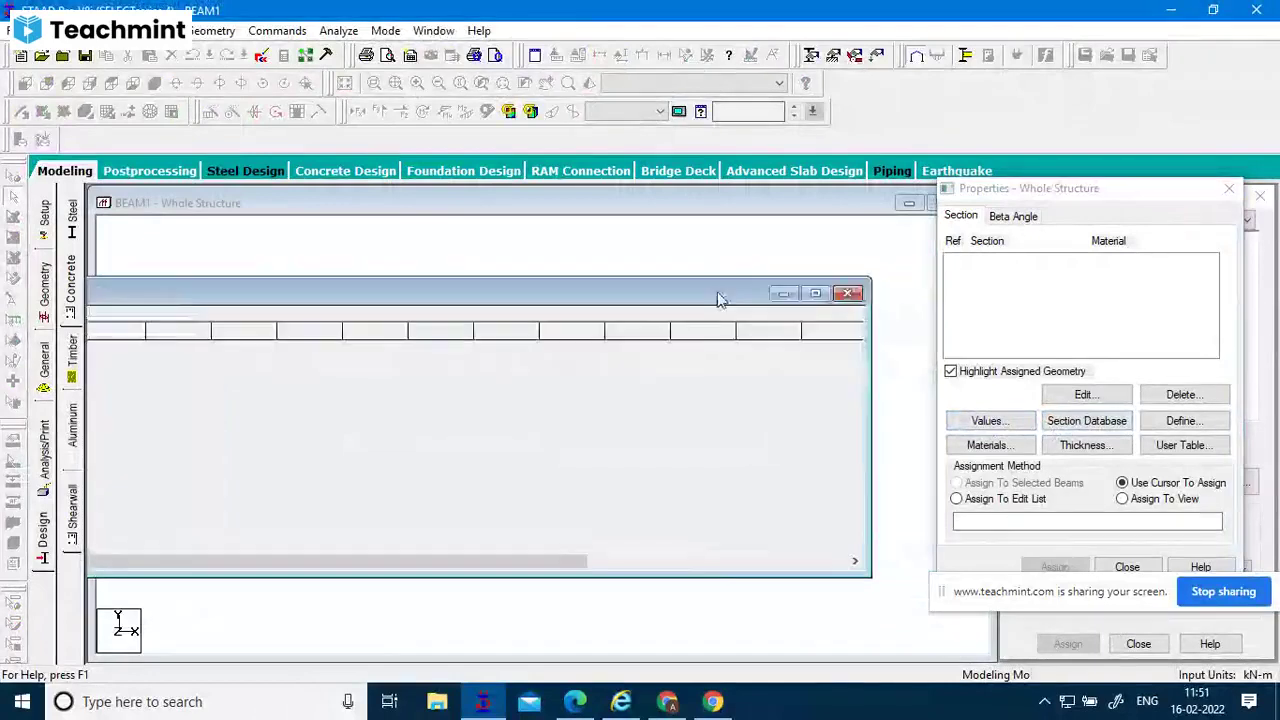
{"action": "left_click", "coordinate": [847, 294]}
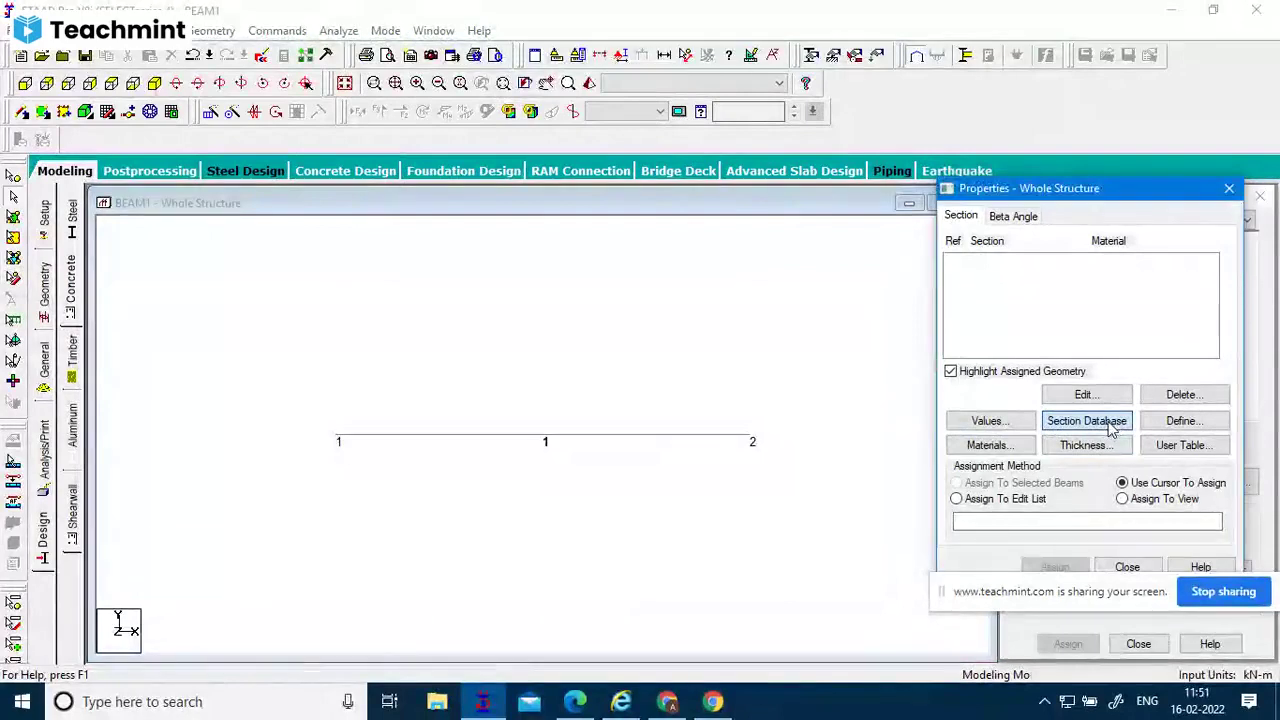
Open the Section Database to examine the available section profile tables.
{"action": "left_click", "coordinate": [1087, 421]}
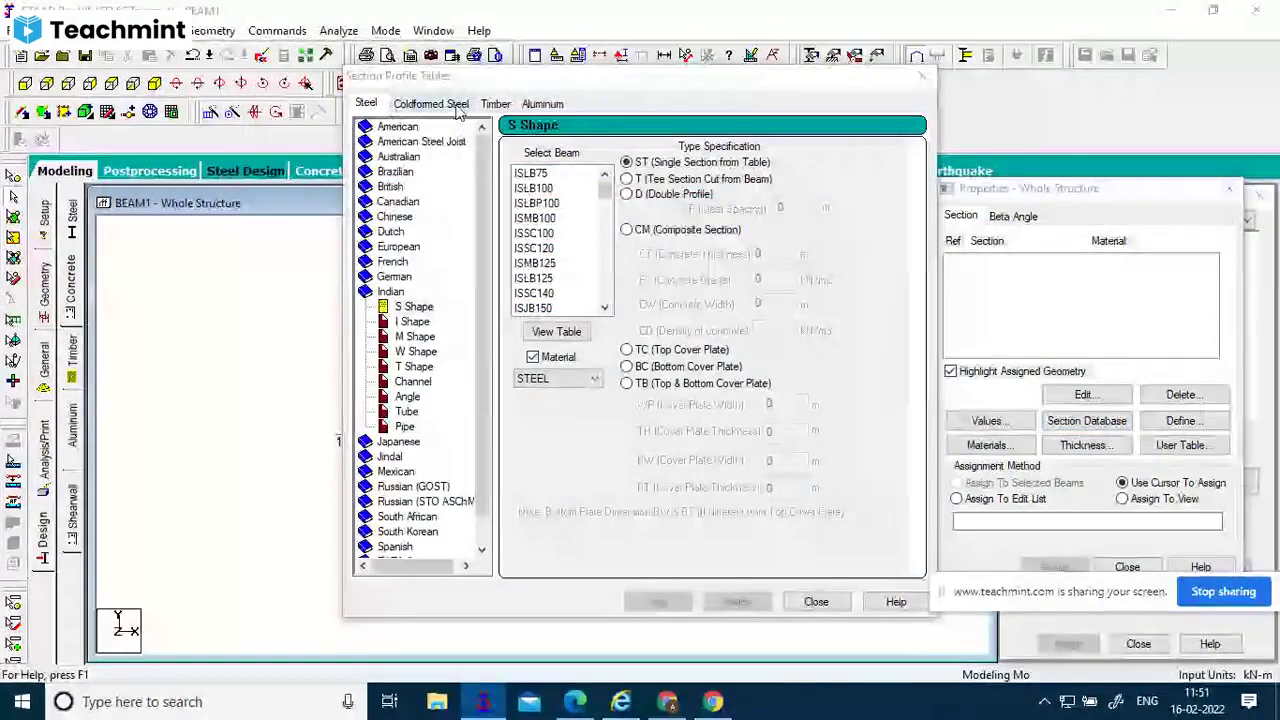
Browse the steel section tables for American, American Steel Joist and the Indian I, M, W and S shapes.
{"action": "left_click", "coordinate": [400, 127]}
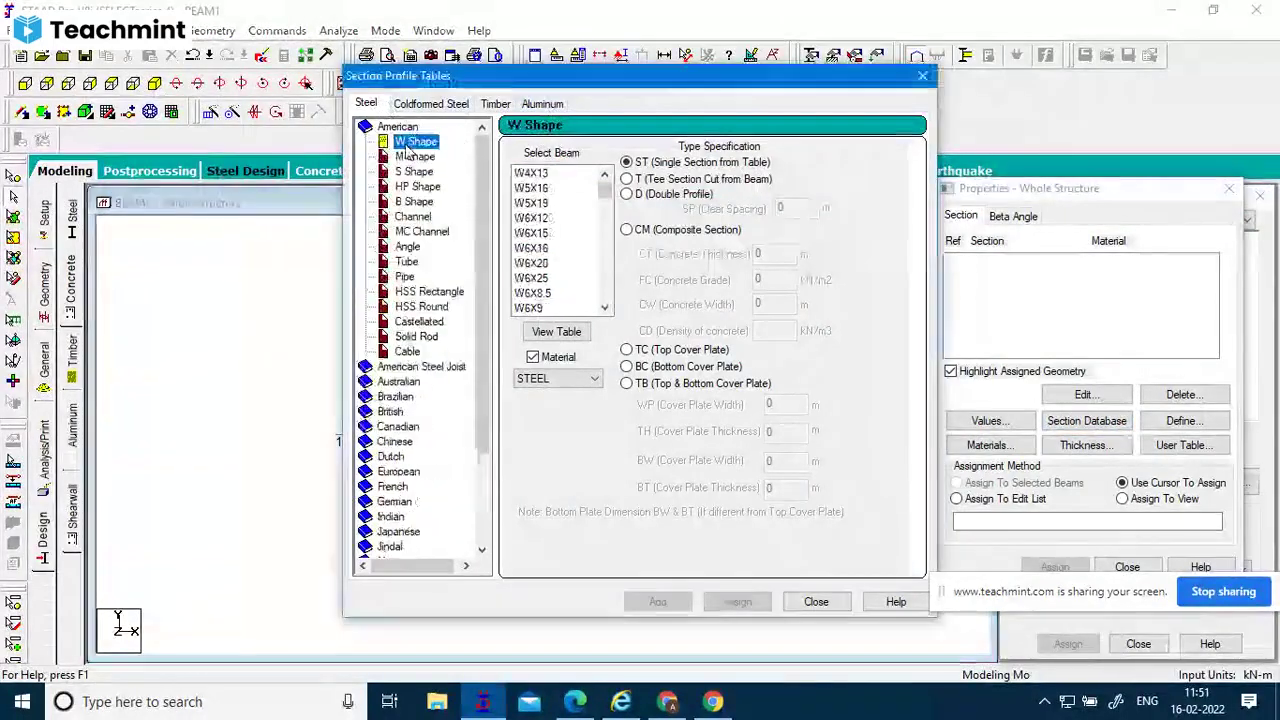
{"action": "left_click", "coordinate": [433, 368]}
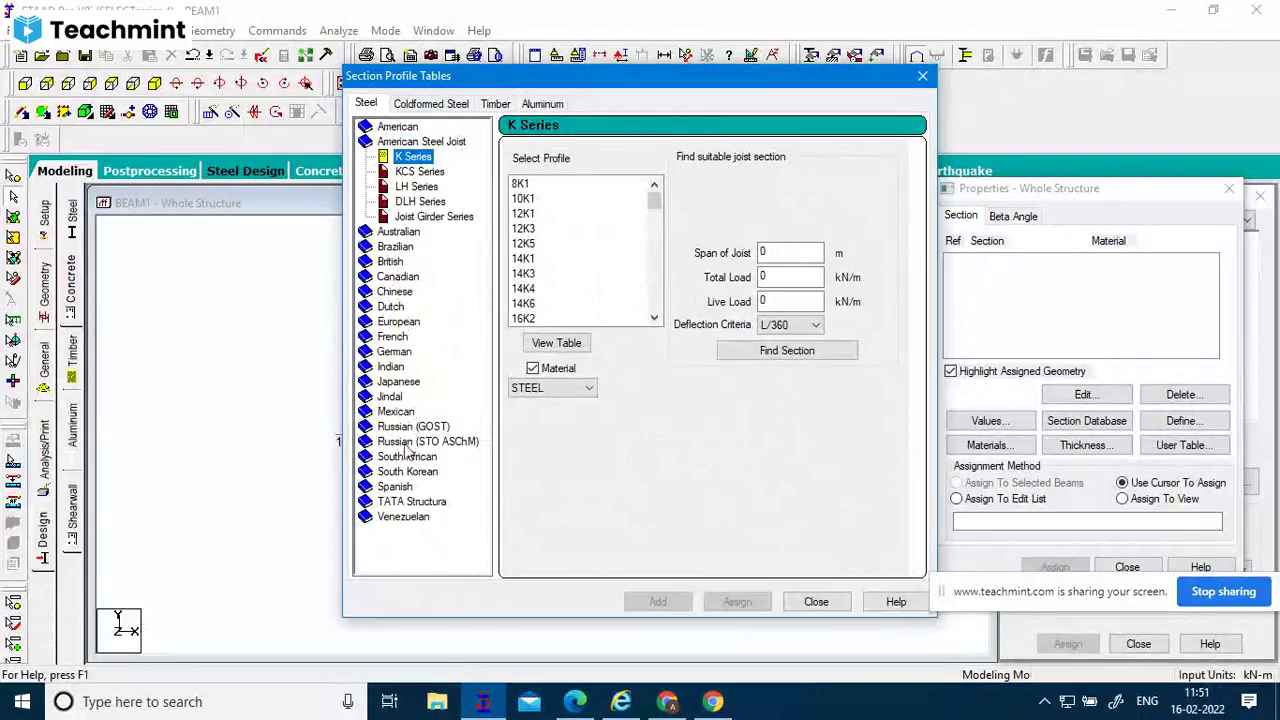
{"action": "left_click", "coordinate": [399, 367]}
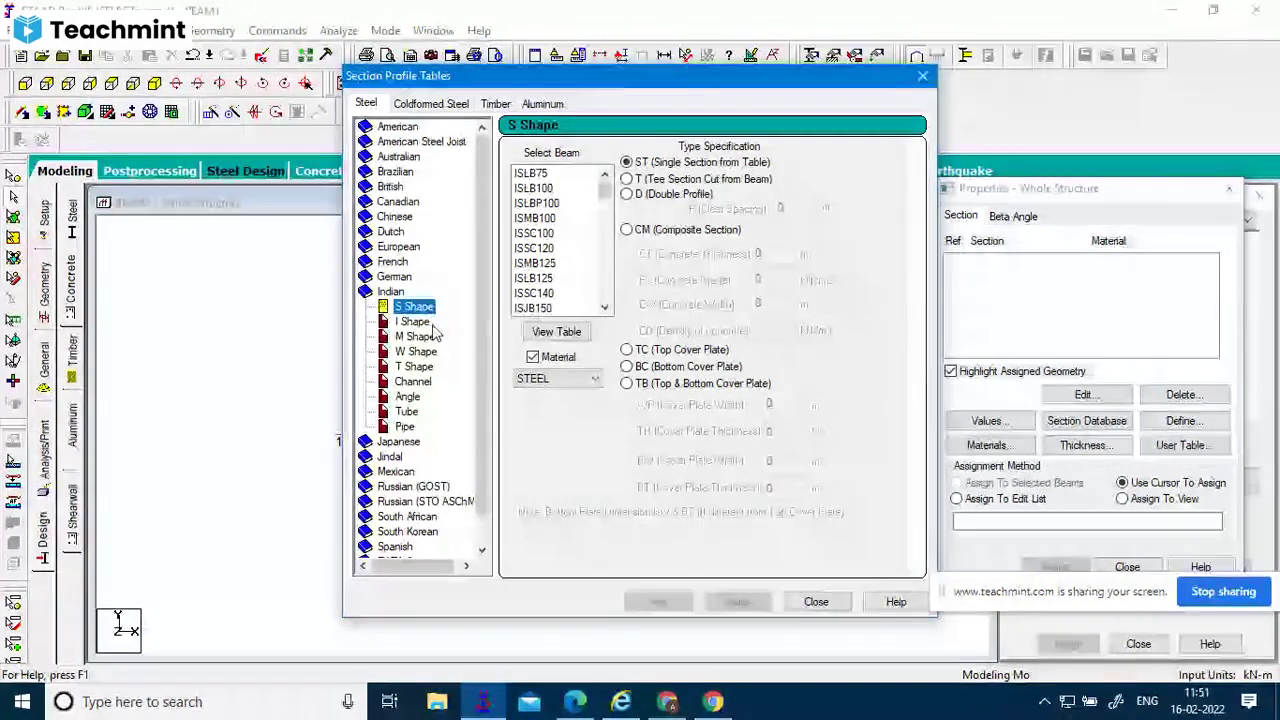
{"action": "left_click", "coordinate": [418, 323]}
{"action": "left_click", "coordinate": [418, 309]}
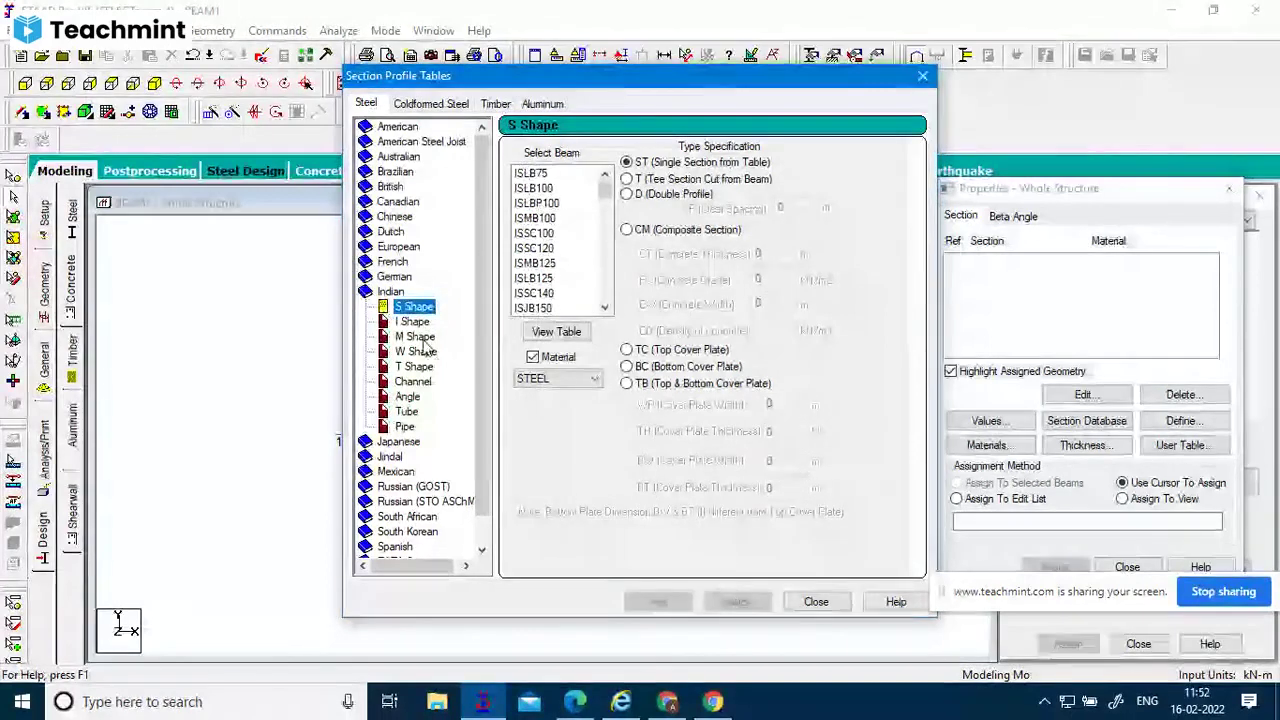
{"action": "left_click", "coordinate": [418, 338]}
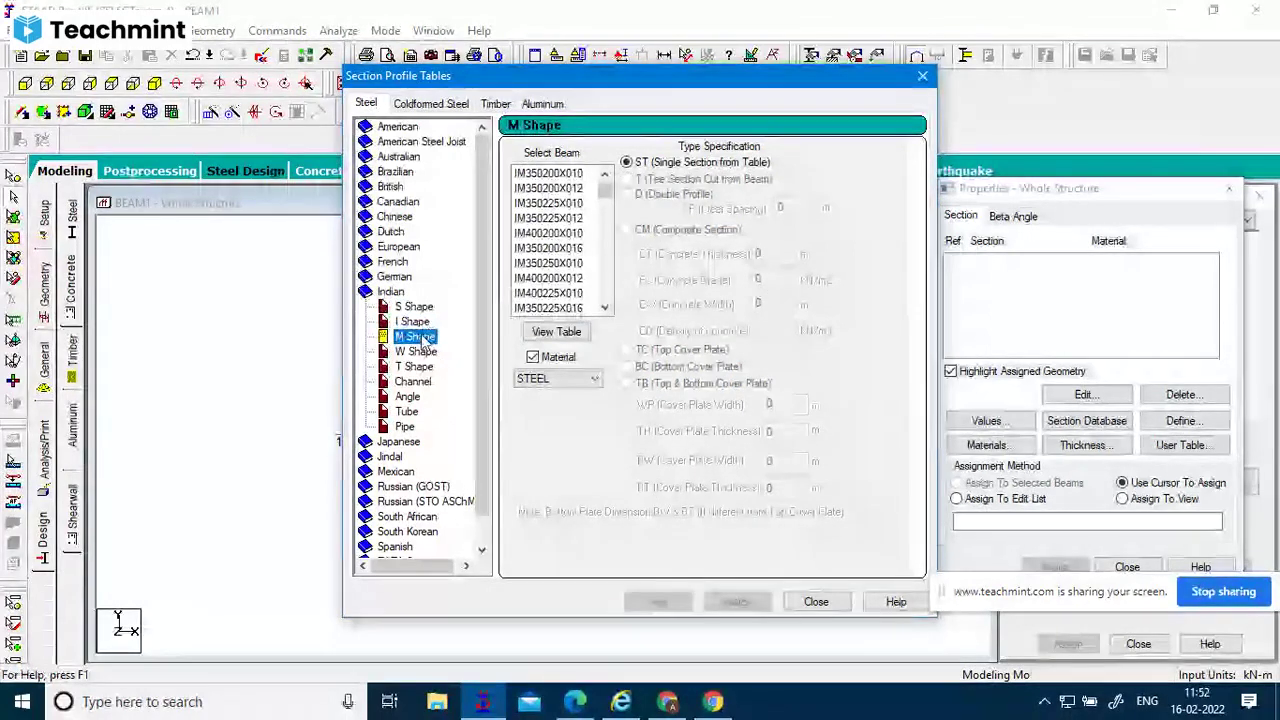
{"action": "left_click", "coordinate": [416, 352]}
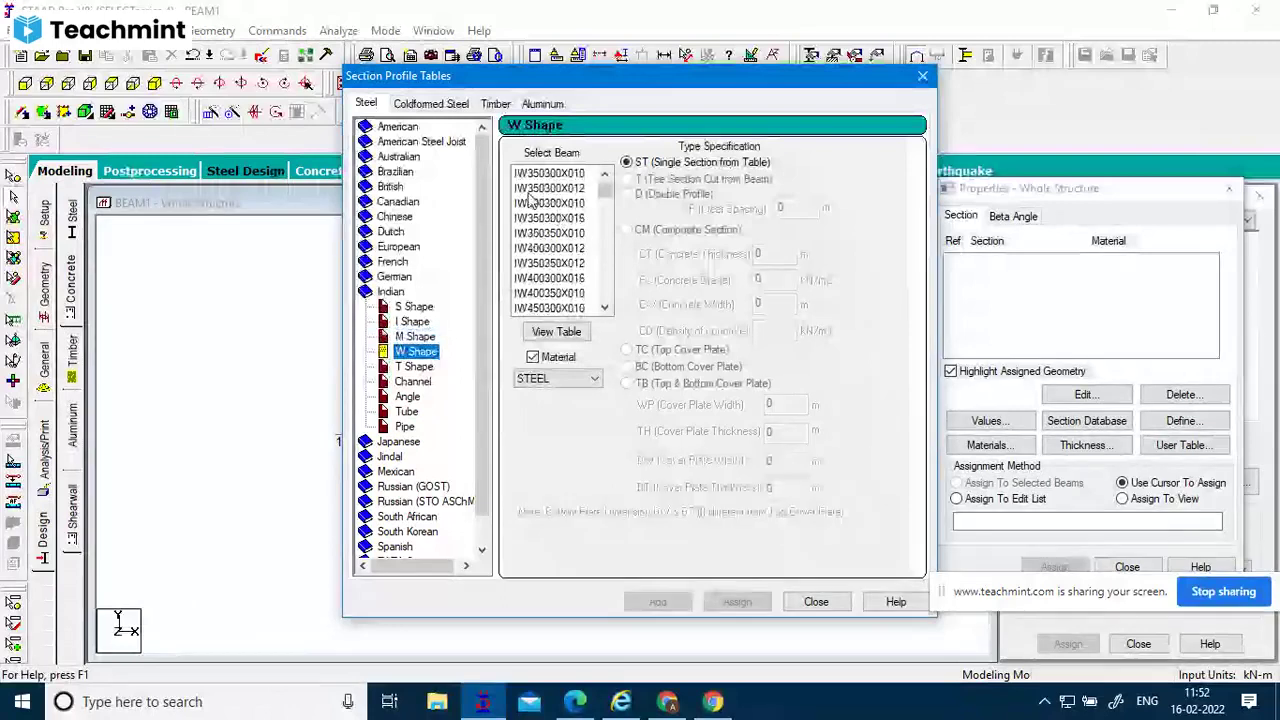
{"action": "left_click", "coordinate": [415, 307]}
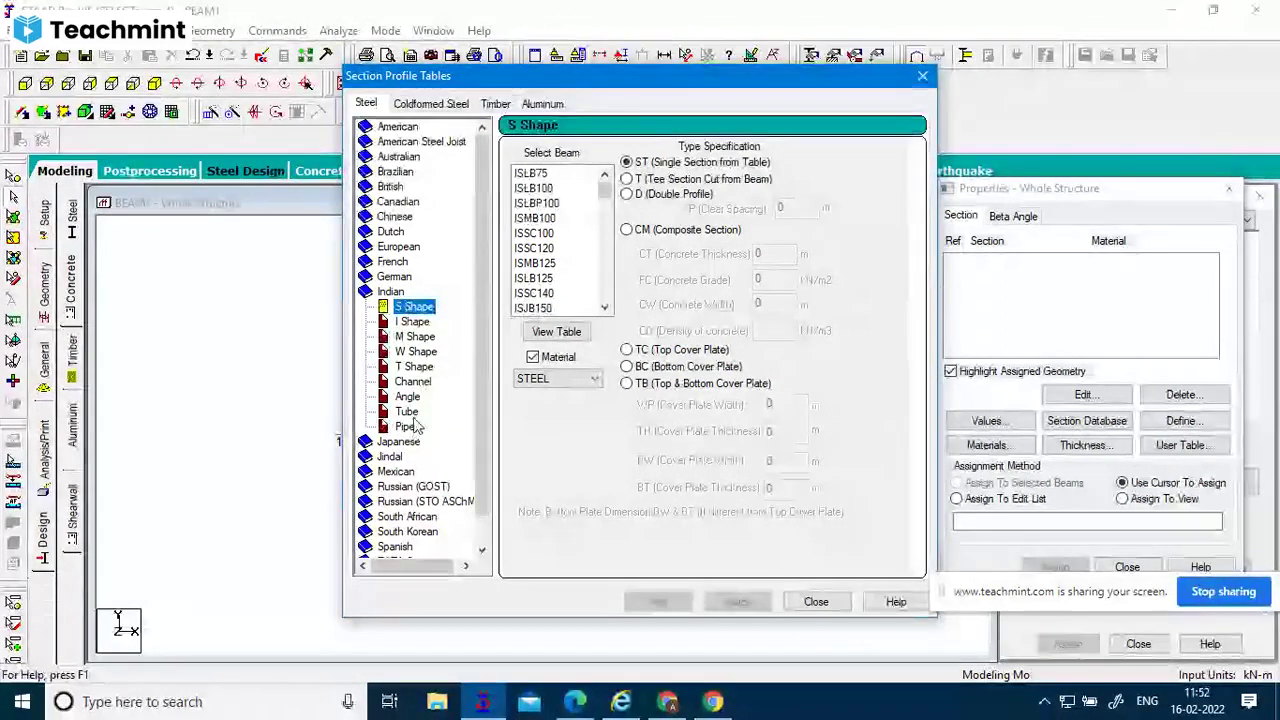
View the property table of the Indian S Shape beams and check the available material choices.
{"action": "left_click", "coordinate": [575, 338]}
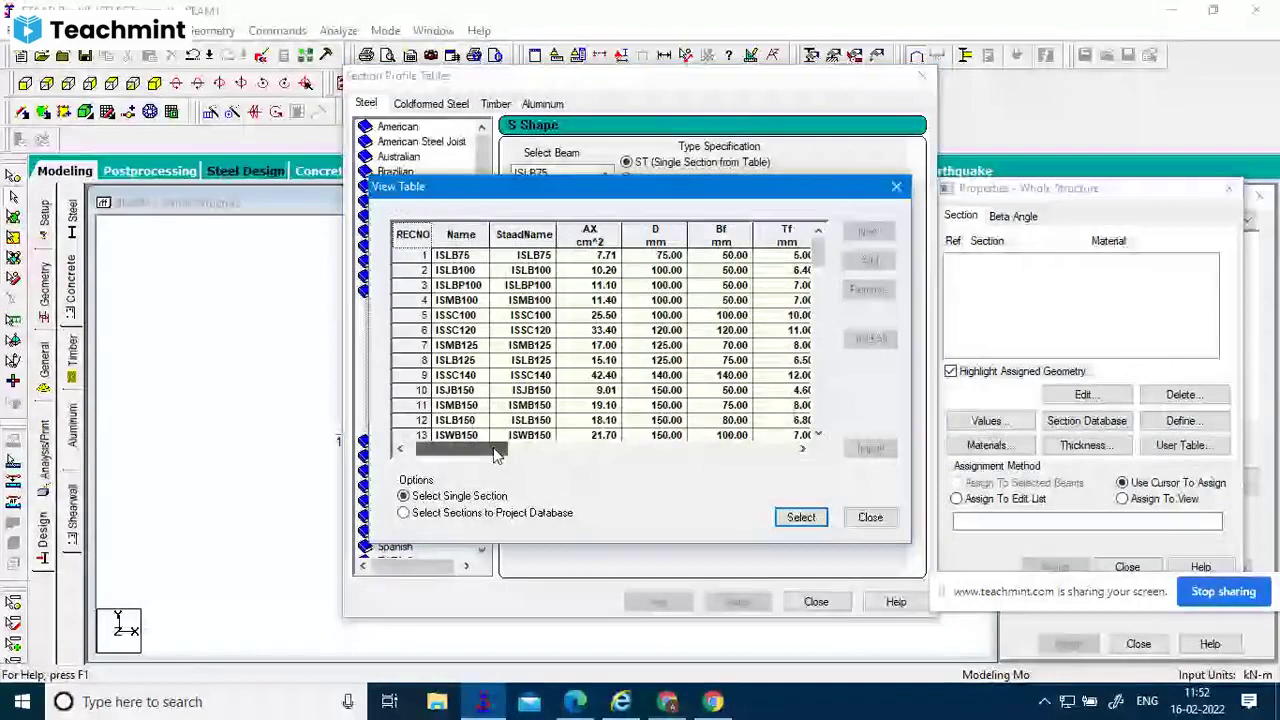
{"action": "left_click_drag", "start_coordinate": [495, 453], "coordinate": [826, 535]}
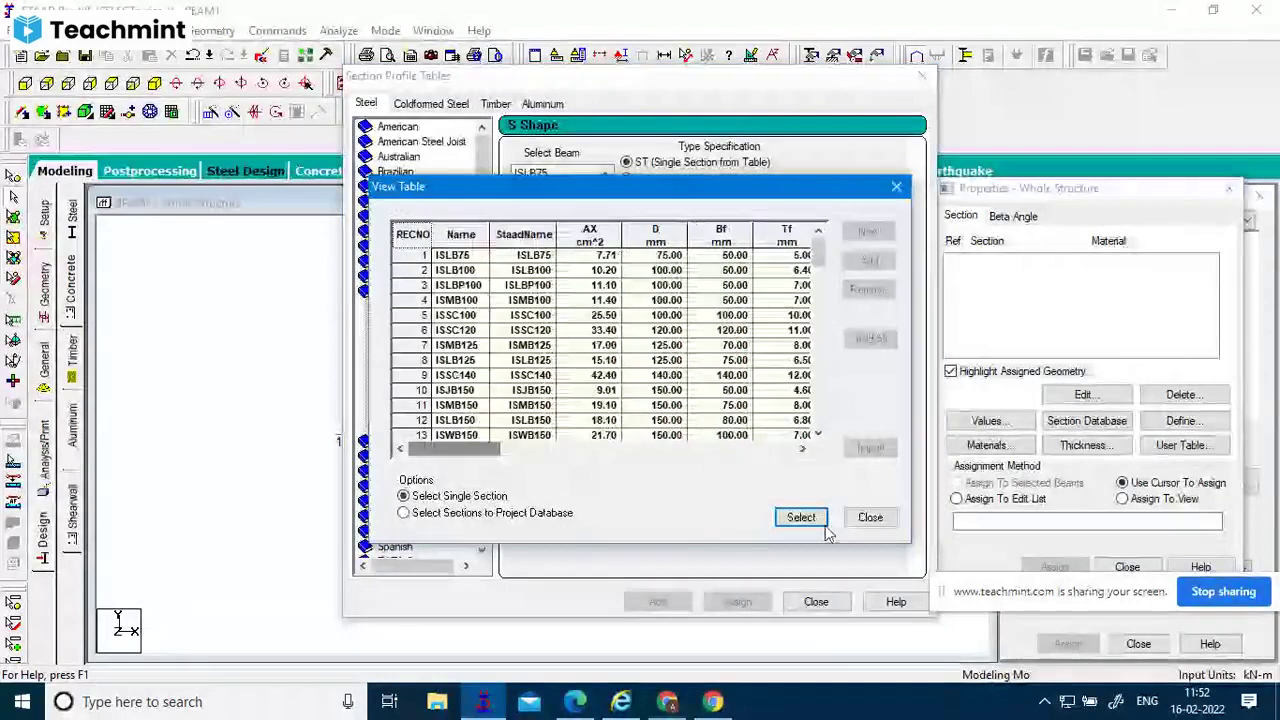
{"action": "left_click", "coordinate": [865, 520]}
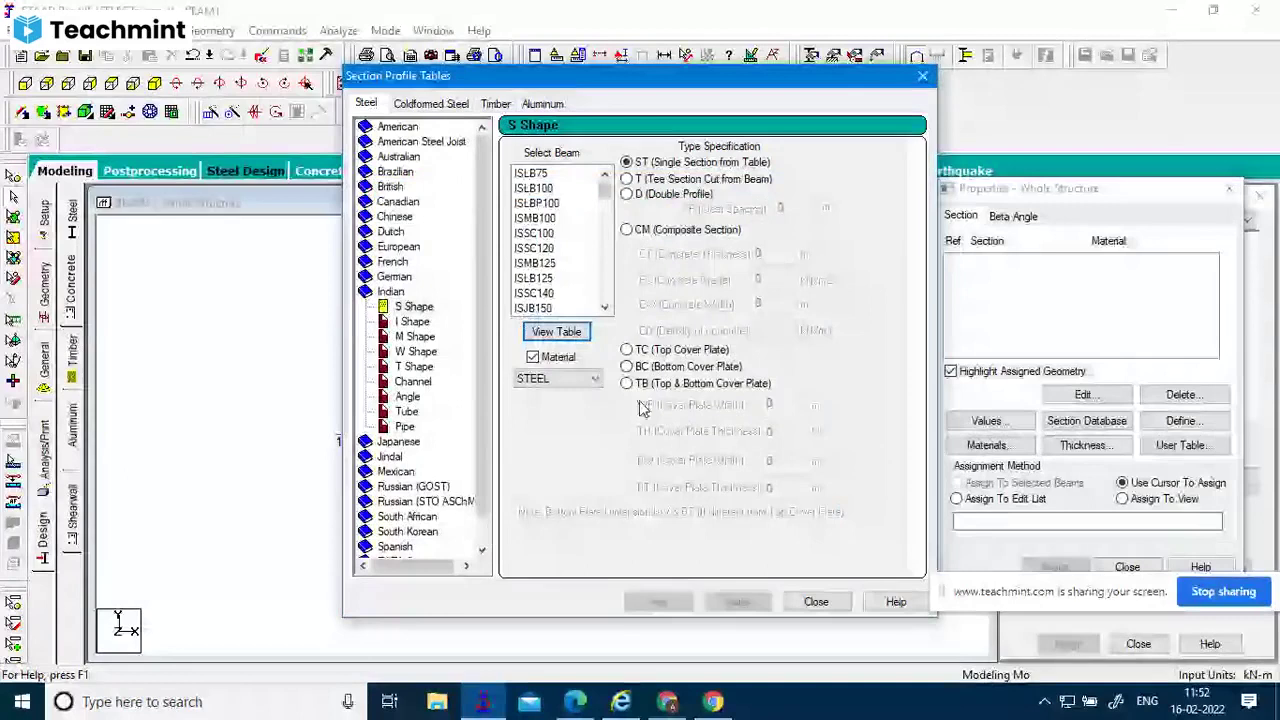
{"action": "left_click", "coordinate": [594, 378]}
{"action": "left_click", "coordinate": [594, 378]}
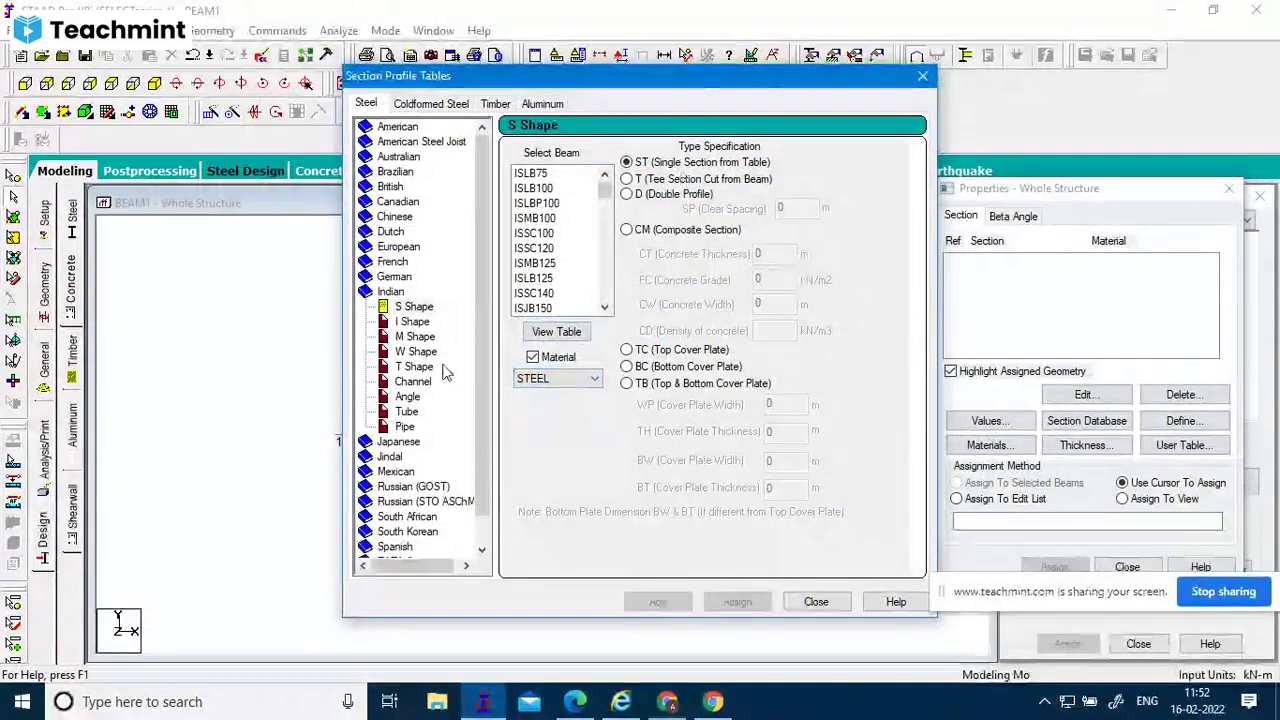
Examine the LD, SD and SA double-angle specifications and clear spacing for Indian Angle sections, and close the section tables.
{"action": "left_click", "coordinate": [409, 397]}
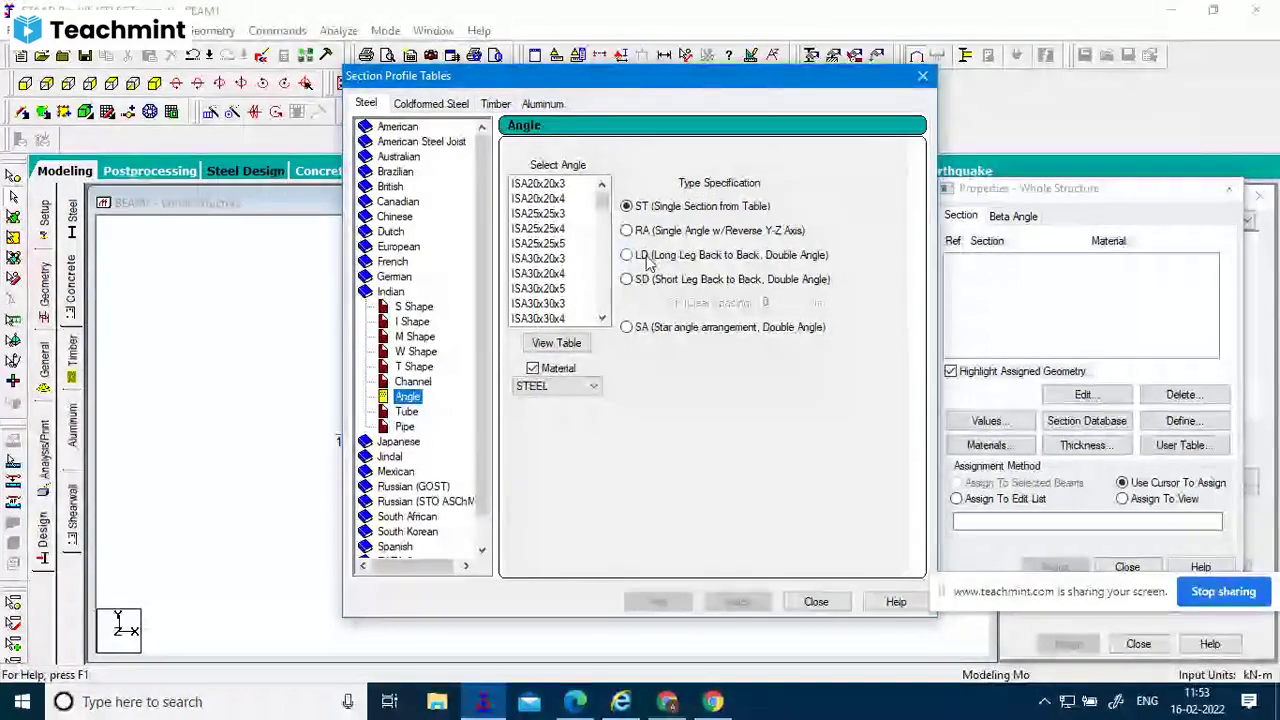
{"action": "left_click", "coordinate": [627, 255]}
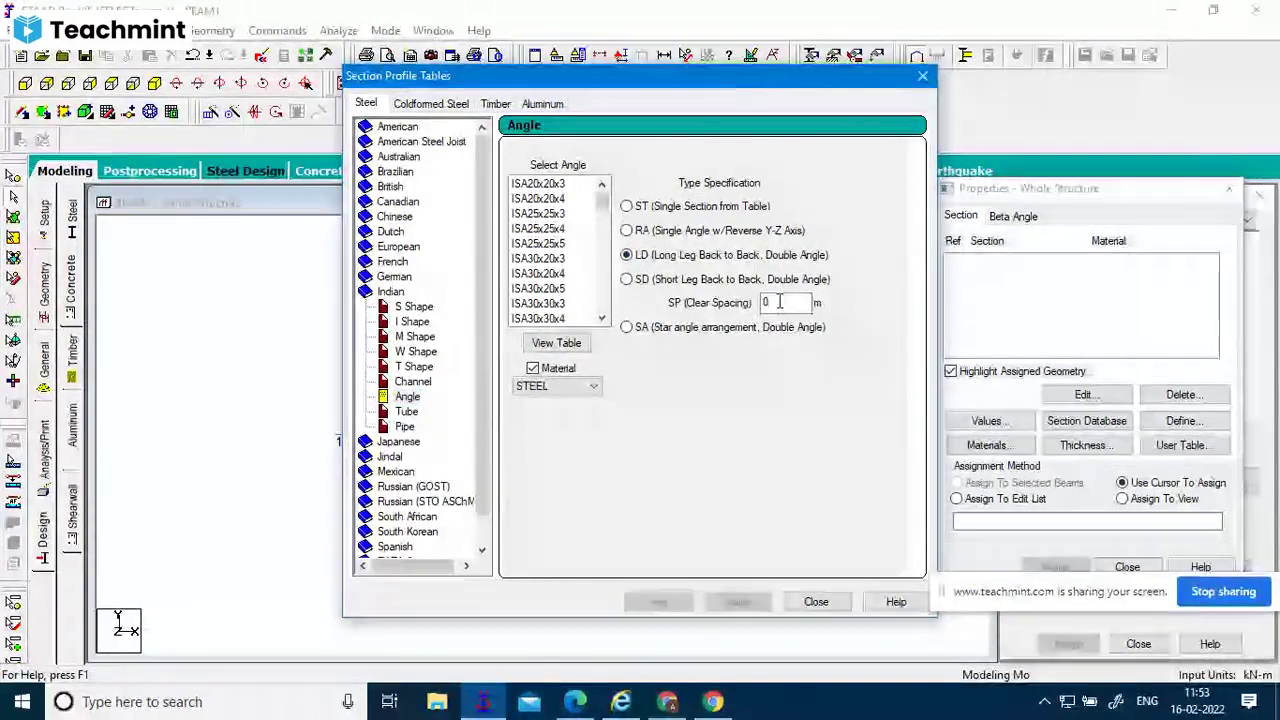
{"action": "double_click", "coordinate": [779, 302]}
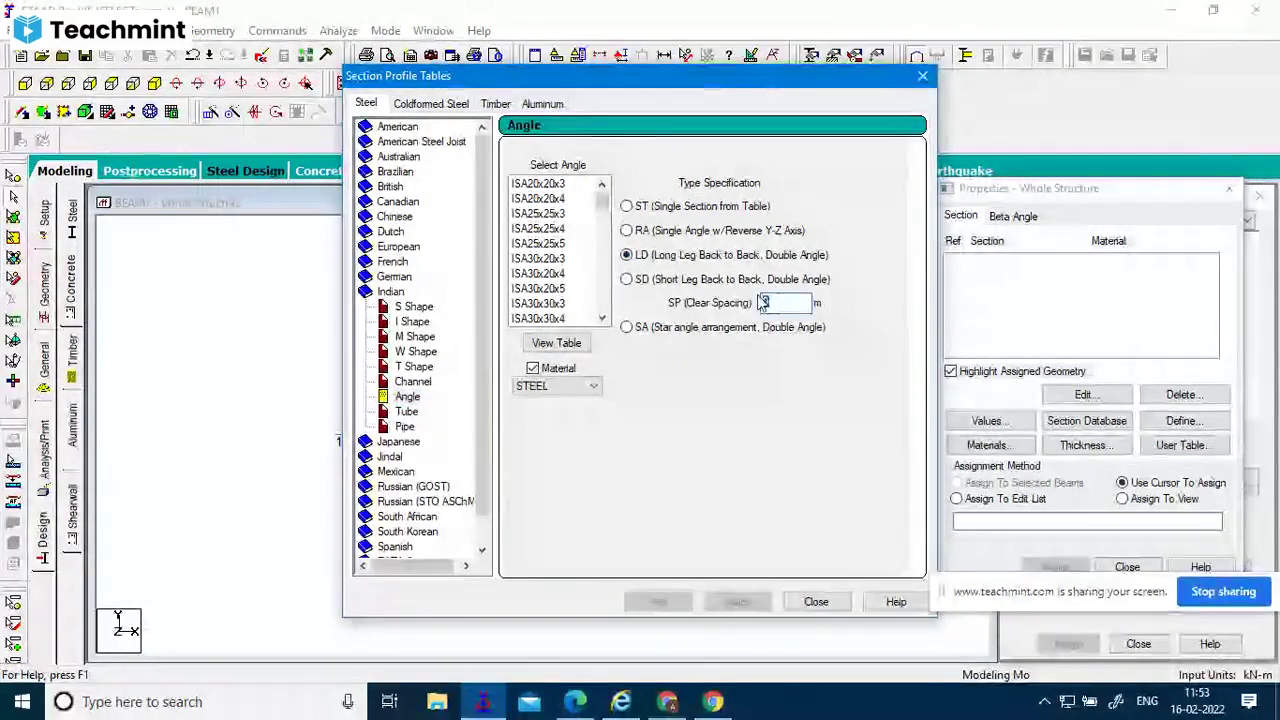
{"action": "left_click", "coordinate": [700, 280]}
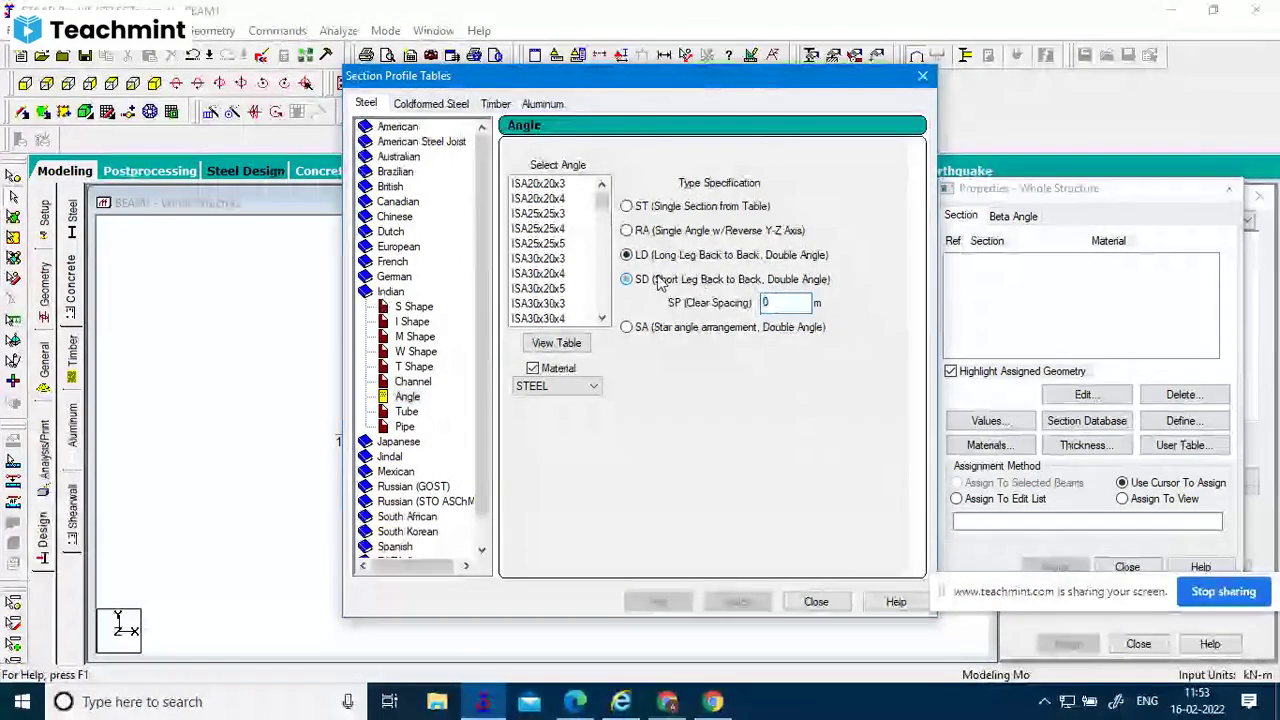
{"action": "double_click", "coordinate": [775, 303]}
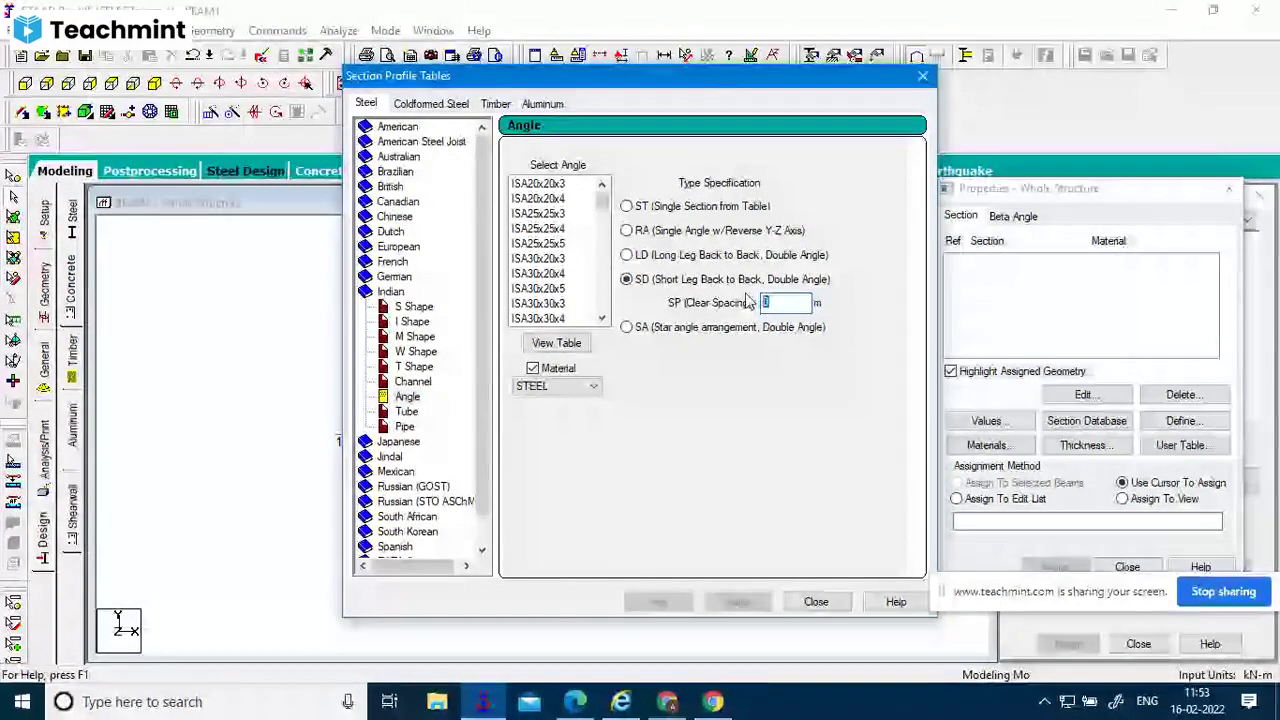
{"action": "left_click", "coordinate": [626, 327]}
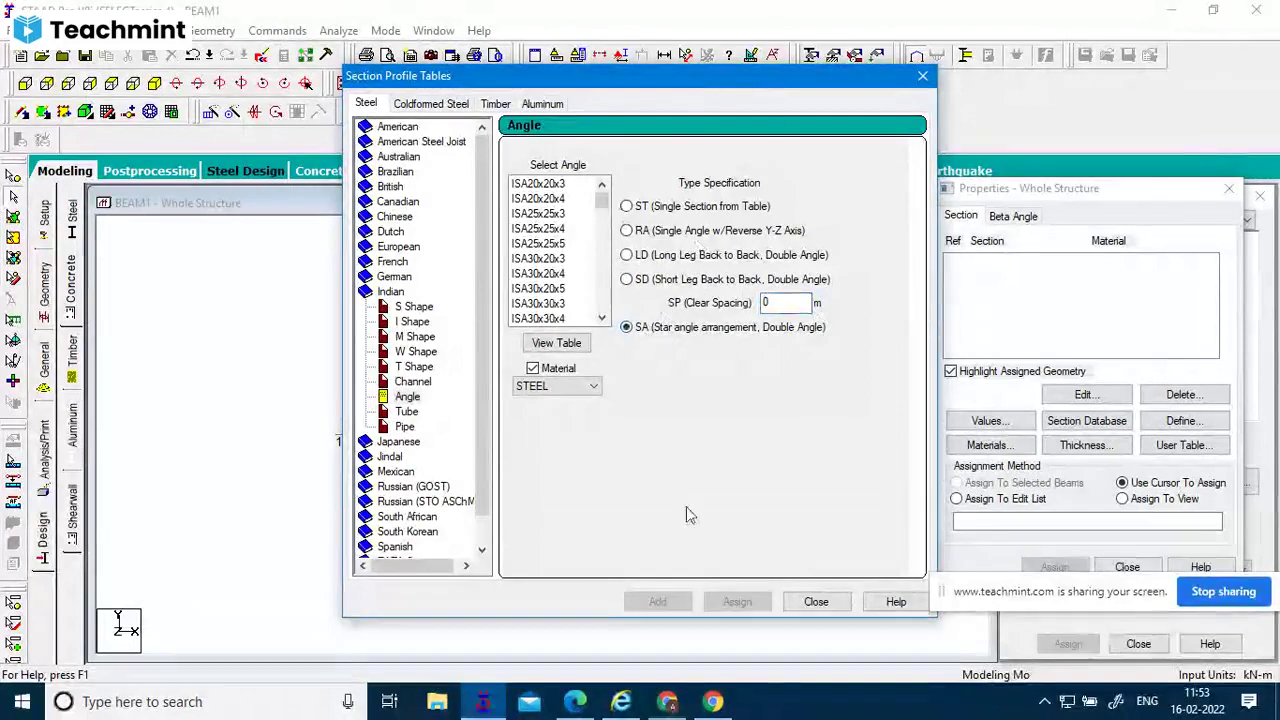
{"action": "left_click", "coordinate": [816, 602]}
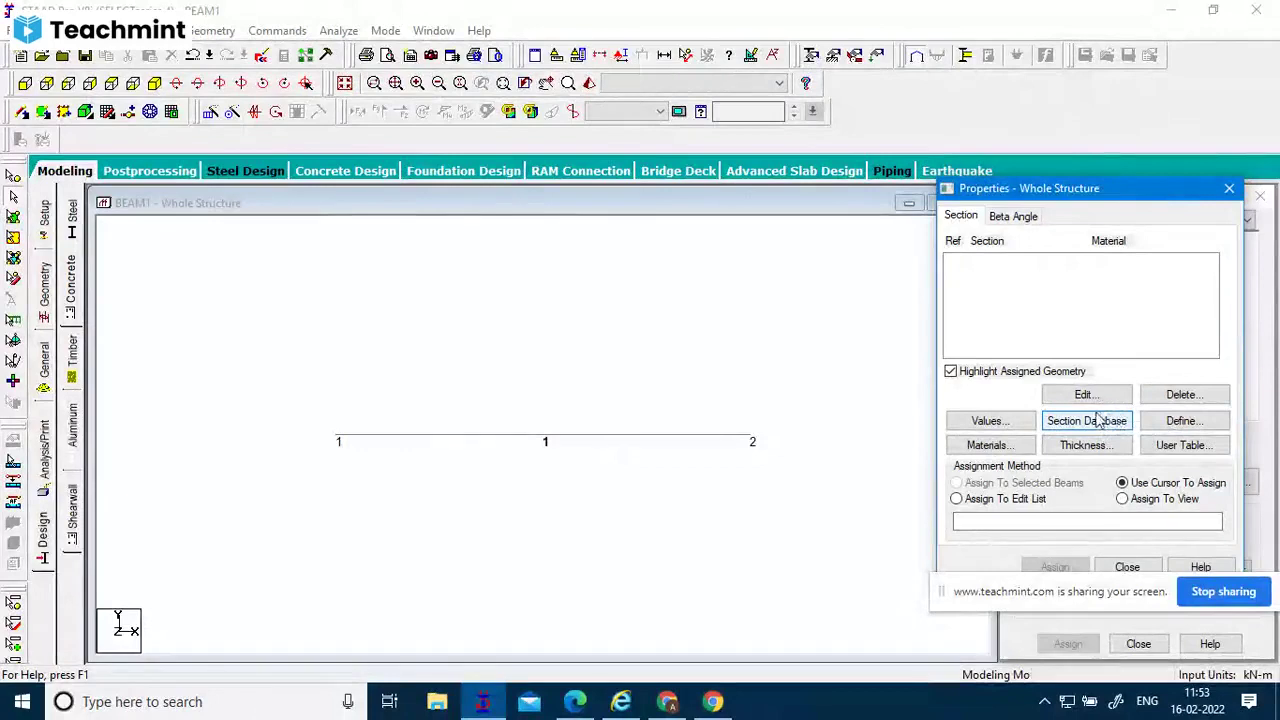
{"action": "left_click", "coordinate": [1088, 423]}
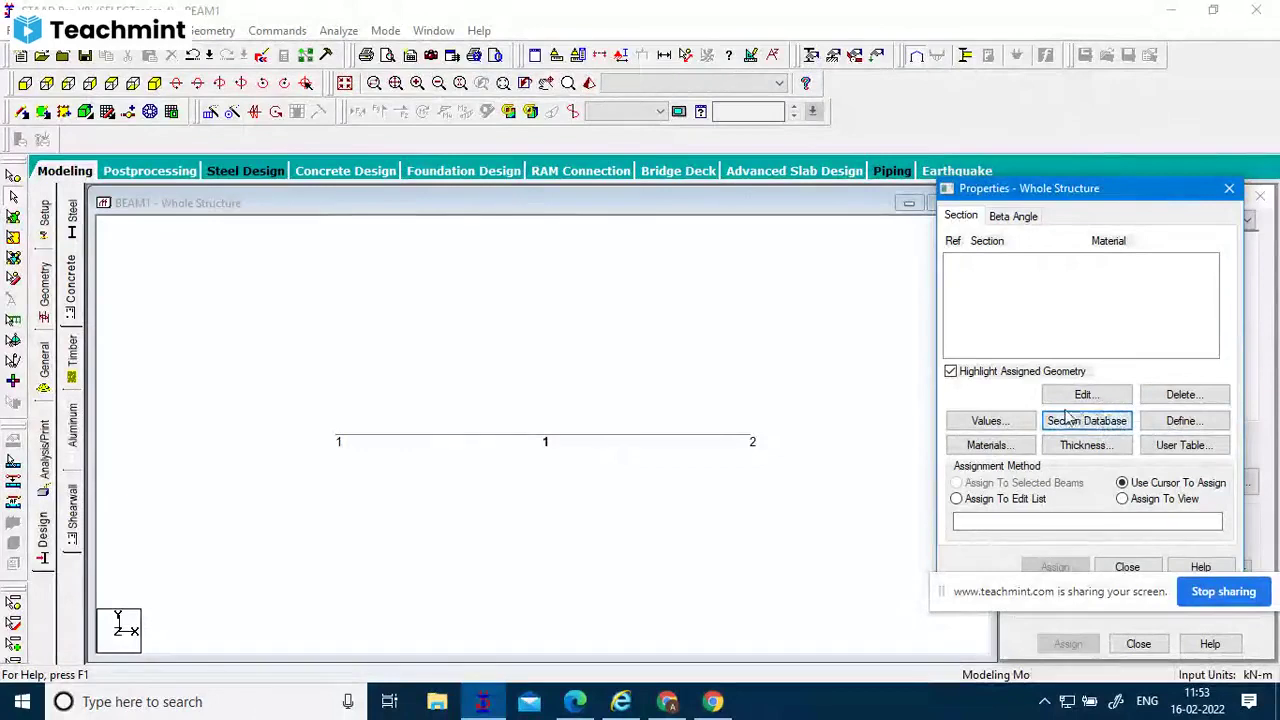
{"action": "left_click", "coordinate": [1118, 424]}
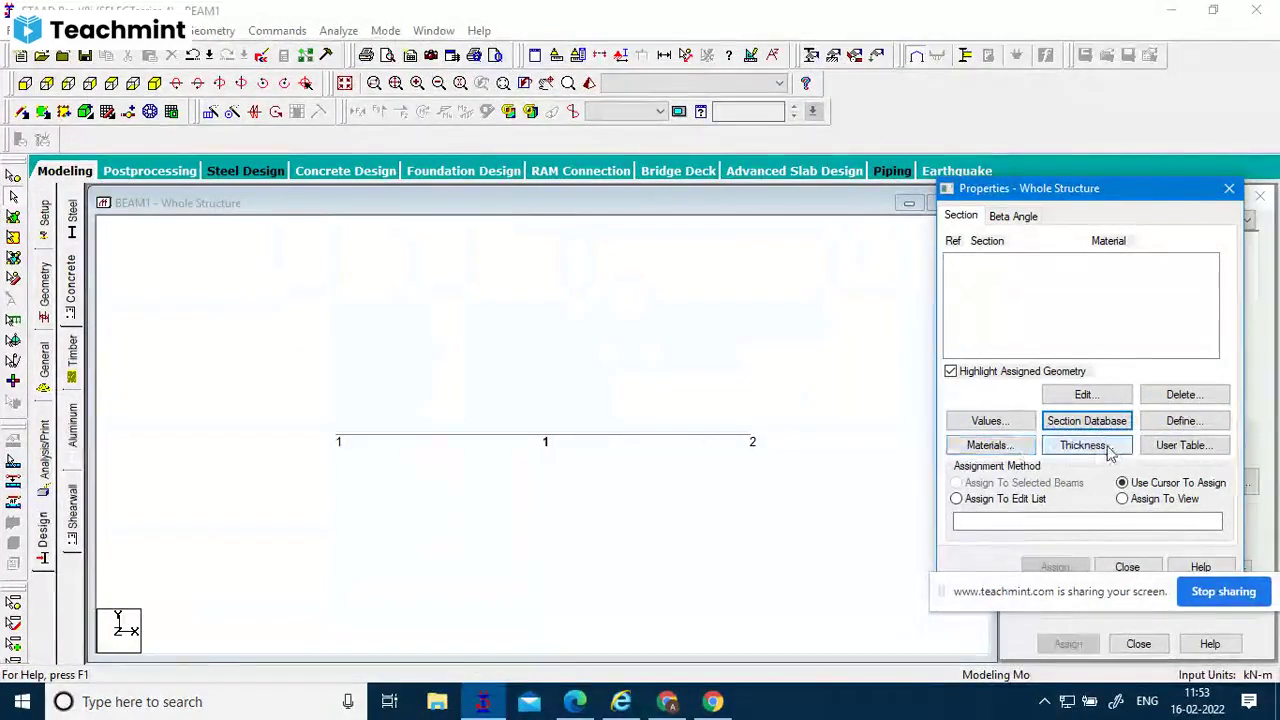
Examine the definable property types Tapered I, Tapered Tube, Assign Profile and General.
{"action": "left_click", "coordinate": [1186, 425]}
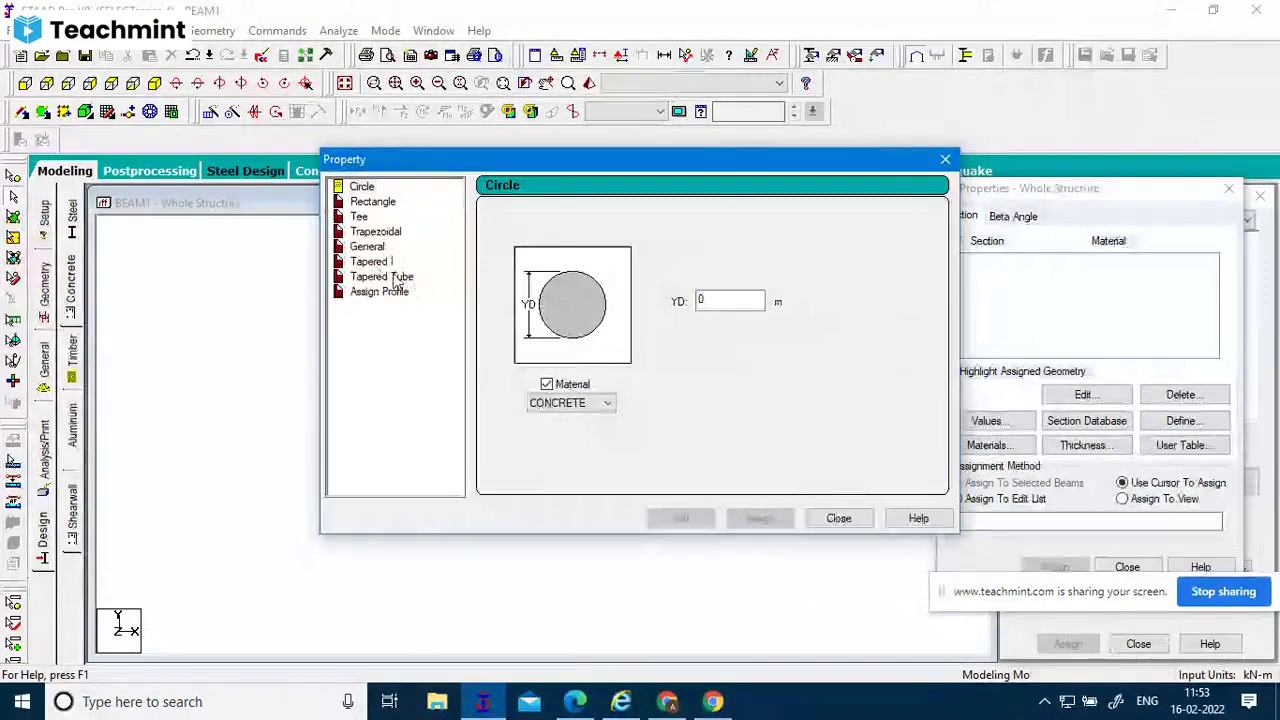
{"action": "left_click", "coordinate": [372, 262]}
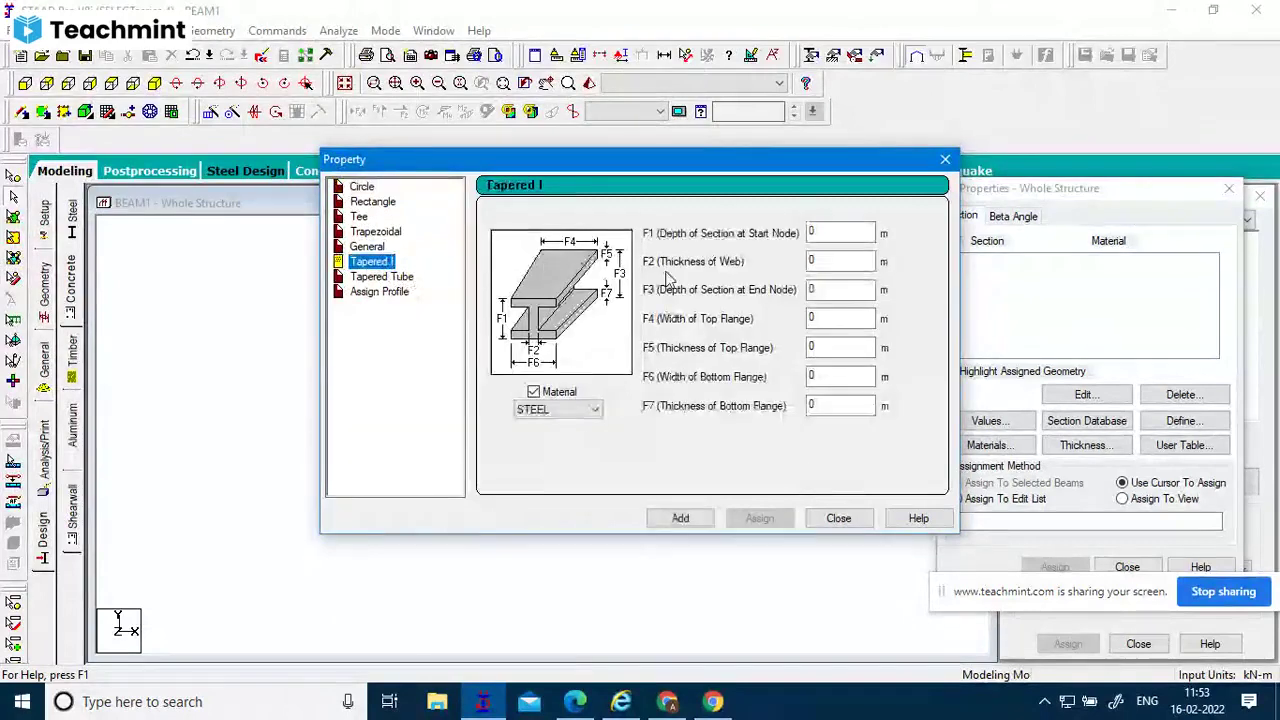
{"action": "left_click", "coordinate": [384, 277]}
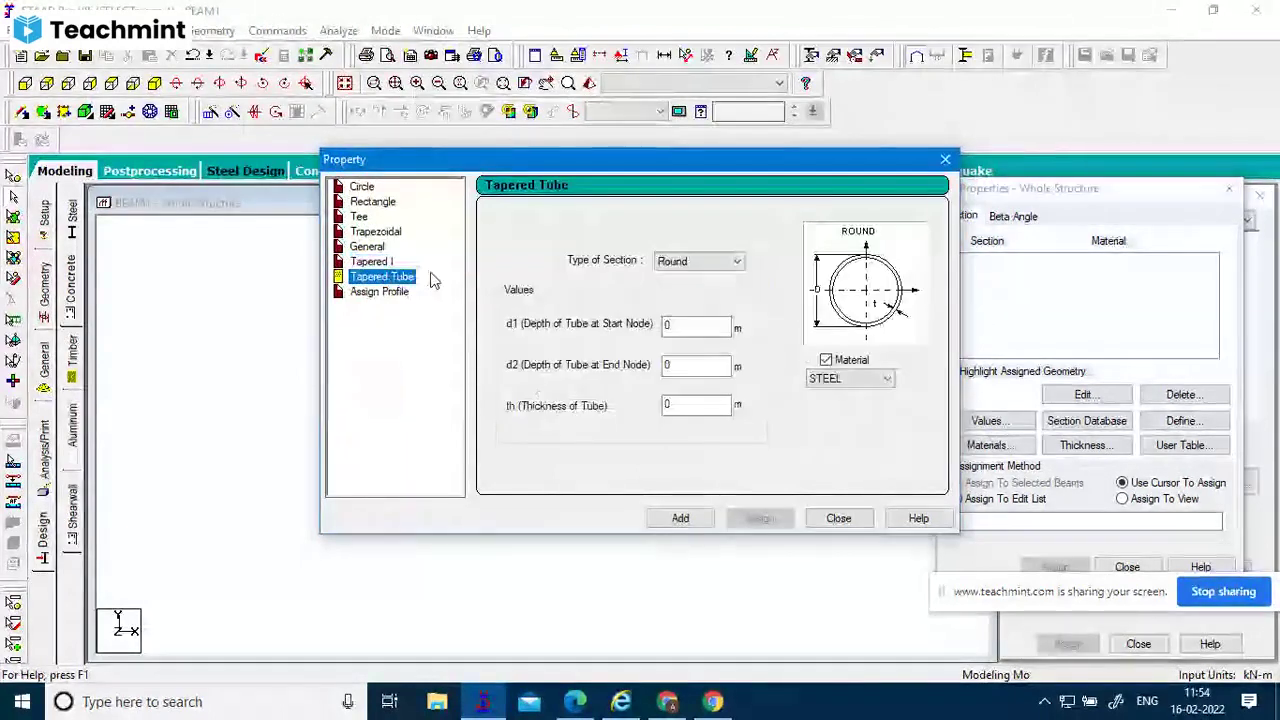
{"action": "left_click", "coordinate": [385, 292]}
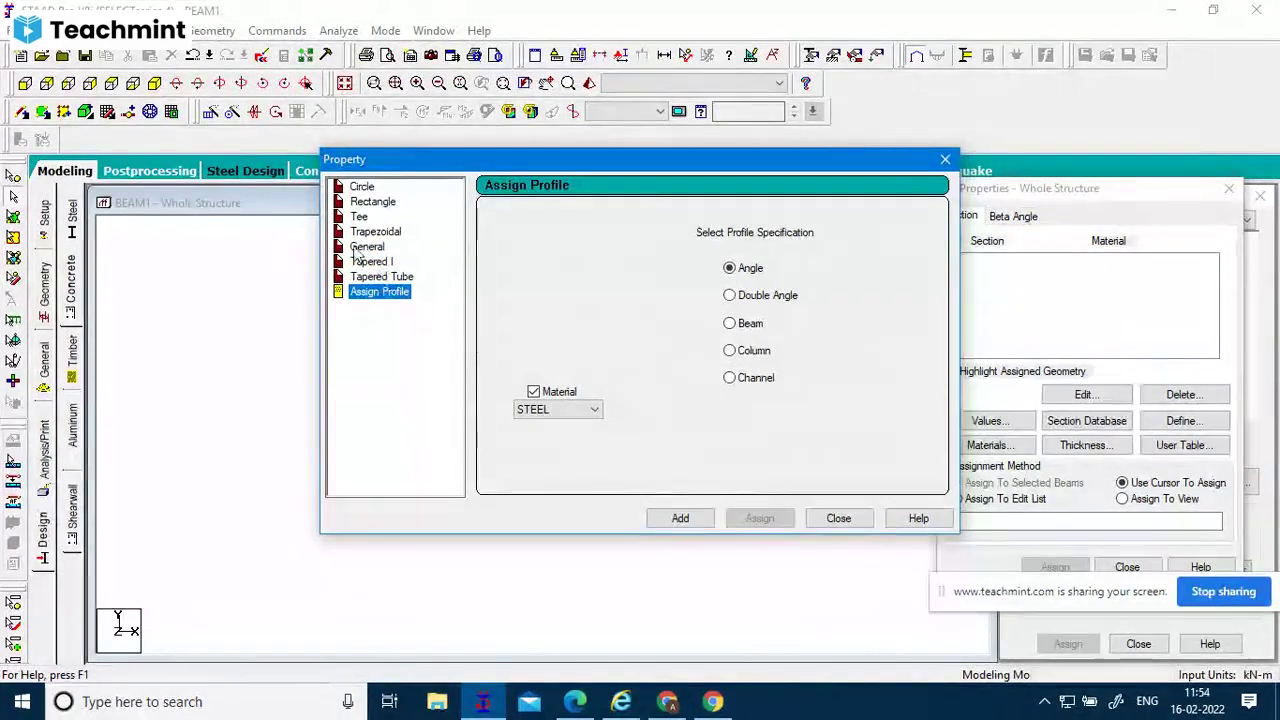
{"action": "left_click", "coordinate": [390, 248]}
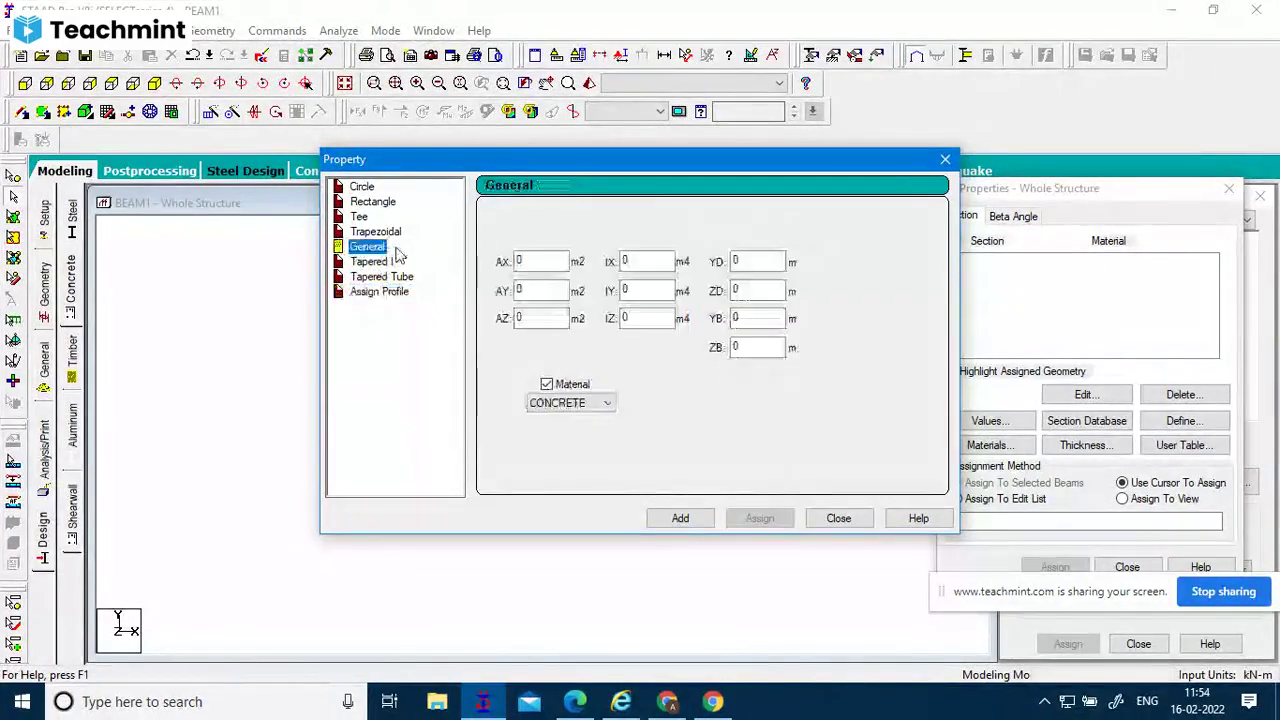
Define a Rectangle property with ZD .3 m and YD 0.6 m.
{"action": "left_click", "coordinate": [372, 203]}
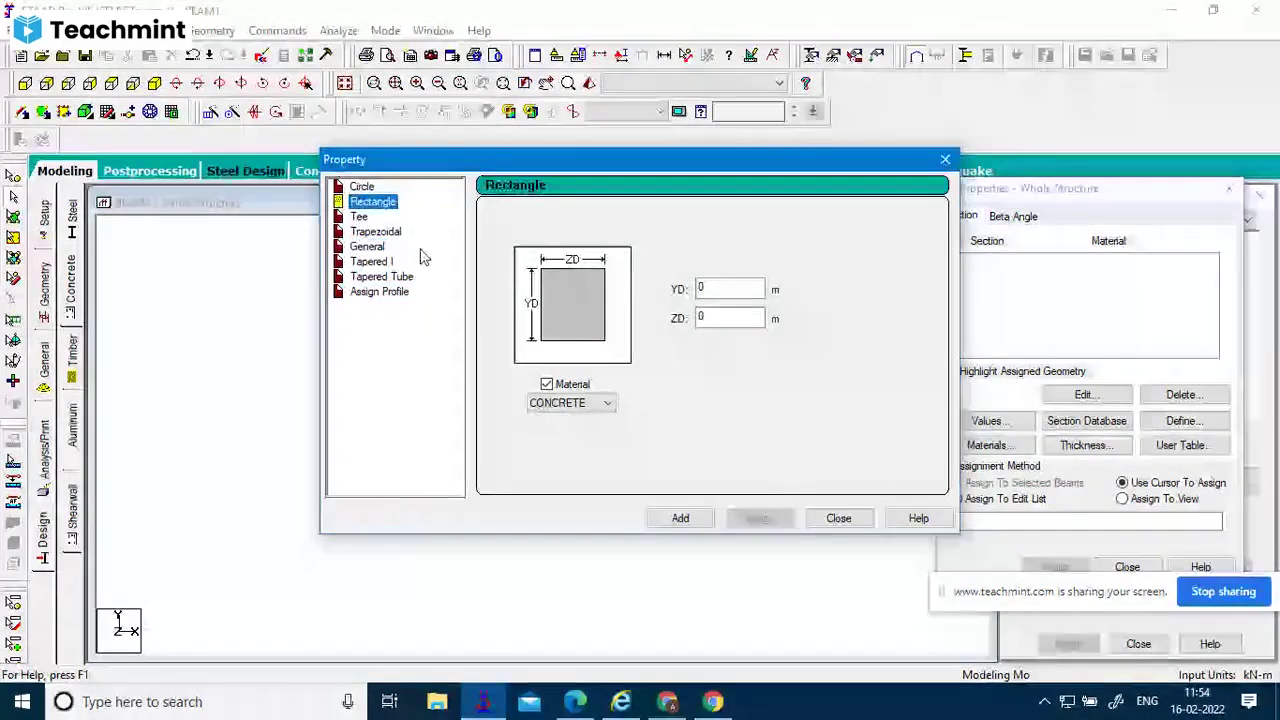
{"action": "left_click_drag", "start_coordinate": [754, 164], "coordinate": [980, 77]}
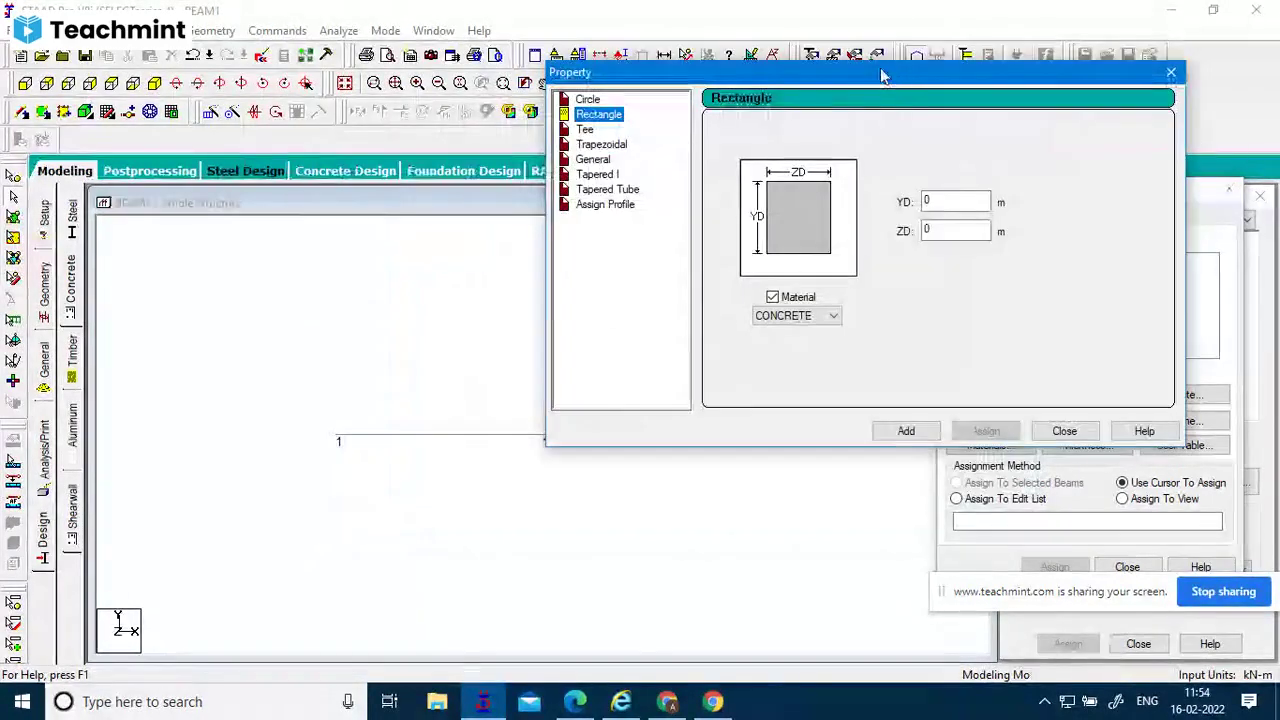
{"action": "left_click_drag", "start_coordinate": [897, 78], "coordinate": [861, 39]}
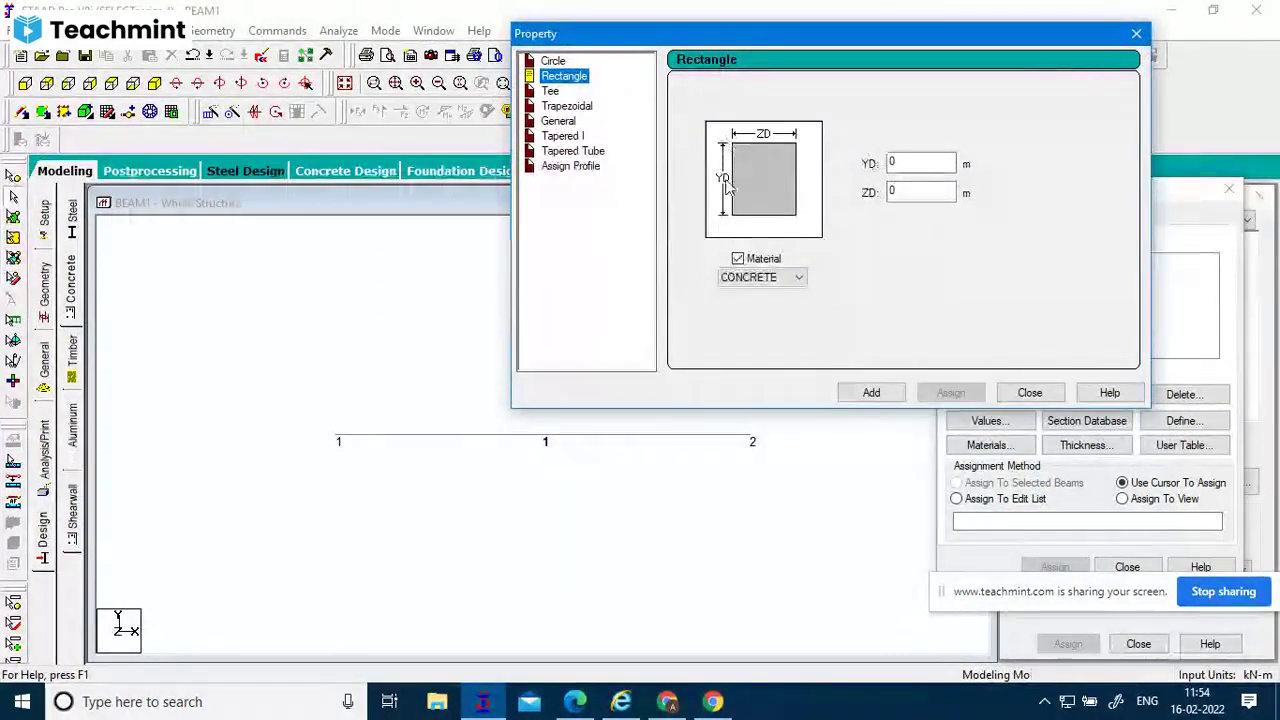
{"action": "left_click", "coordinate": [920, 193]}
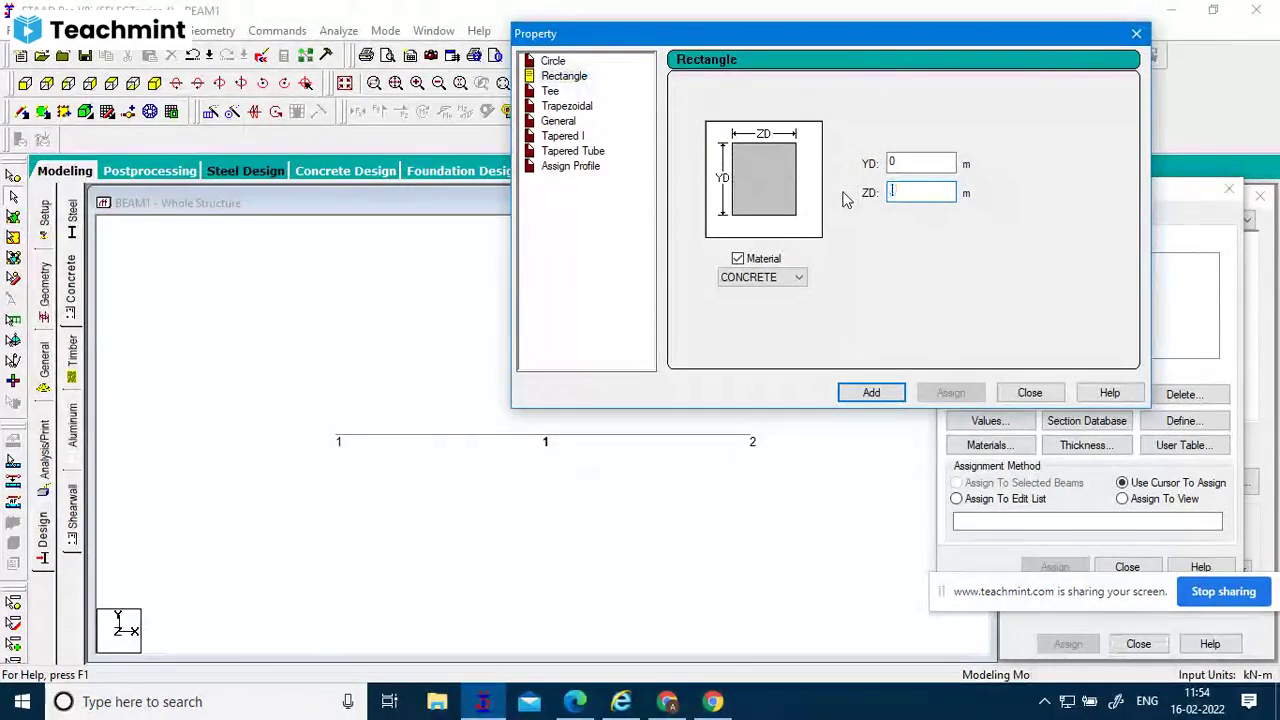
{"action": "type", "text": ".3"}
{"action": "left_click", "coordinate": [893, 163]}
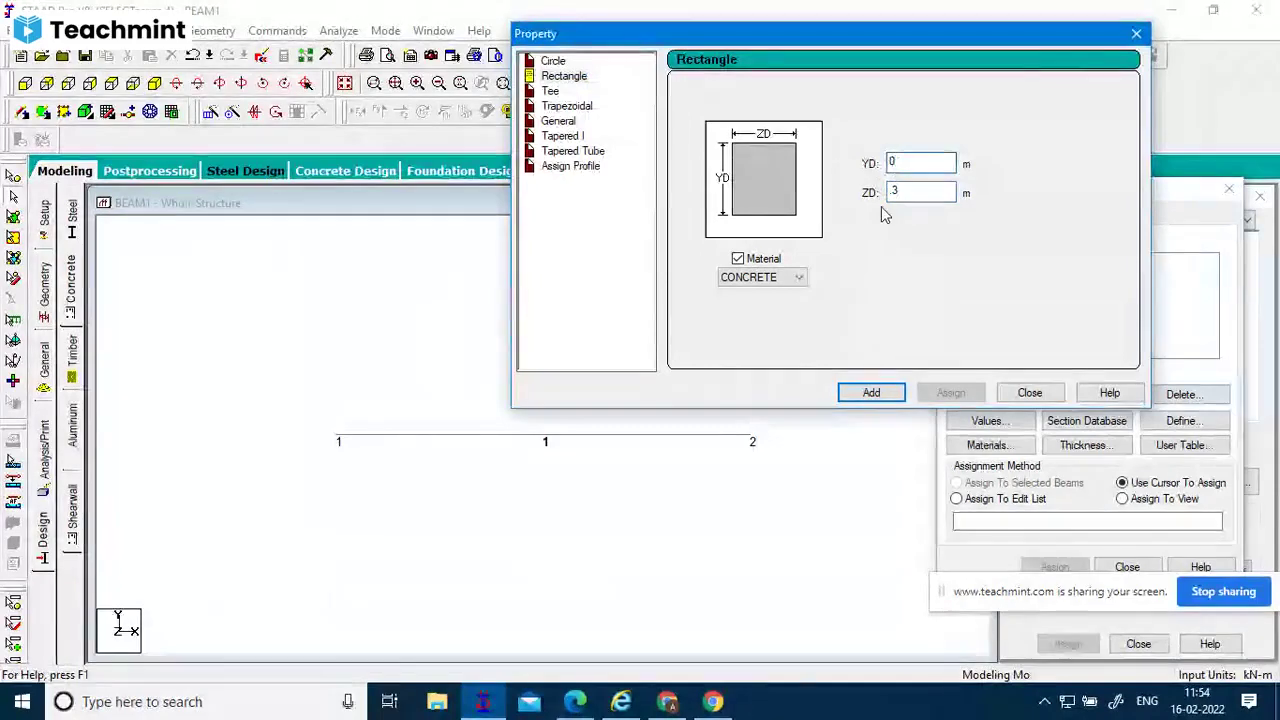
{"action": "type", "text": ".6"}
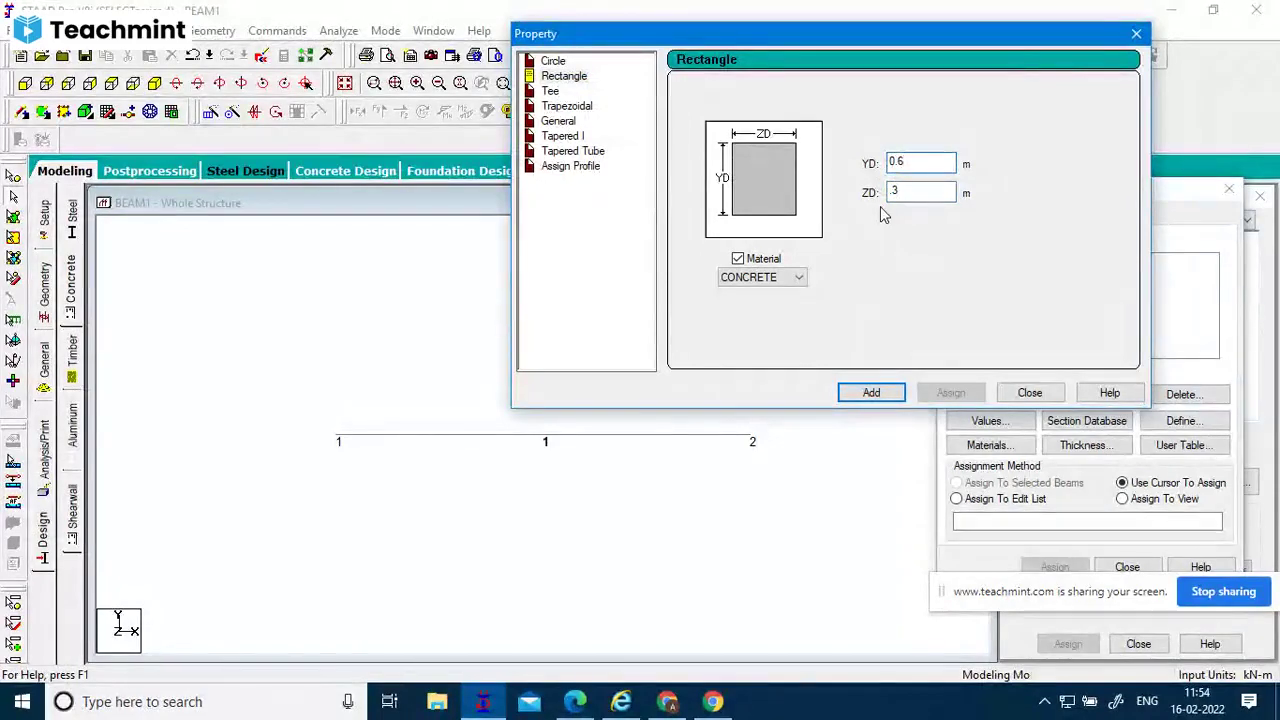
{"action": "key", "text": "BackSpace"}
{"action": "key", "text": "BackSpace"}
{"action": "type", "text": ".6"}
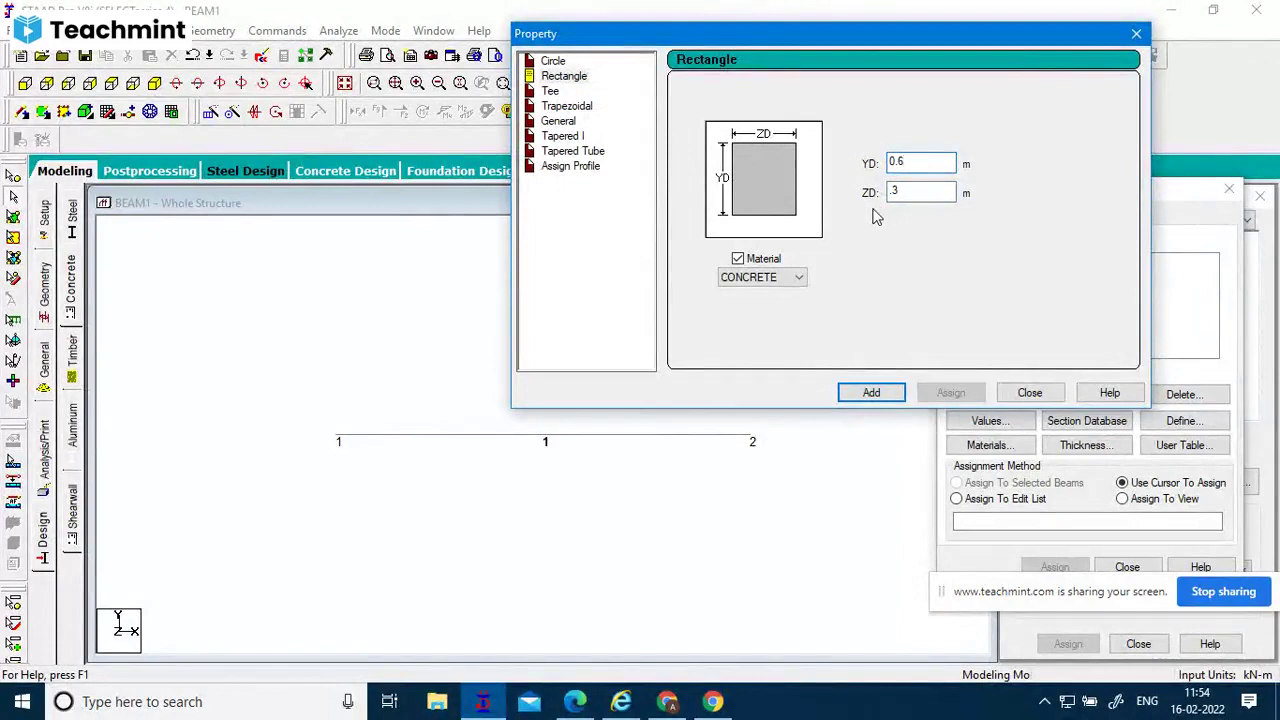
Keep CONCRETE as the material and add the rectangular section to the structure's property list.
{"action": "left_click", "coordinate": [796, 280]}
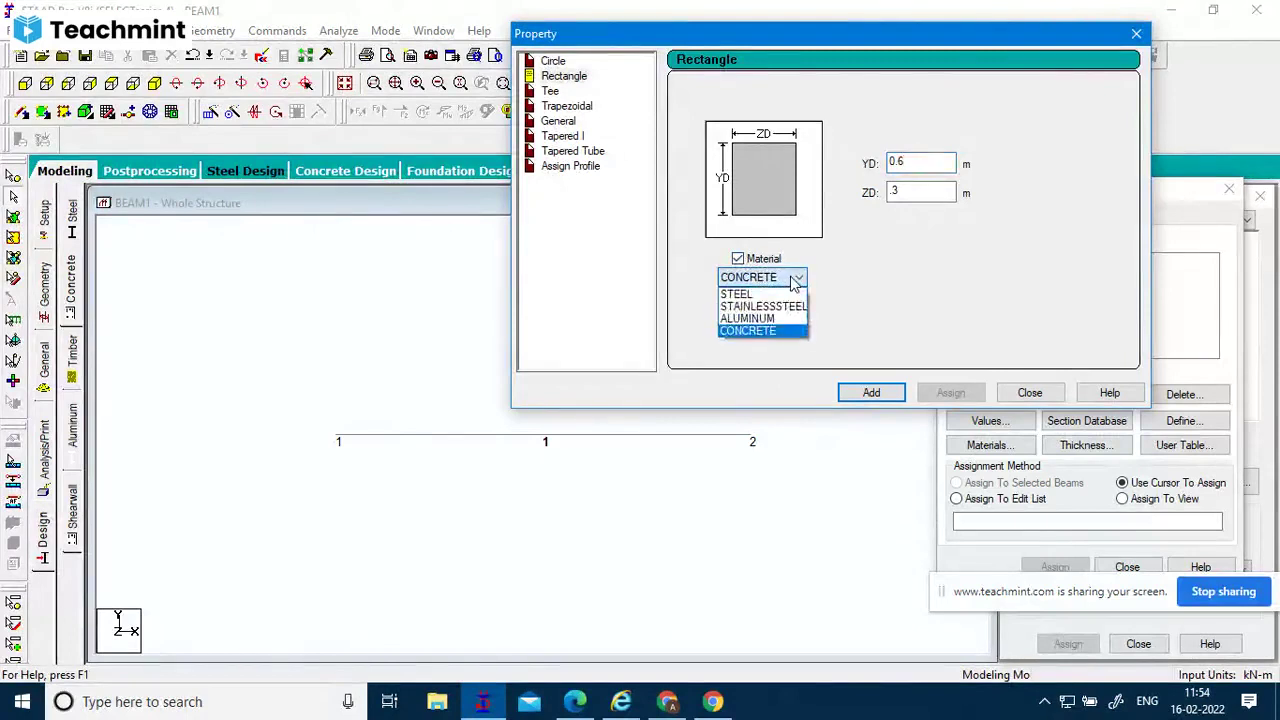
{"action": "left_click", "coordinate": [797, 278]}
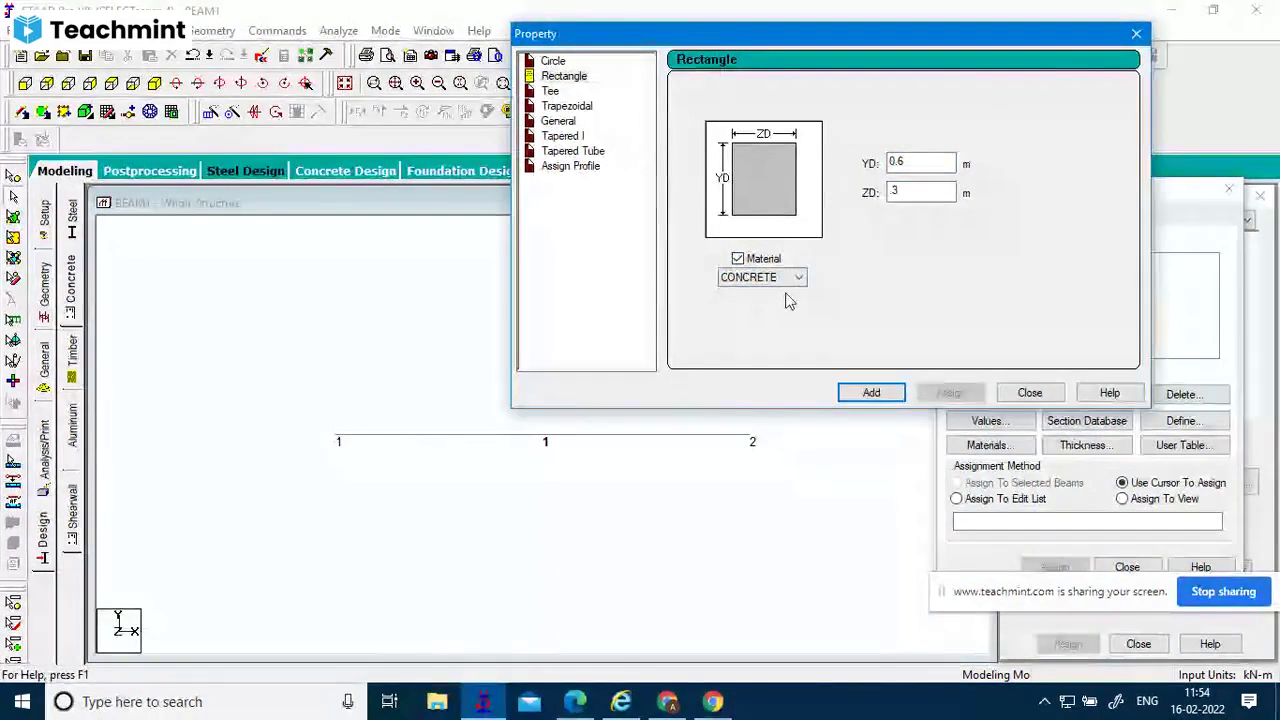
{"action": "left_click", "coordinate": [880, 394]}
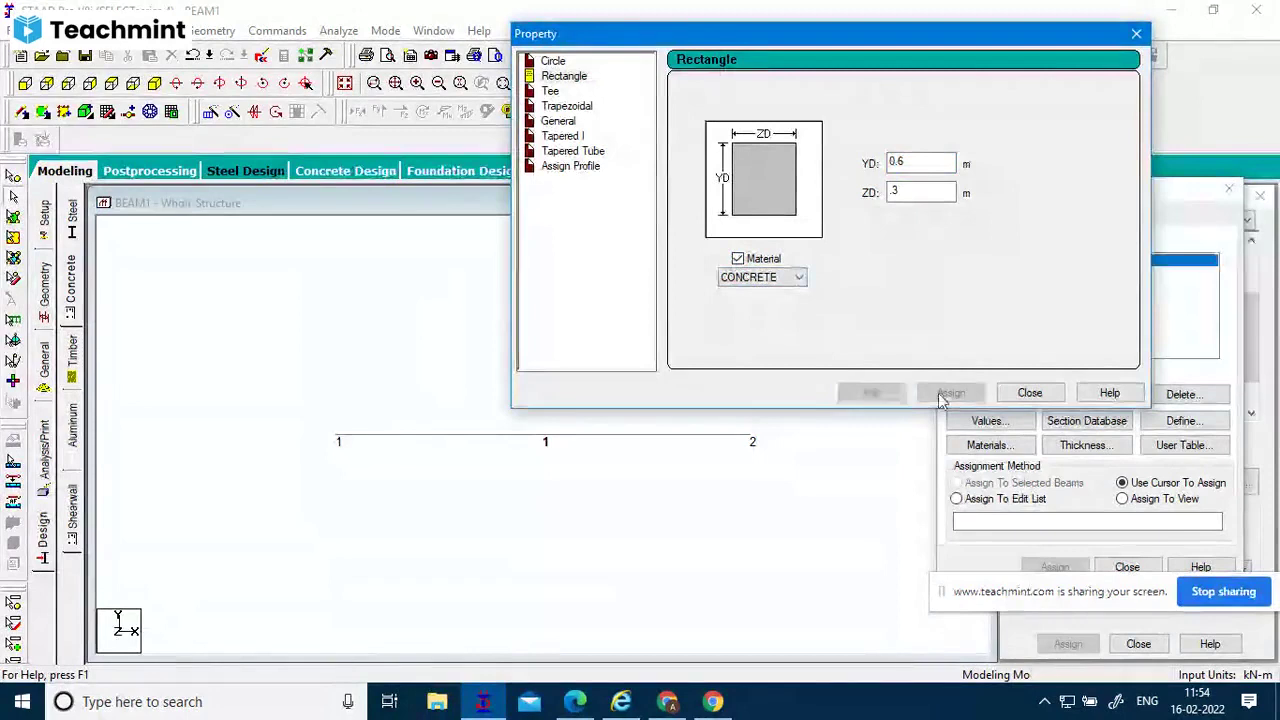
Finish the rectangle property definition and move the Properties window clear of the screen-sharing banner.
{"action": "left_click", "coordinate": [1025, 394]}
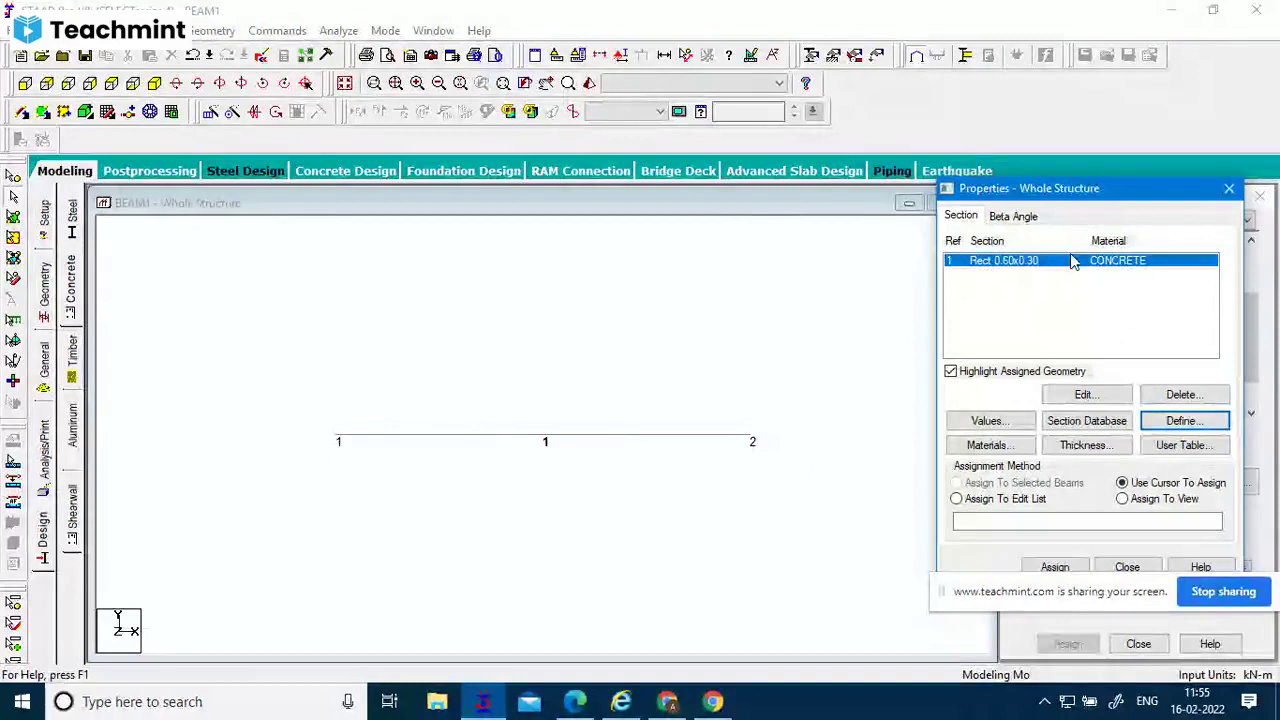
{"action": "left_click_drag", "start_coordinate": [1151, 188], "coordinate": [1151, 102]}
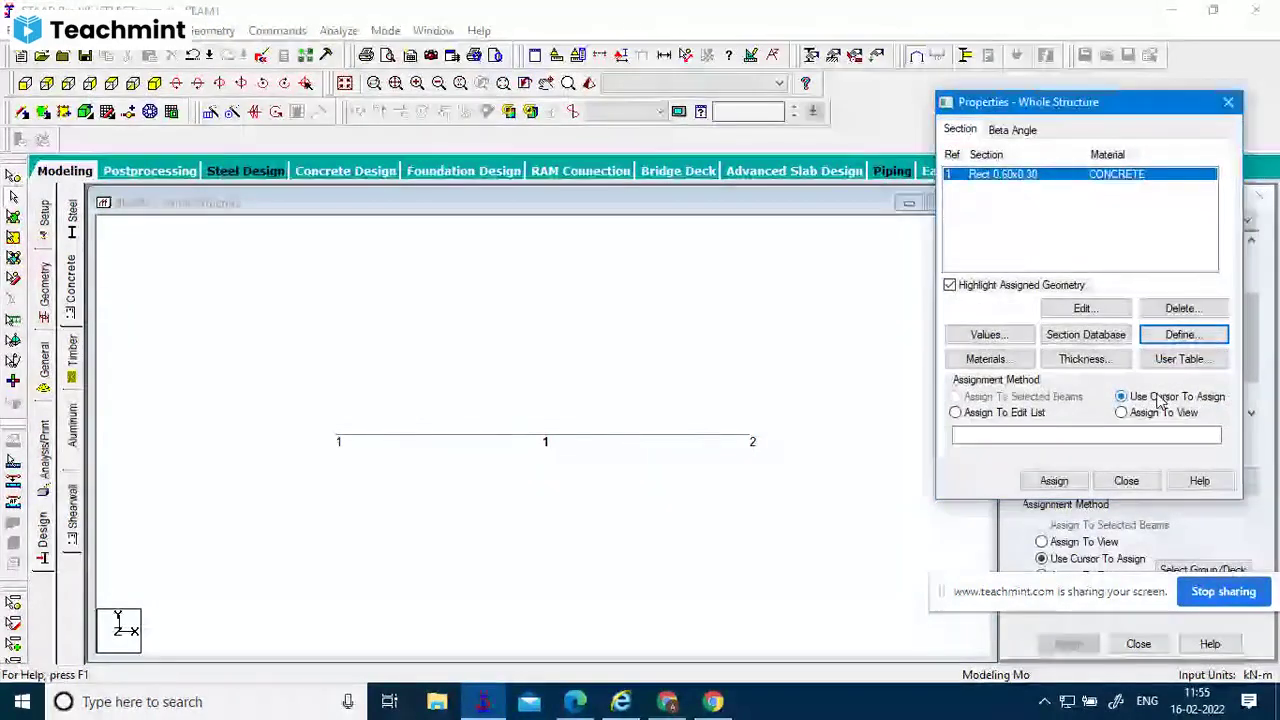
Try assigning the section to beam 1 with Use Cursor To Assign and with an edit list of 1 2 5, and clear the list.
{"action": "left_click", "coordinate": [1054, 481]}
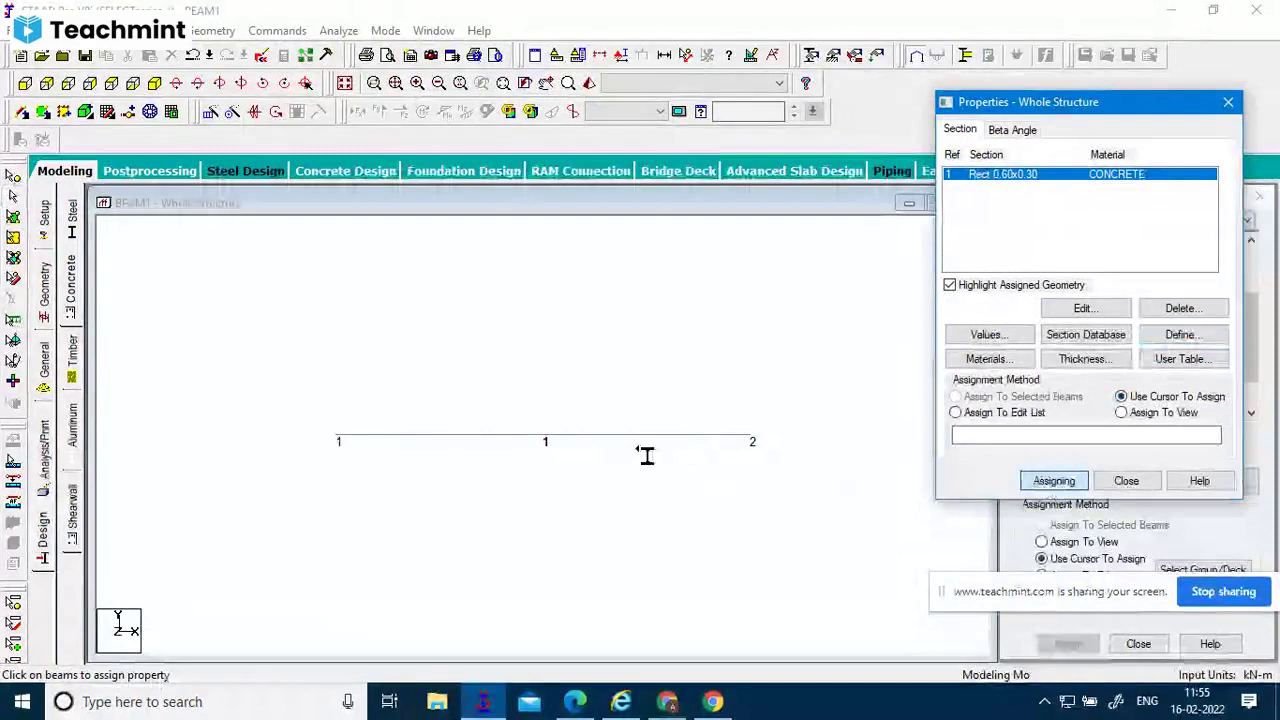
{"action": "left_click", "coordinate": [595, 440]}
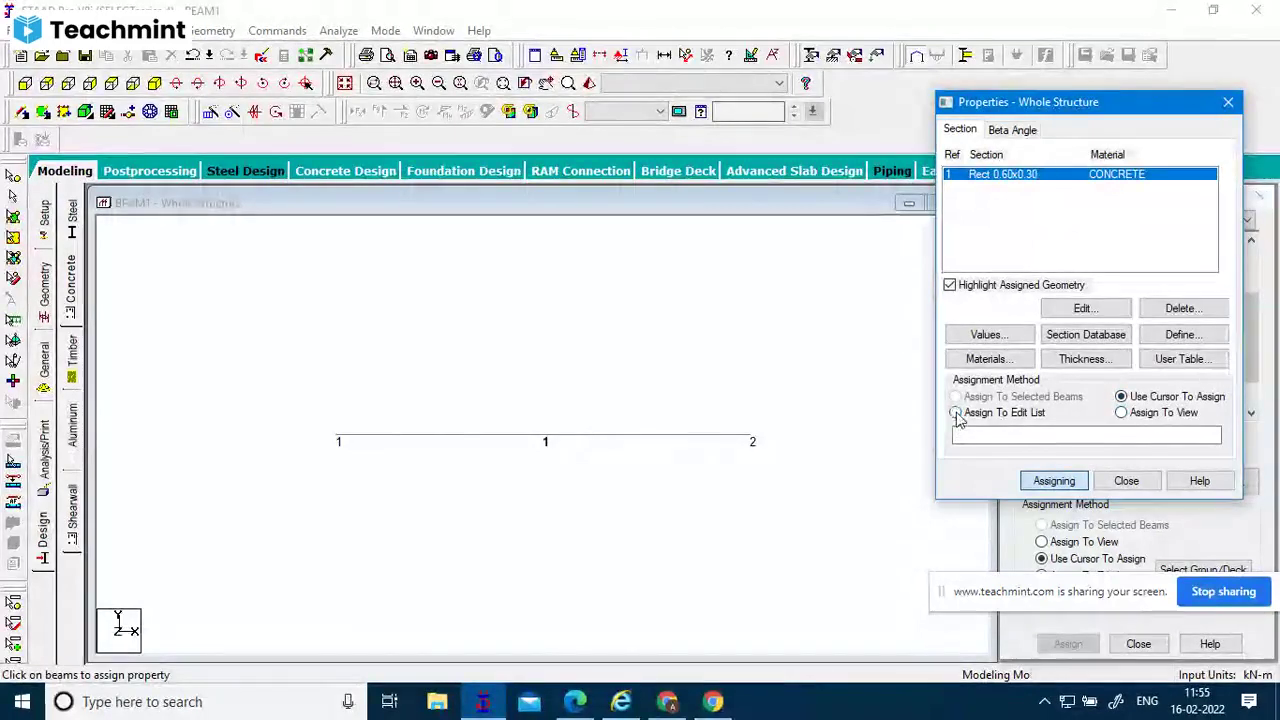
{"action": "left_click", "coordinate": [956, 413]}
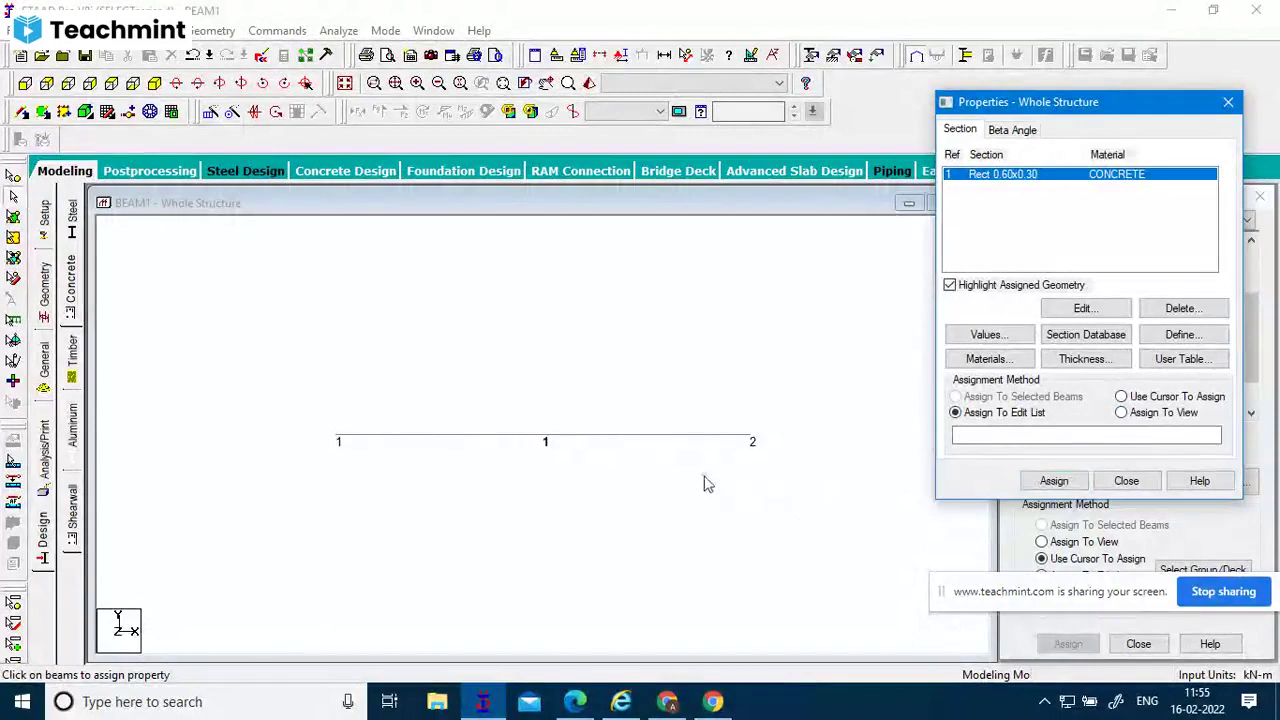
{"action": "left_click", "coordinate": [980, 434]}
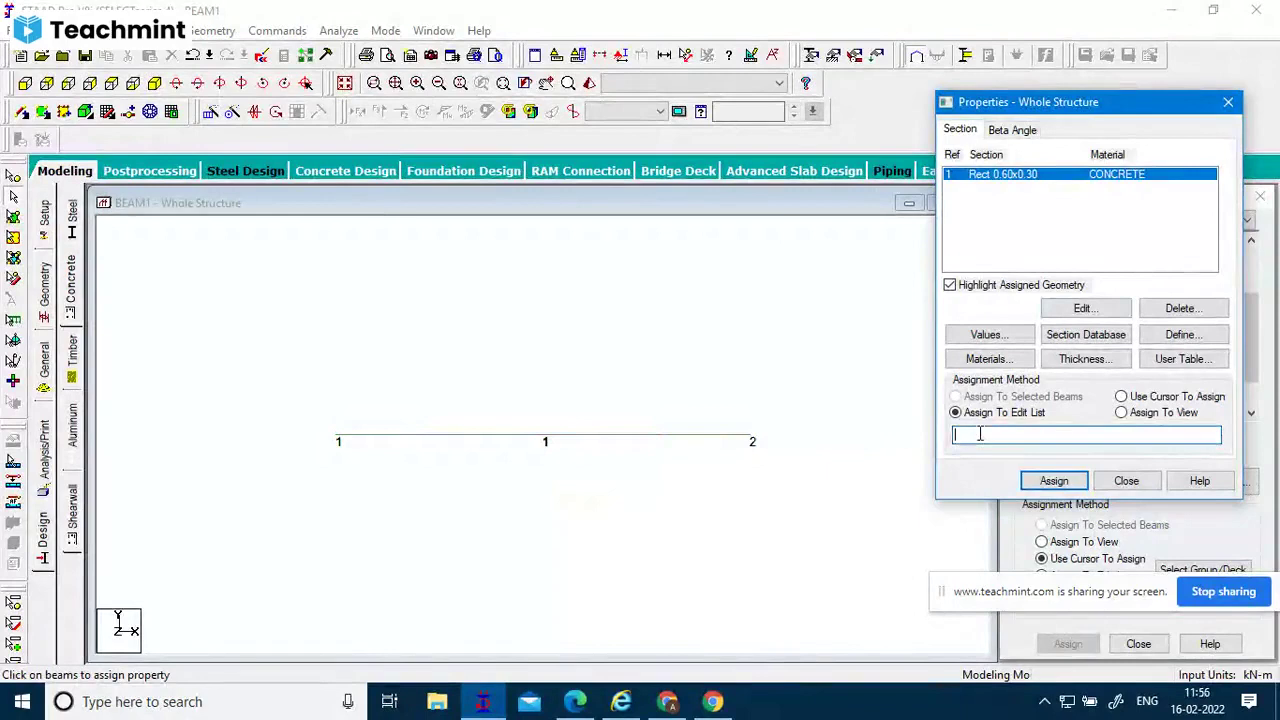
{"action": "type", "text": "1"}
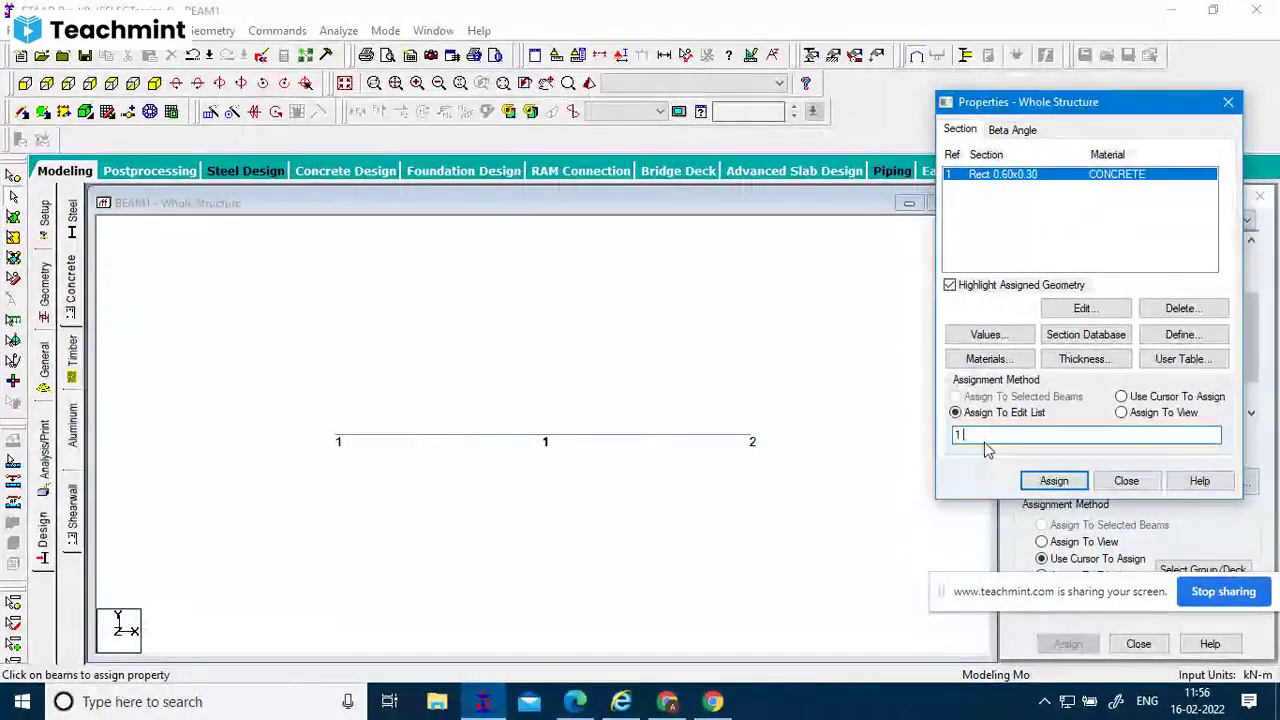
{"action": "type", "text": " 2 5"}
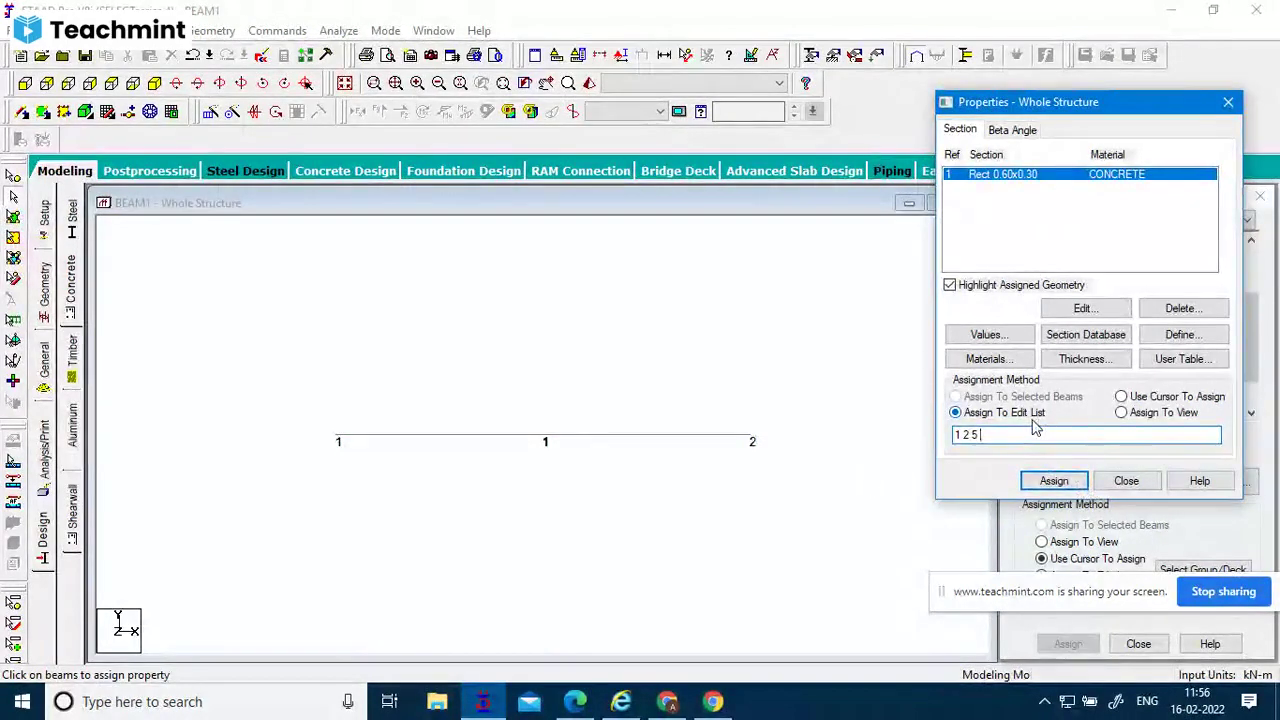
{"action": "left_click_drag", "start_coordinate": [995, 432], "coordinate": [889, 443]}
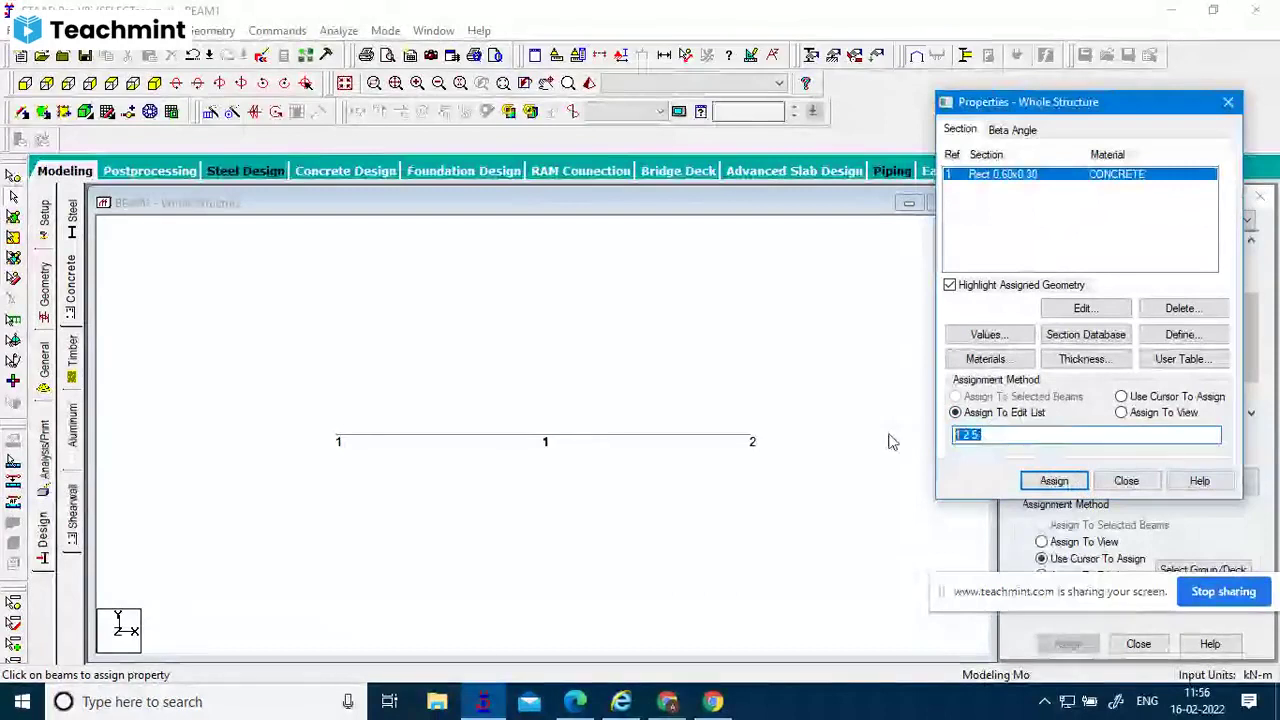
{"action": "key", "text": "BackSpace"}
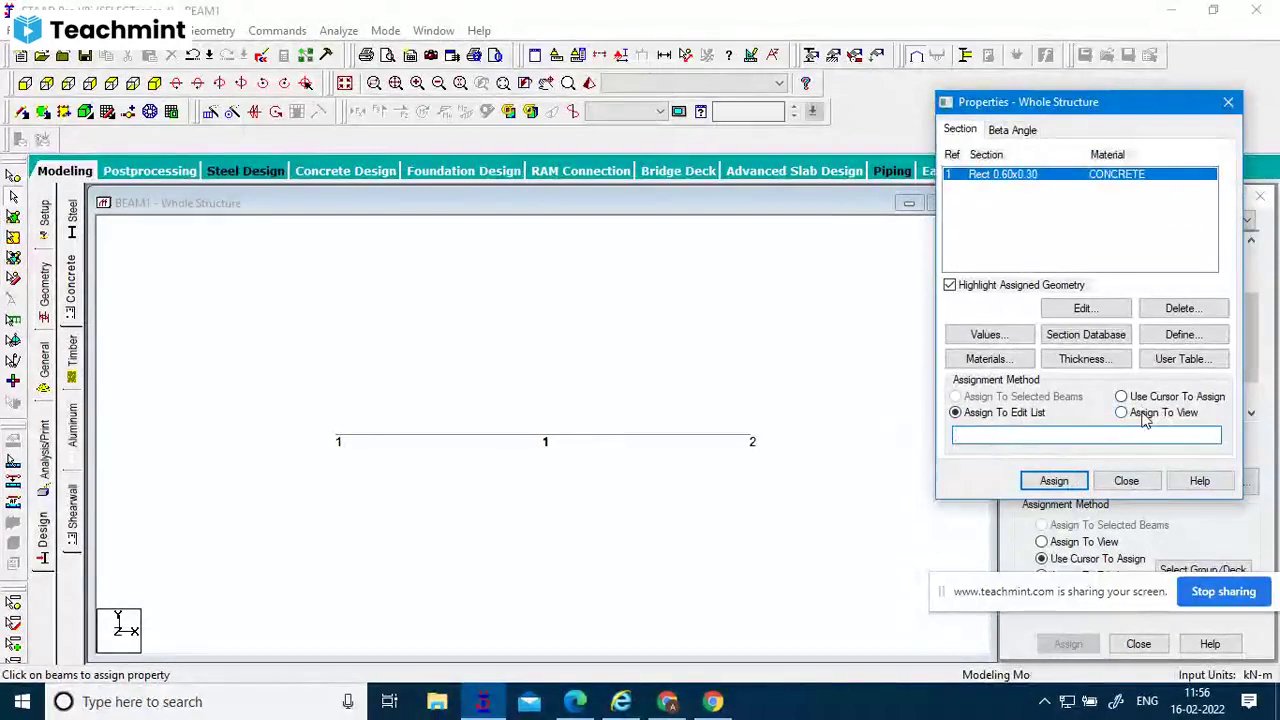
Assign the Rect 0.60x0.30 concrete section to the beam with the Assign To View method and close the section properties.
{"action": "left_click", "coordinate": [1146, 420]}
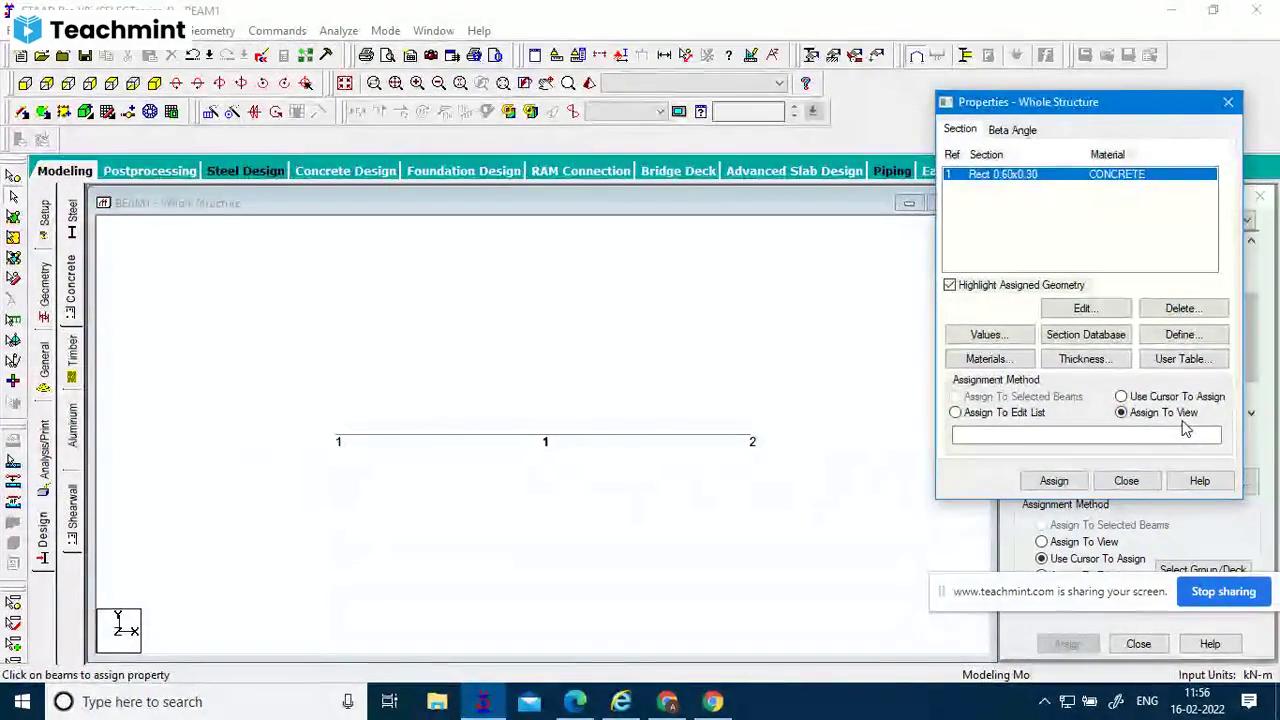
{"action": "left_click", "coordinate": [1135, 398]}
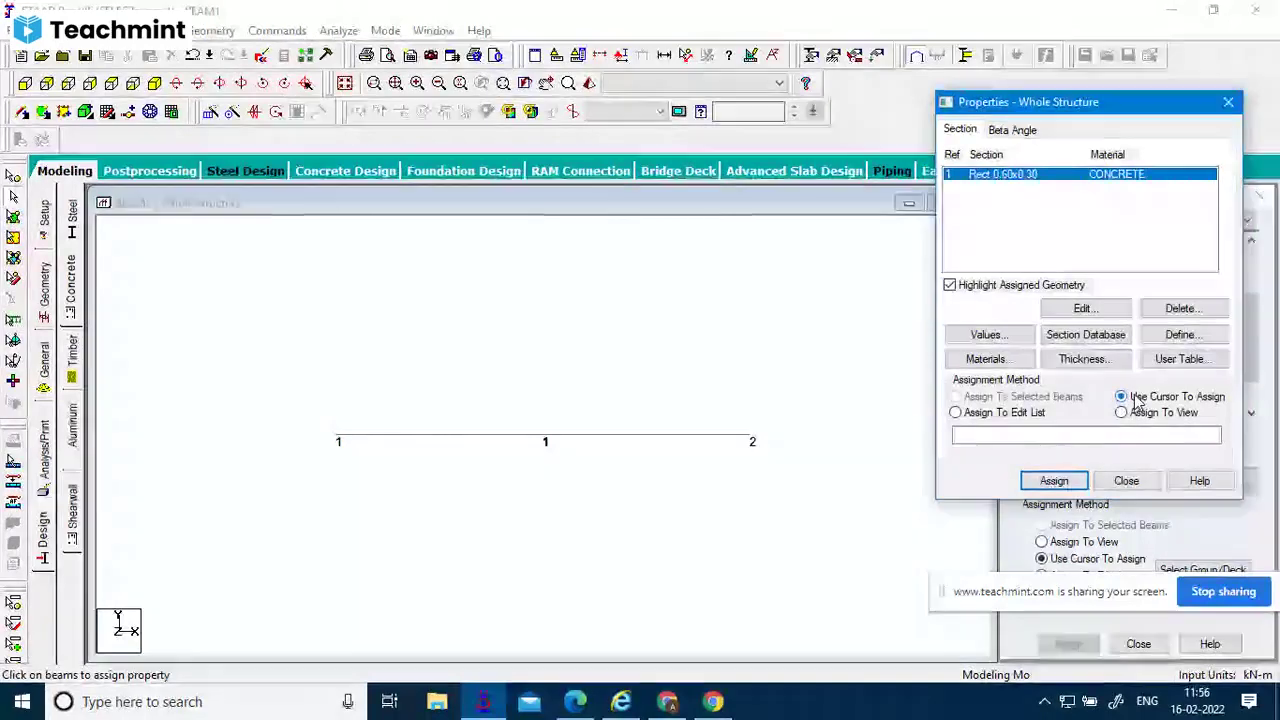
{"action": "left_click", "coordinate": [1132, 411]}
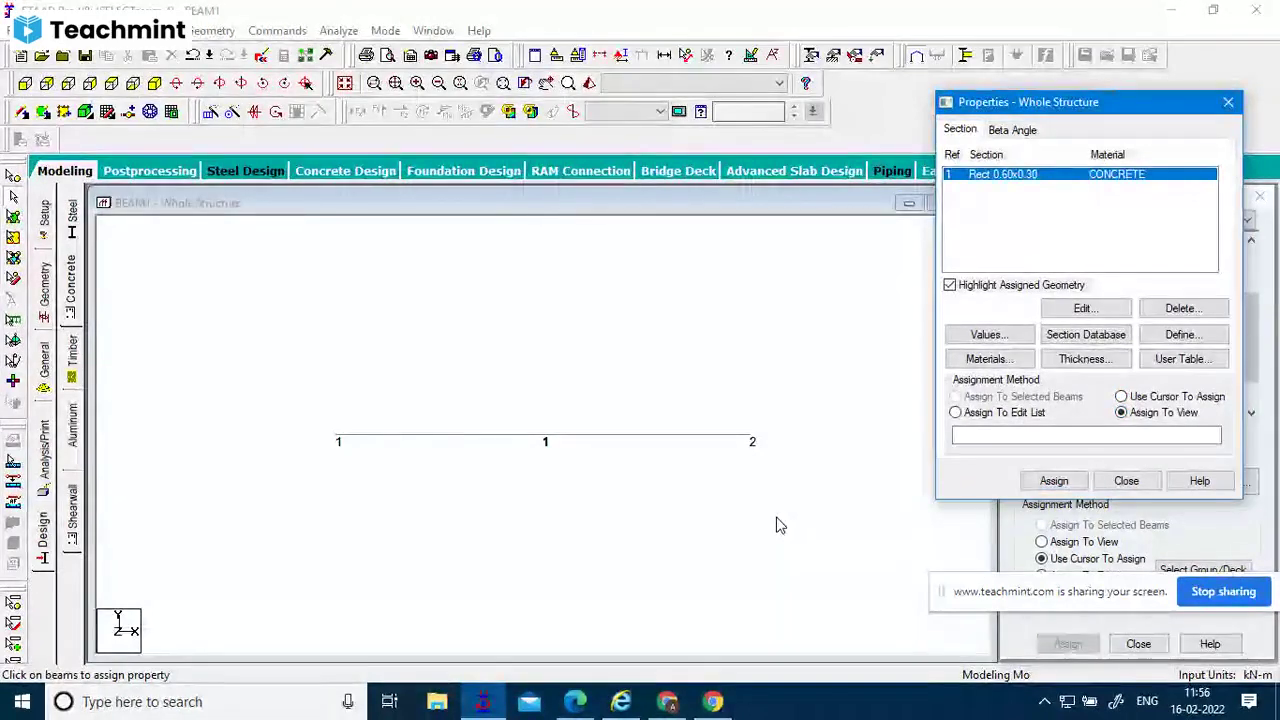
{"action": "left_click", "coordinate": [1045, 483]}
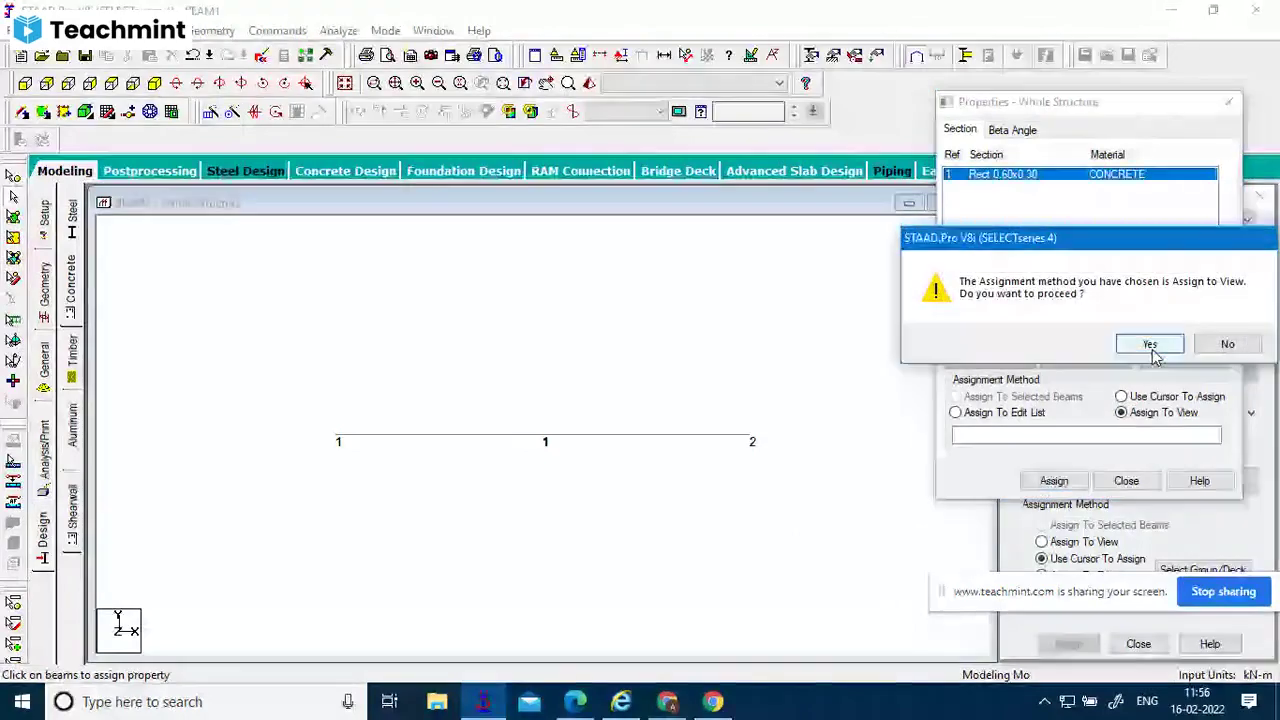
{"action": "left_click", "coordinate": [1149, 345]}
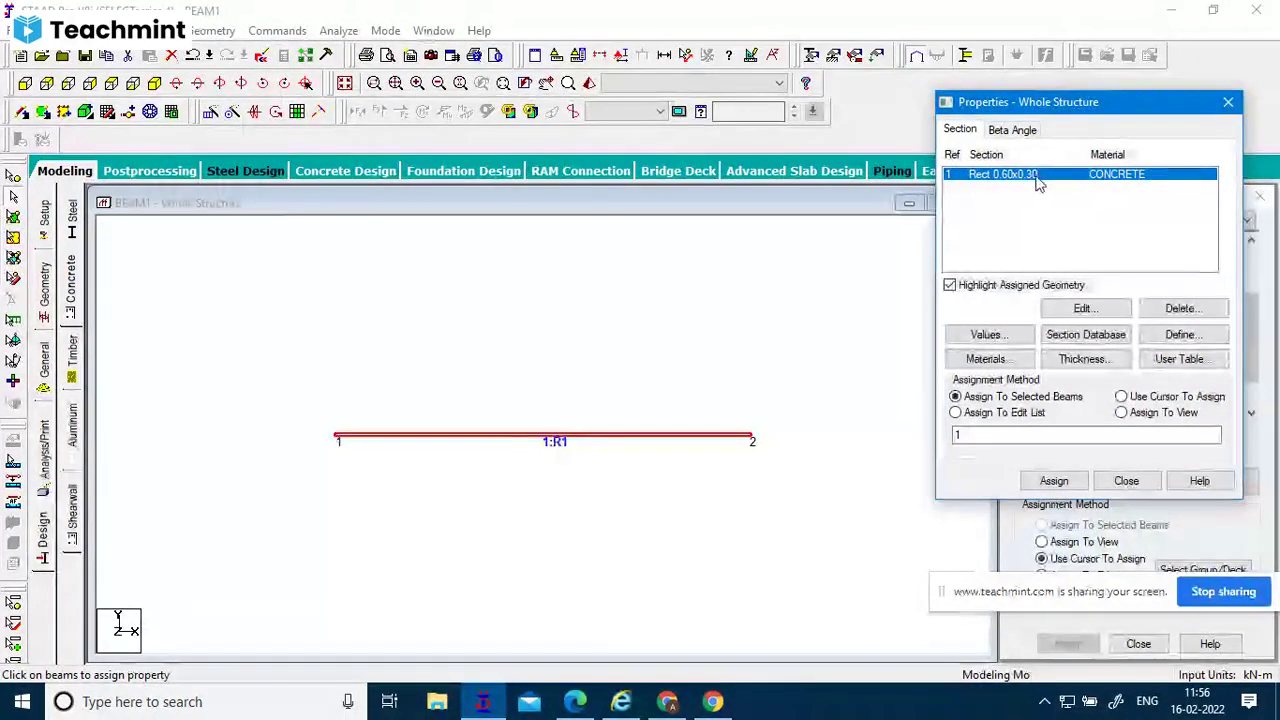
{"action": "left_click", "coordinate": [1126, 481]}
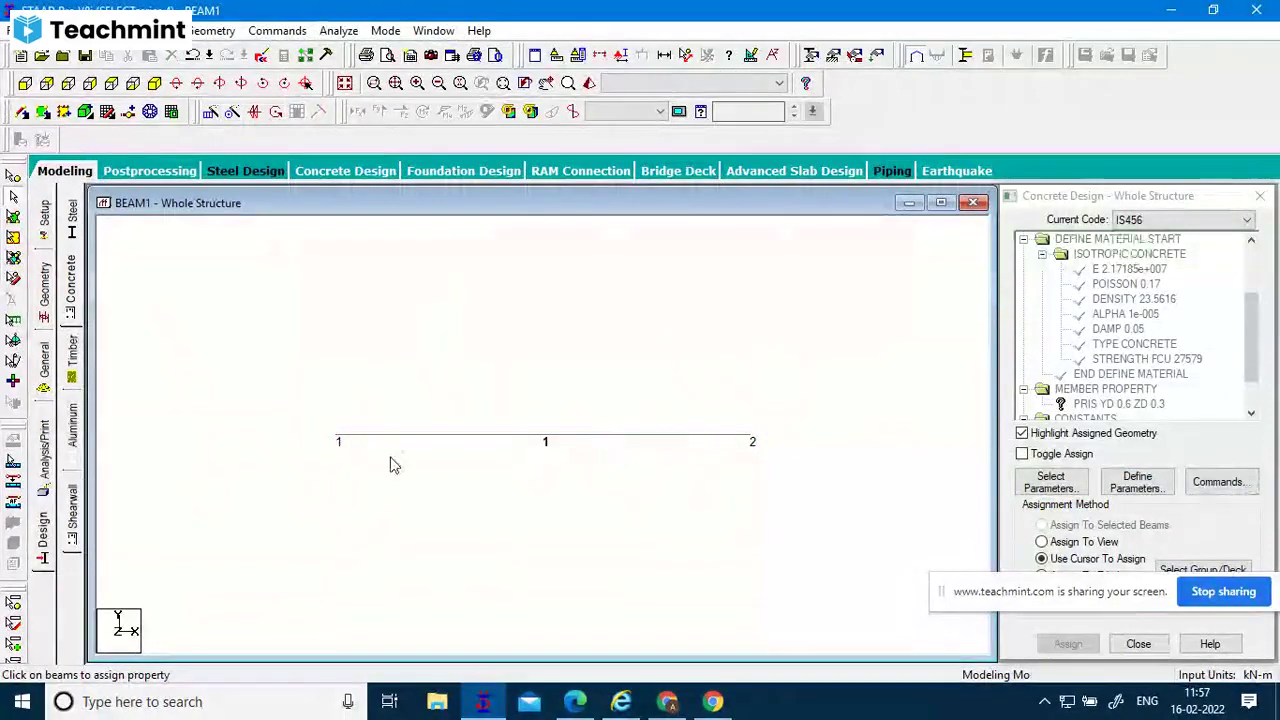
Open the 3D Rendered View of the structure at full size and inspect the beam's rectangular section from several angles.
{"action": "left_click", "coordinate": [589, 84]}
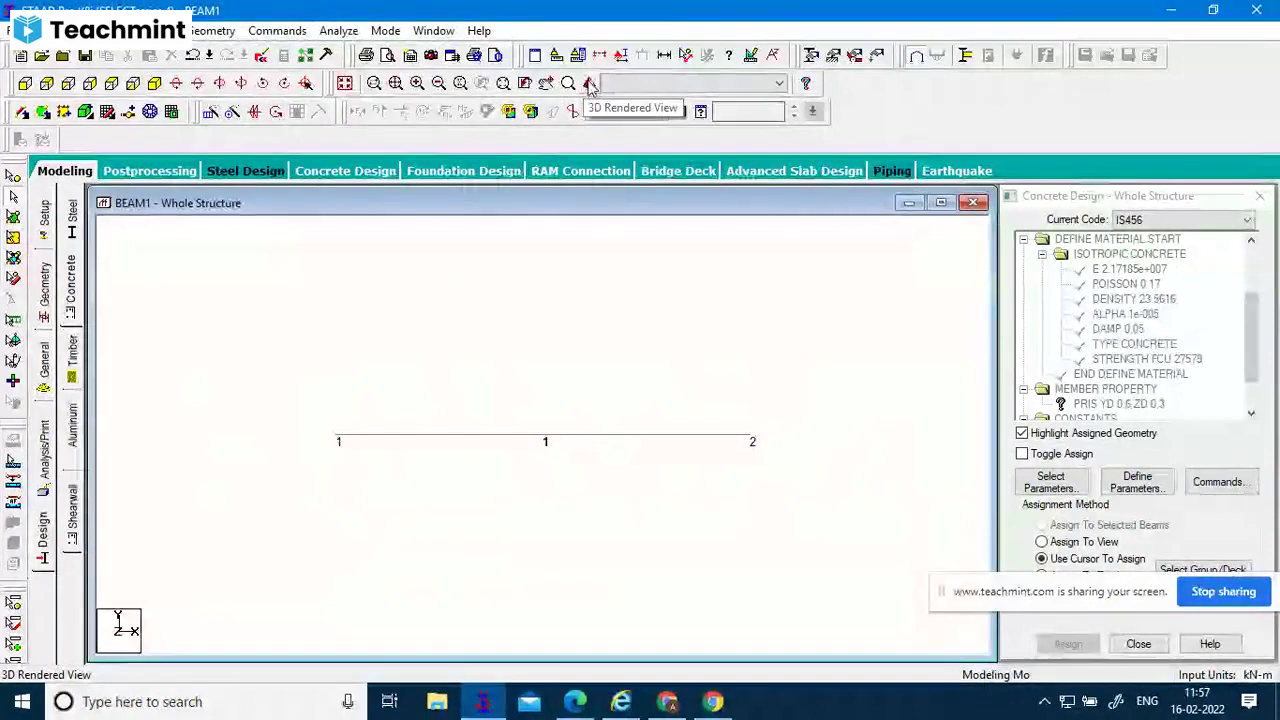
{"action": "left_click", "coordinate": [589, 84]}
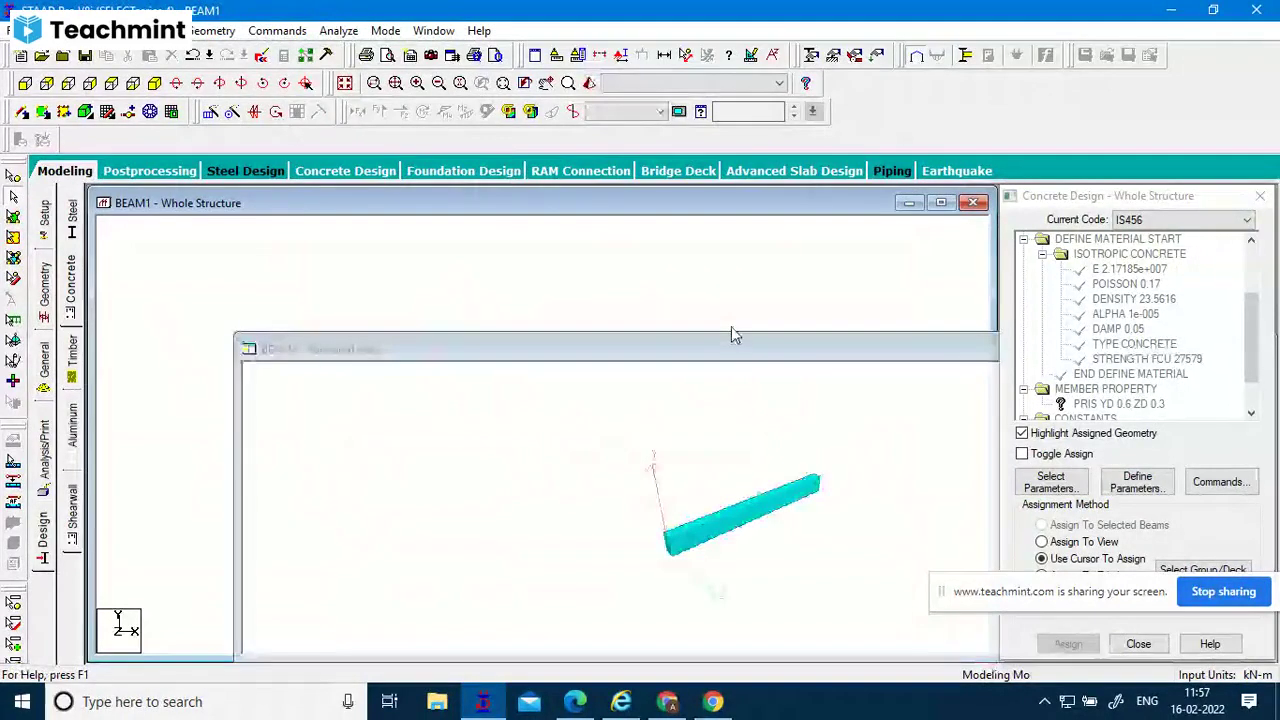
{"action": "left_click", "coordinate": [962, 252]}
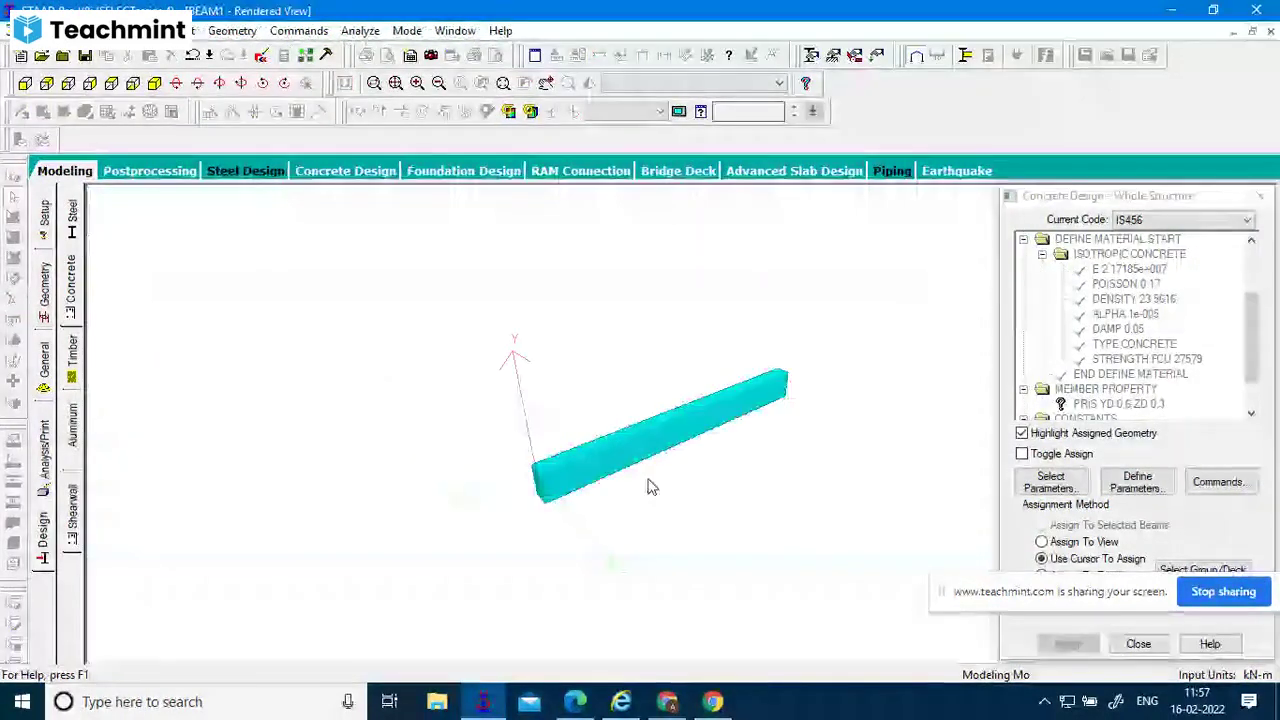
{"action": "scroll", "coordinate": [648, 487], "scroll_direction": "up", "scroll_amount": 3}
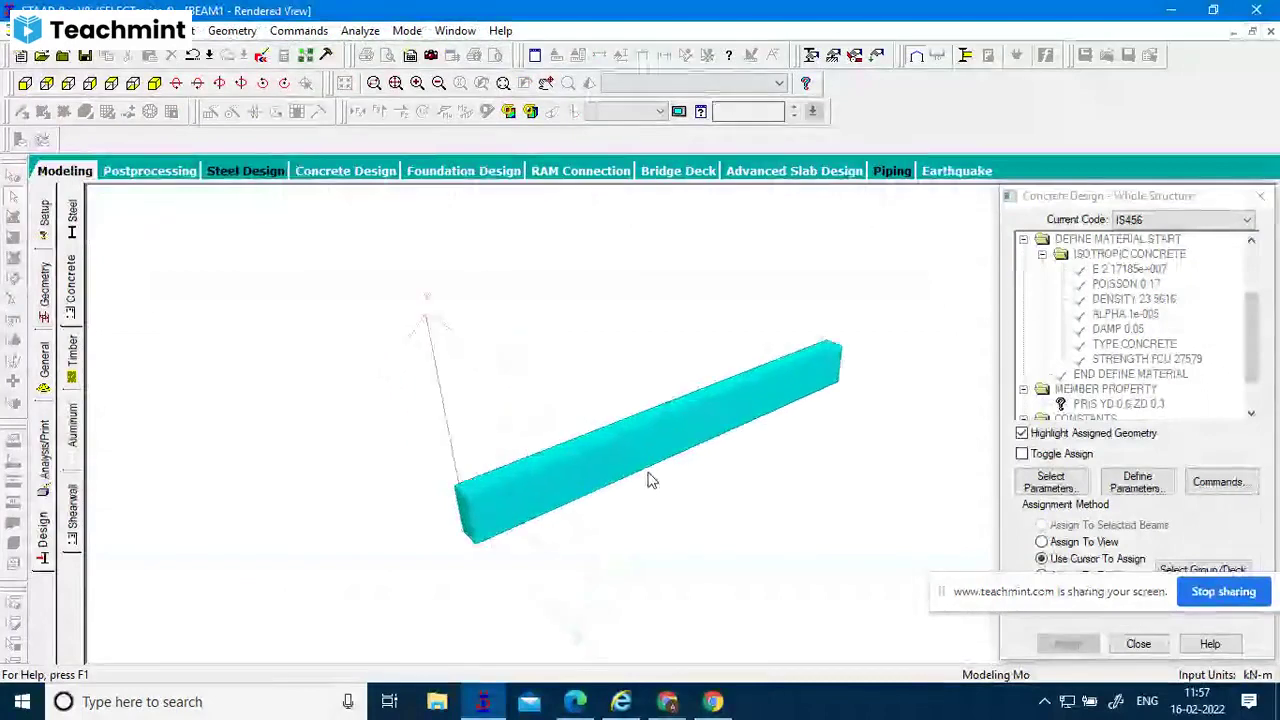
{"action": "left_click_drag", "start_coordinate": [570, 548], "coordinate": [660, 557]}
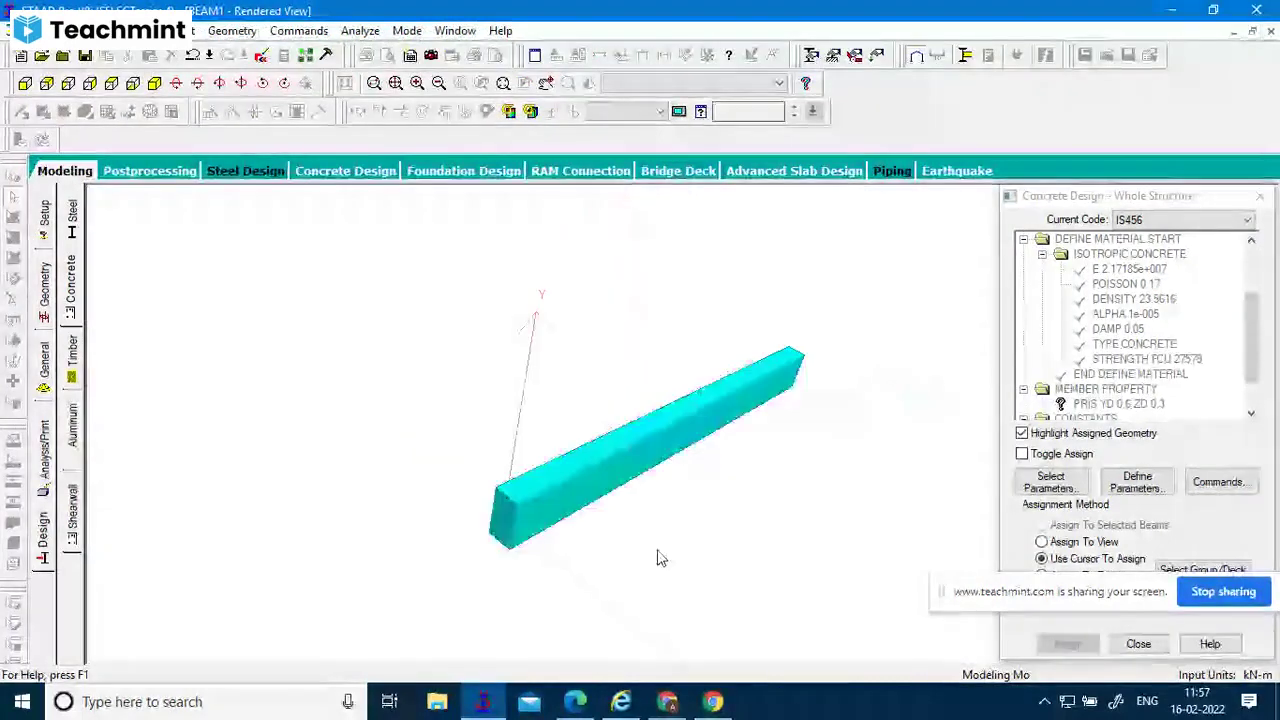
{"action": "left_click_drag", "start_coordinate": [884, 400], "coordinate": [751, 334]}
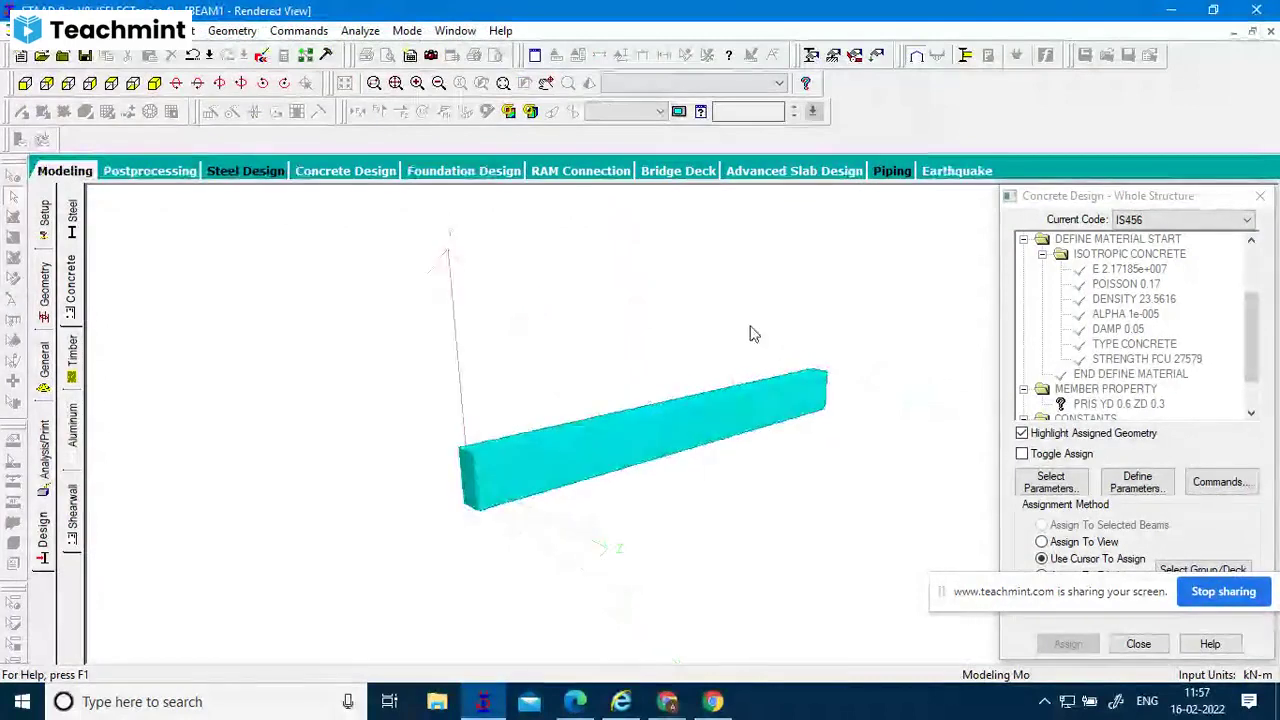
{"action": "left_click_drag", "start_coordinate": [905, 407], "coordinate": [871, 463]}
{"action": "scroll", "coordinate": [850, 480], "scroll_direction": "up", "scroll_amount": 5}
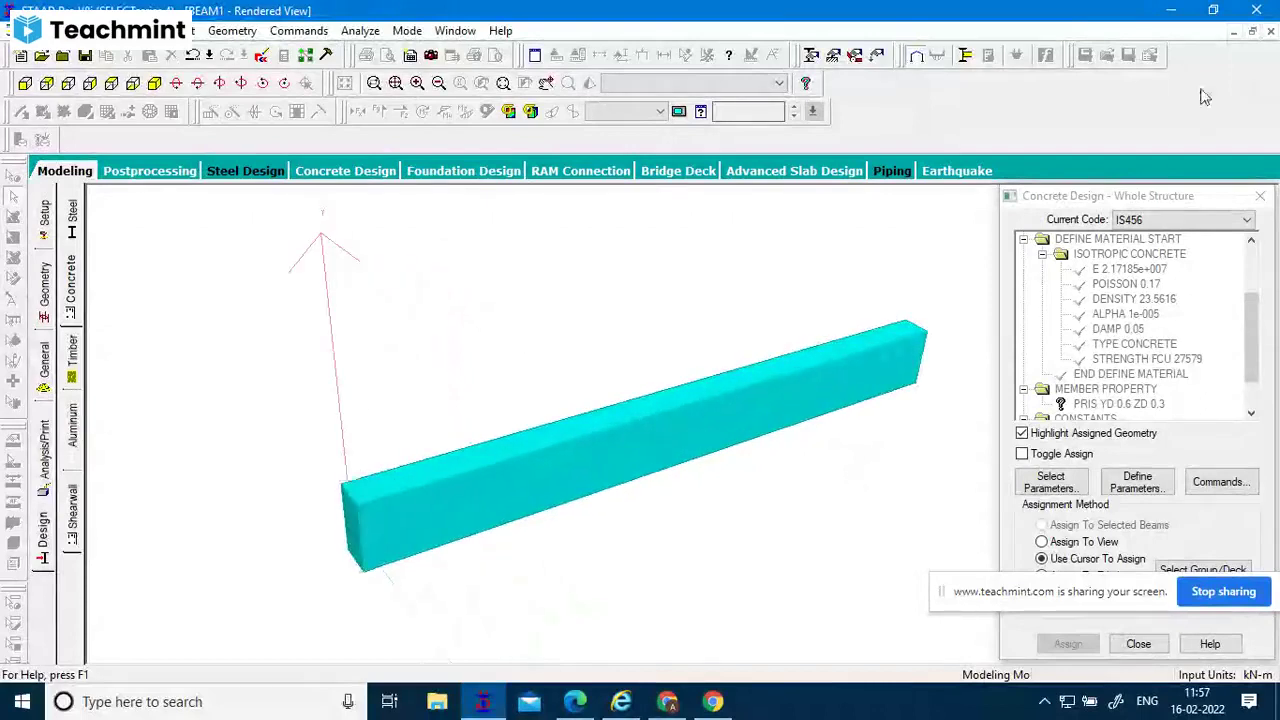
Move the Concrete Design window aside, examine the rendered beam's end face and sides, and close the rendered view.
{"action": "left_click_drag", "start_coordinate": [1162, 198], "coordinate": [1212, 125]}
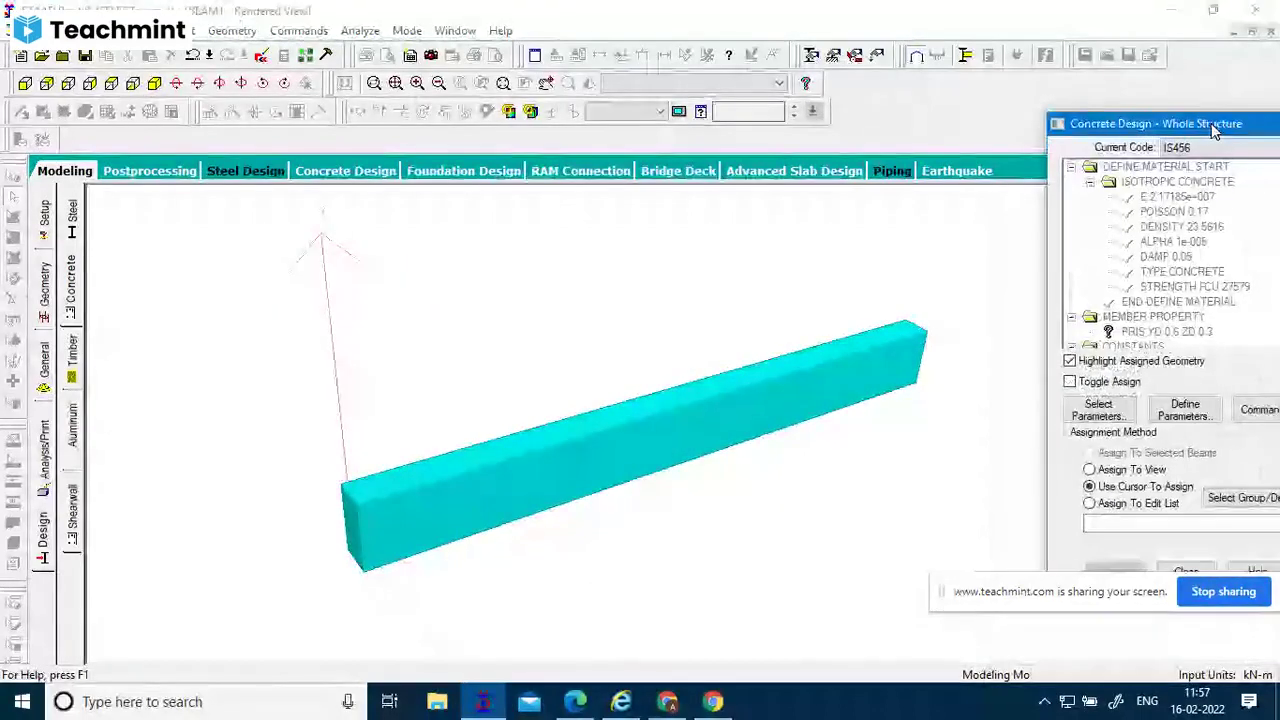
{"action": "left_click", "coordinate": [660, 514]}
{"action": "left_click_drag", "start_coordinate": [637, 514], "coordinate": [818, 452]}
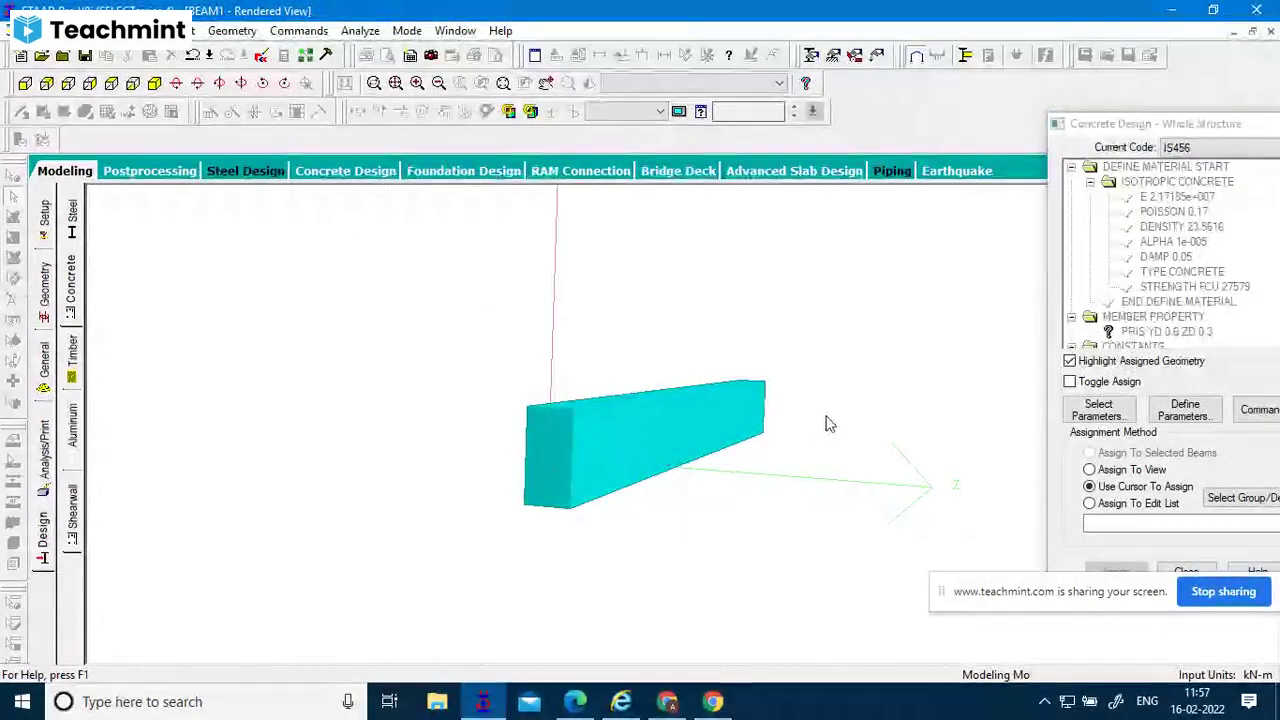
{"action": "left_click_drag", "start_coordinate": [930, 358], "coordinate": [633, 419]}
{"action": "key", "text": "Right"}
{"action": "key", "text": "Right"}
{"action": "key", "text": "Right"}
{"action": "key", "text": "Right"}
{"action": "key", "text": "Right"}
{"action": "key", "text": "Right"}
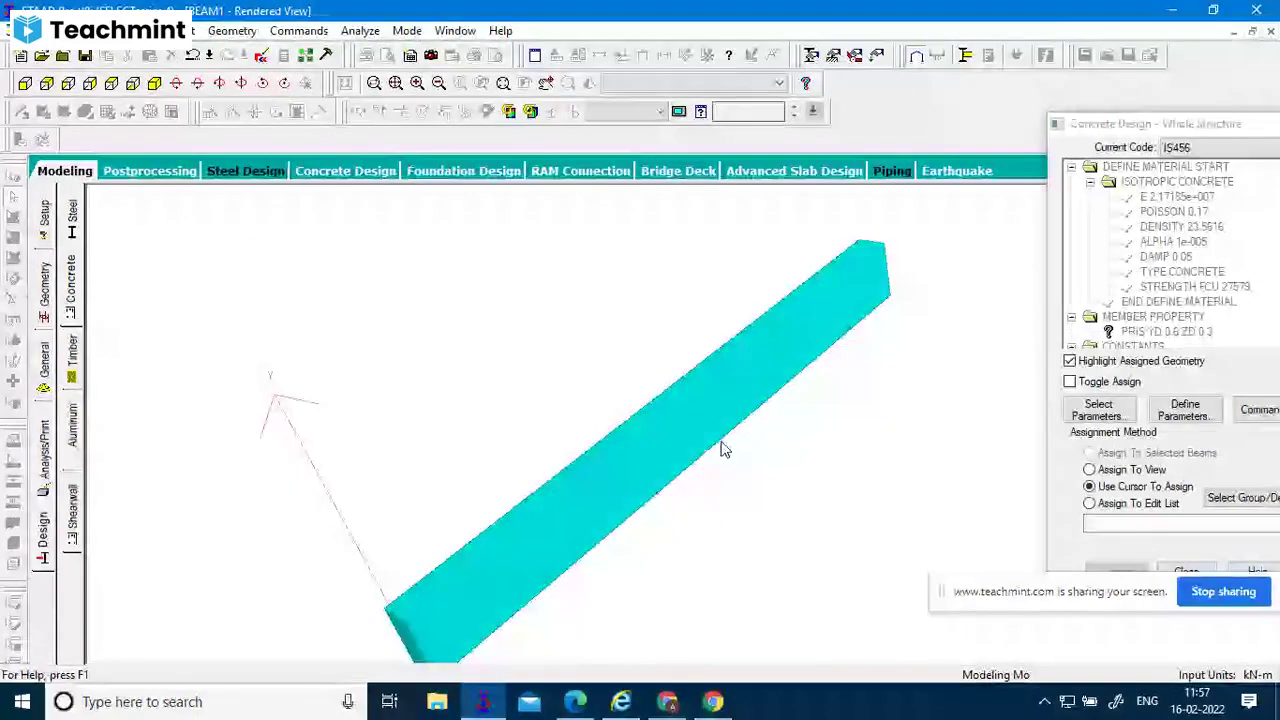
{"action": "left_click", "coordinate": [1270, 33]}
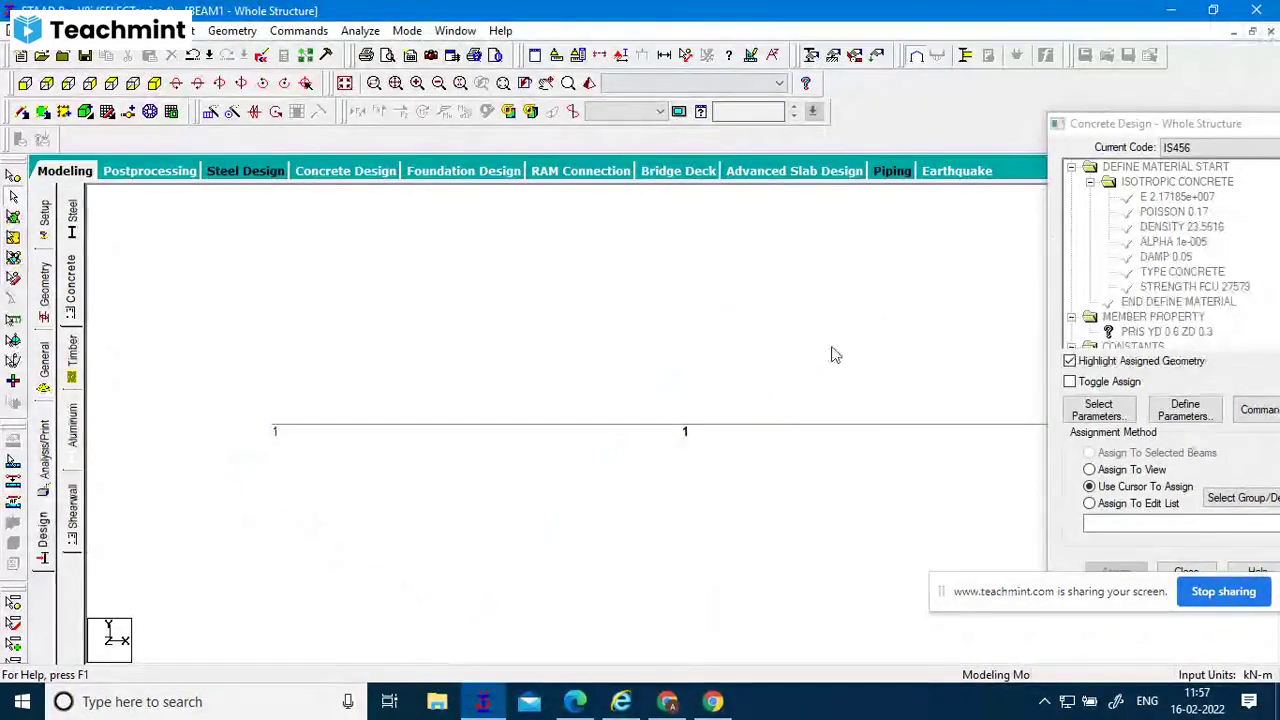
Display the whole structure in isometric view with 3D Sections set to Full Sections.
{"action": "middle_click_drag", "start_coordinate": [835, 355], "coordinate": [706, 357]}
{"action": "key", "text": "Right"}
{"action": "key", "text": "Right"}
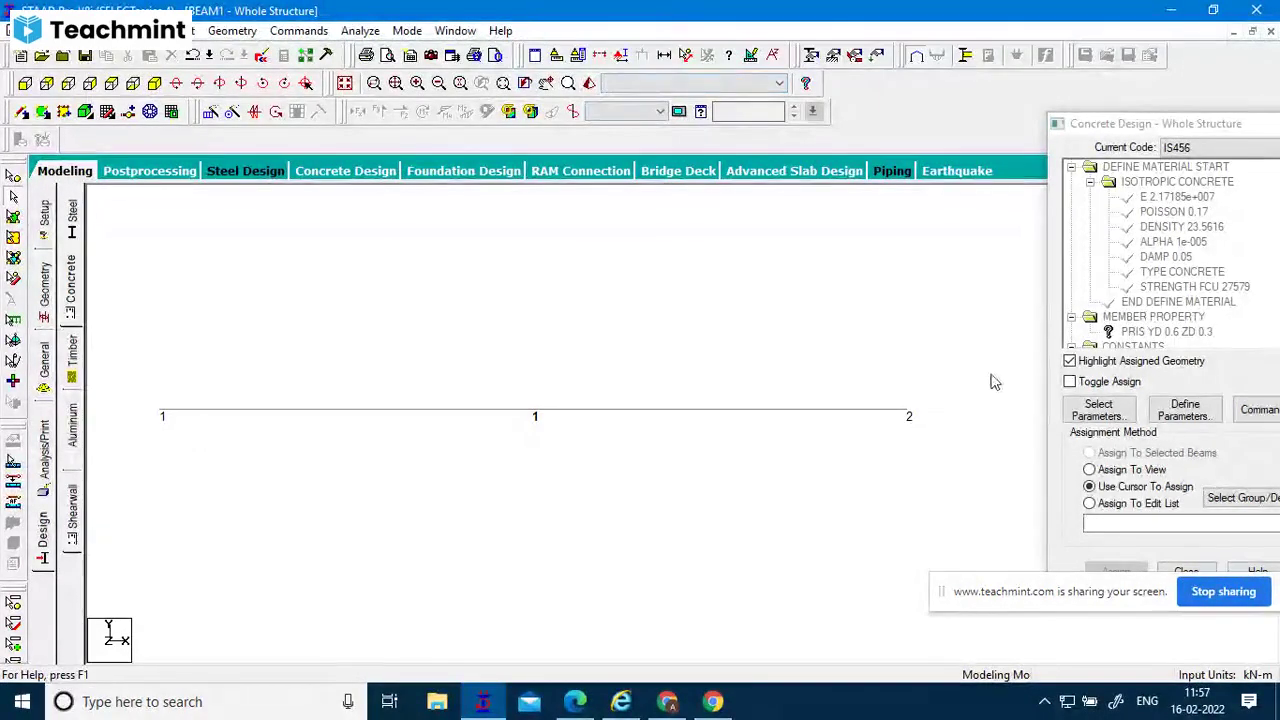
{"action": "left_click", "coordinate": [154, 83]}
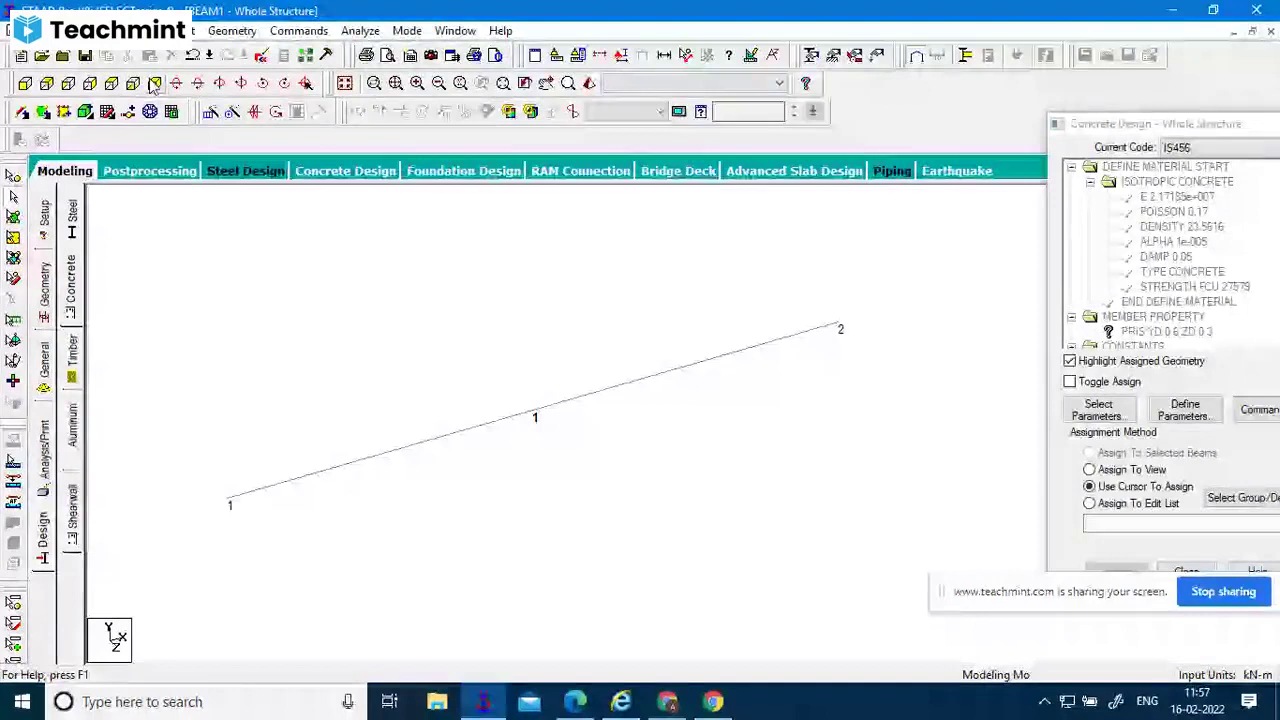
{"action": "left_click", "coordinate": [752, 57]}
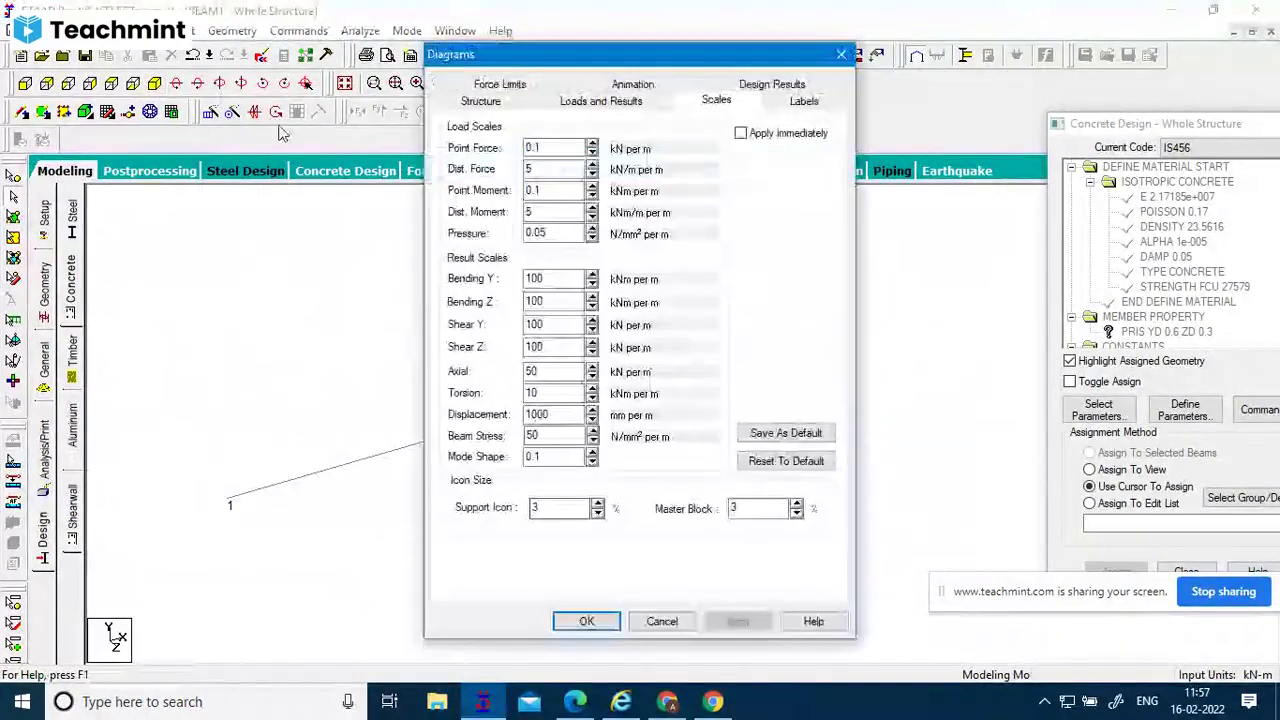
{"action": "left_click_drag", "start_coordinate": [506, 54], "coordinate": [779, 34]}
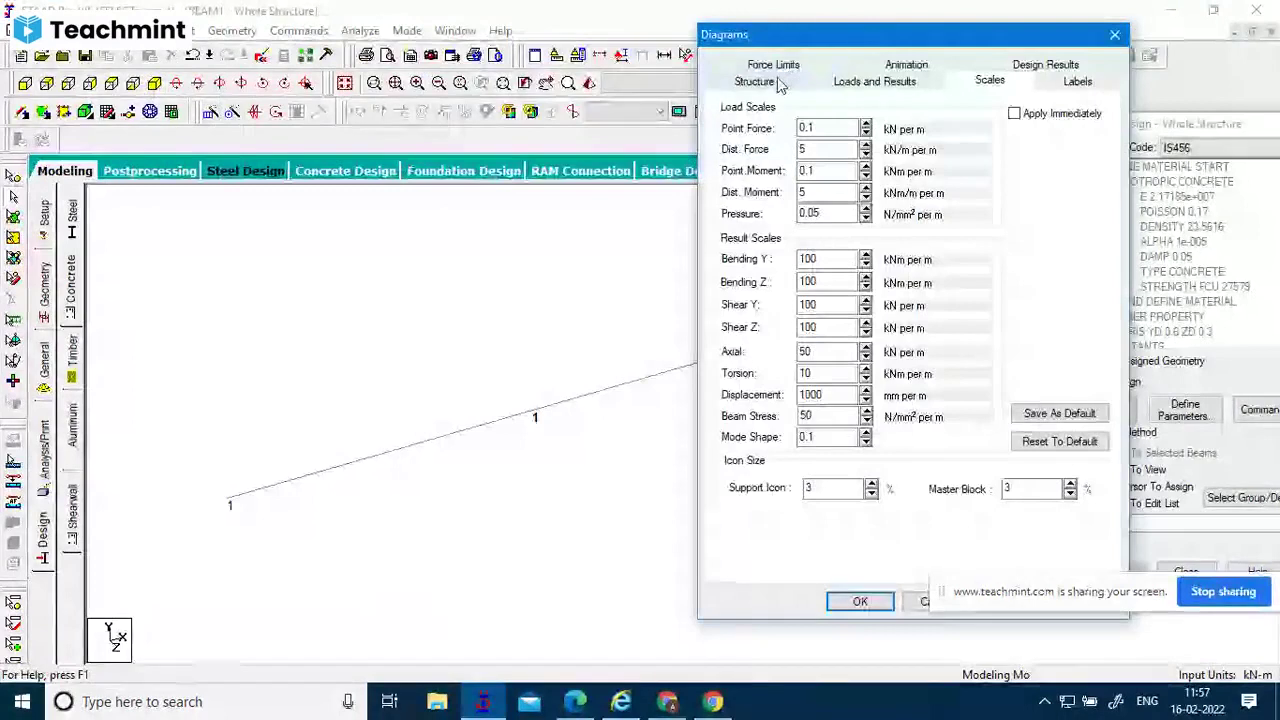
{"action": "left_click", "coordinate": [762, 81]}
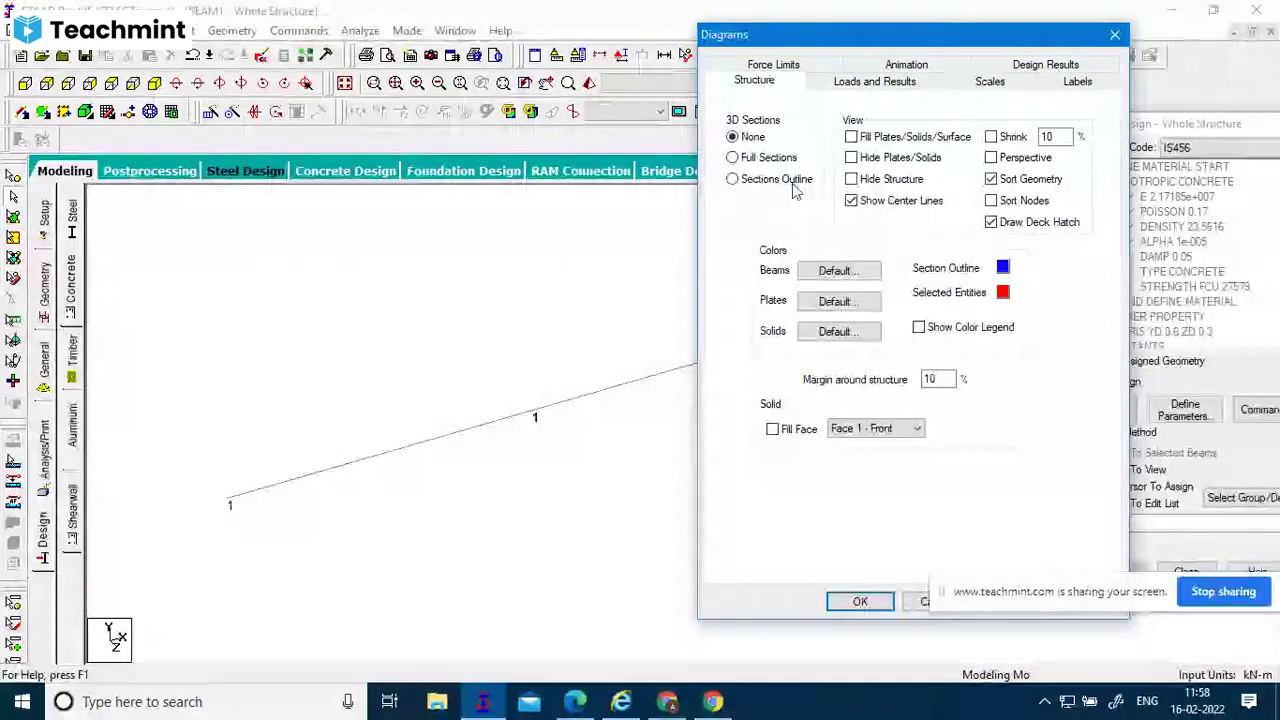
{"action": "left_click", "coordinate": [768, 158]}
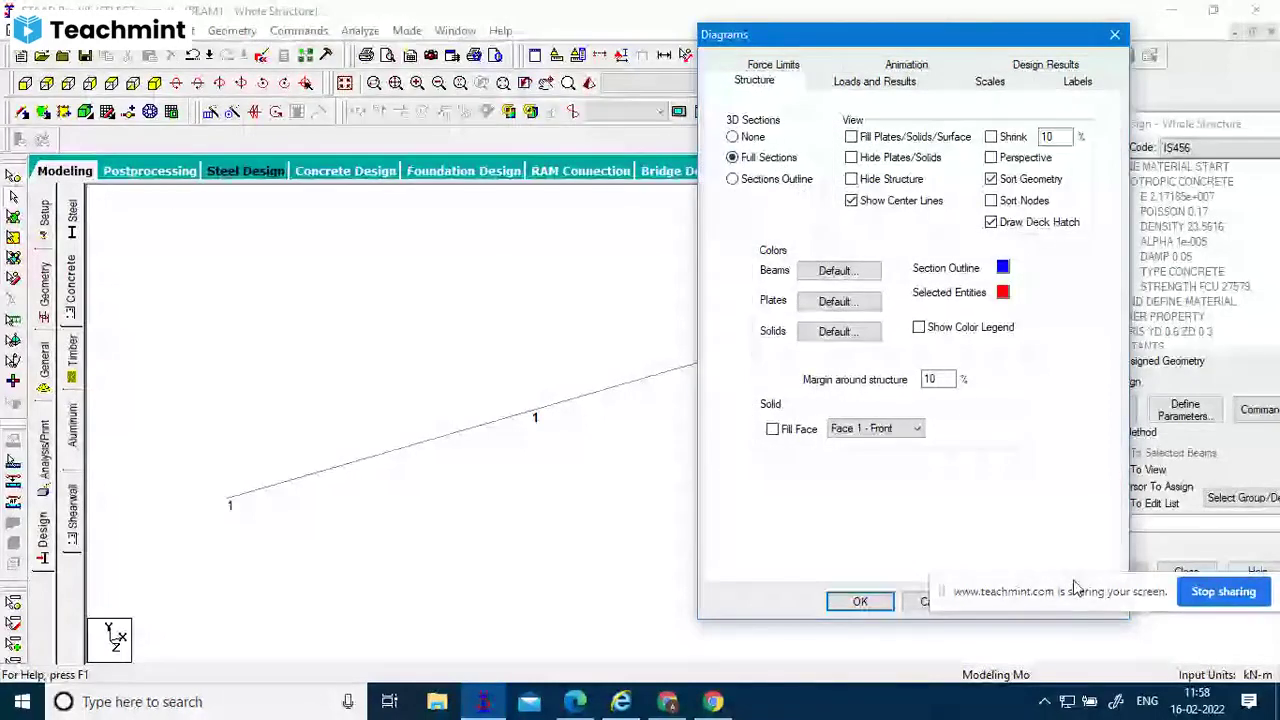
{"action": "left_click_drag", "start_coordinate": [1075, 590], "coordinate": [1013, 656]}
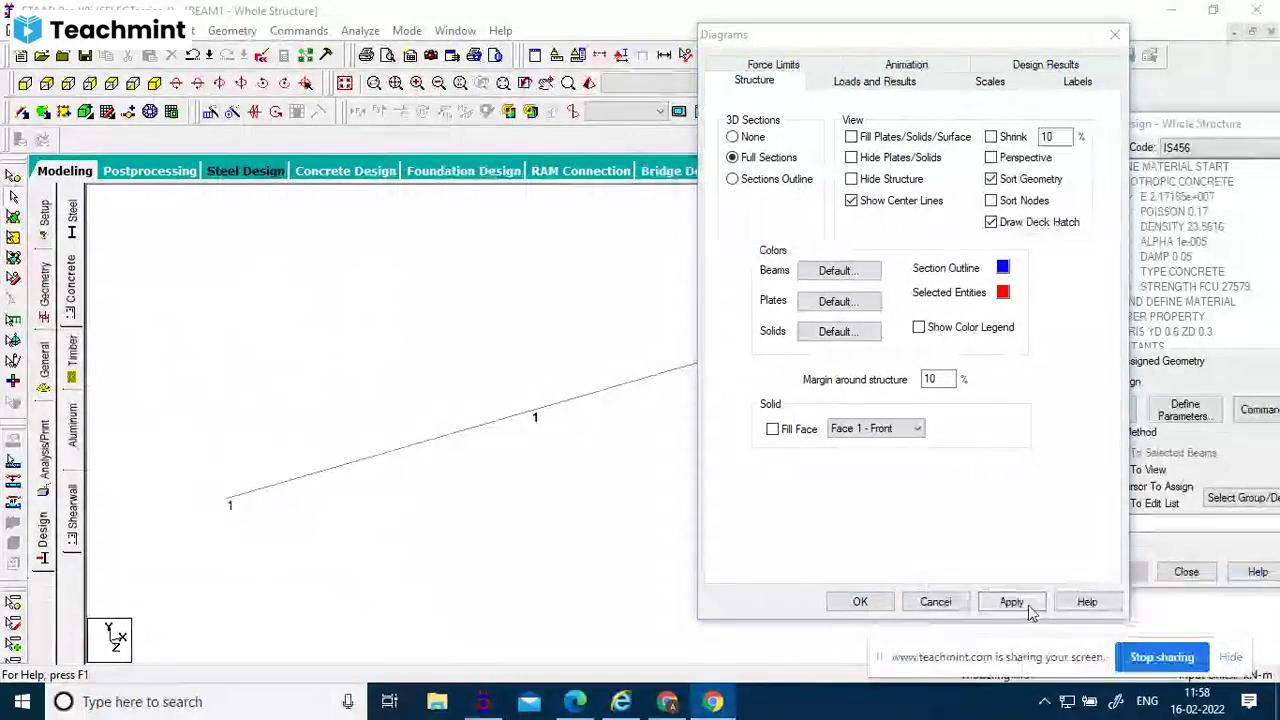
{"action": "left_click", "coordinate": [1012, 602]}
{"action": "left_click", "coordinate": [860, 601]}
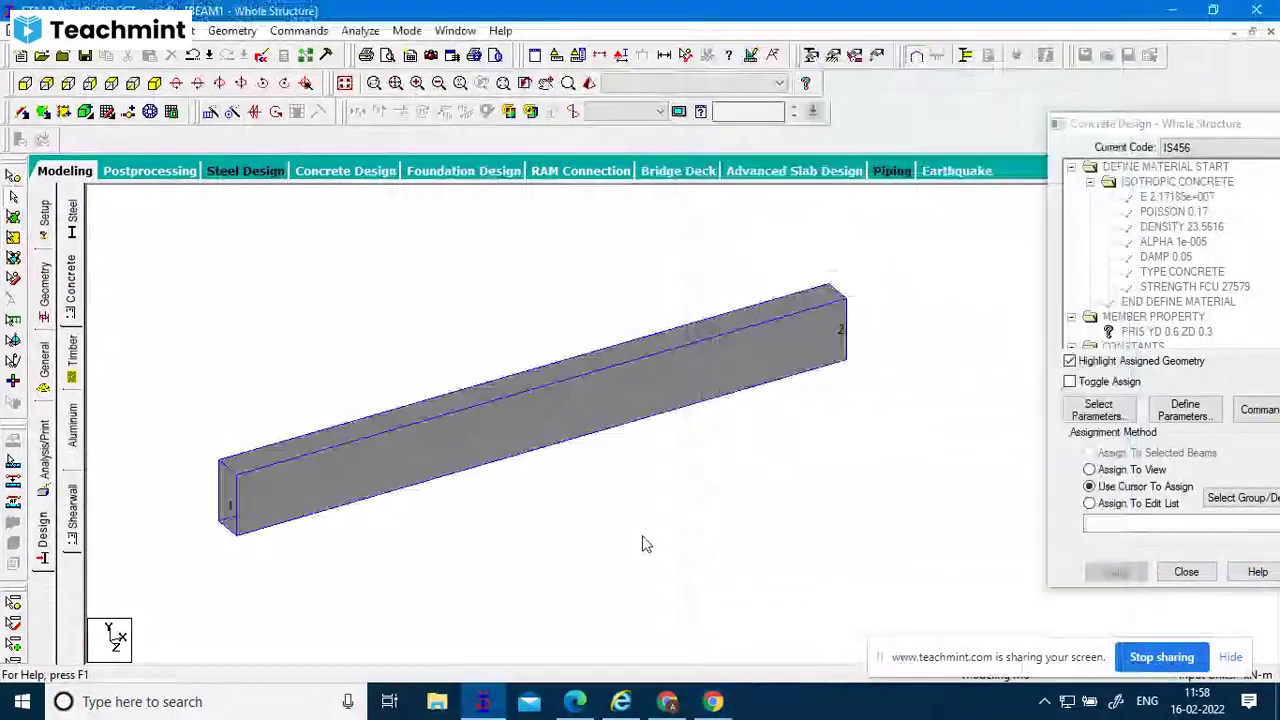
Set the structure's 3D Sections display to Sections Outline and apply it to the beam view.
{"action": "key", "text": "ctrl+d"}
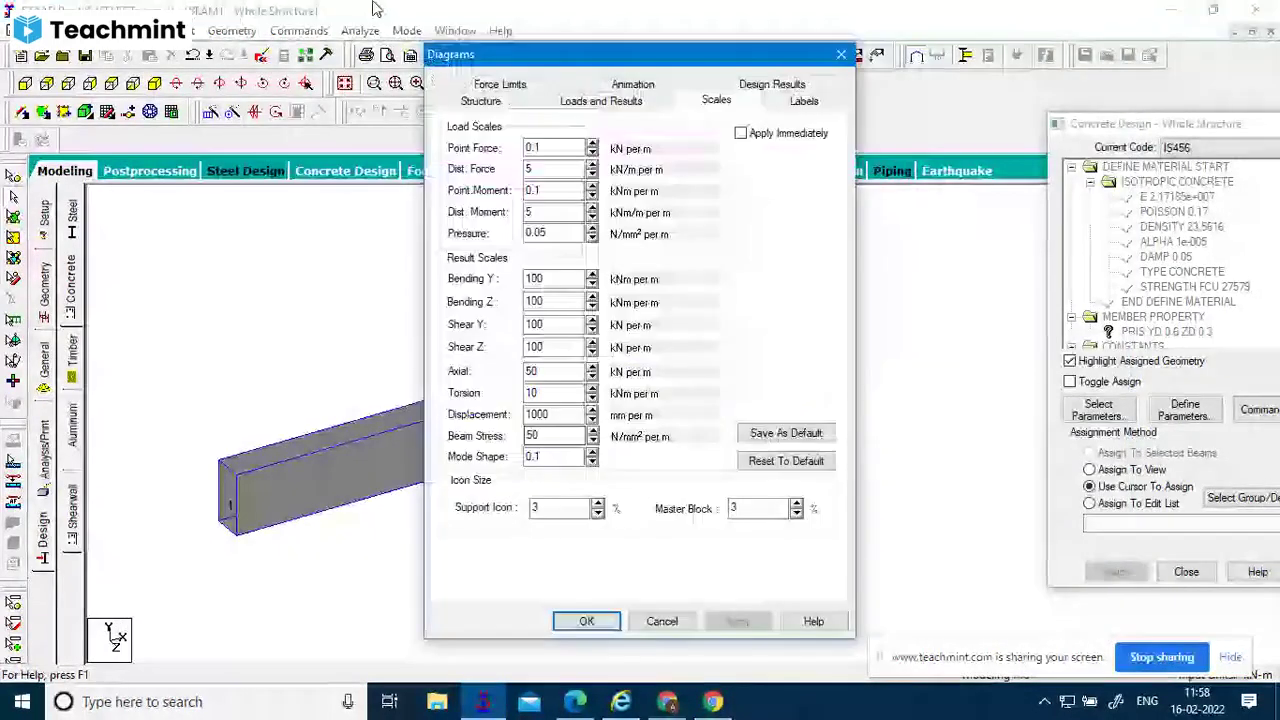
{"action": "left_click_drag", "start_coordinate": [572, 54], "coordinate": [847, 39]}
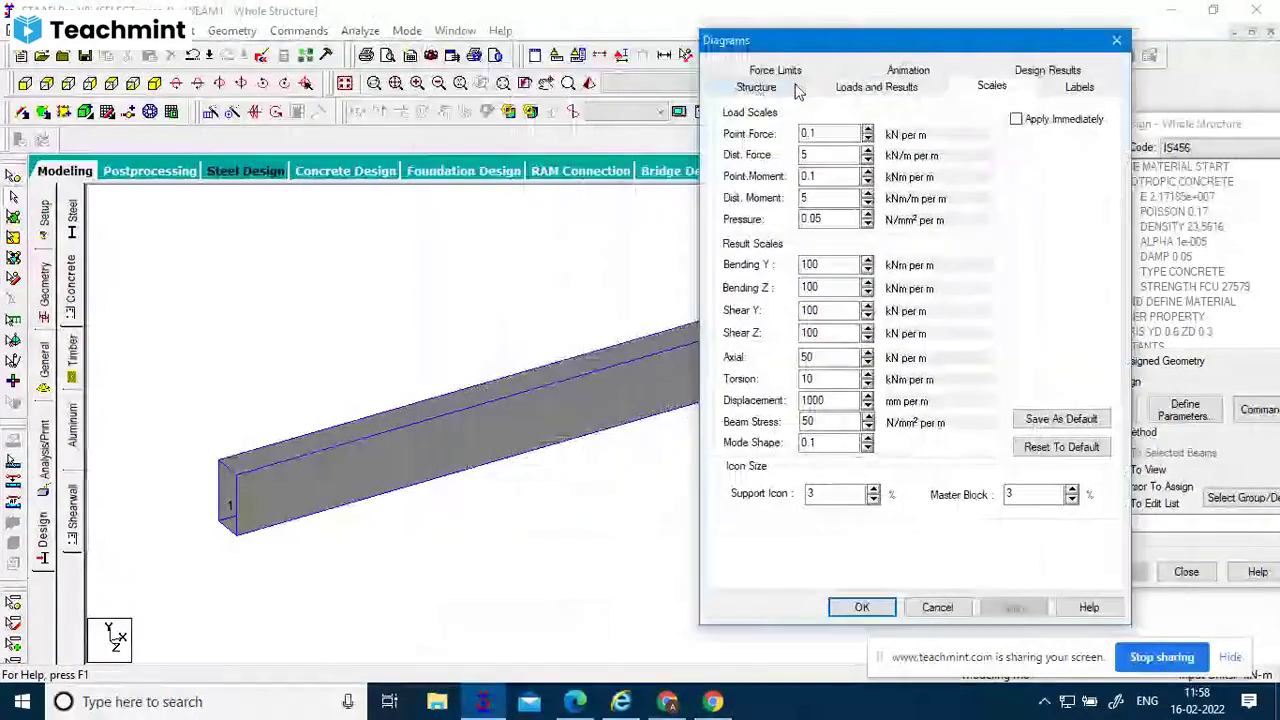
{"action": "left_click", "coordinate": [794, 89]}
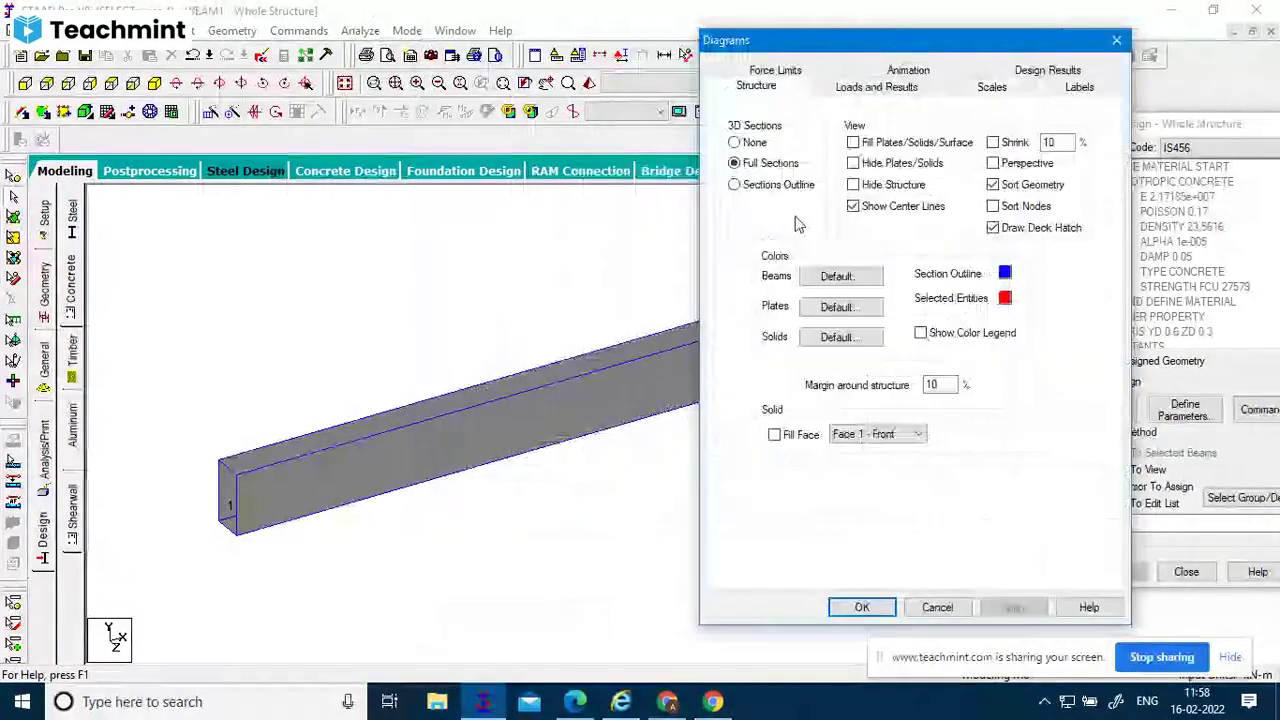
{"action": "left_click", "coordinate": [777, 185]}
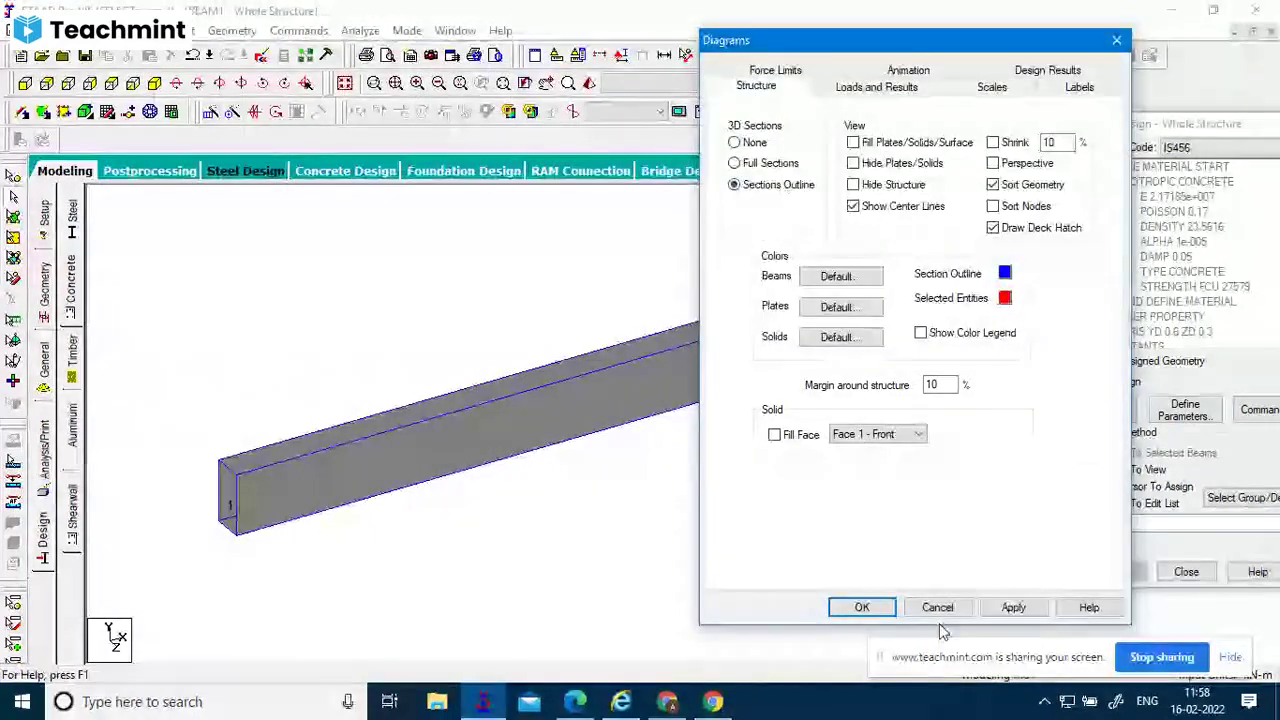
{"action": "left_click", "coordinate": [1013, 607]}
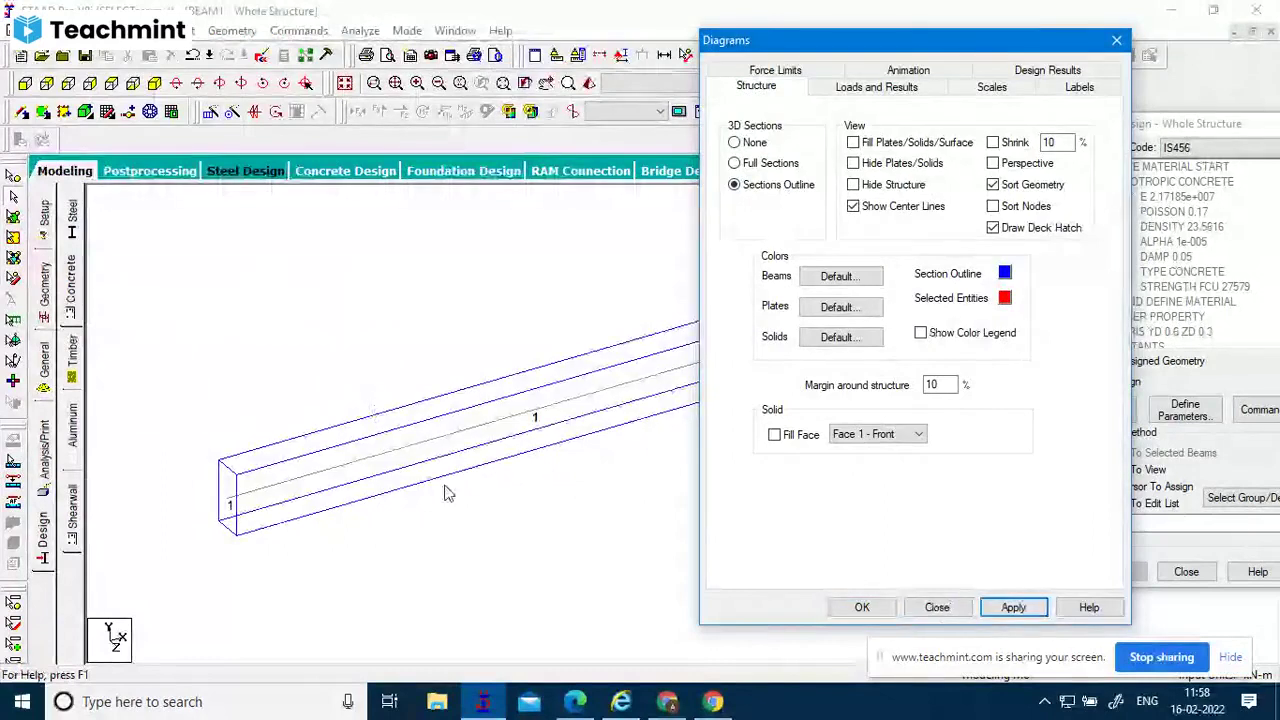
{"action": "left_click", "coordinate": [383, 436]}
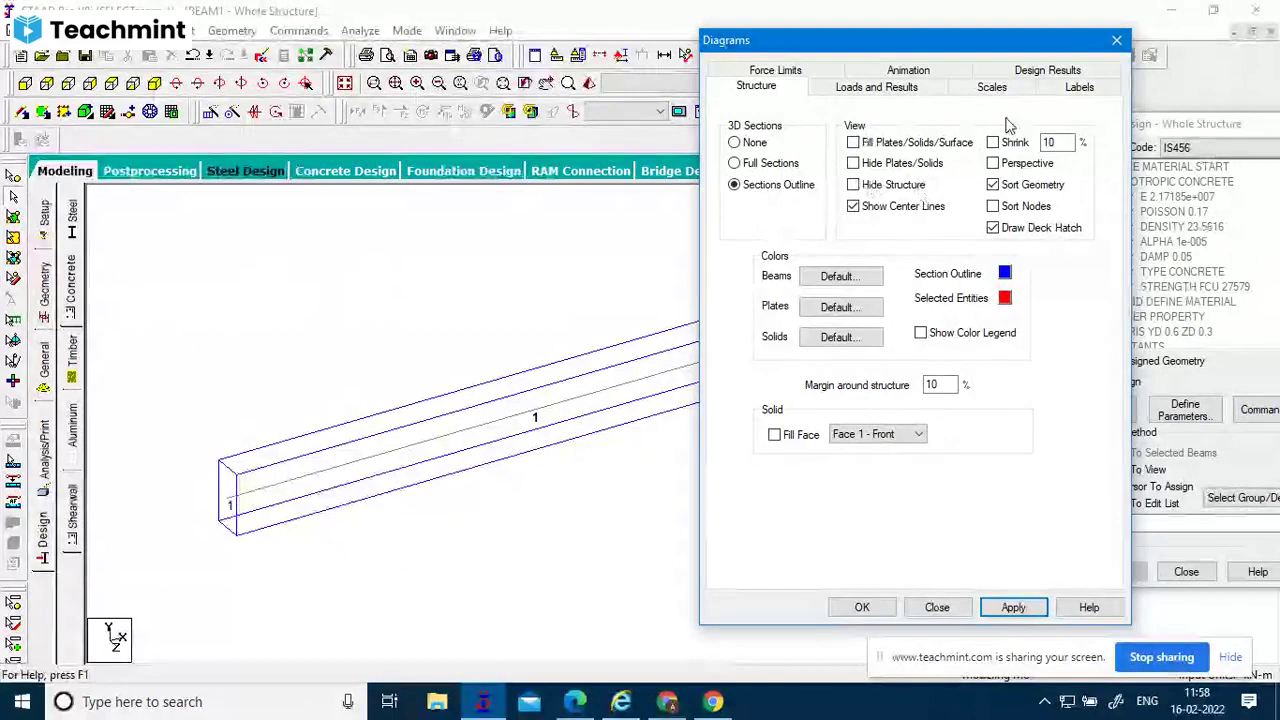
Examine the beam colour definition's structural entity and Color By choices, and close it without changing anything.
{"action": "left_click", "coordinate": [838, 277]}
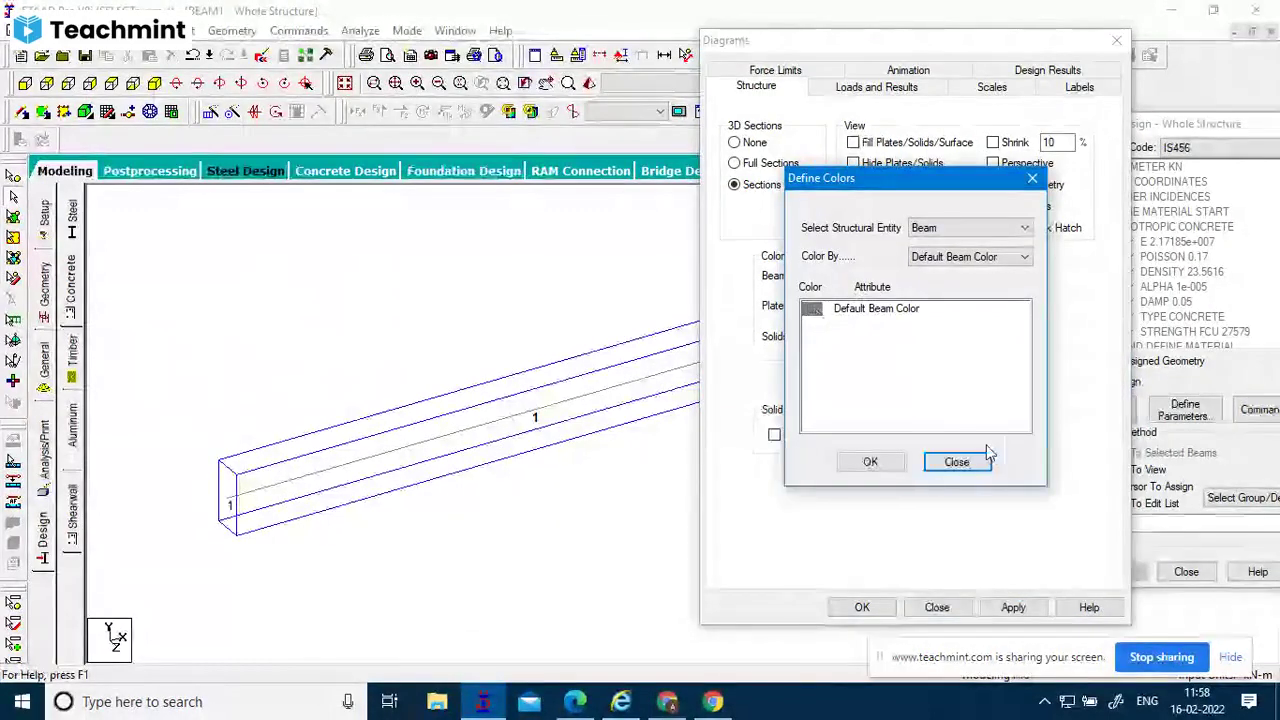
{"action": "left_click_drag", "start_coordinate": [970, 178], "coordinate": [1162, 372]}
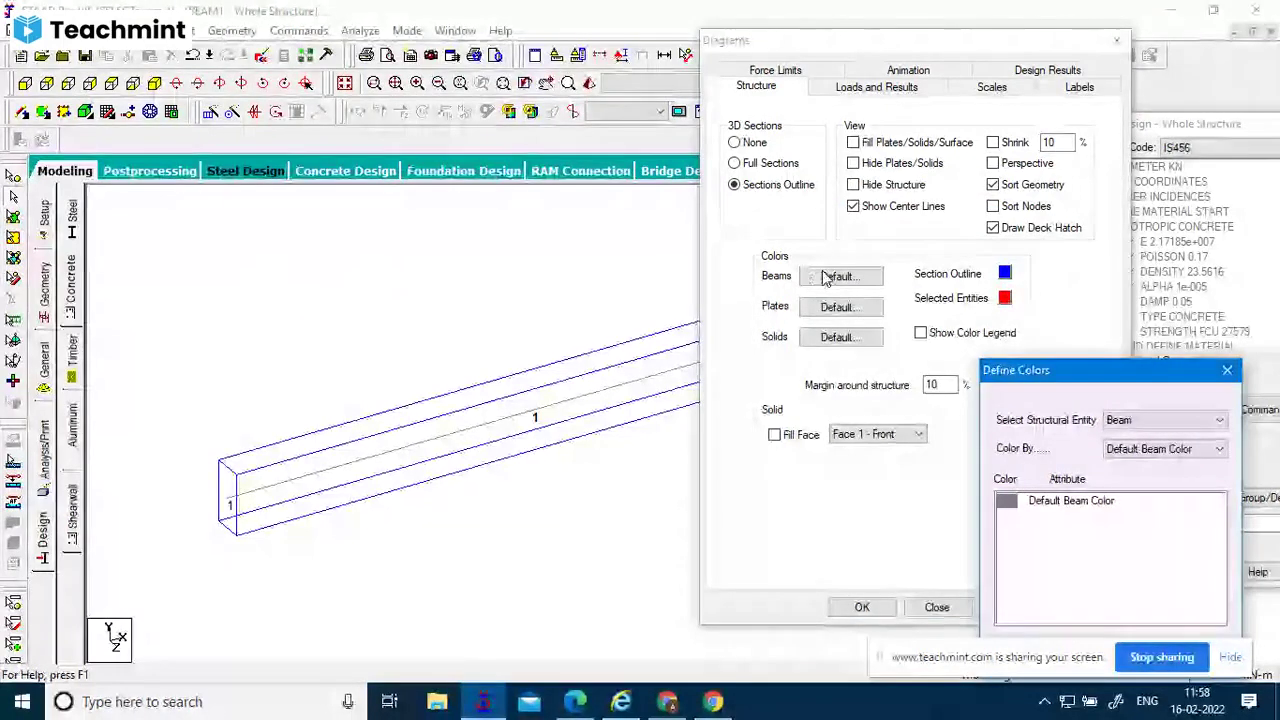
{"action": "left_click", "coordinate": [1217, 449]}
{"action": "left_click", "coordinate": [1216, 452]}
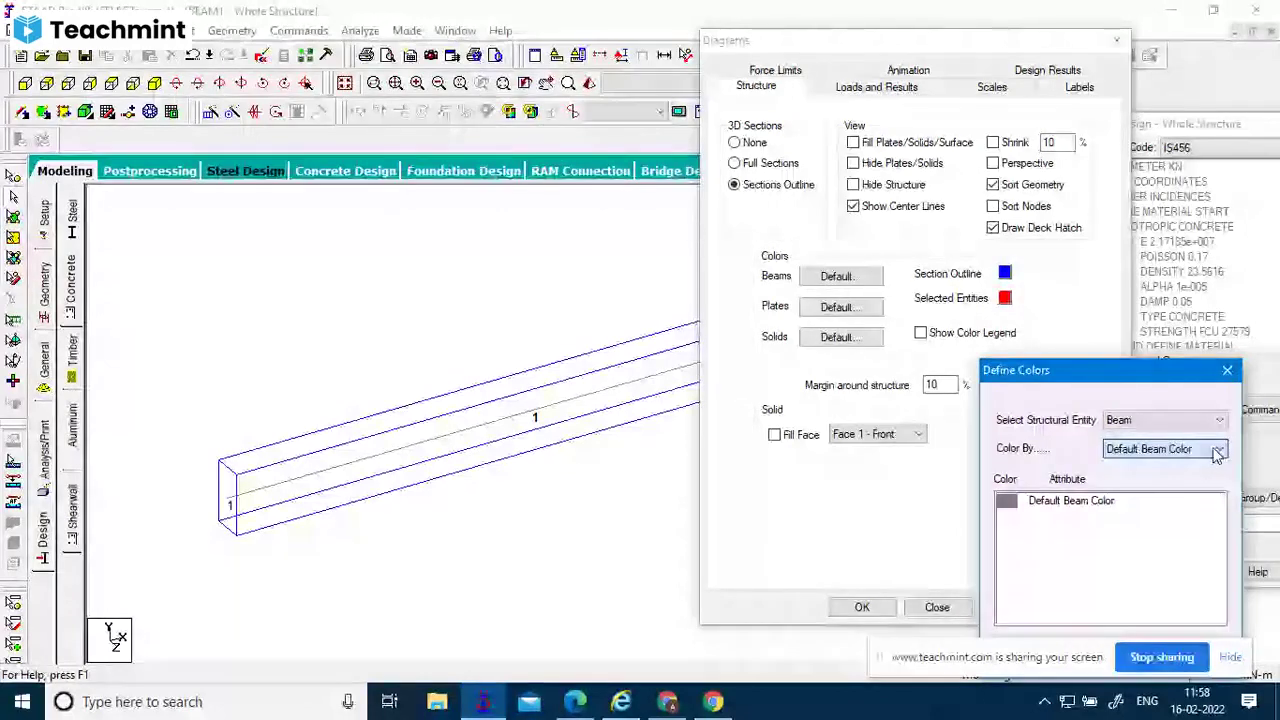
{"action": "left_click", "coordinate": [1219, 420]}
{"action": "left_click", "coordinate": [1221, 421]}
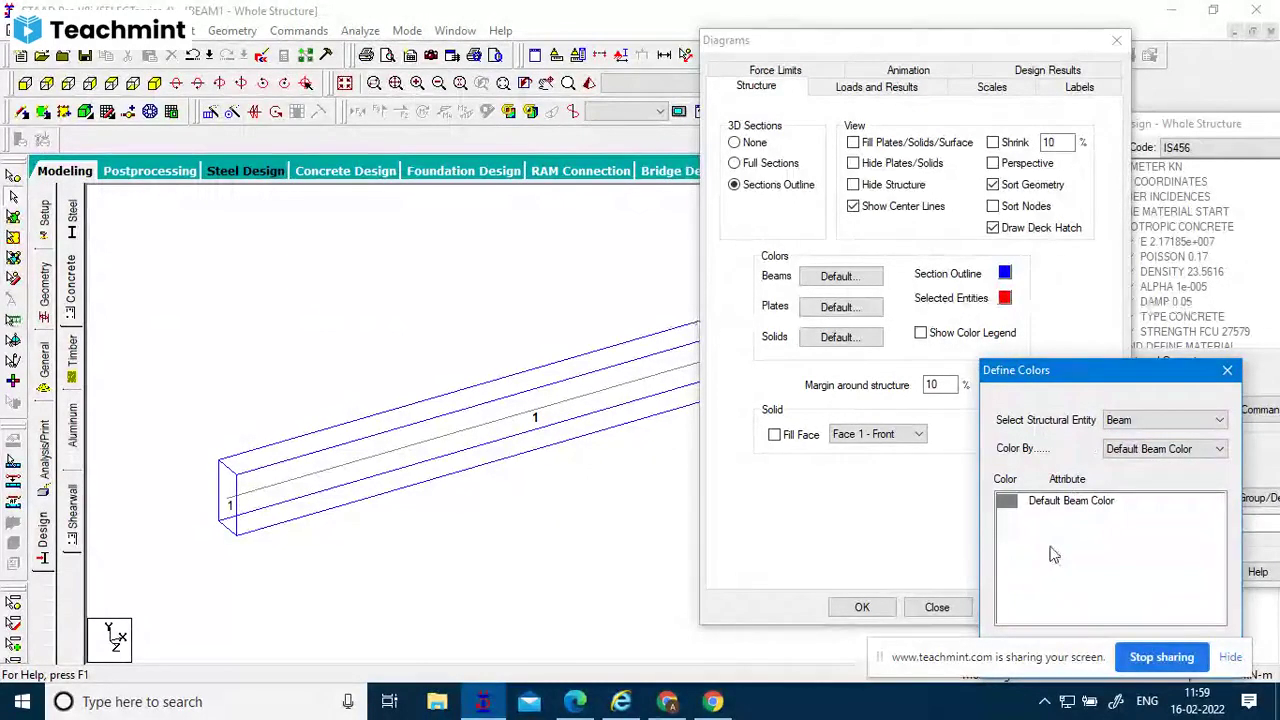
{"action": "left_click_drag", "start_coordinate": [1100, 370], "coordinate": [480, 341]}
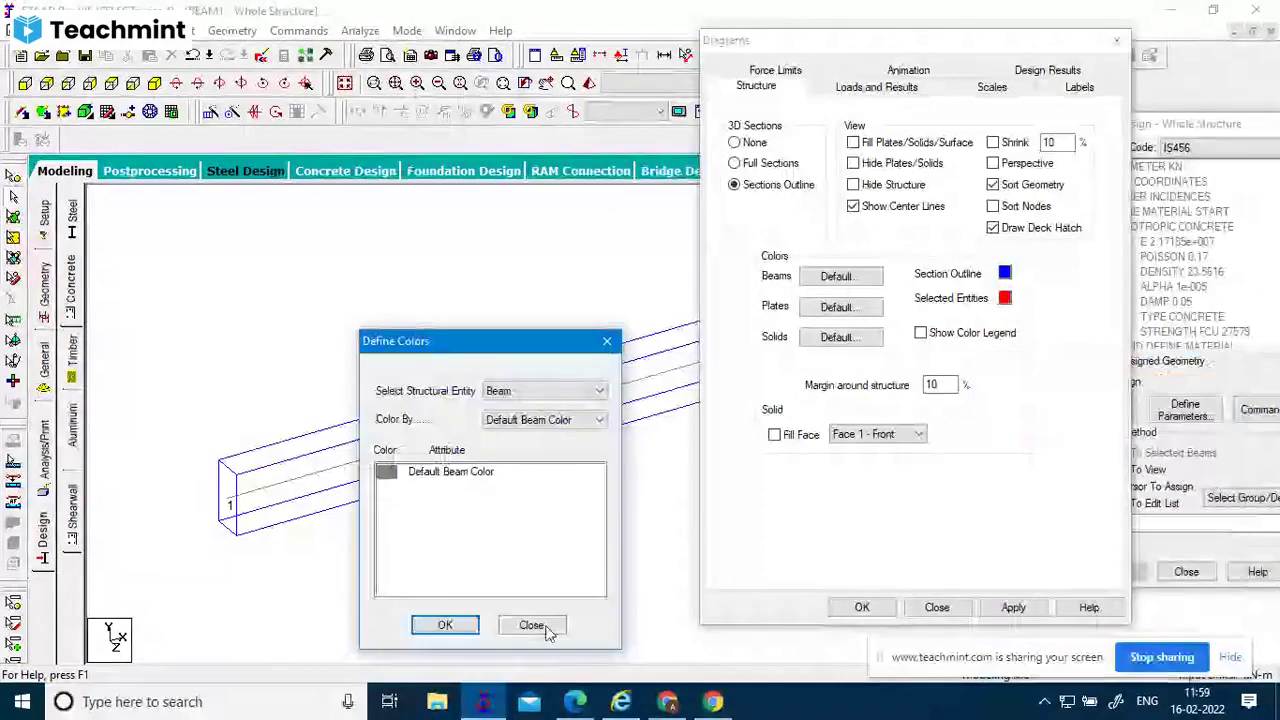
{"action": "left_click", "coordinate": [548, 631]}
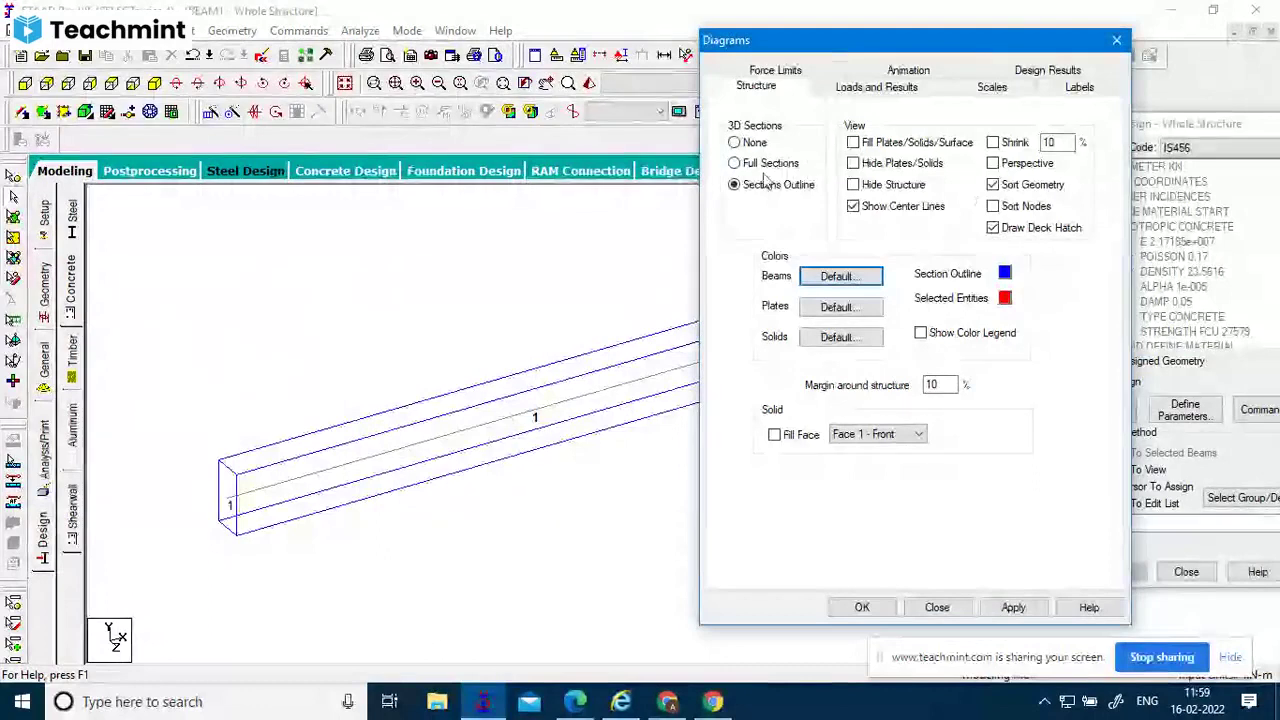
Set the structure's 3D Sections display to None, apply it and close the diagram settings.
{"action": "left_click", "coordinate": [735, 142]}
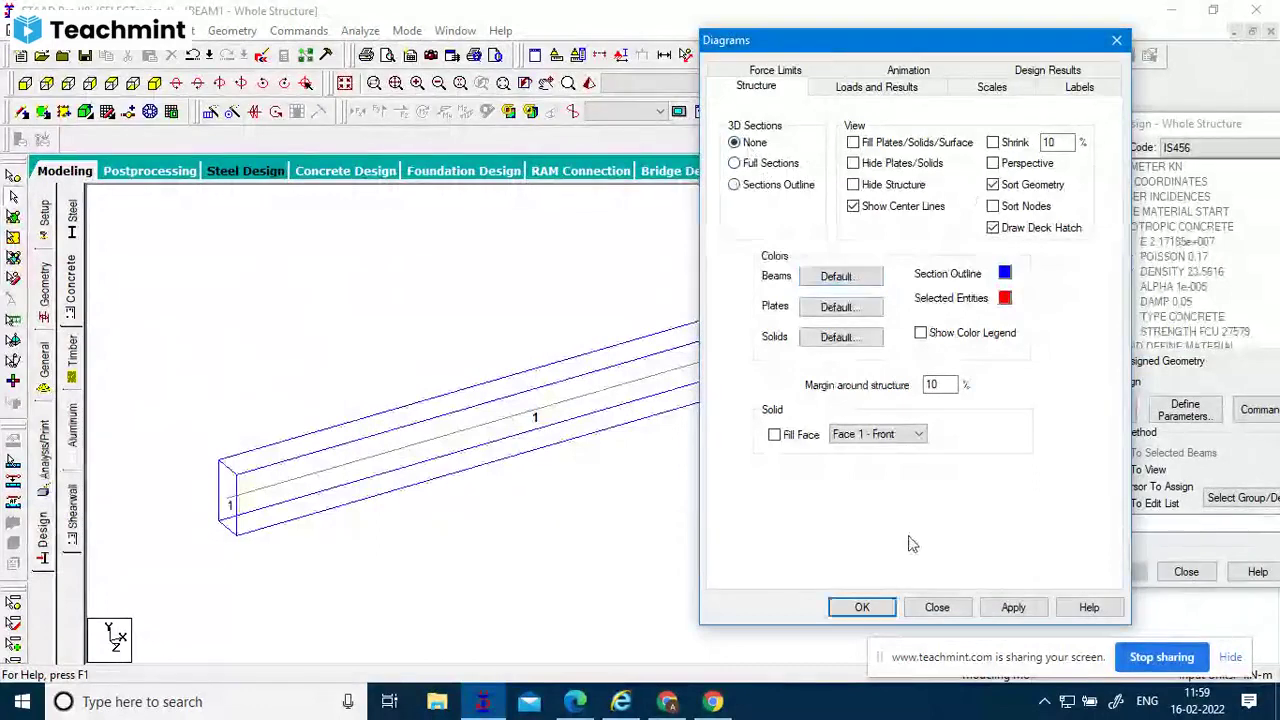
{"action": "left_click", "coordinate": [1008, 607]}
{"action": "left_click", "coordinate": [935, 607]}
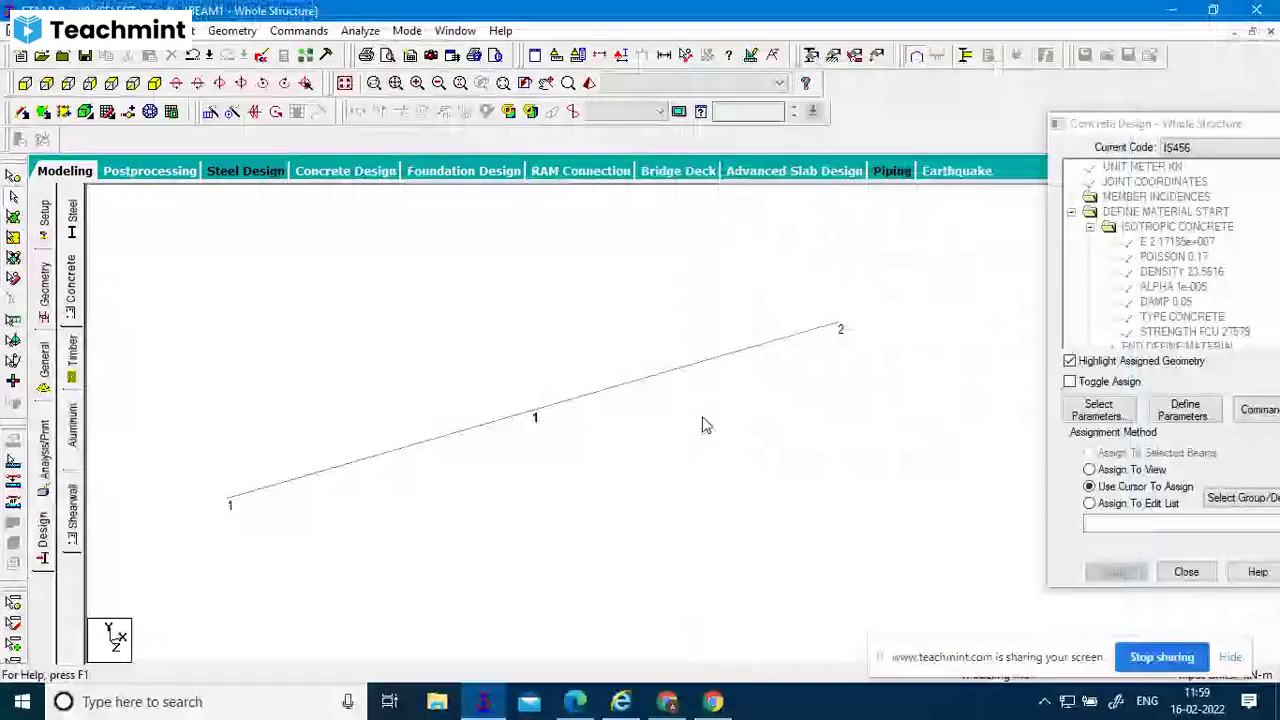
Rotate the view back and forth to examine the beam shown as a single line.
{"action": "key", "text": "Right"}
{"action": "key", "text": "Right"}
{"action": "key", "text": "Right"}
{"action": "key", "text": "Right"}
{"action": "key", "text": "Right"}
{"action": "key", "text": "Right"}
{"action": "key", "text": "Left"}
{"action": "key", "text": "Left"}
{"action": "key", "text": "Left"}
{"action": "key", "text": "Left"}
{"action": "key", "text": "Left"}
{"action": "key", "text": "Left"}
{"action": "key", "text": "Left"}
{"action": "key", "text": "Left"}
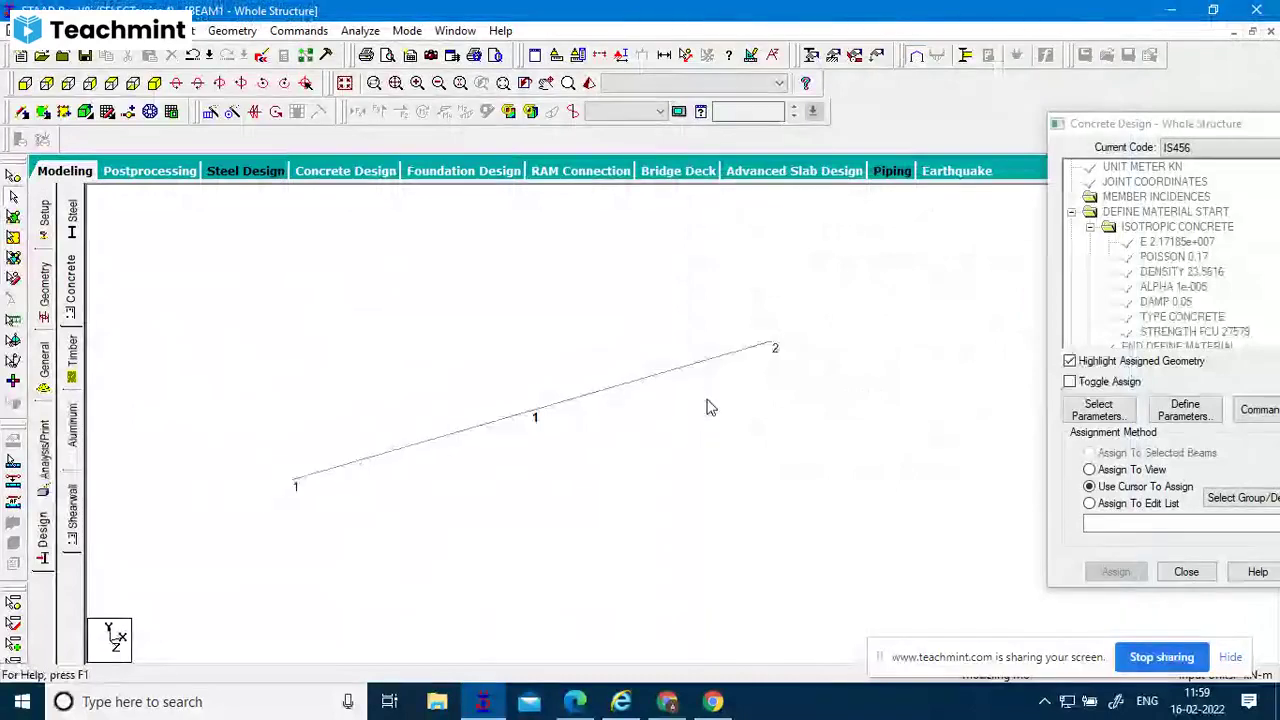
Close the Concrete Design window, open the Supports dialog beside the beam, and start creating a new support.
{"action": "left_click", "coordinate": [838, 201]}
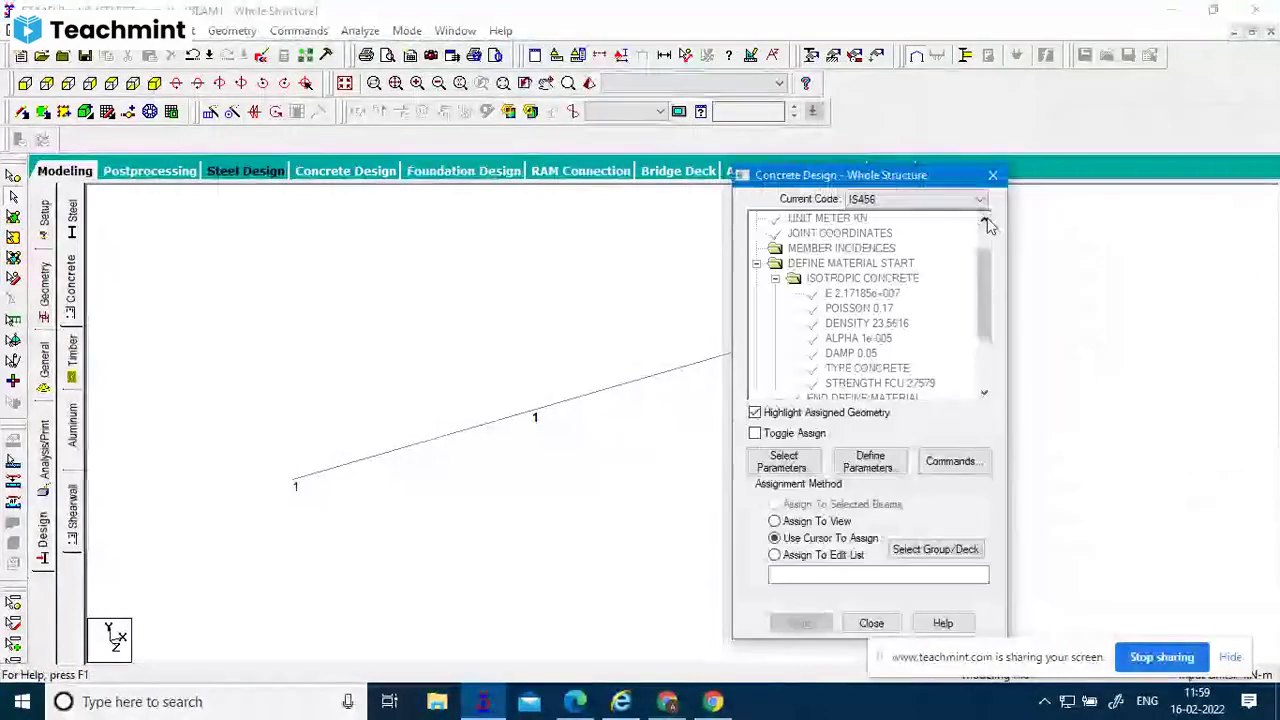
{"action": "left_click", "coordinate": [991, 177]}
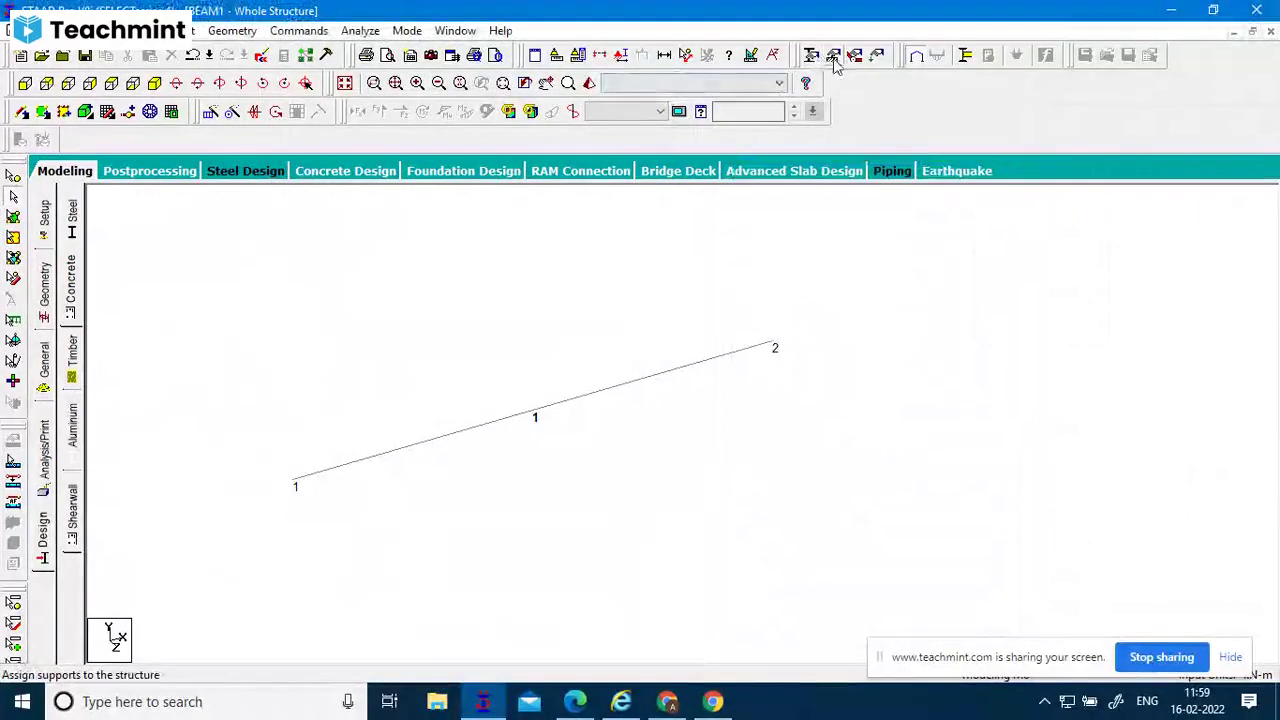
{"action": "left_click", "coordinate": [834, 57]}
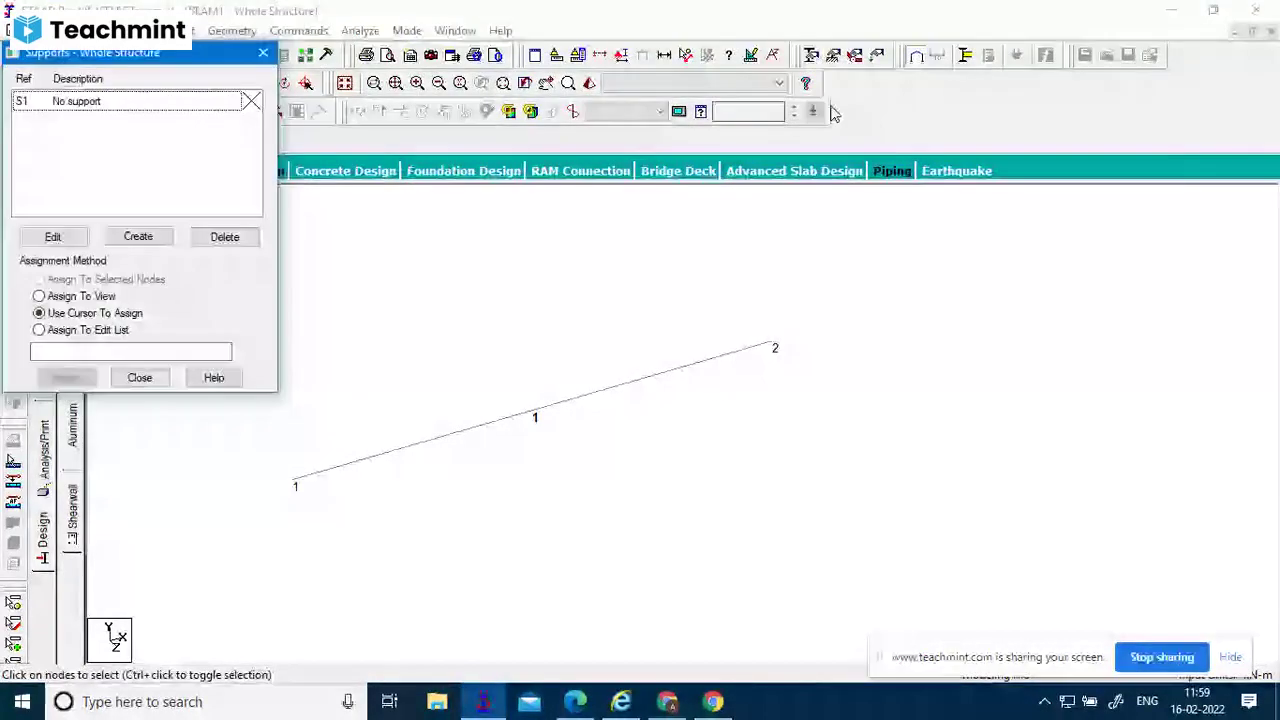
{"action": "left_click_drag", "start_coordinate": [151, 49], "coordinate": [1060, 124]}
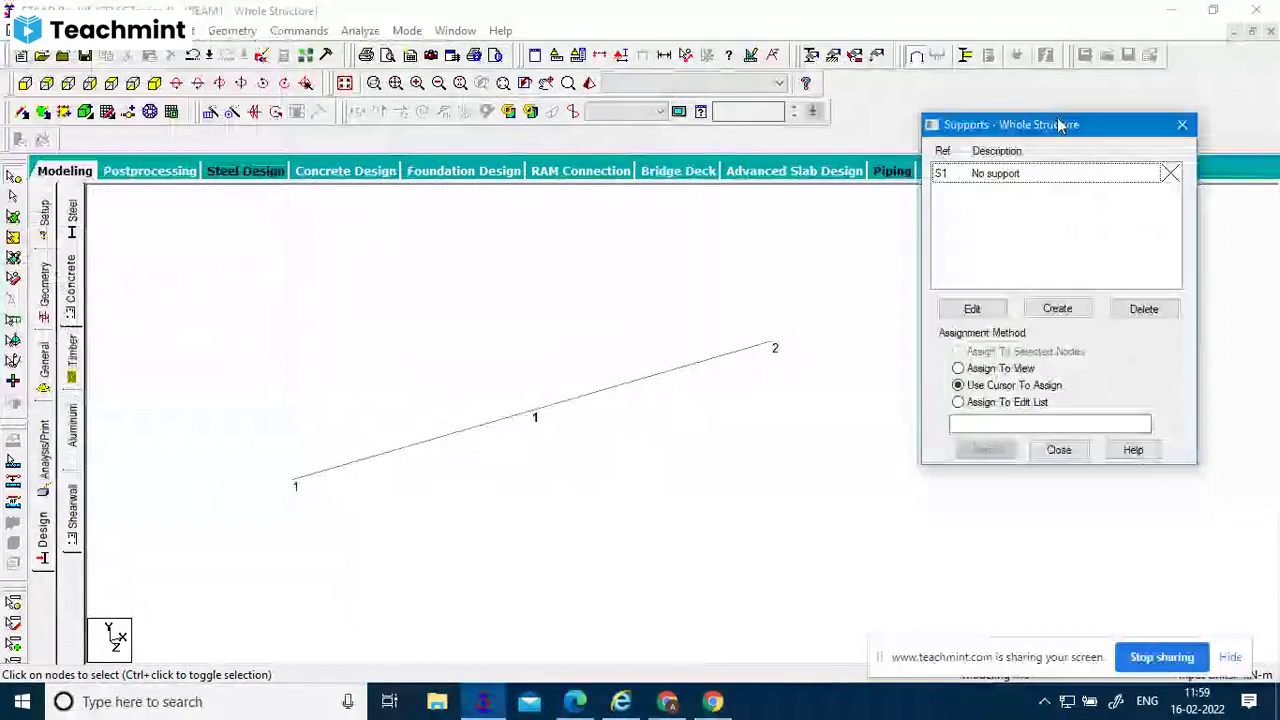
{"action": "left_click", "coordinate": [1069, 312]}
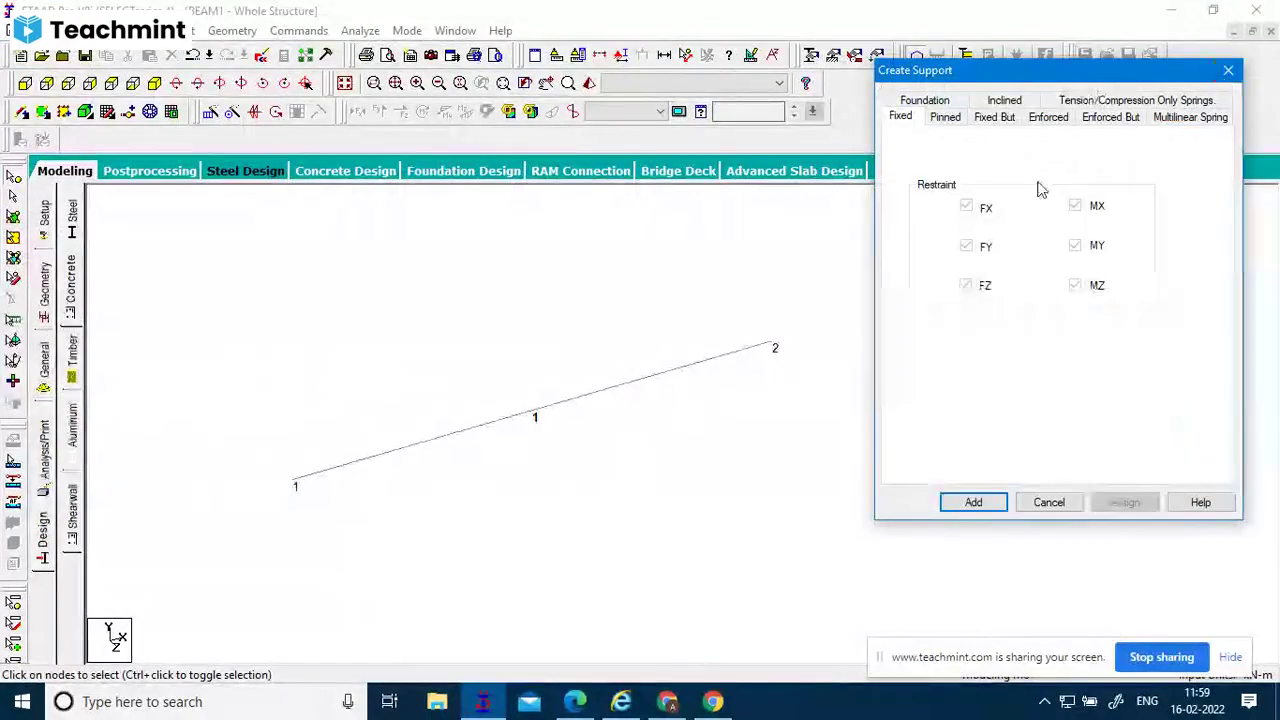
Compare the restraint components of the Fixed and Pinned support types.
{"action": "left_click", "coordinate": [946, 118]}
{"action": "left_click", "coordinate": [902, 118]}
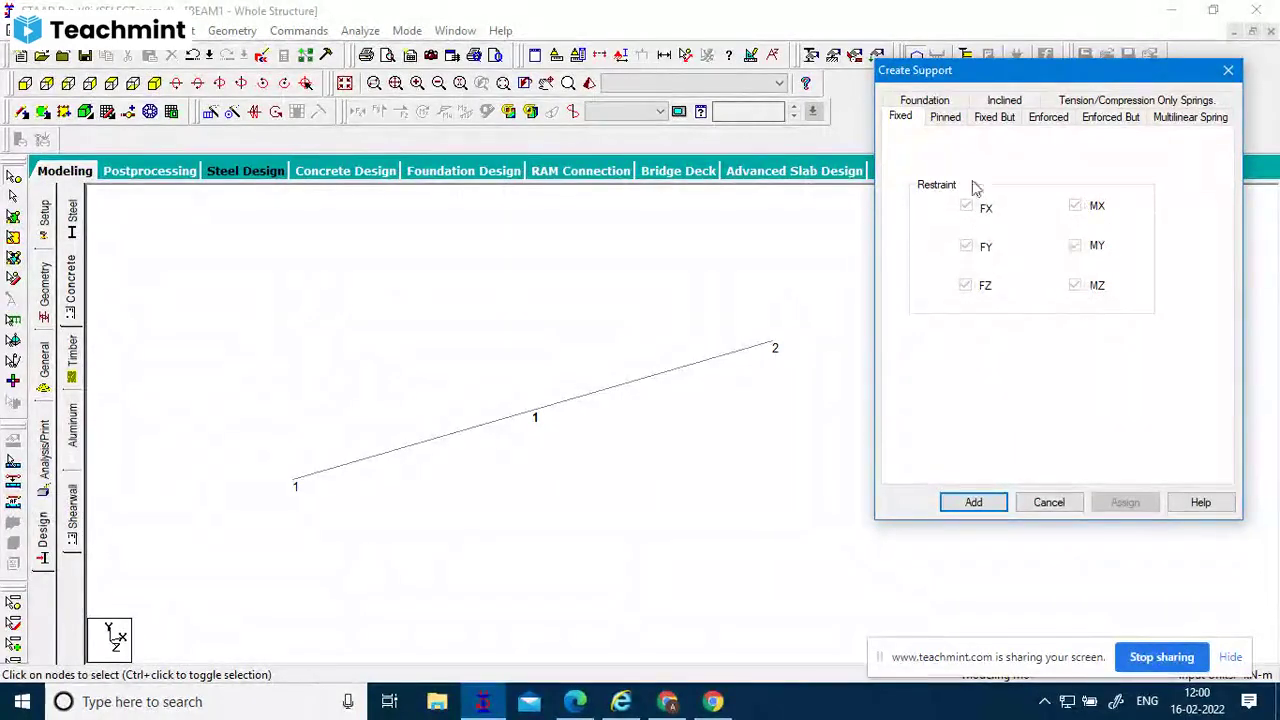
{"action": "left_click", "coordinate": [946, 117]}
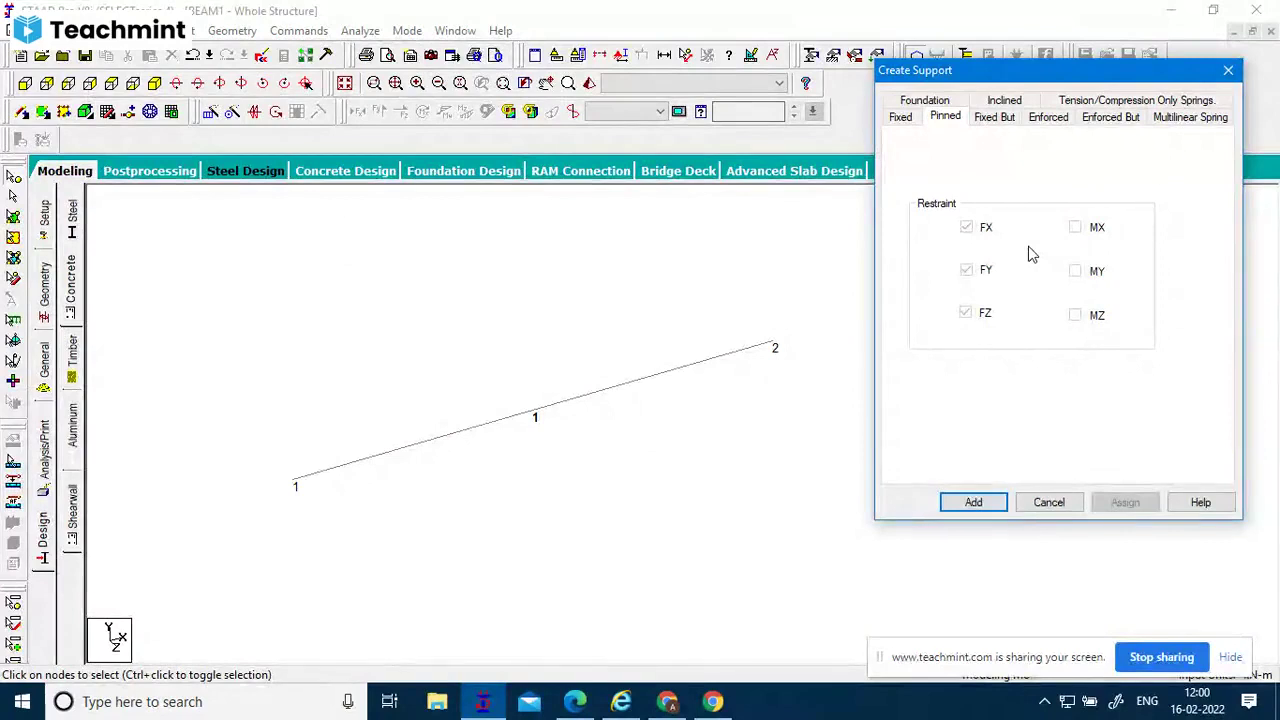
Configure a Fixed But support with FX, FZ, MX, MY and MZ released and only FY restrained.
{"action": "left_click", "coordinate": [996, 118]}
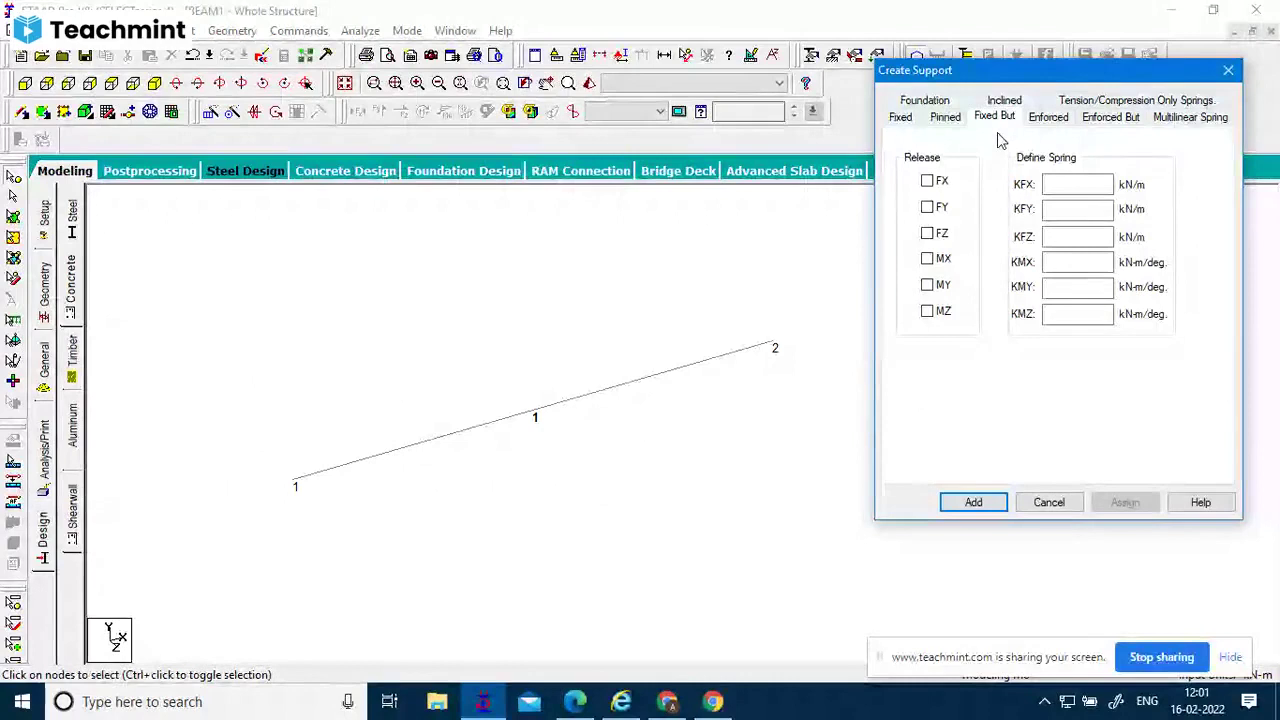
{"action": "left_click", "coordinate": [928, 182]}
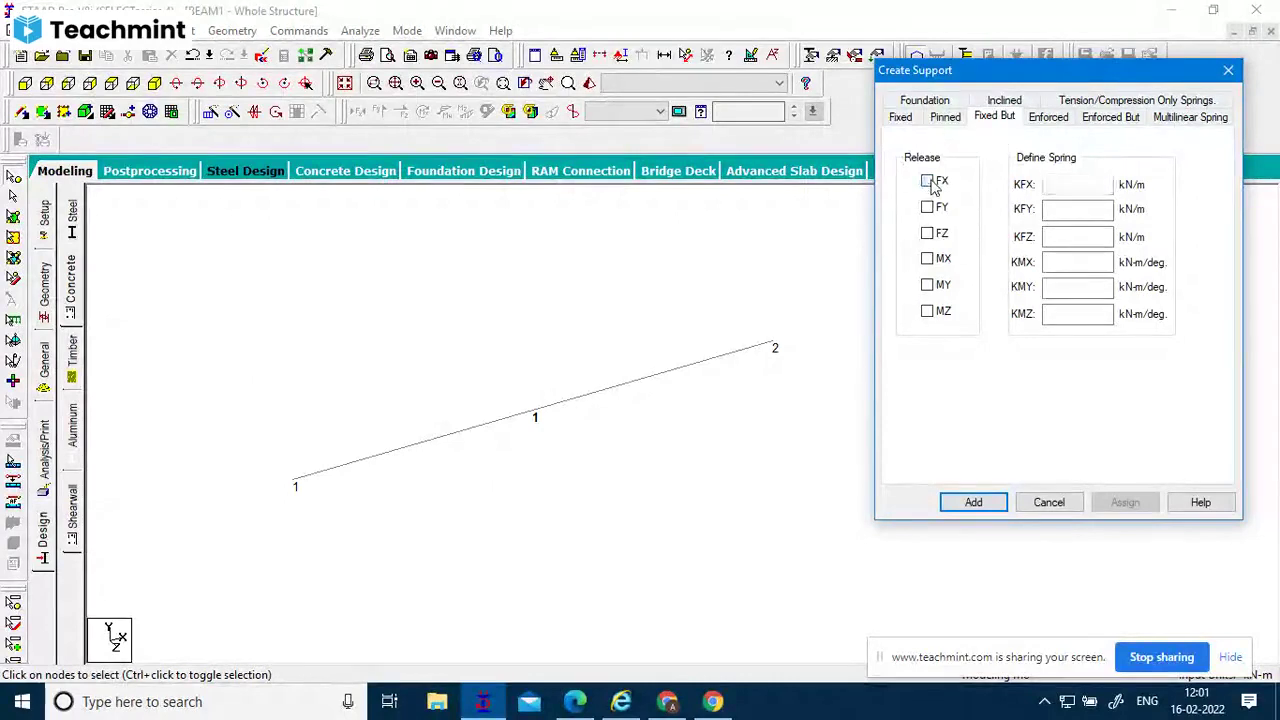
{"action": "left_click", "coordinate": [928, 234]}
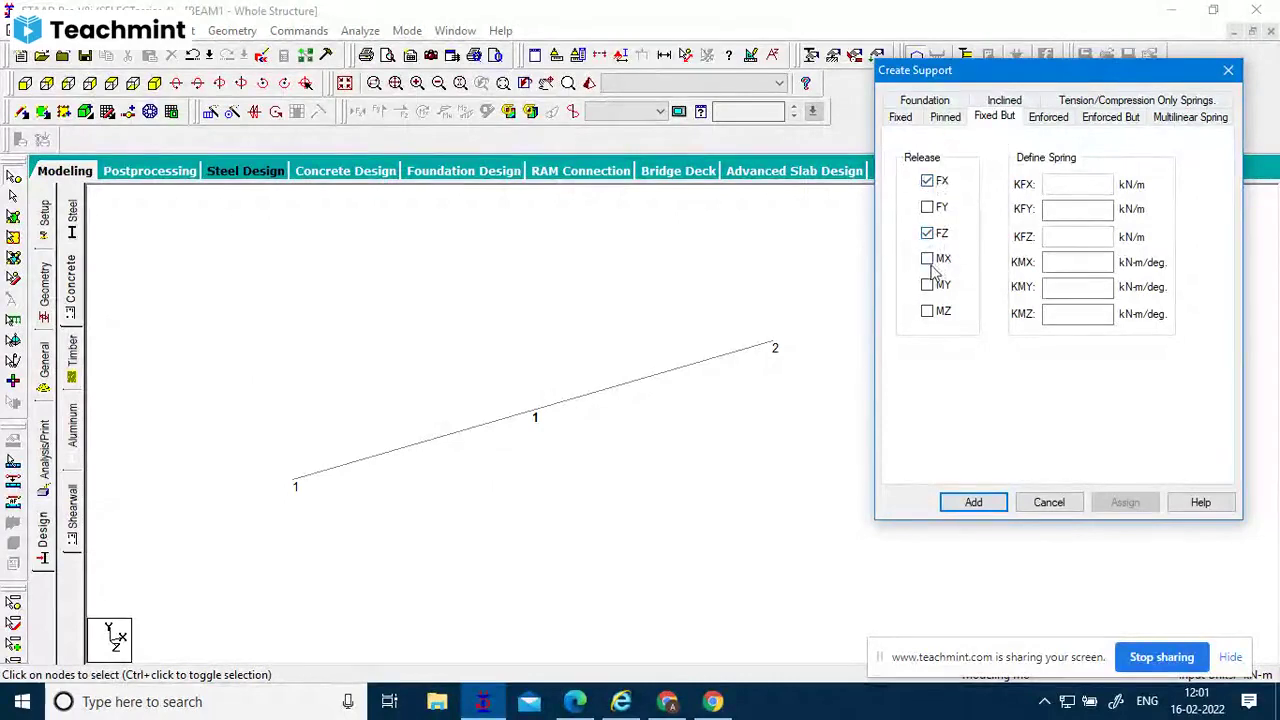
{"action": "left_click", "coordinate": [928, 260]}
{"action": "left_click", "coordinate": [928, 286]}
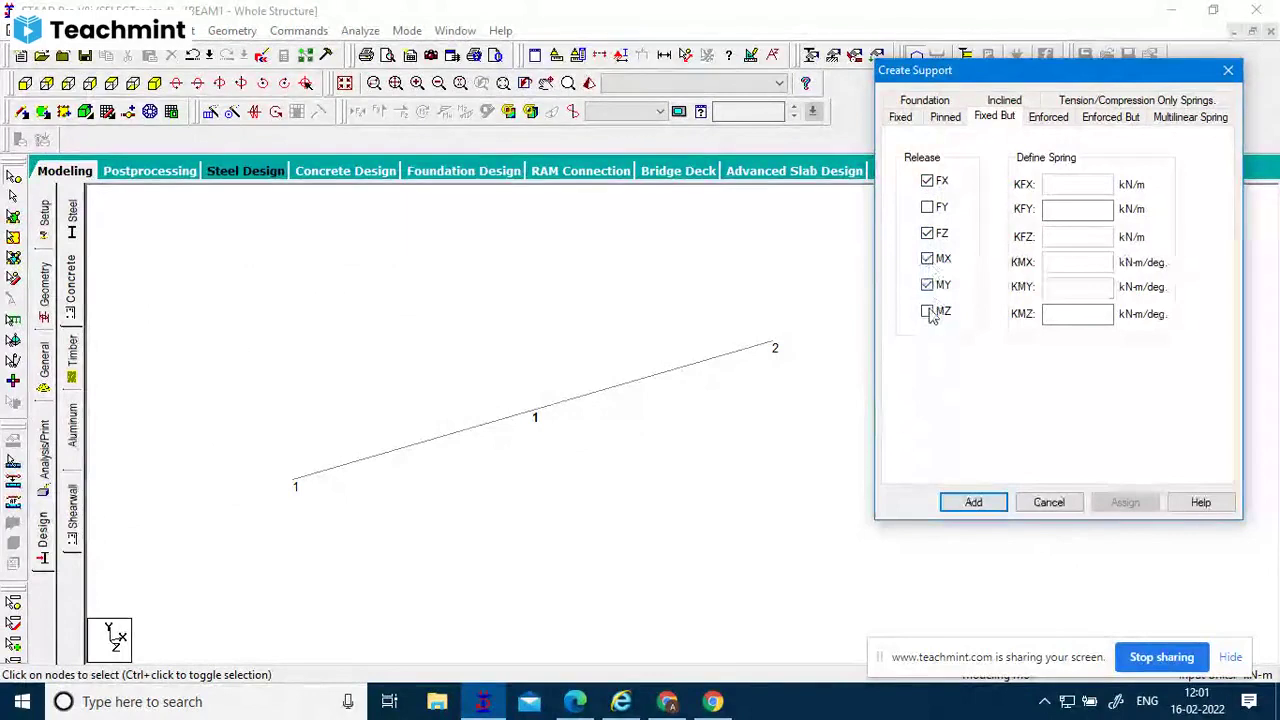
{"action": "left_click", "coordinate": [928, 312]}
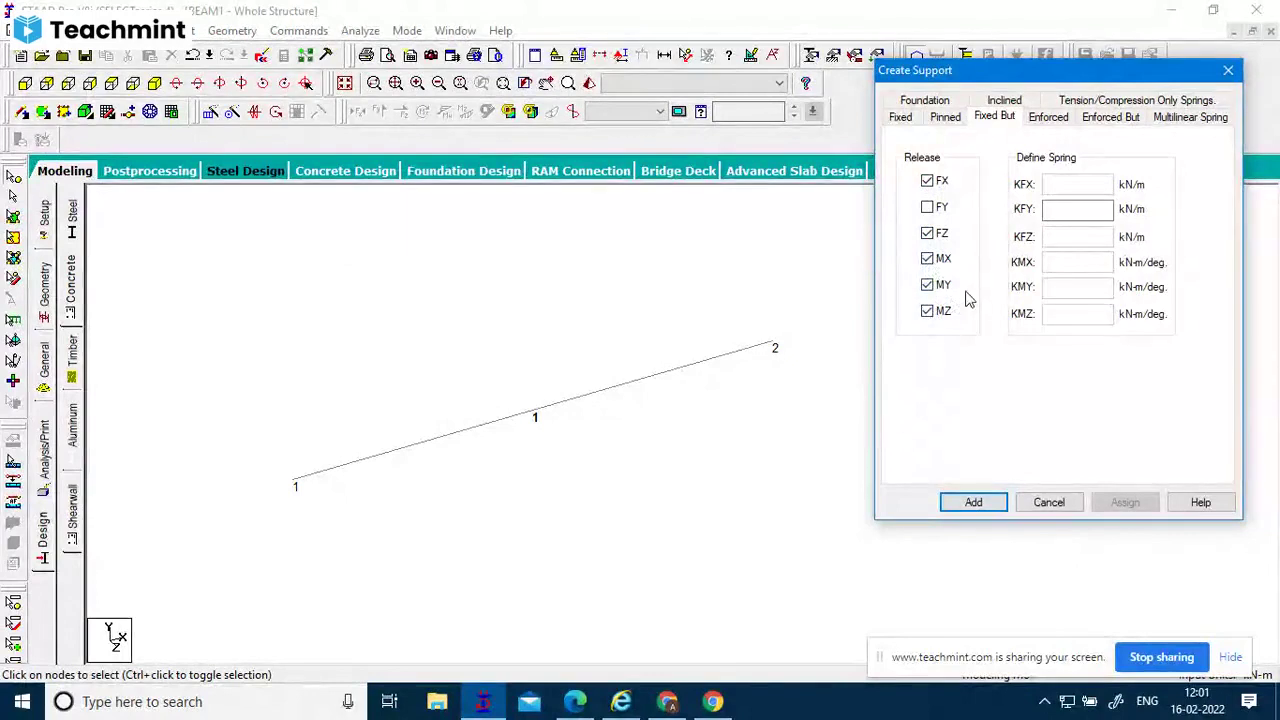
{"action": "left_click", "coordinate": [970, 502]}
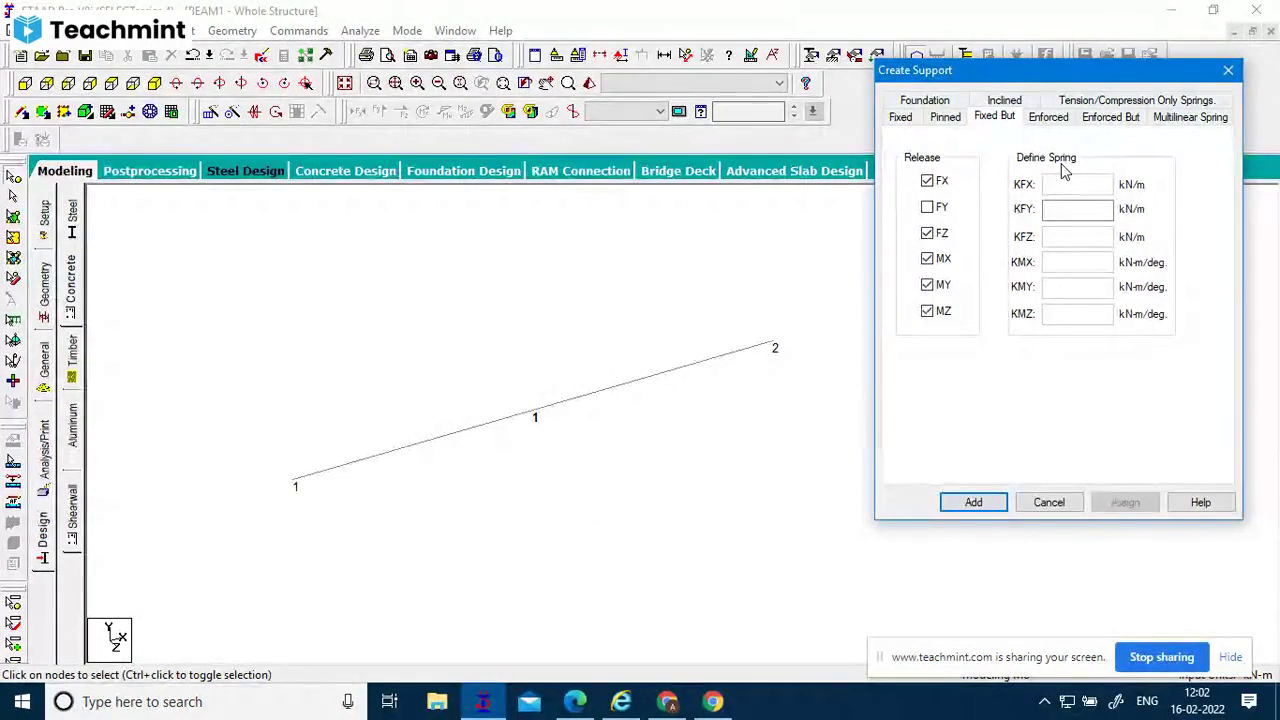
{"action": "left_click", "coordinate": [1060, 206]}
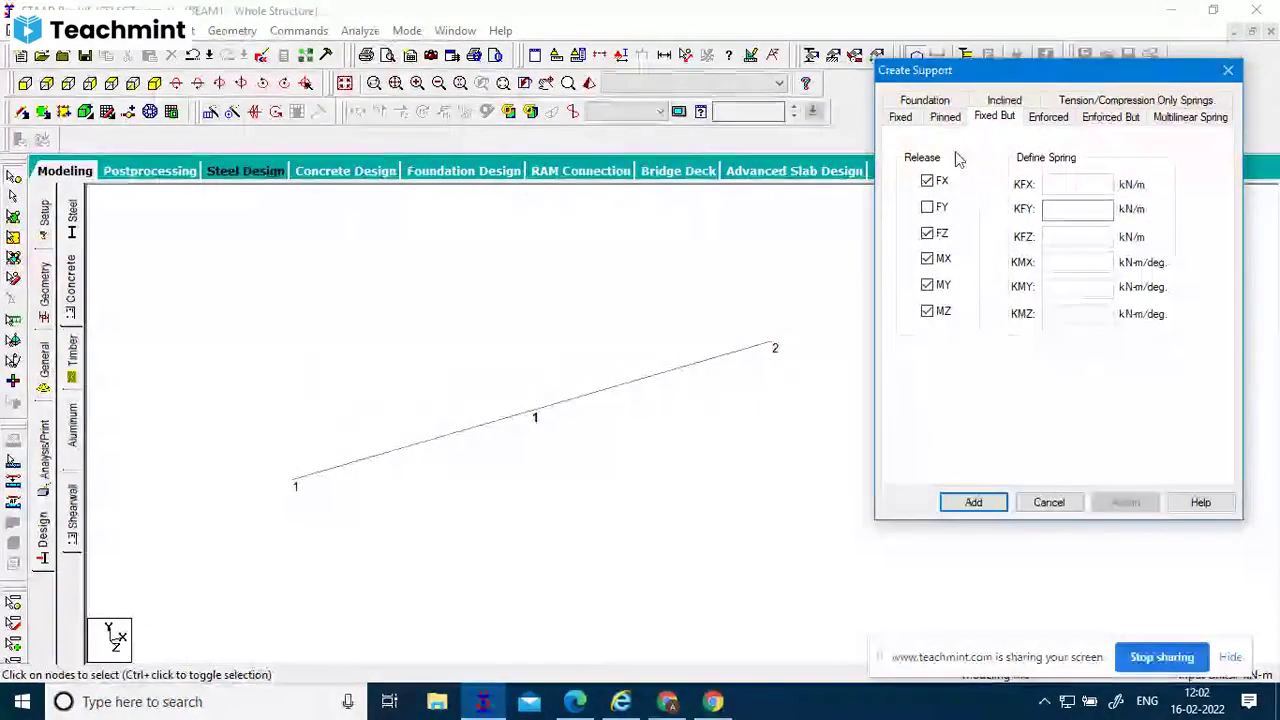
Compare the restraints of the Enforced support type with those of the Fixed type.
{"action": "left_click", "coordinate": [1046, 120]}
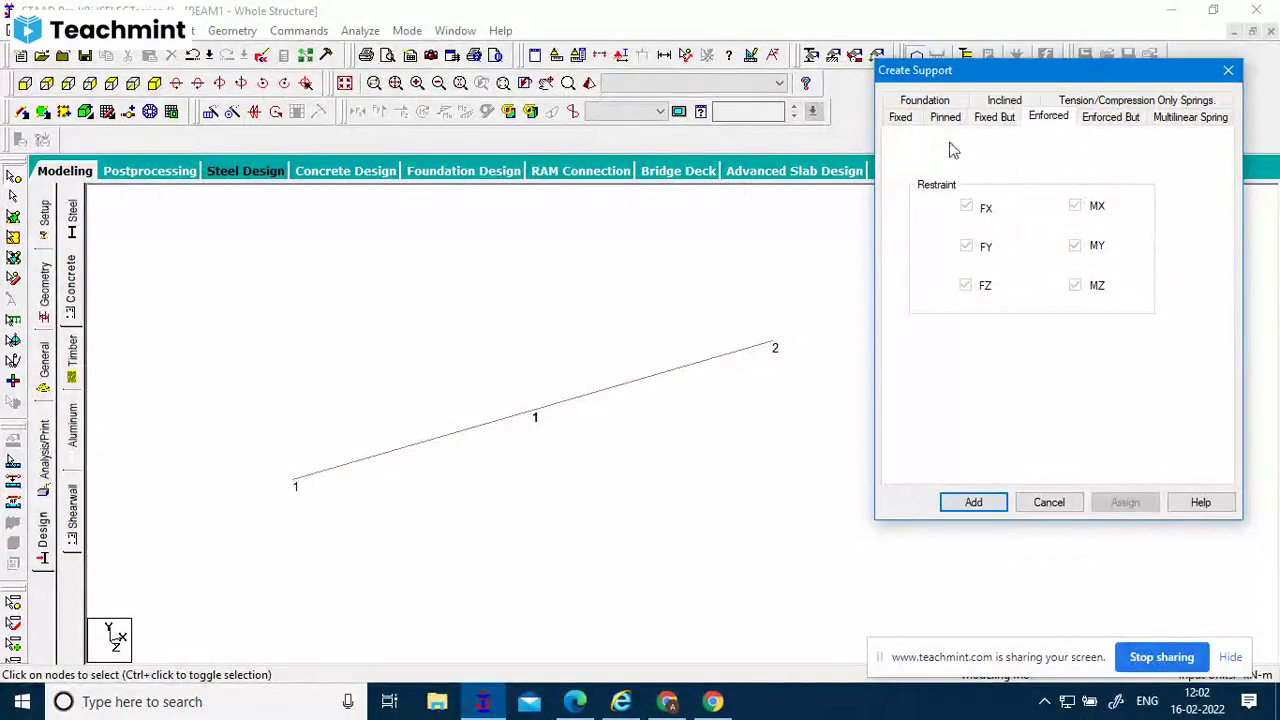
{"action": "left_click", "coordinate": [901, 117]}
{"action": "left_click", "coordinate": [1034, 125]}
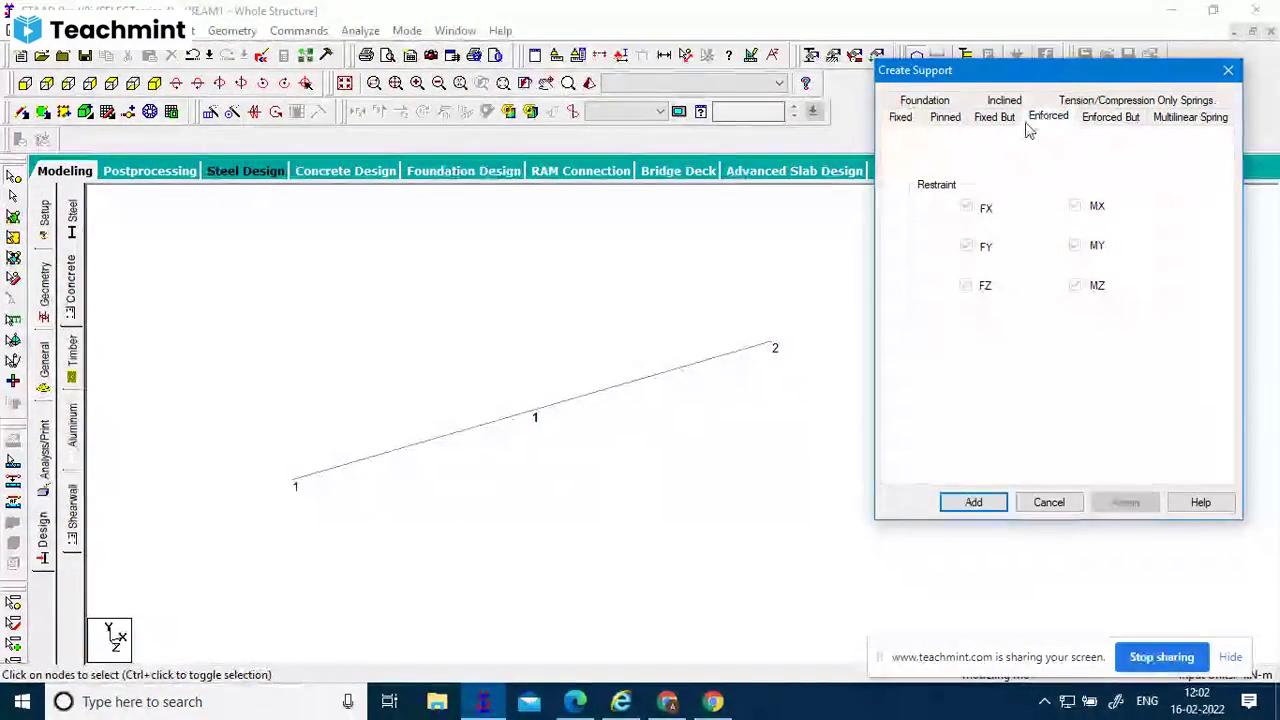
{"action": "left_click", "coordinate": [1052, 122]}
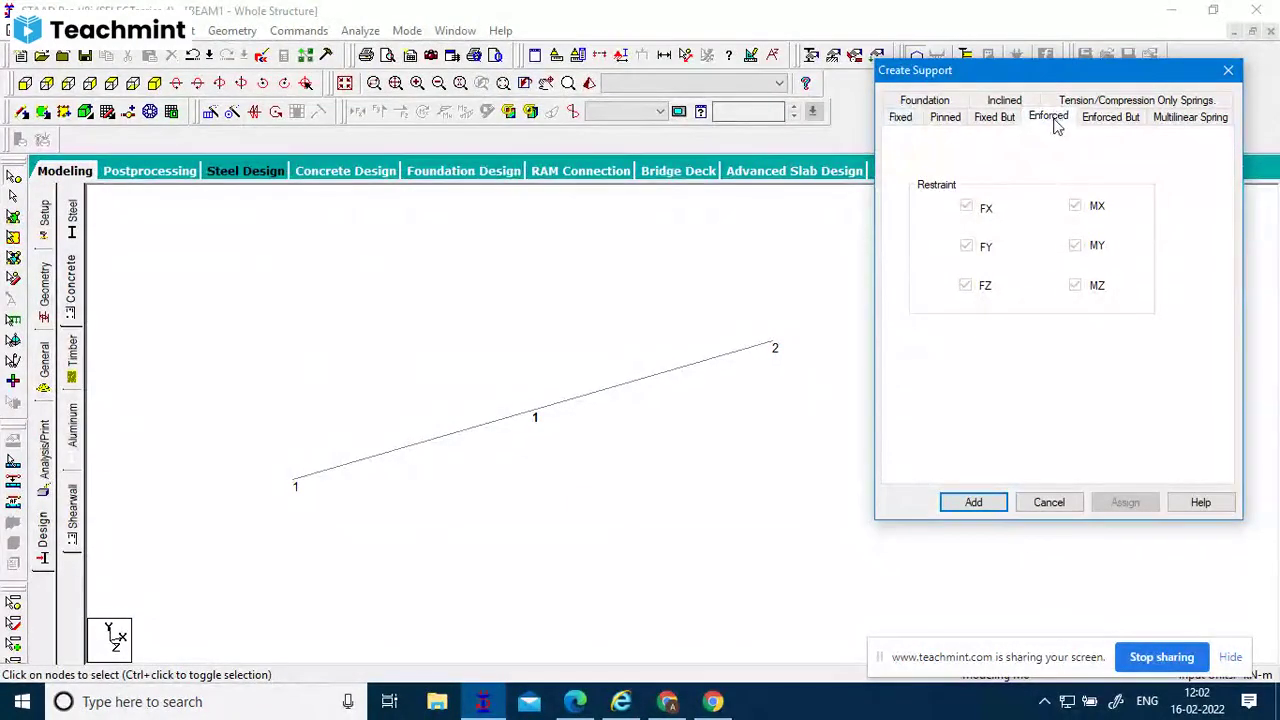
Configure an Enforced But support with FX, FY, MX, MY and MZ released and only FZ restrained.
{"action": "left_click", "coordinate": [1118, 122]}
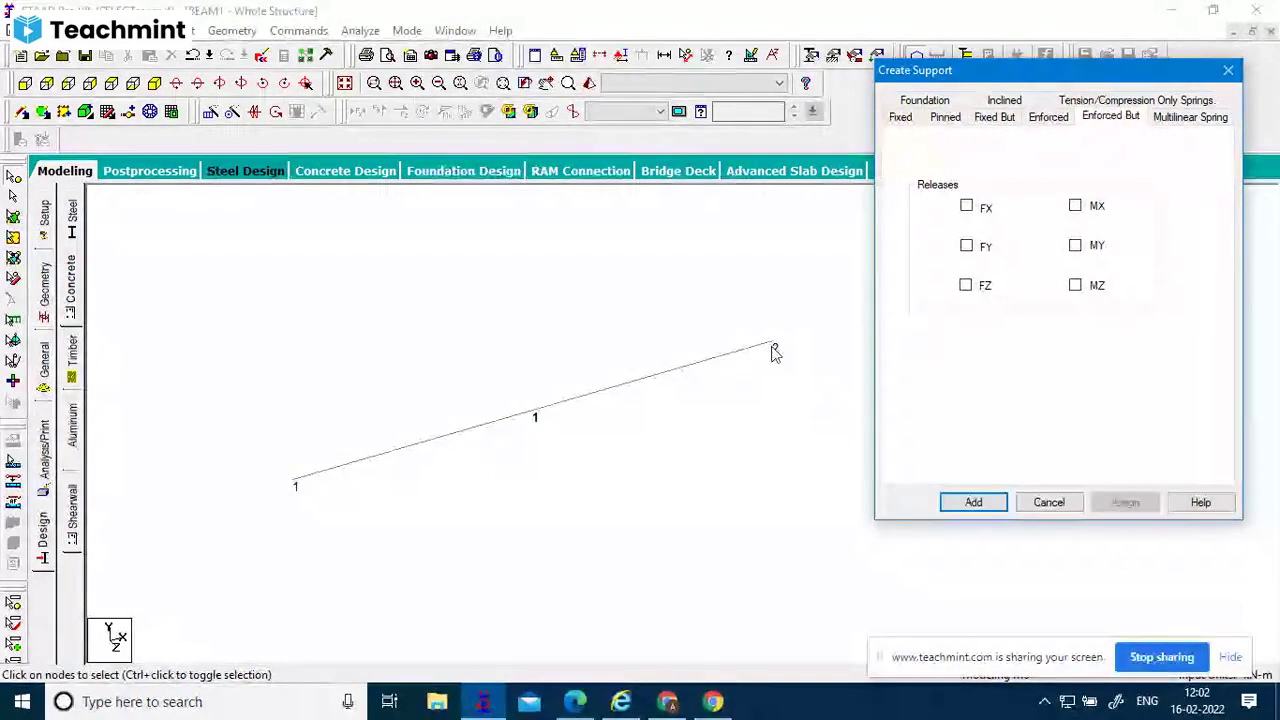
{"action": "left_click", "coordinate": [1075, 205]}
{"action": "left_click", "coordinate": [1075, 245]}
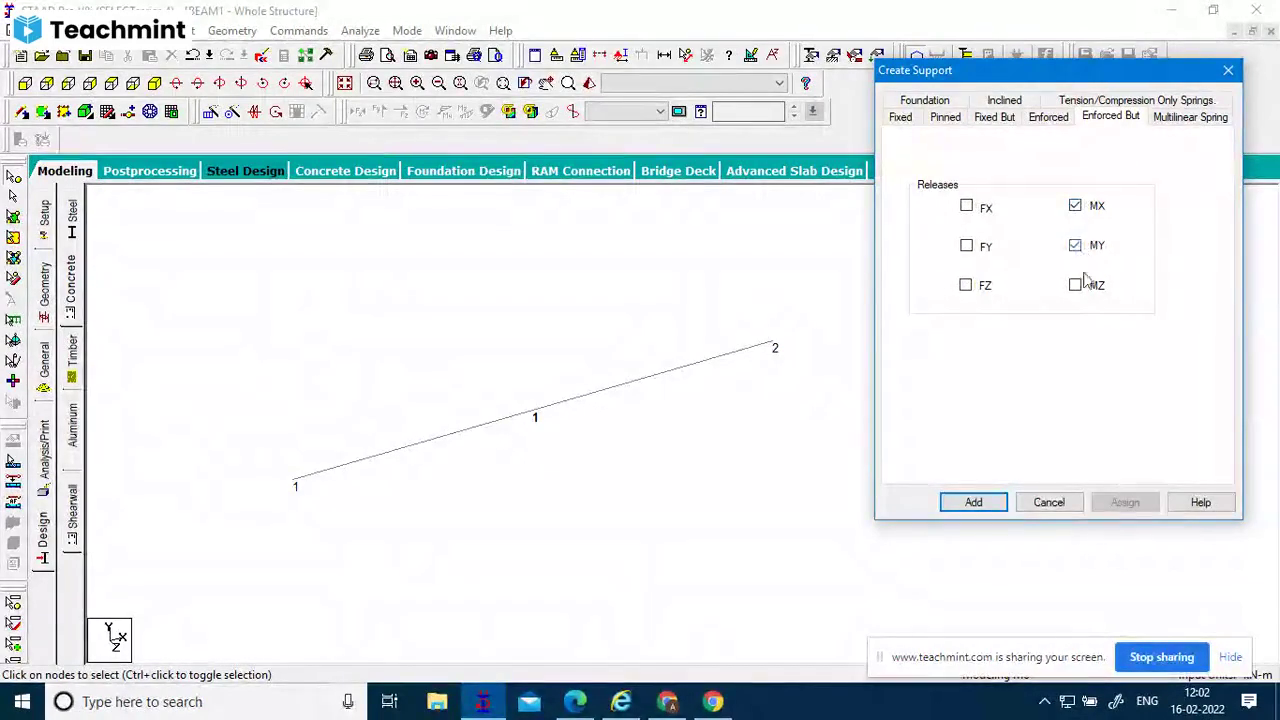
{"action": "left_click", "coordinate": [1075, 285]}
{"action": "left_click", "coordinate": [966, 285]}
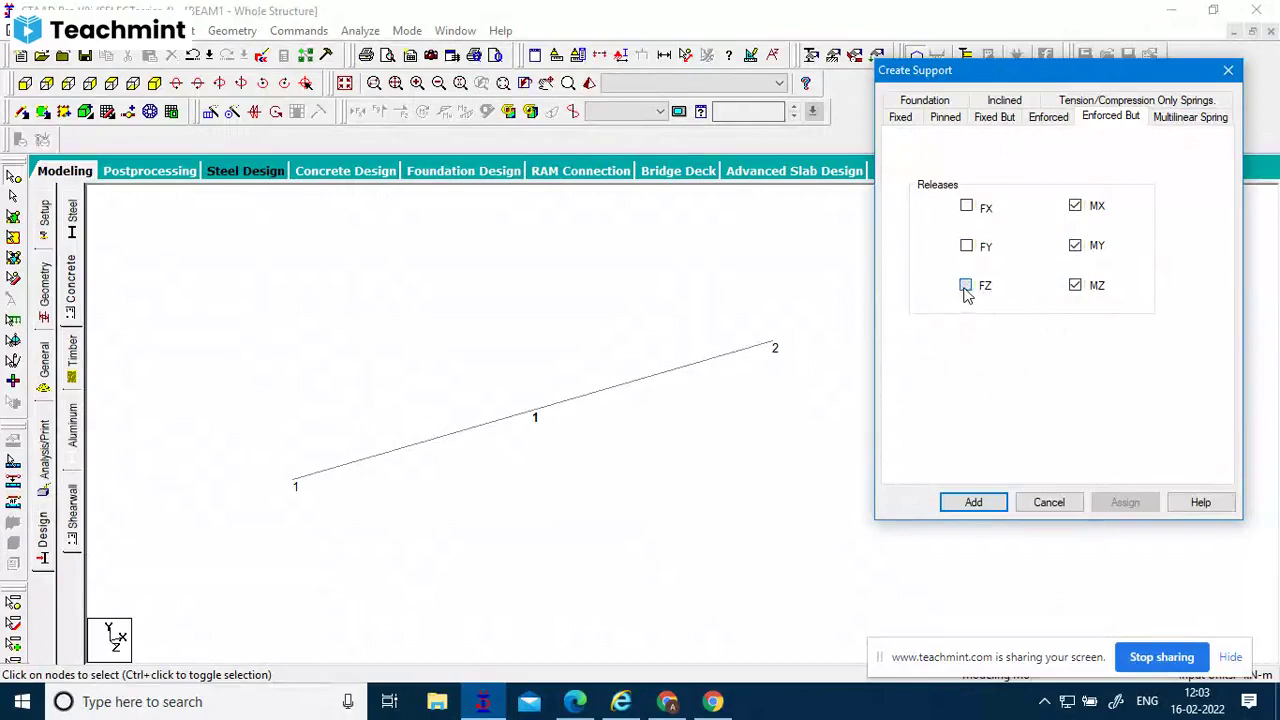
{"action": "left_click", "coordinate": [966, 206]}
{"action": "left_click", "coordinate": [966, 206]}
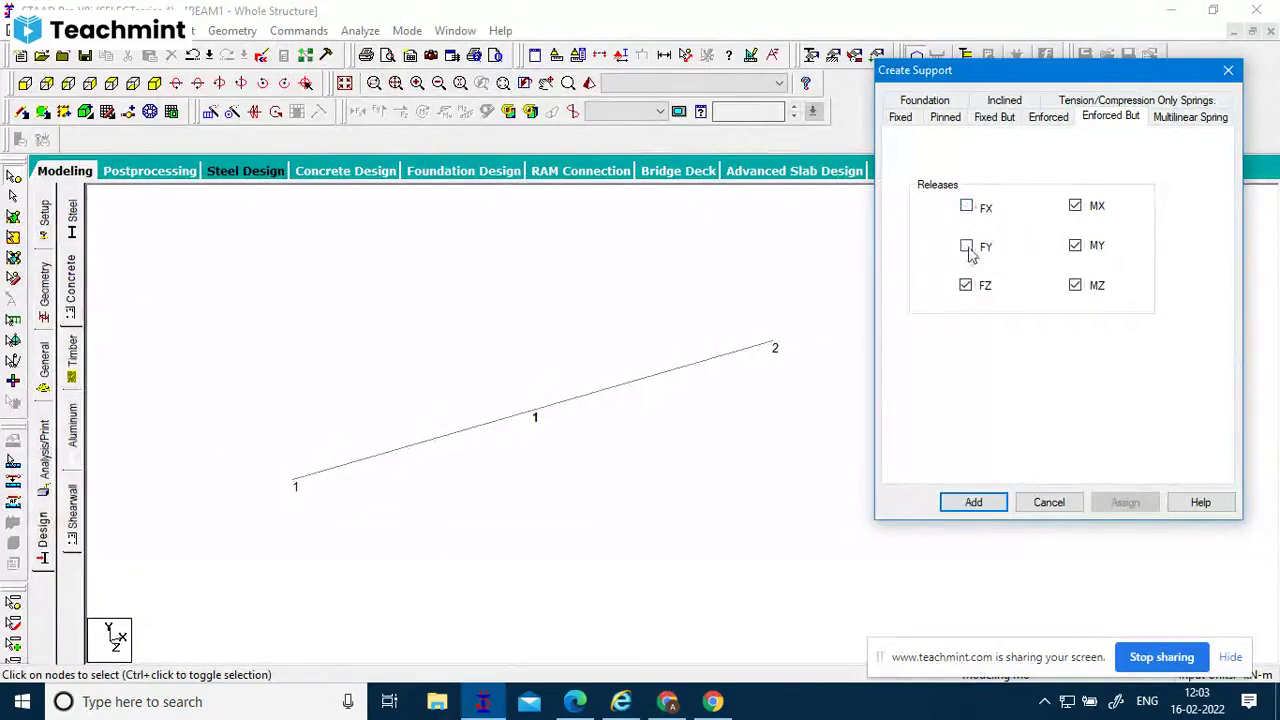
{"action": "left_click", "coordinate": [966, 247]}
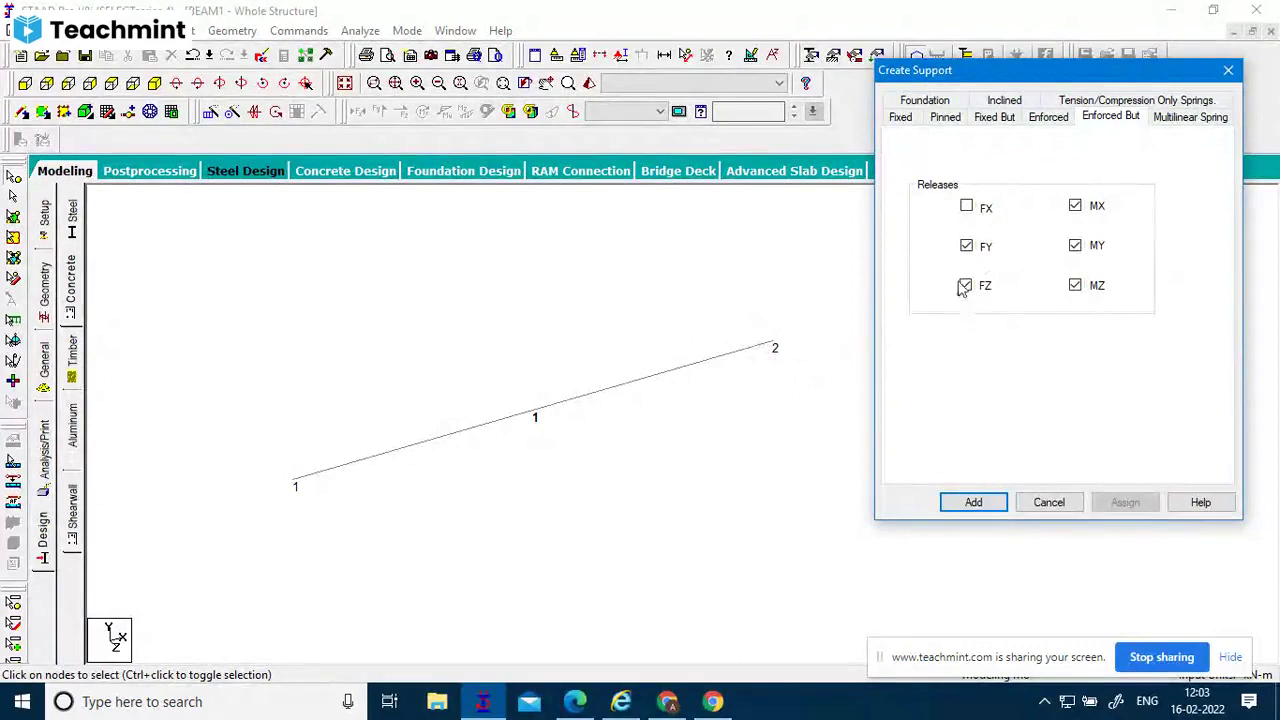
{"action": "left_click", "coordinate": [966, 207]}
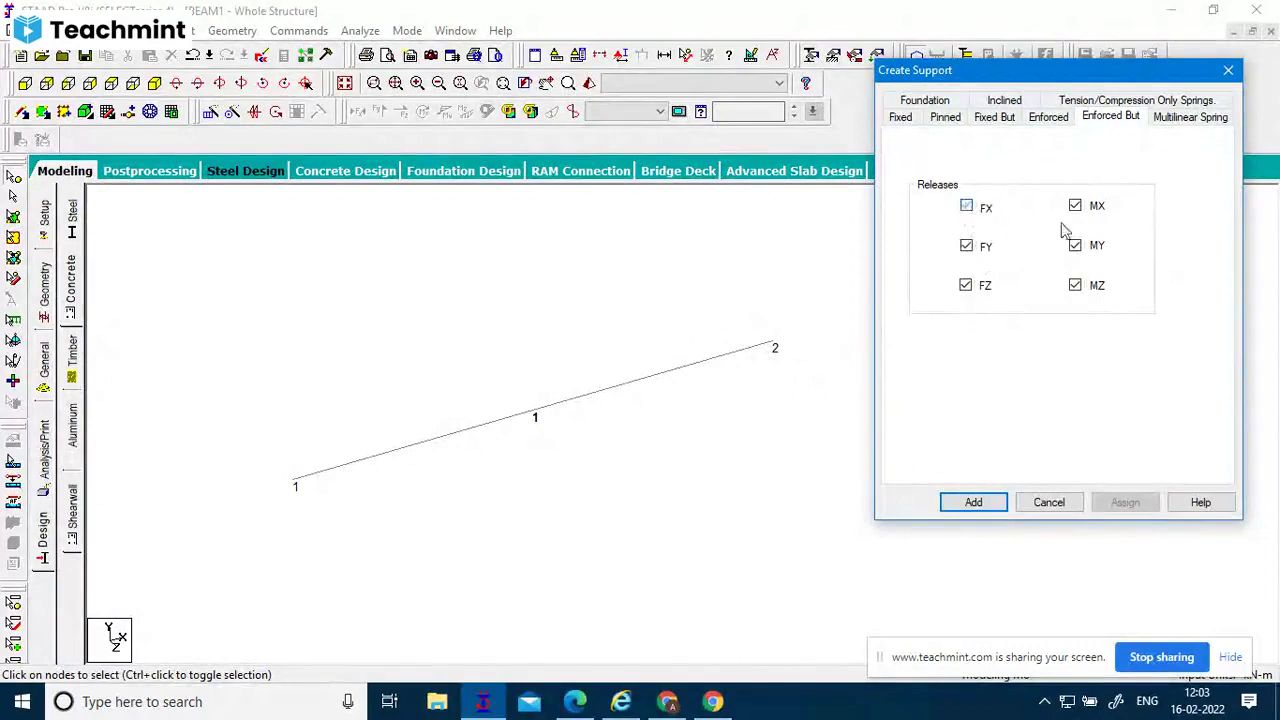
{"action": "left_click", "coordinate": [966, 286]}
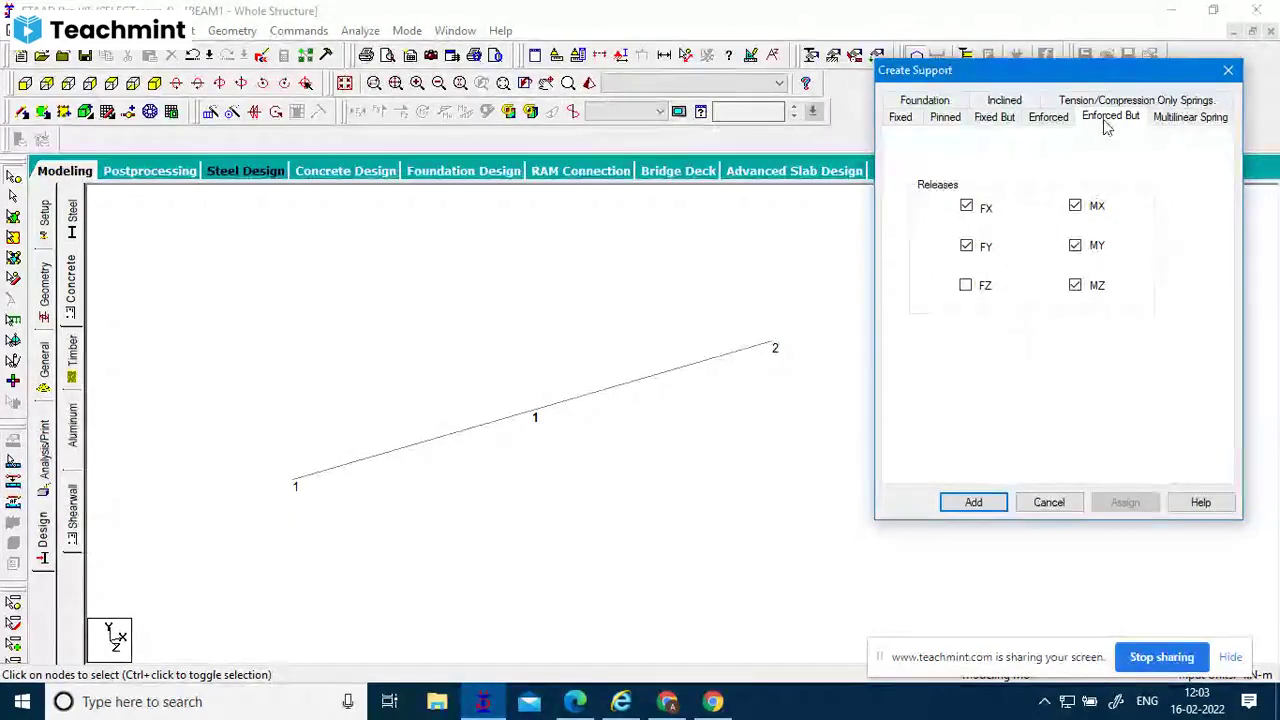
Review the settings of the Multilinear Spring, Foundation, Inclined and Tension/Compression Only Springs support types.
{"action": "left_click", "coordinate": [1186, 118]}
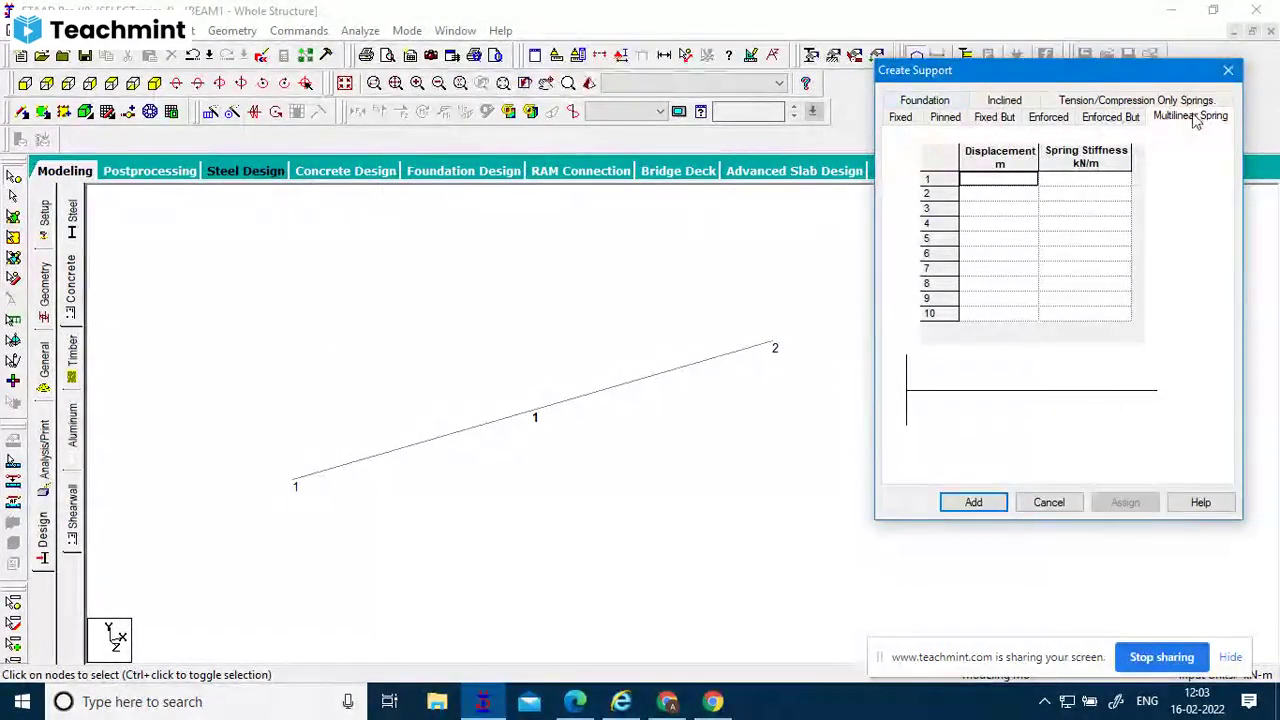
{"action": "left_click", "coordinate": [950, 101]}
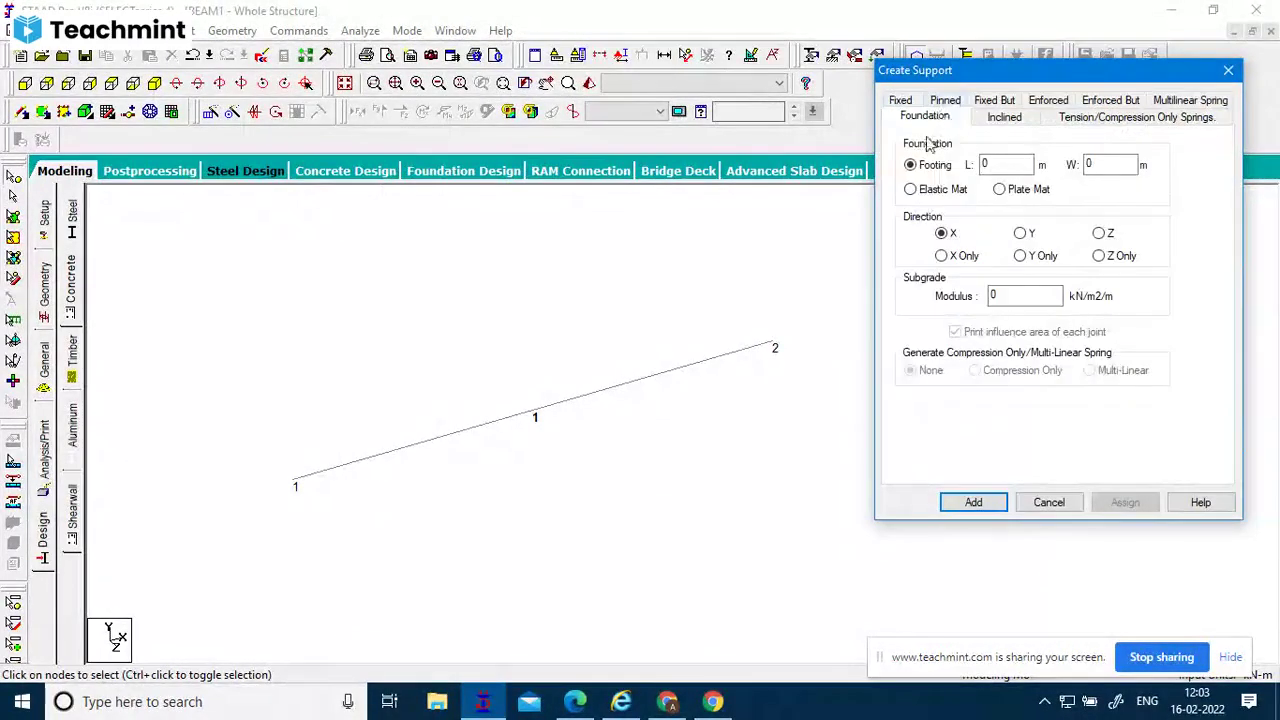
{"action": "left_click", "coordinate": [995, 117]}
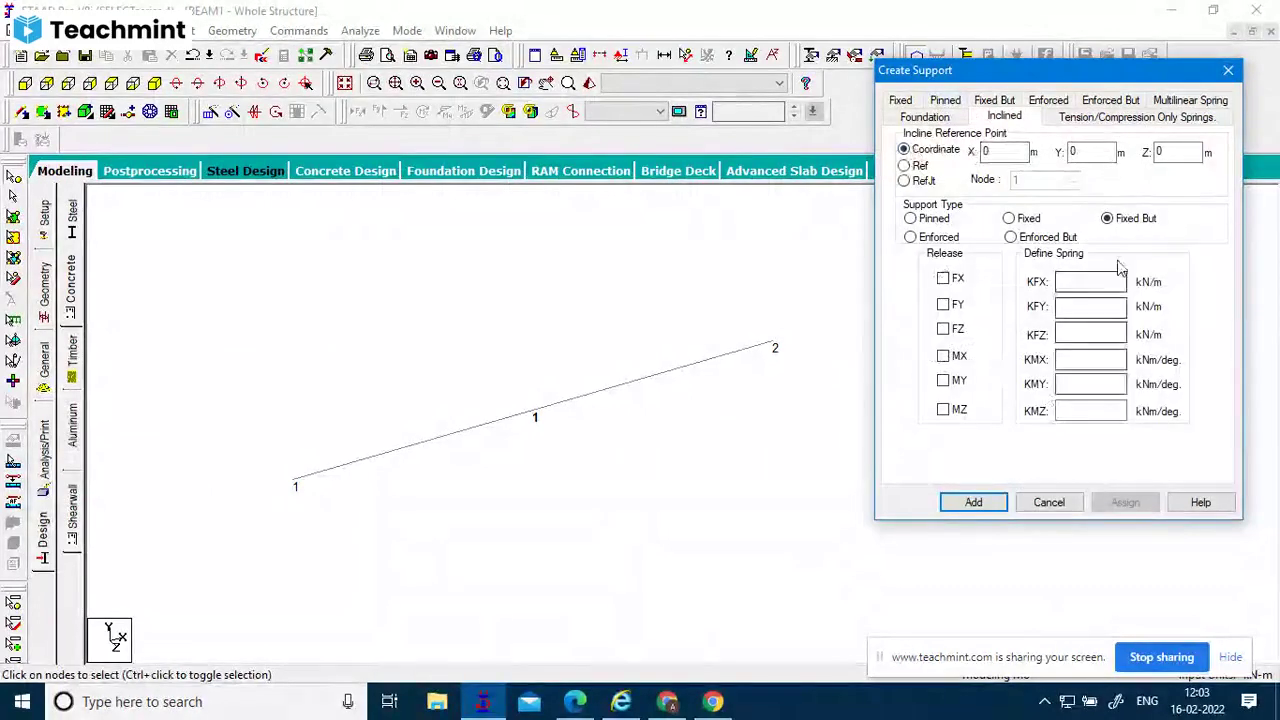
{"action": "left_click", "coordinate": [1147, 118]}
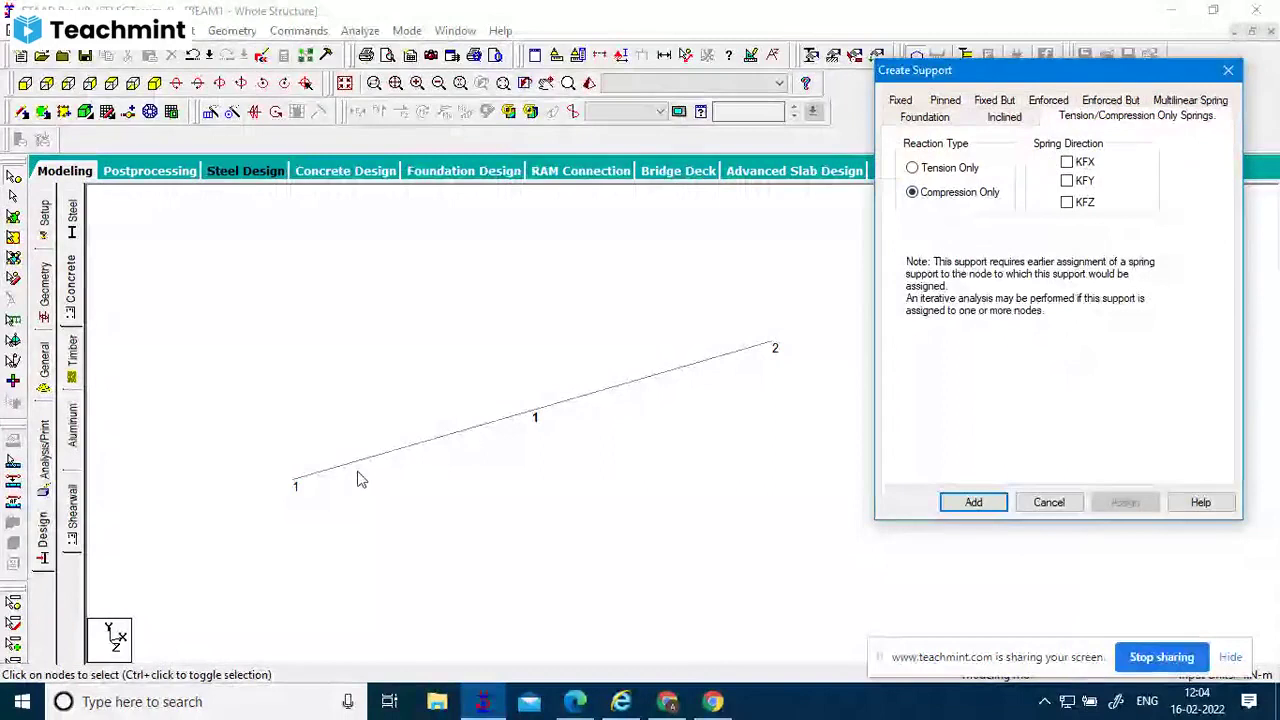
Release FZ and restrain FY in the Enforced But support, and add this support to the model.
{"action": "left_click", "coordinate": [1112, 102]}
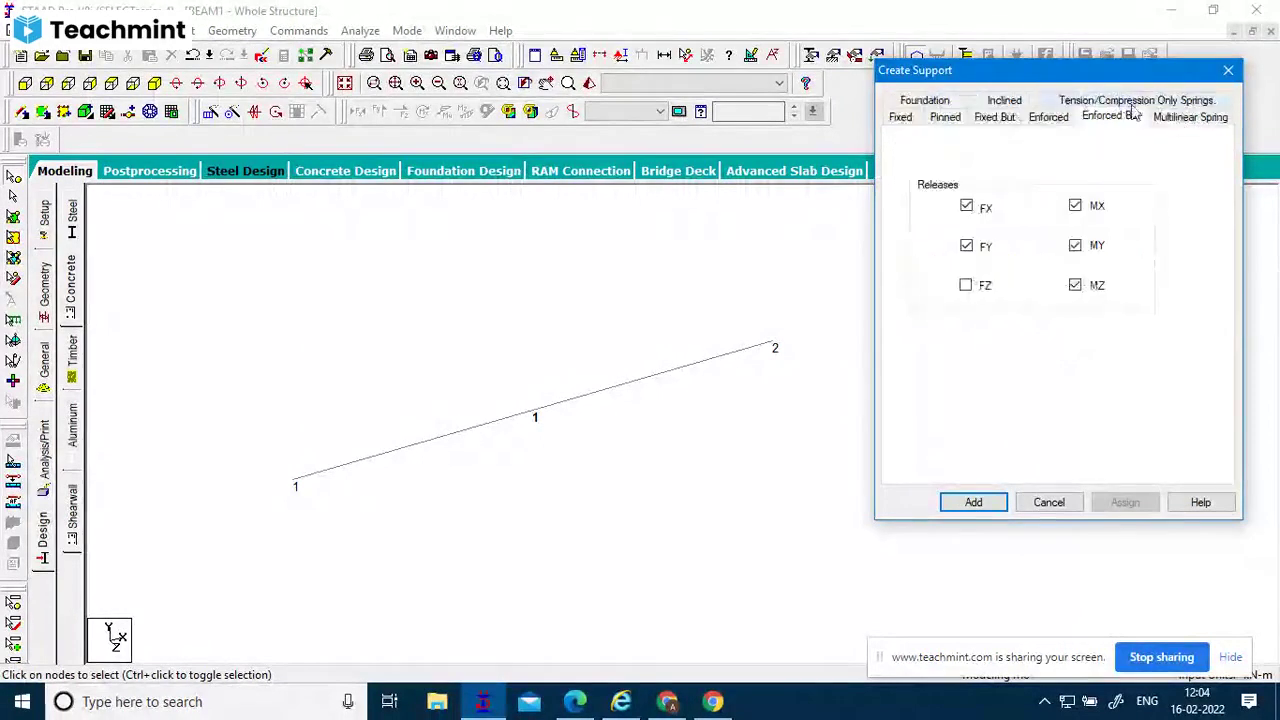
{"action": "left_click", "coordinate": [966, 286]}
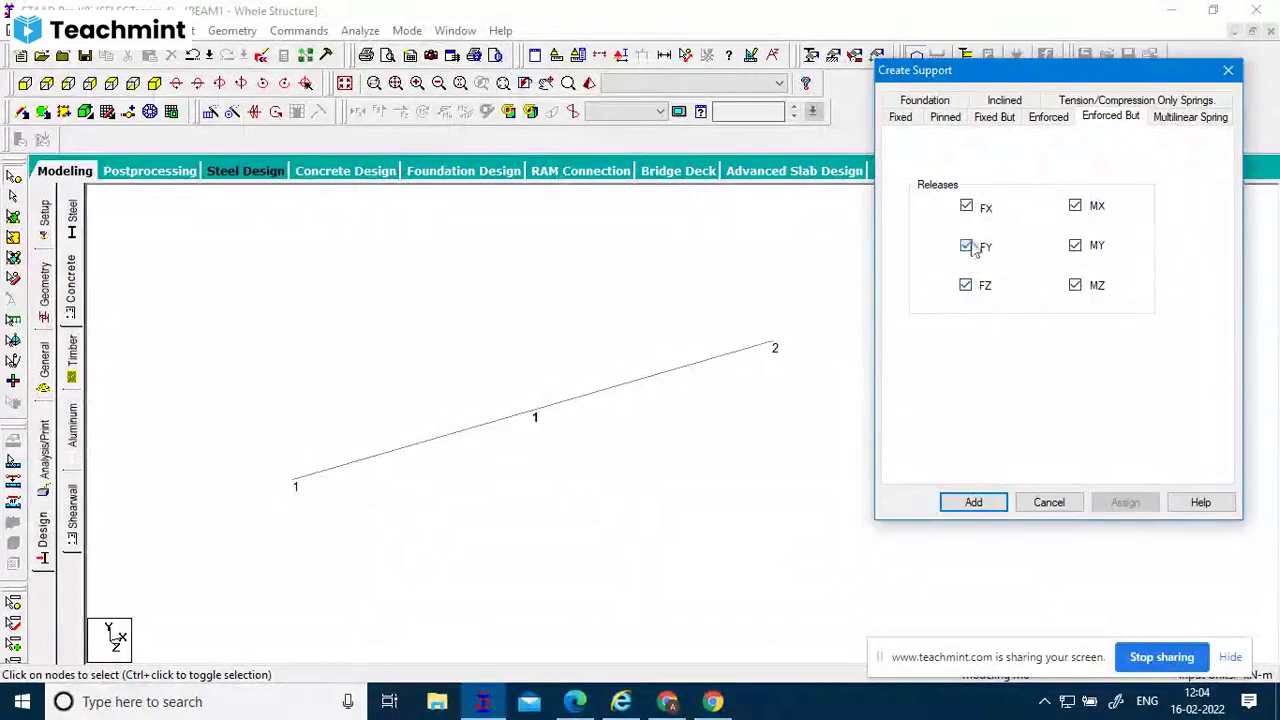
{"action": "left_click", "coordinate": [967, 246]}
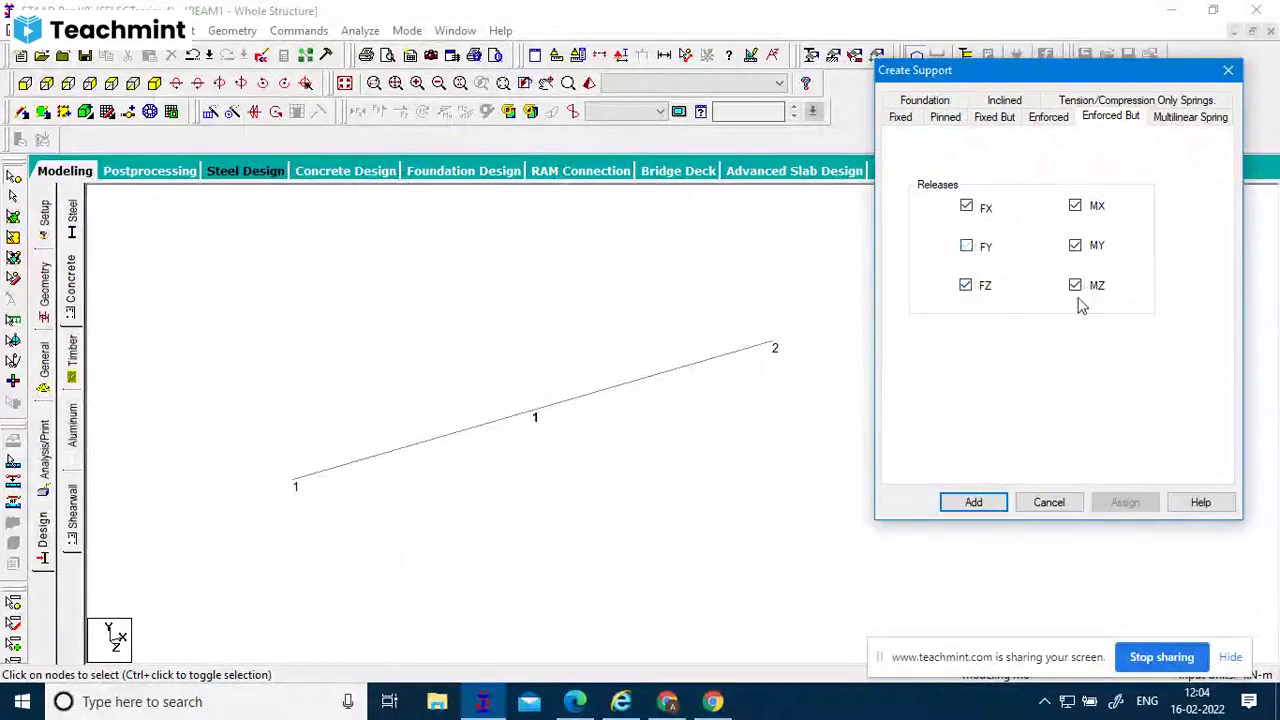
{"action": "left_click", "coordinate": [992, 503]}
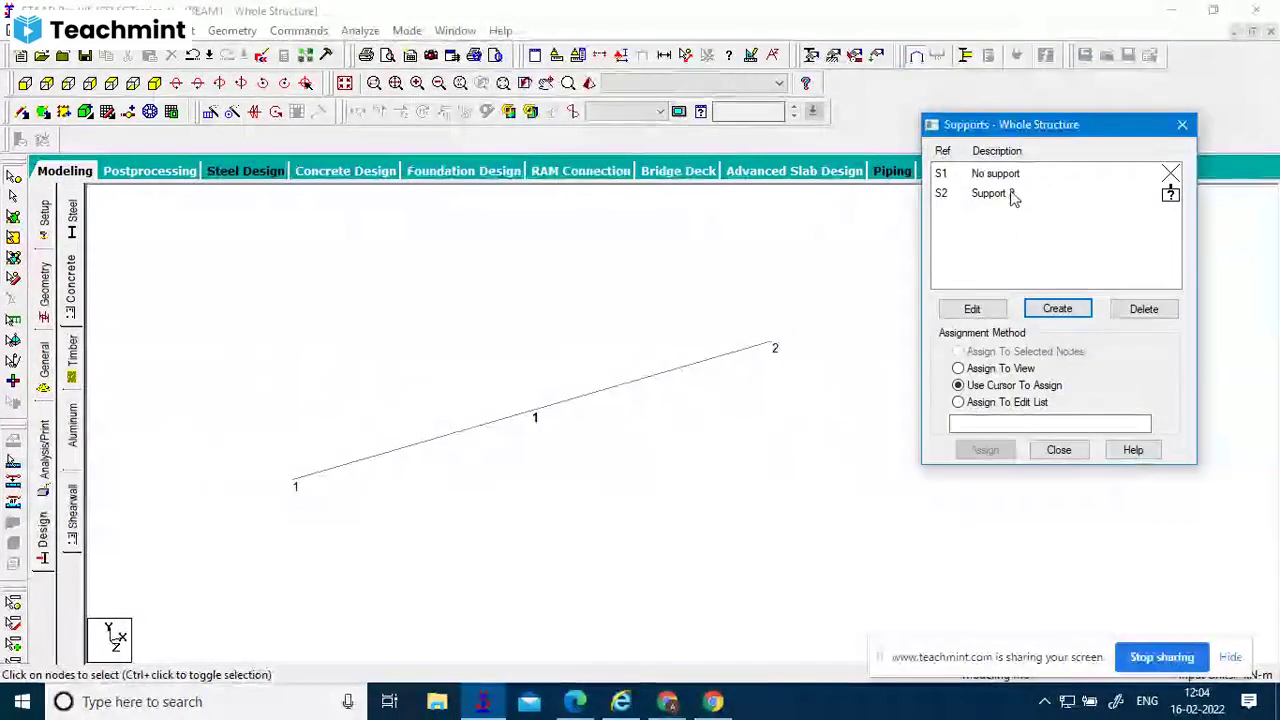
Assign Support 2 to beam nodes 1 and 2 with the Use Cursor To Assign method.
{"action": "left_click", "coordinate": [1010, 196]}
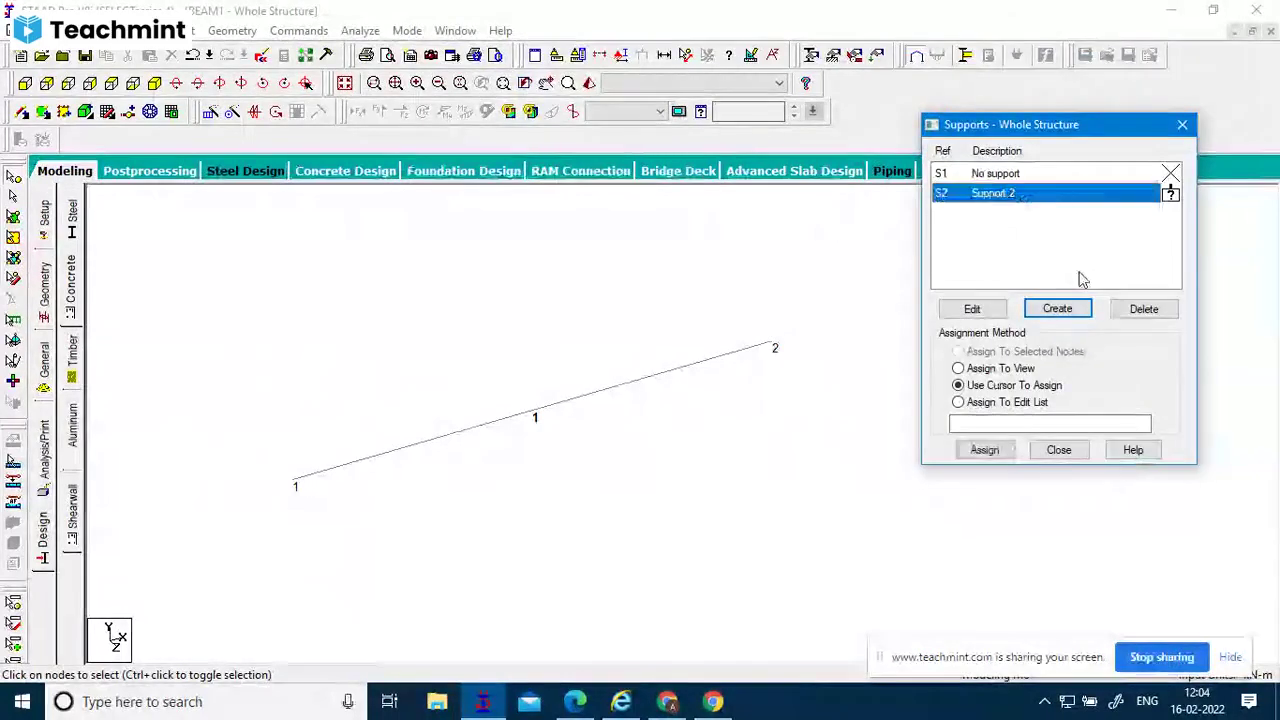
{"action": "left_click", "coordinate": [1000, 368]}
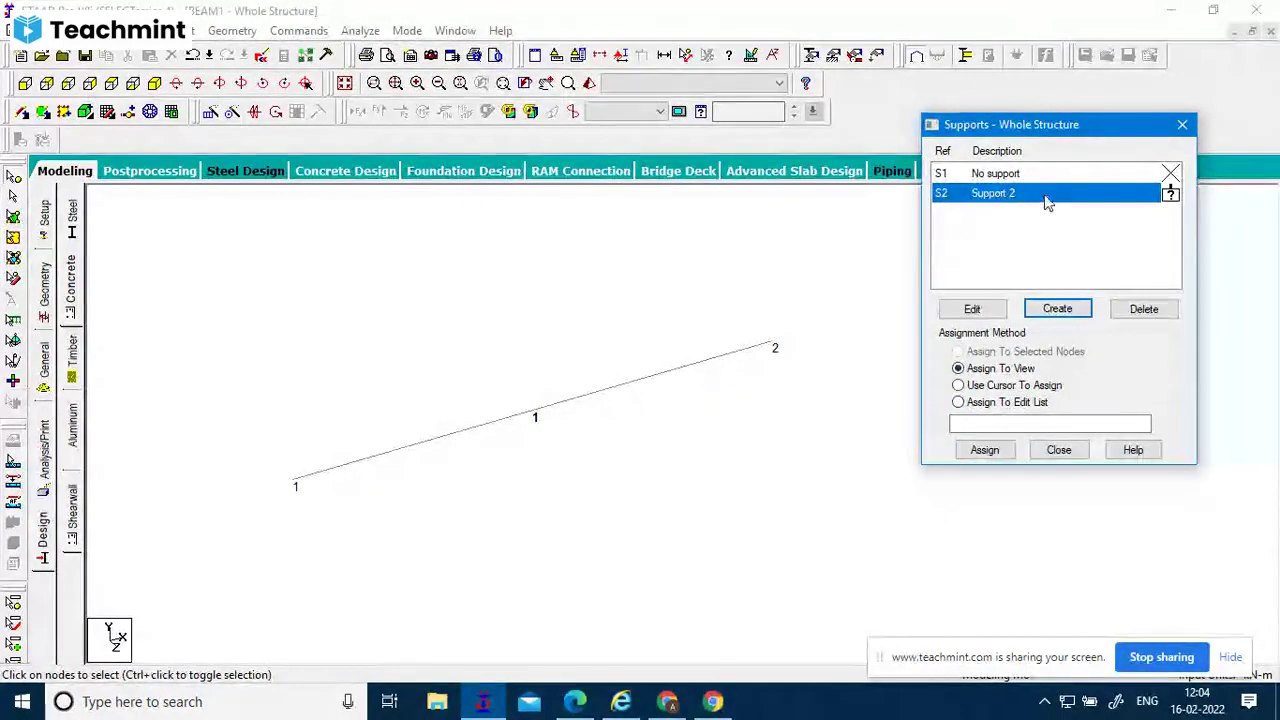
{"action": "left_click", "coordinate": [1022, 387]}
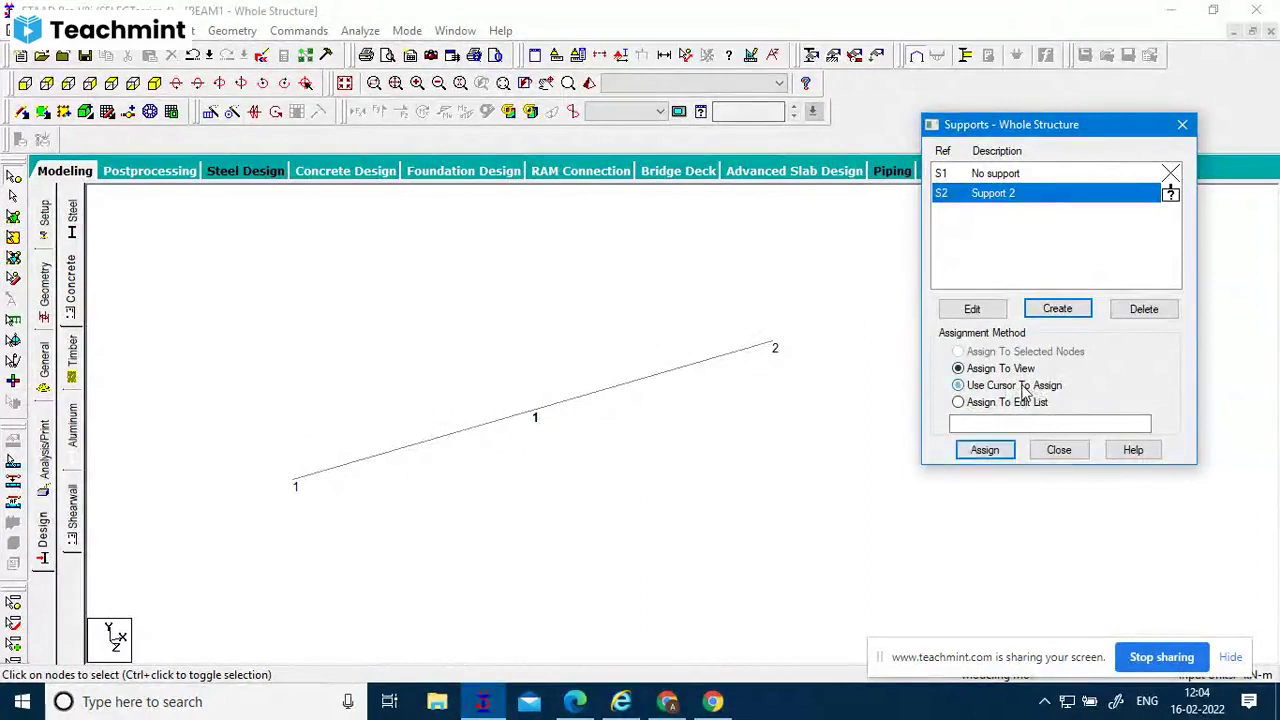
{"action": "left_click", "coordinate": [995, 450]}
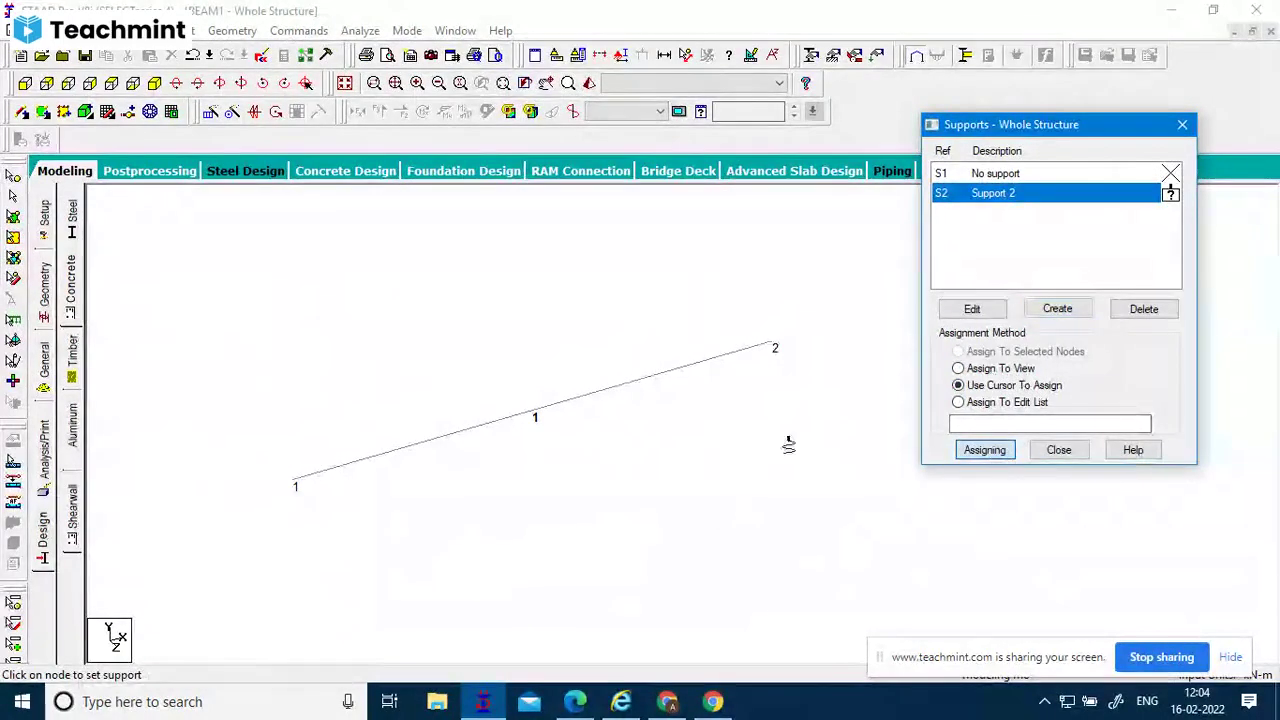
{"action": "left_click", "coordinate": [295, 486]}
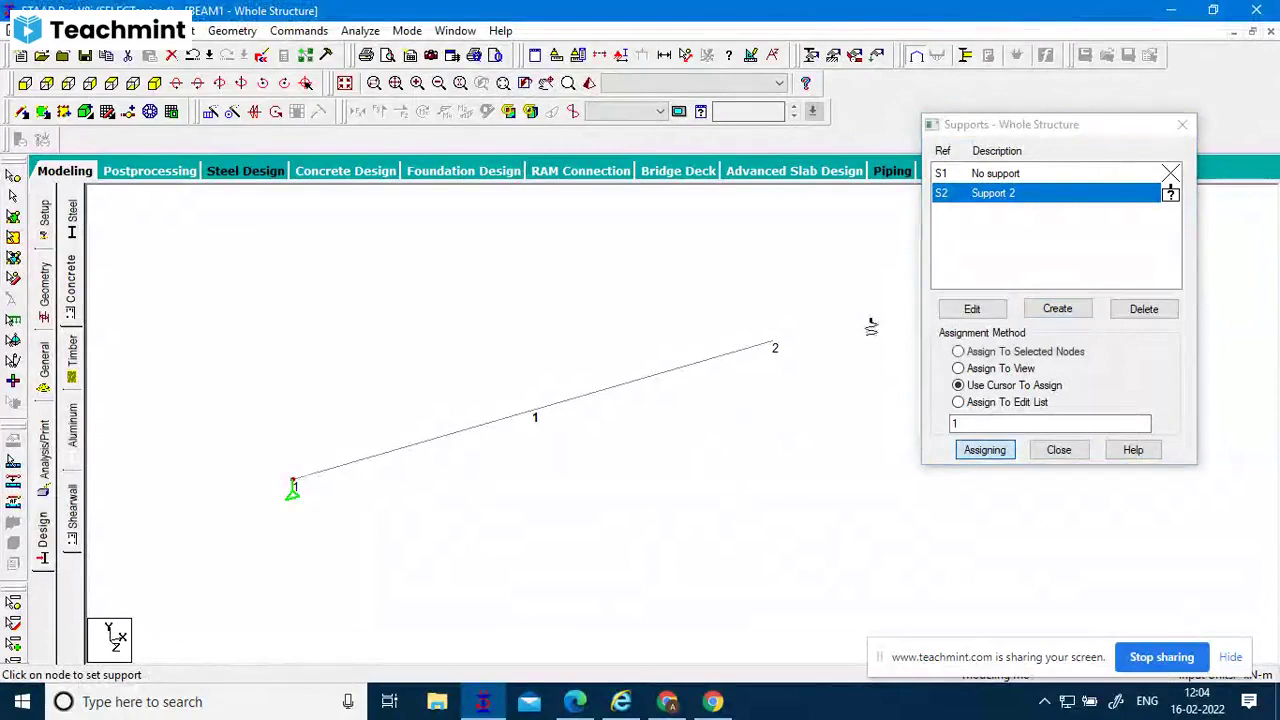
{"action": "left_click", "coordinate": [773, 348]}
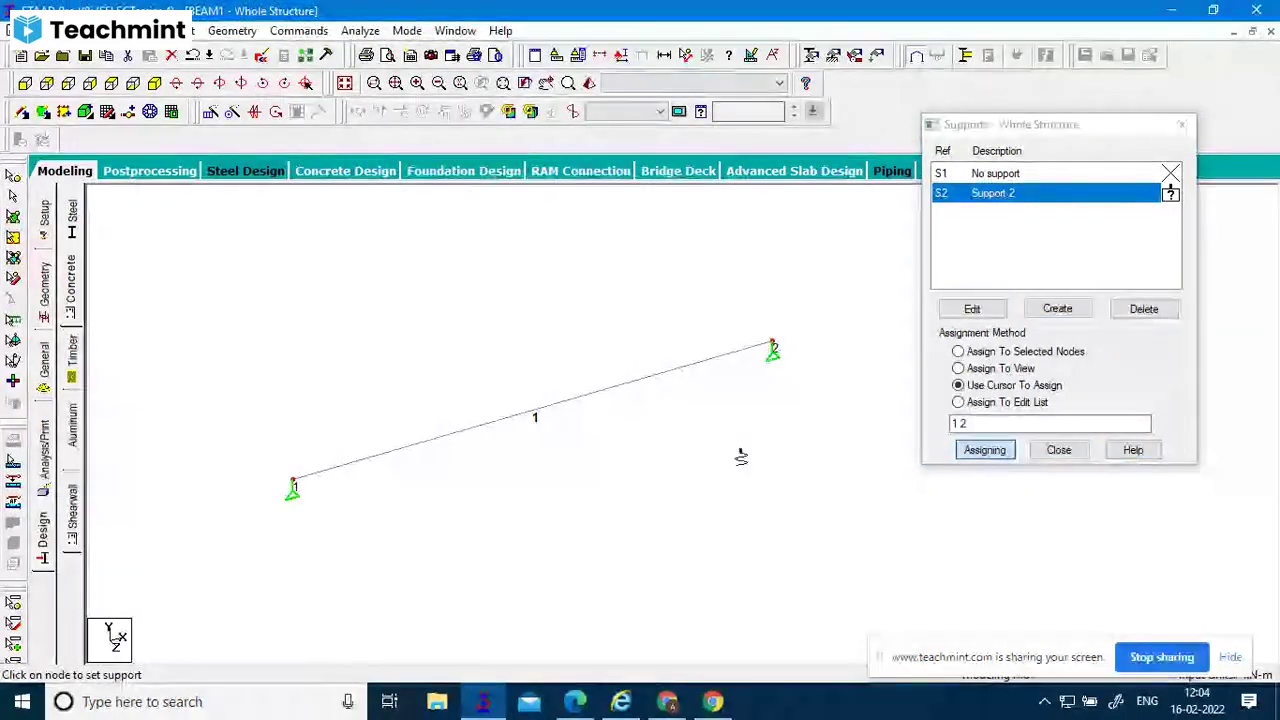
{"action": "scroll", "coordinate": [843, 443], "scroll_direction": "up", "scroll_amount": 2}
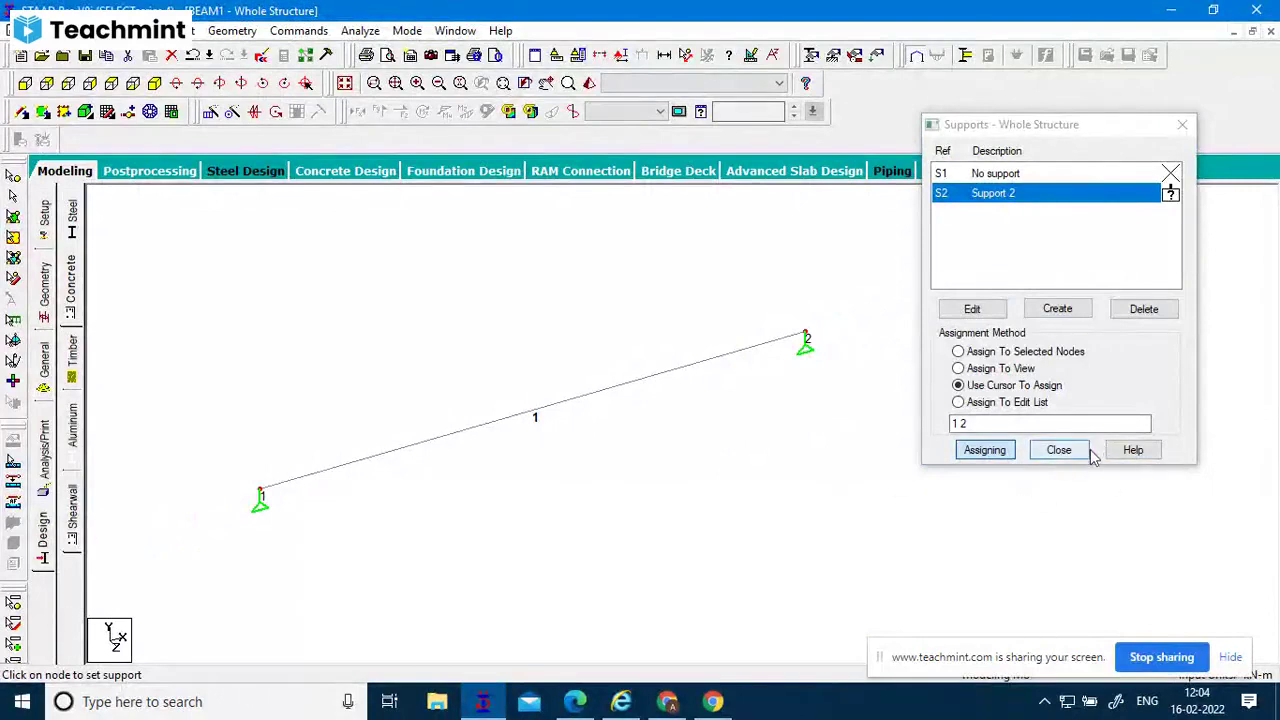
{"action": "left_click", "coordinate": [1097, 132]}
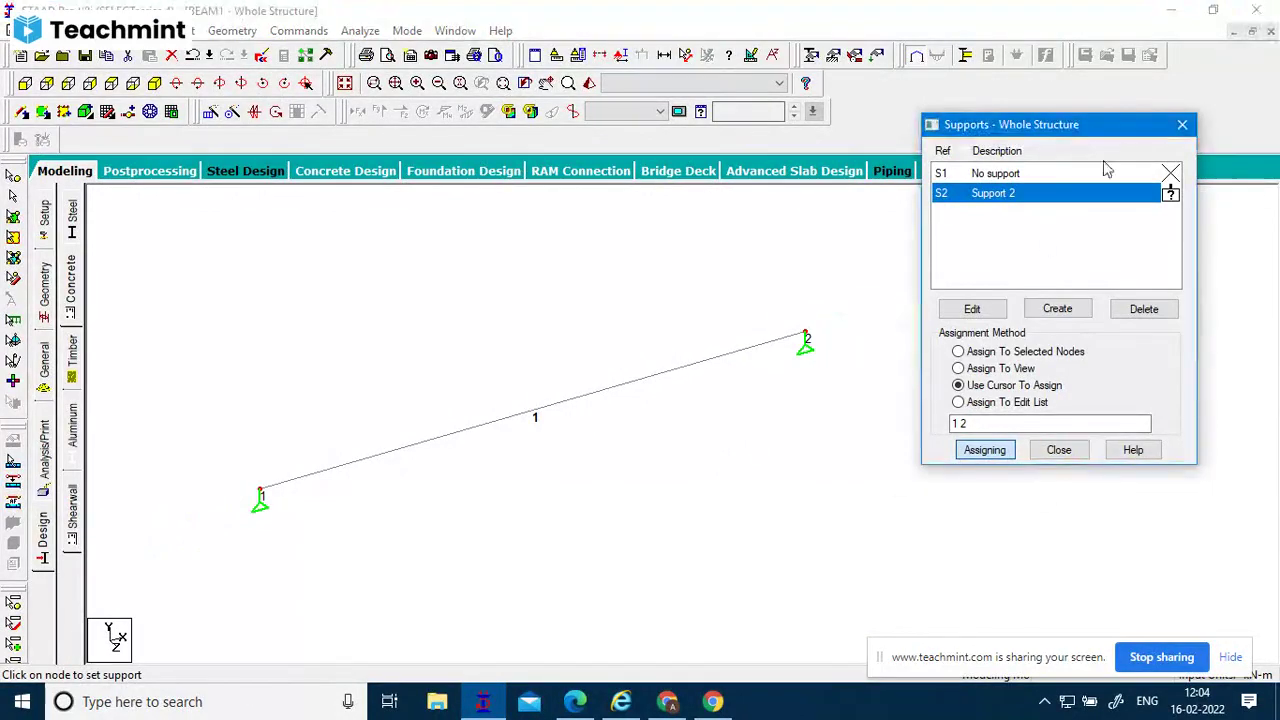
{"action": "left_click", "coordinate": [670, 701]}
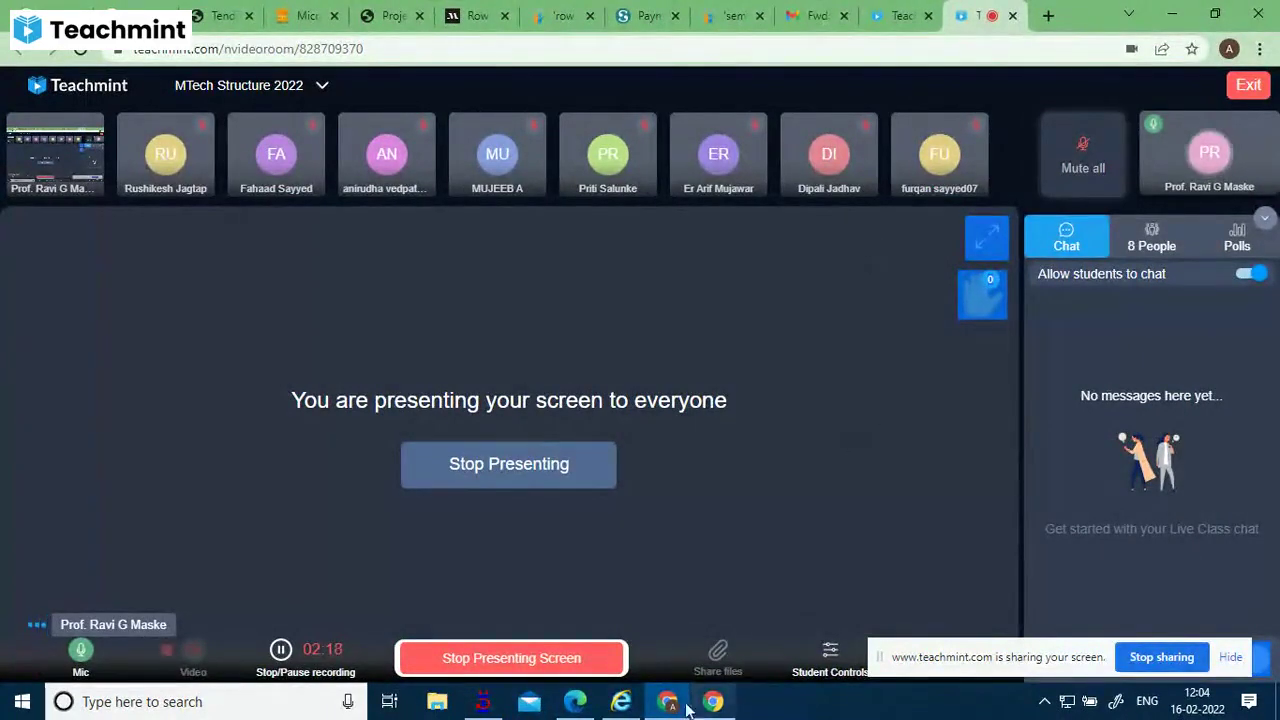
{"action": "mouse_move", "coordinate": [672, 706]}
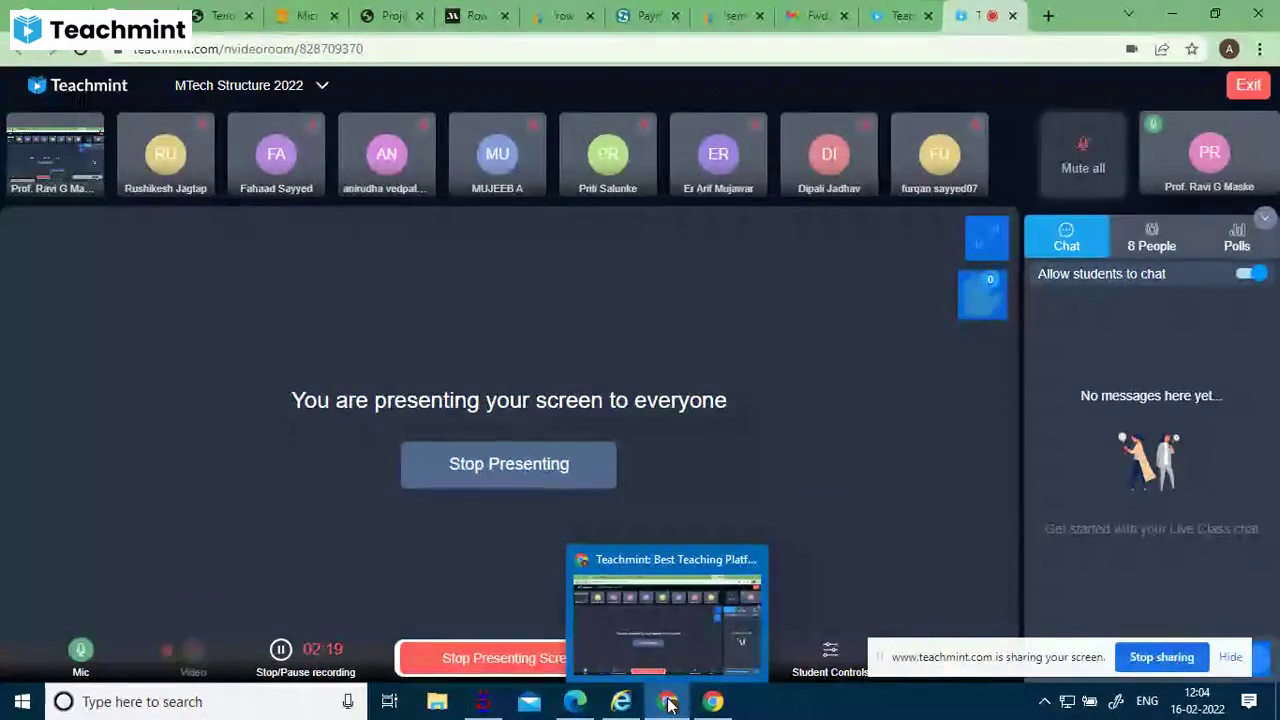
{"action": "mouse_move", "coordinate": [483, 702]}
{"action": "left_click", "coordinate": [505, 665]}
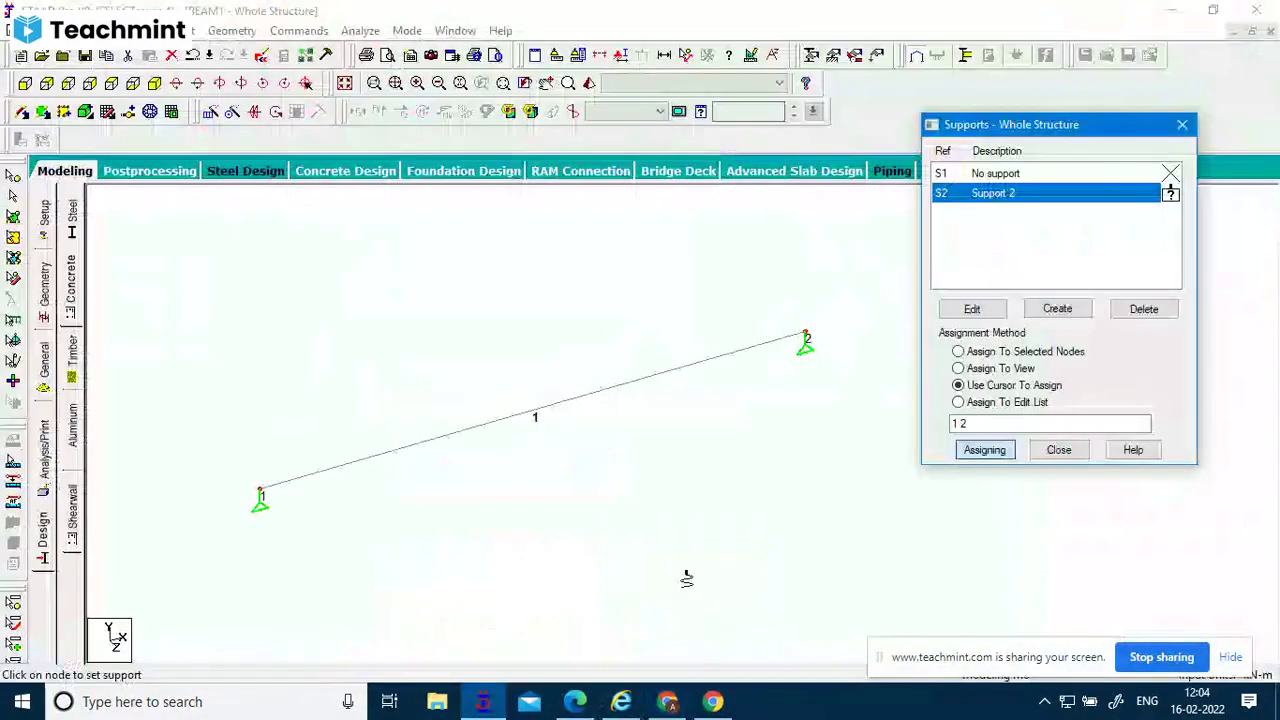
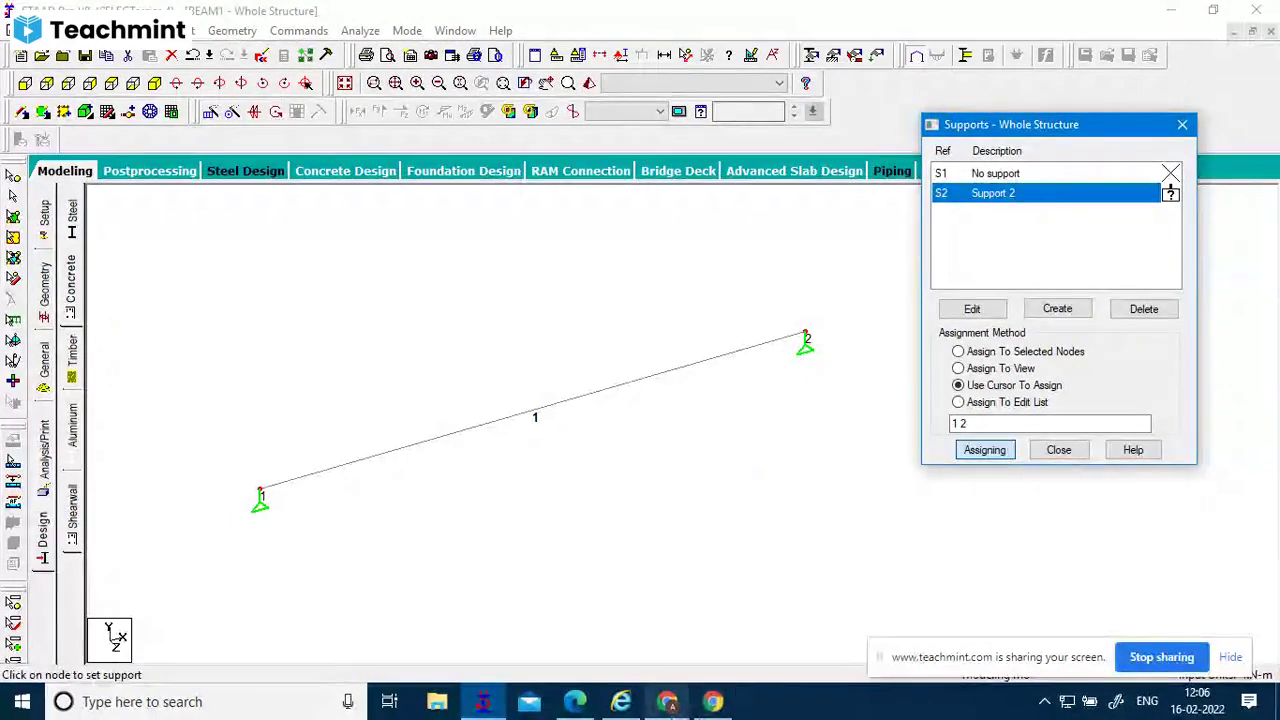
{"action": "mouse_move", "coordinate": [667, 701]}
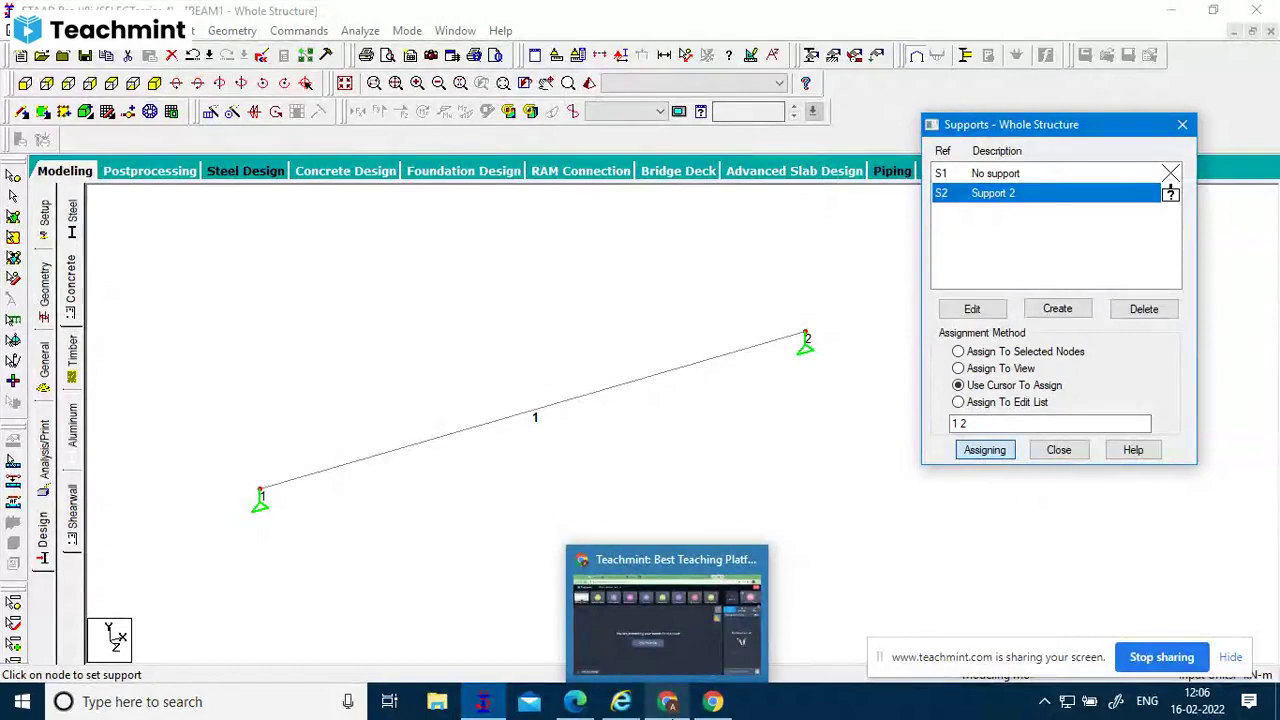
{"action": "left_click", "coordinate": [581, 621]}
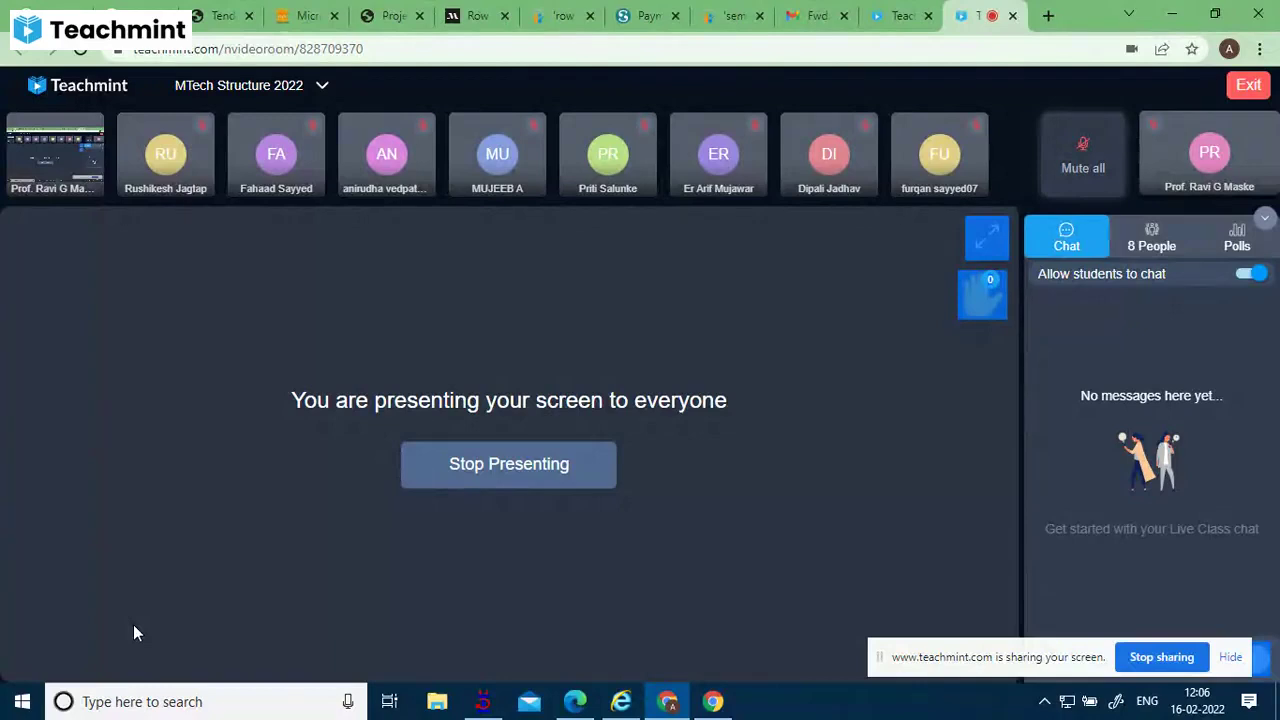
{"action": "mouse_move", "coordinate": [1000, 688]}
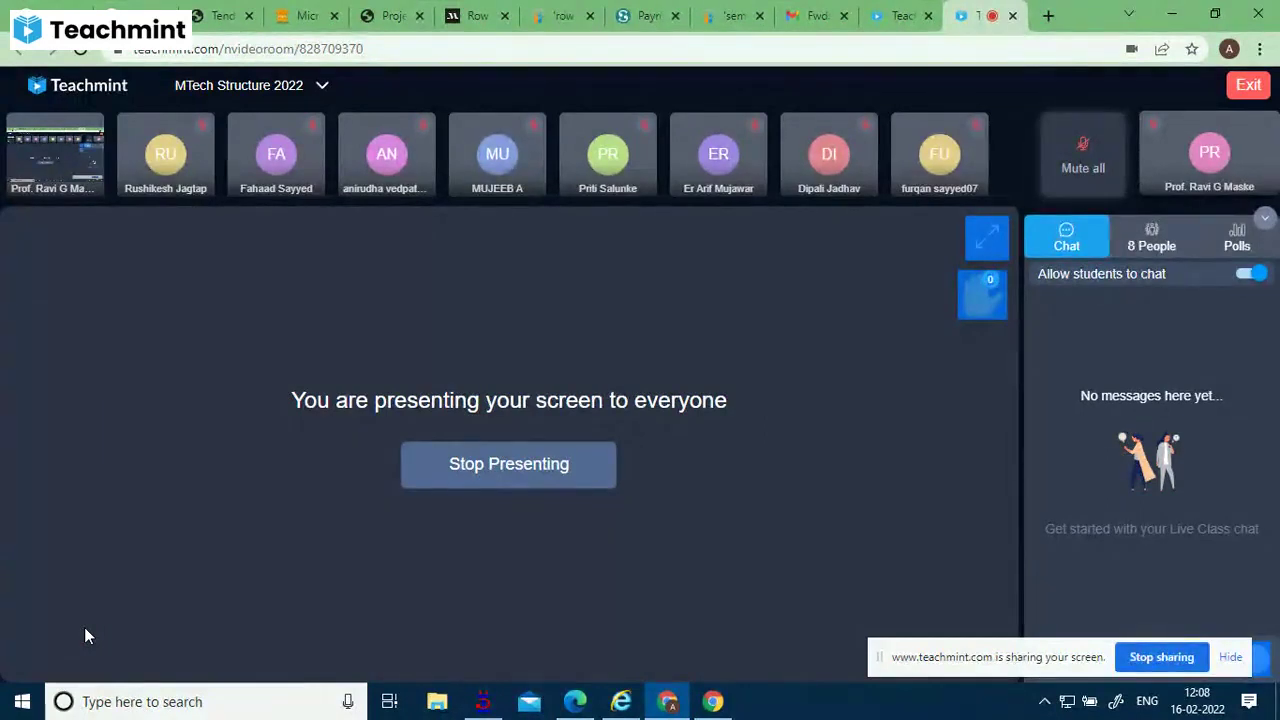
{"action": "mouse_move", "coordinate": [70, 600]}
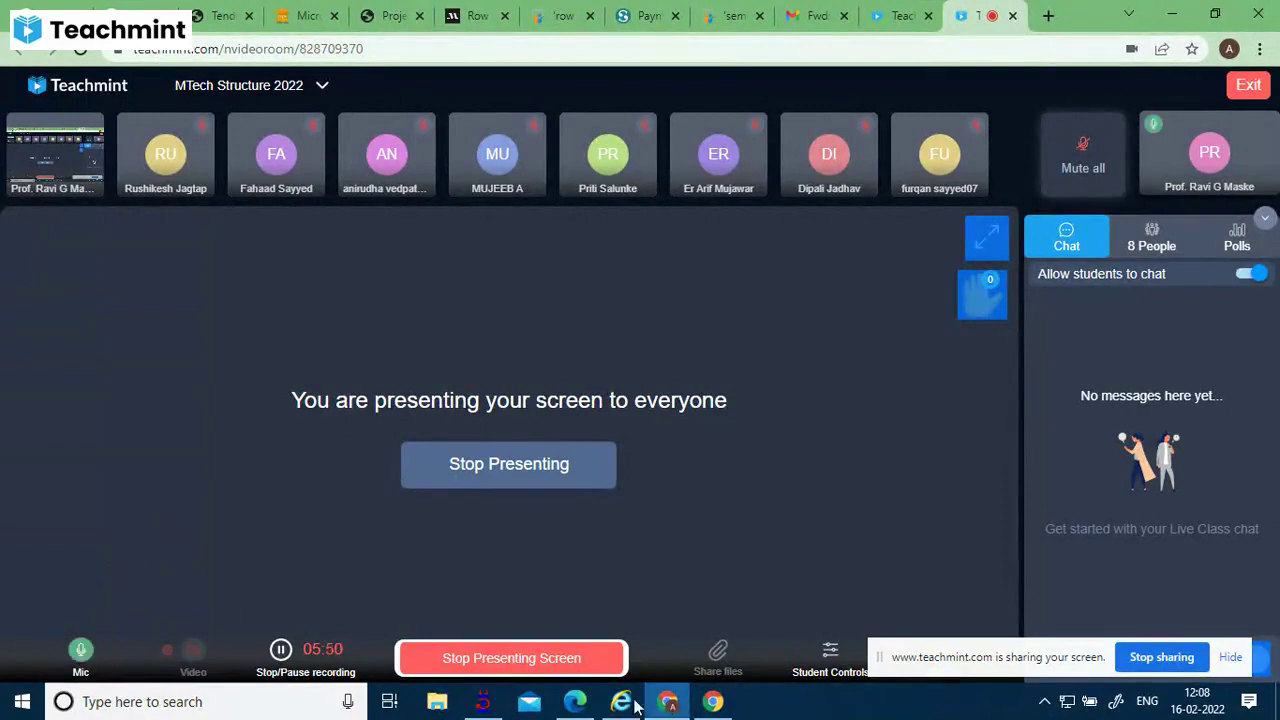
{"action": "left_click", "coordinate": [484, 706]}
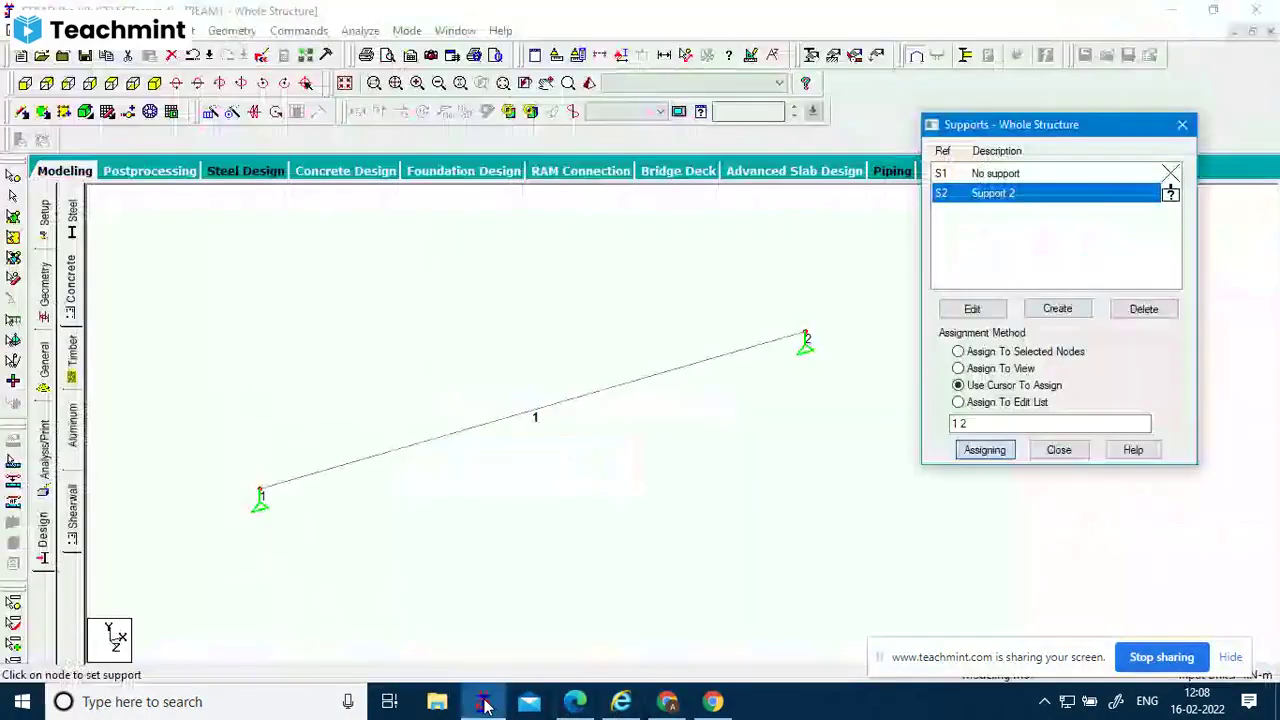
Close the Supports window and open the Load & Definition window through the Primary Load command, dismissing its new load case form.
{"action": "left_click_drag", "start_coordinate": [1040, 125], "coordinate": [1030, 262]}
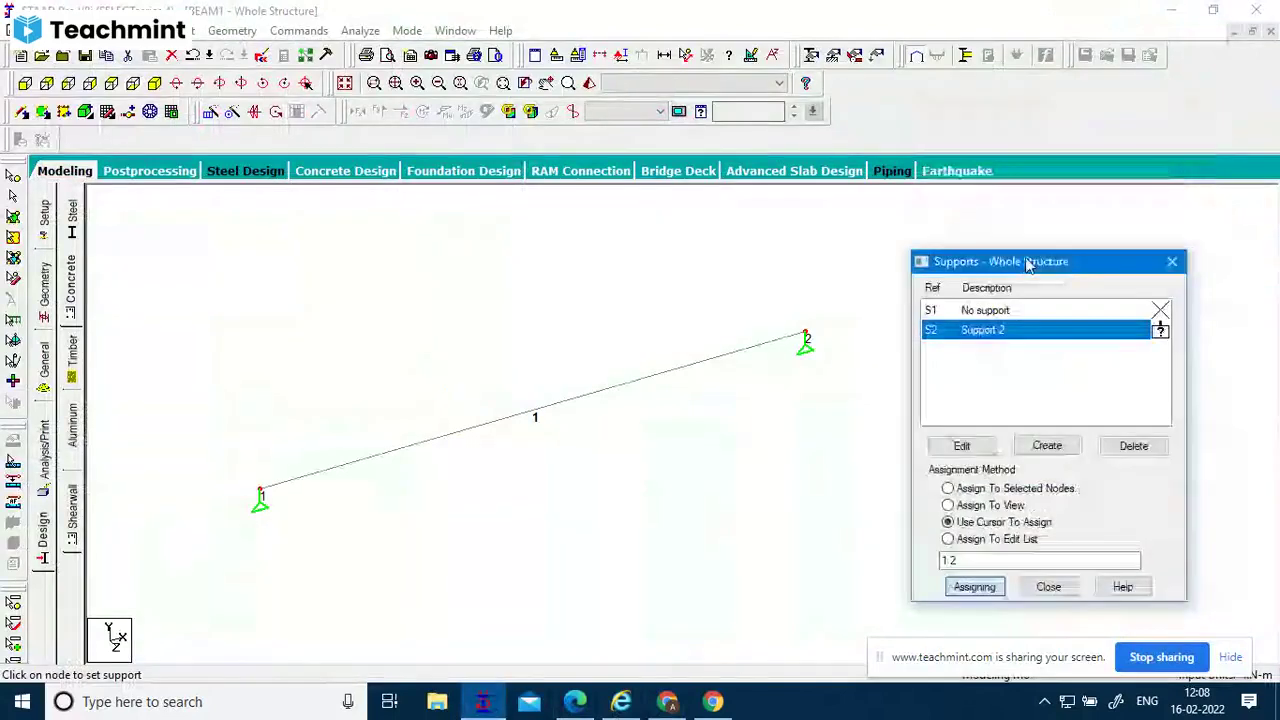
{"action": "left_click", "coordinate": [1171, 262]}
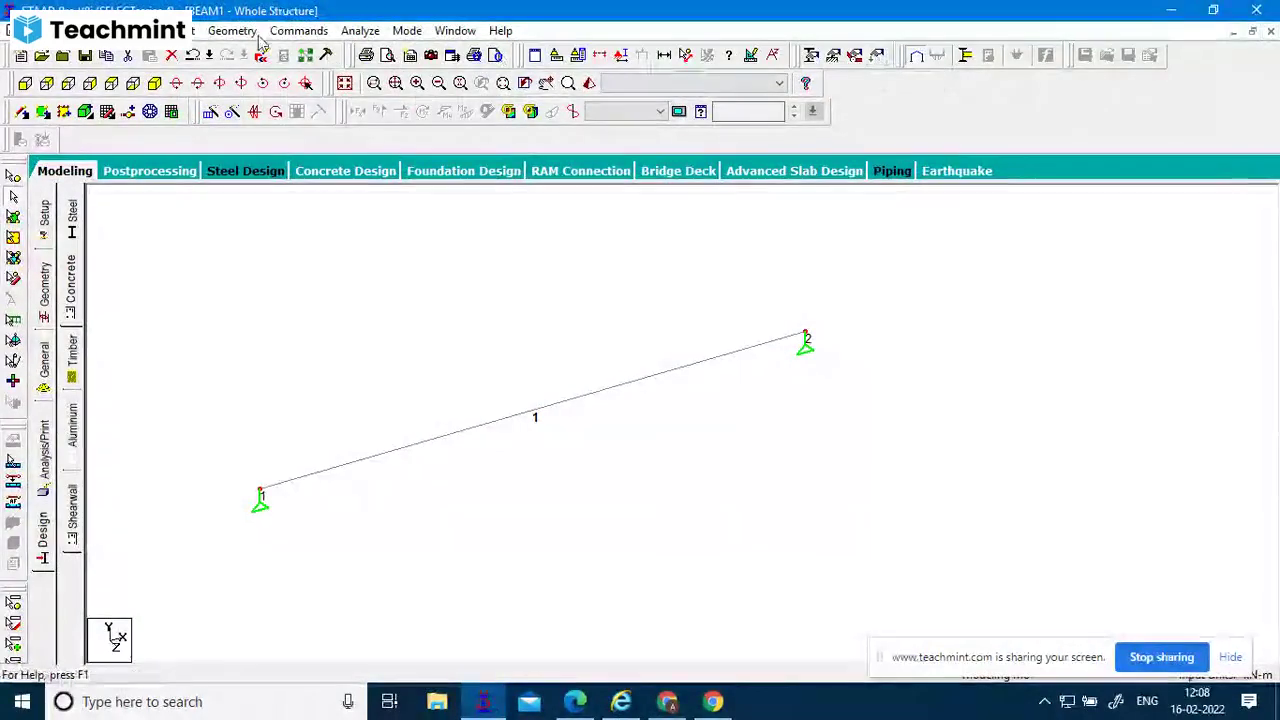
{"action": "left_click", "coordinate": [297, 32]}
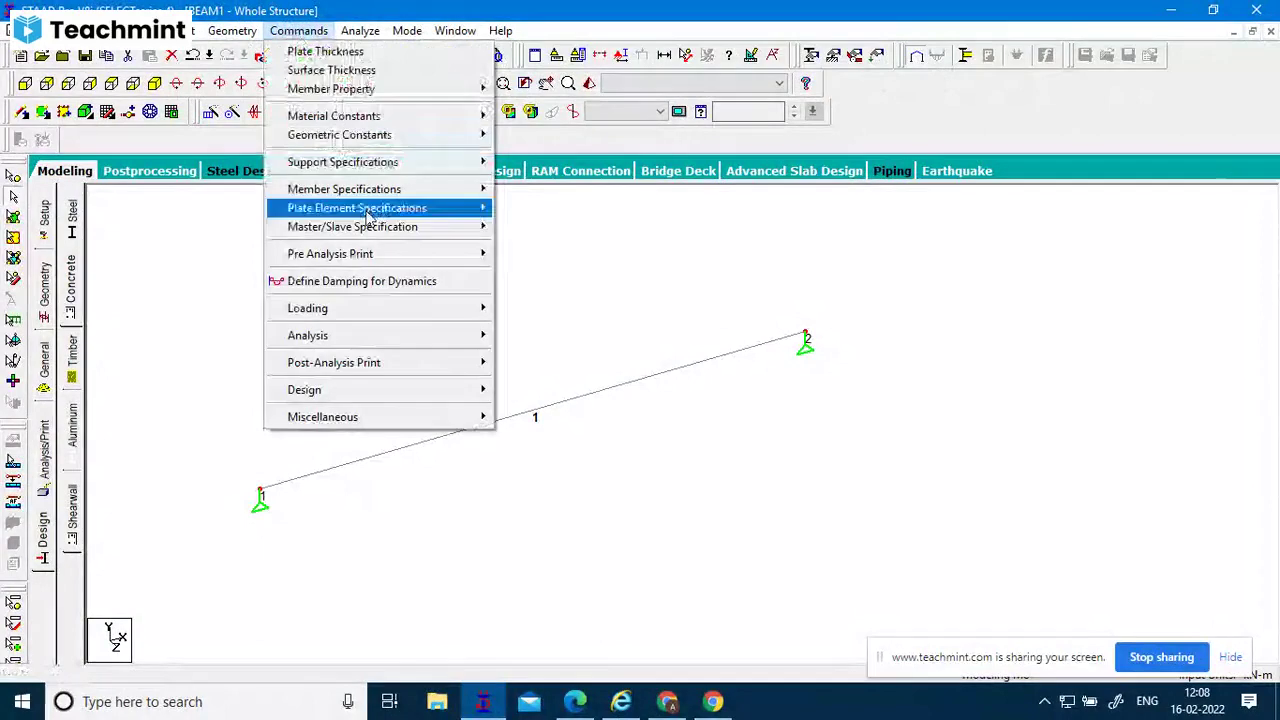
{"action": "mouse_move", "coordinate": [429, 312]}
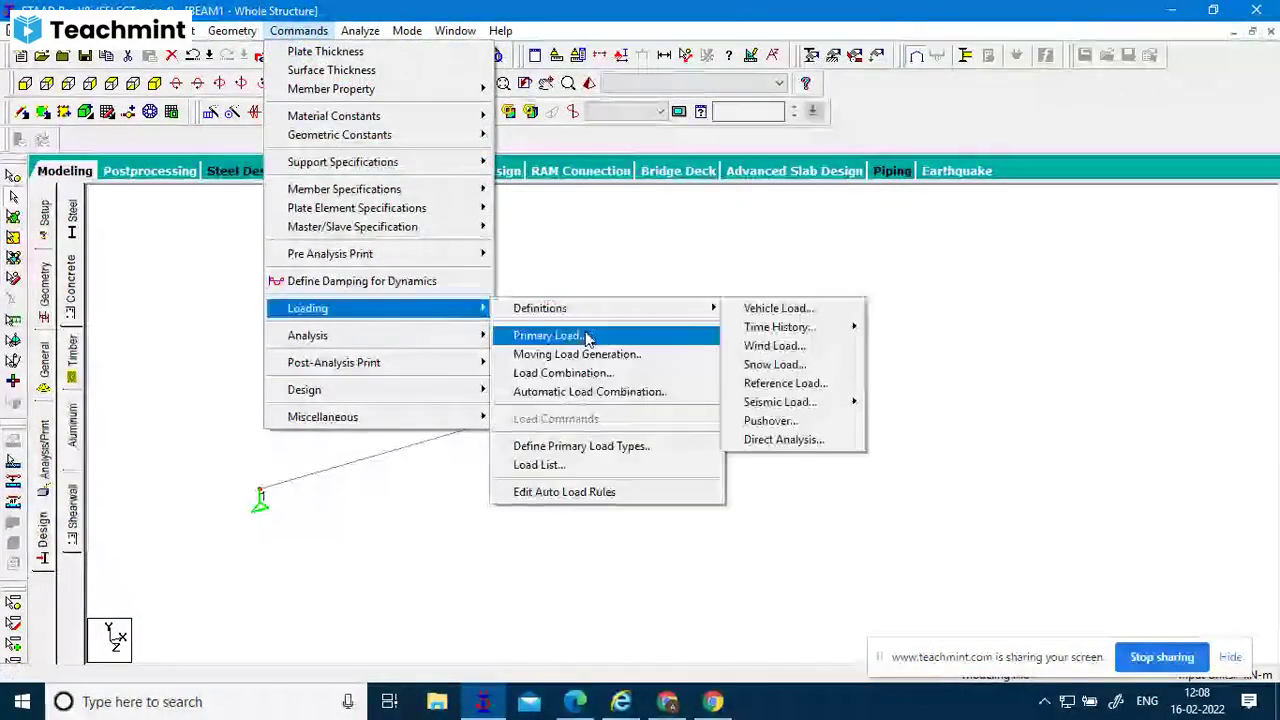
{"action": "mouse_move", "coordinate": [625, 312]}
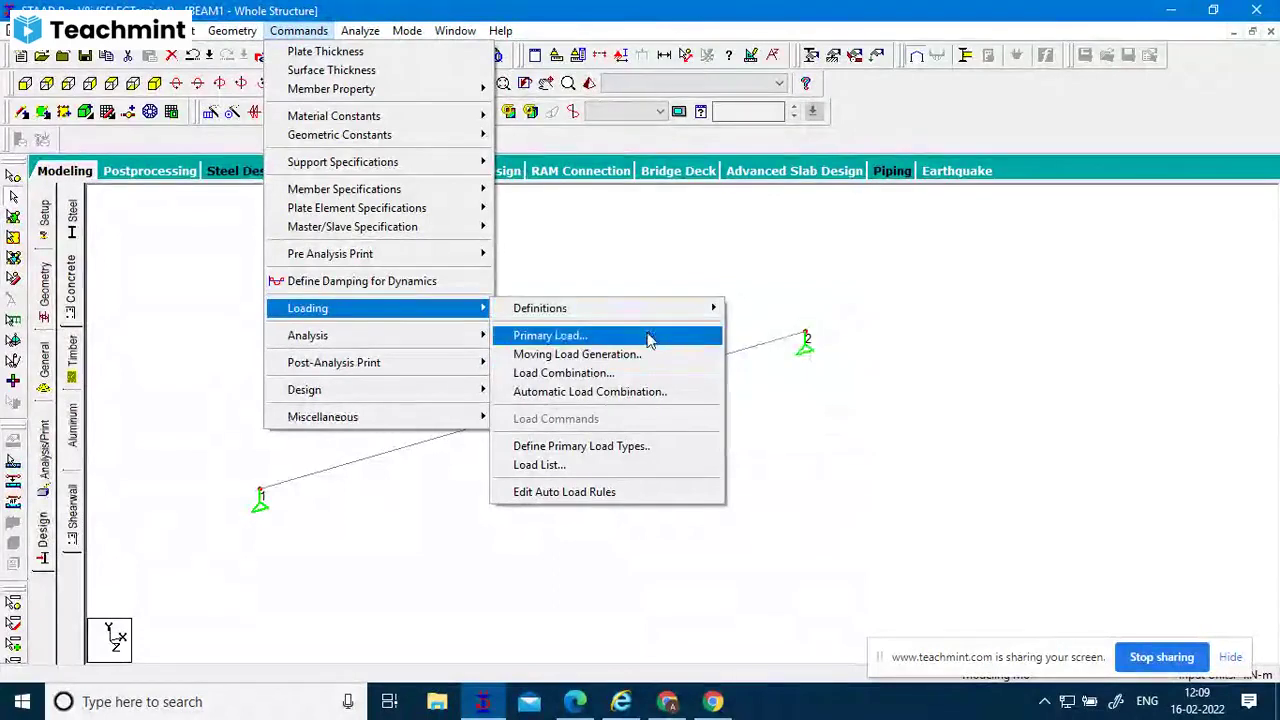
{"action": "left_click", "coordinate": [617, 339]}
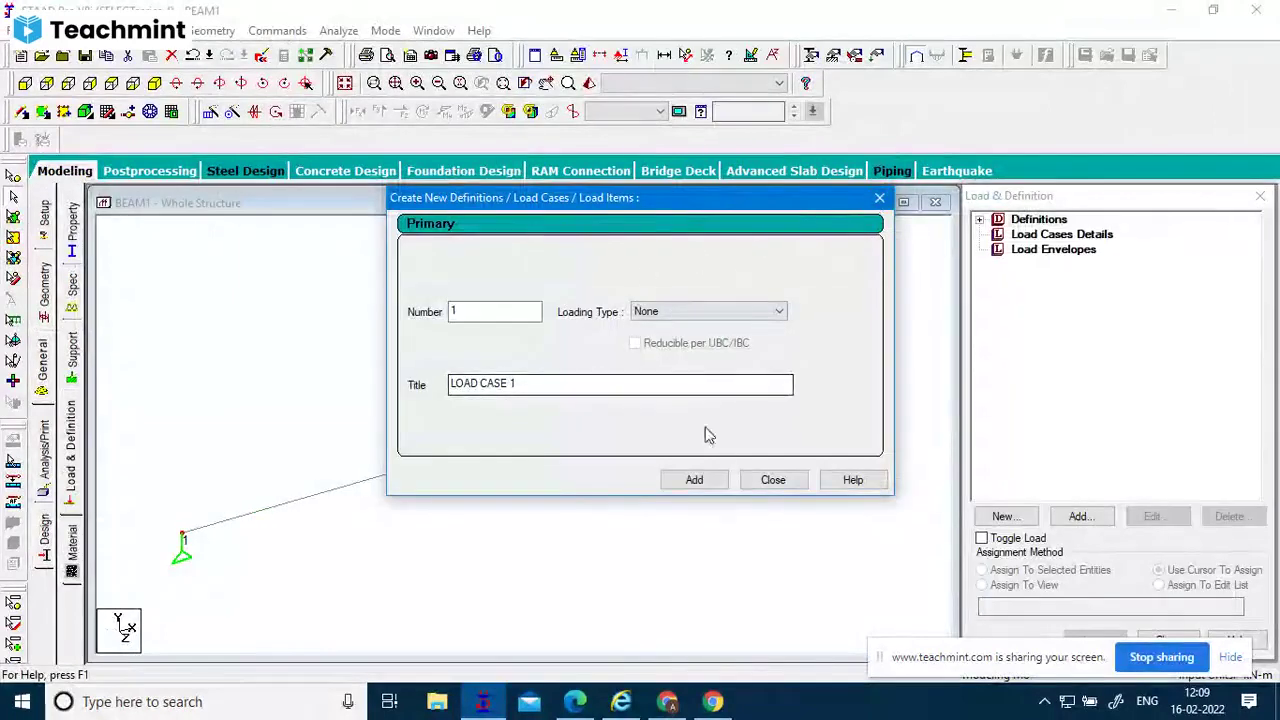
{"action": "left_click", "coordinate": [771, 481]}
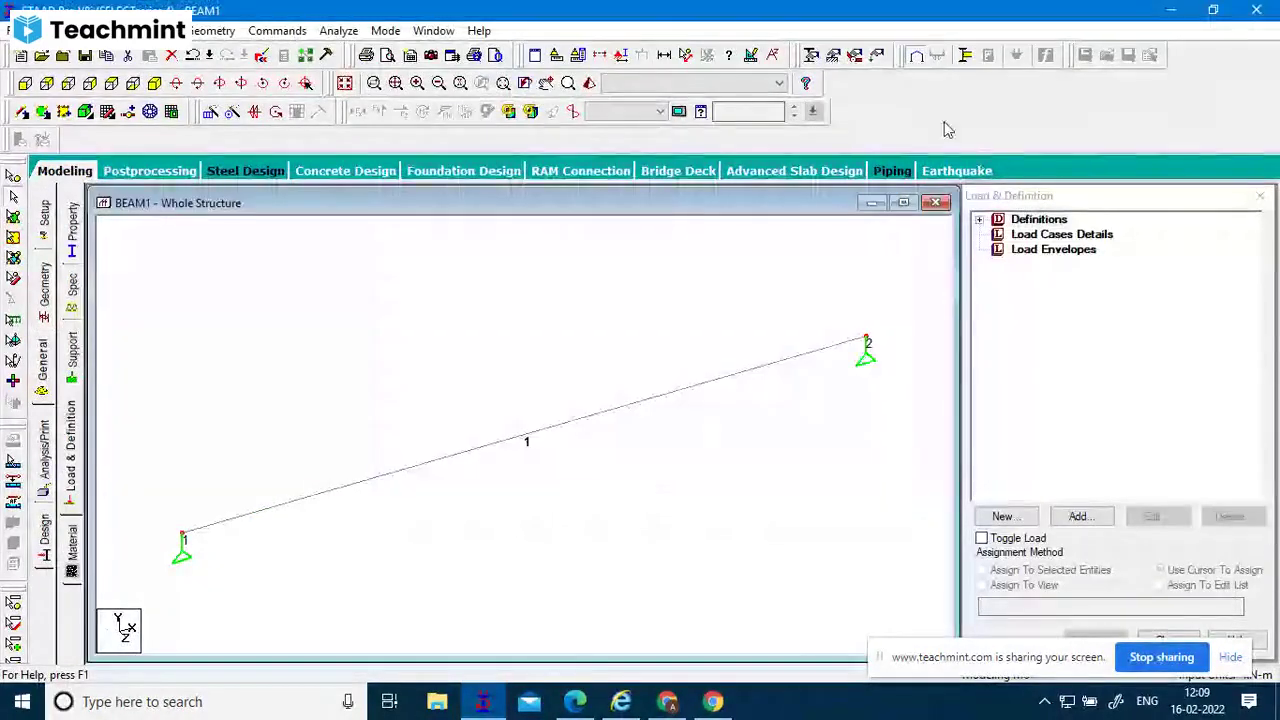
Expand the load definitions and start adding a new primary load case under Load Cases Details.
{"action": "left_click", "coordinate": [876, 56]}
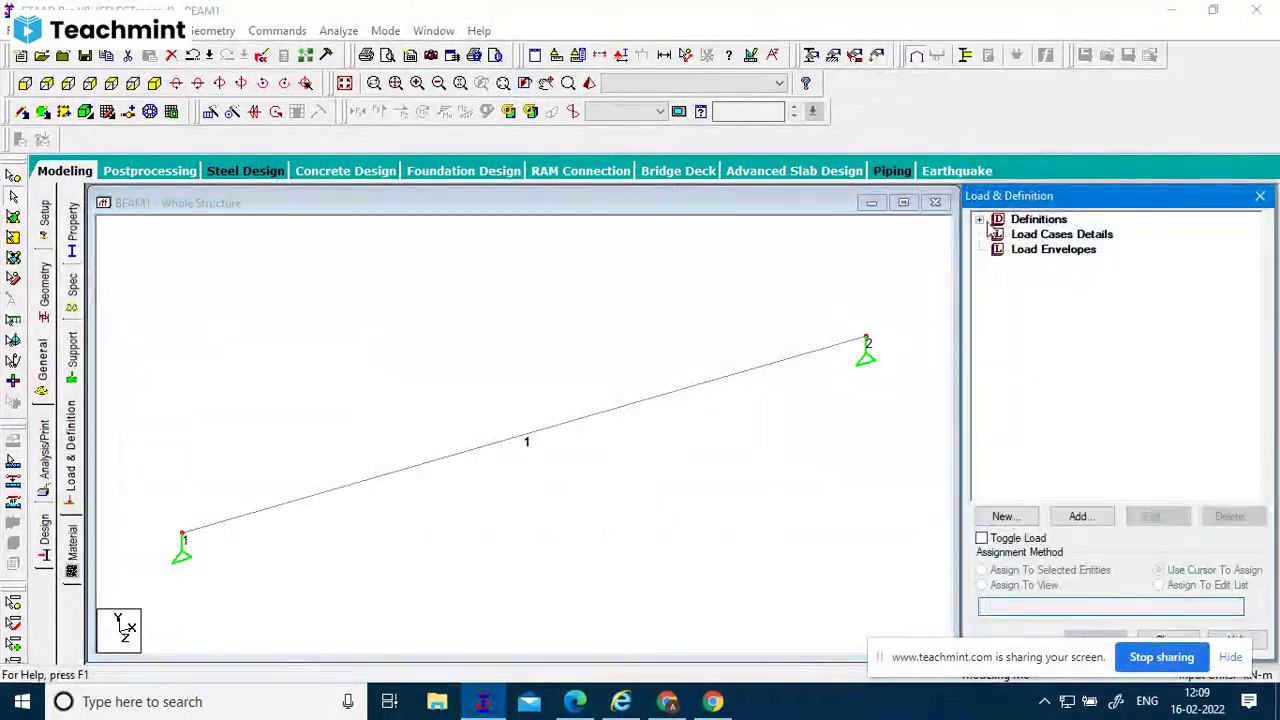
{"action": "double_click", "coordinate": [1035, 219]}
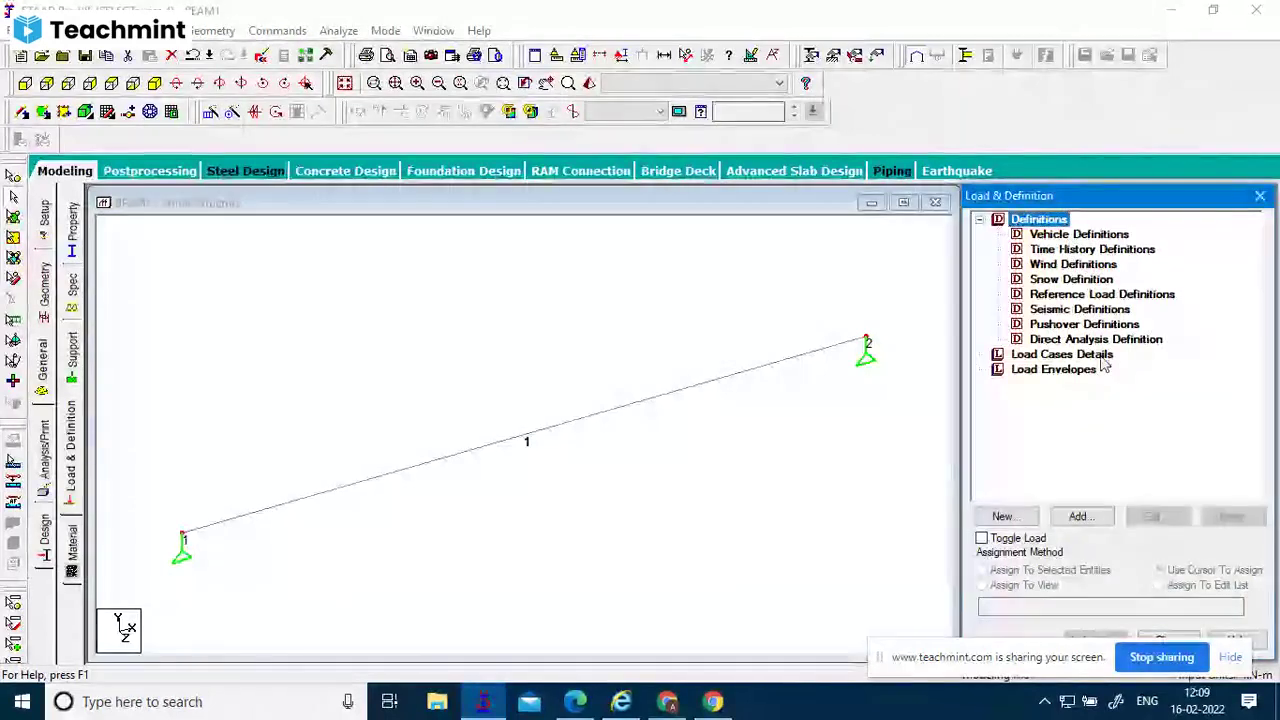
{"action": "left_click", "coordinate": [1140, 359]}
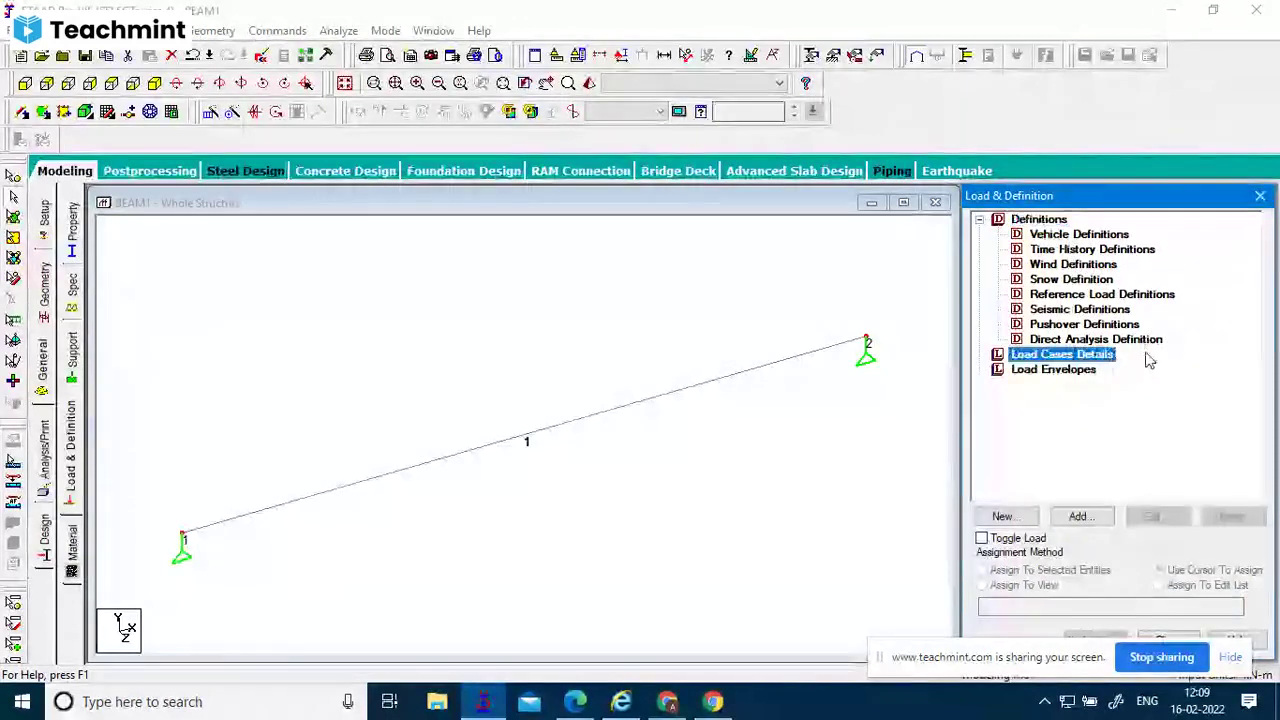
{"action": "left_click", "coordinate": [1080, 516]}
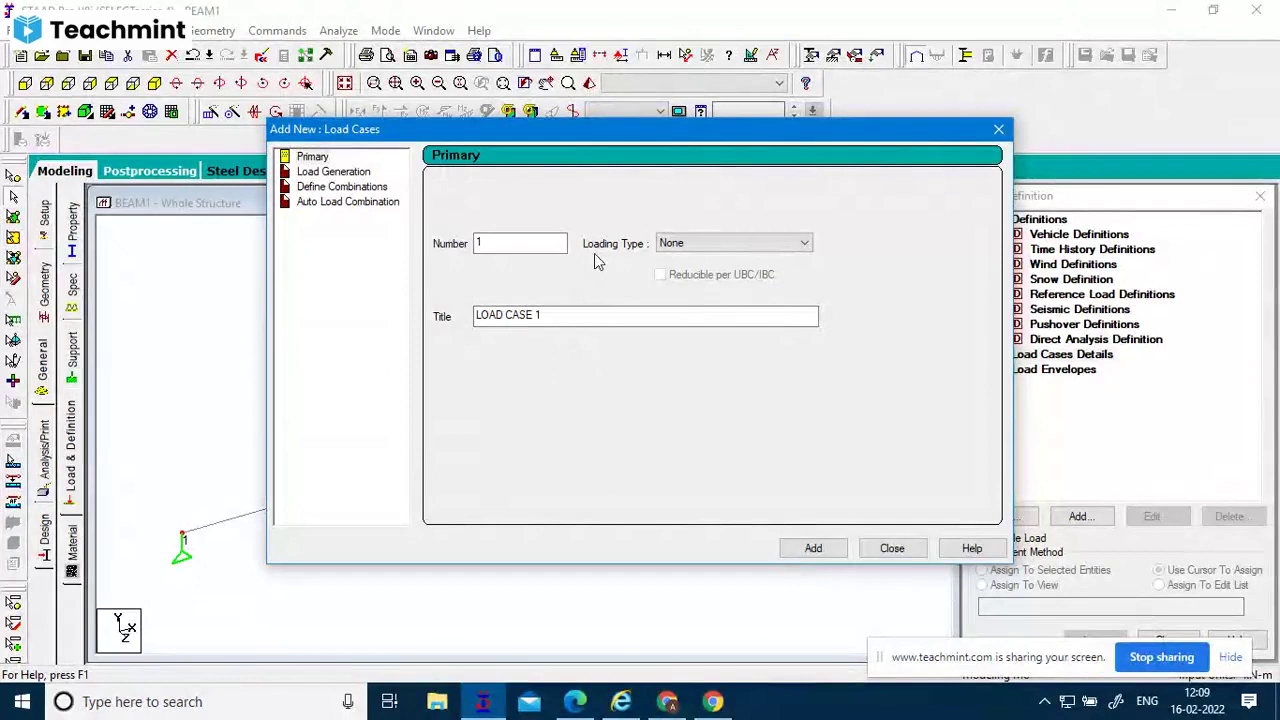
Title the new load case DL and try the Dead and Live loading types for it.
{"action": "left_click_drag", "start_coordinate": [571, 314], "coordinate": [200, 337]}
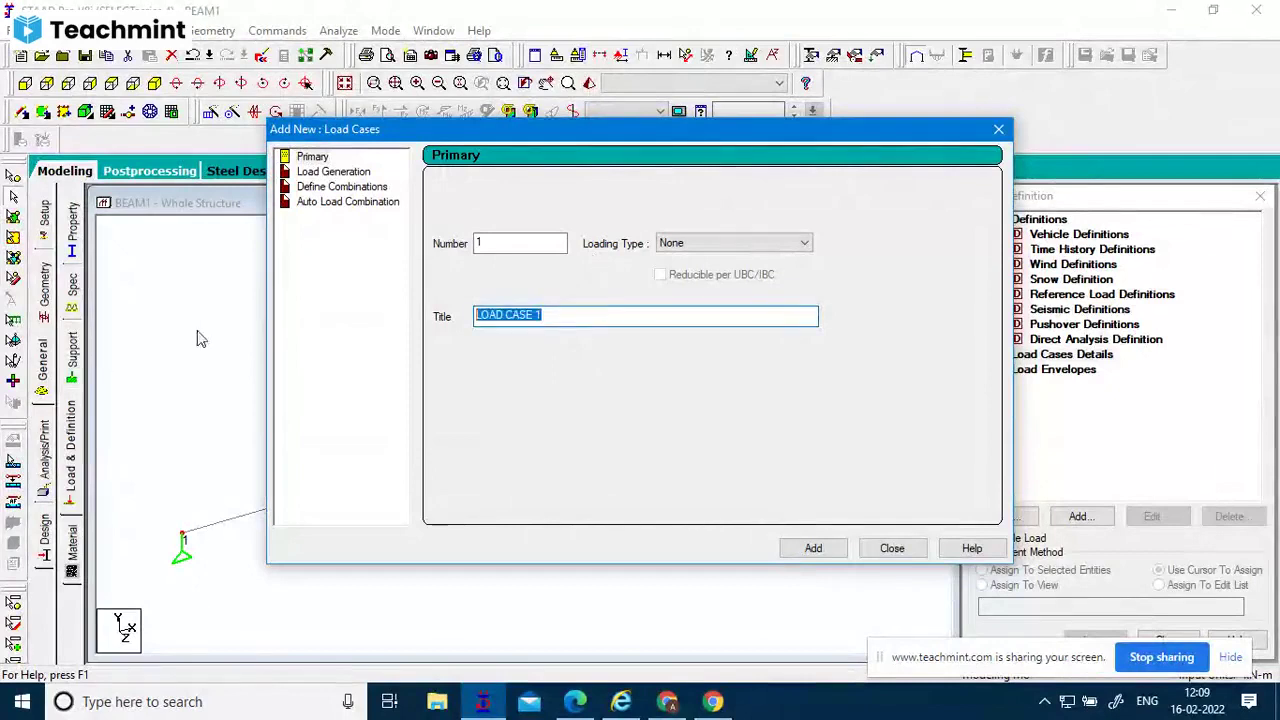
{"action": "type", "text": "DL"}
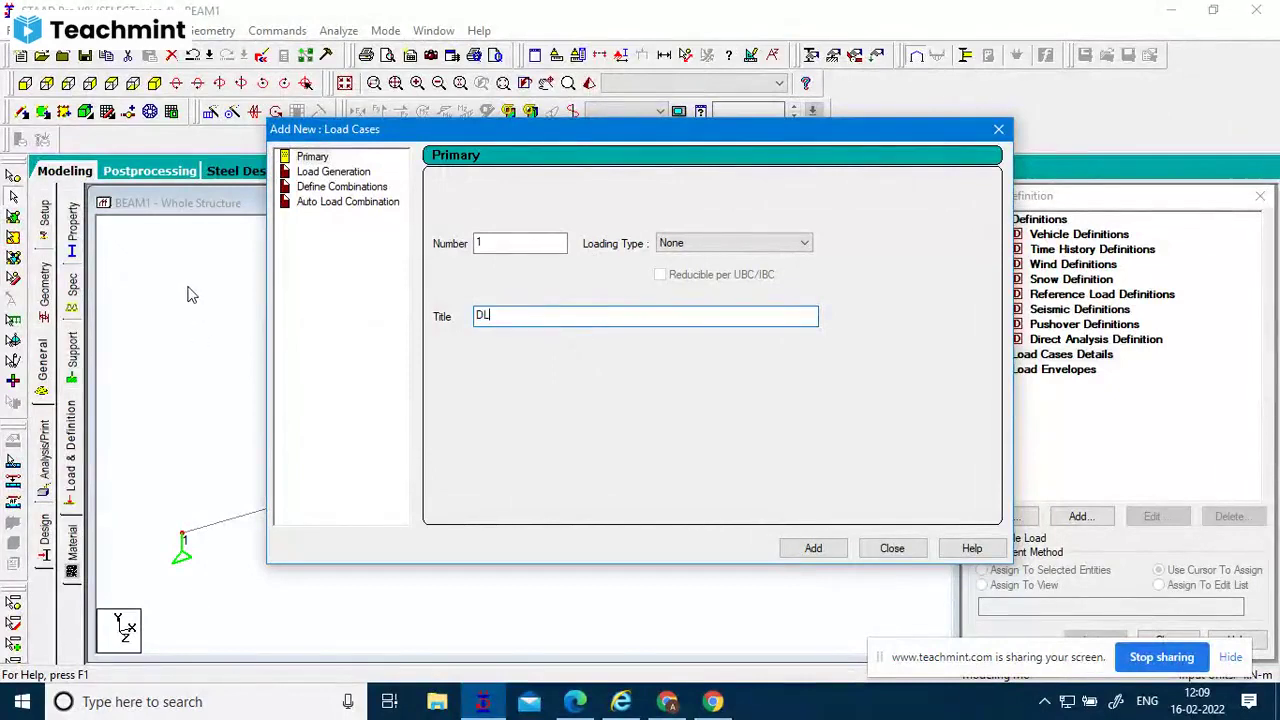
{"action": "left_click", "coordinate": [792, 245]}
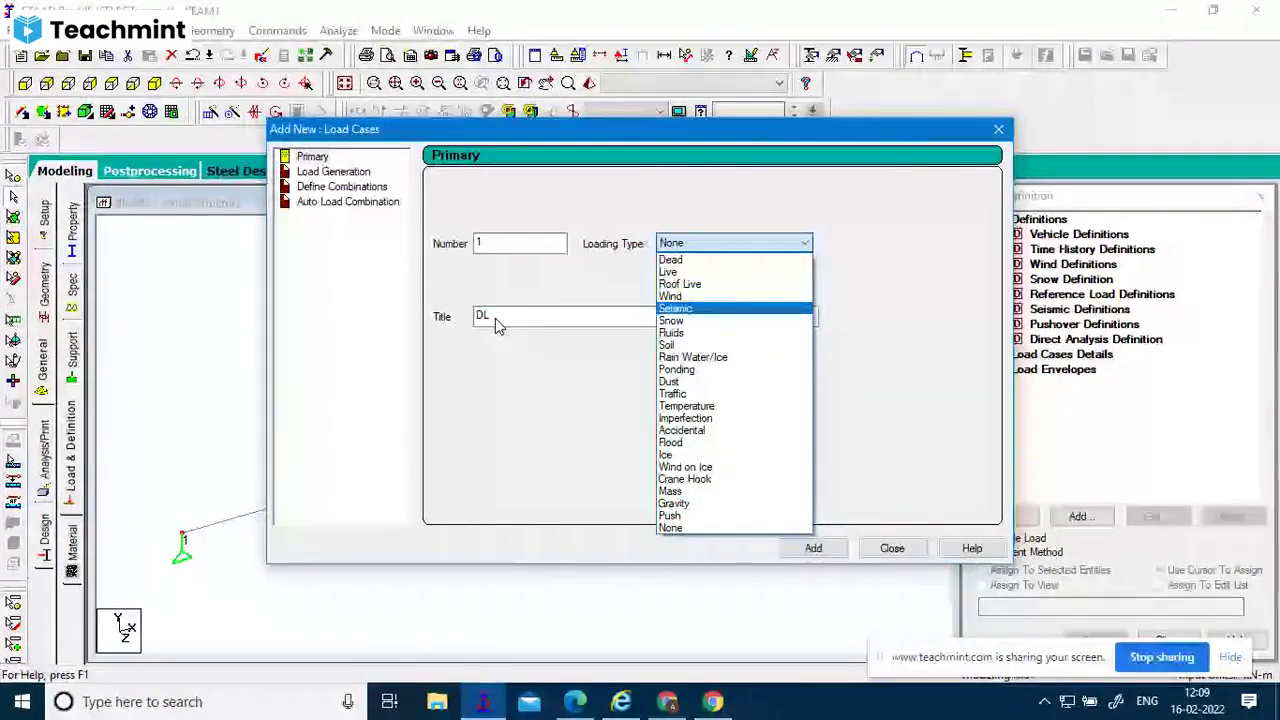
{"action": "left_click", "coordinate": [714, 260]}
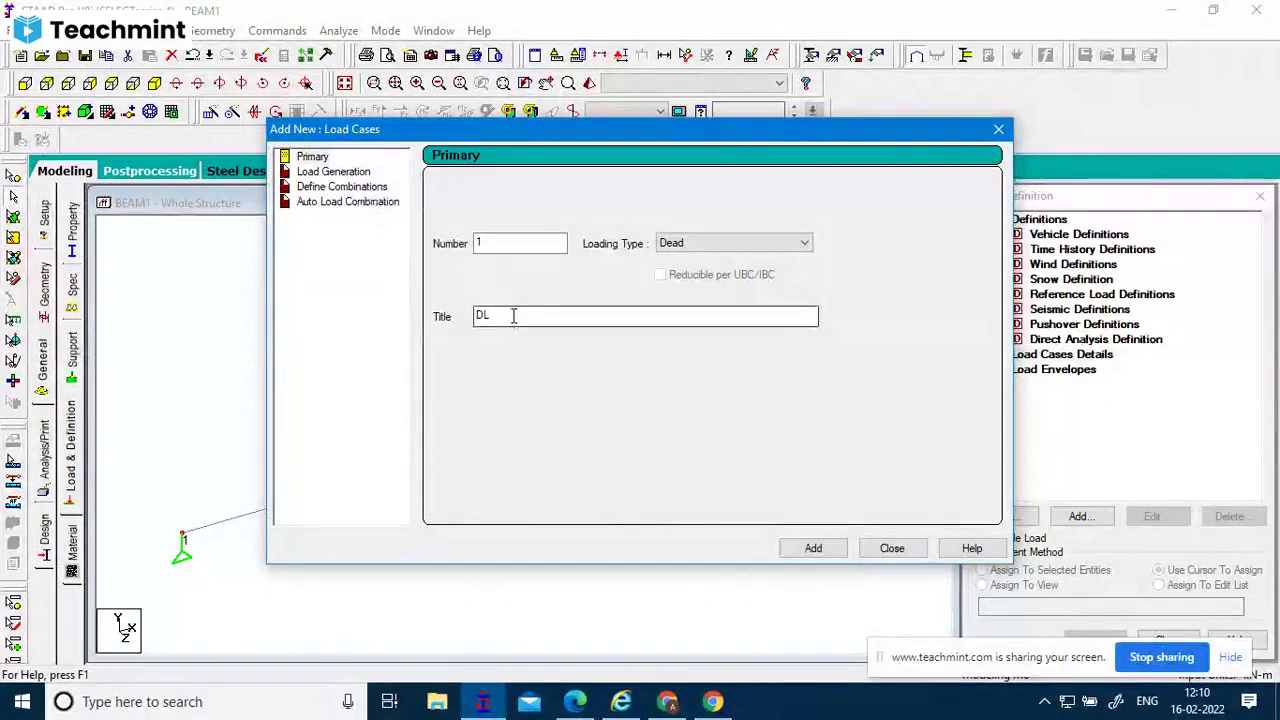
{"action": "left_click_drag", "start_coordinate": [514, 315], "coordinate": [452, 327]}
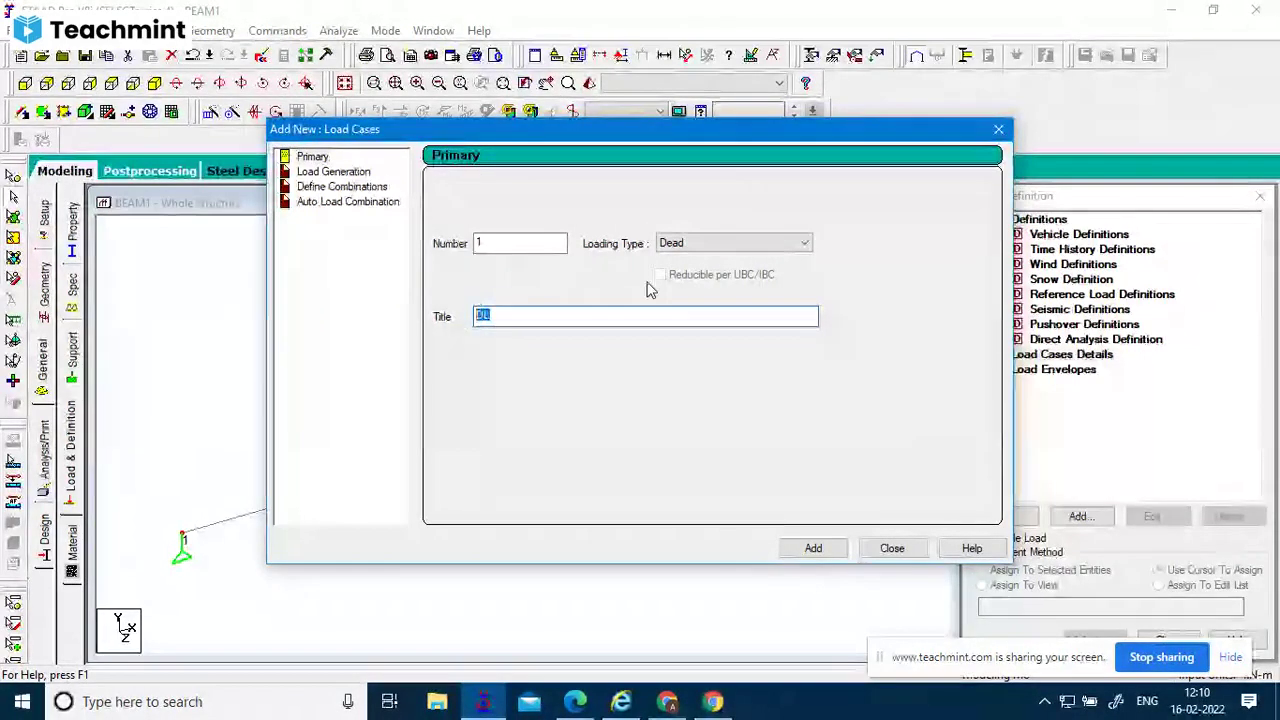
{"action": "left_click", "coordinate": [766, 246]}
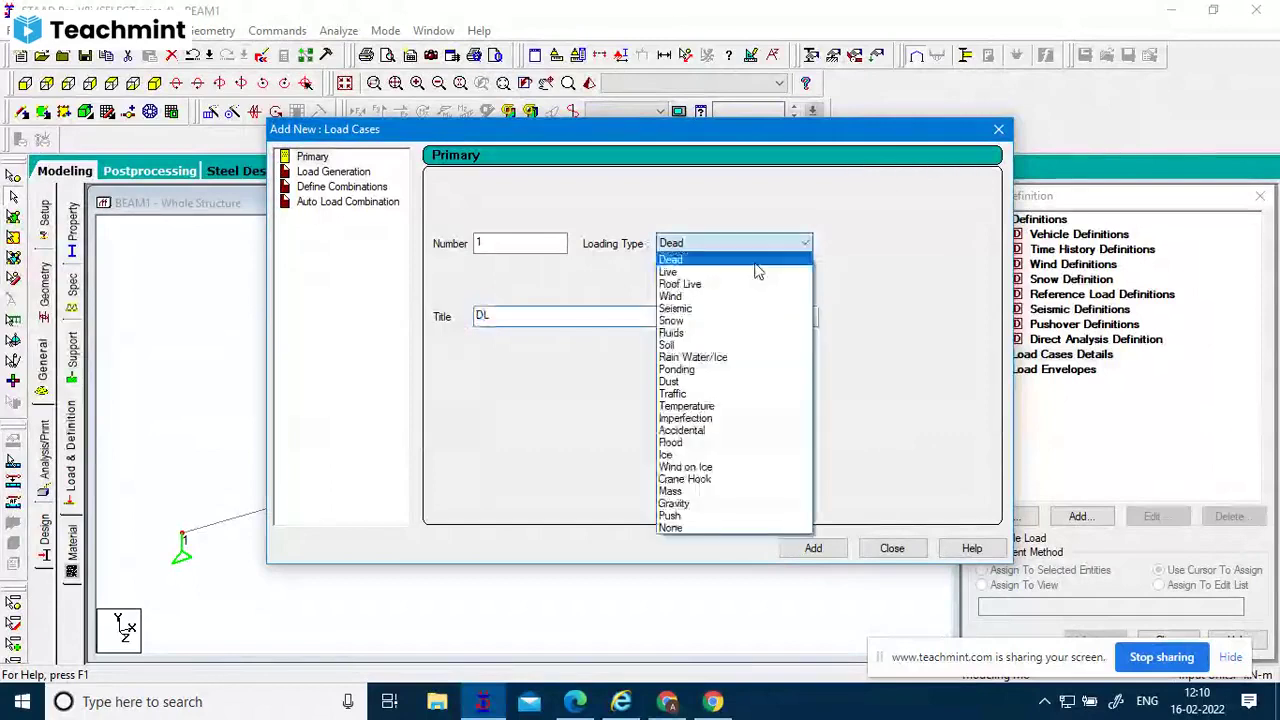
{"action": "left_click", "coordinate": [756, 271]}
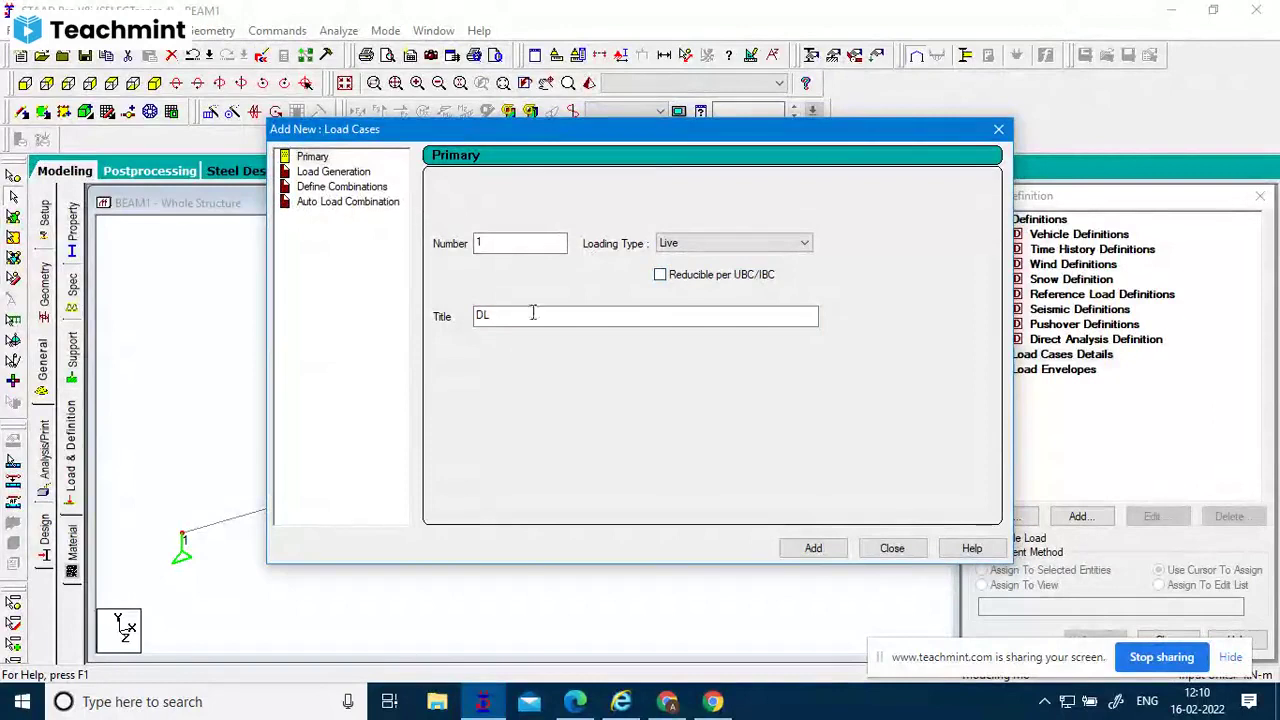
Set the loading type to None, title the load case LOAD CASE 1, and add it to the model.
{"action": "left_click", "coordinate": [683, 245]}
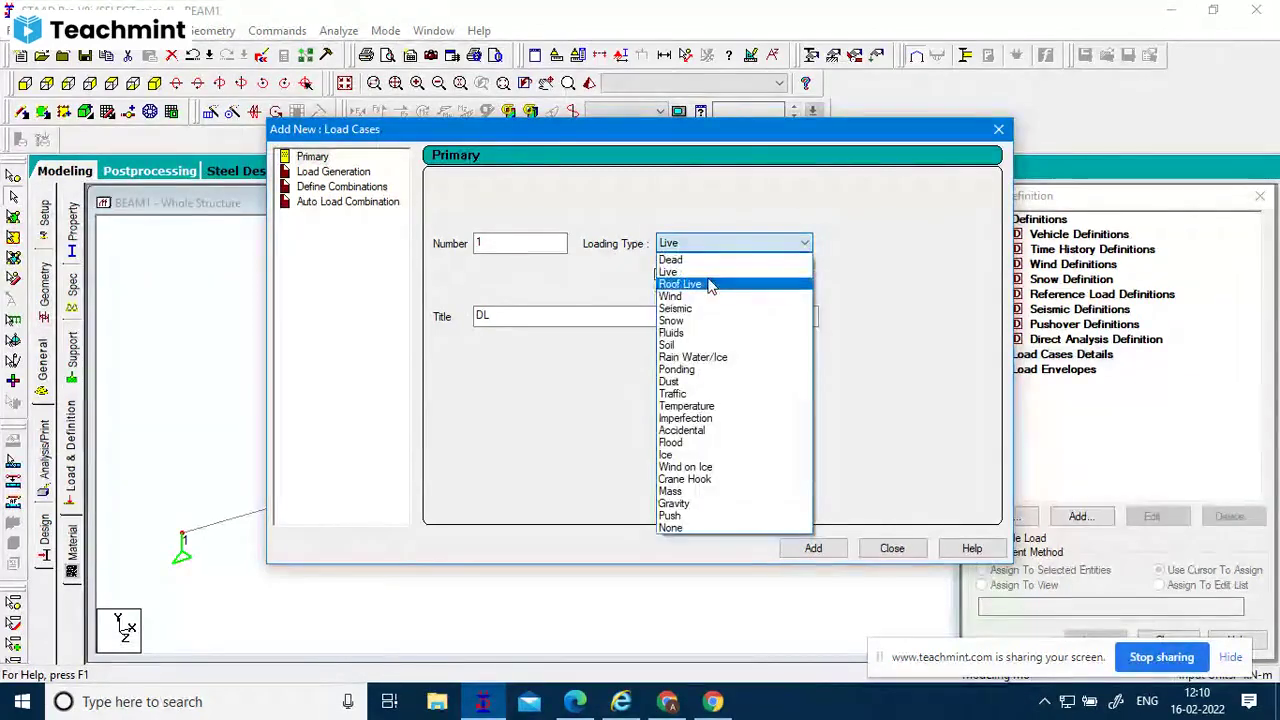
{"action": "left_click", "coordinate": [714, 527]}
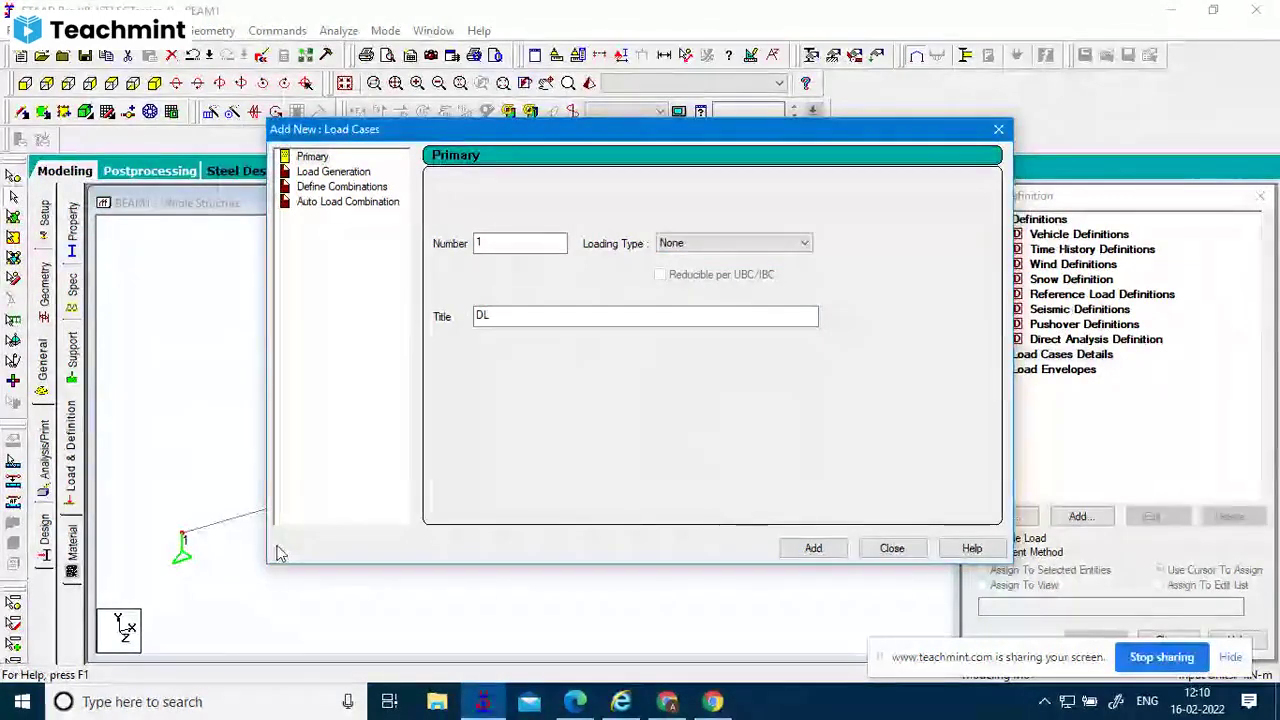
{"action": "left_click", "coordinate": [490, 316]}
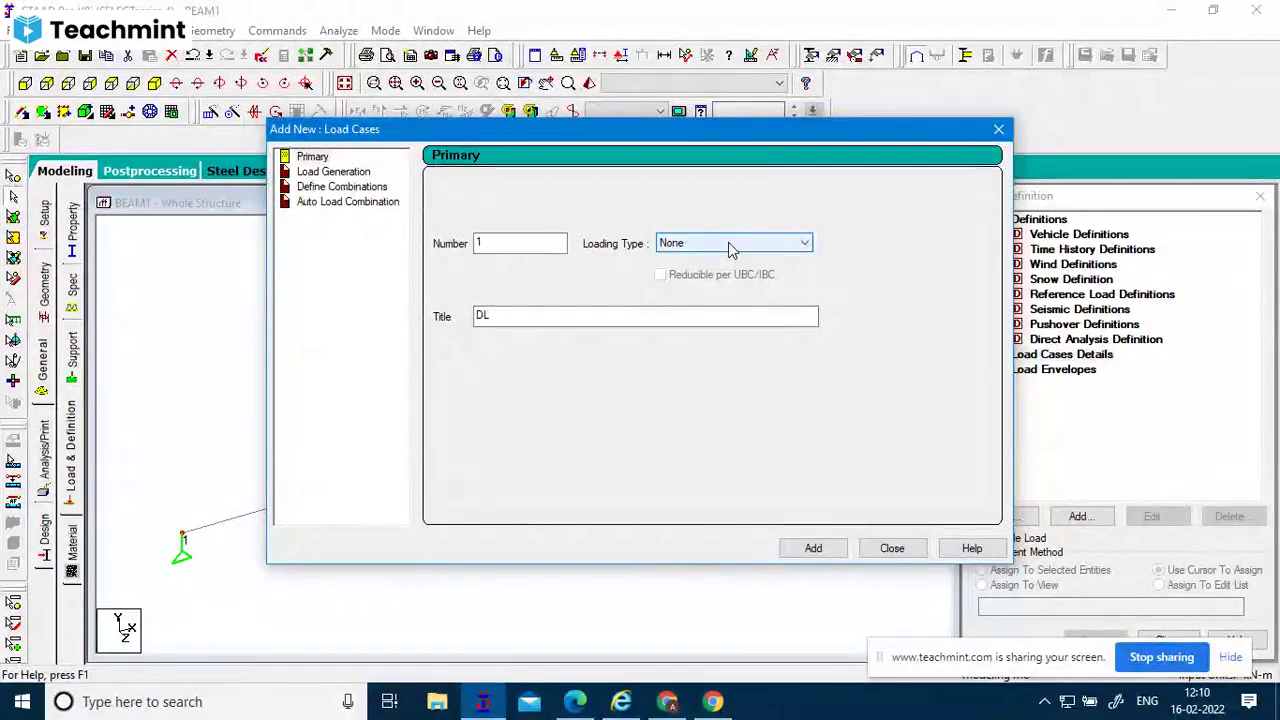
{"action": "double_click", "coordinate": [588, 314]}
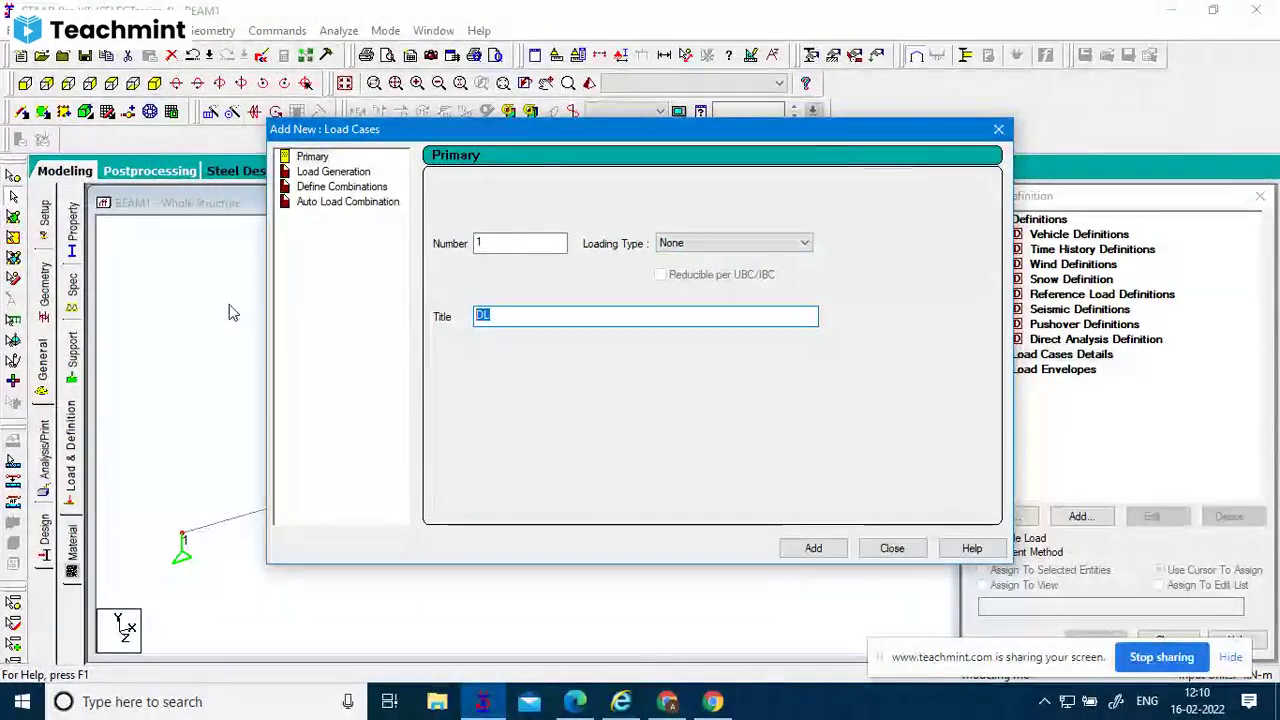
{"action": "type", "text": "LOAD"}
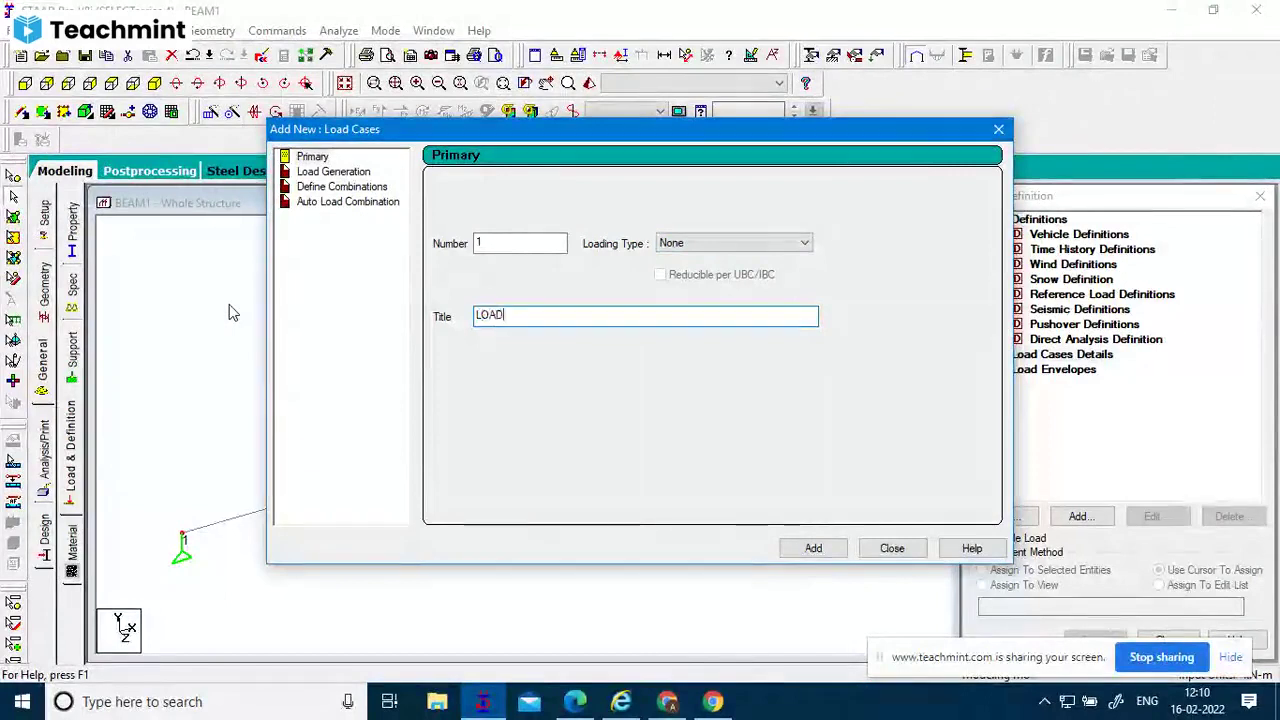
{"action": "type", "text": " CASE "}
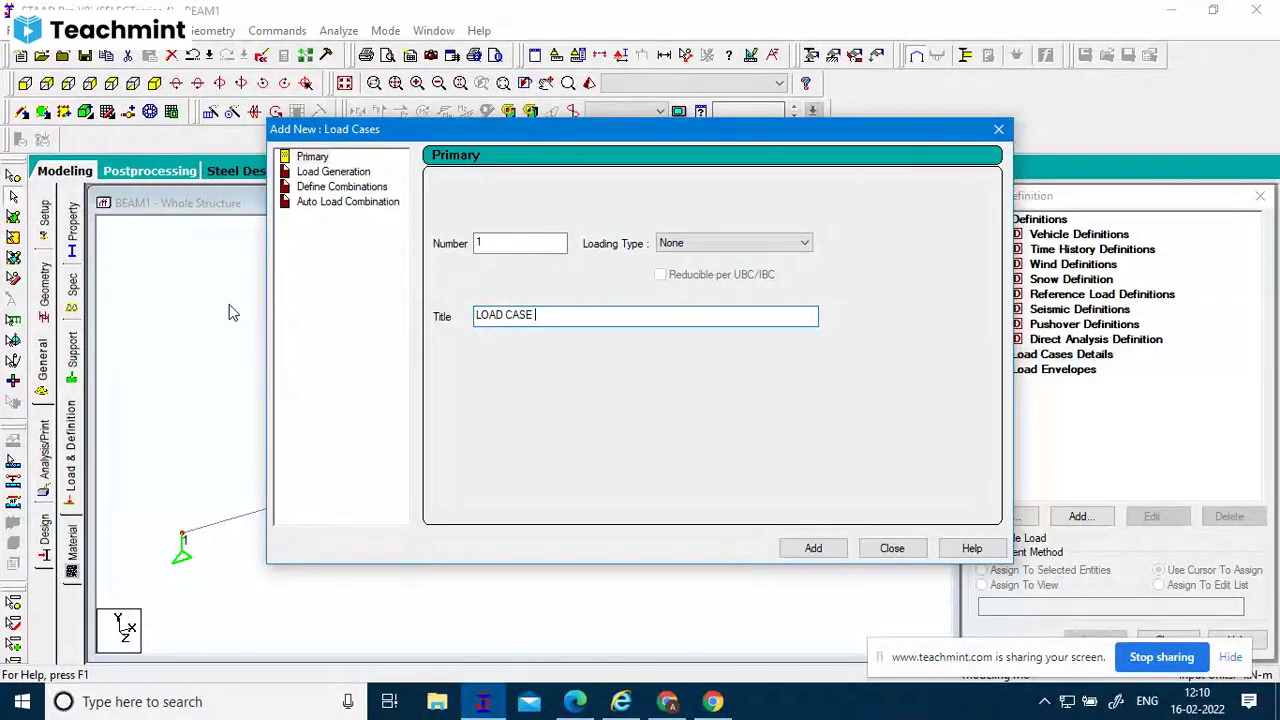
{"action": "type", "text": "1"}
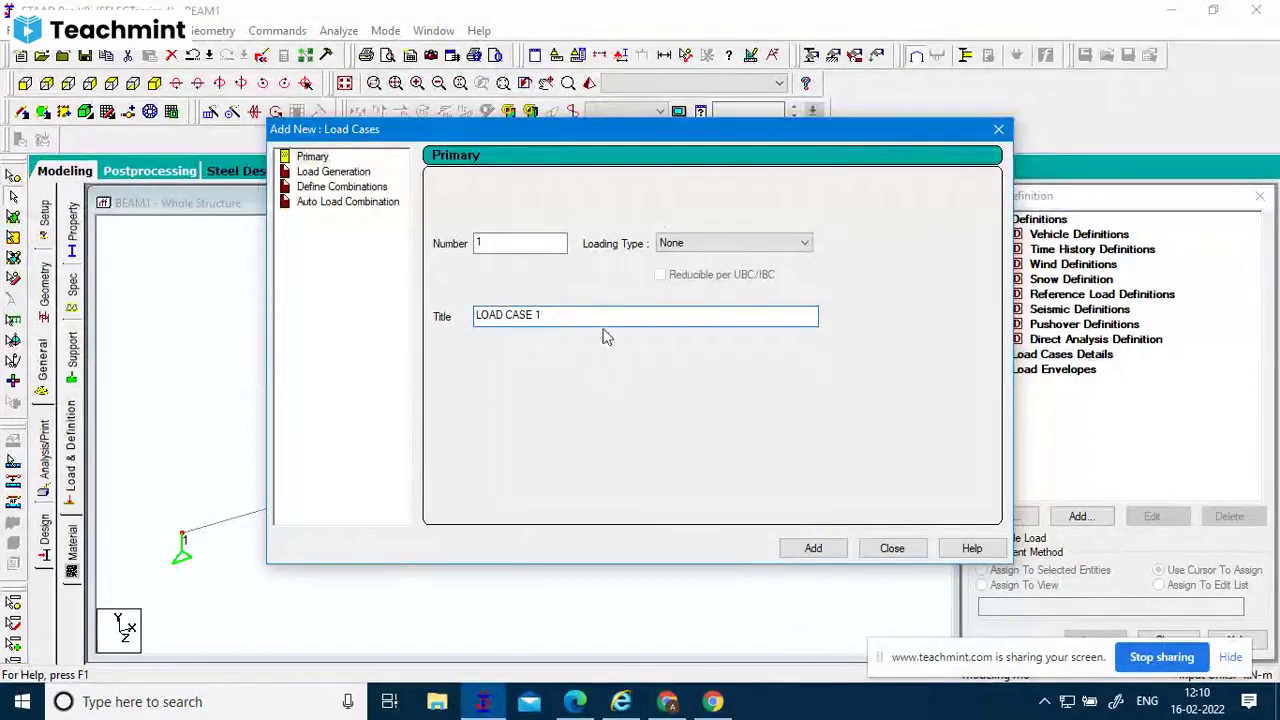
{"action": "left_click", "coordinate": [831, 553]}
{"action": "left_click", "coordinate": [892, 550]}
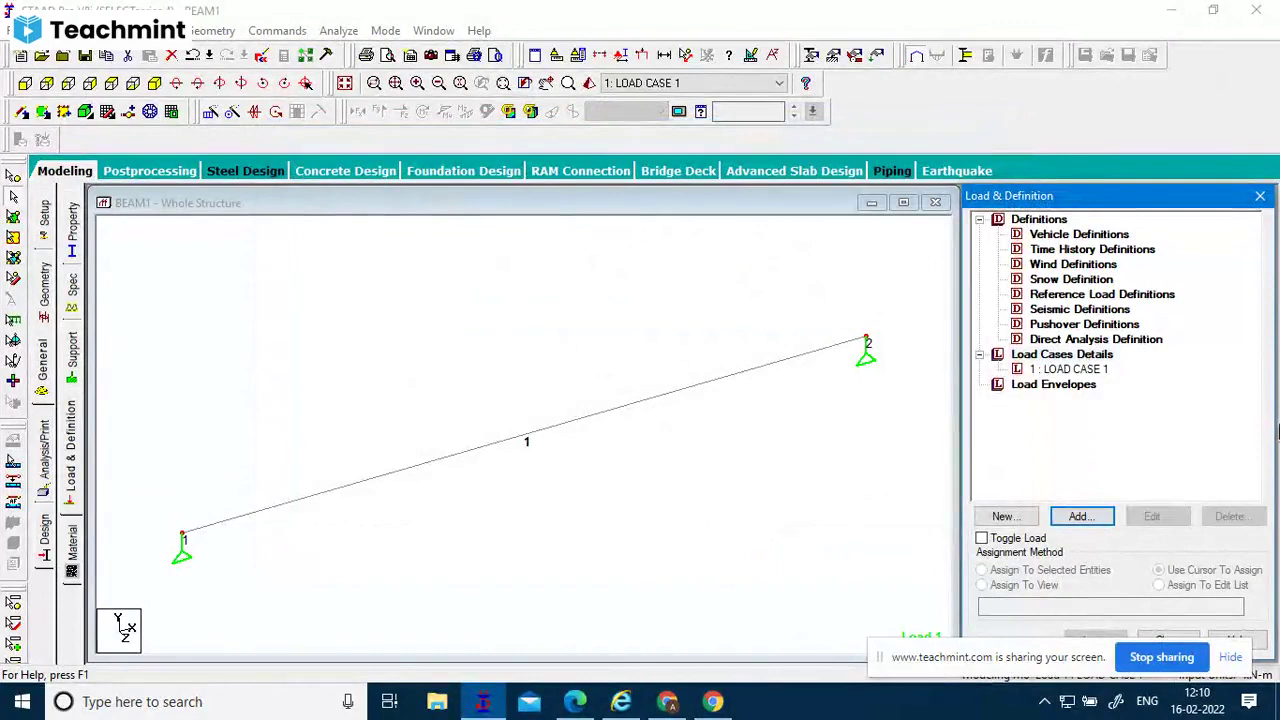
Select LOAD CASE 1 and open the form for adding load items to it, showing the Selfweight Load settings.
{"action": "left_click", "coordinate": [1100, 371]}
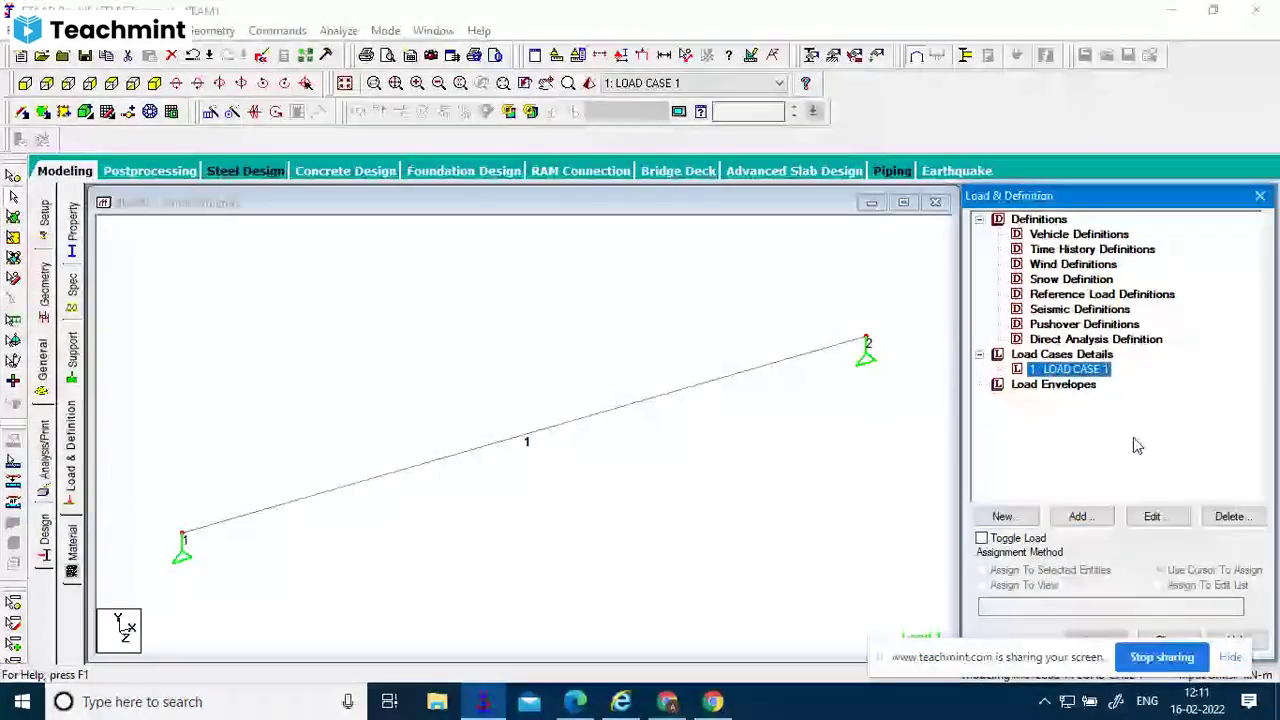
{"action": "left_click", "coordinate": [1065, 522]}
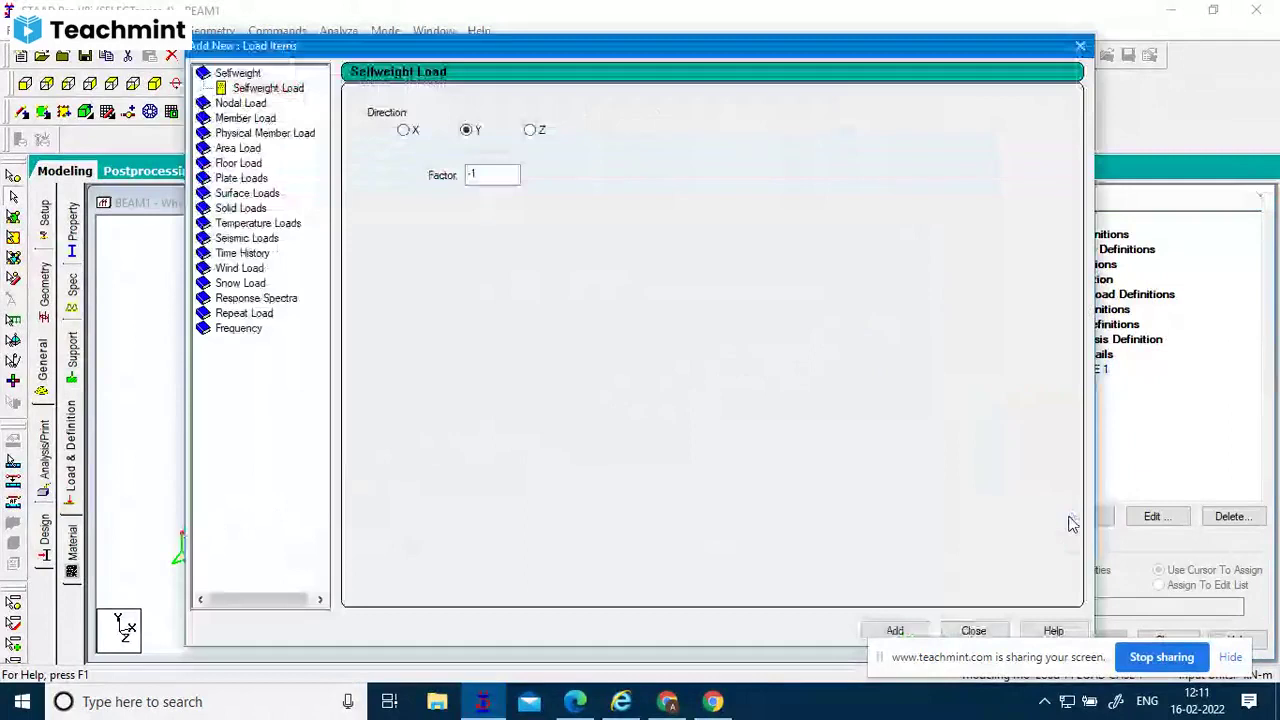
{"action": "left_click_drag", "start_coordinate": [895, 52], "coordinate": [755, 62]}
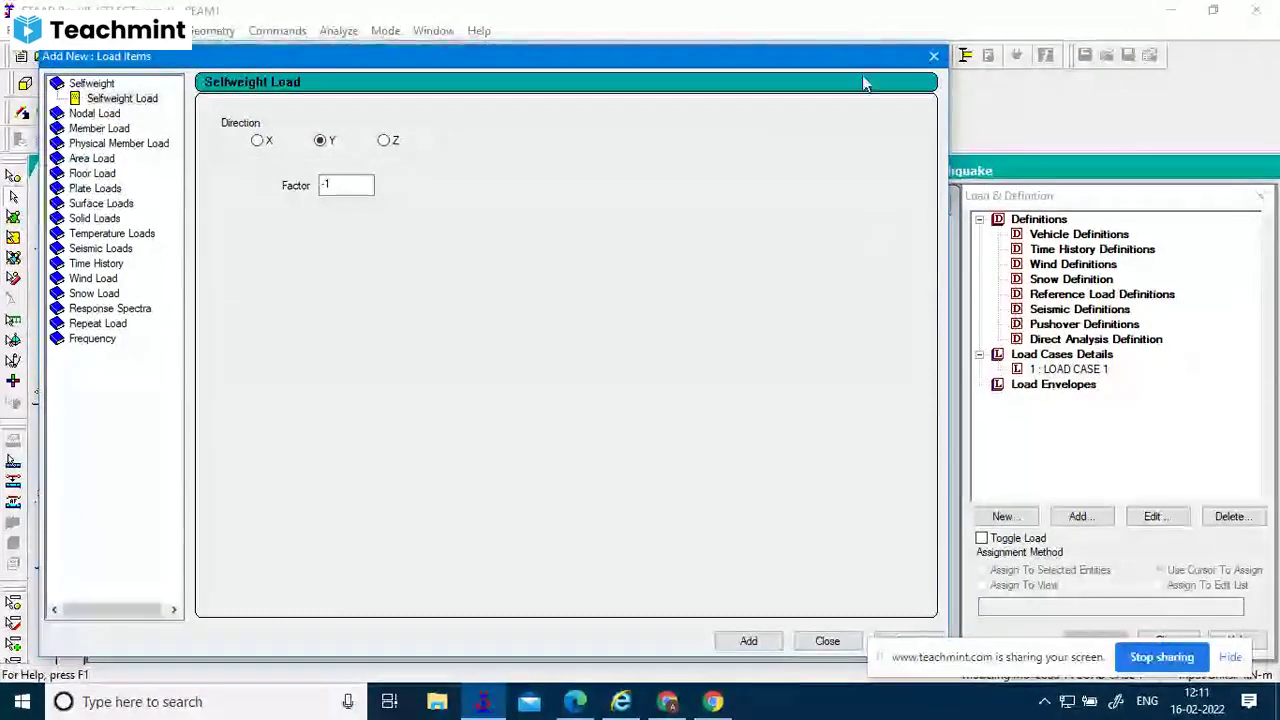
{"action": "left_click_drag", "start_coordinate": [849, 56], "coordinate": [986, 564]}
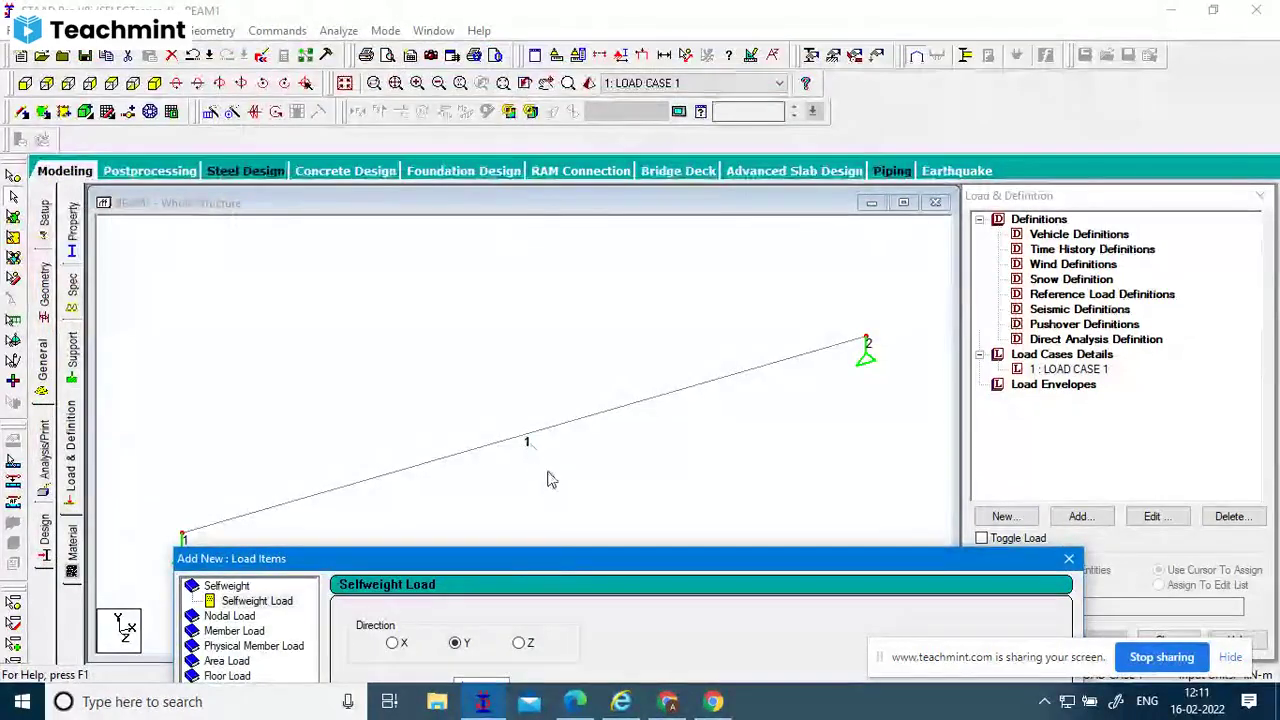
{"action": "left_click_drag", "start_coordinate": [557, 557], "coordinate": [505, 174]}
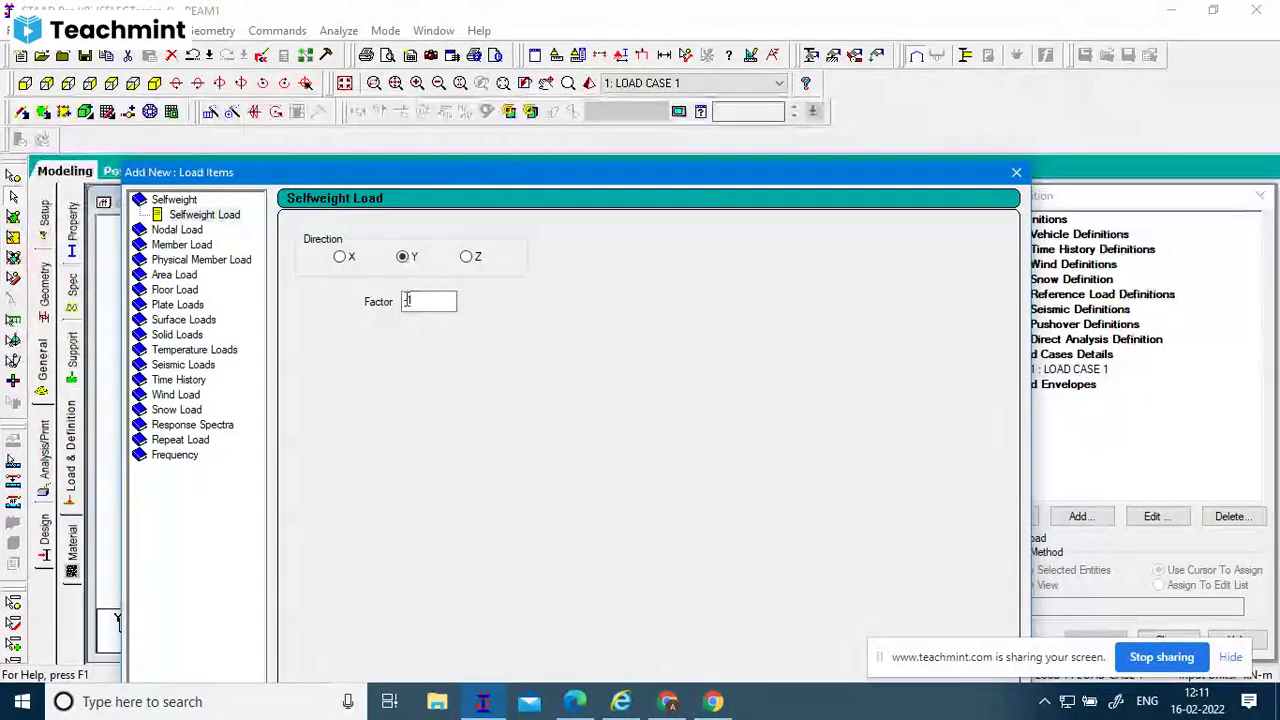
{"action": "left_click_drag", "start_coordinate": [552, 172], "coordinate": [489, 8]}
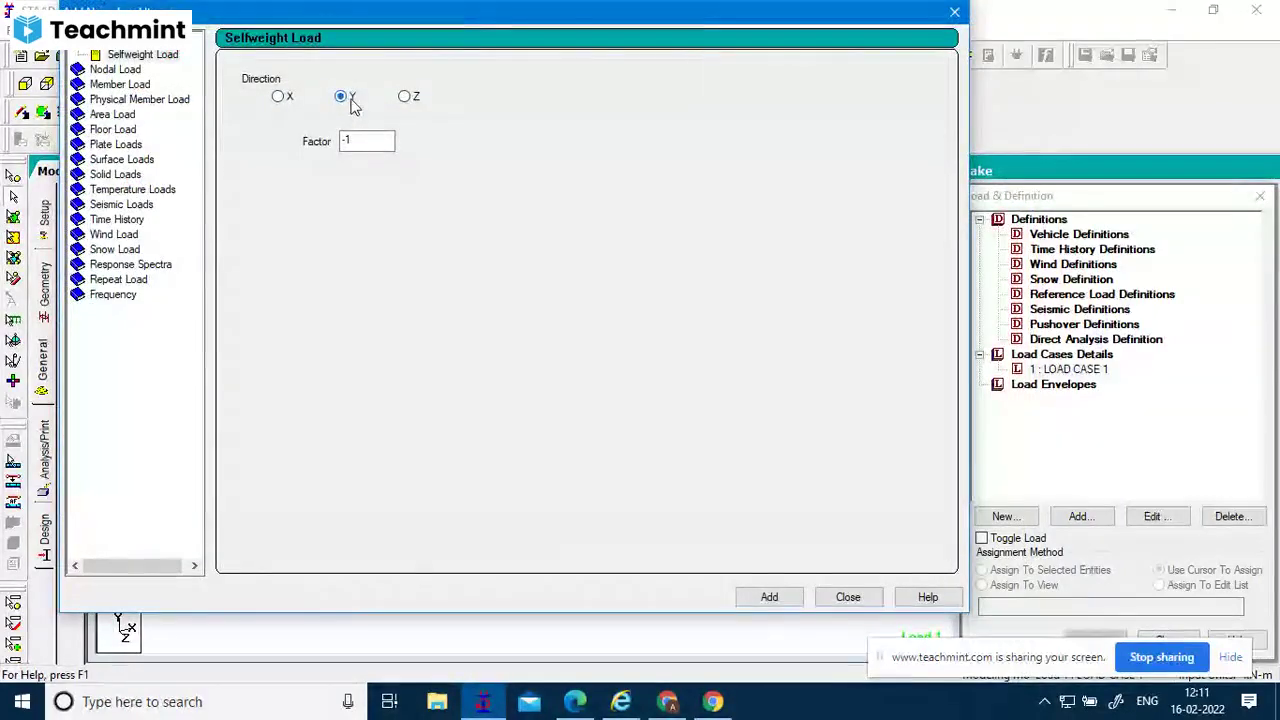
Enter a selfweight factor of -1 in the Y direction for LOAD CASE 1.
{"action": "left_click", "coordinate": [348, 141]}
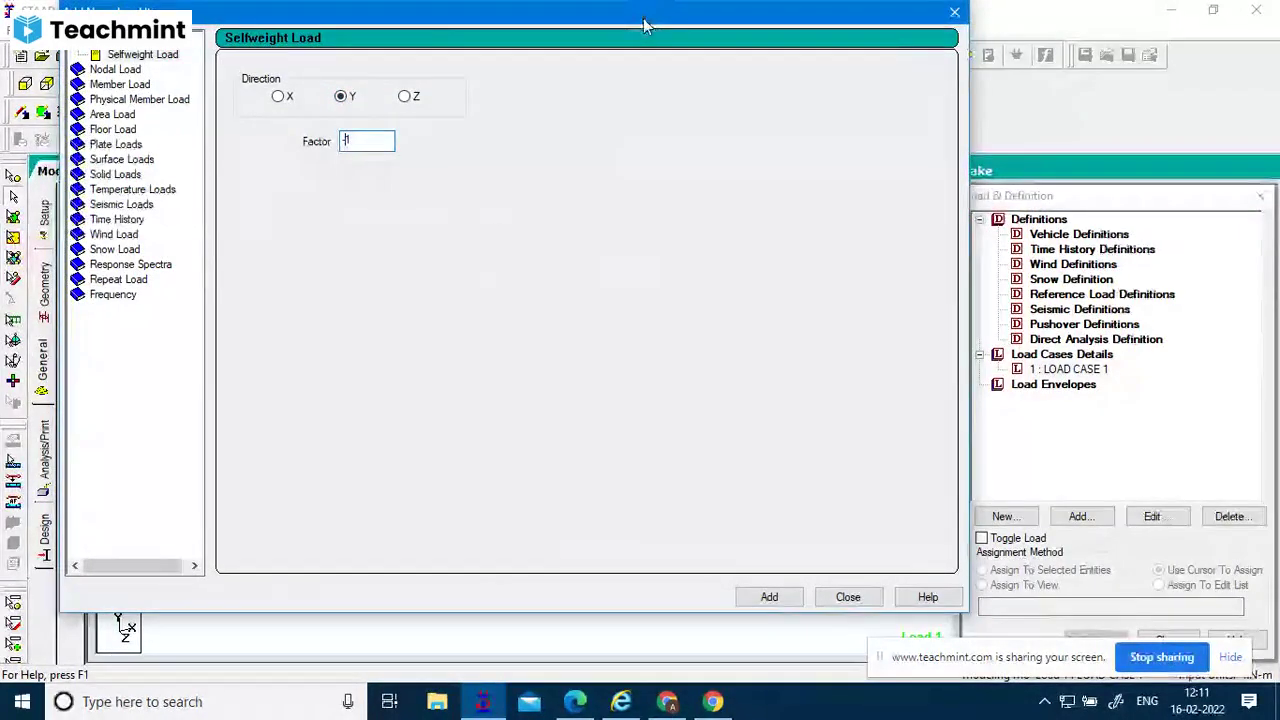
{"action": "left_click_drag", "start_coordinate": [643, 22], "coordinate": [1008, 55]}
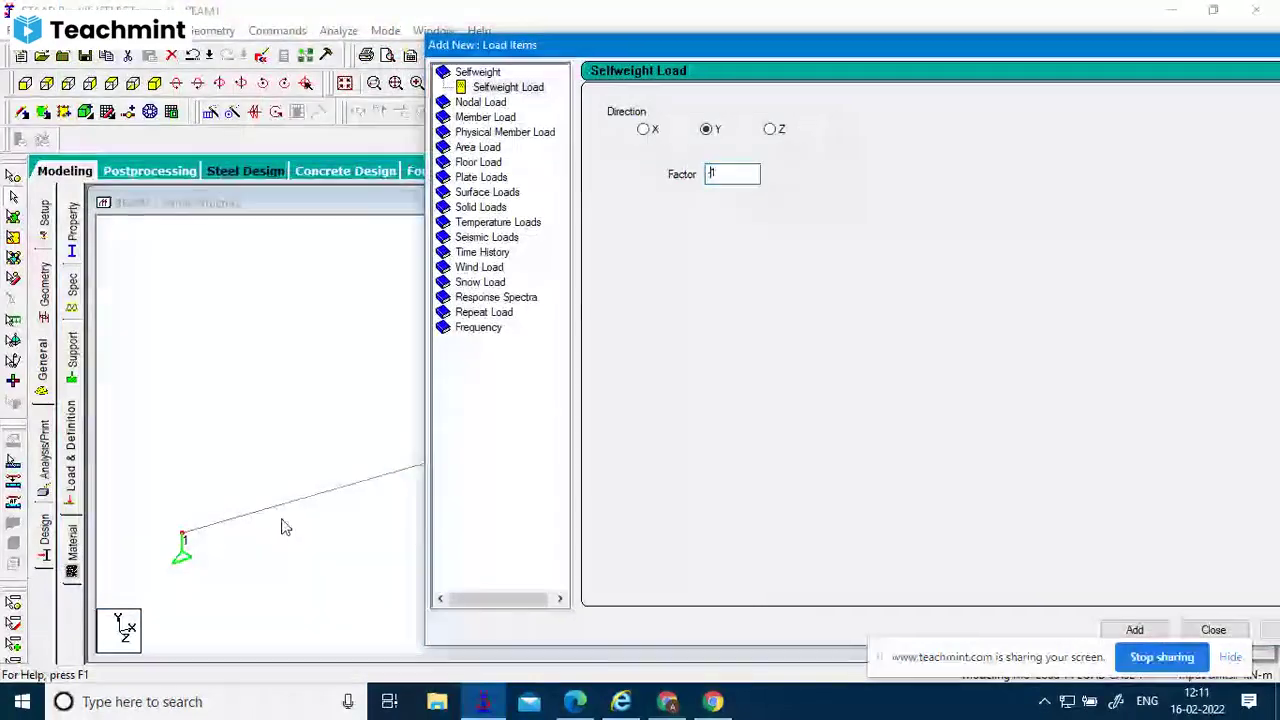
{"action": "type", "text": "-"}
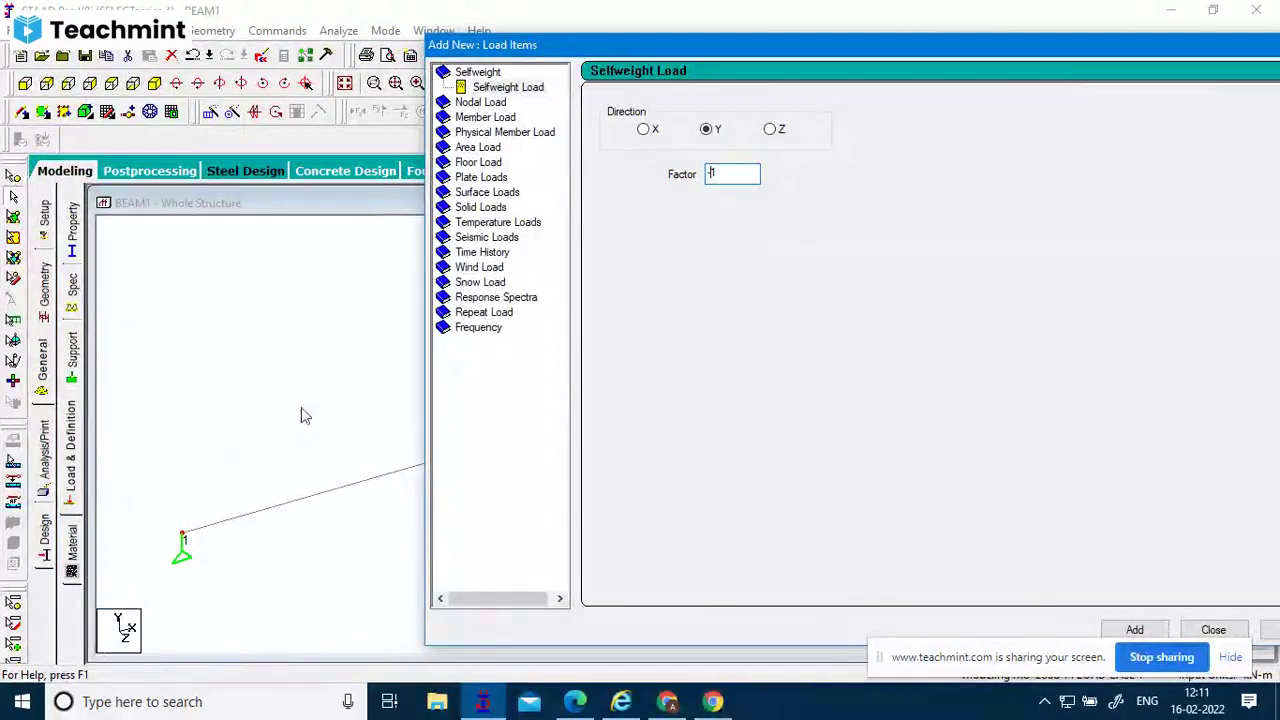
{"action": "double_click", "coordinate": [713, 172]}
{"action": "key", "text": "BackSpace"}
{"action": "type", "text": "-1"}
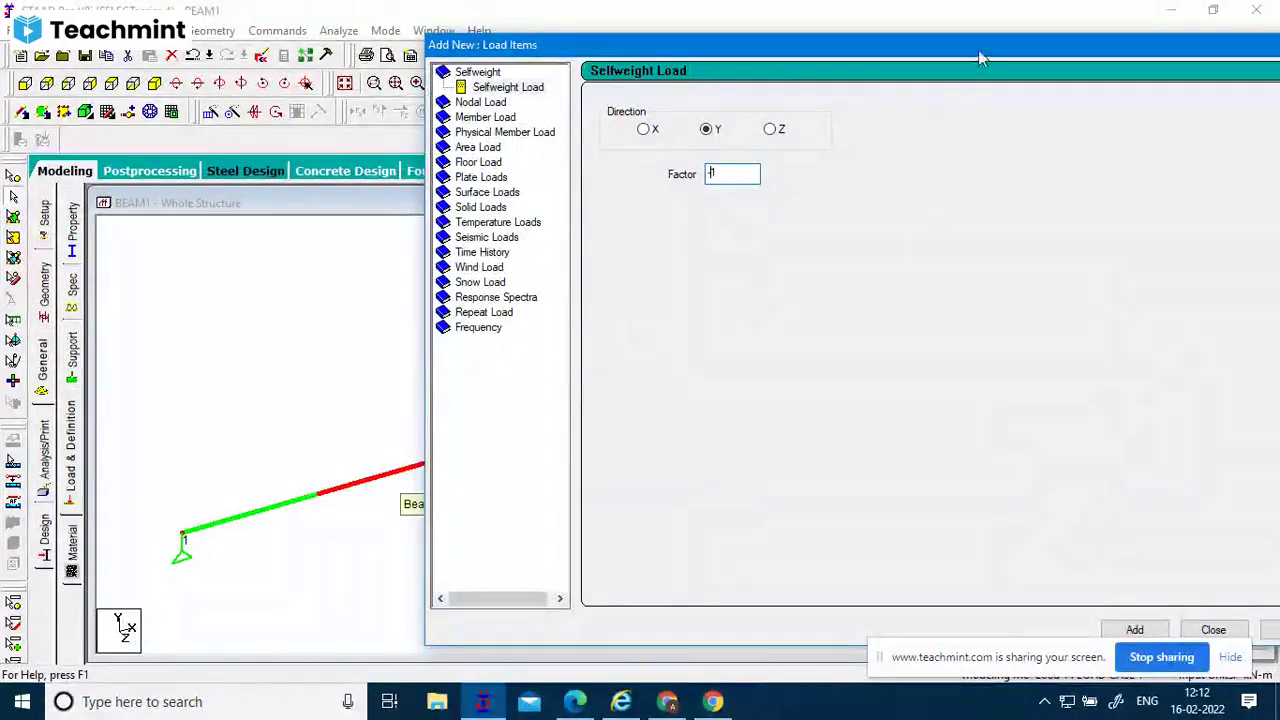
{"action": "left_click", "coordinate": [905, 50]}
{"action": "left_click_drag", "start_coordinate": [904, 46], "coordinate": [654, 31]}
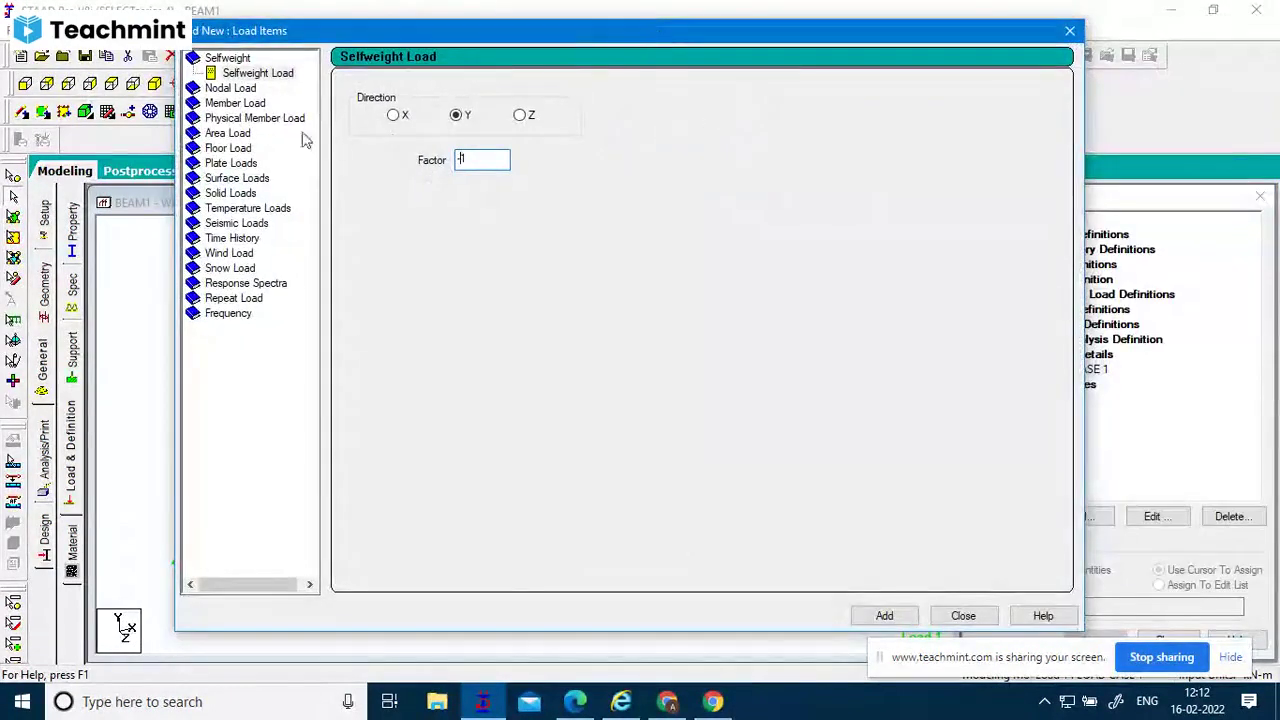
Examine the nodal load's force and moment components, and accept the auto save of the file.
{"action": "left_click", "coordinate": [245, 89]}
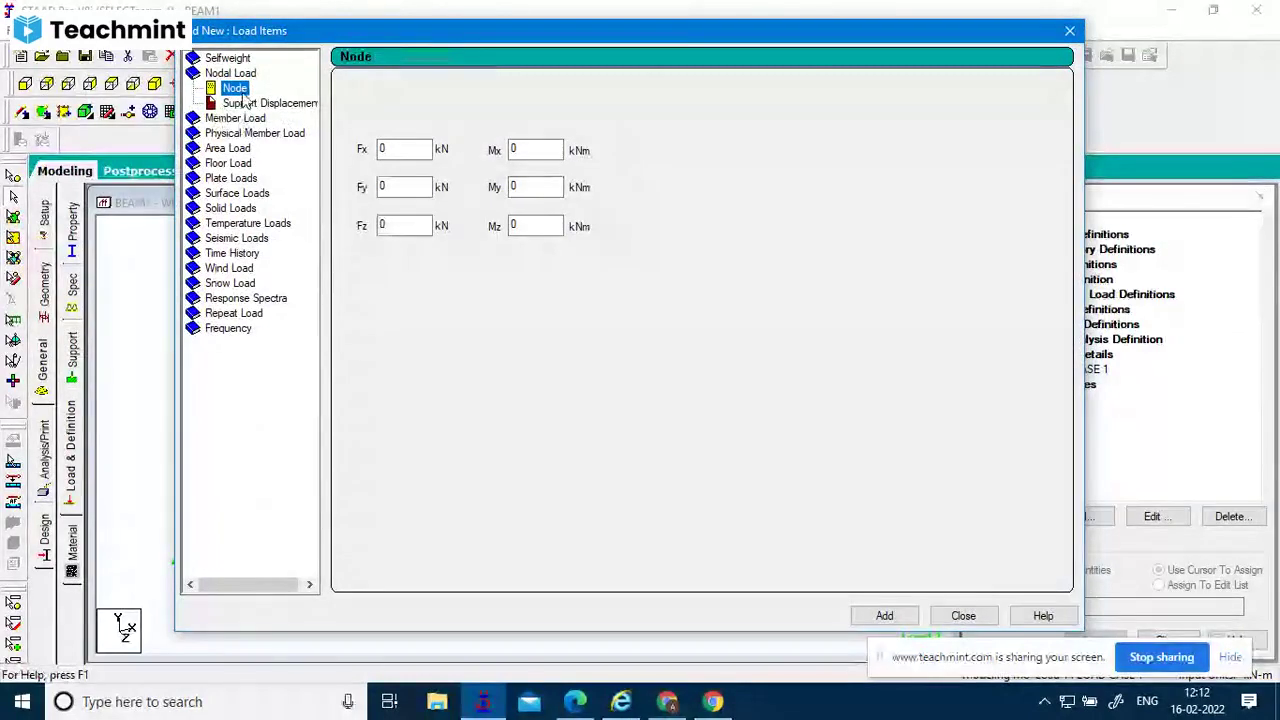
{"action": "left_click_drag", "start_coordinate": [330, 32], "coordinate": [571, 28]}
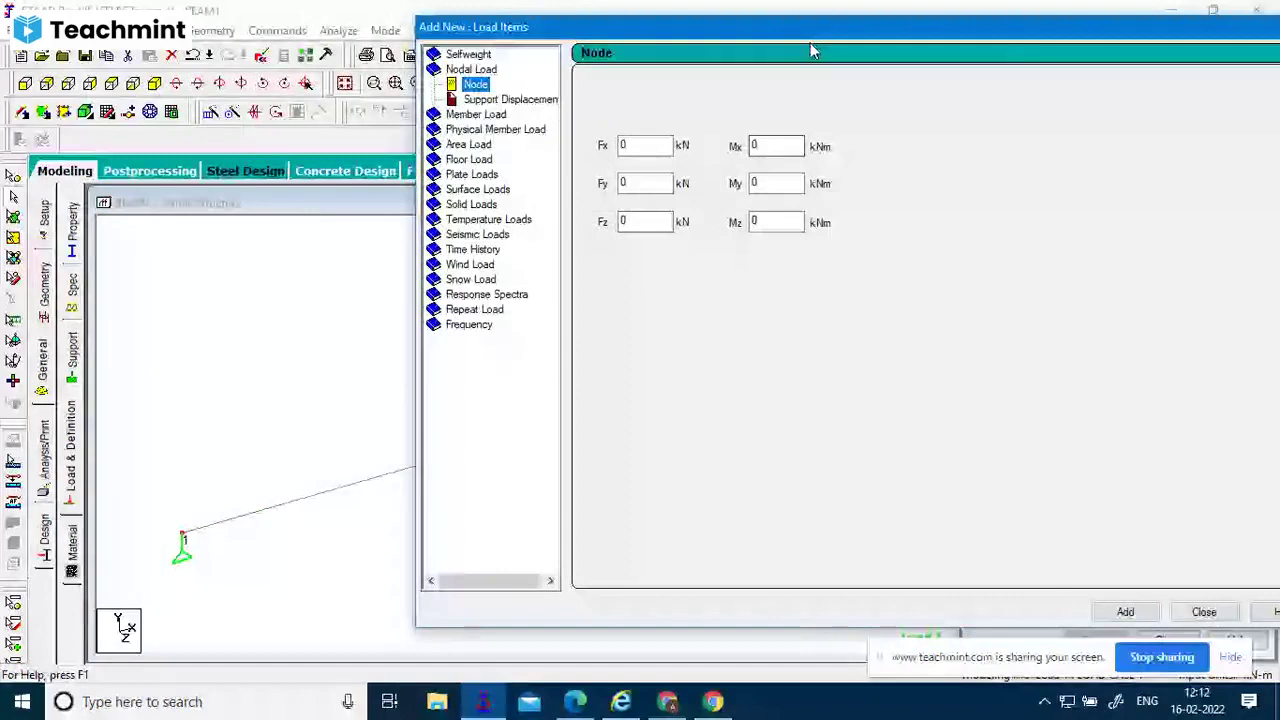
{"action": "left_click_drag", "start_coordinate": [810, 43], "coordinate": [521, 53]}
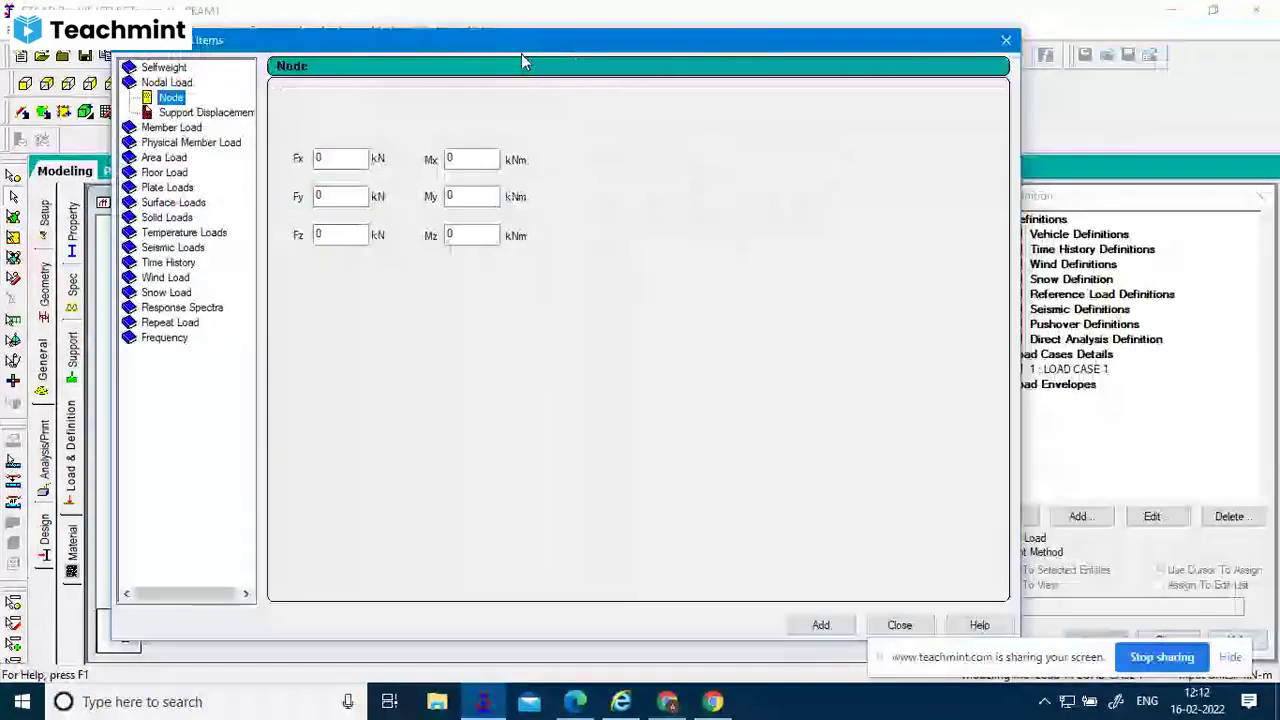
{"action": "left_click", "coordinate": [335, 157]}
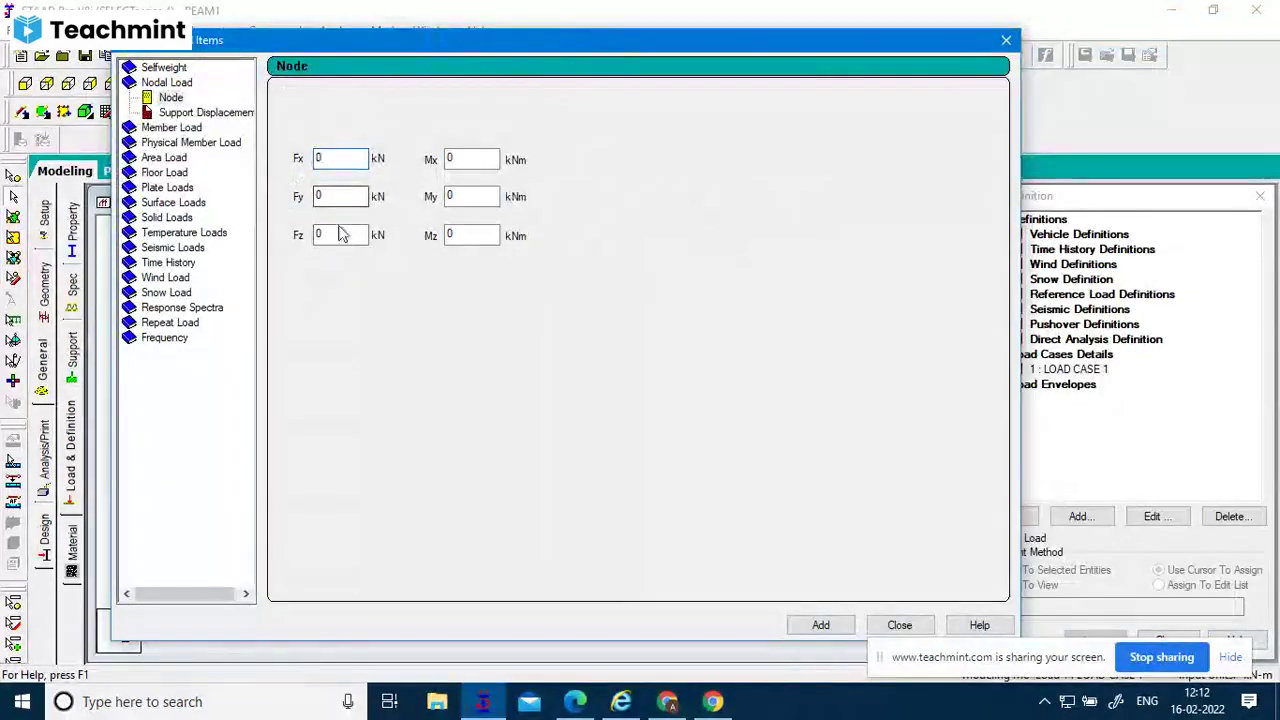
{"action": "key", "text": "Tab"}
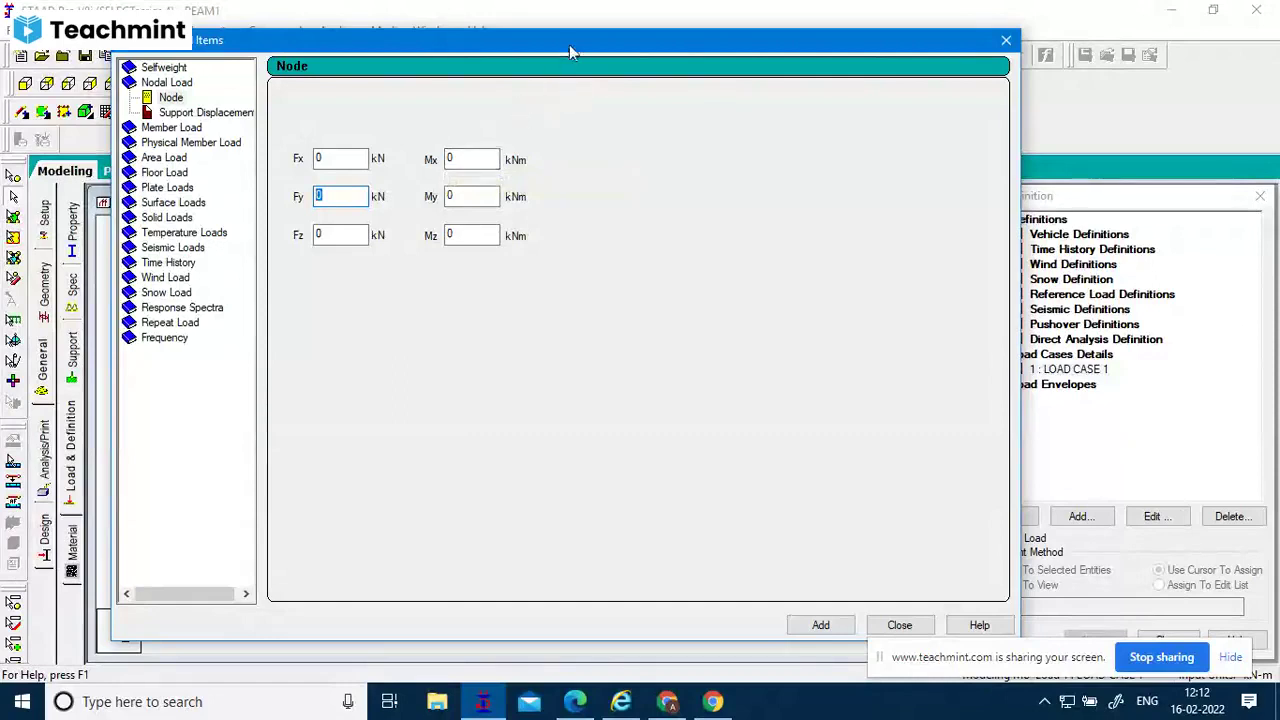
{"action": "left_click_drag", "start_coordinate": [571, 45], "coordinate": [898, 33]}
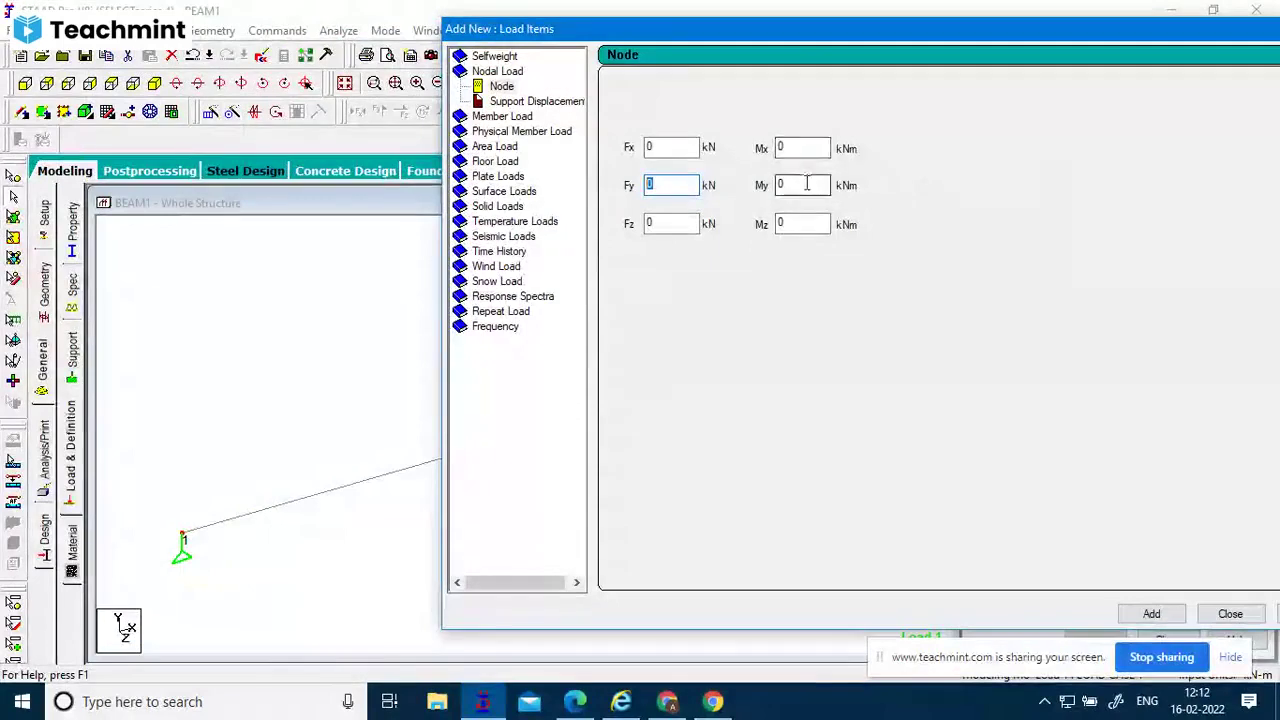
{"action": "left_click", "coordinate": [810, 222]}
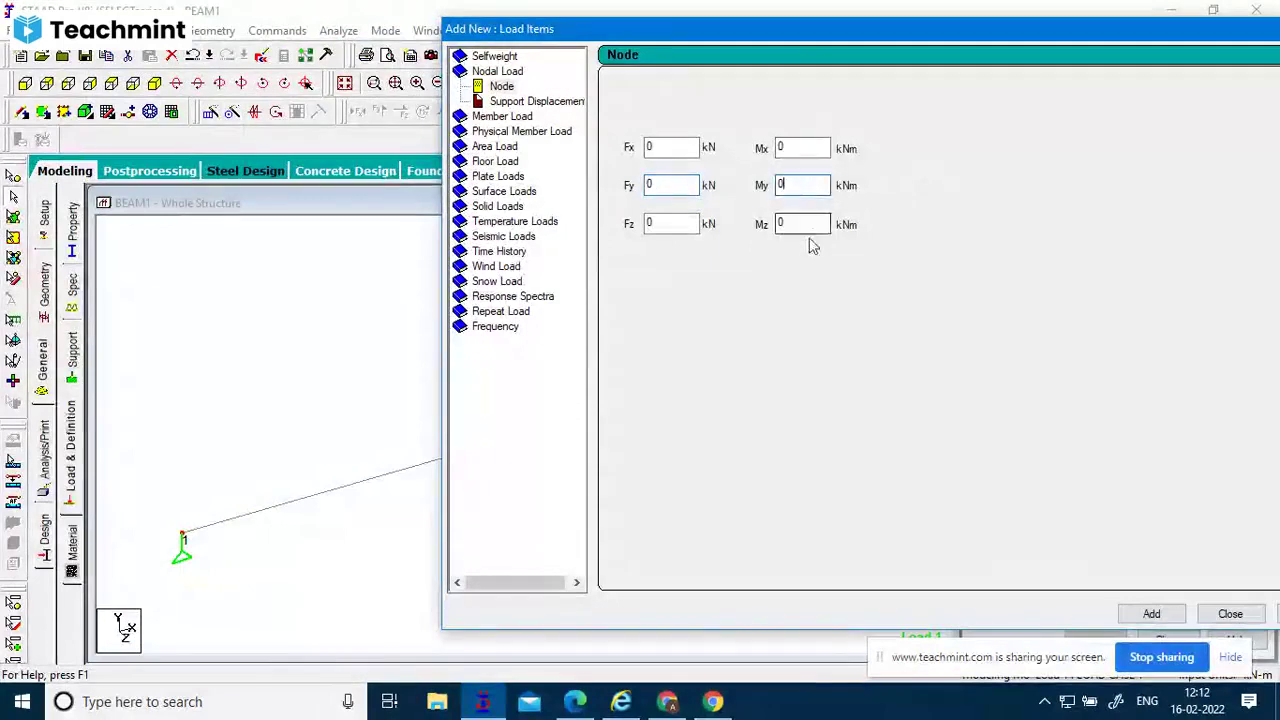
{"action": "left_click", "coordinate": [806, 148]}
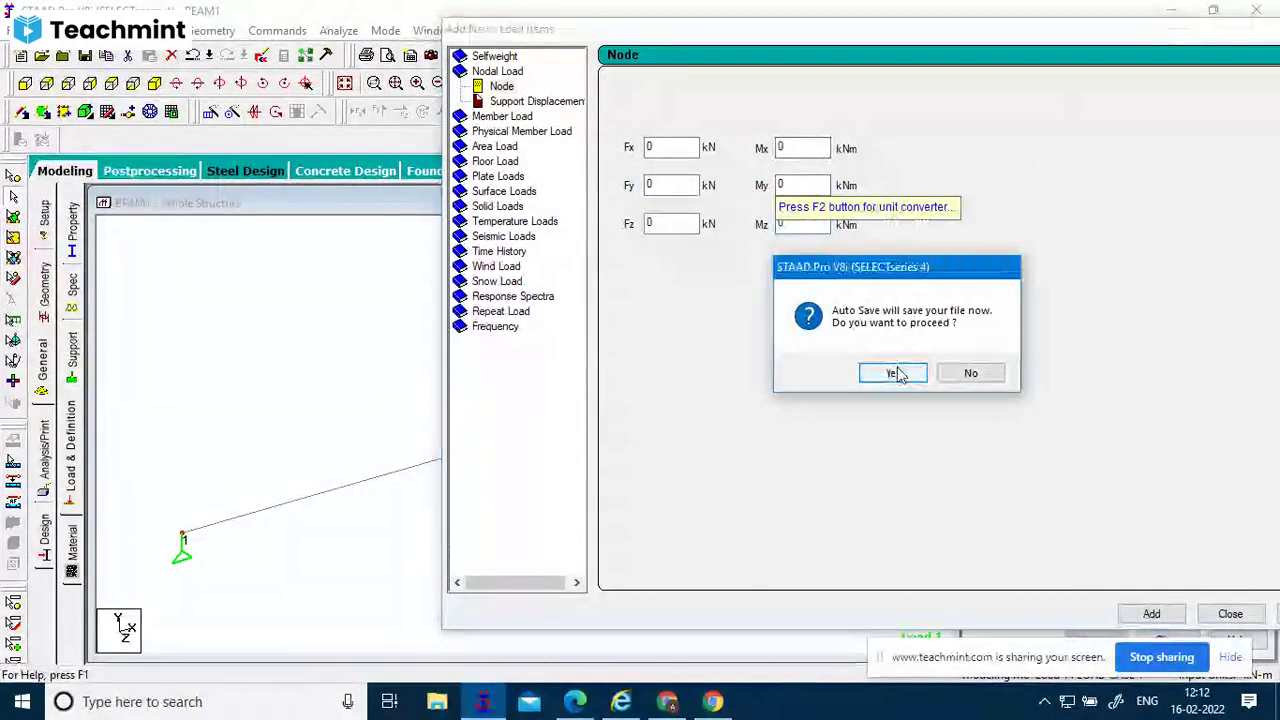
{"action": "left_click", "coordinate": [893, 373]}
{"action": "left_click", "coordinate": [525, 375]}
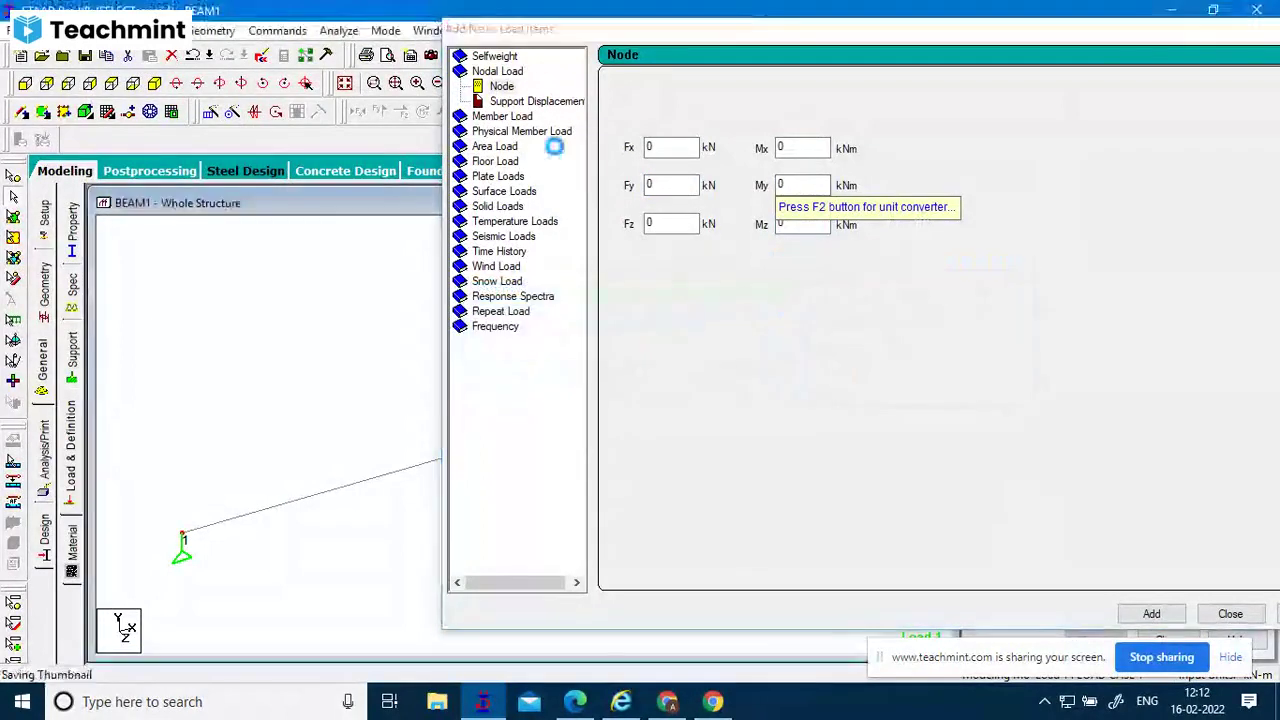
Fill in a concentrated member force of -40 kN in the GY direction with d1 at 3 m and d2 at 0 m.
{"action": "left_click", "coordinate": [508, 117]}
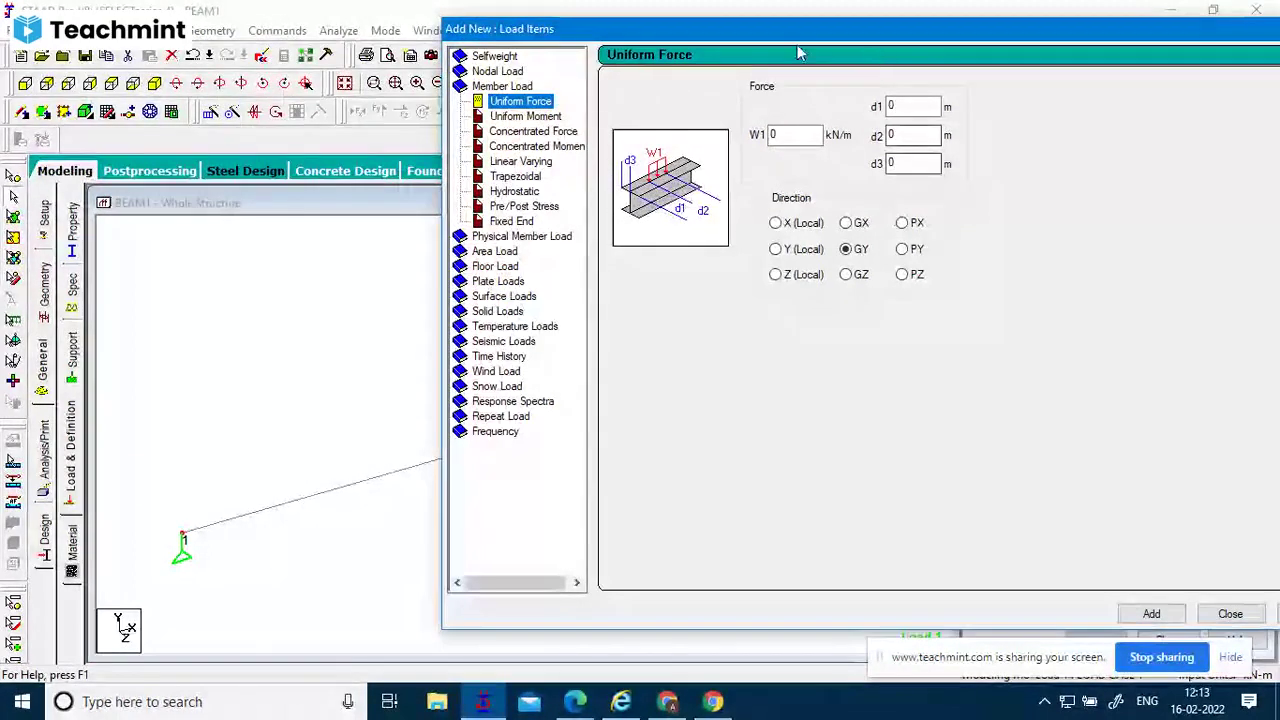
{"action": "left_click", "coordinate": [525, 116]}
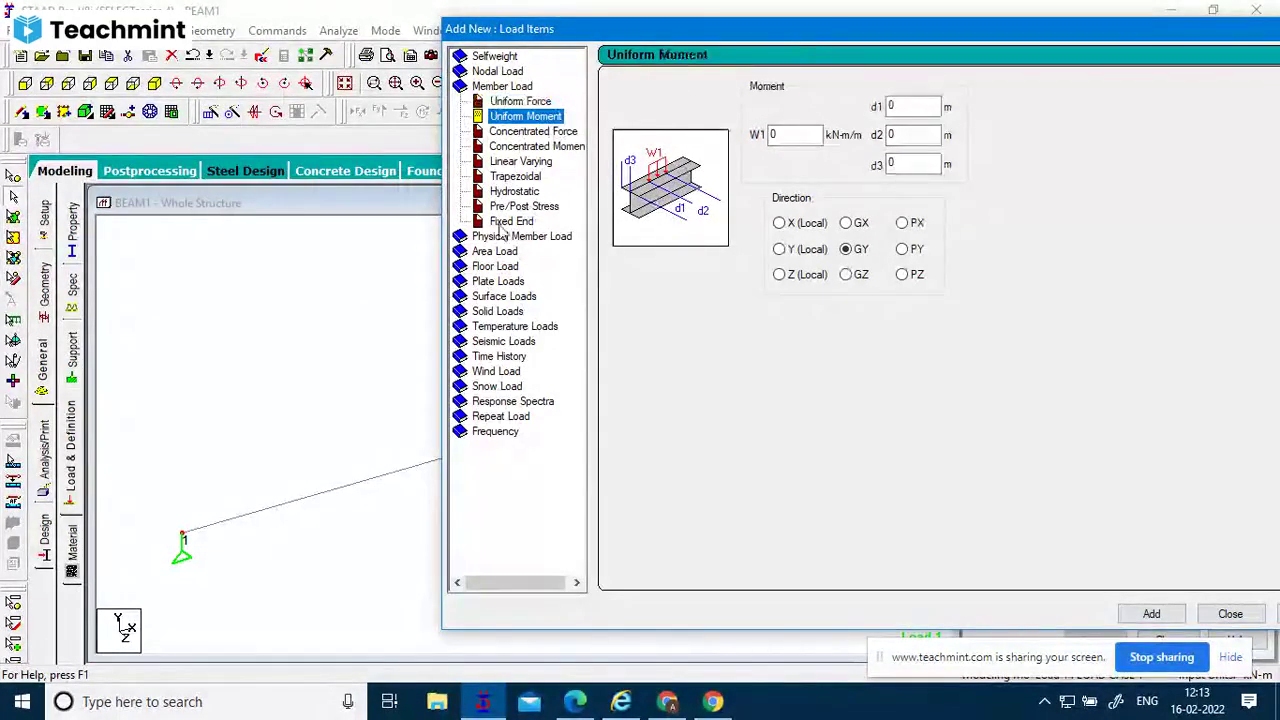
{"action": "left_click", "coordinate": [560, 132]}
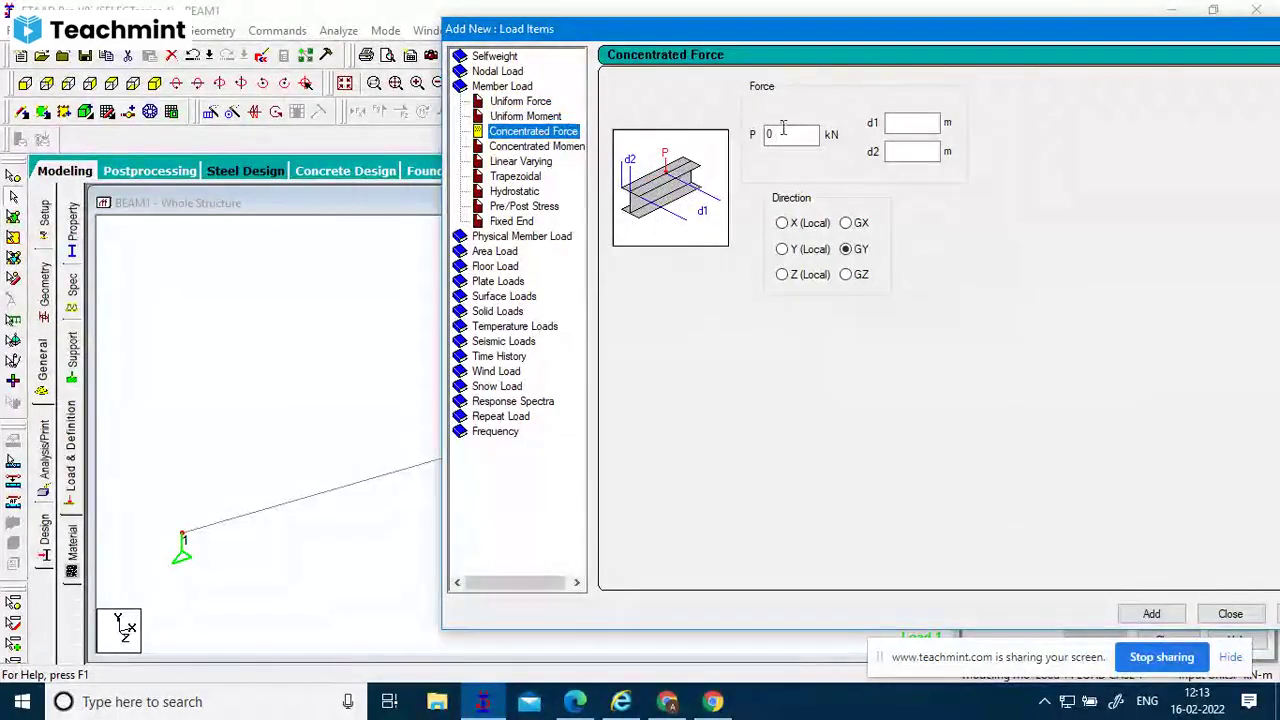
{"action": "key", "text": "Tab"}
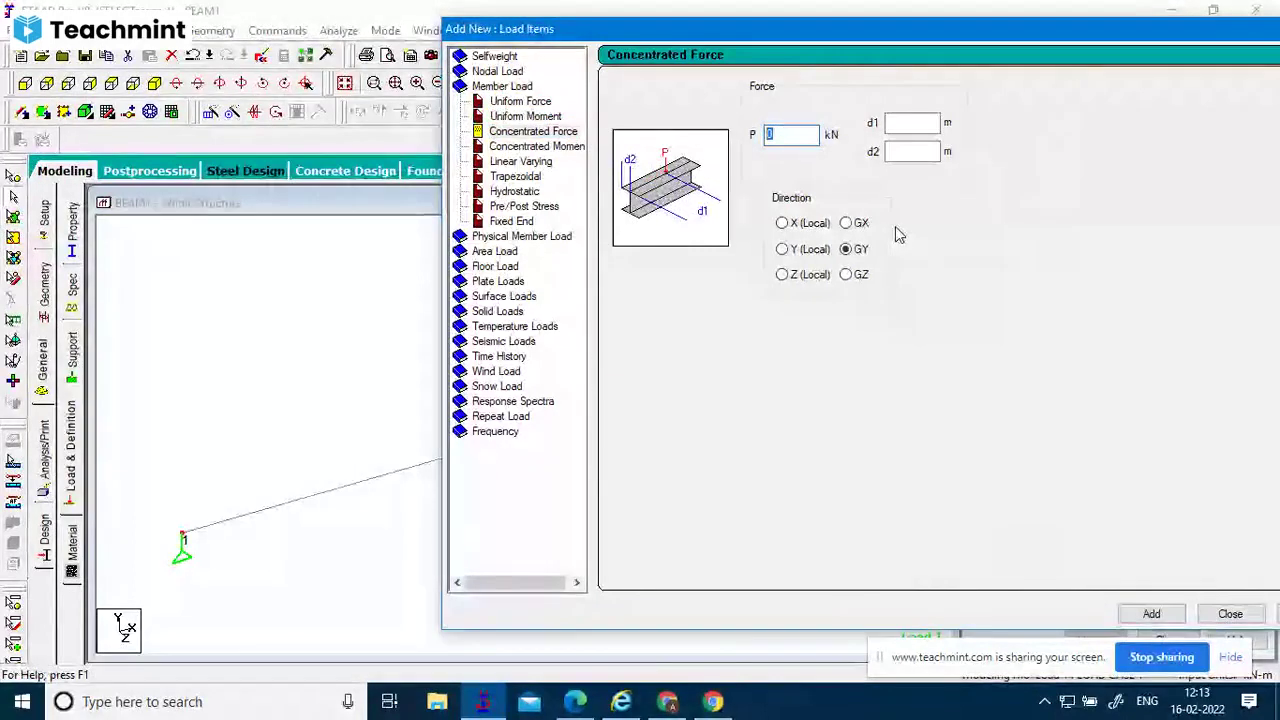
{"action": "type", "text": "-"}
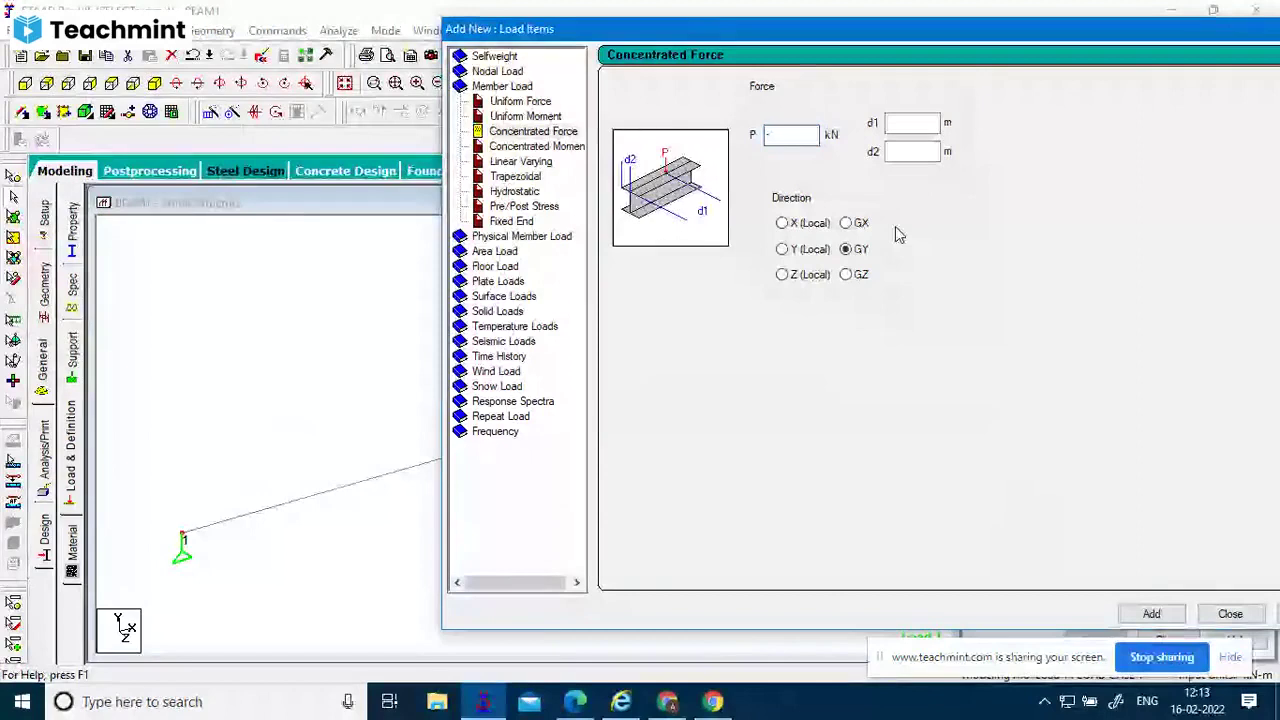
{"action": "type", "text": "40"}
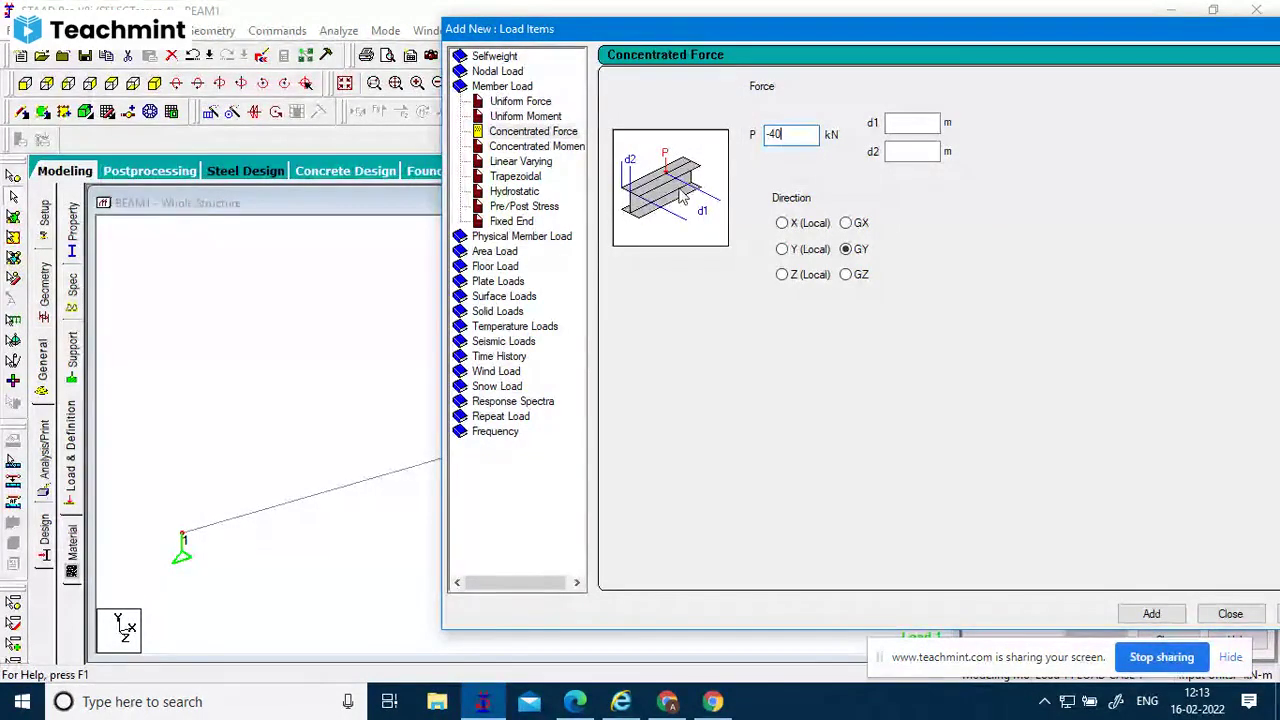
{"action": "left_click", "coordinate": [928, 120]}
{"action": "type", "text": "3"}
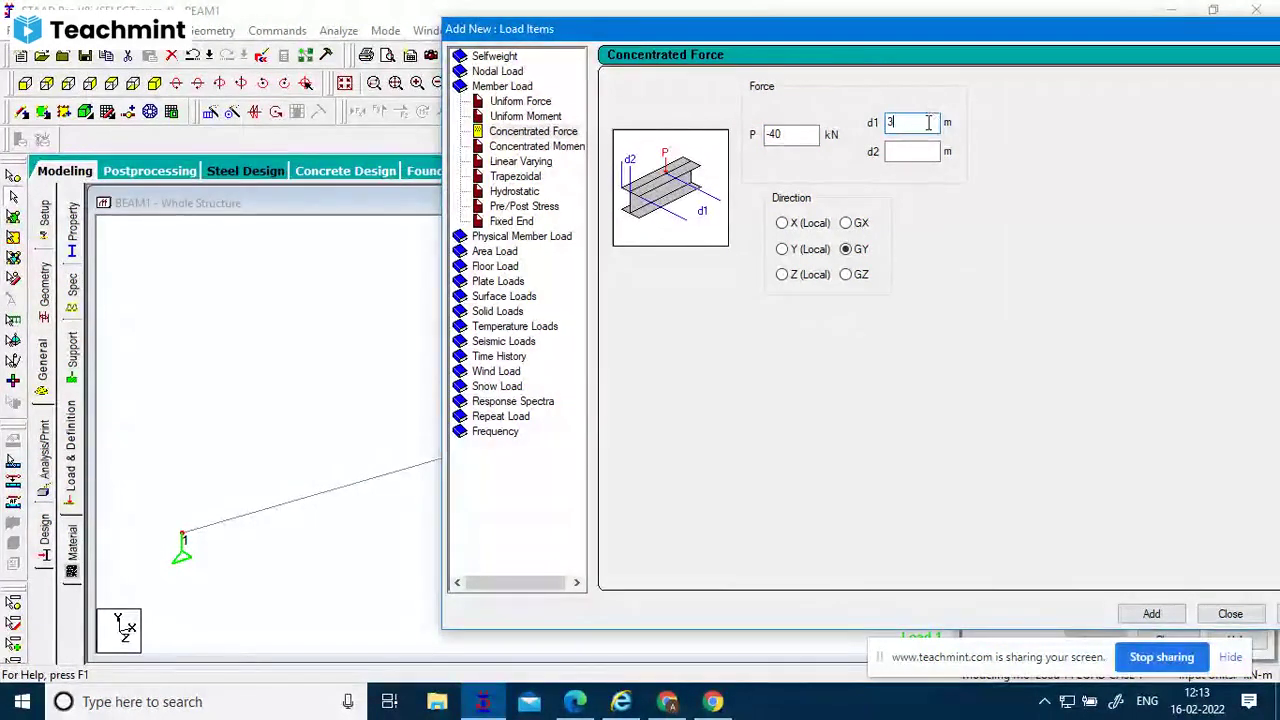
{"action": "left_click", "coordinate": [906, 150]}
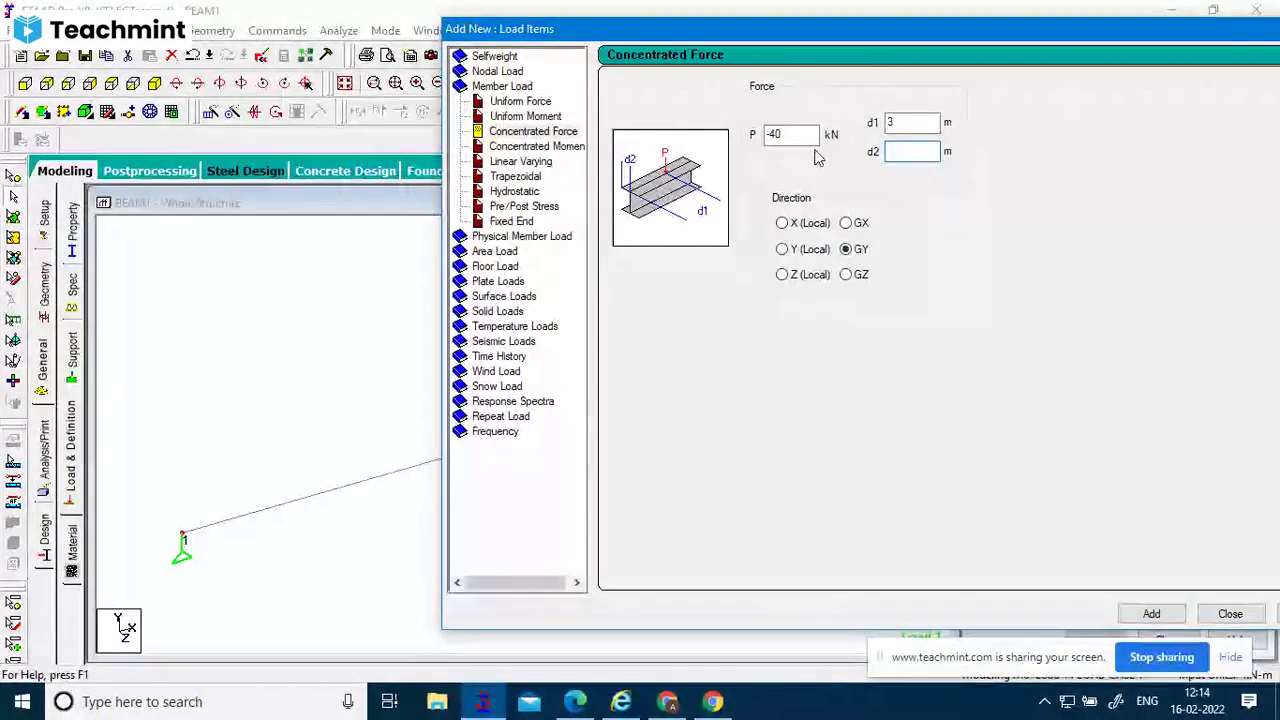
{"action": "type", "text": "0"}
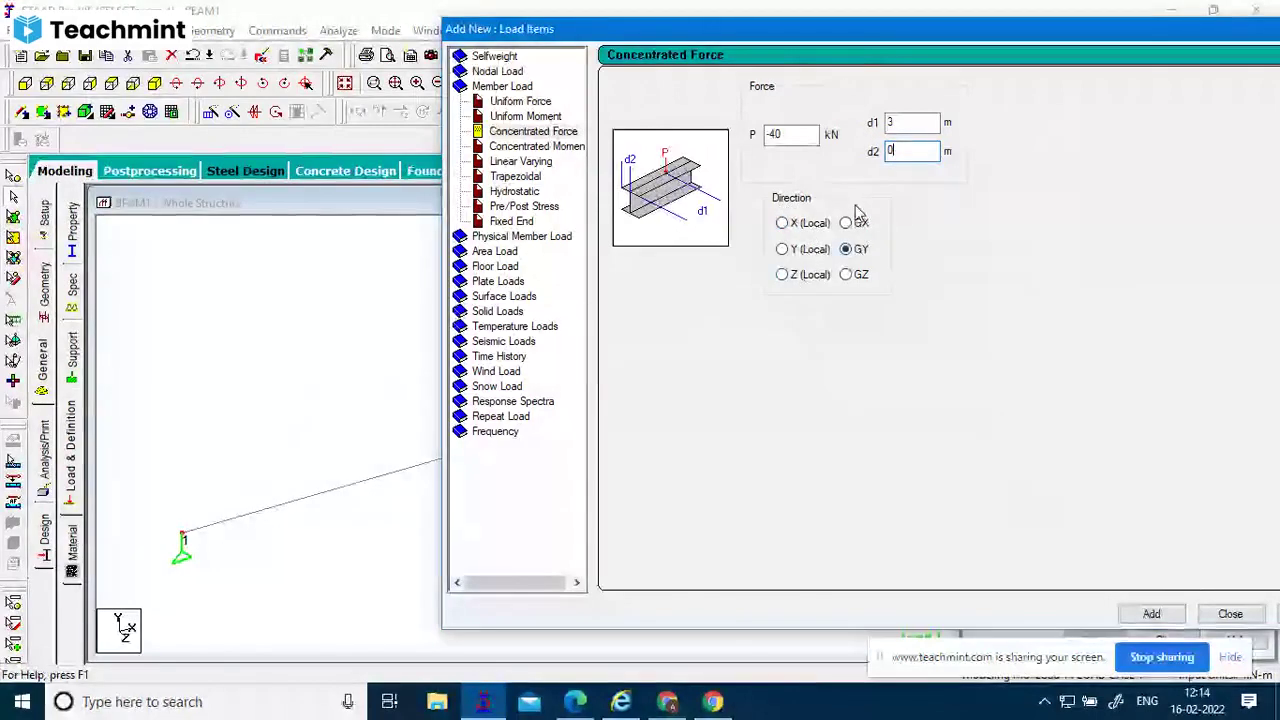
Check the whole beam in the model view and close the load items form without adding the concentrated force.
{"action": "left_click_drag", "start_coordinate": [919, 32], "coordinate": [1148, 110]}
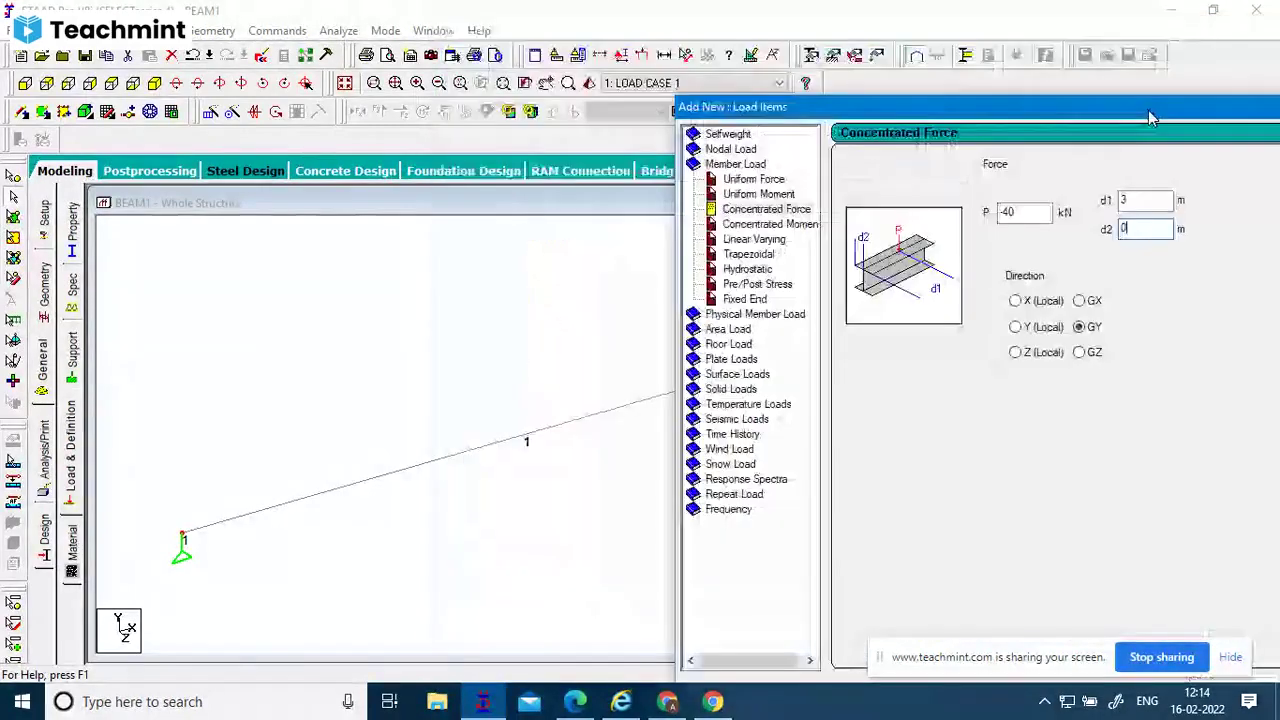
{"action": "left_click", "coordinate": [408, 520]}
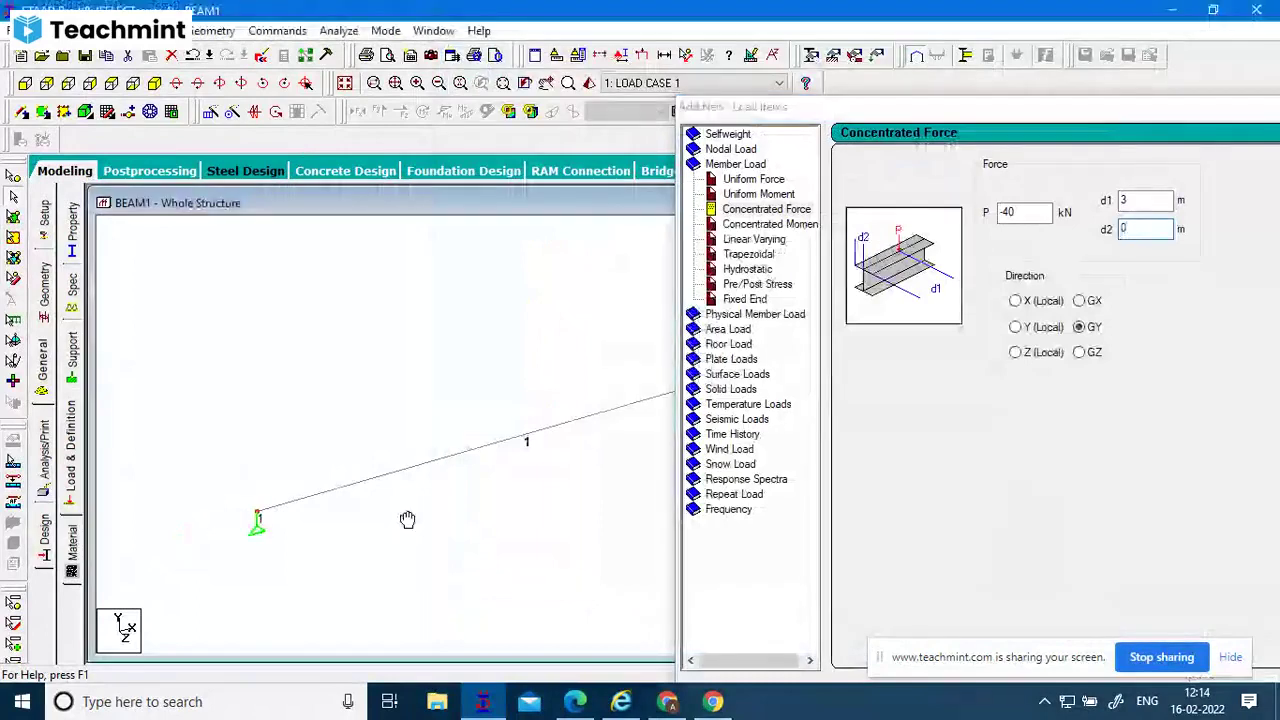
{"action": "scroll", "coordinate": [268, 511], "scroll_direction": "down", "scroll_amount": 1}
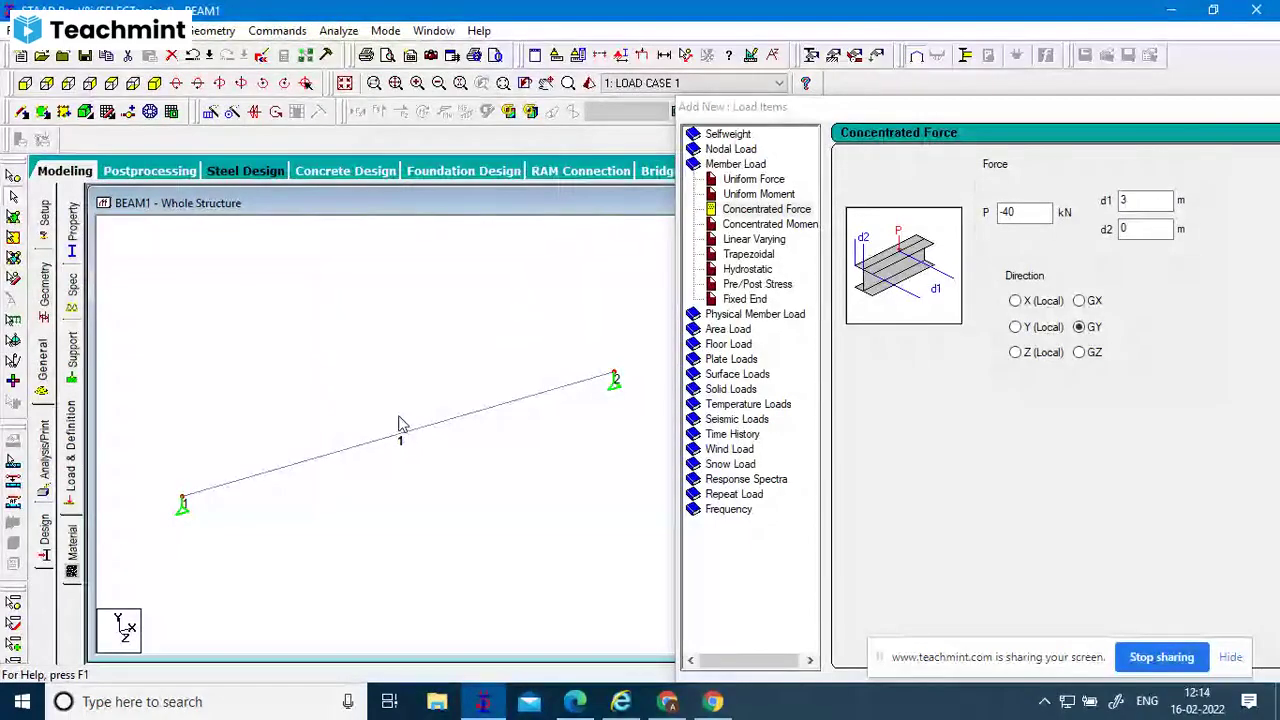
{"action": "double_click", "coordinate": [1180, 110]}
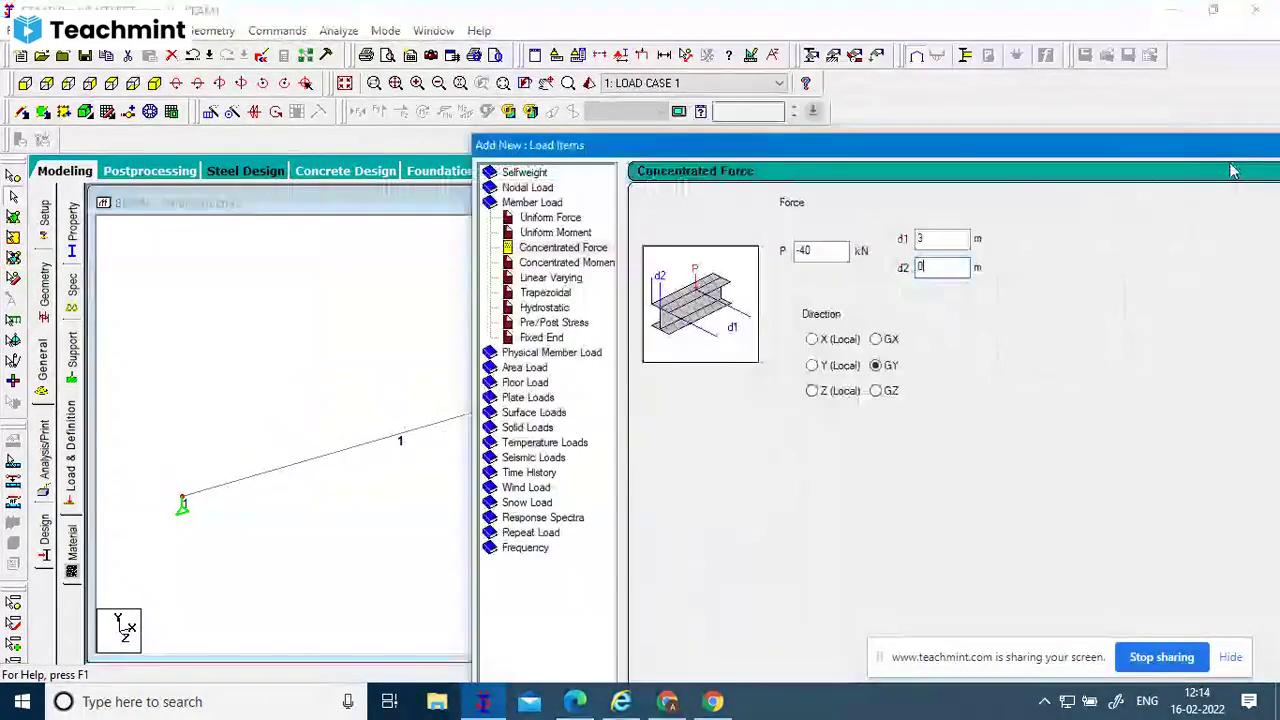
{"action": "left_click_drag", "start_coordinate": [1232, 172], "coordinate": [1027, 167]}
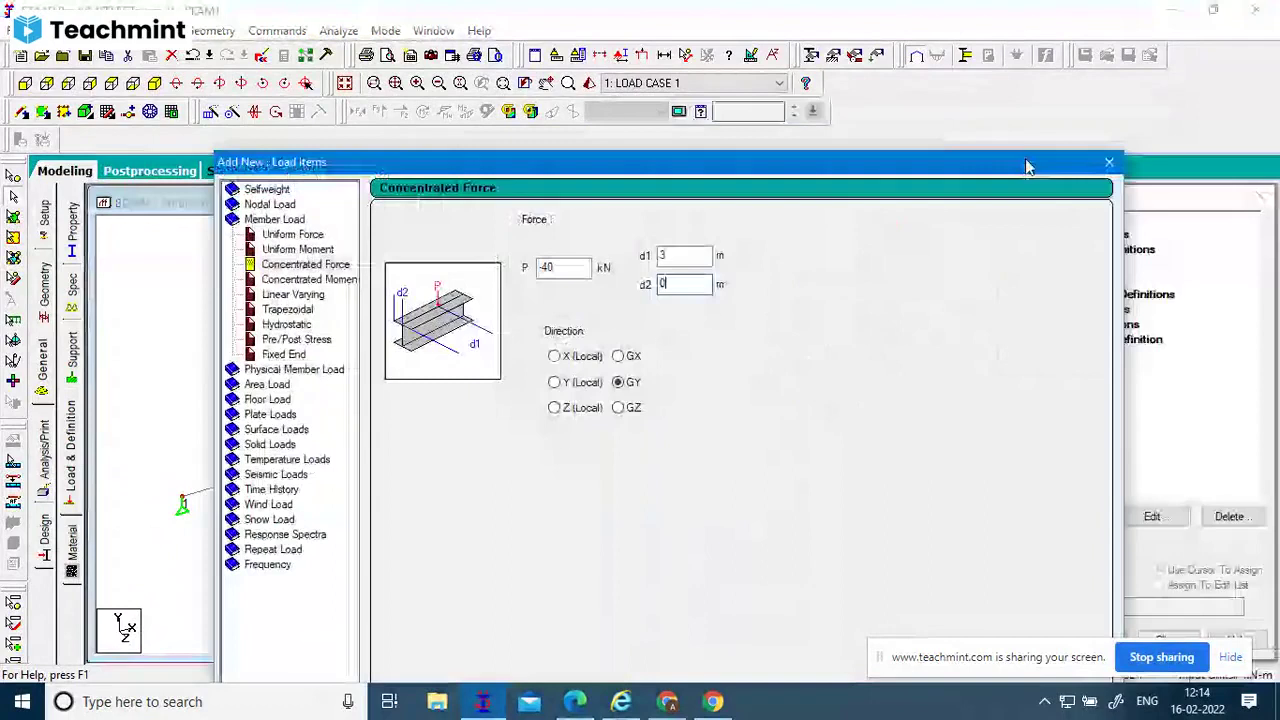
{"action": "left_click", "coordinate": [1108, 162]}
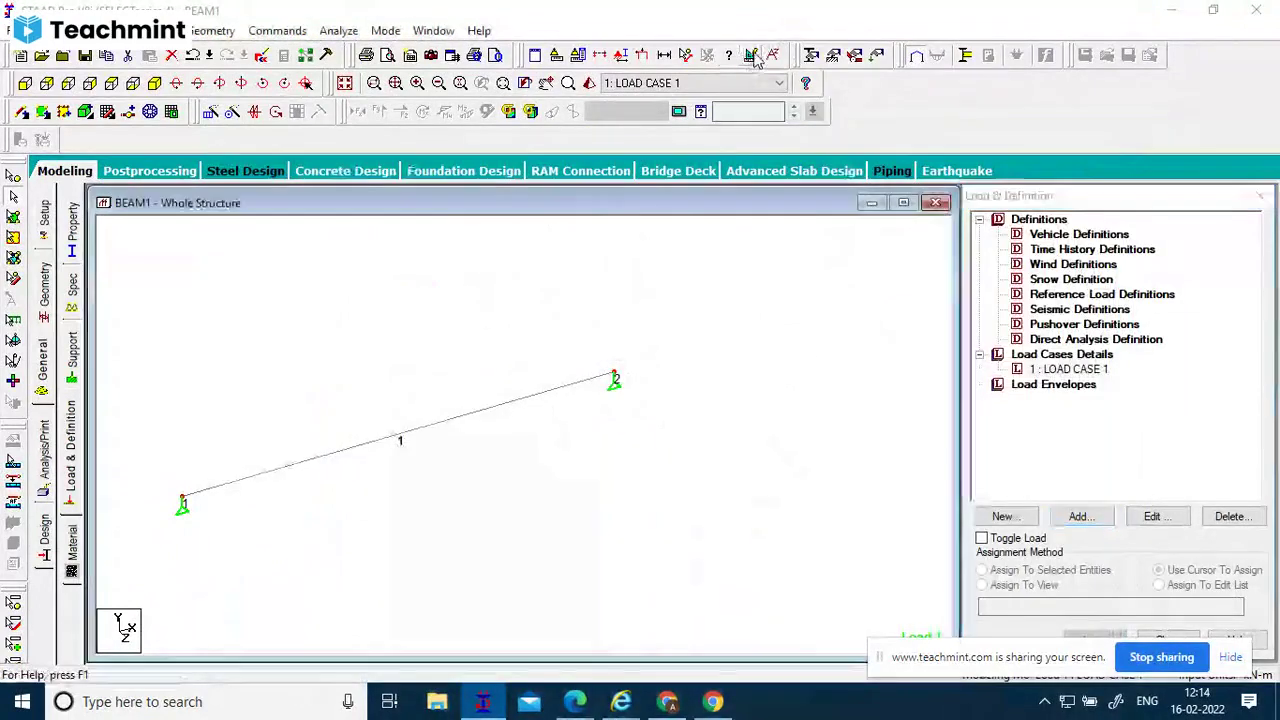
Turn on the Beam Orientation labels in the diagram settings and apply them to the model view.
{"action": "left_click", "coordinate": [708, 56]}
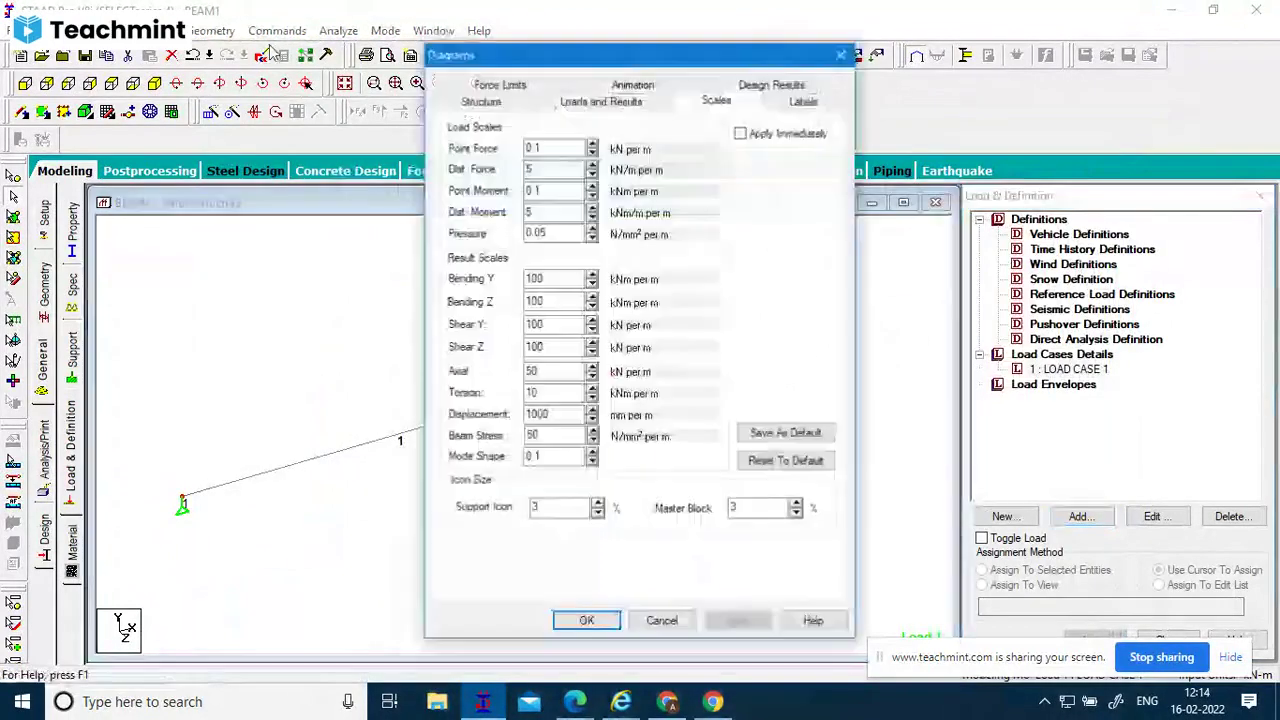
{"action": "left_click", "coordinate": [801, 103]}
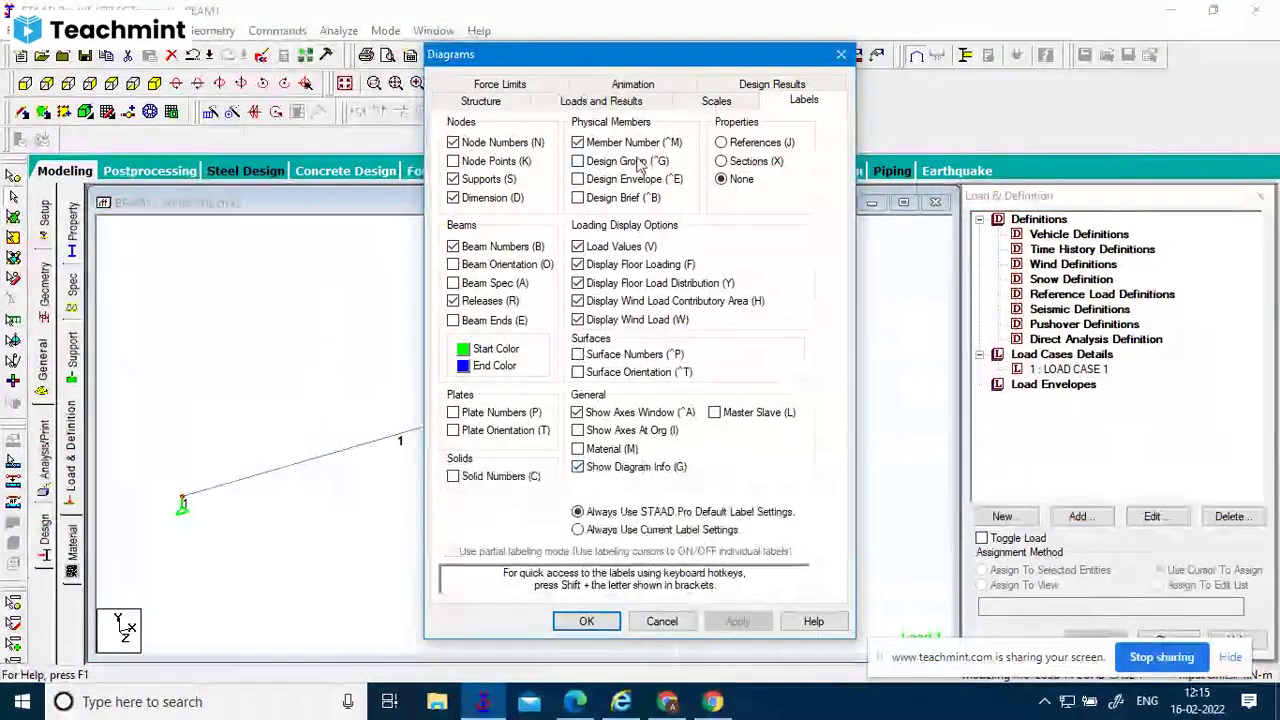
{"action": "left_click", "coordinate": [488, 264]}
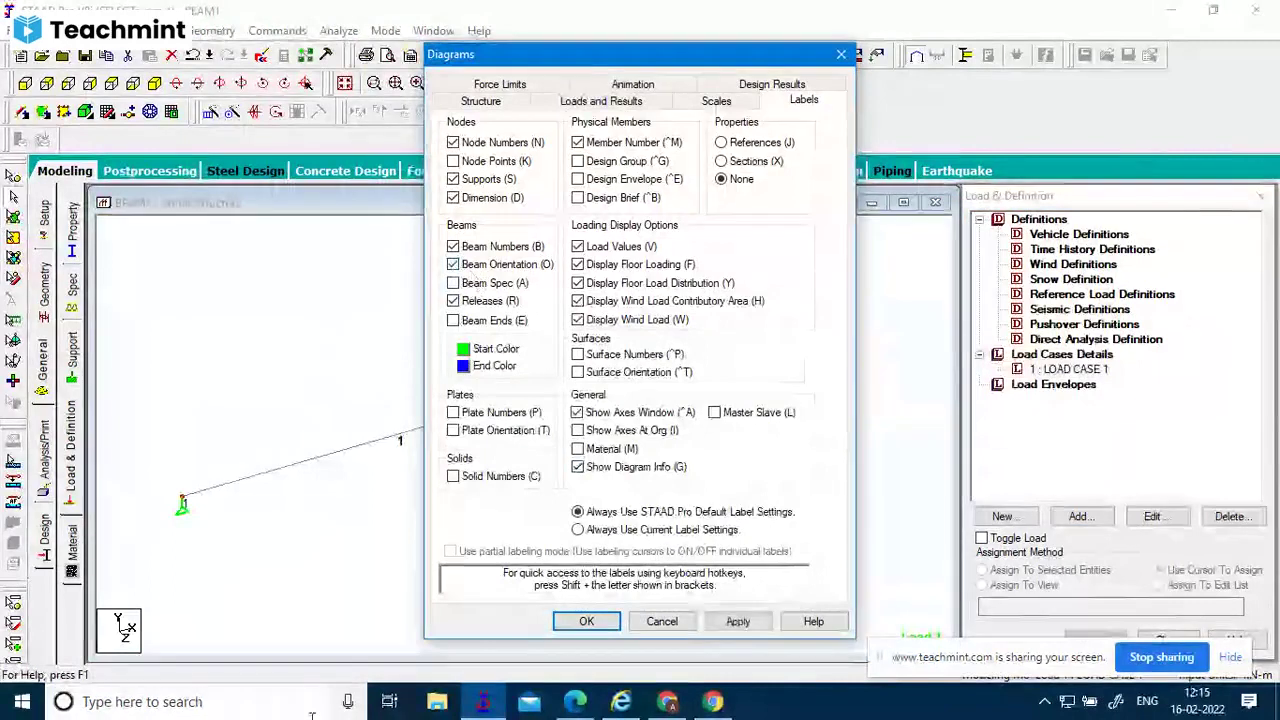
{"action": "left_click", "coordinate": [737, 621]}
{"action": "left_click", "coordinate": [586, 621]}
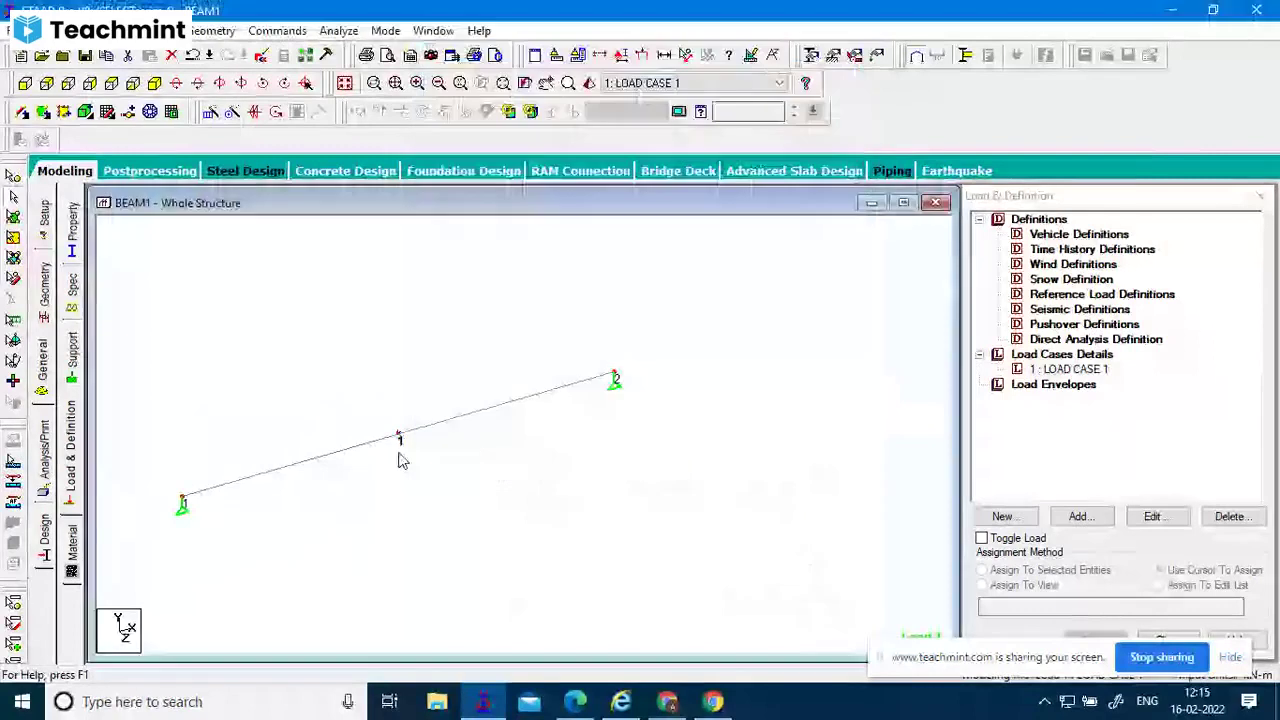
Examine the beam's local axis directions at midspan and its two end supports in the model view.
{"action": "scroll", "coordinate": [401, 460], "scroll_direction": "up", "scroll_amount": 3}
{"action": "scroll", "coordinate": [406, 460], "scroll_direction": "up", "scroll_amount": 3}
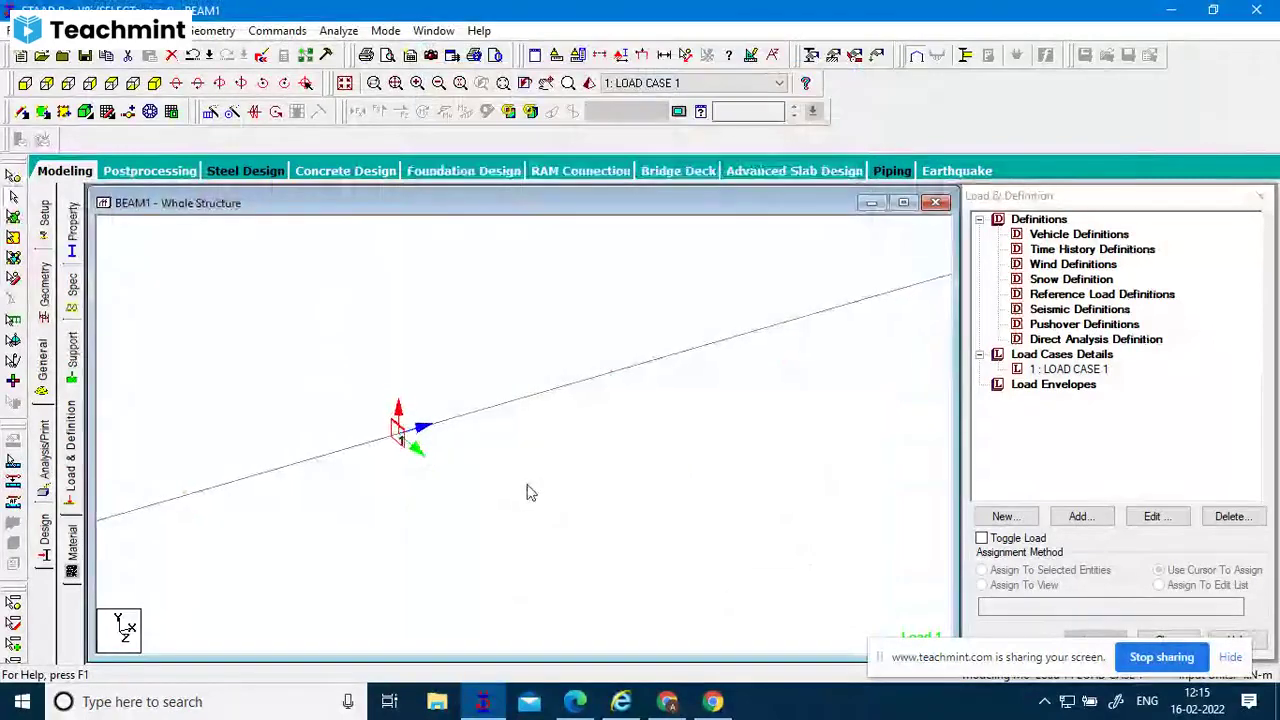
{"action": "scroll", "coordinate": [506, 503], "scroll_direction": "down", "scroll_amount": 2}
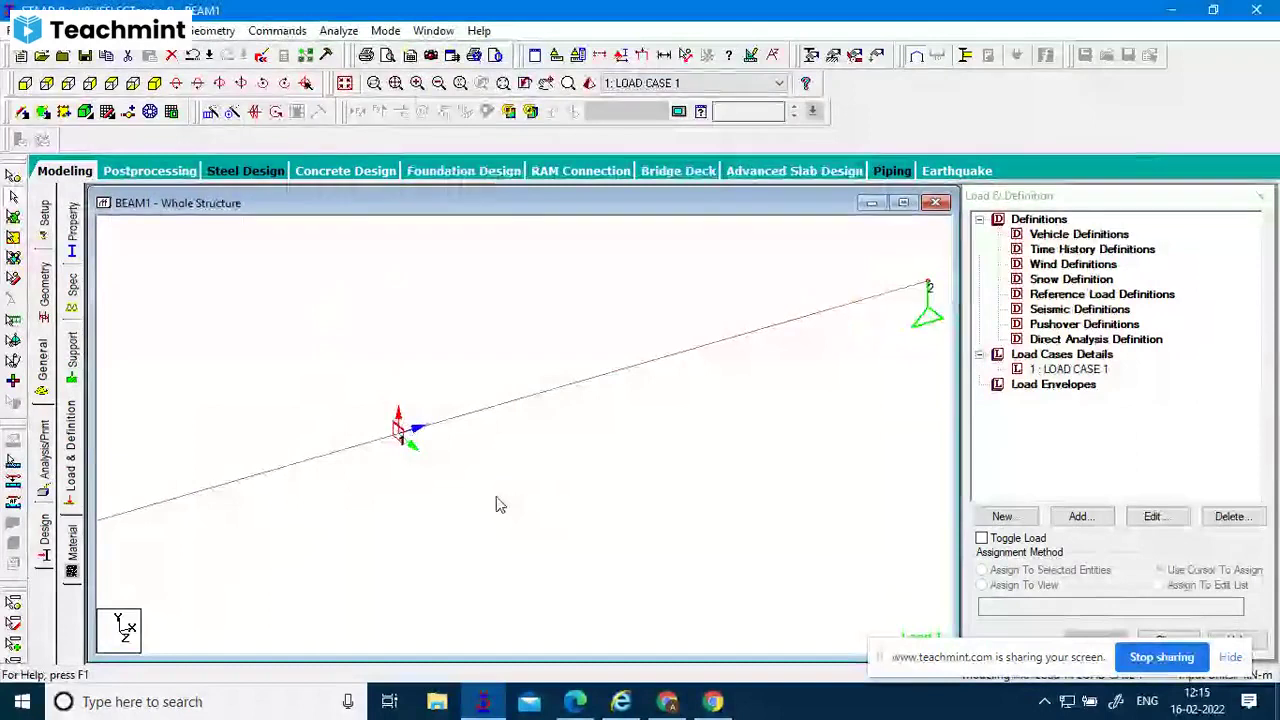
{"action": "scroll", "coordinate": [500, 505], "scroll_direction": "up", "scroll_amount": 1}
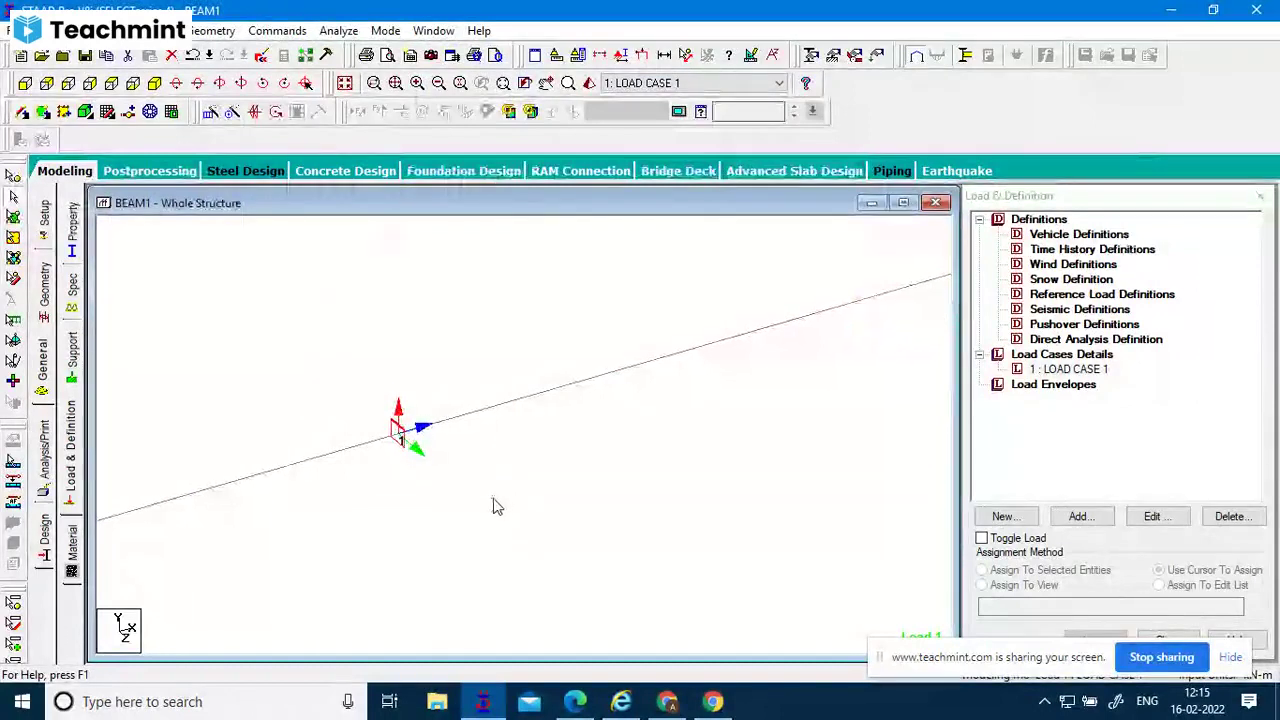
{"action": "scroll", "coordinate": [491, 509], "scroll_direction": "down", "scroll_amount": 1}
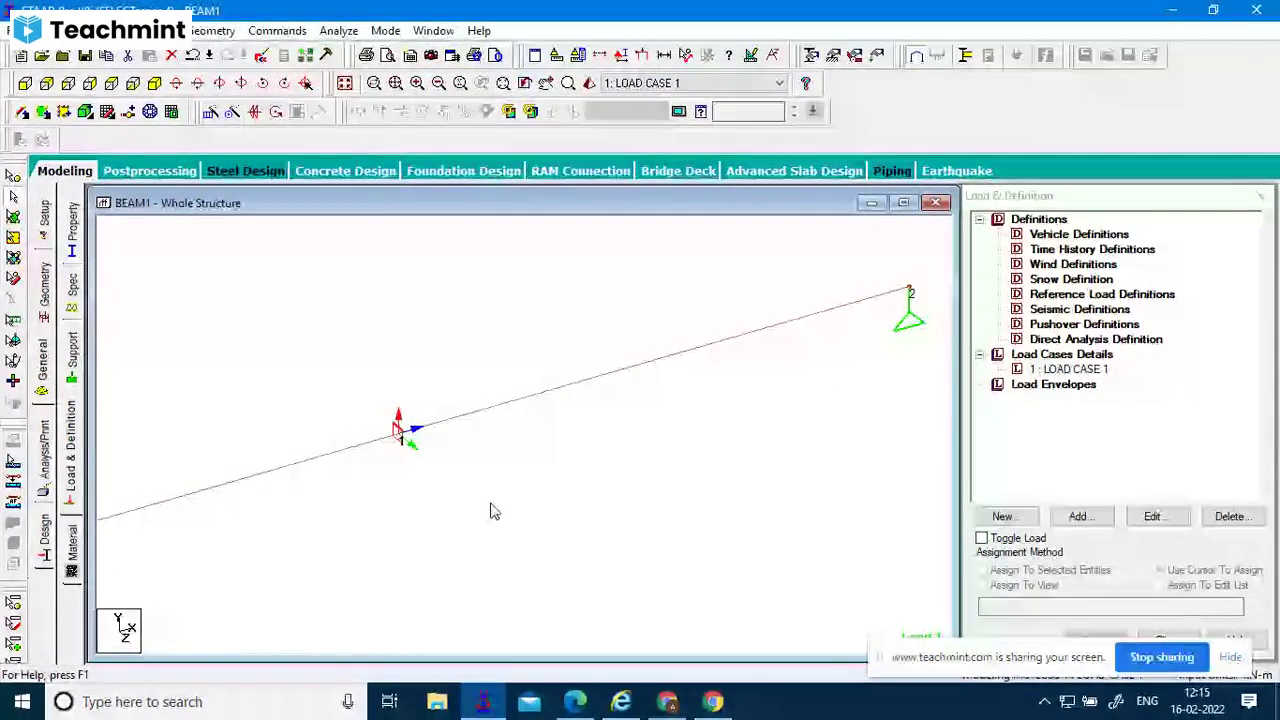
{"action": "scroll", "coordinate": [490, 511], "scroll_direction": "down", "scroll_amount": 1}
{"action": "middle_click_drag", "start_coordinate": [486, 514], "coordinate": [639, 482]}
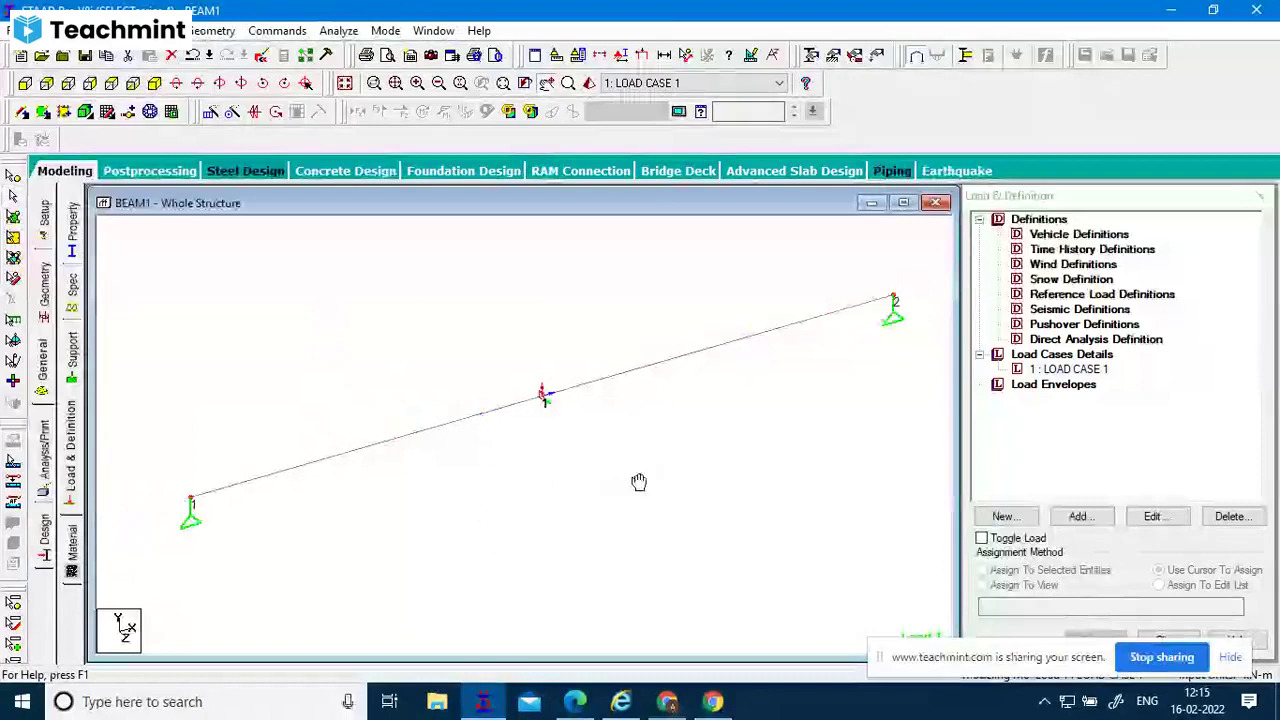
{"action": "left_click", "coordinate": [899, 305]}
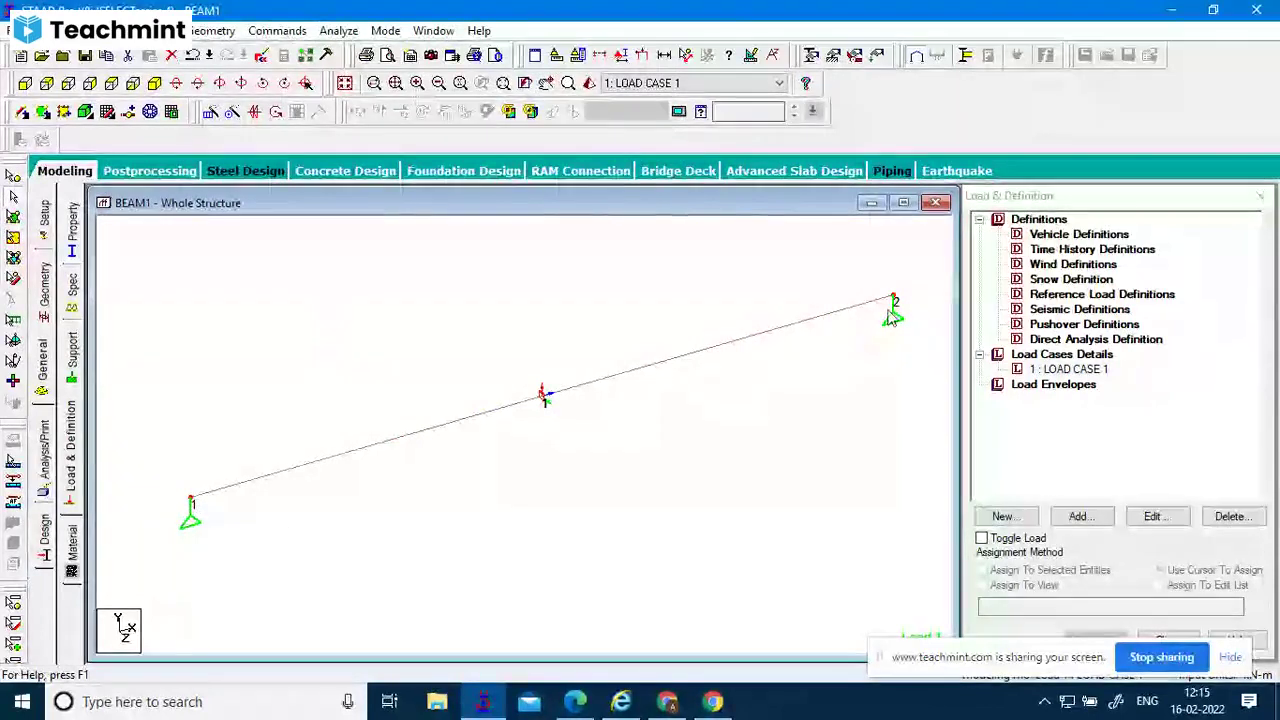
{"action": "scroll", "coordinate": [700, 415], "scroll_direction": "up", "scroll_amount": 2}
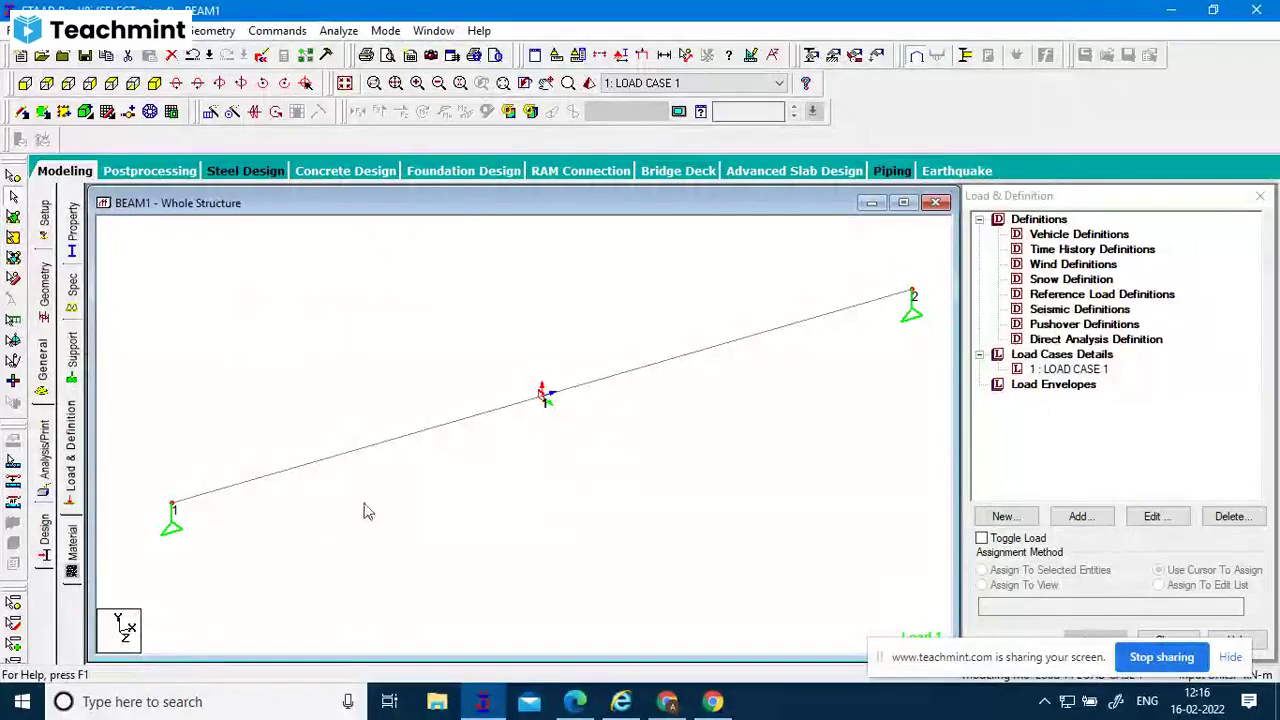
{"action": "left_click", "coordinate": [753, 343]}
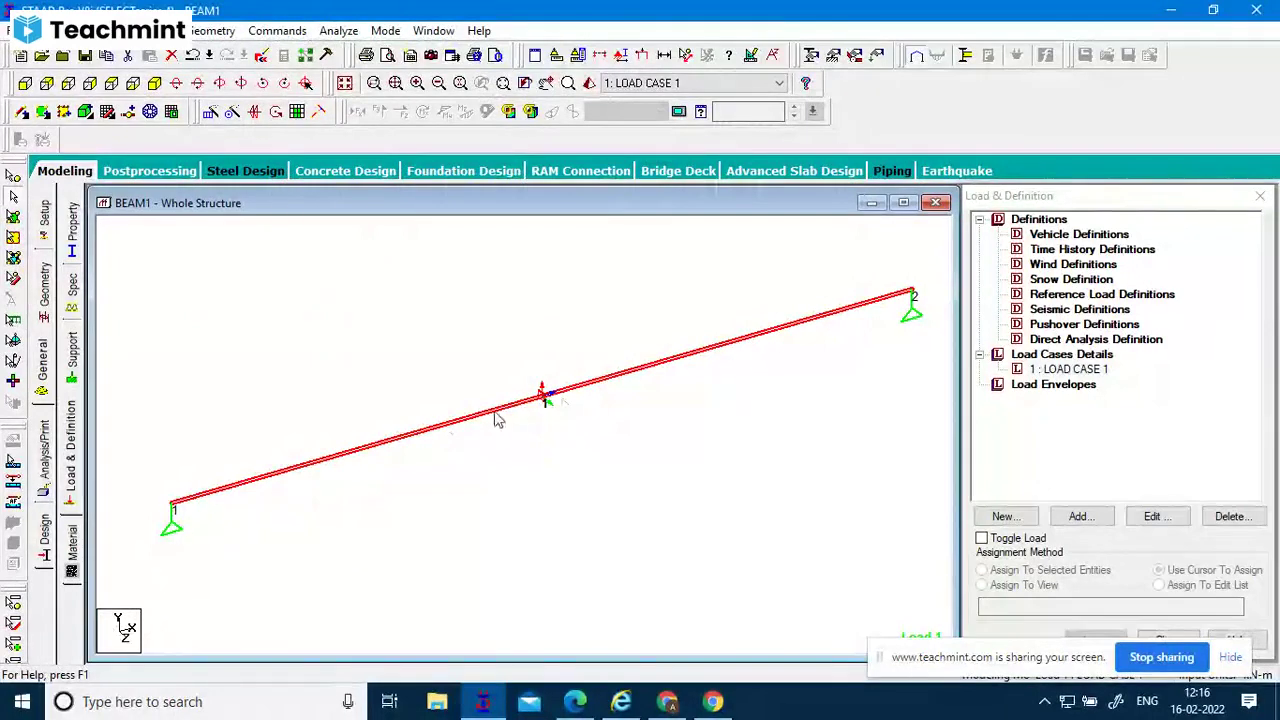
{"action": "scroll", "coordinate": [497, 417], "scroll_direction": "down", "scroll_amount": 1}
{"action": "scroll", "coordinate": [225, 484], "scroll_direction": "down", "scroll_amount": 2}
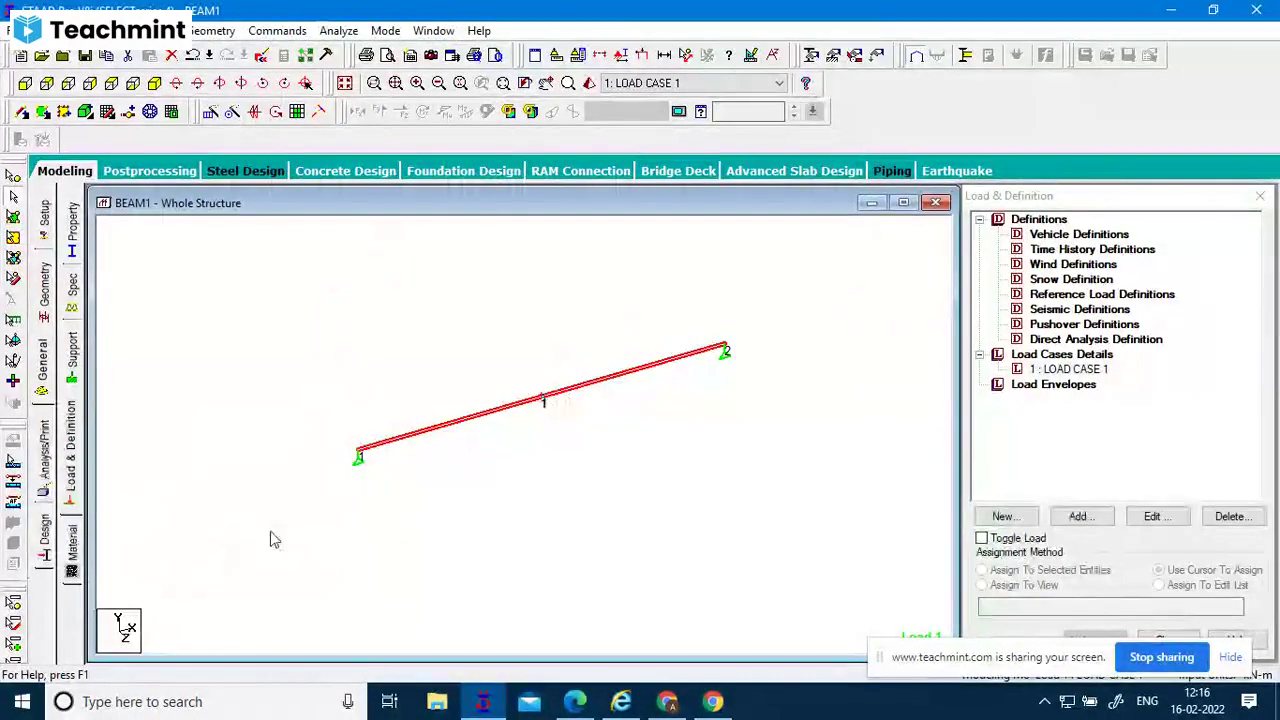
Define a new concentrated member force for LOAD CASE 1 with P -40 kN, d1 3 m and d2 0 m.
{"action": "left_click", "coordinate": [1088, 370]}
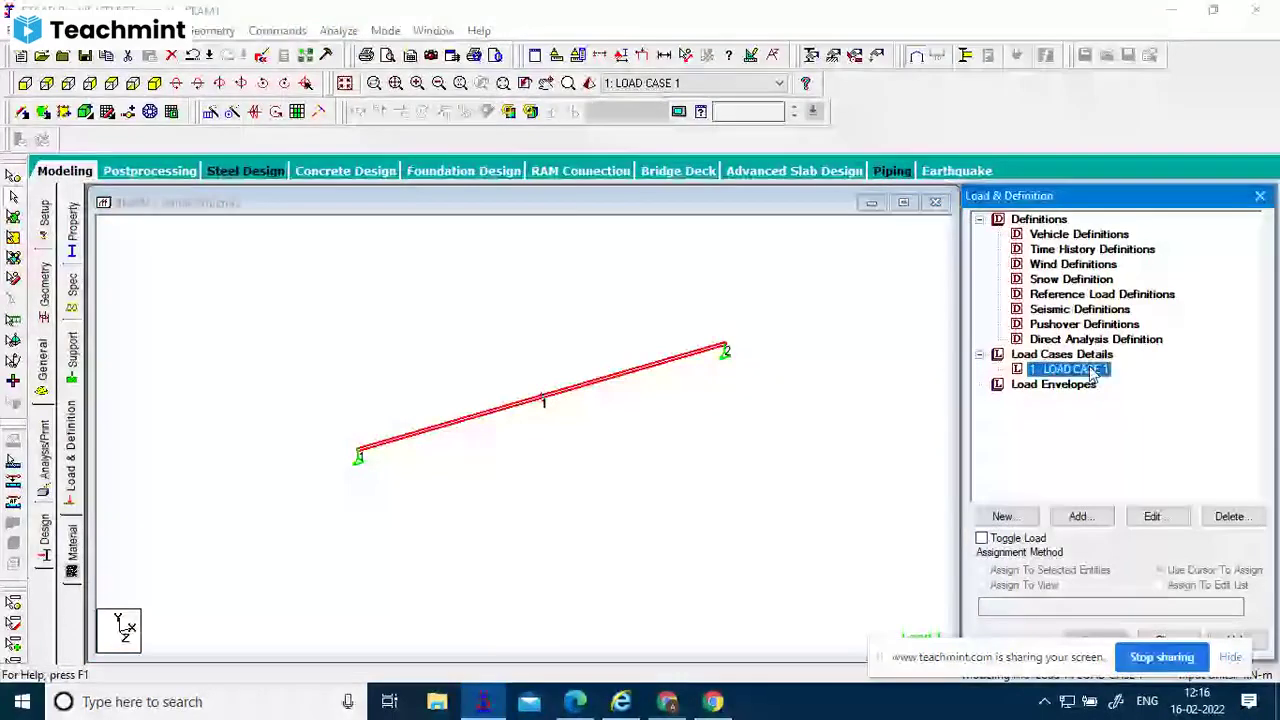
{"action": "left_click", "coordinate": [1080, 516]}
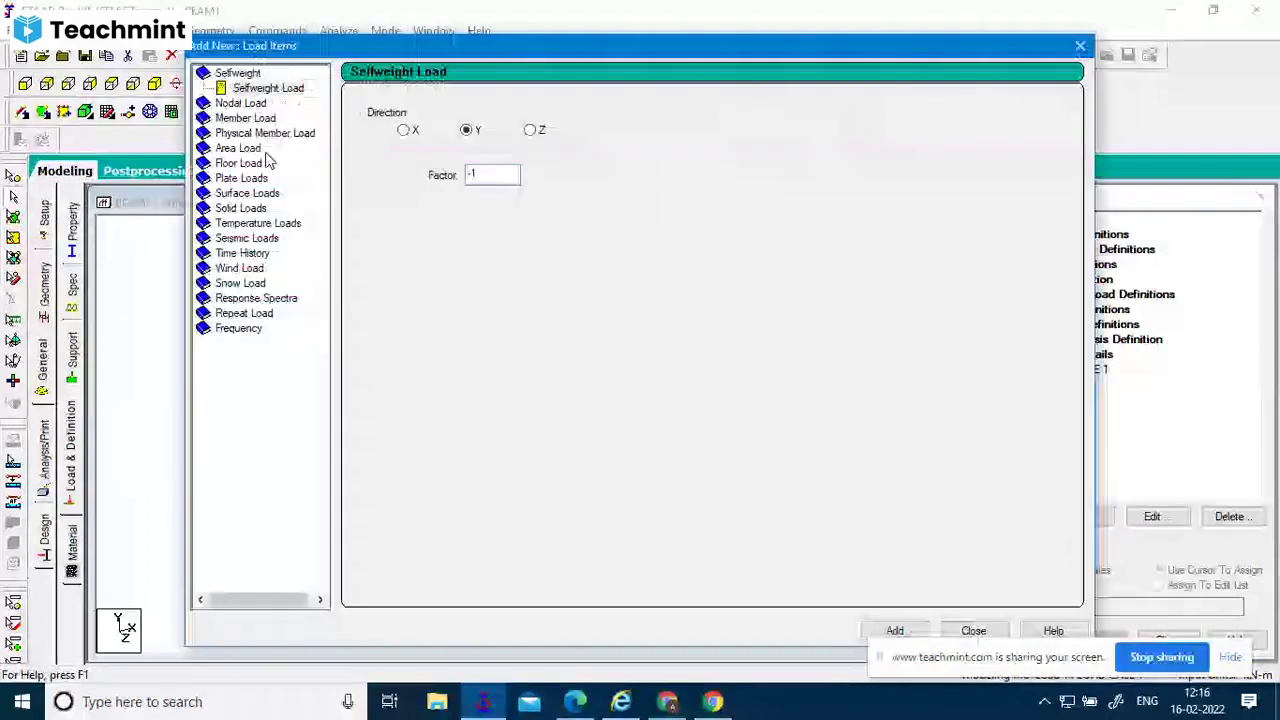
{"action": "left_click", "coordinate": [268, 118]}
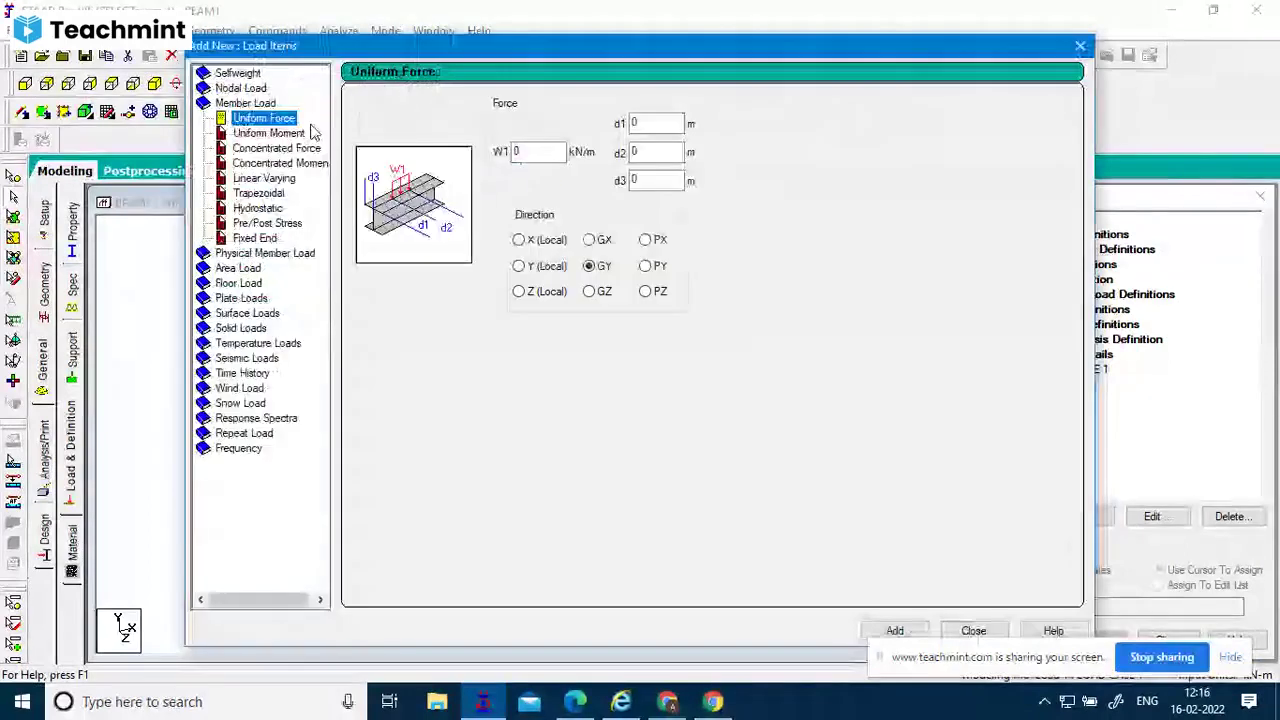
{"action": "left_click", "coordinate": [276, 148]}
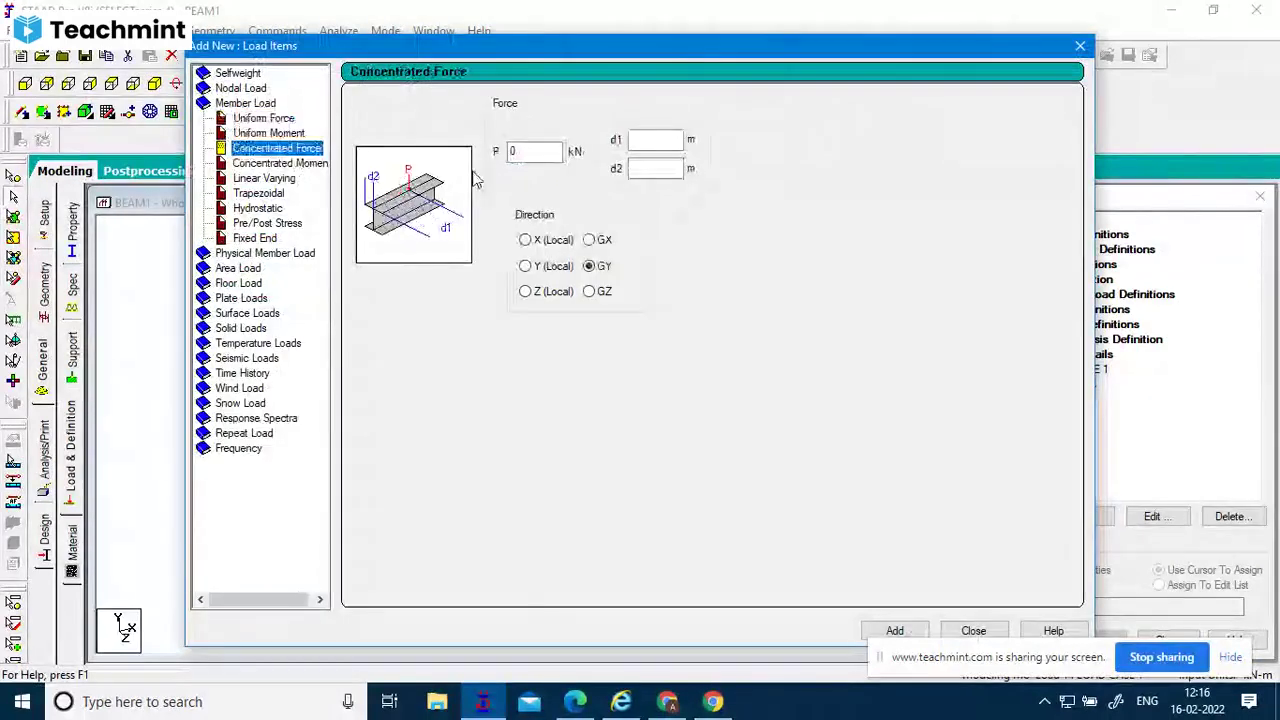
{"action": "key", "text": "Tab"}
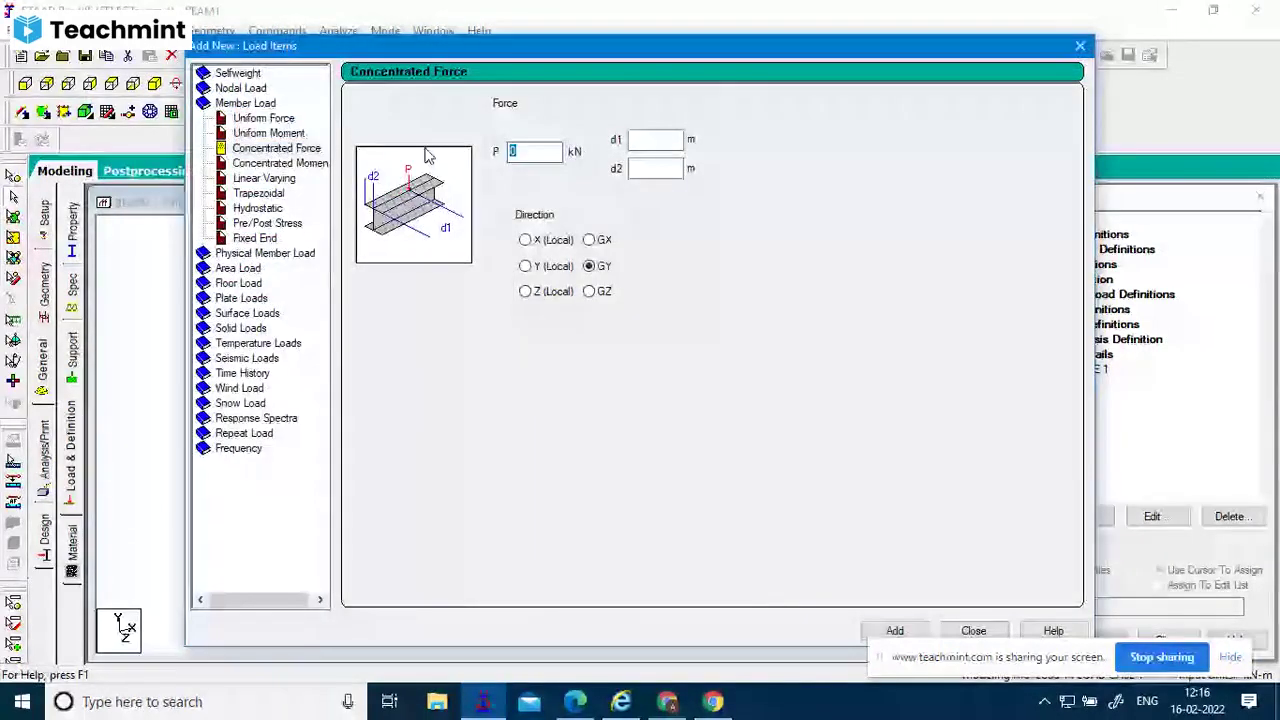
{"action": "type", "text": "-40"}
{"action": "left_click", "coordinate": [662, 138]}
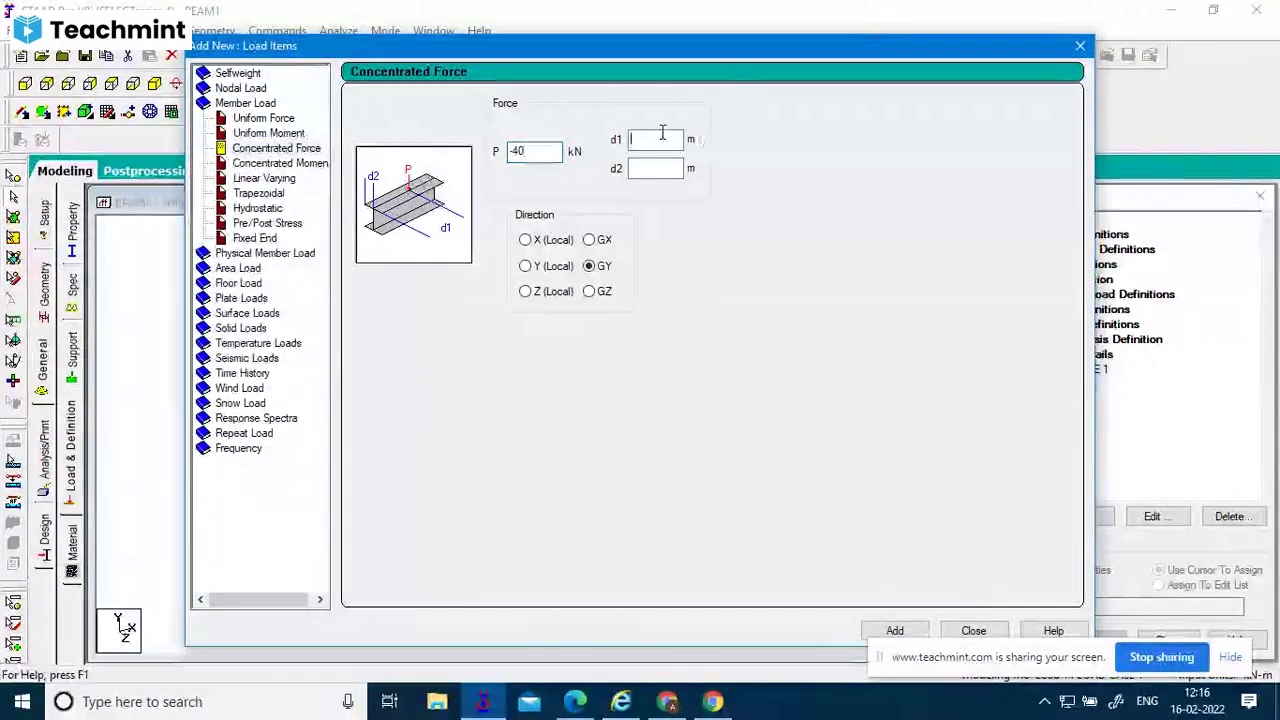
{"action": "type", "text": "3"}
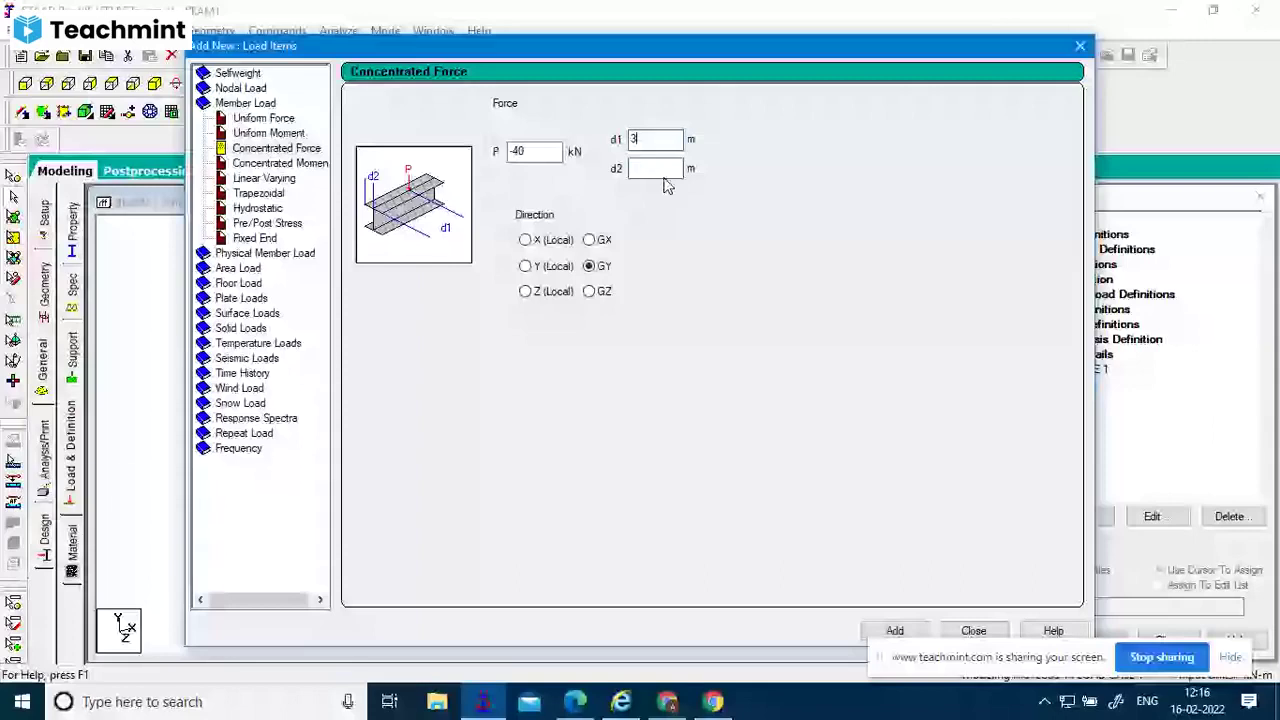
{"action": "left_click", "coordinate": [660, 168]}
{"action": "type", "text": "0"}
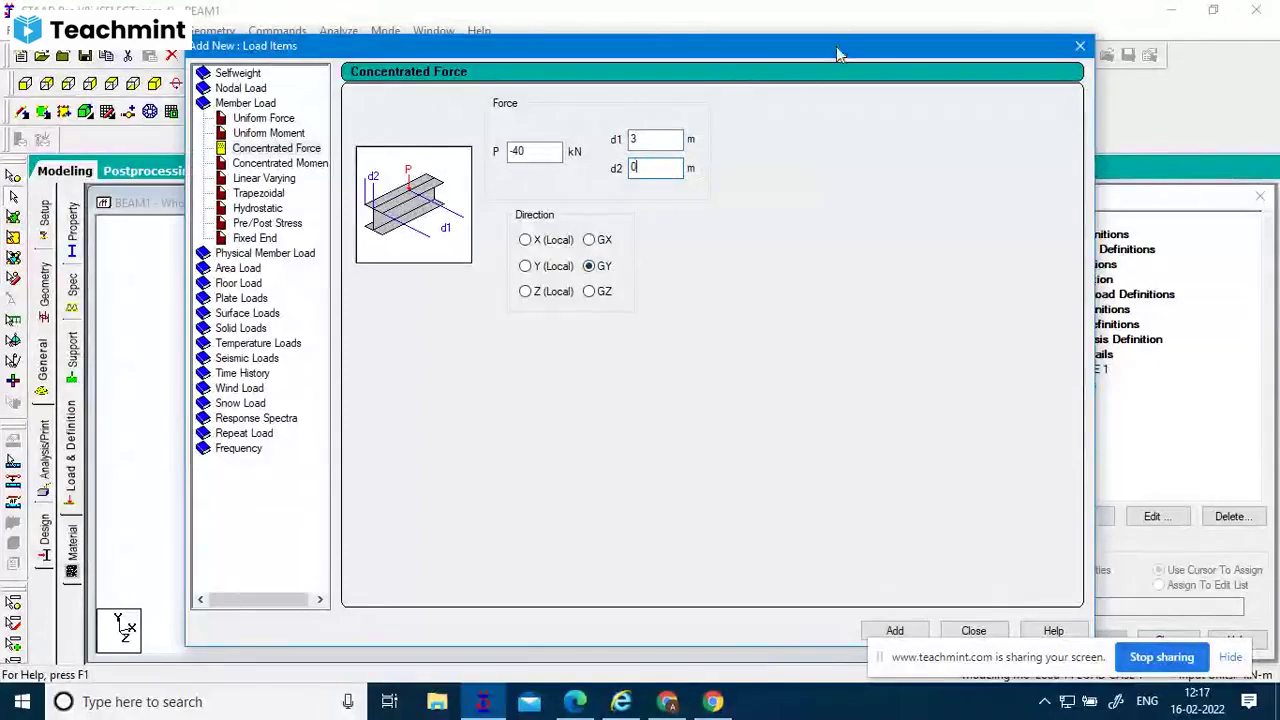
Choose GY as the force direction, add the concentrated force to LOAD CASE 1 and close the load items form.
{"action": "left_click_drag", "start_coordinate": [836, 46], "coordinate": [991, 43]}
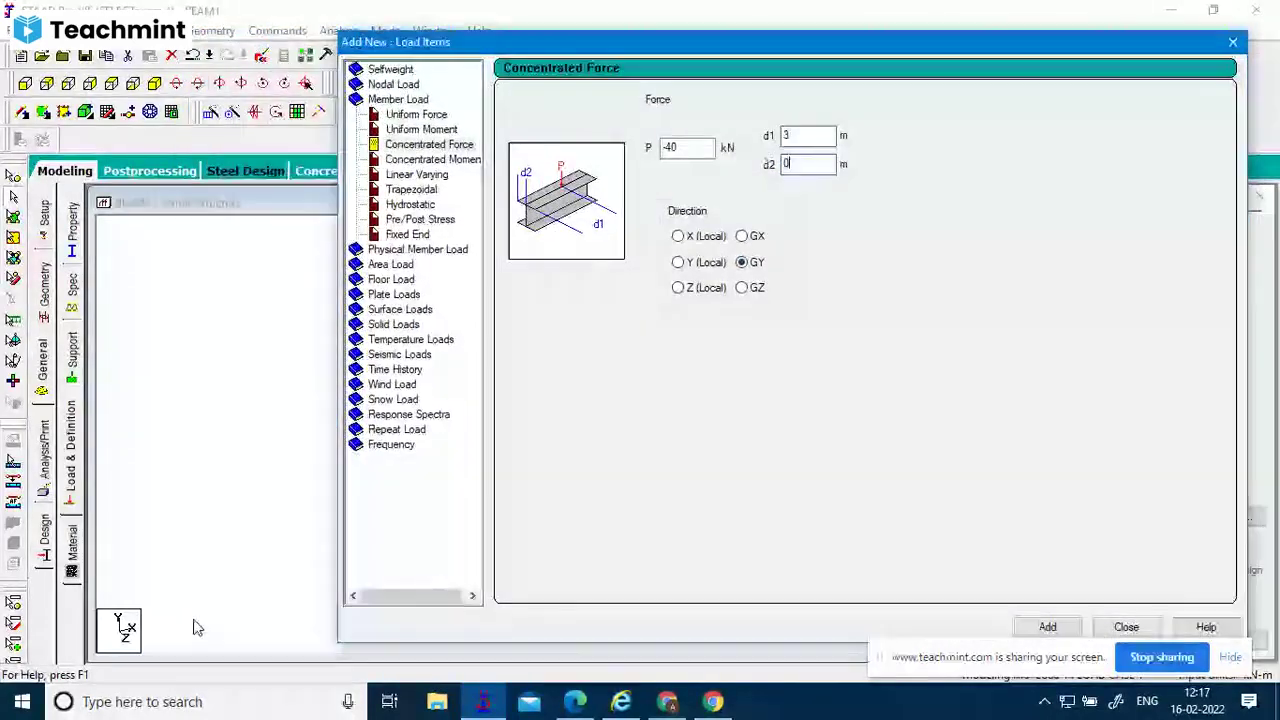
{"action": "left_click", "coordinate": [706, 262]}
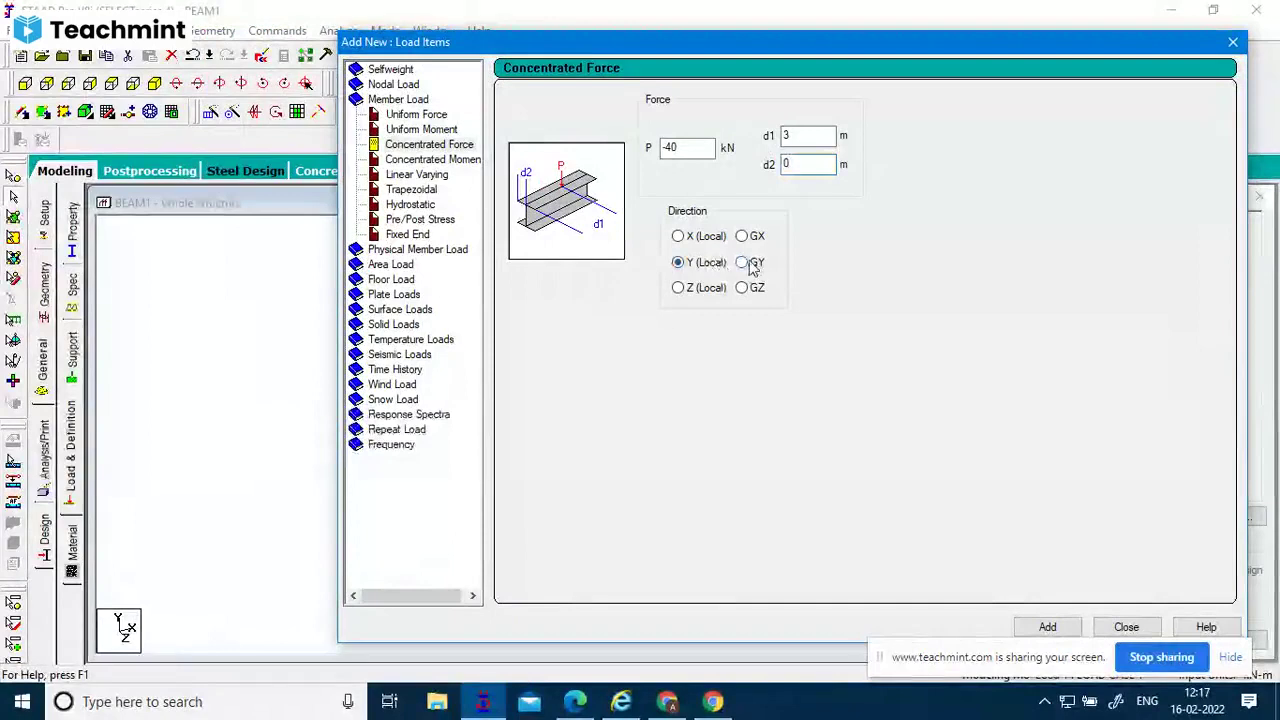
{"action": "left_click", "coordinate": [752, 264]}
{"action": "left_click_drag", "start_coordinate": [1060, 44], "coordinate": [778, 32]}
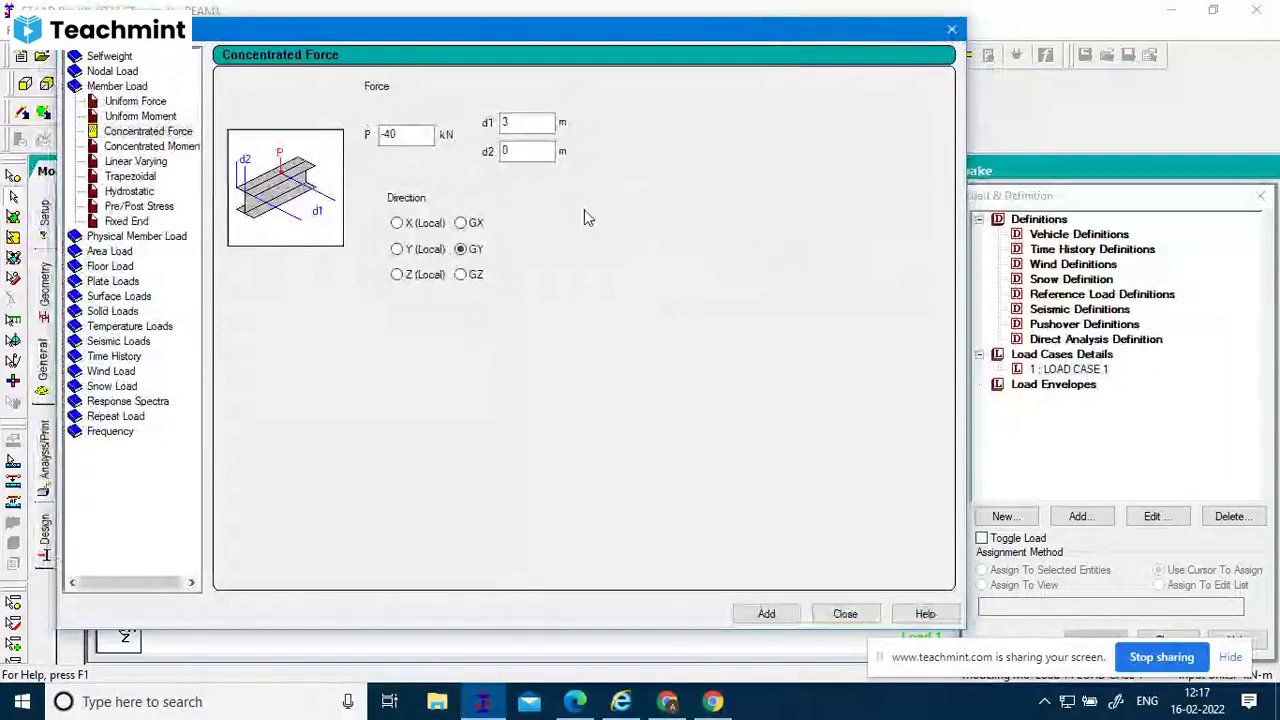
{"action": "left_click", "coordinate": [845, 612]}
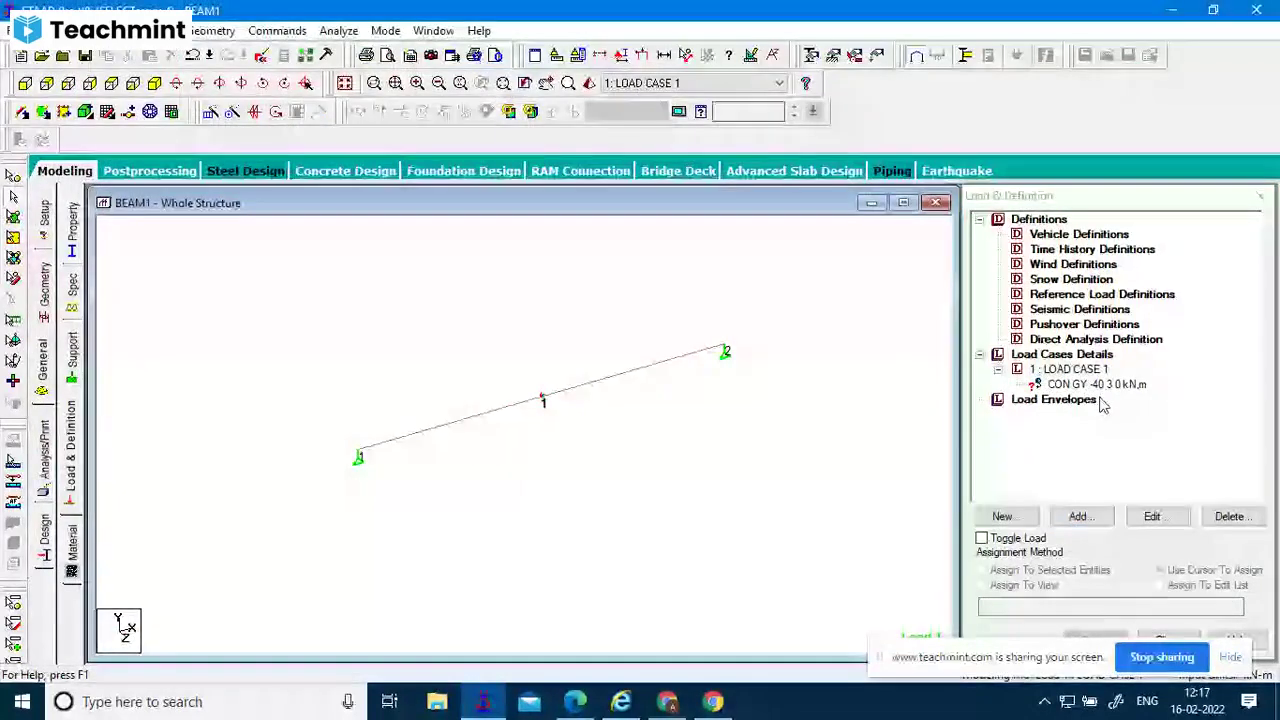
Assign the concentrated -40 kN GY load to beam 1 using the cursor assignment method.
{"action": "left_click", "coordinate": [1115, 387]}
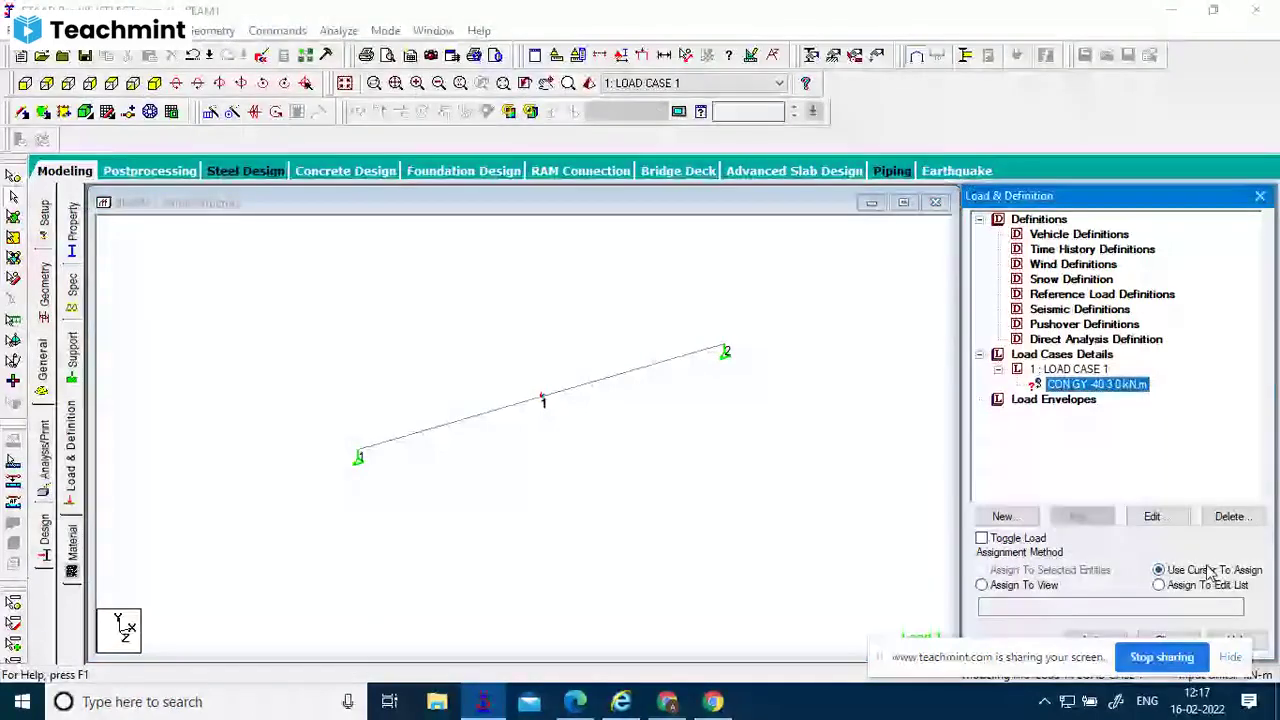
{"action": "left_click_drag", "start_coordinate": [1196, 195], "coordinate": [1186, 121]}
{"action": "left_click", "coordinate": [1085, 566]}
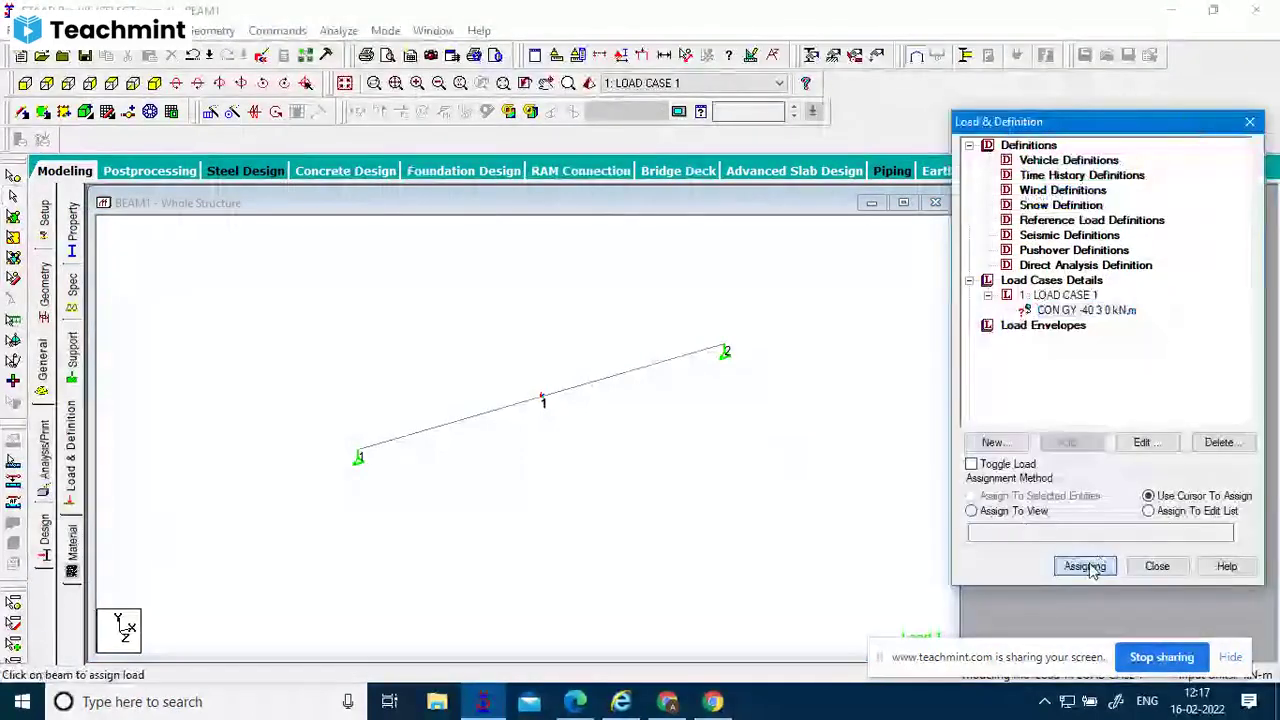
{"action": "left_click", "coordinate": [540, 404]}
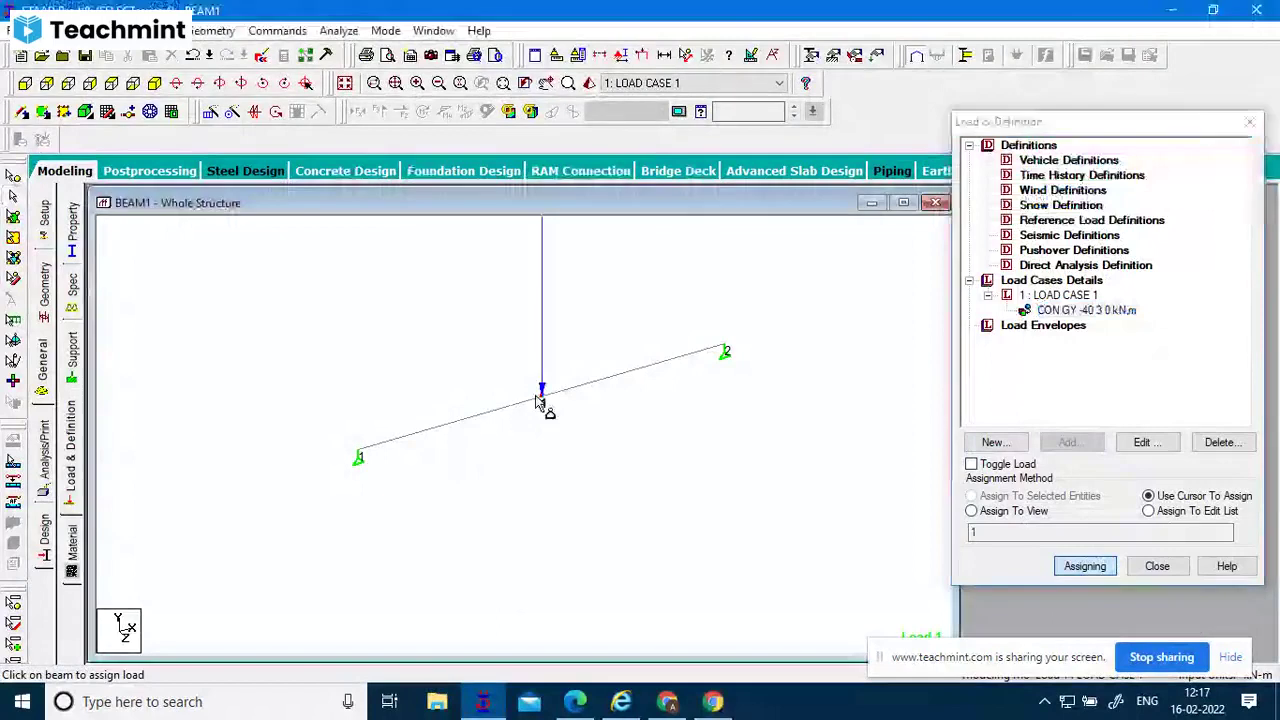
Set the Point Force load scale to 20 kN per m in the diagram settings and apply it.
{"action": "key", "text": "Right"}
{"action": "key", "text": "Right"}
{"action": "key", "text": "Right"}
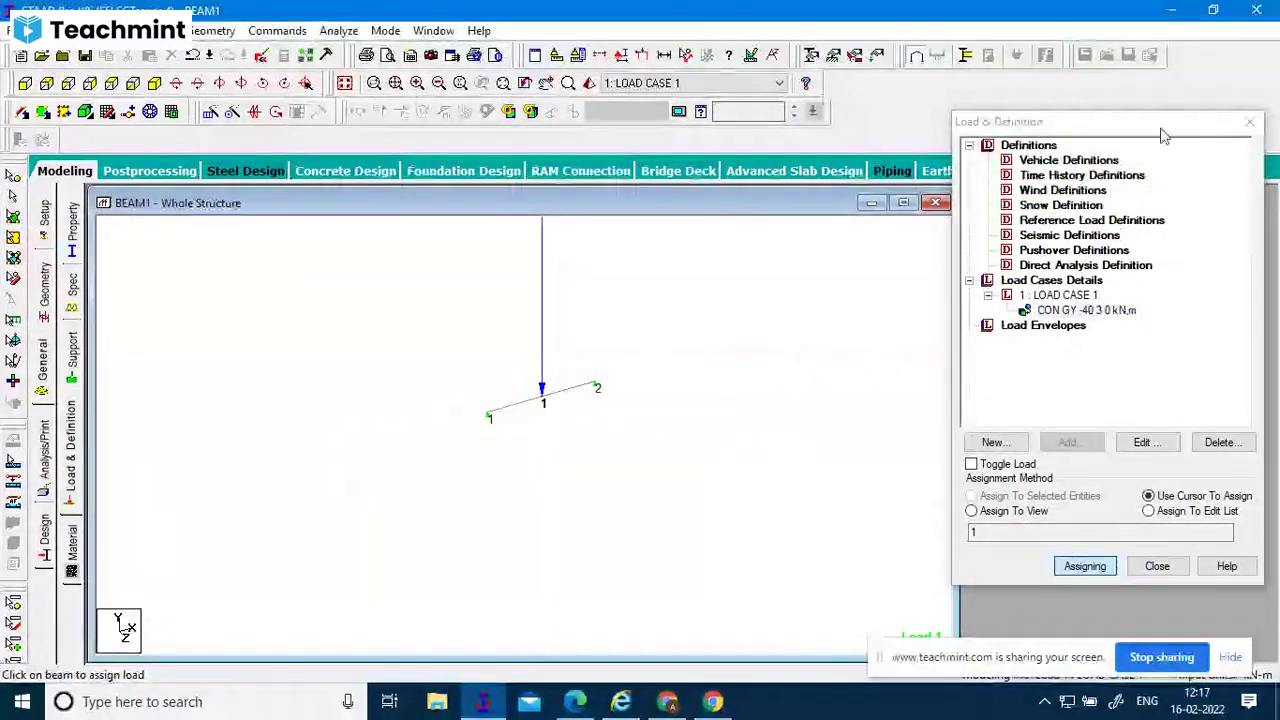
{"action": "left_click_drag", "start_coordinate": [1166, 121], "coordinate": [1178, 181]}
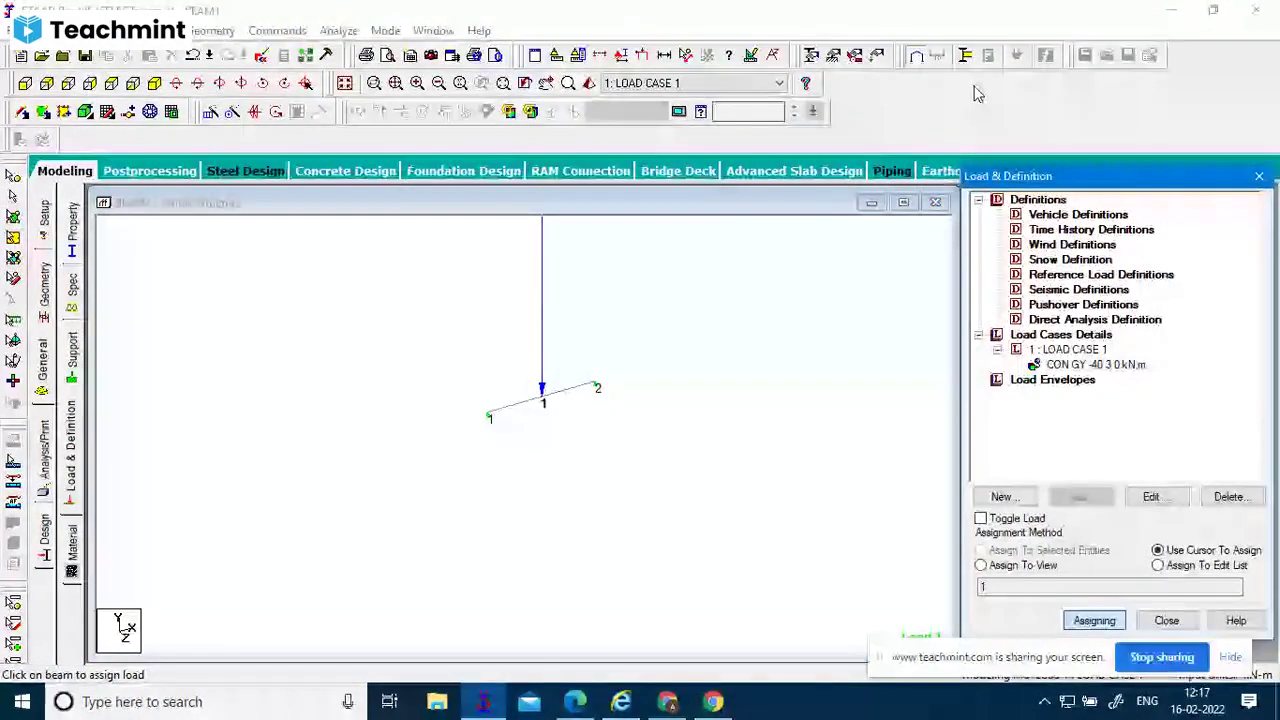
{"action": "left_click", "coordinate": [750, 57]}
{"action": "left_click", "coordinate": [751, 57]}
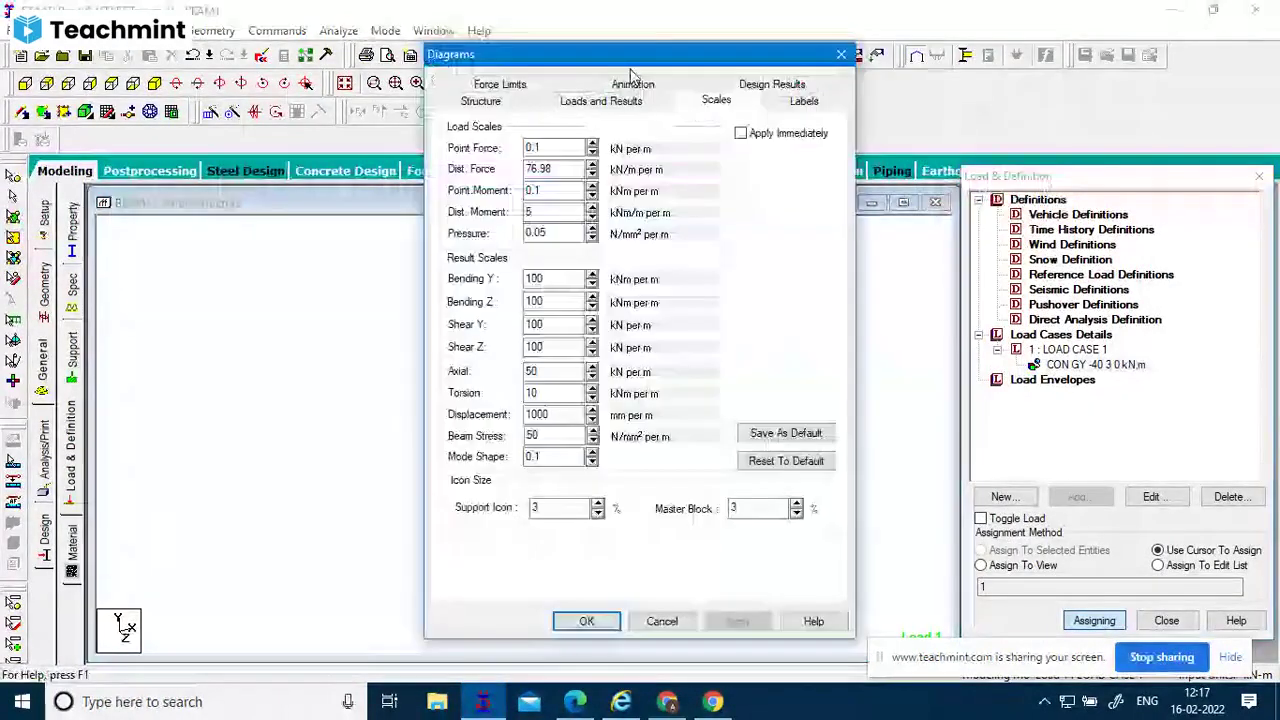
{"action": "left_click_drag", "start_coordinate": [631, 72], "coordinate": [852, 60]}
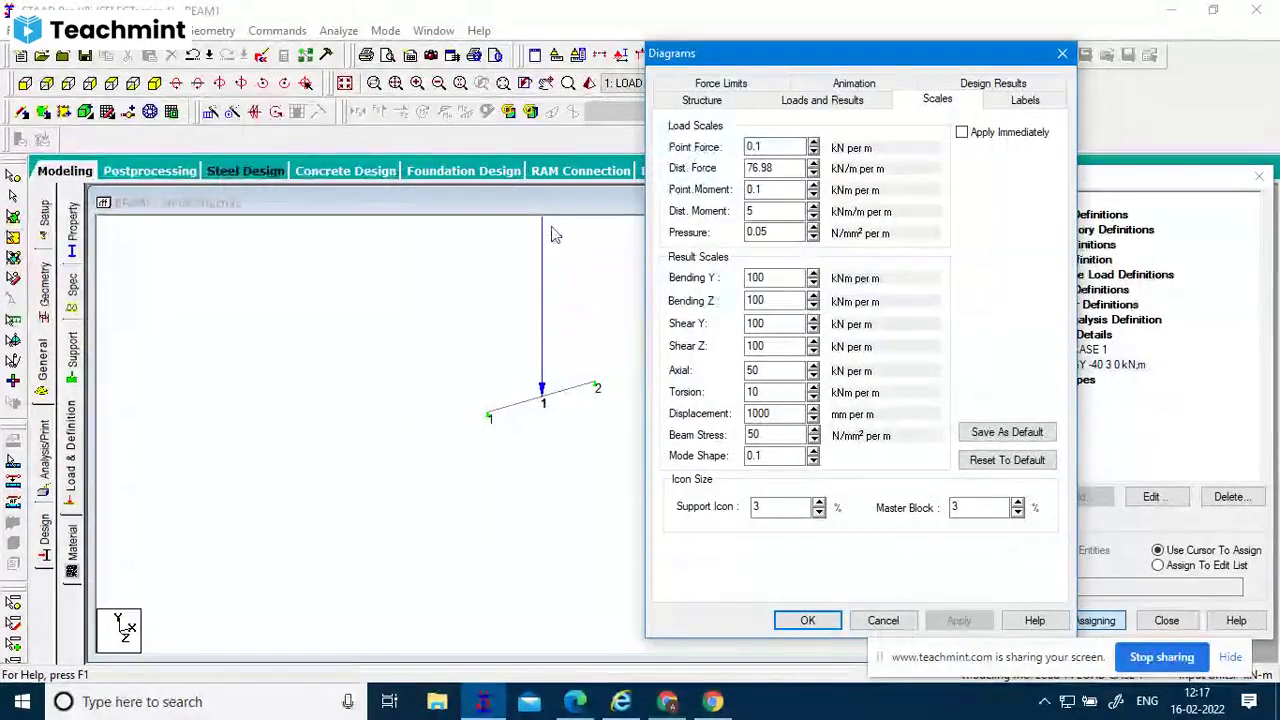
{"action": "double_click", "coordinate": [755, 147]}
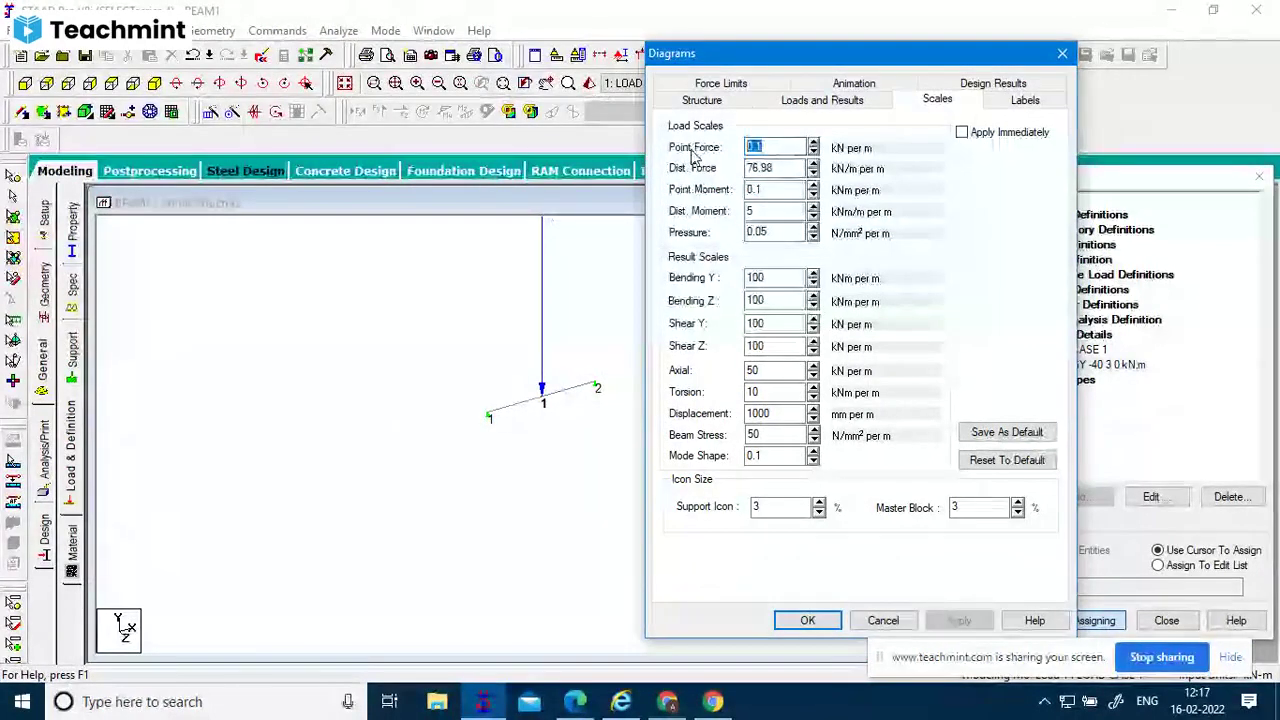
{"action": "type", "text": "20"}
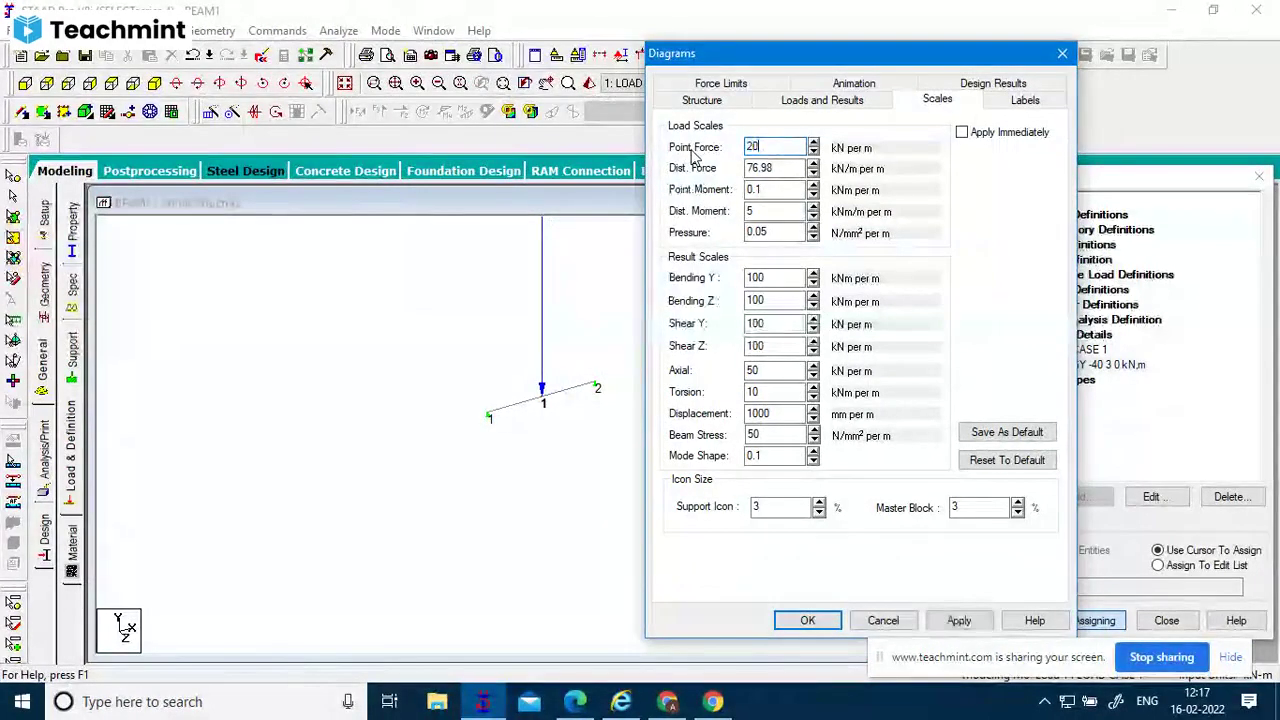
{"action": "left_click", "coordinate": [952, 620]}
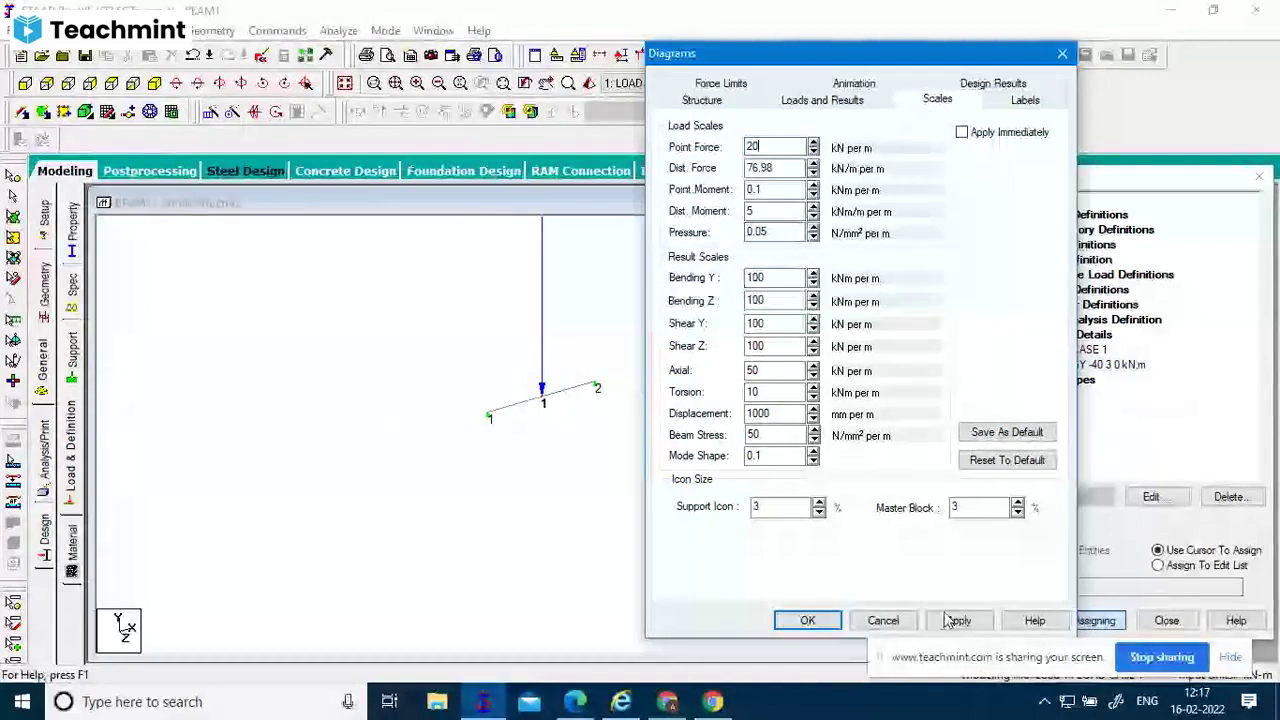
Accept the diagram scale settings, review the diagram label options and end the cursor load assignment.
{"action": "left_click", "coordinate": [808, 620]}
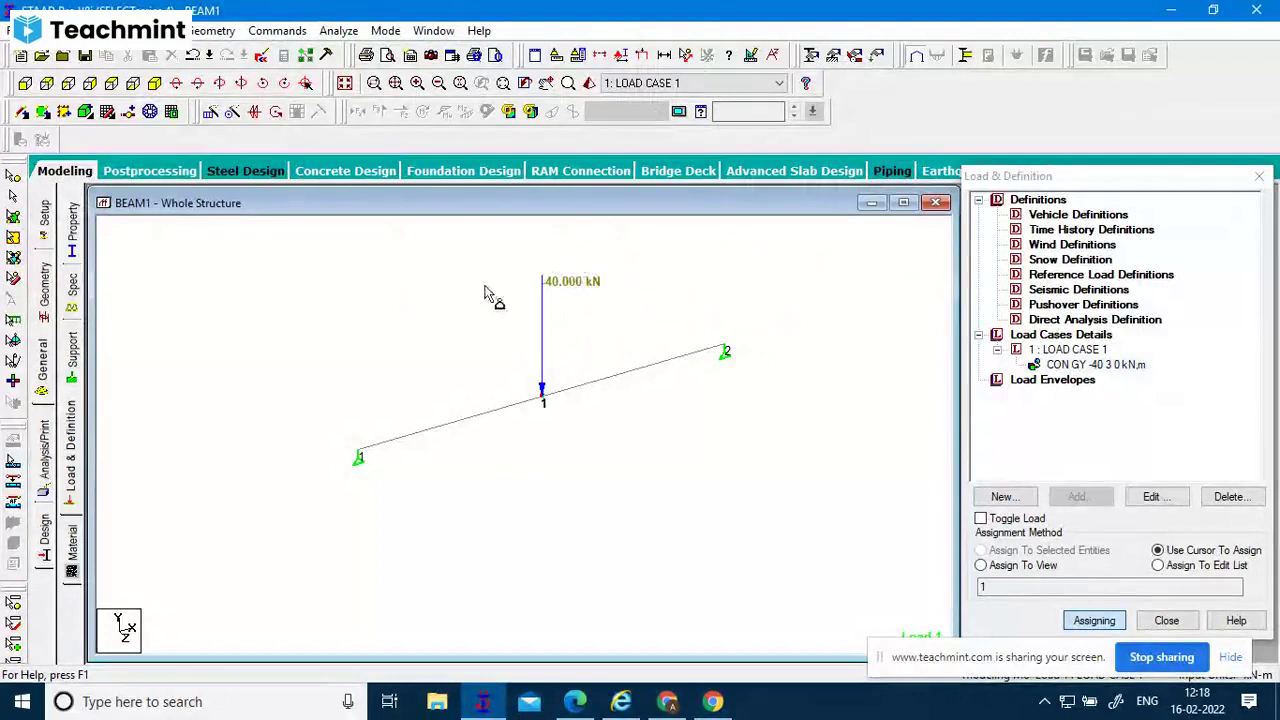
{"action": "left_click", "coordinate": [750, 54]}
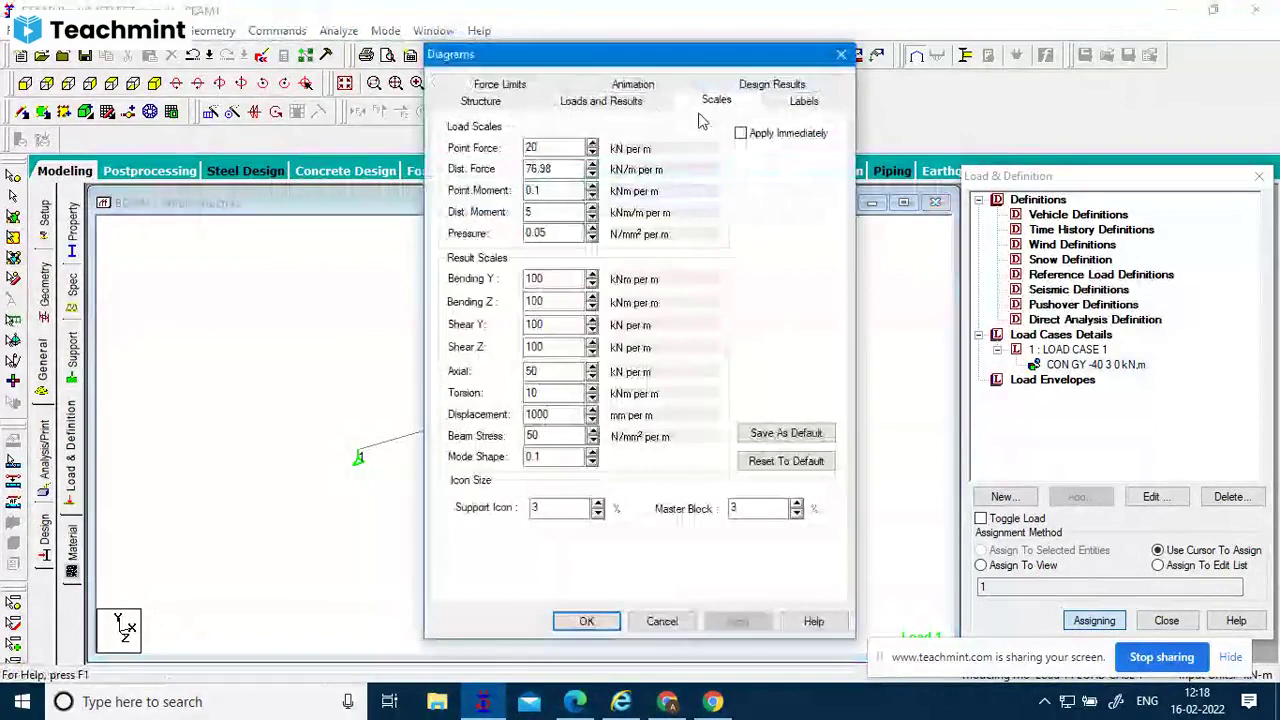
{"action": "left_click", "coordinate": [804, 101]}
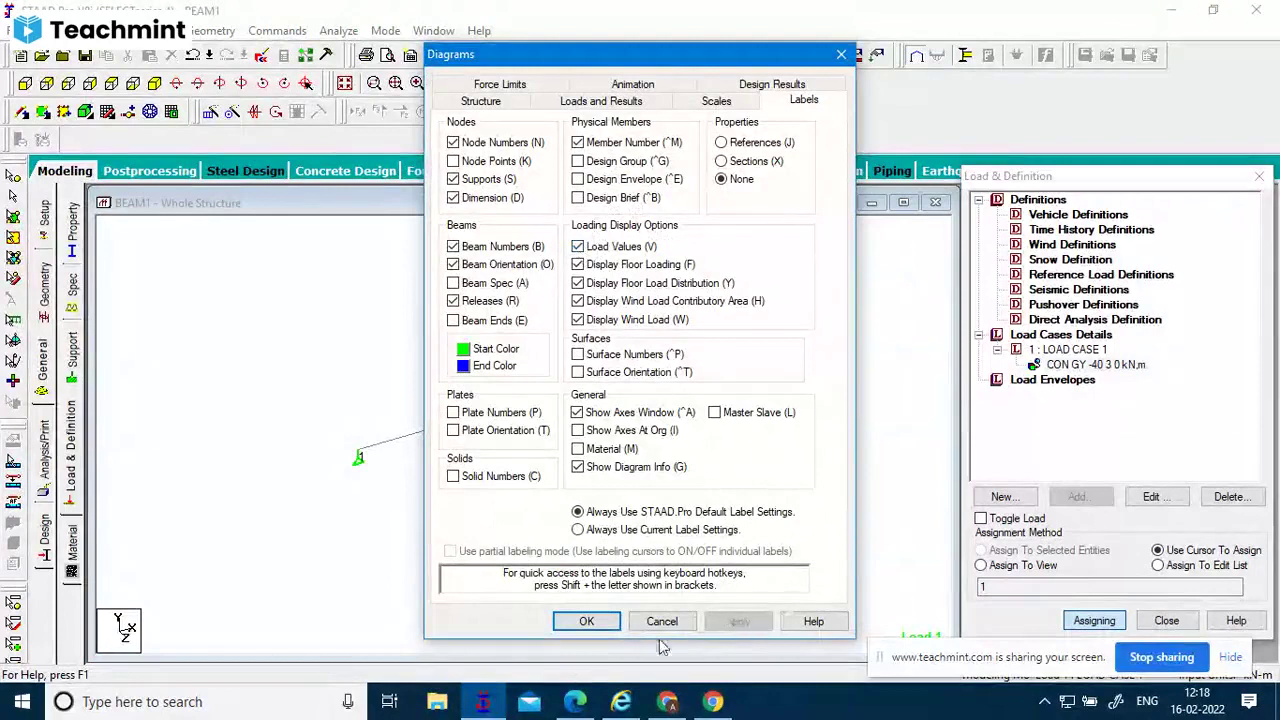
{"action": "left_click", "coordinate": [587, 621]}
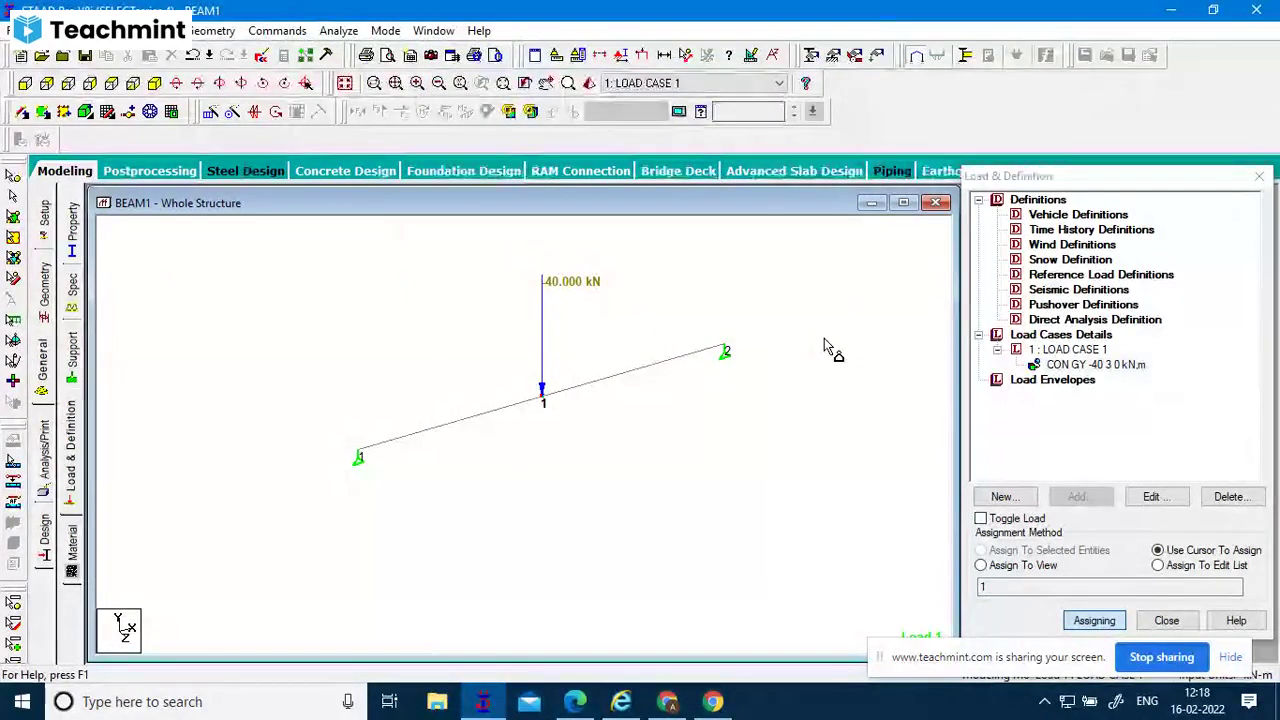
{"action": "key", "text": "Escape"}
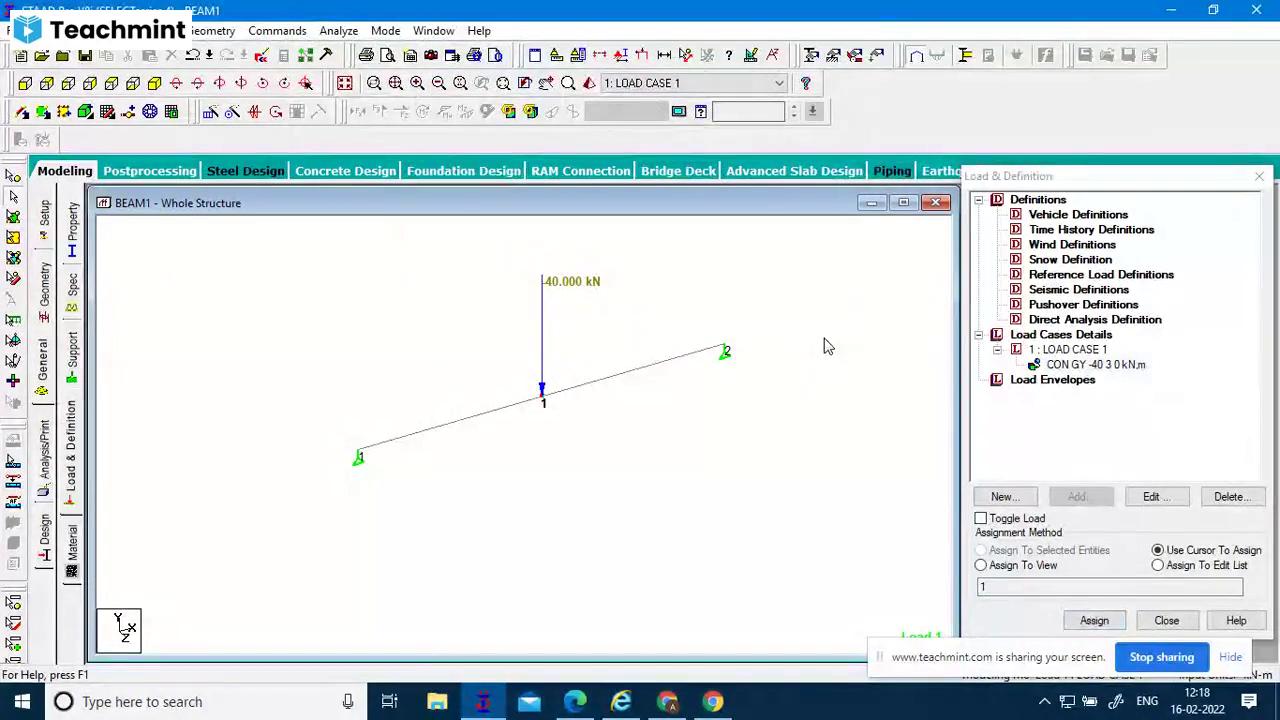
Check the concentrated GY load item under LOAD CASE 1 against its display on the beam.
{"action": "left_click", "coordinate": [1100, 365]}
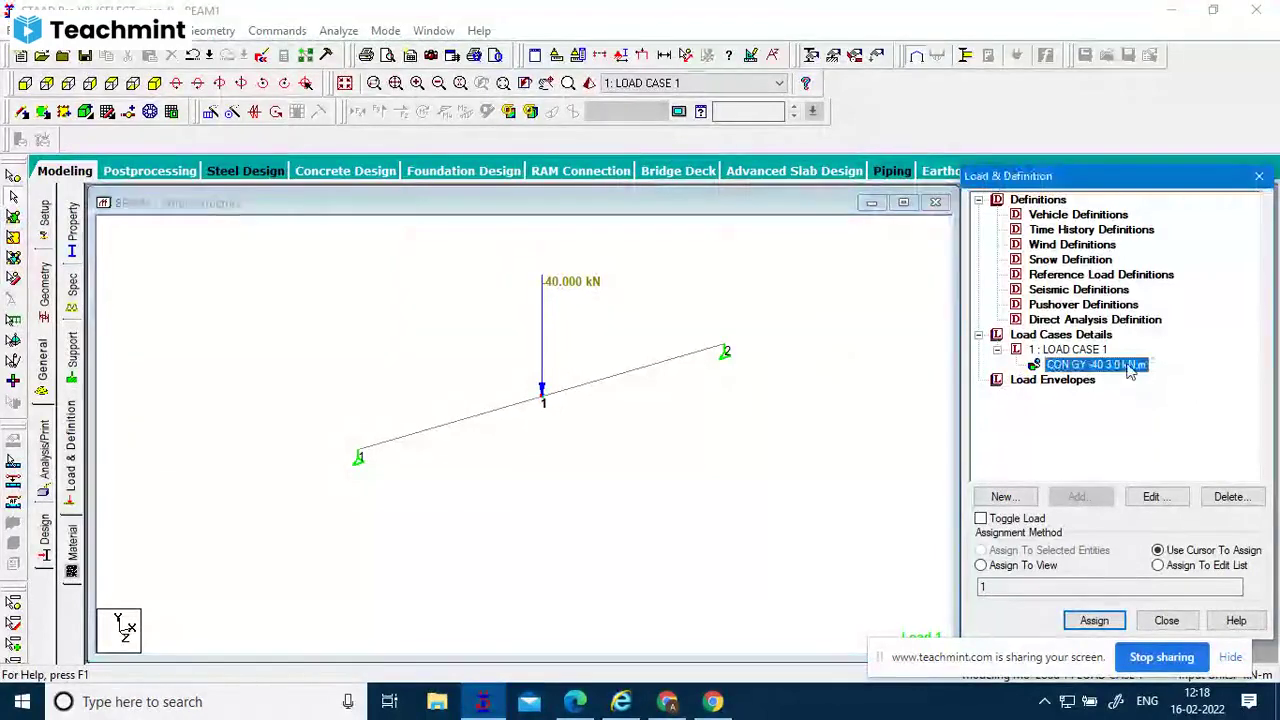
{"action": "left_click", "coordinate": [1088, 351]}
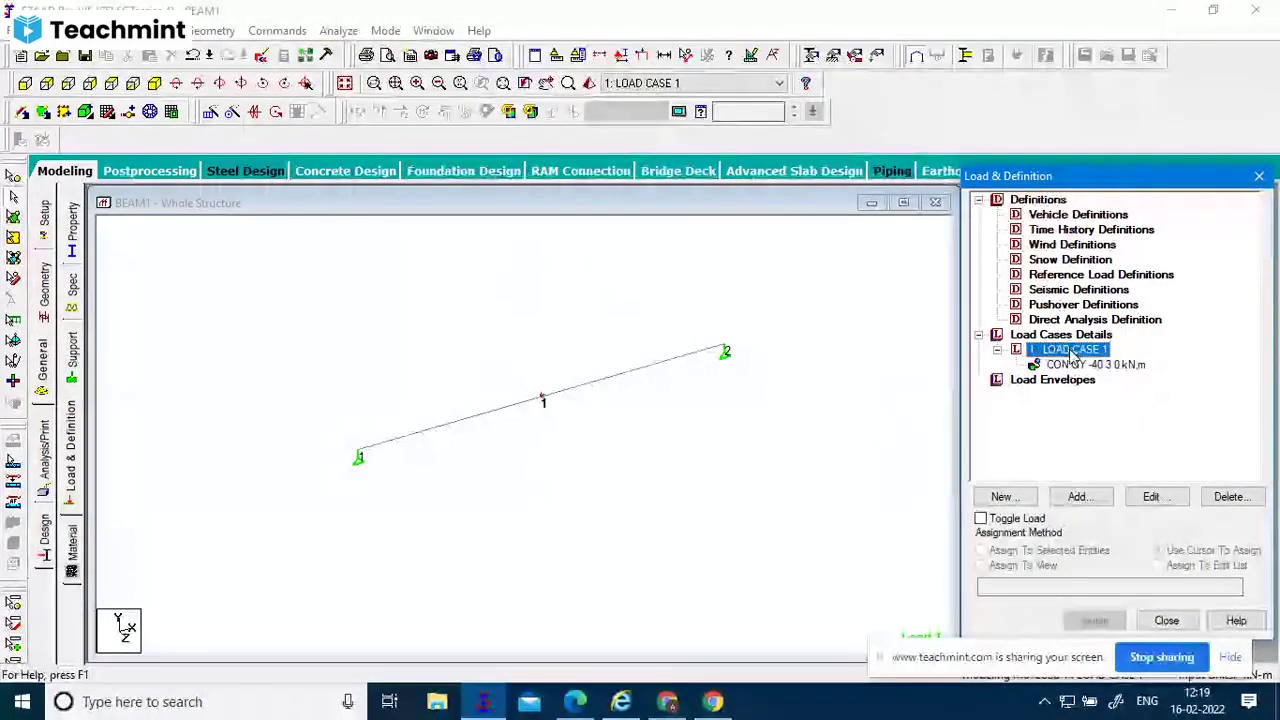
{"action": "left_click", "coordinate": [1118, 367]}
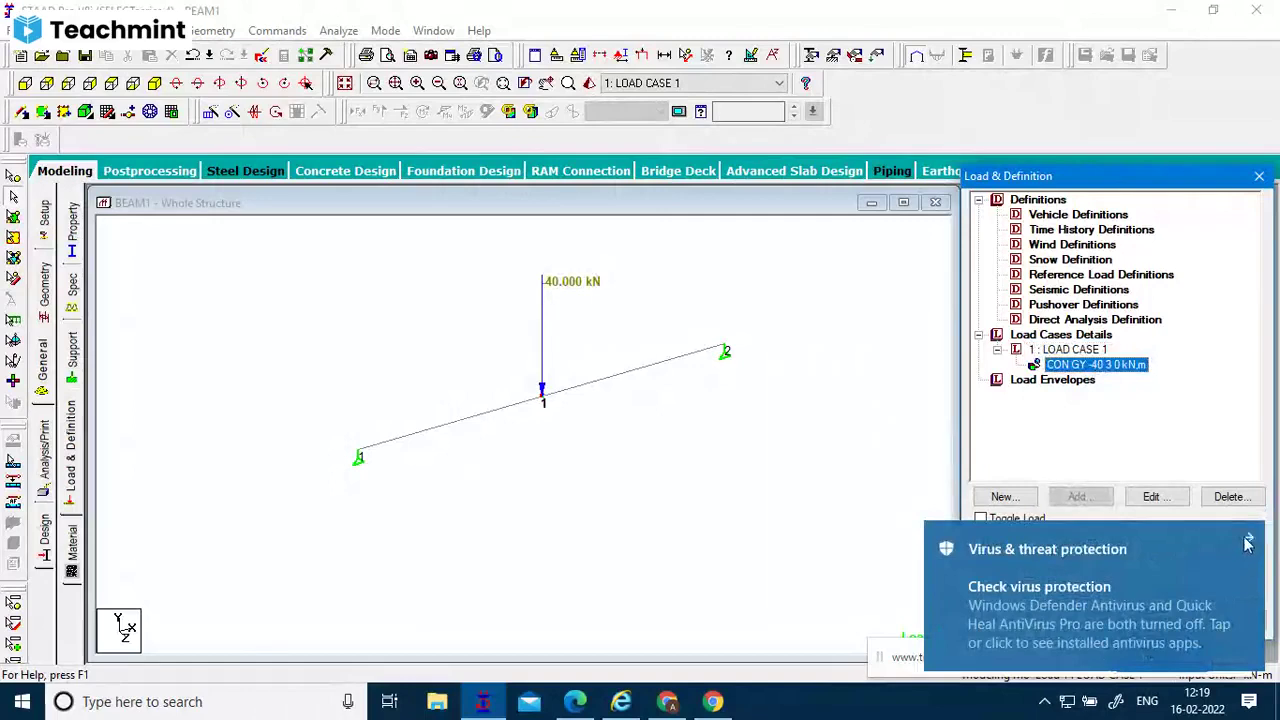
{"action": "left_click", "coordinate": [857, 434]}
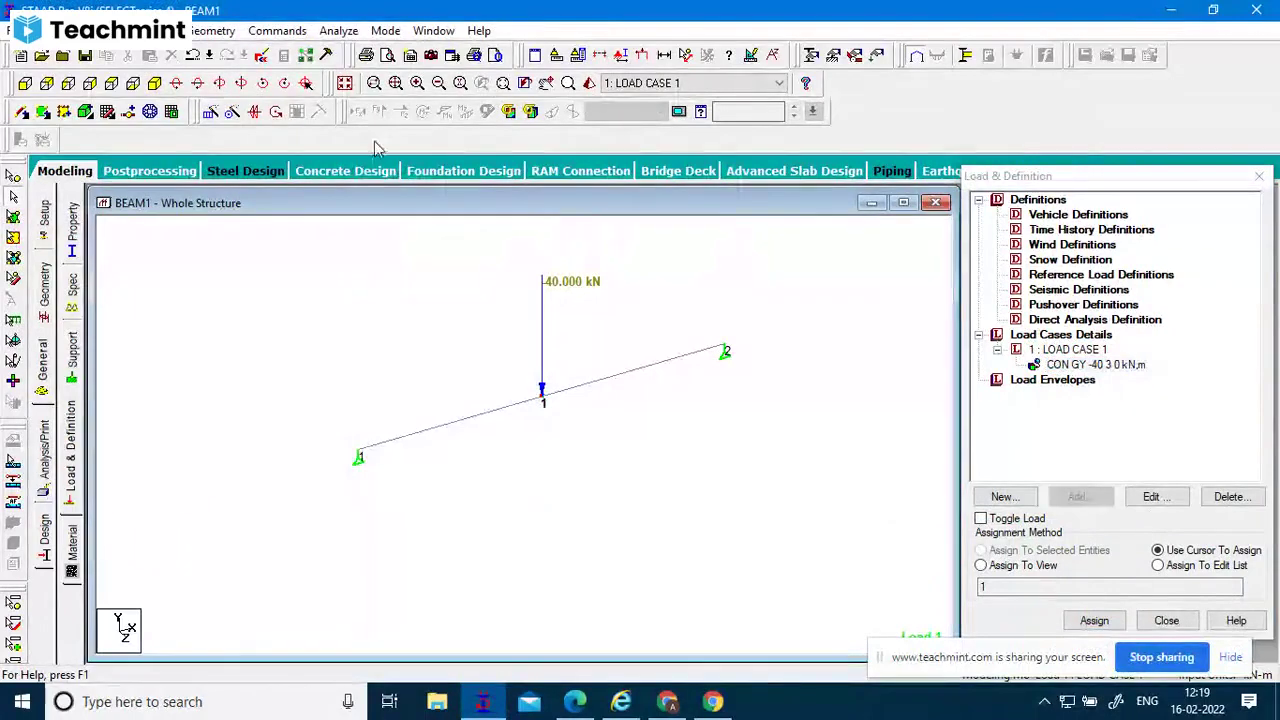
Add a Perform Analysis command with the All print option.
{"action": "left_click", "coordinate": [273, 33]}
{"action": "mouse_move", "coordinate": [350, 33]}
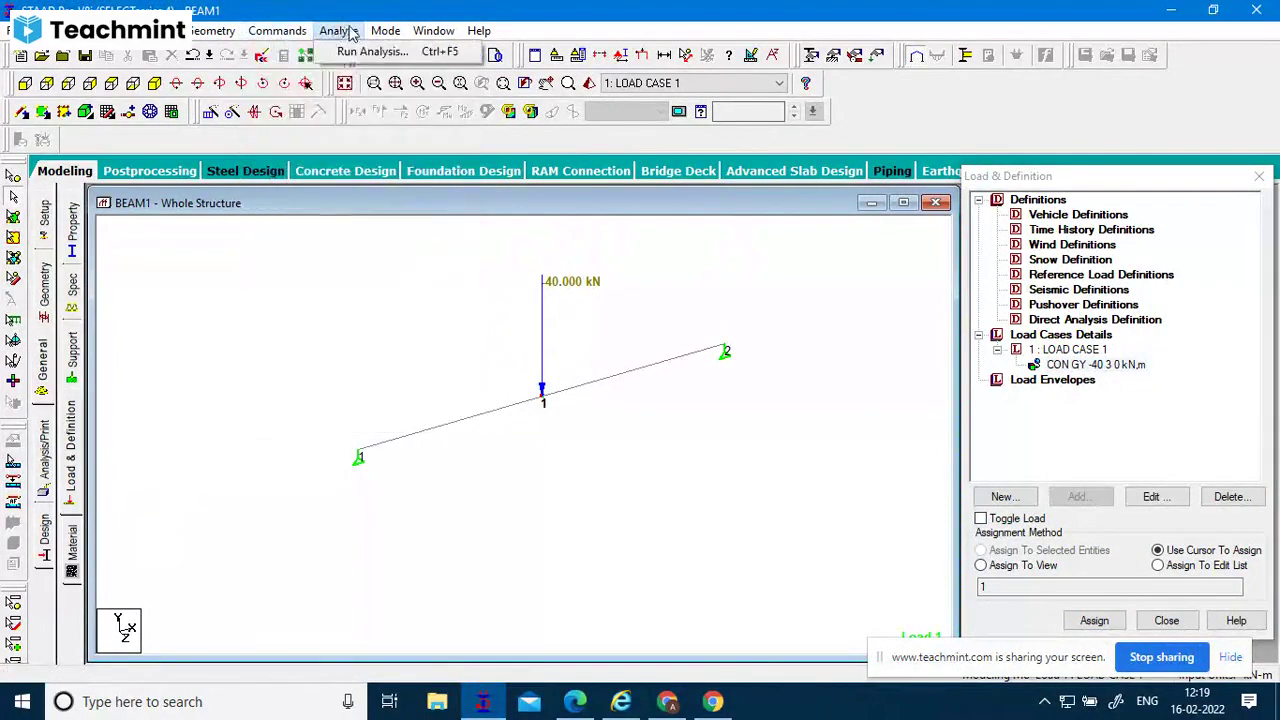
{"action": "mouse_move", "coordinate": [290, 30]}
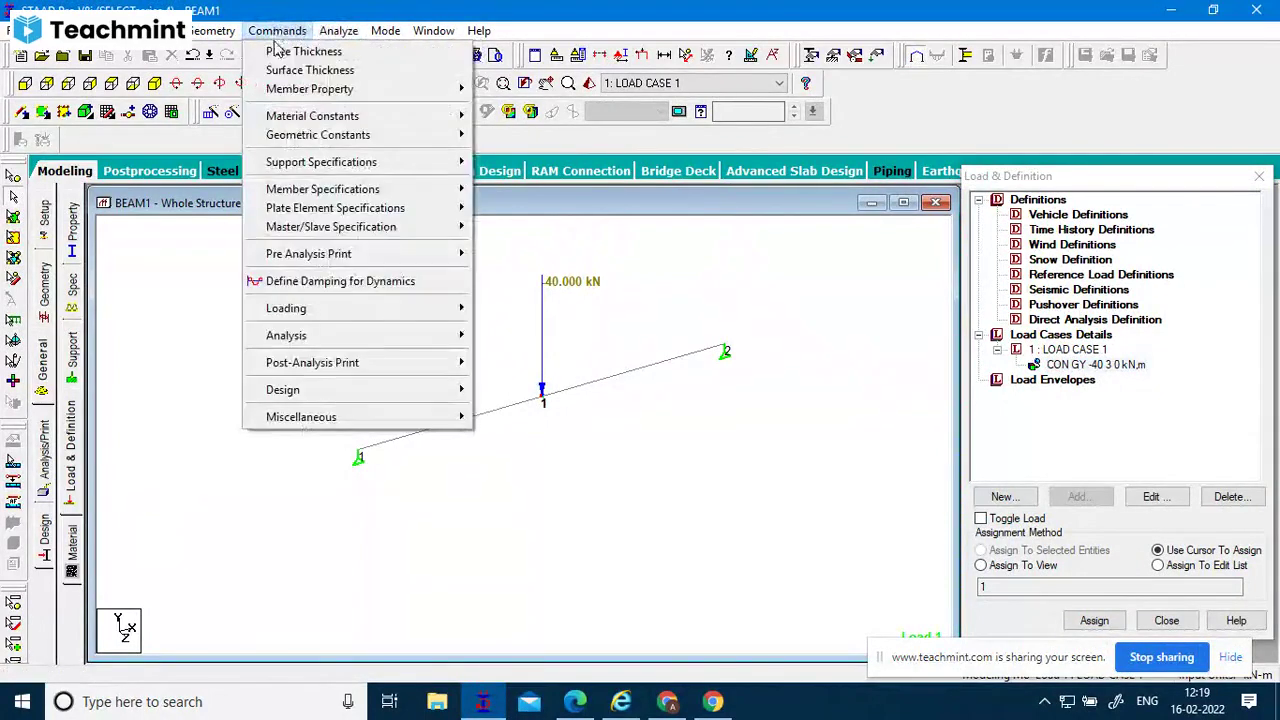
{"action": "mouse_move", "coordinate": [414, 336]}
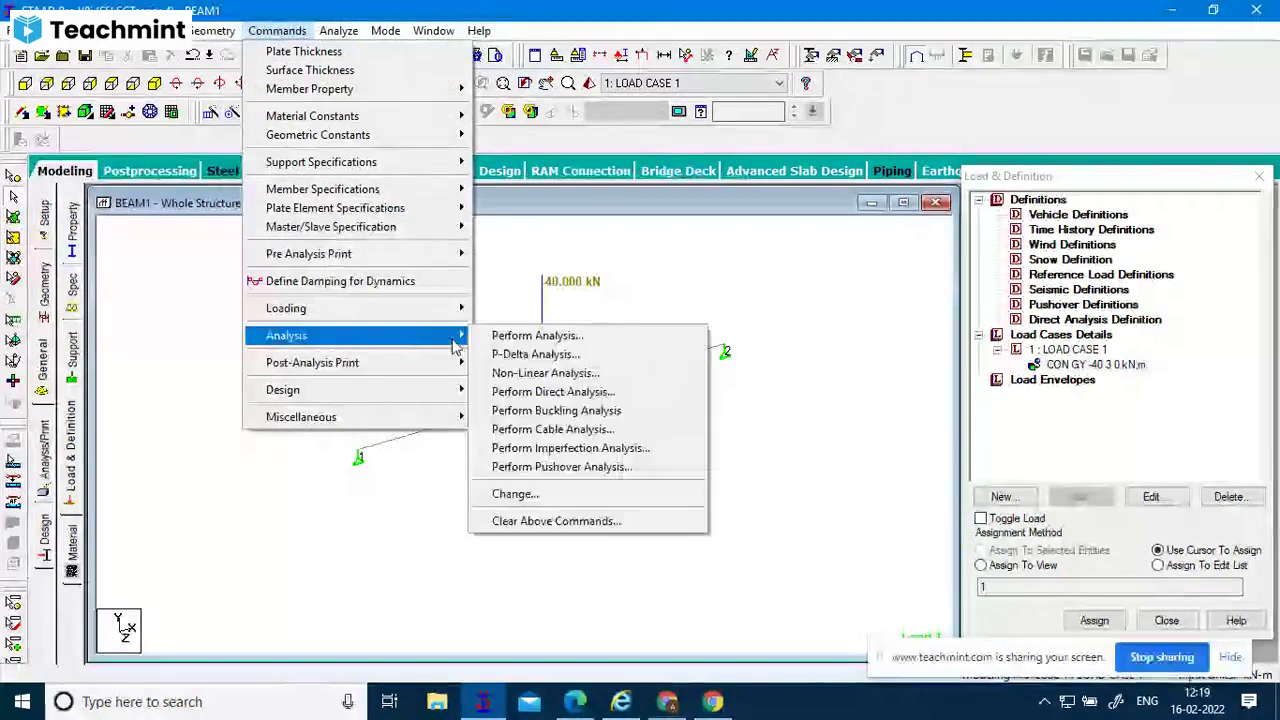
{"action": "left_click", "coordinate": [530, 332]}
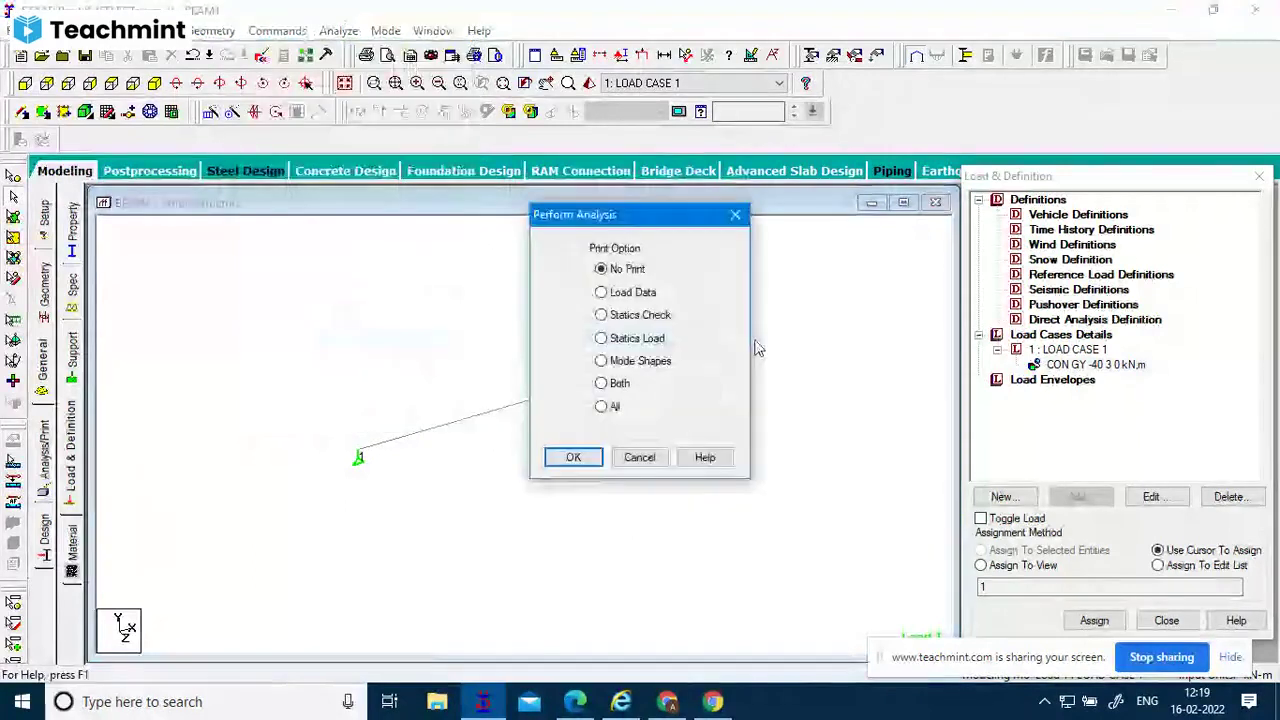
{"action": "left_click", "coordinate": [606, 407]}
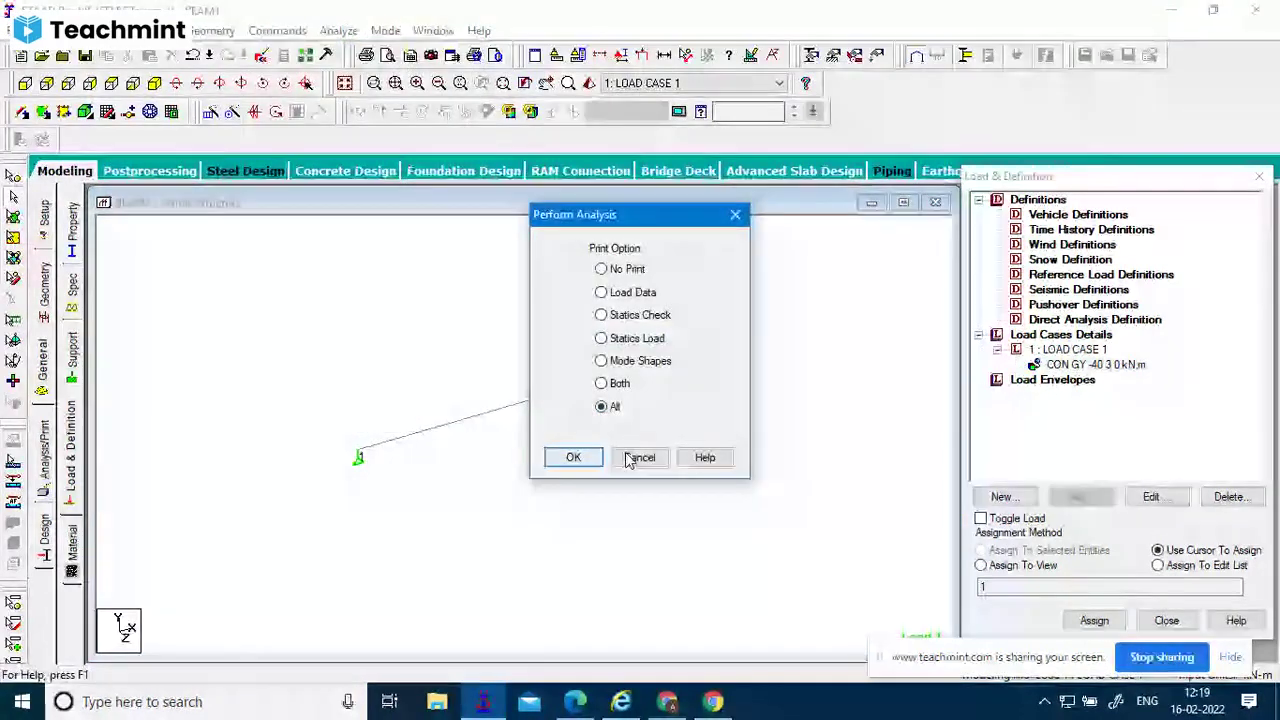
{"action": "left_click", "coordinate": [573, 456]}
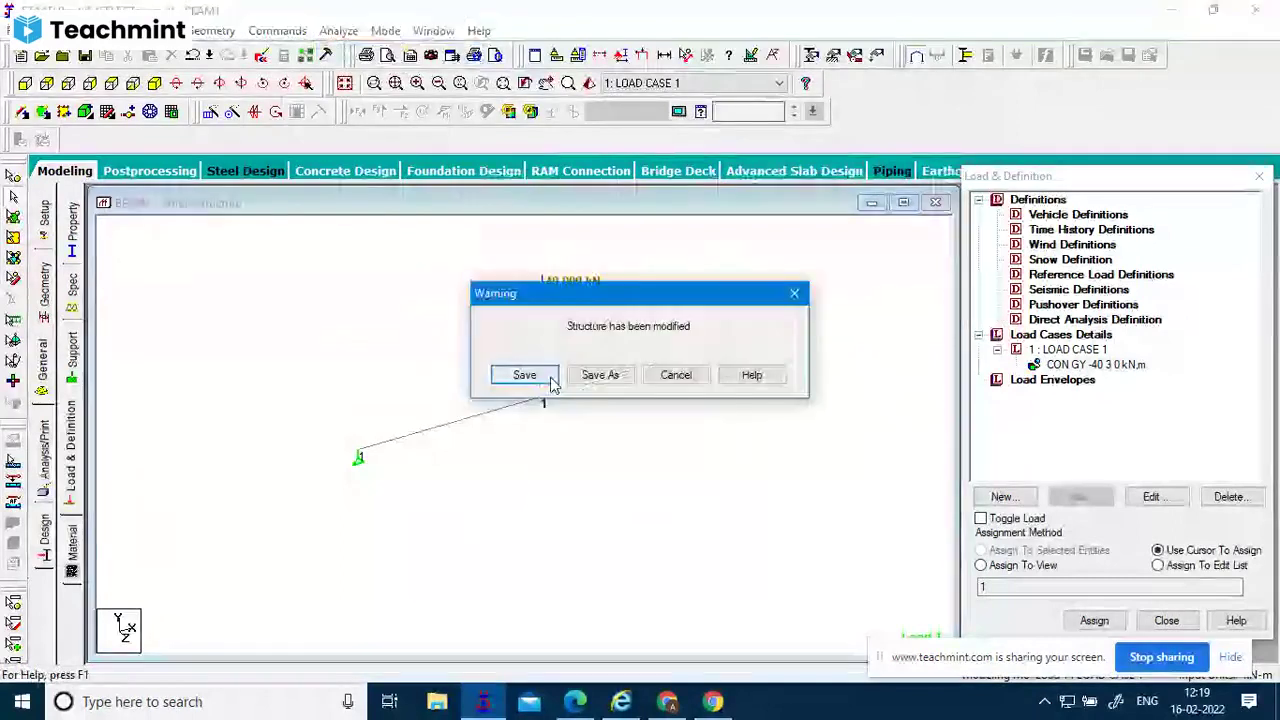
Save the modified structure for the analysis run and continue to Post Processing Mode.
{"action": "left_click", "coordinate": [524, 375]}
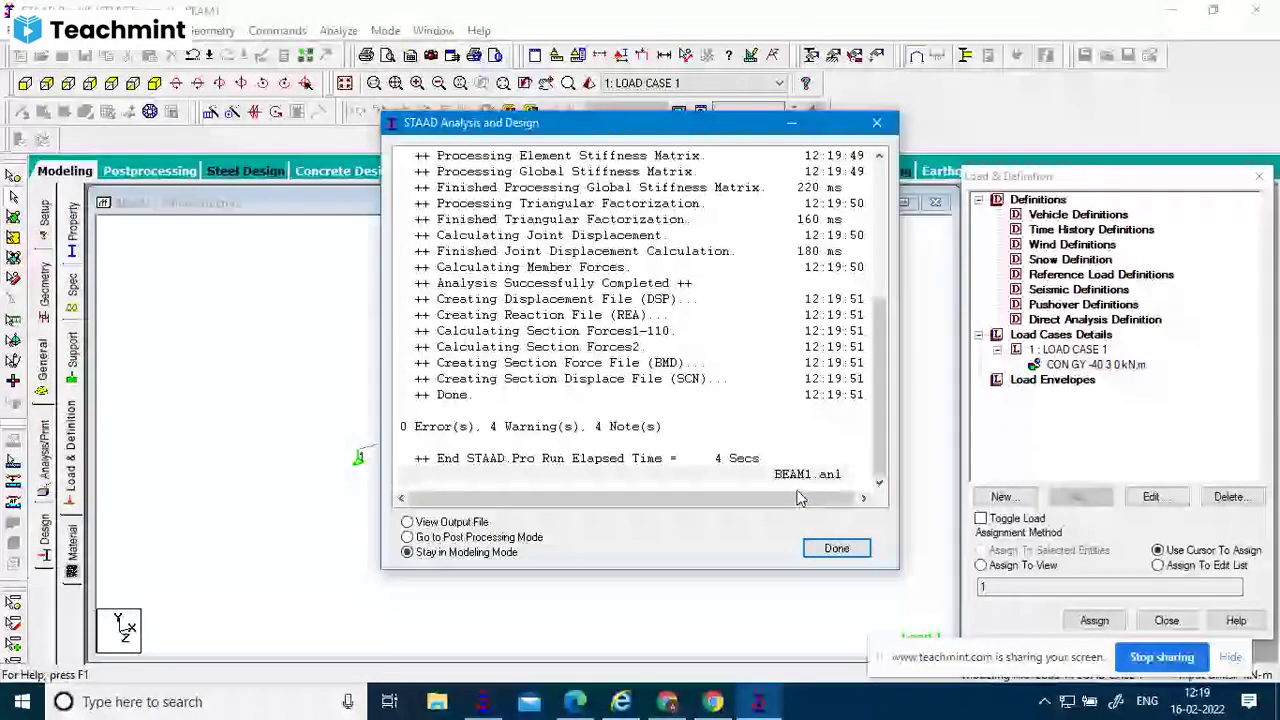
{"action": "left_click_drag", "start_coordinate": [679, 135], "coordinate": [484, 138]}
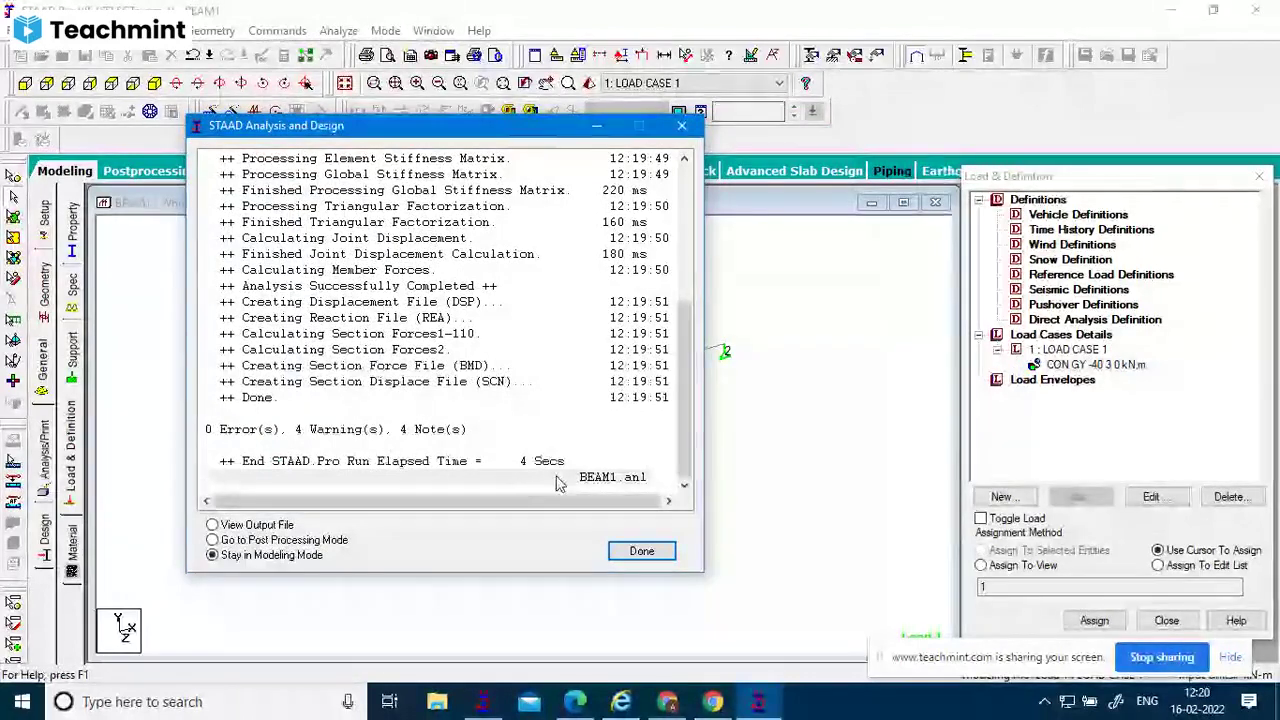
{"action": "left_click", "coordinate": [283, 541]}
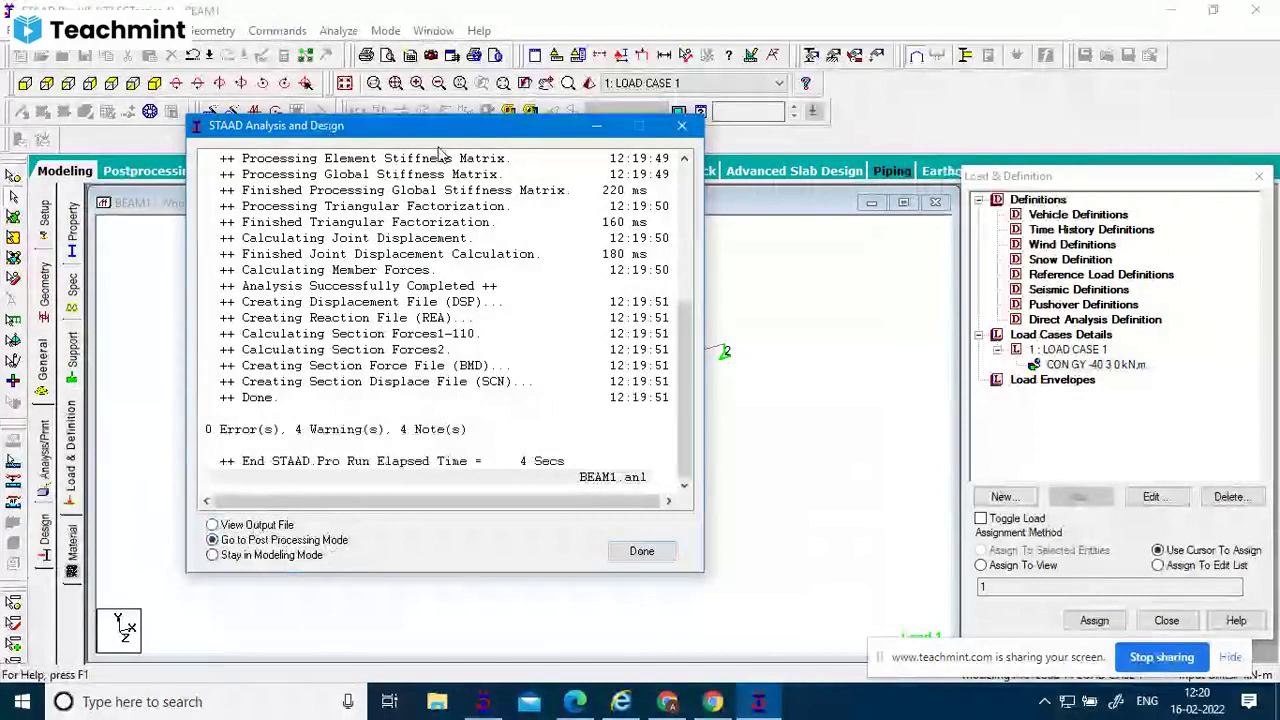
{"action": "left_click_drag", "start_coordinate": [501, 130], "coordinate": [764, 128]}
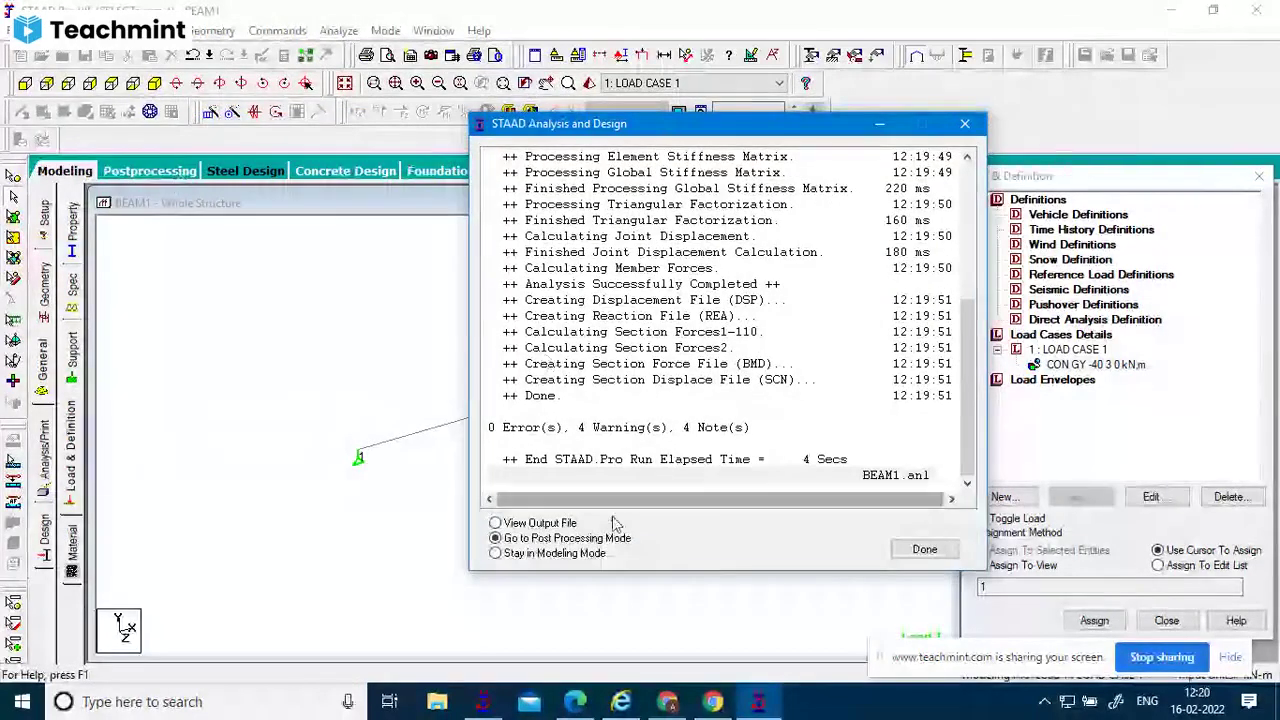
{"action": "left_click", "coordinate": [548, 555]}
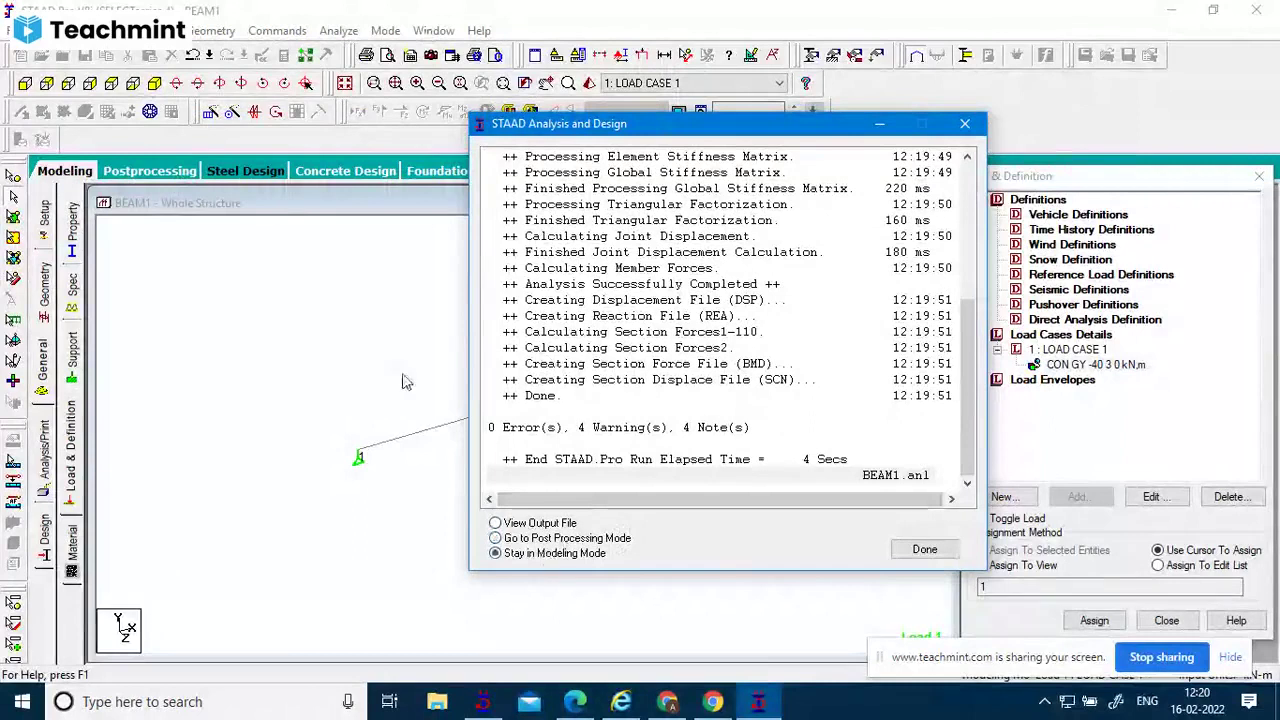
{"action": "left_click", "coordinate": [626, 538]}
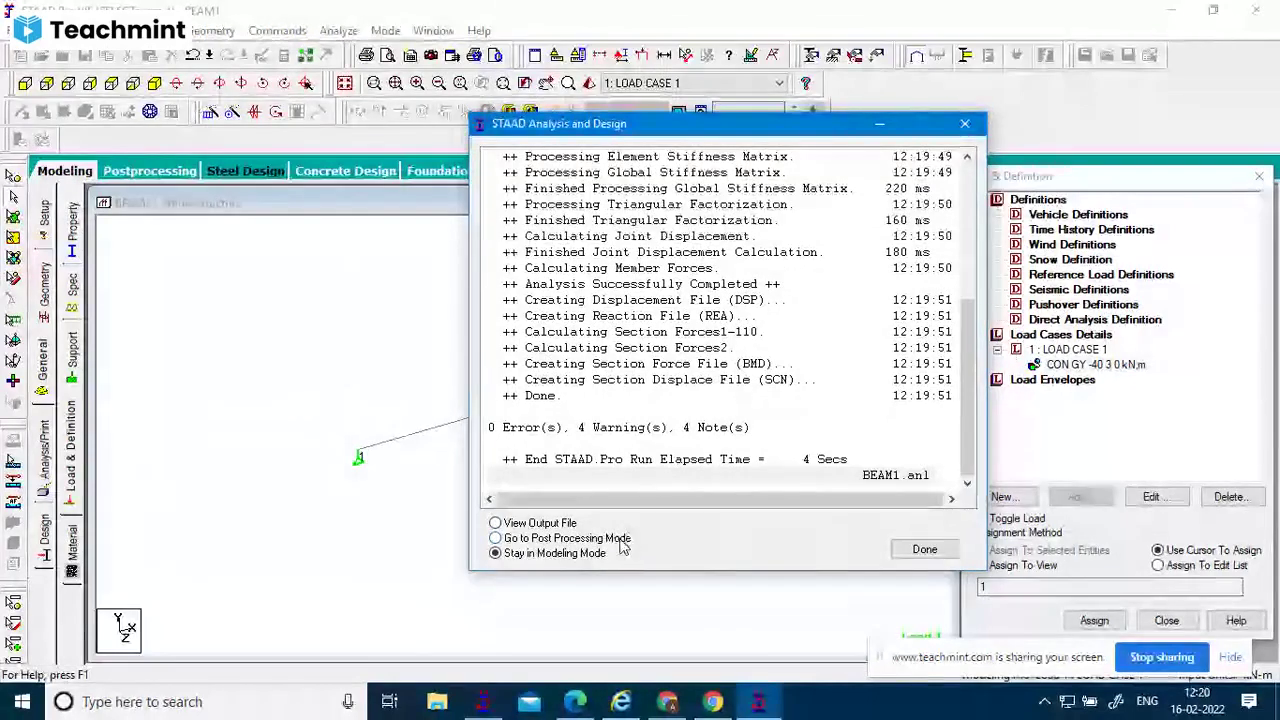
{"action": "left_click", "coordinate": [926, 547]}
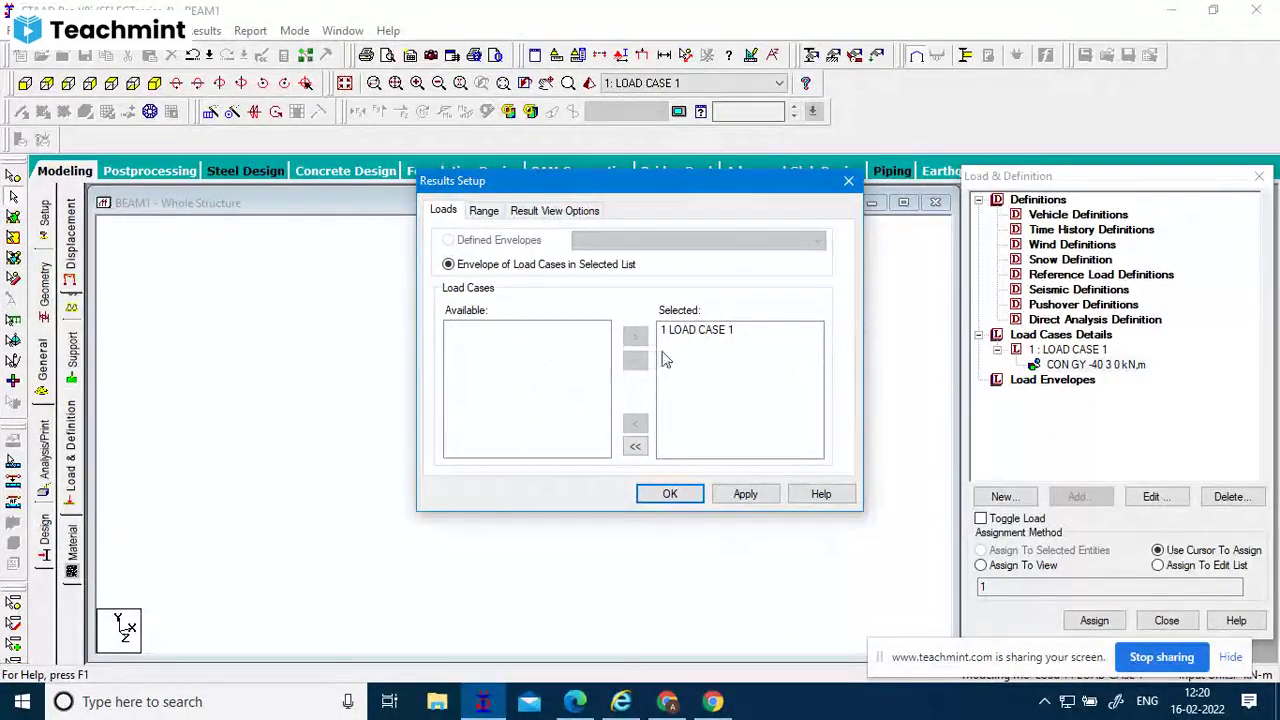
Apply the results setup with LOAD CASE 1 as the selected load case.
{"action": "left_click", "coordinate": [720, 334]}
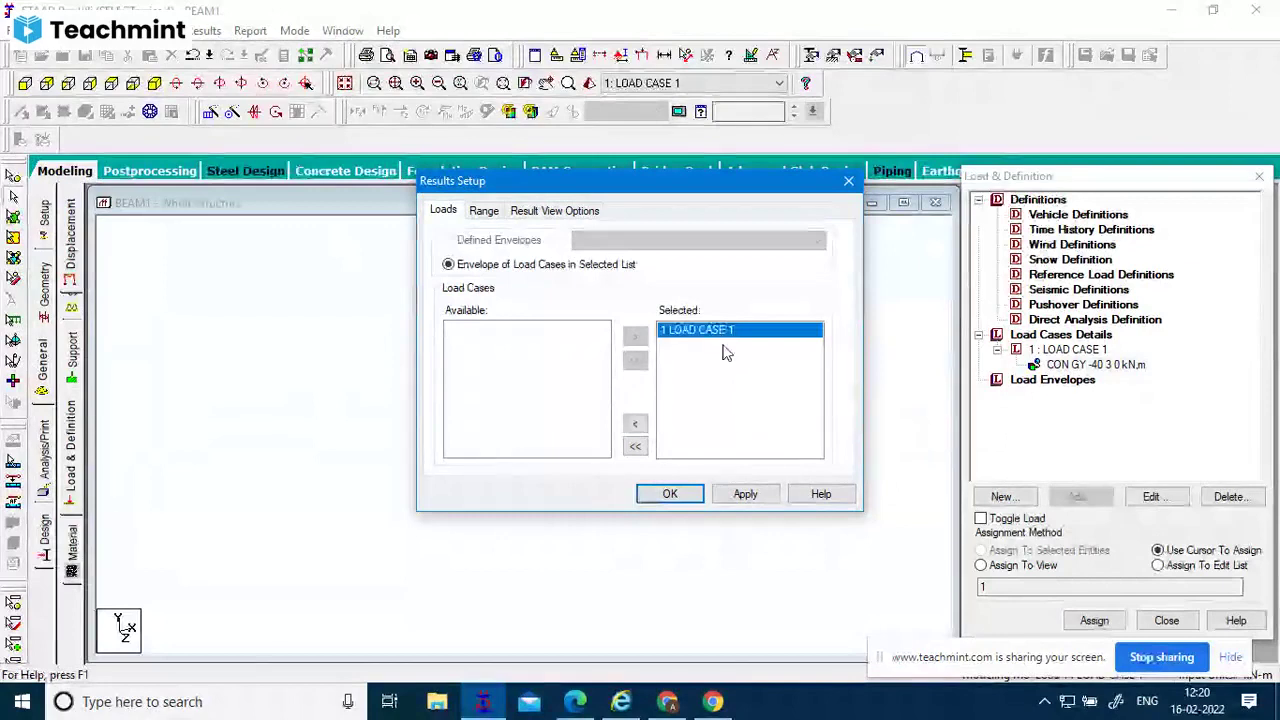
{"action": "left_click", "coordinate": [745, 494]}
{"action": "left_click", "coordinate": [670, 493]}
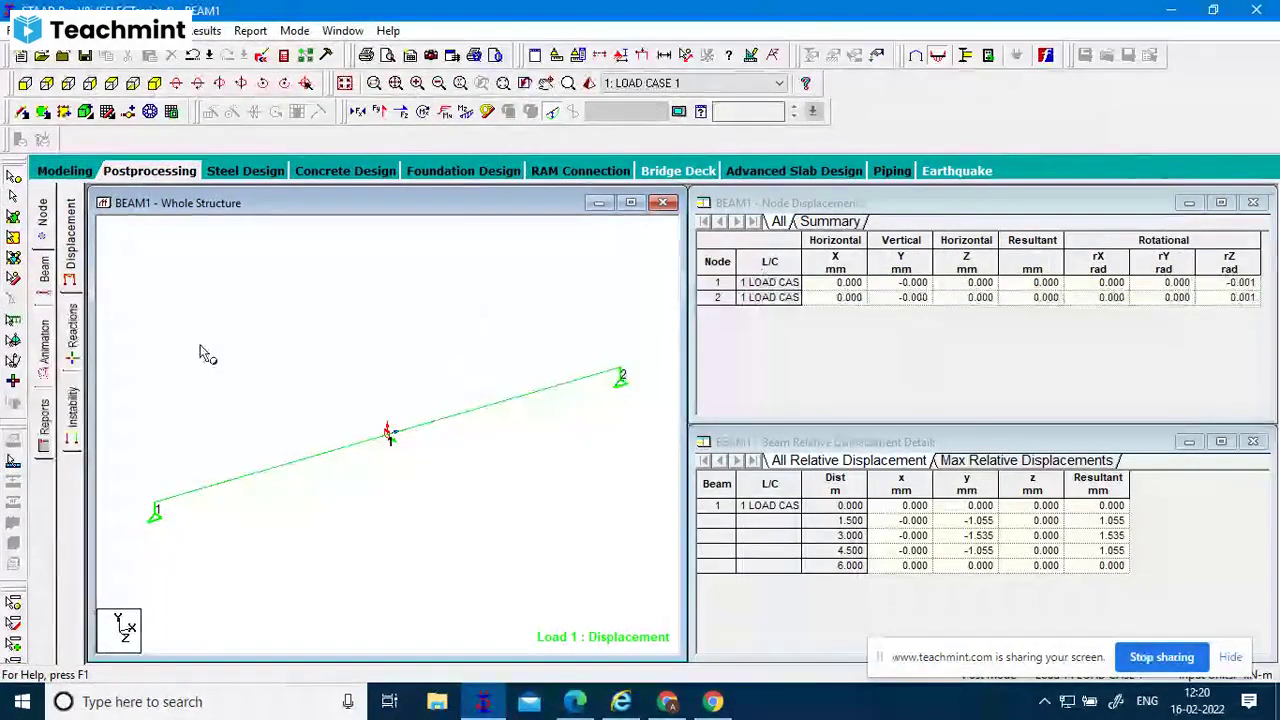
Show the beam's displacement diagram for LOAD CASE 1 in the front view.
{"action": "left_click", "coordinate": [70, 243]}
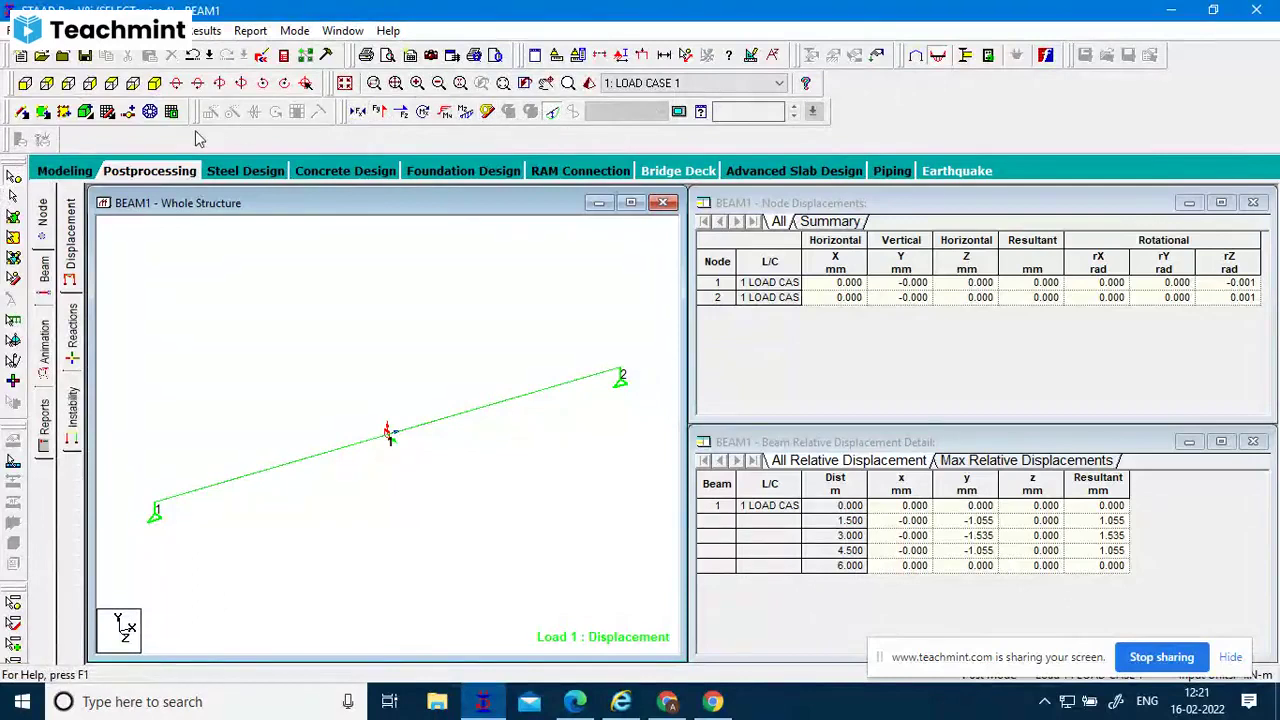
{"action": "left_click", "coordinate": [25, 84]}
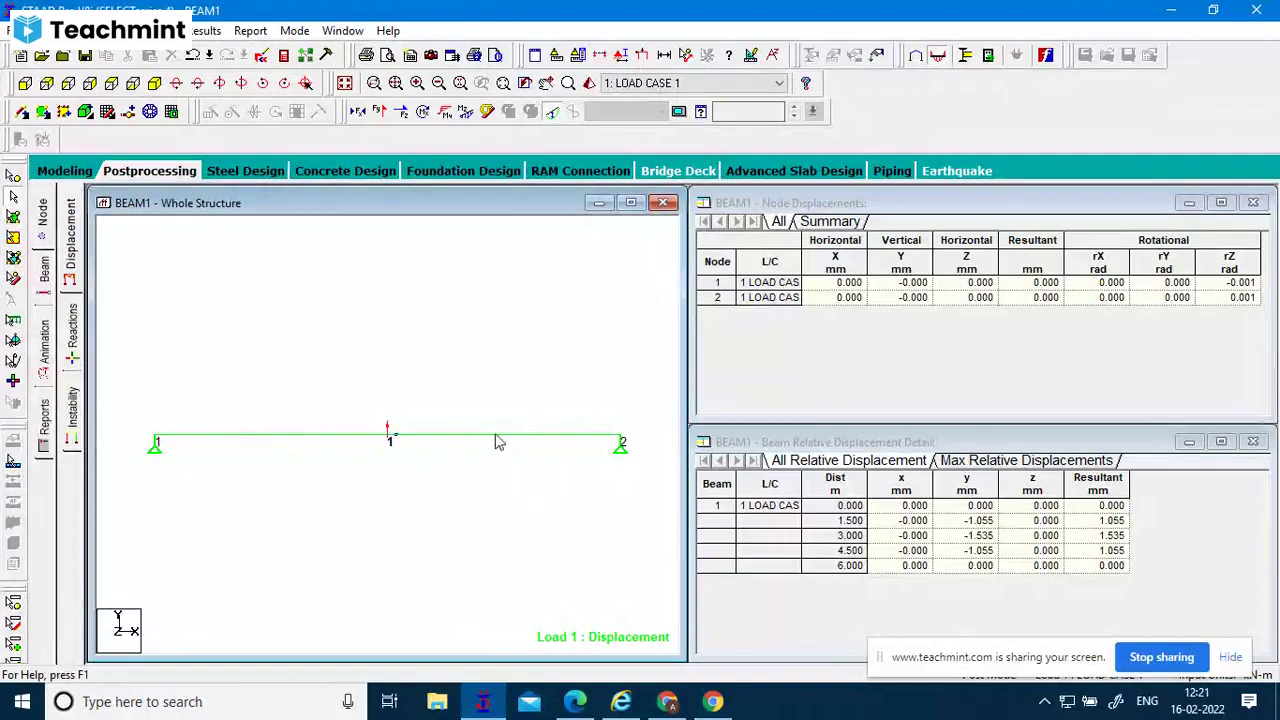
{"action": "mouse_move", "coordinate": [493, 443]}
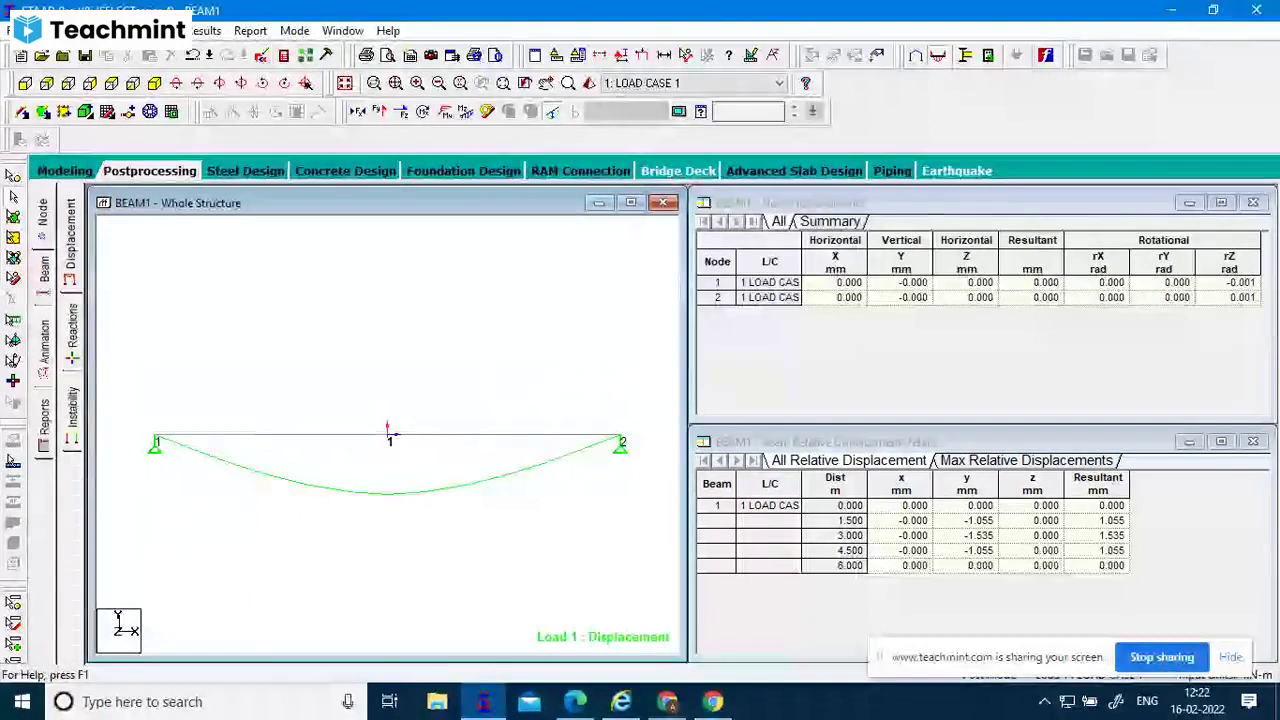
Annotate the displacement diagram with the Max Resultant value for the whole structure.
{"action": "left_click", "coordinate": [206, 31]}
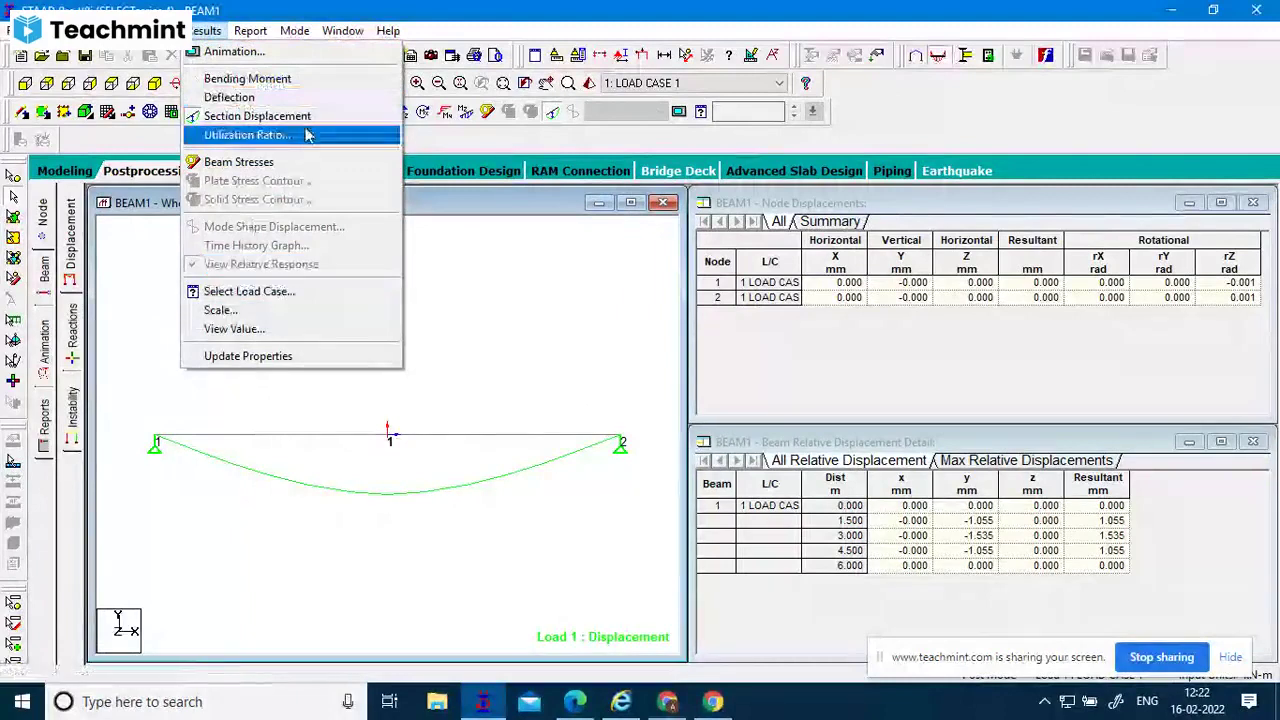
{"action": "left_click", "coordinate": [285, 331]}
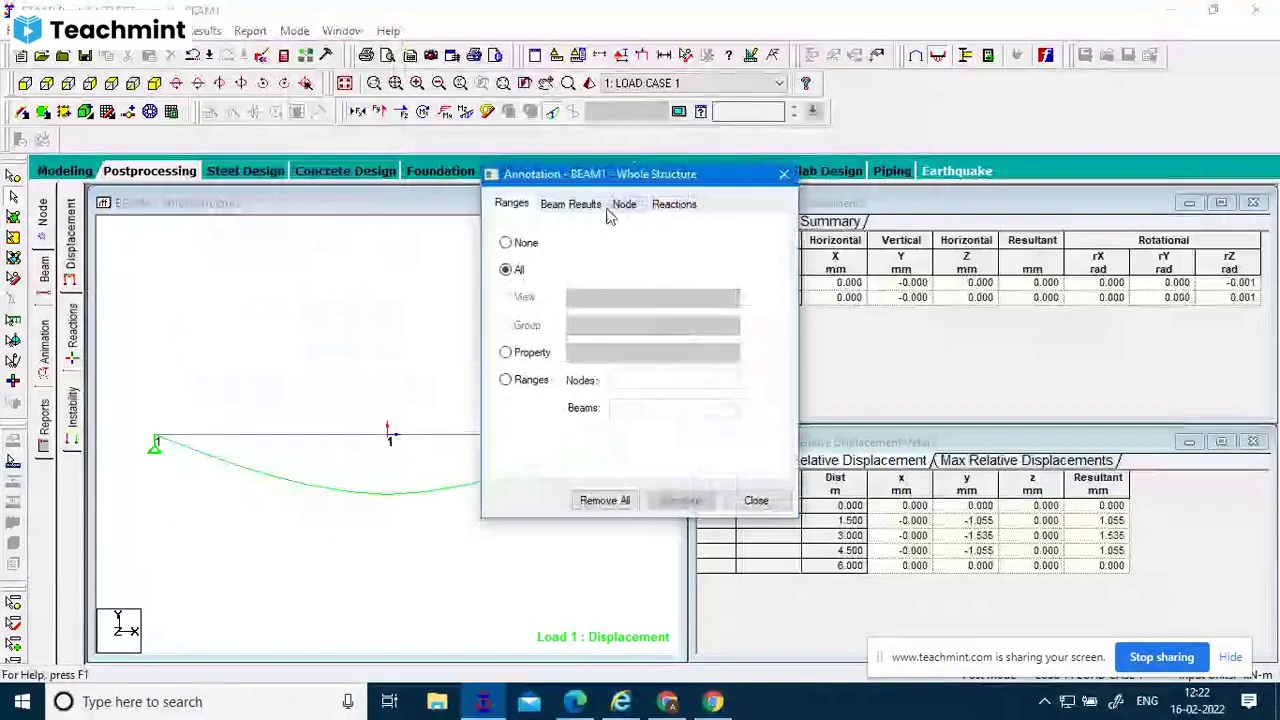
{"action": "left_click", "coordinate": [570, 204]}
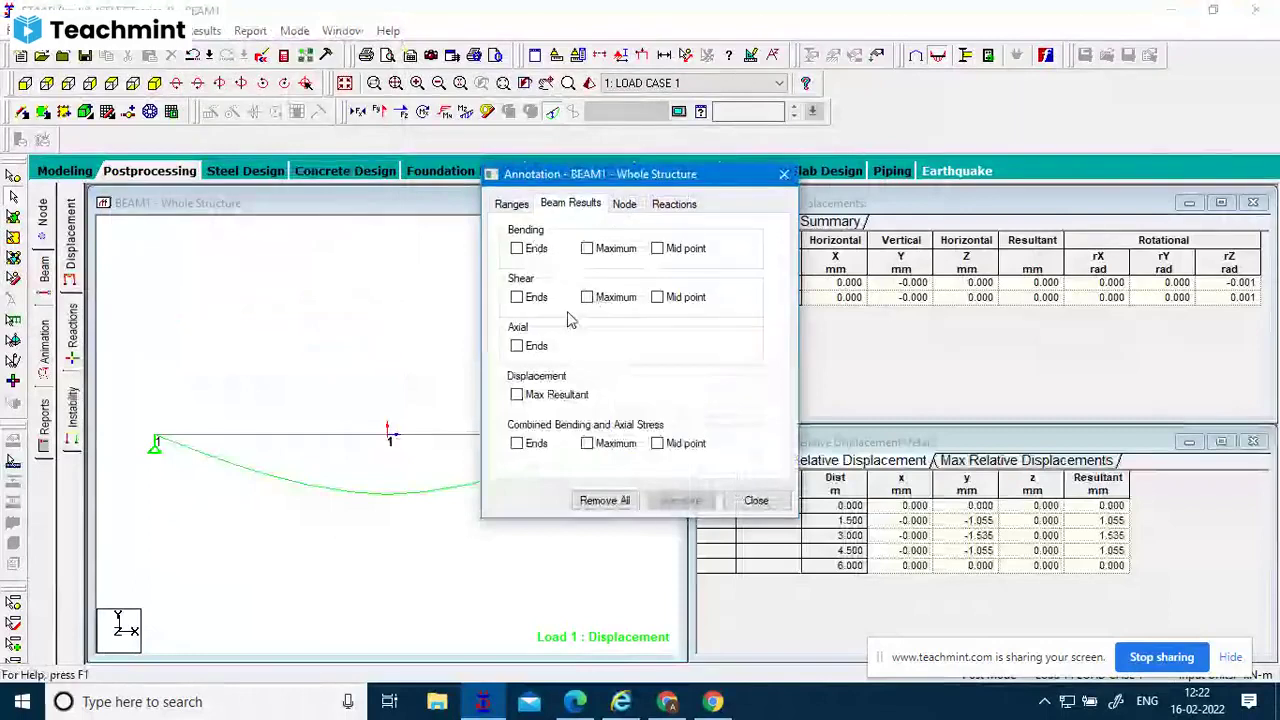
{"action": "left_click", "coordinate": [516, 395]}
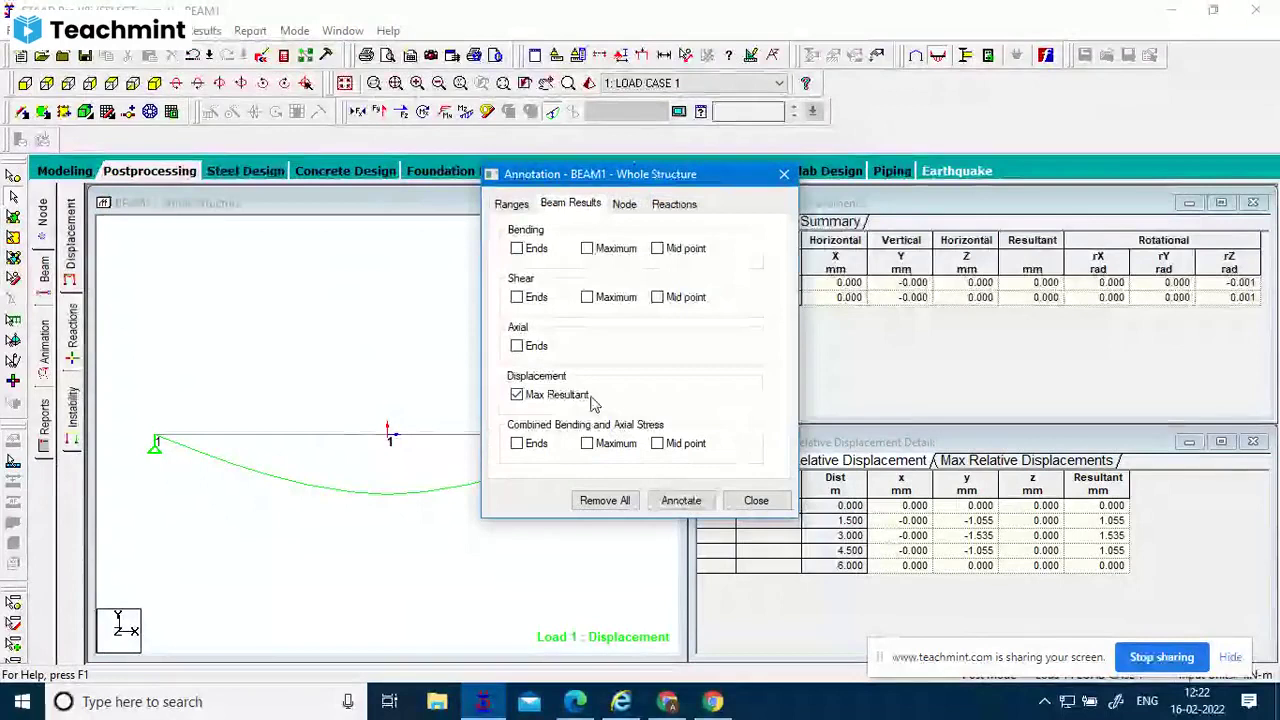
{"action": "left_click", "coordinate": [695, 504]}
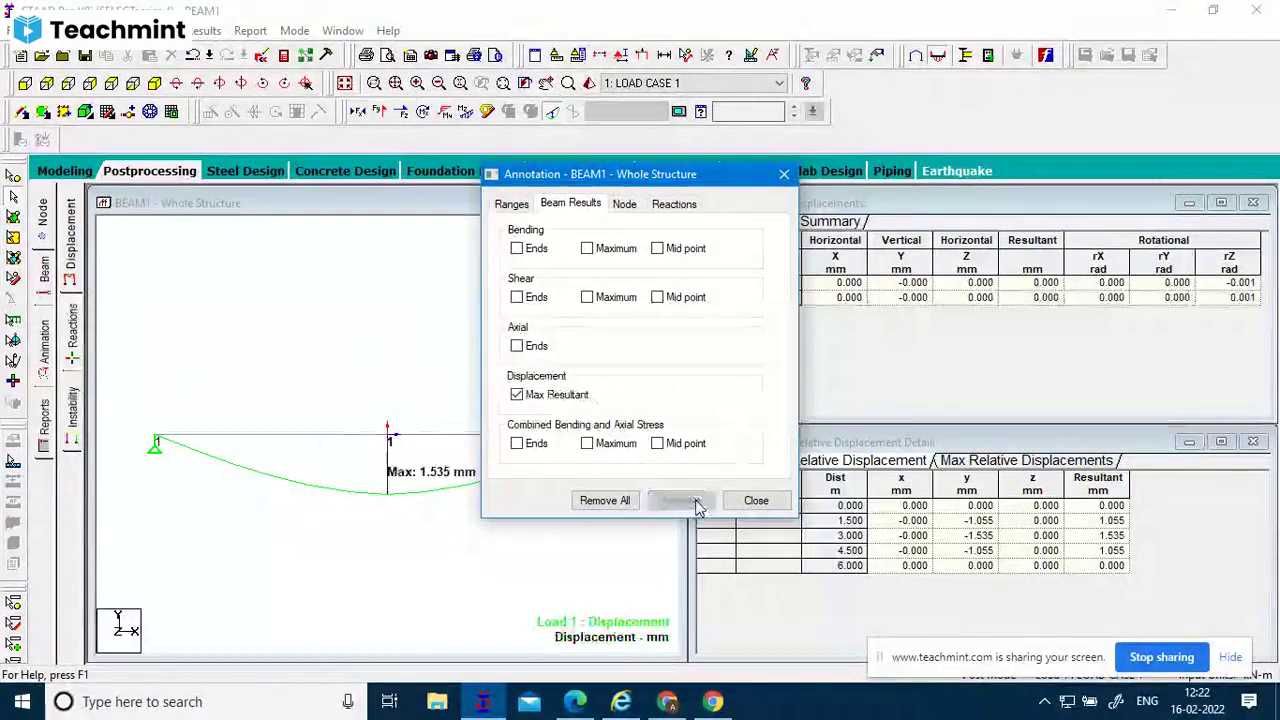
{"action": "left_click", "coordinate": [754, 500]}
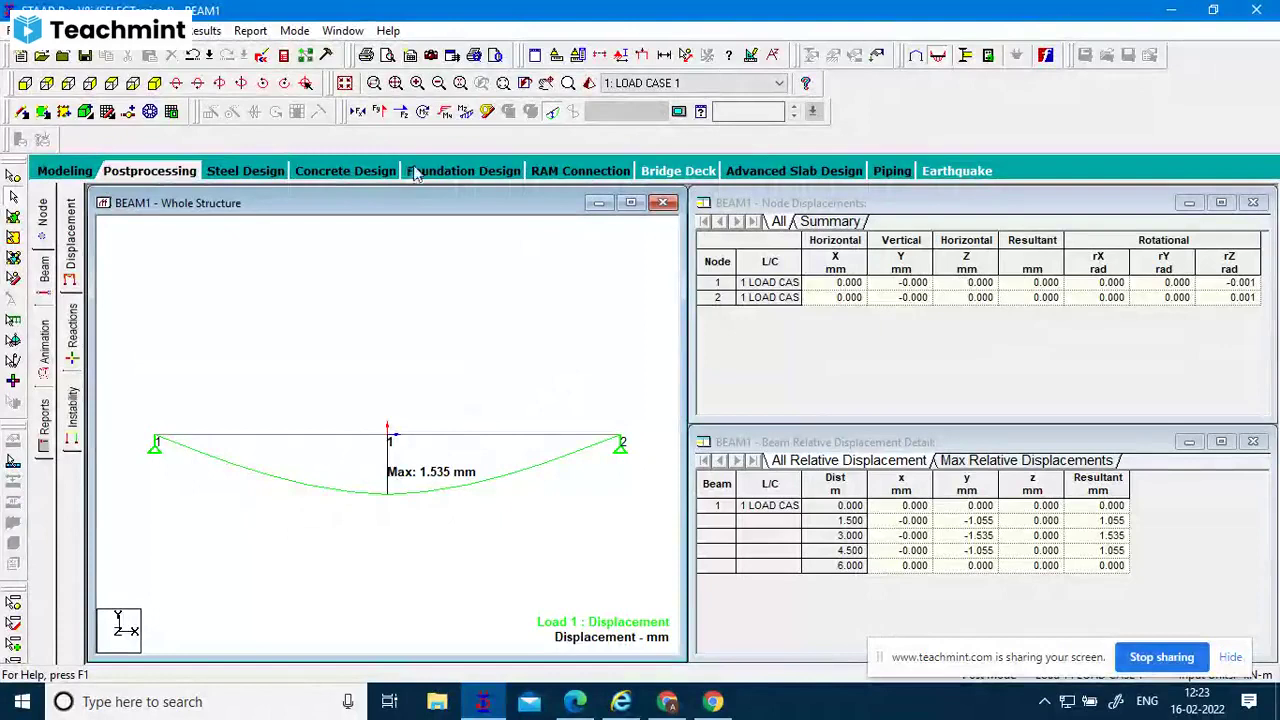
Replace the displacement diagram with the Bending Z moment diagram of the beam.
{"action": "left_click", "coordinate": [555, 116]}
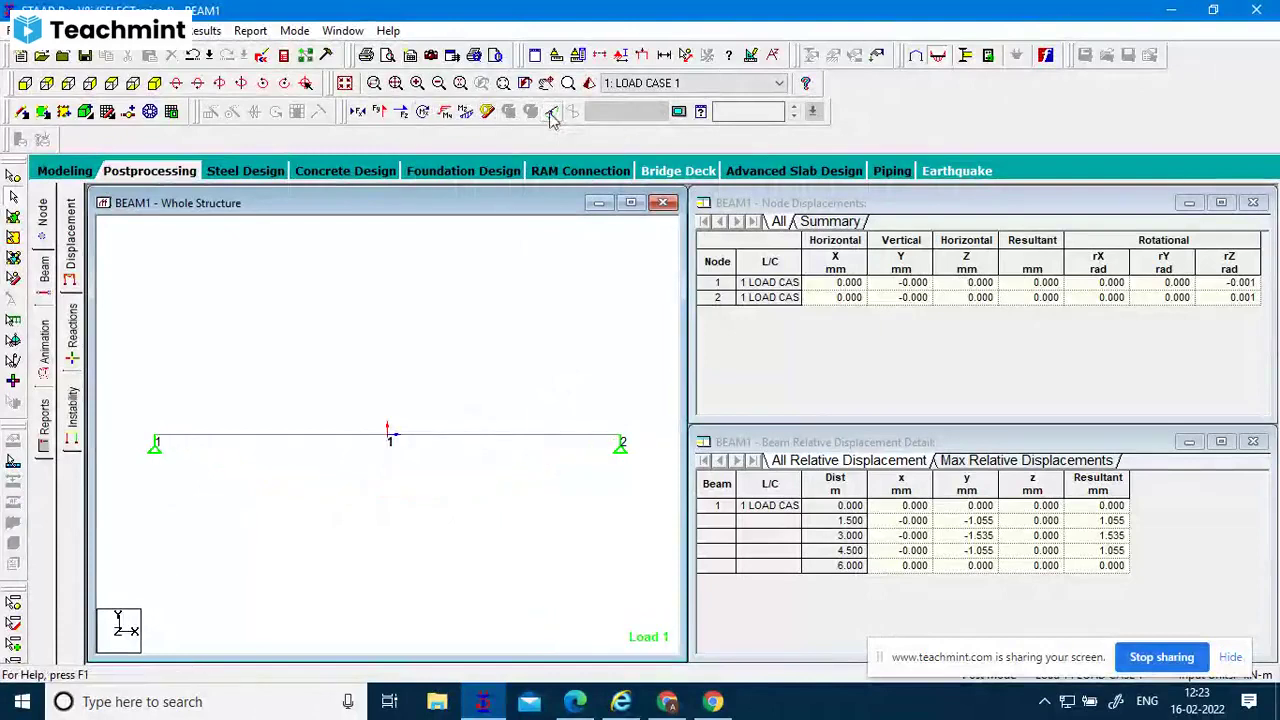
{"action": "left_click", "coordinate": [466, 113]}
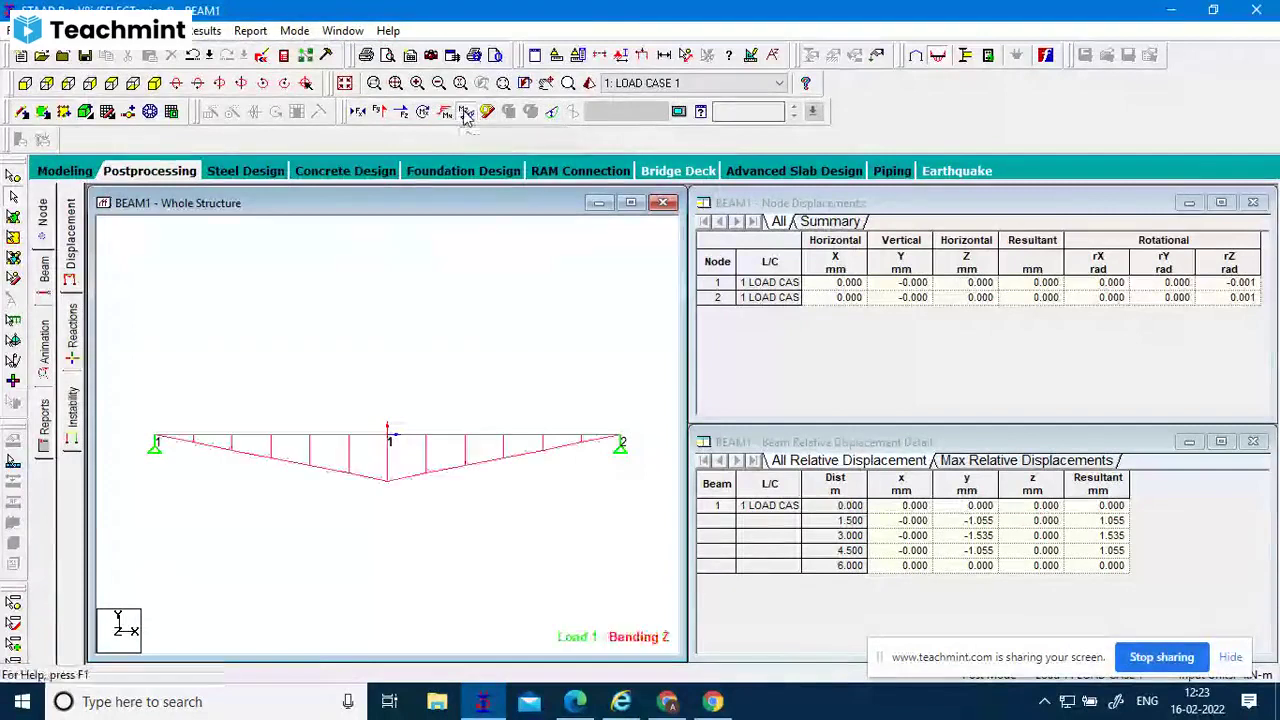
Annotate the Bending Z diagram with the bending Ends, Maximum and Mid point values, turning off the Max Resultant displacement annotation.
{"action": "scroll", "coordinate": [535, 488], "scroll_direction": "up", "scroll_amount": 2}
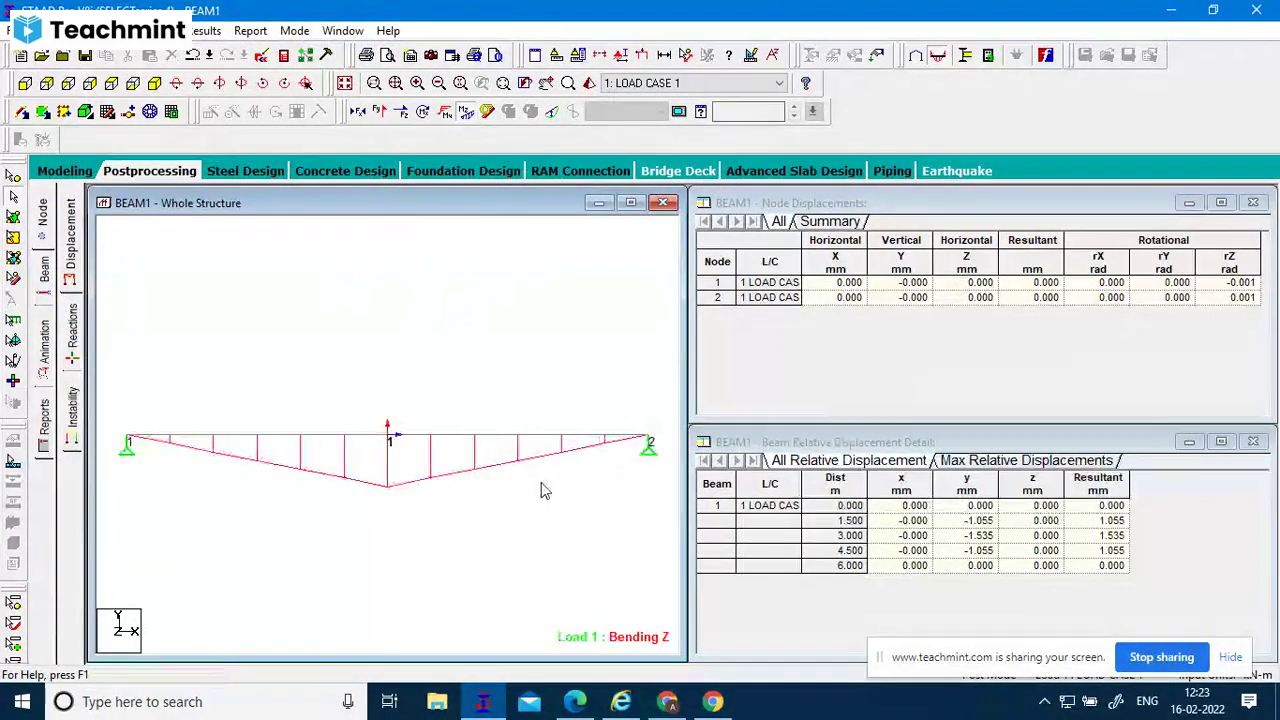
{"action": "left_click", "coordinate": [208, 31]}
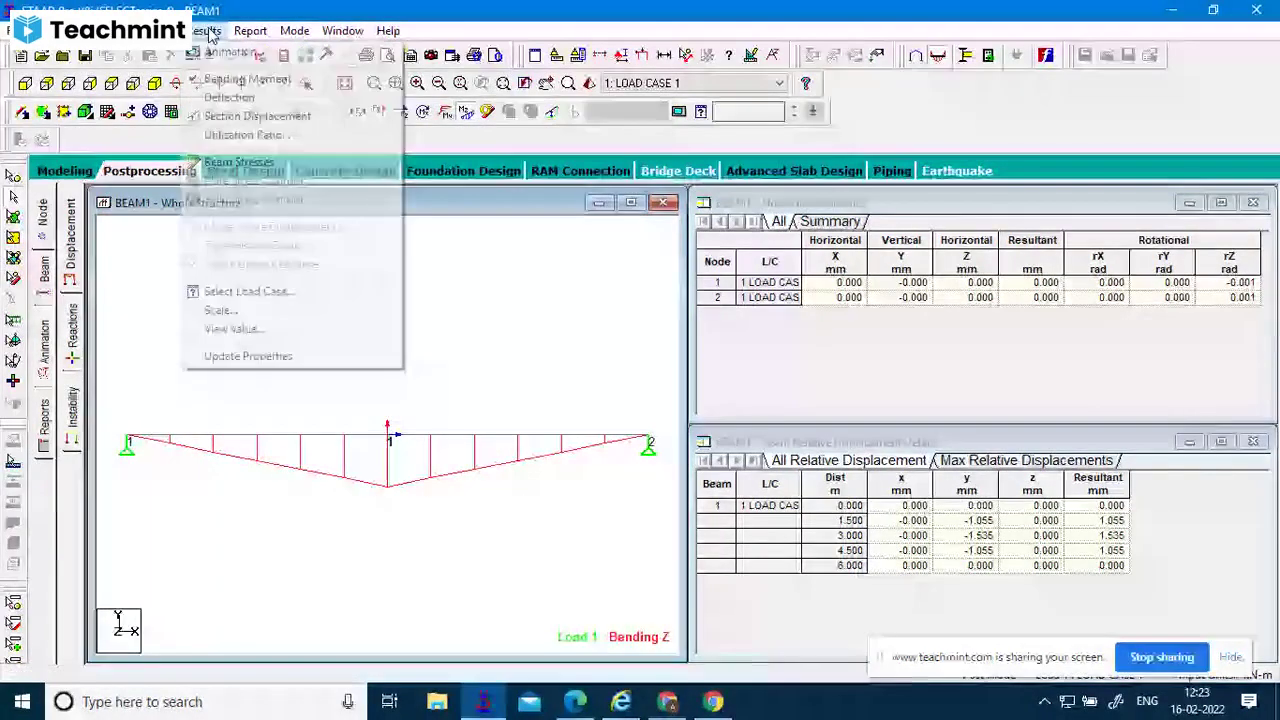
{"action": "left_click", "coordinate": [314, 329]}
{"action": "left_click", "coordinate": [570, 203]}
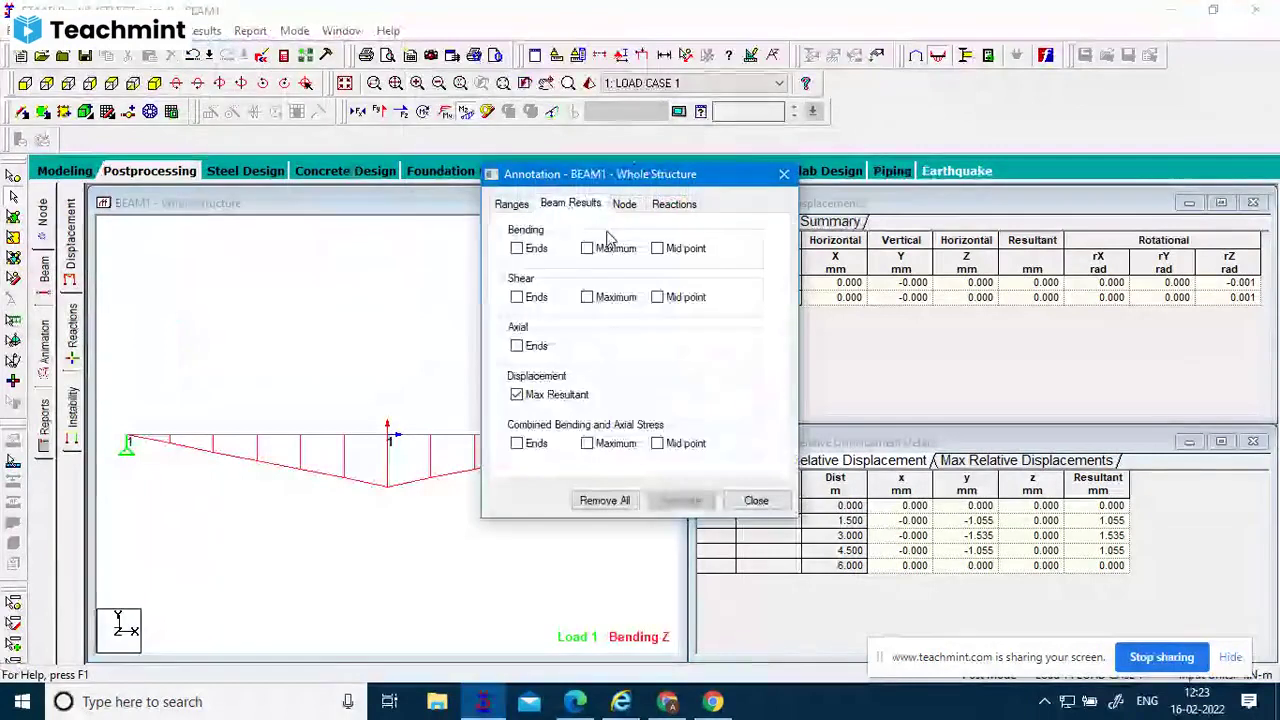
{"action": "left_click", "coordinate": [517, 395]}
{"action": "left_click", "coordinate": [516, 248]}
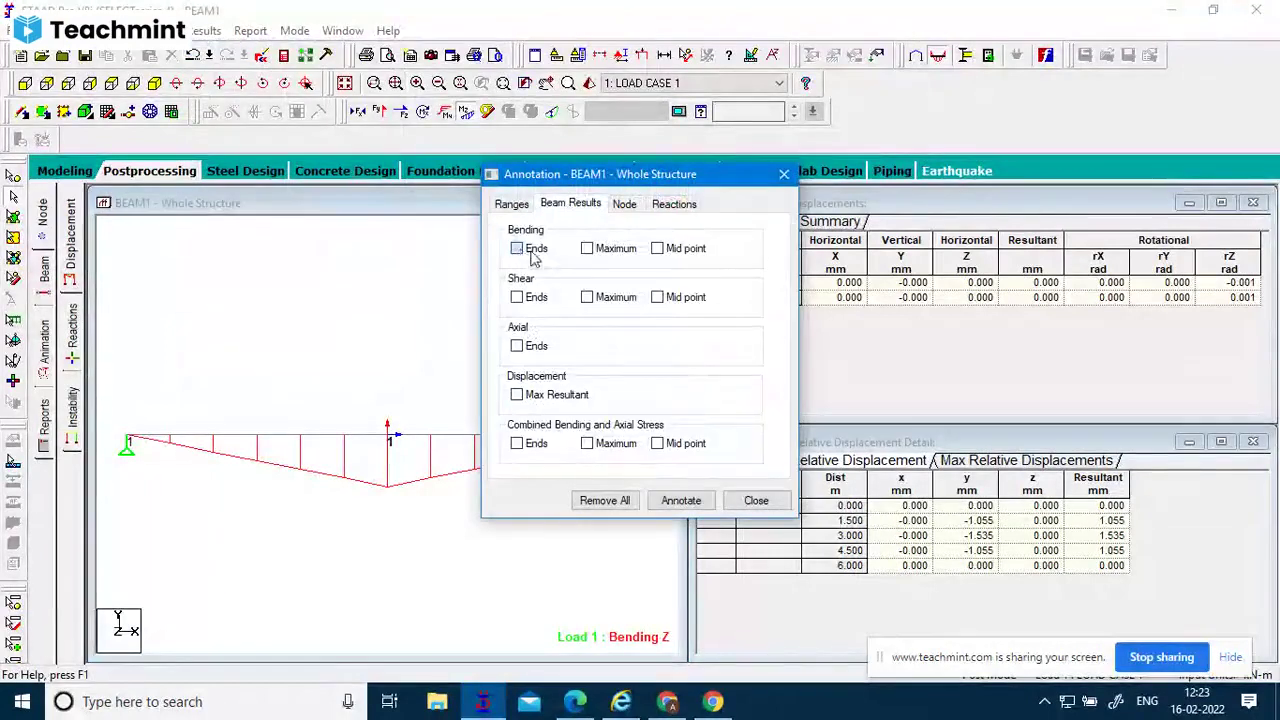
{"action": "left_click", "coordinate": [588, 250]}
{"action": "left_click", "coordinate": [672, 500]}
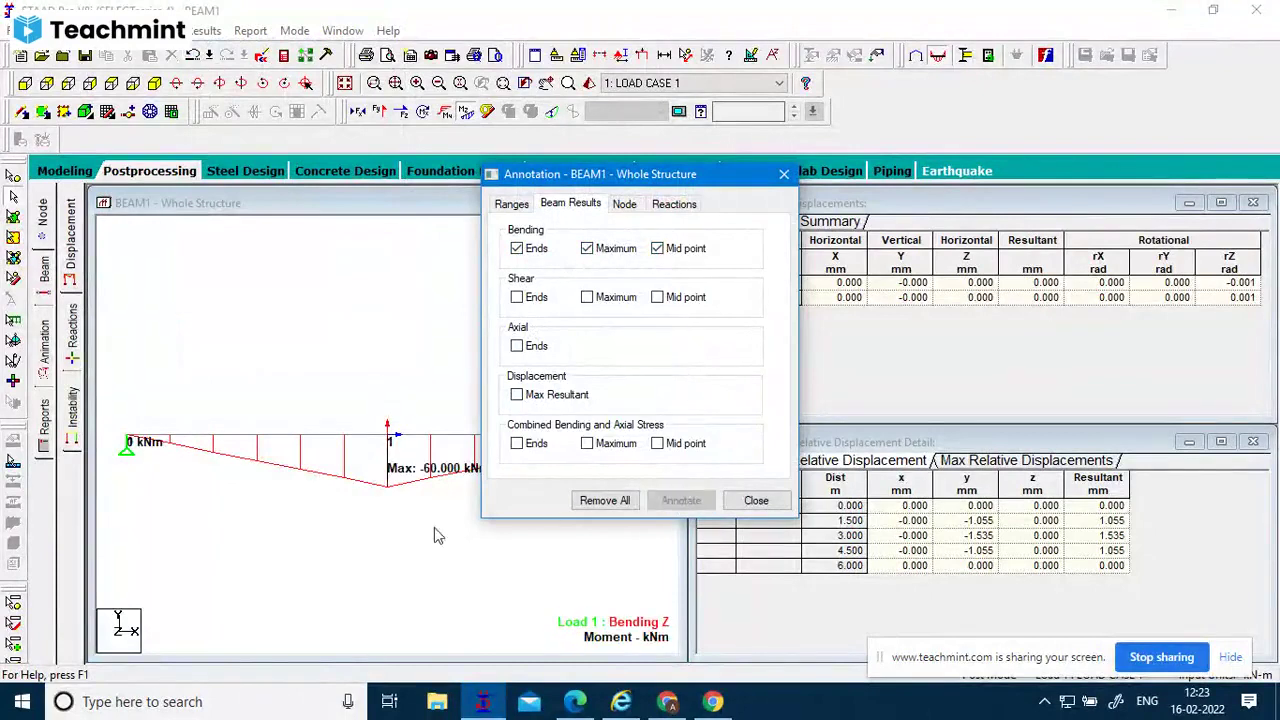
{"action": "key", "text": "Escape"}
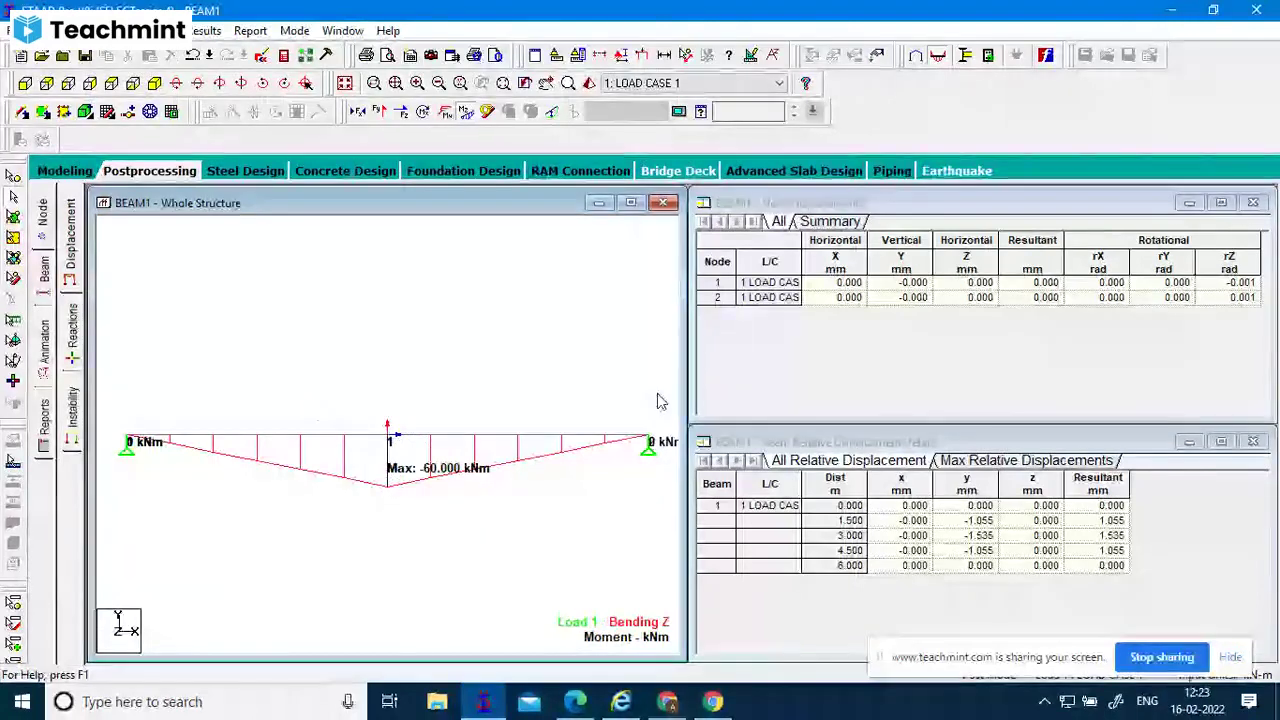
Hide the Bending Z diagram and view the beam's Bending Y, Torsion and Shear Z diagrams one at a time.
{"action": "left_click", "coordinate": [465, 111]}
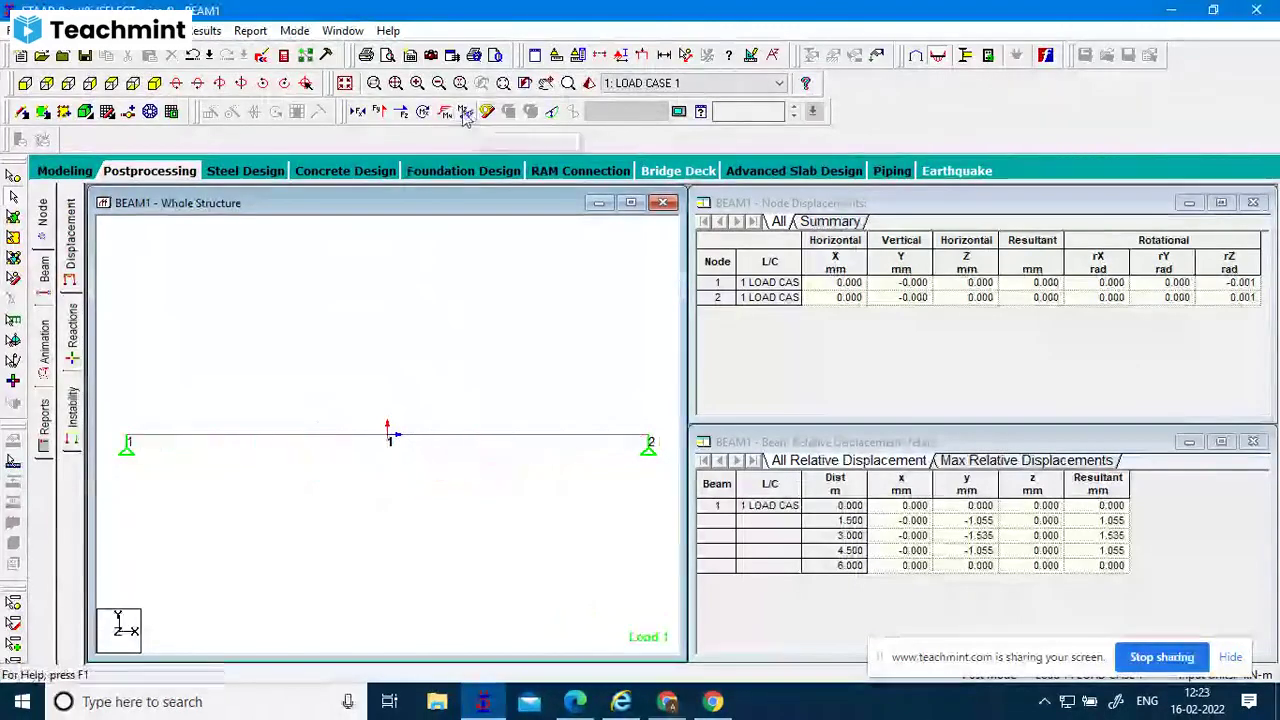
{"action": "left_click", "coordinate": [446, 113]}
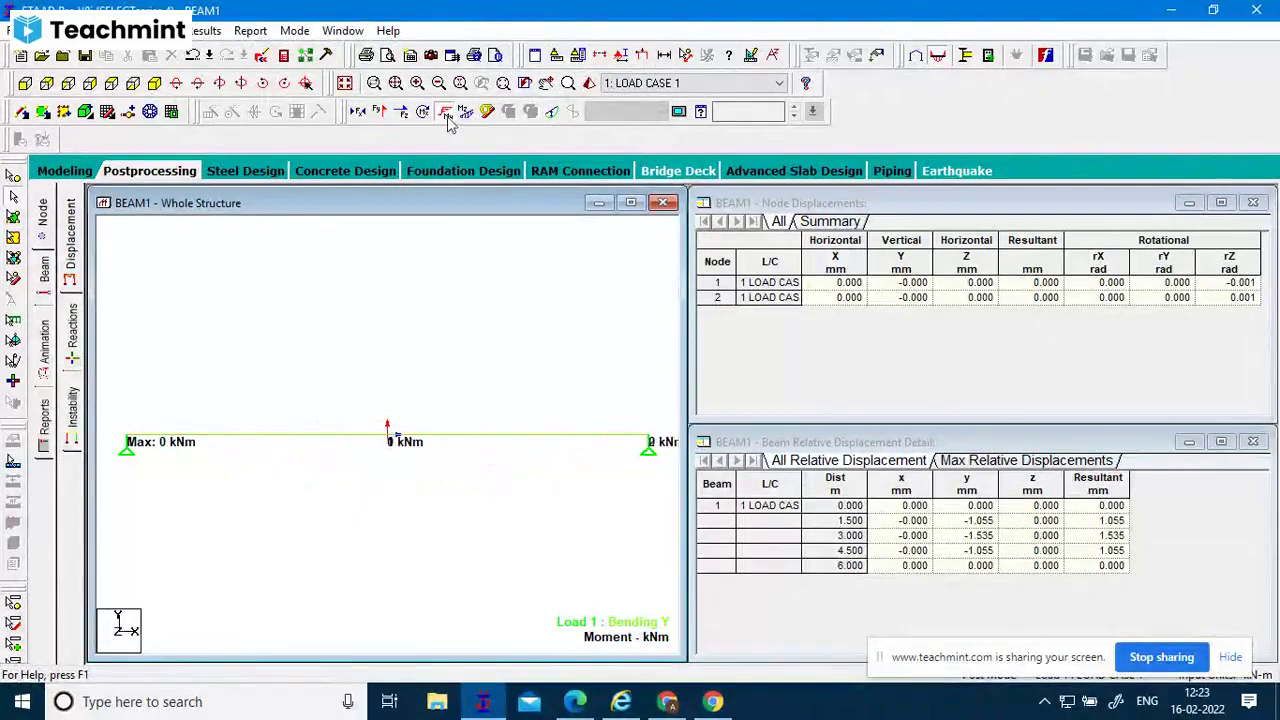
{"action": "left_click", "coordinate": [446, 113]}
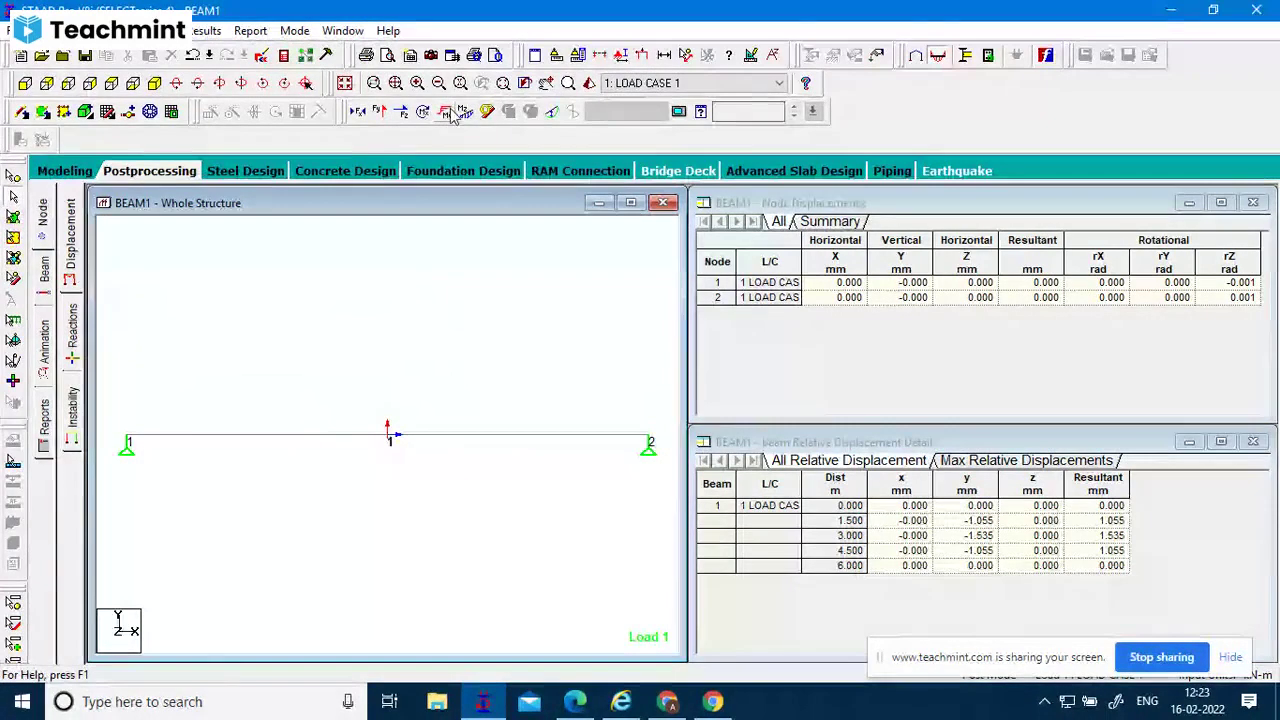
{"action": "left_click", "coordinate": [424, 113]}
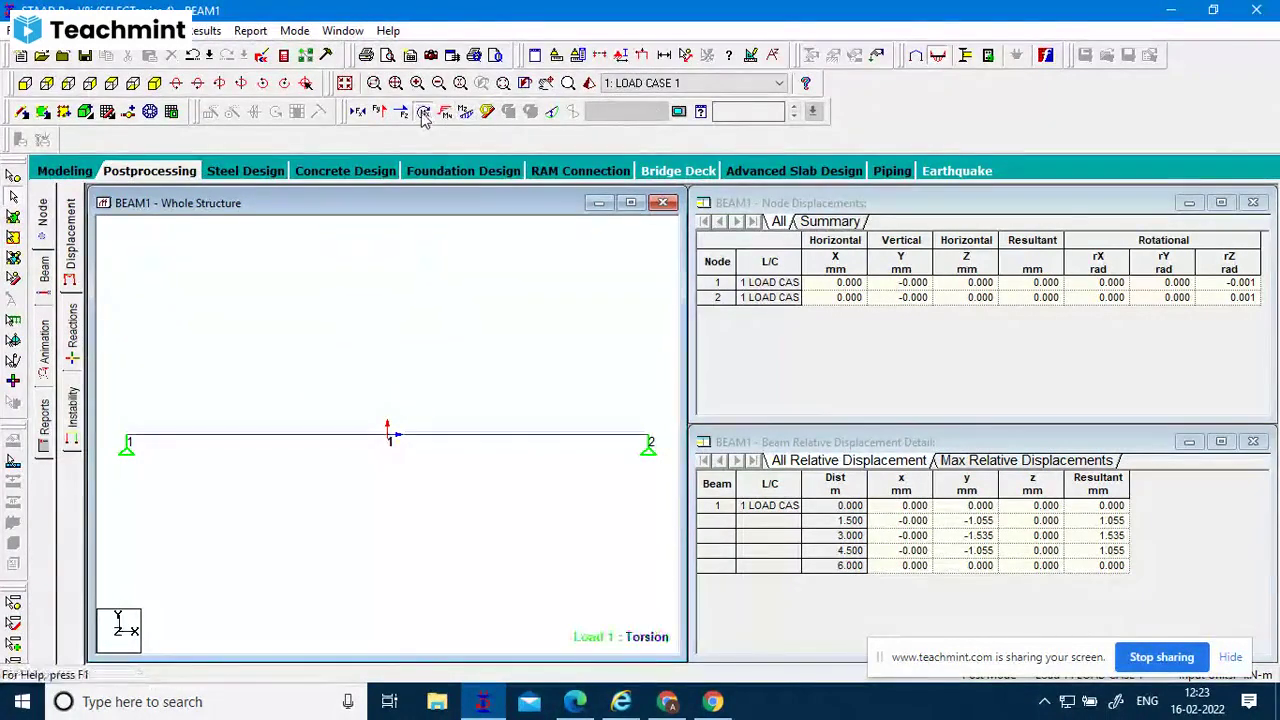
{"action": "left_click", "coordinate": [401, 113]}
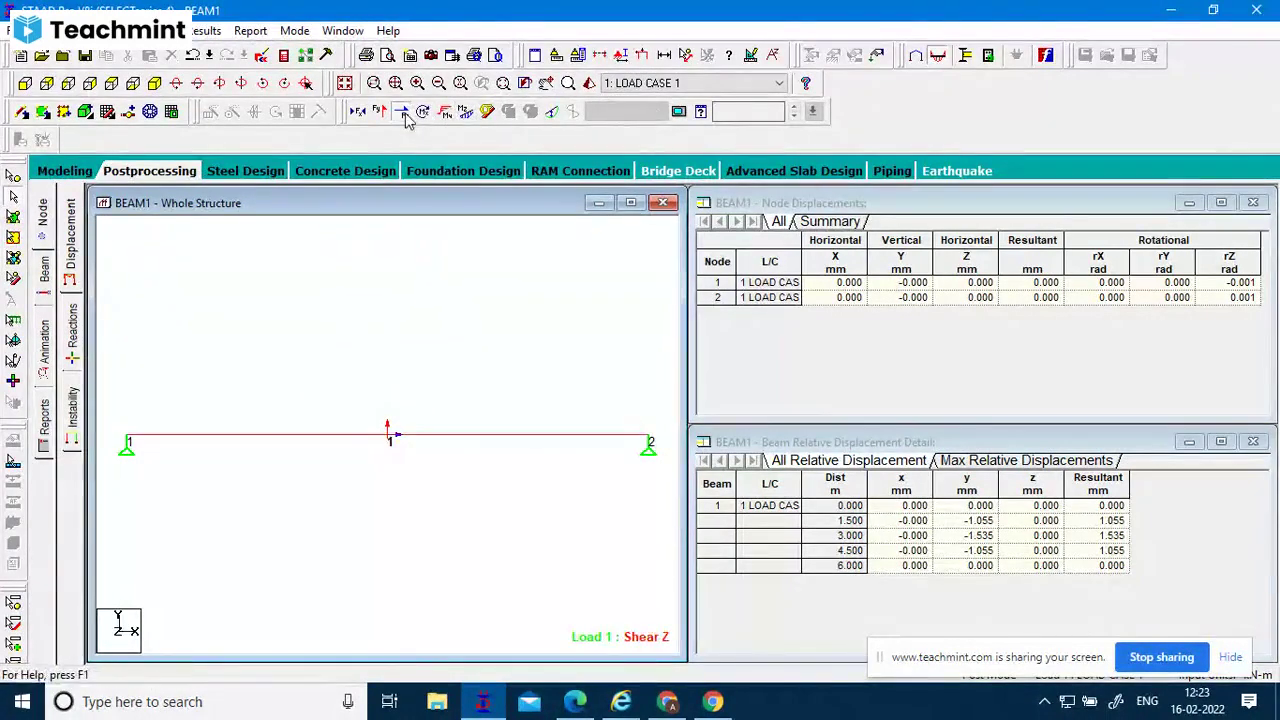
{"action": "left_click", "coordinate": [402, 114]}
Show the Shear Y force diagram of the beam for LOAD CASE 1.
{"action": "left_click", "coordinate": [380, 112]}
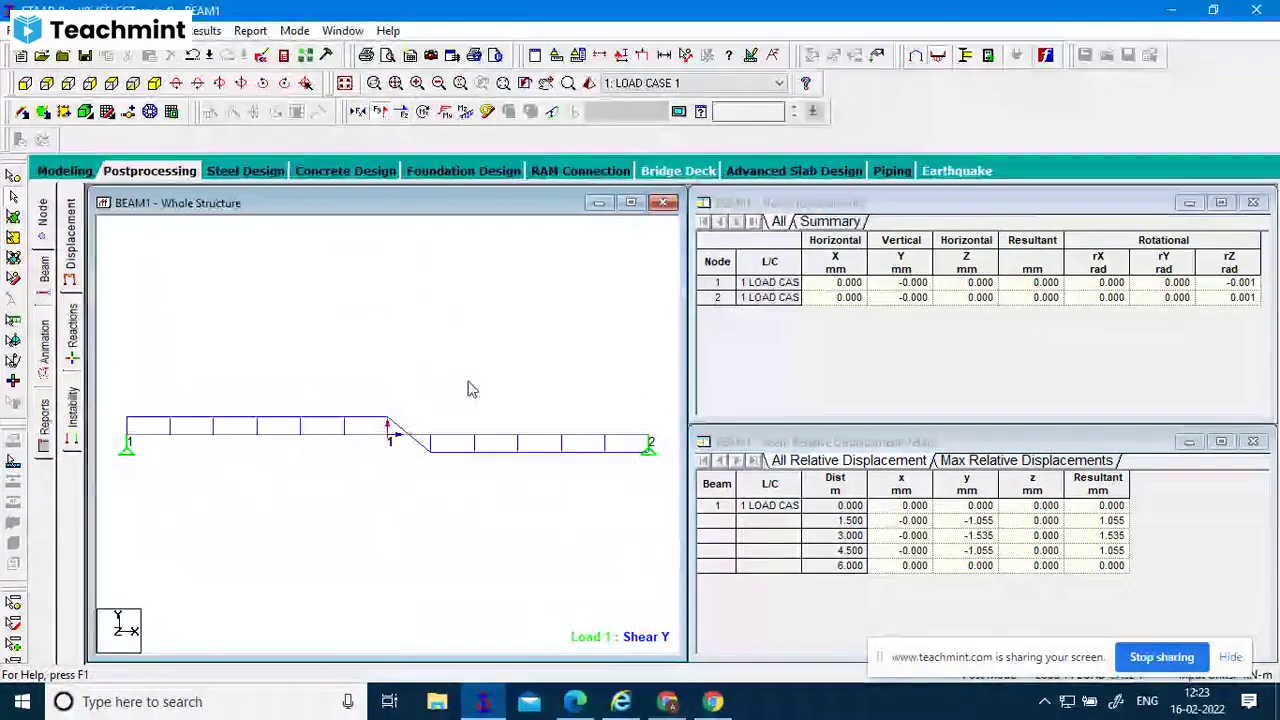
{"action": "scroll", "coordinate": [476, 487], "scroll_direction": "down", "scroll_amount": 1}
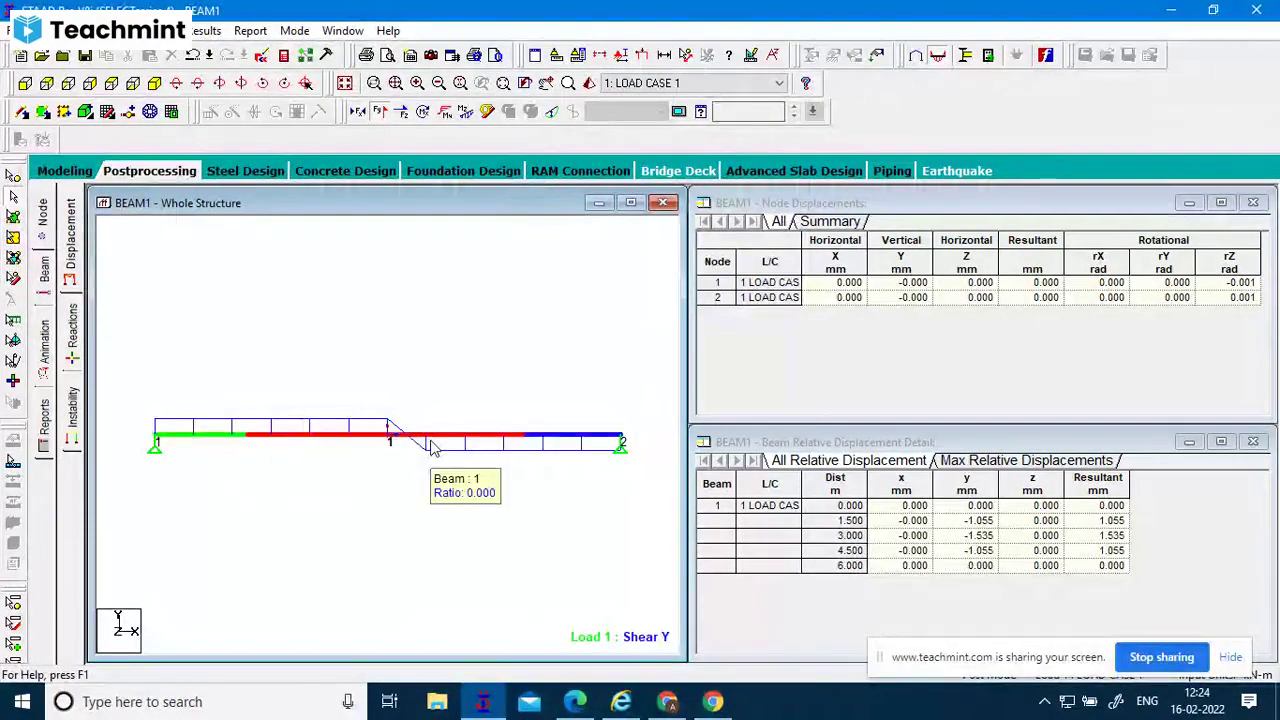
{"action": "scroll", "coordinate": [431, 447], "scroll_direction": "up", "scroll_amount": 1}
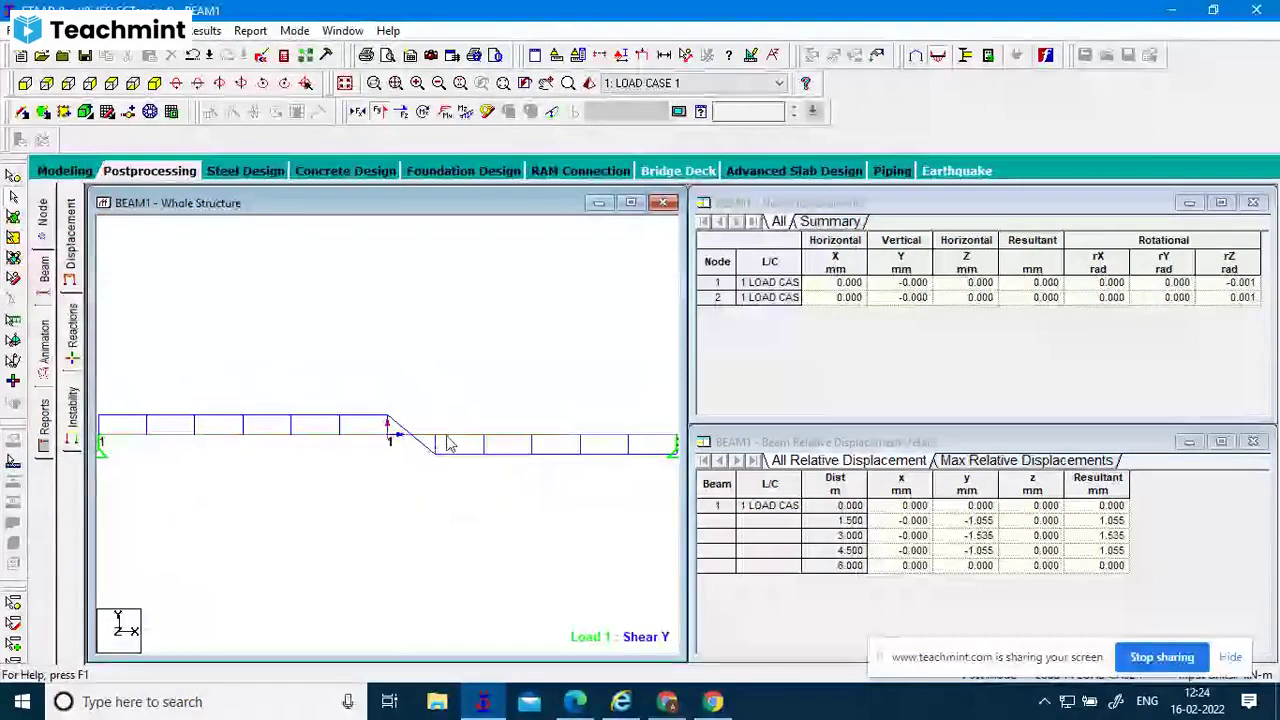
{"action": "scroll", "coordinate": [445, 430], "scroll_direction": "down", "scroll_amount": 1}
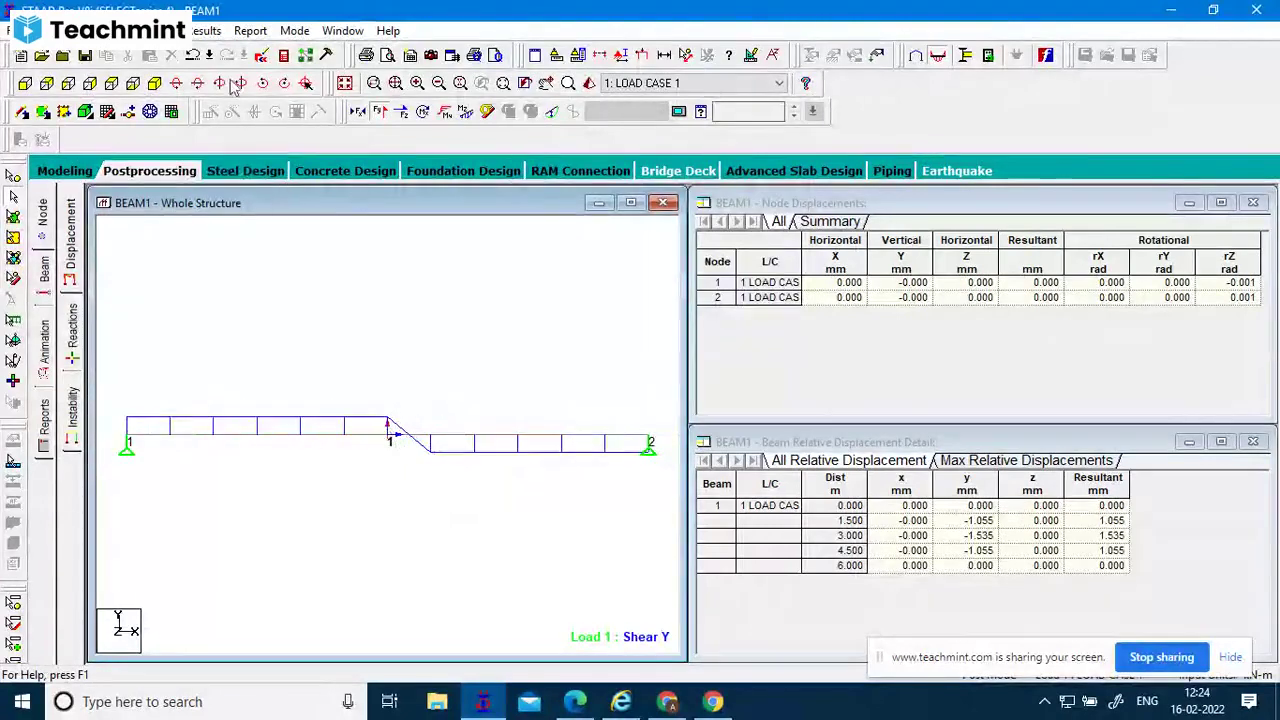
Annotate the Shear Y diagram with the shear Ends, Maximum and Mid point values, turning off all bending annotations.
{"action": "left_click", "coordinate": [207, 31]}
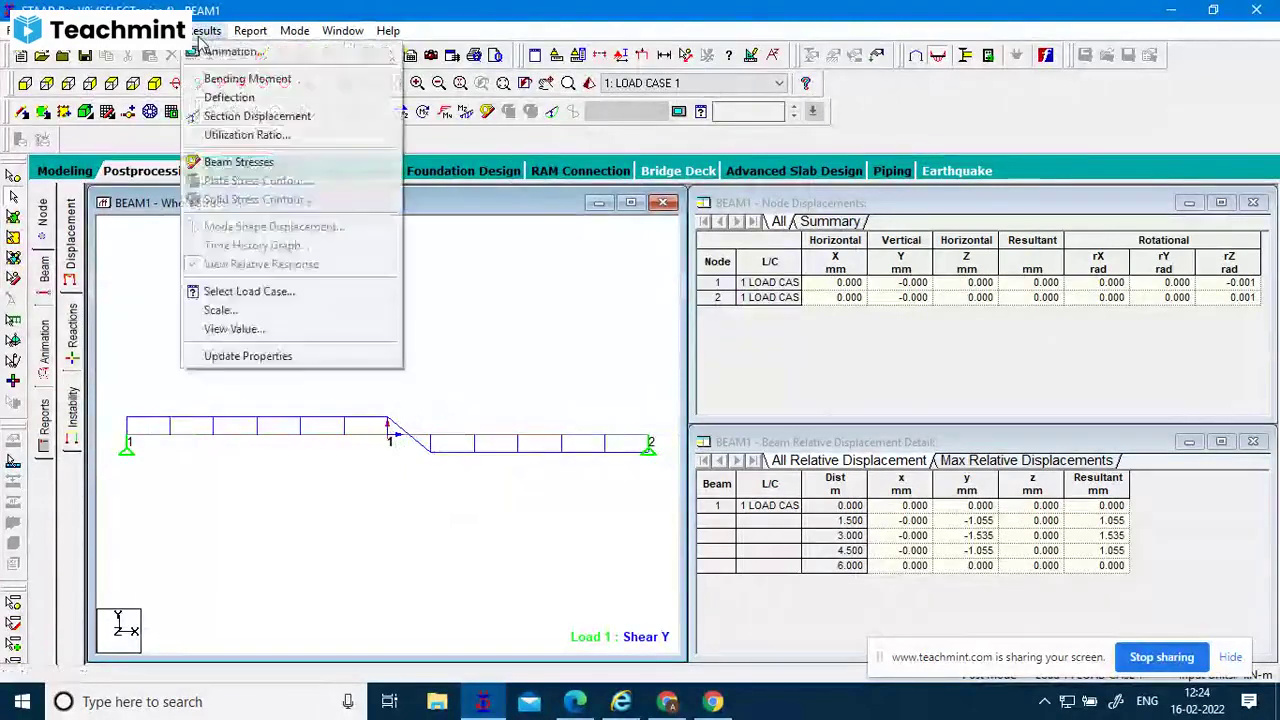
{"action": "left_click", "coordinate": [258, 329]}
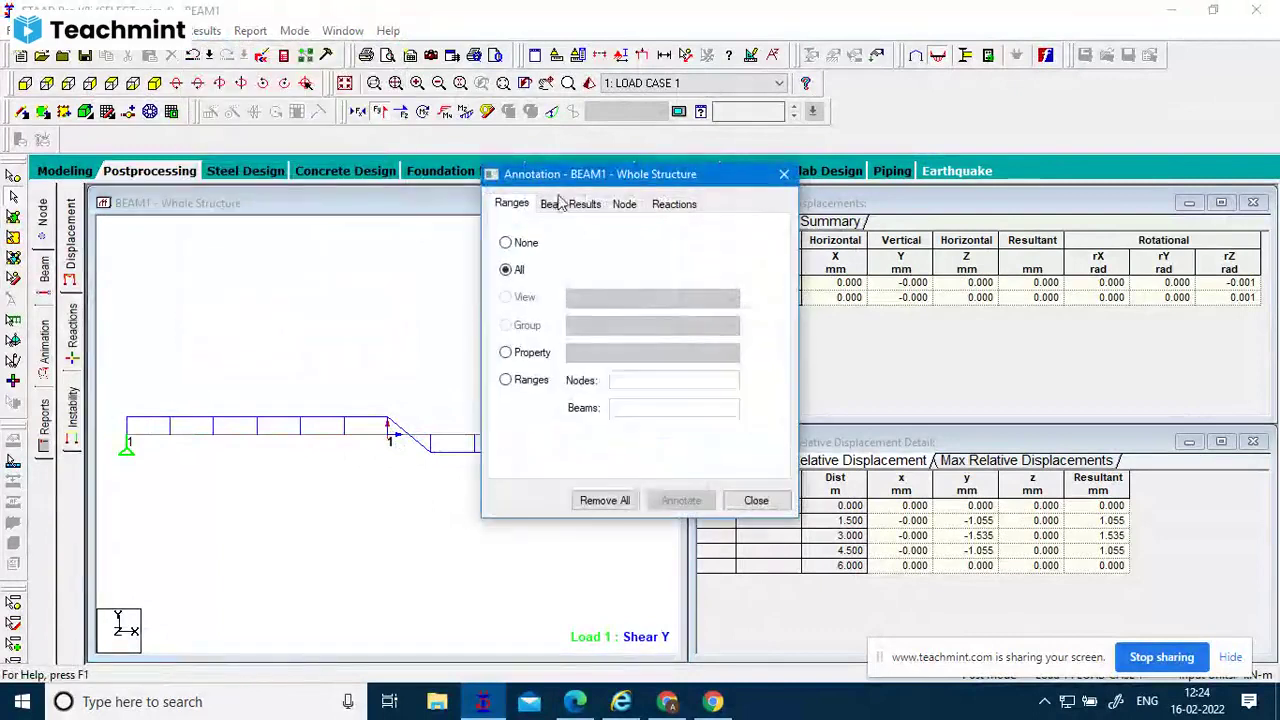
{"action": "left_click", "coordinate": [570, 203]}
{"action": "left_click", "coordinate": [516, 248]}
{"action": "left_click", "coordinate": [516, 248]}
{"action": "left_click", "coordinate": [587, 248]}
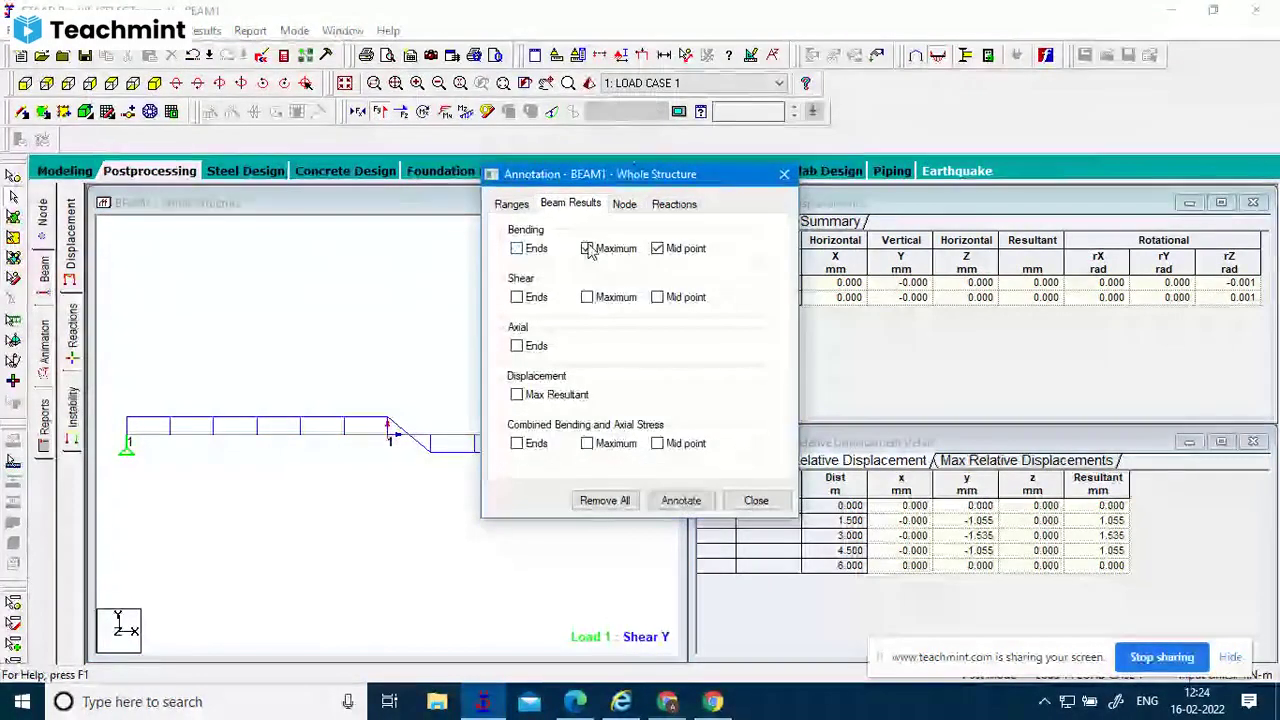
{"action": "left_click", "coordinate": [529, 297]}
{"action": "left_click", "coordinate": [588, 298]}
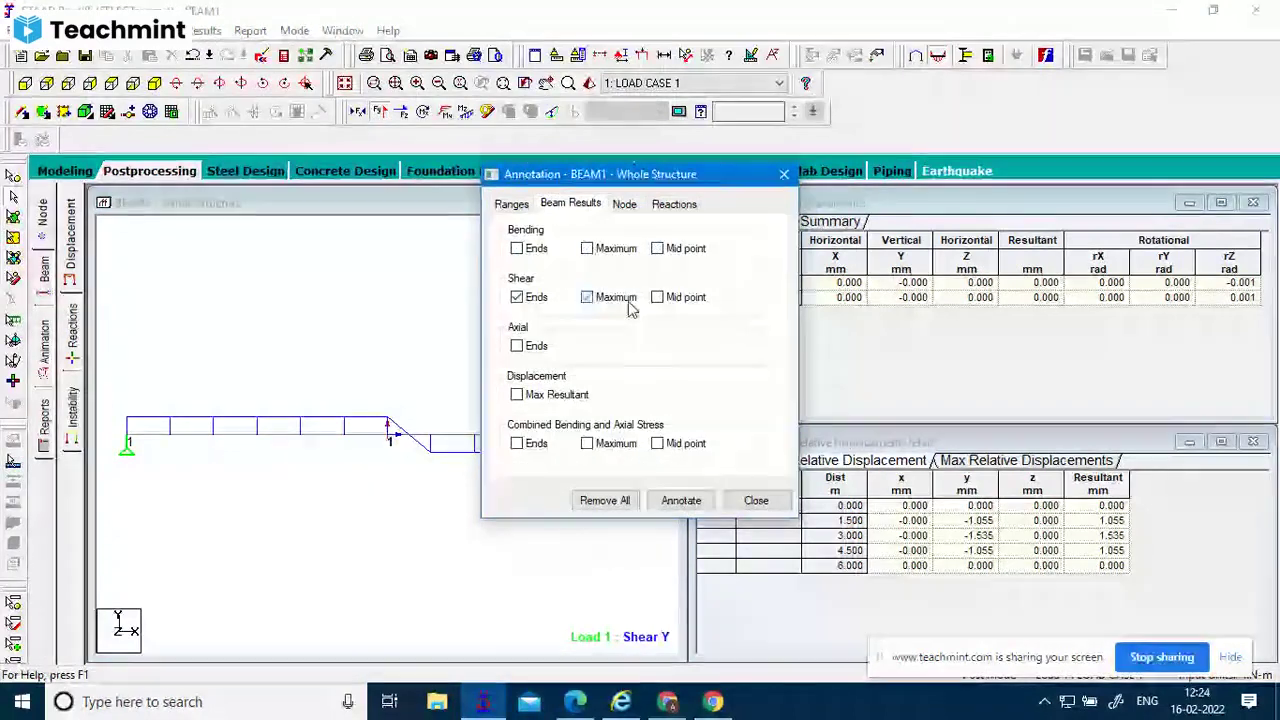
{"action": "left_click", "coordinate": [681, 500]}
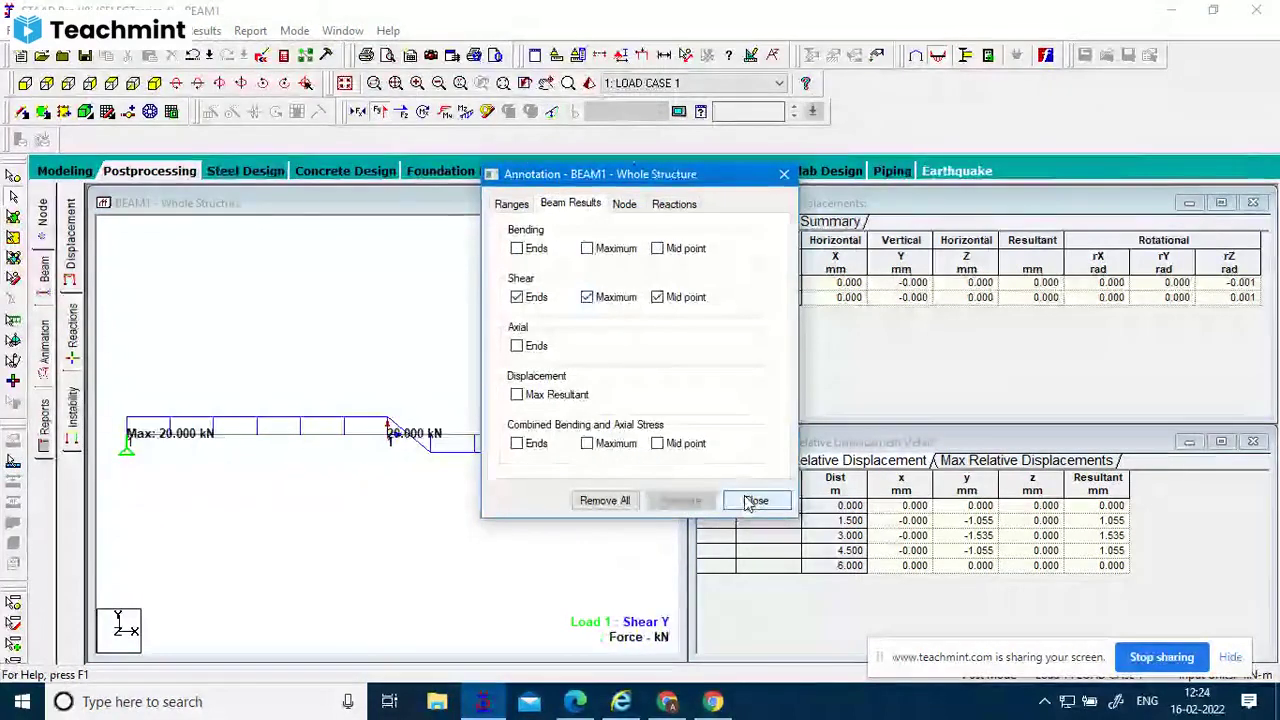
{"action": "left_click", "coordinate": [756, 500]}
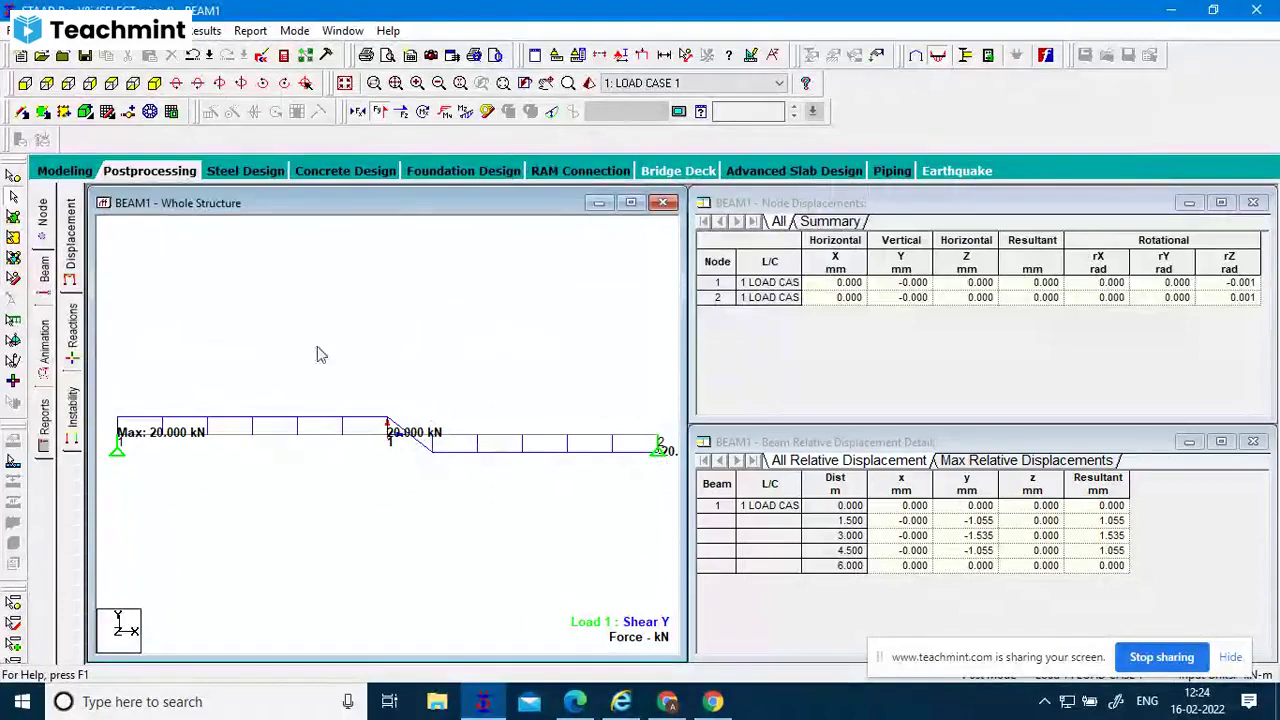
View the beam's Axial Force diagram briefly, and clear both the axial and Shear Y diagrams from the structure view.
{"action": "left_click", "coordinate": [362, 113]}
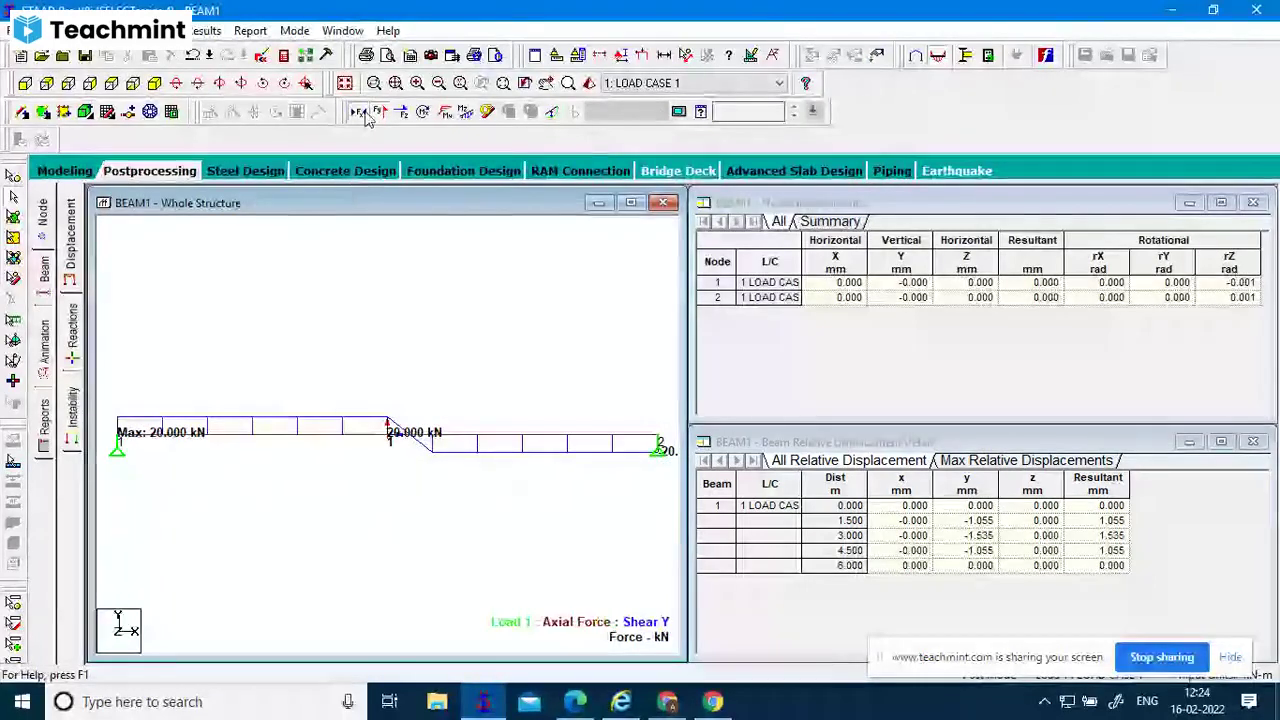
{"action": "left_click", "coordinate": [370, 120]}
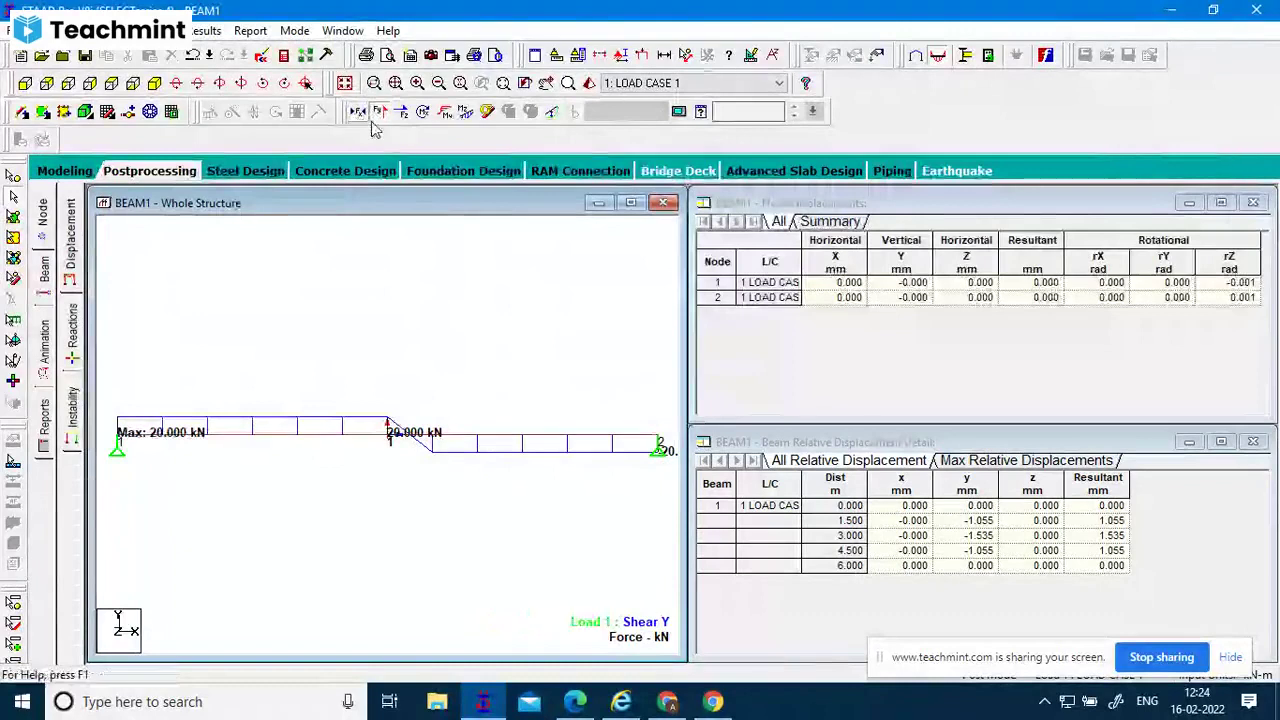
{"action": "left_click", "coordinate": [380, 111]}
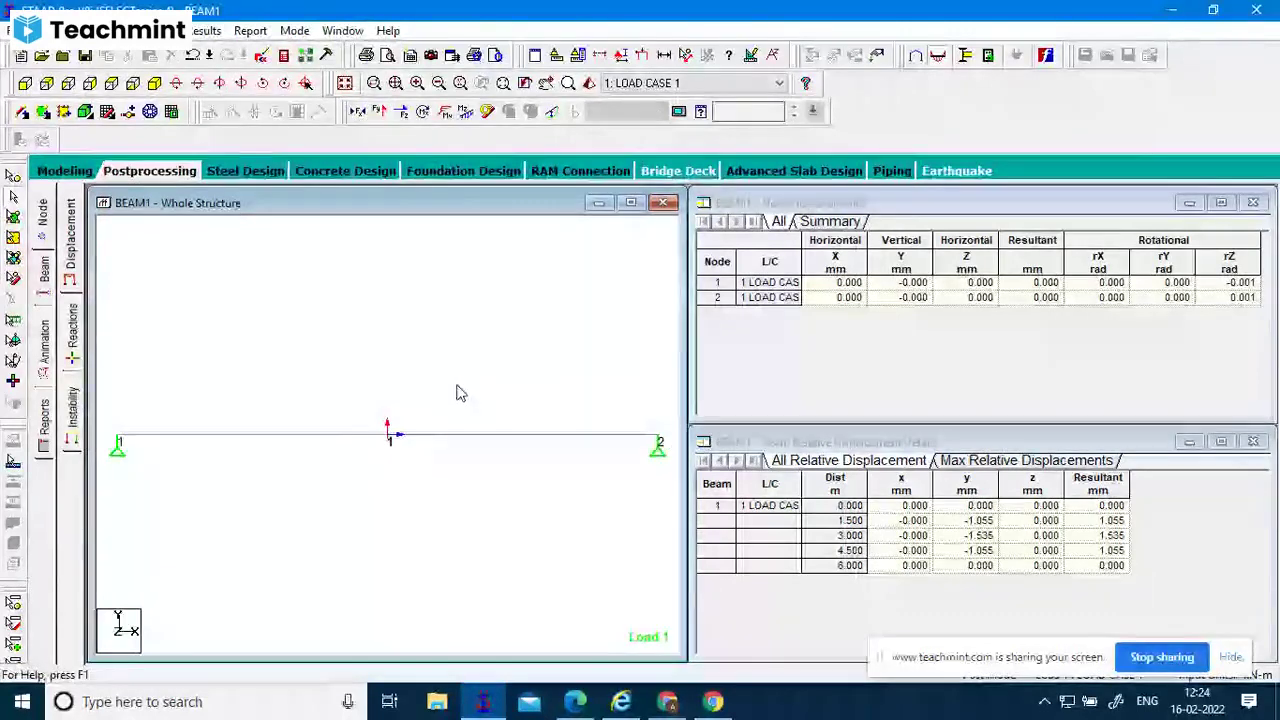
Open the beam's member query and review its geometry, section and material properties, and applied loading.
{"action": "double_click", "coordinate": [347, 439]}
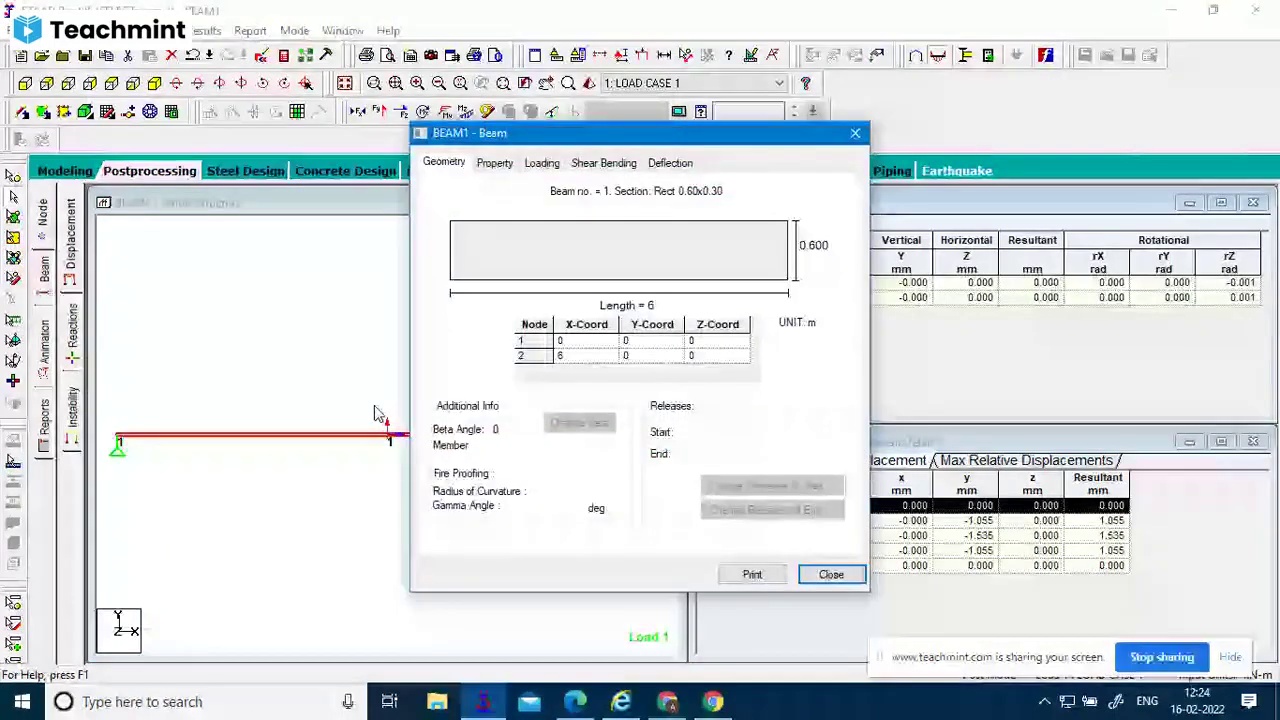
{"action": "left_click", "coordinate": [494, 163]}
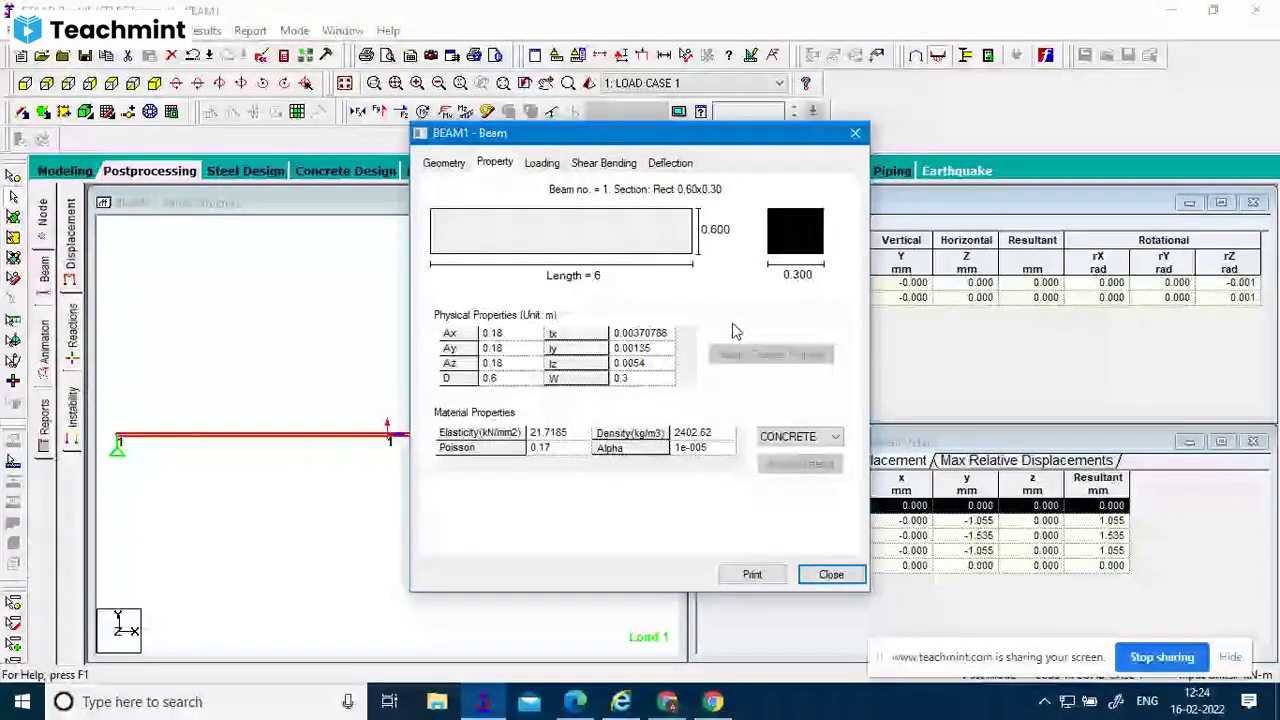
{"action": "key", "text": "ctrl+Tab"}
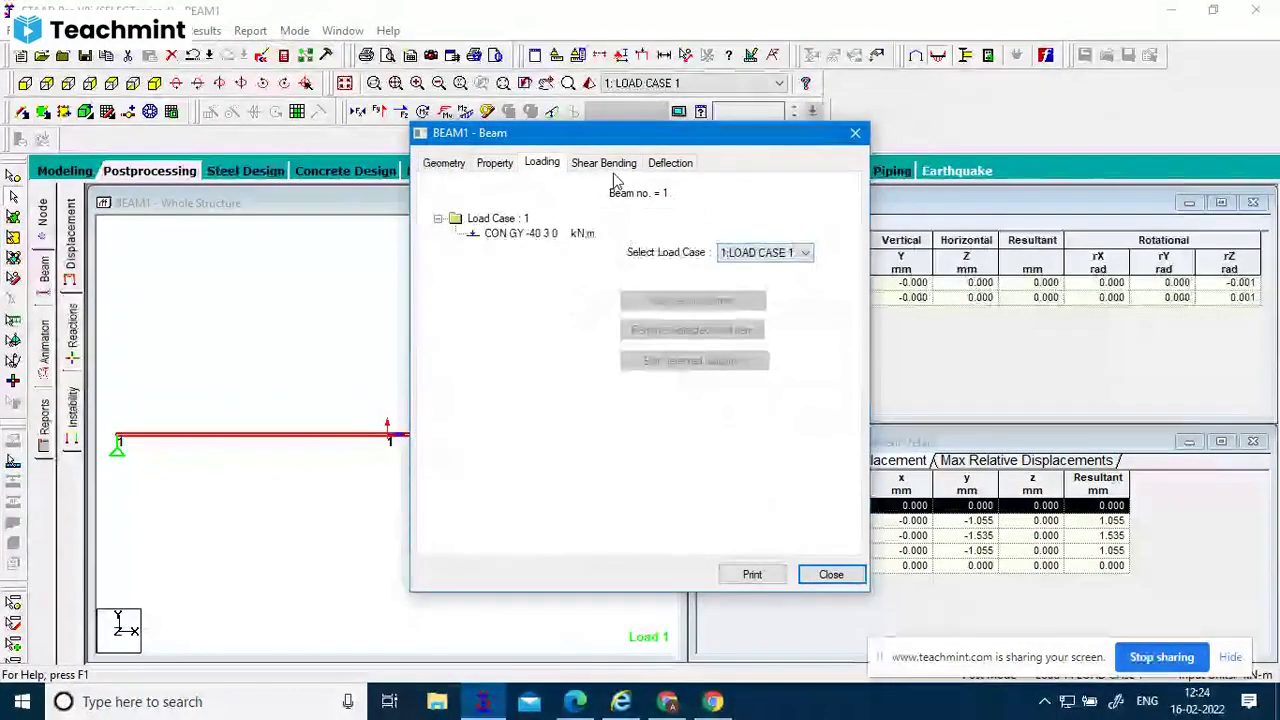
Examine the beam's Bending - Z, Bending - Y, Shear - Y and Shear - Z diagrams for LOAD CASE 1 in the member query.
{"action": "left_click", "coordinate": [614, 166]}
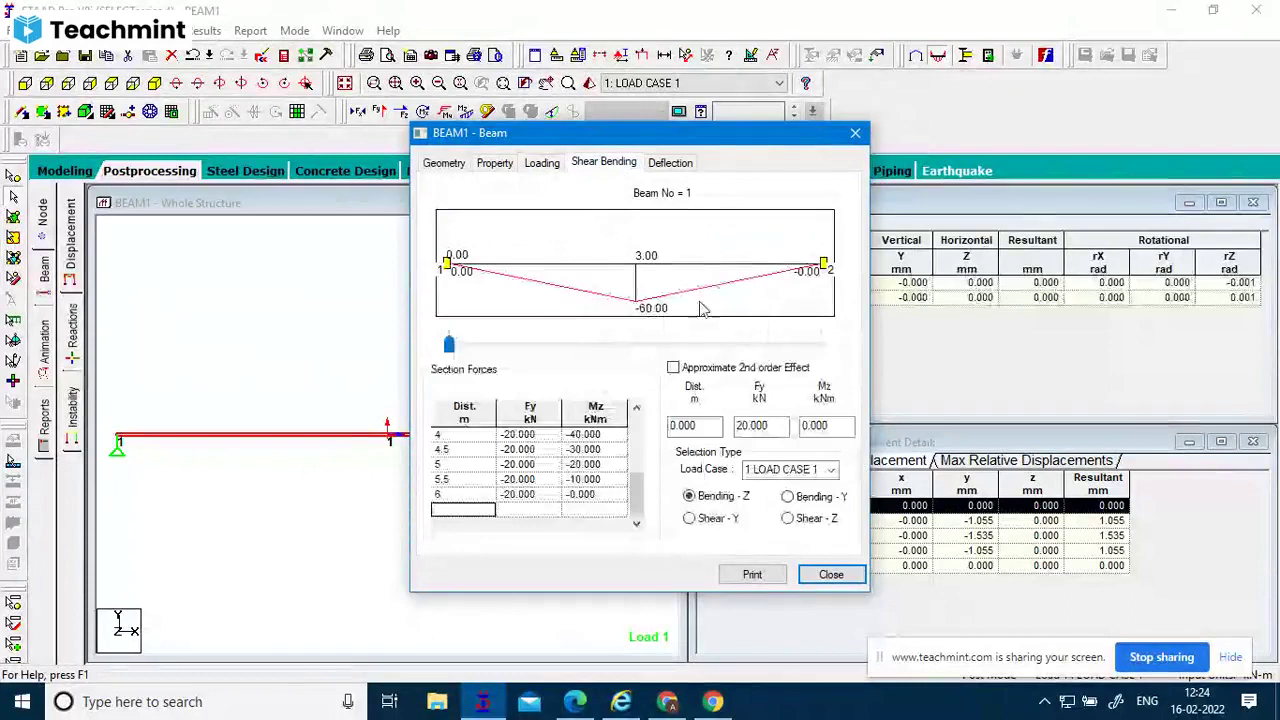
{"action": "left_click", "coordinate": [830, 469]}
{"action": "left_click", "coordinate": [788, 485]}
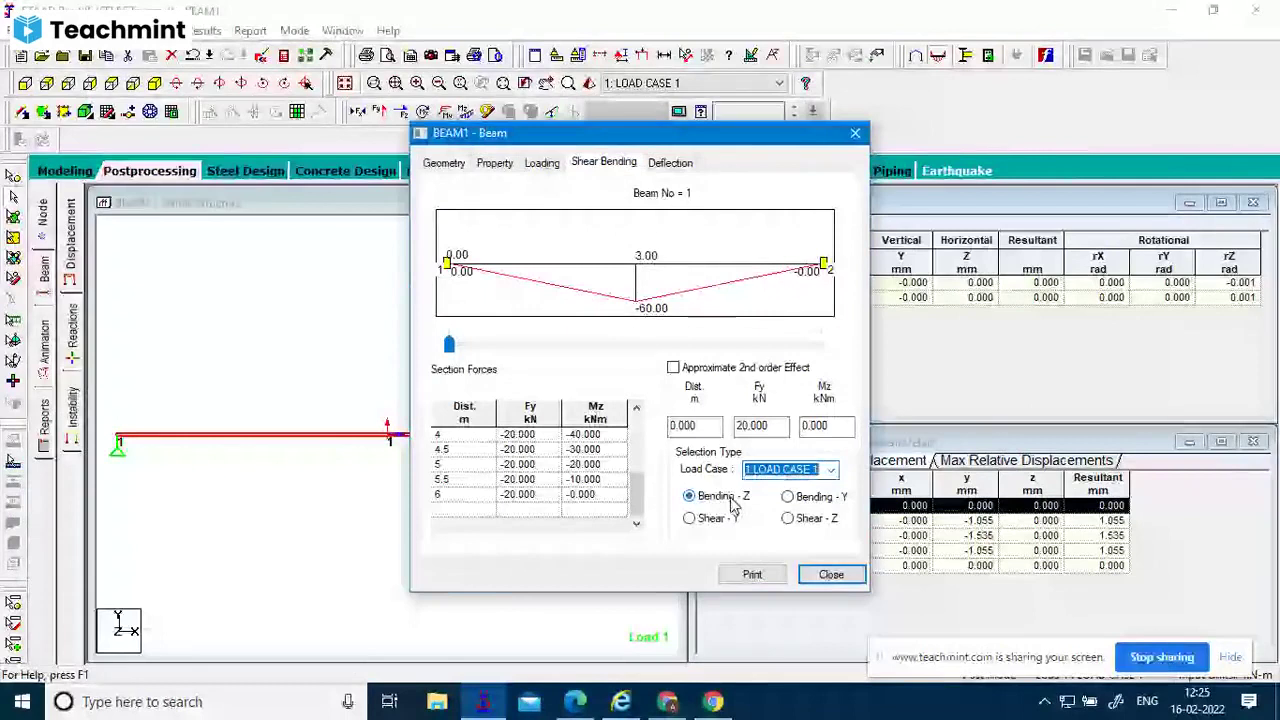
{"action": "left_click", "coordinate": [816, 498]}
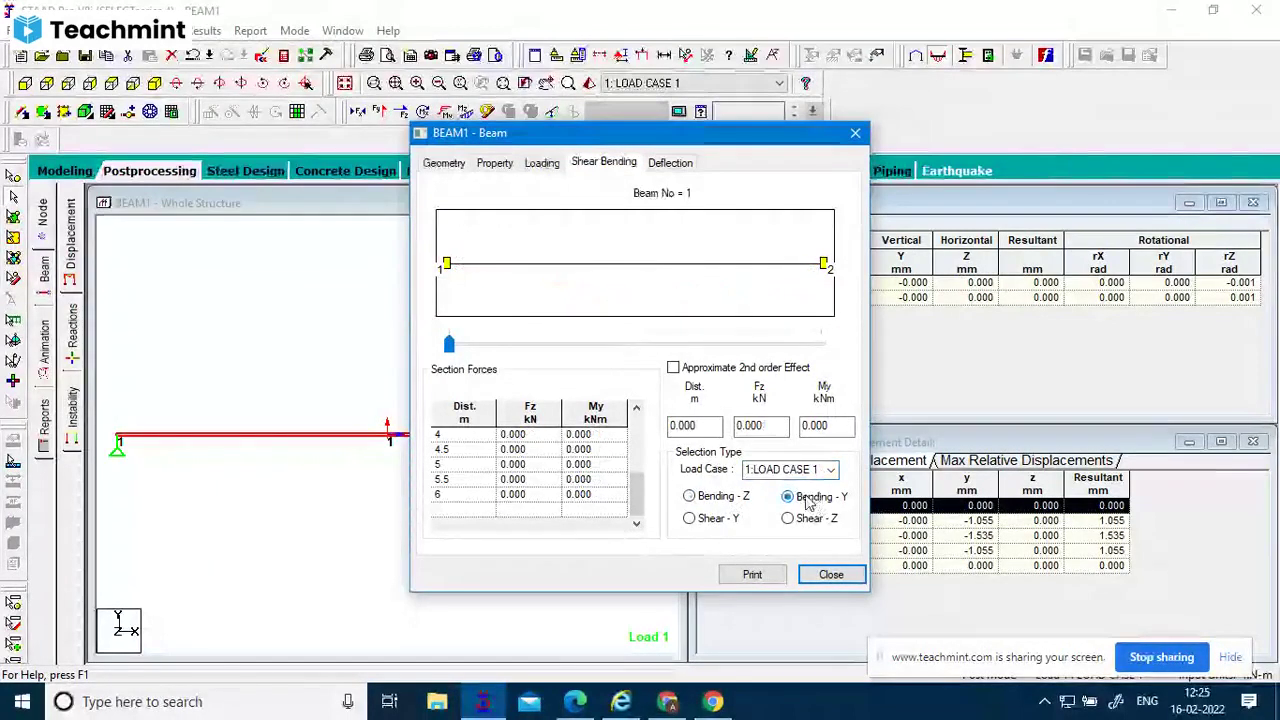
{"action": "left_click", "coordinate": [715, 519]}
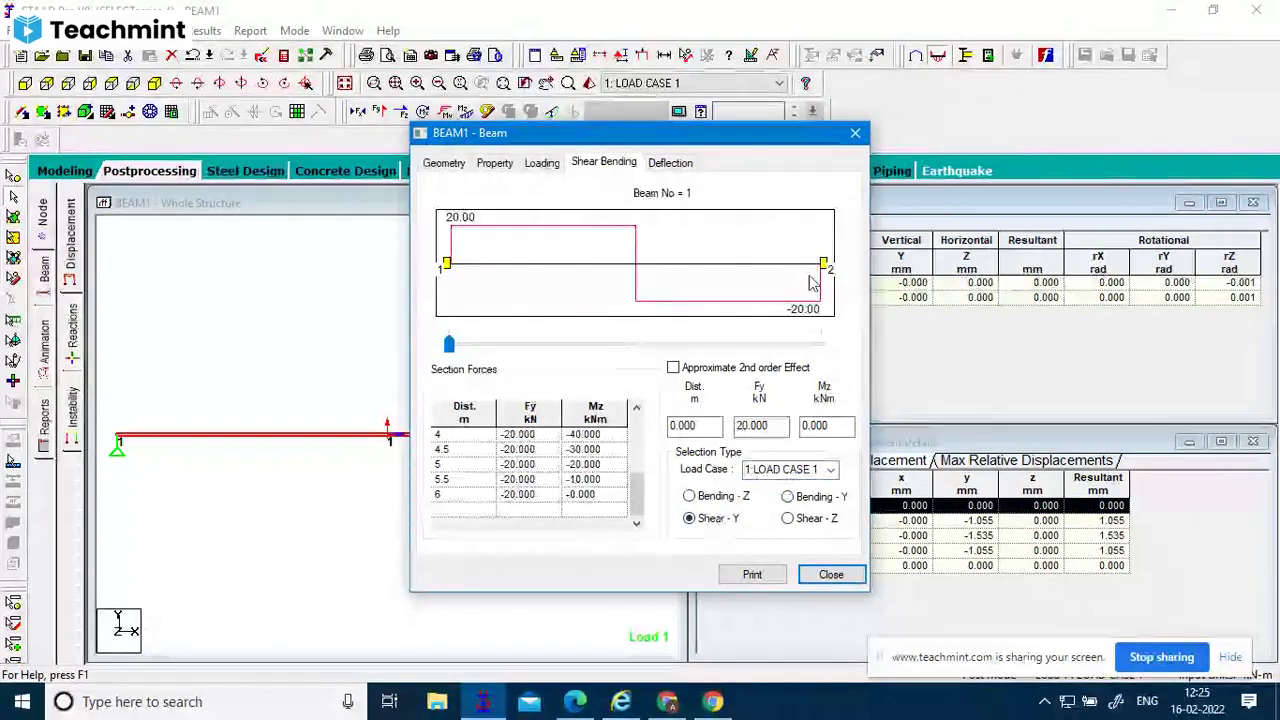
{"action": "left_click", "coordinate": [788, 519]}
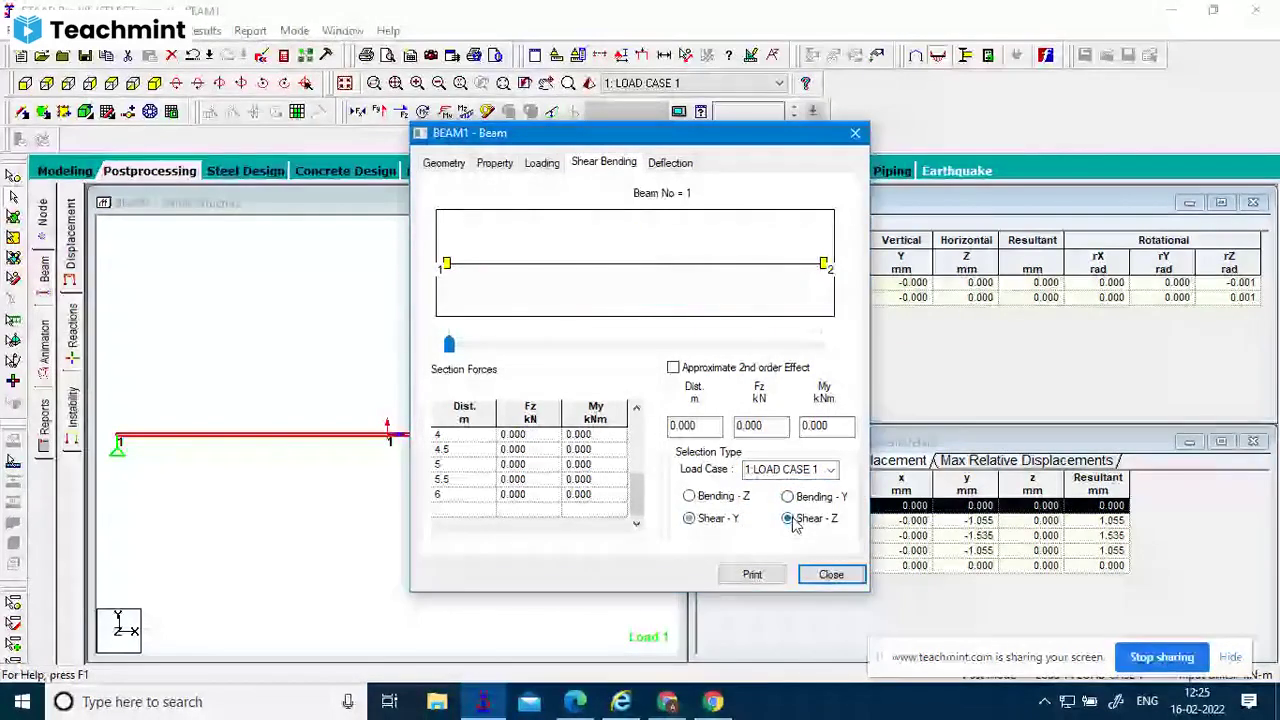
Return to the Bending - Z diagram and query the section forces at about 1.6 m along the beam.
{"action": "left_click", "coordinate": [690, 498]}
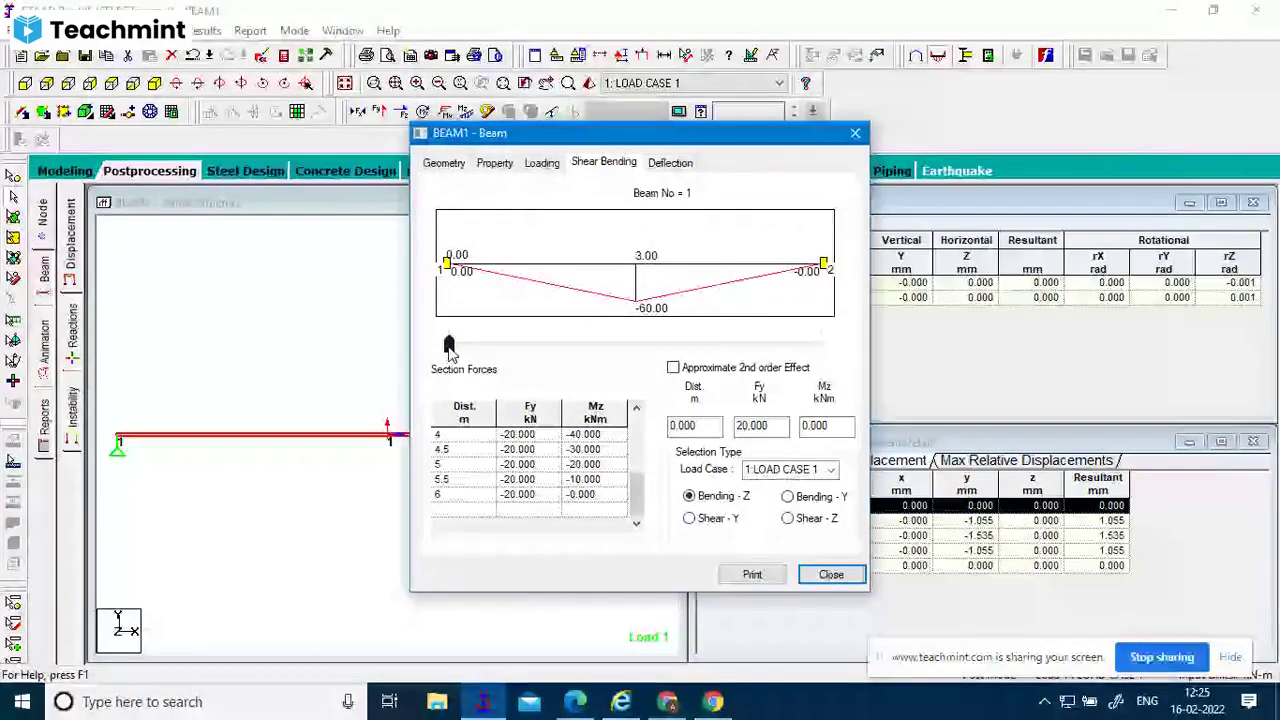
{"action": "left_click_drag", "start_coordinate": [449, 346], "coordinate": [548, 358]}
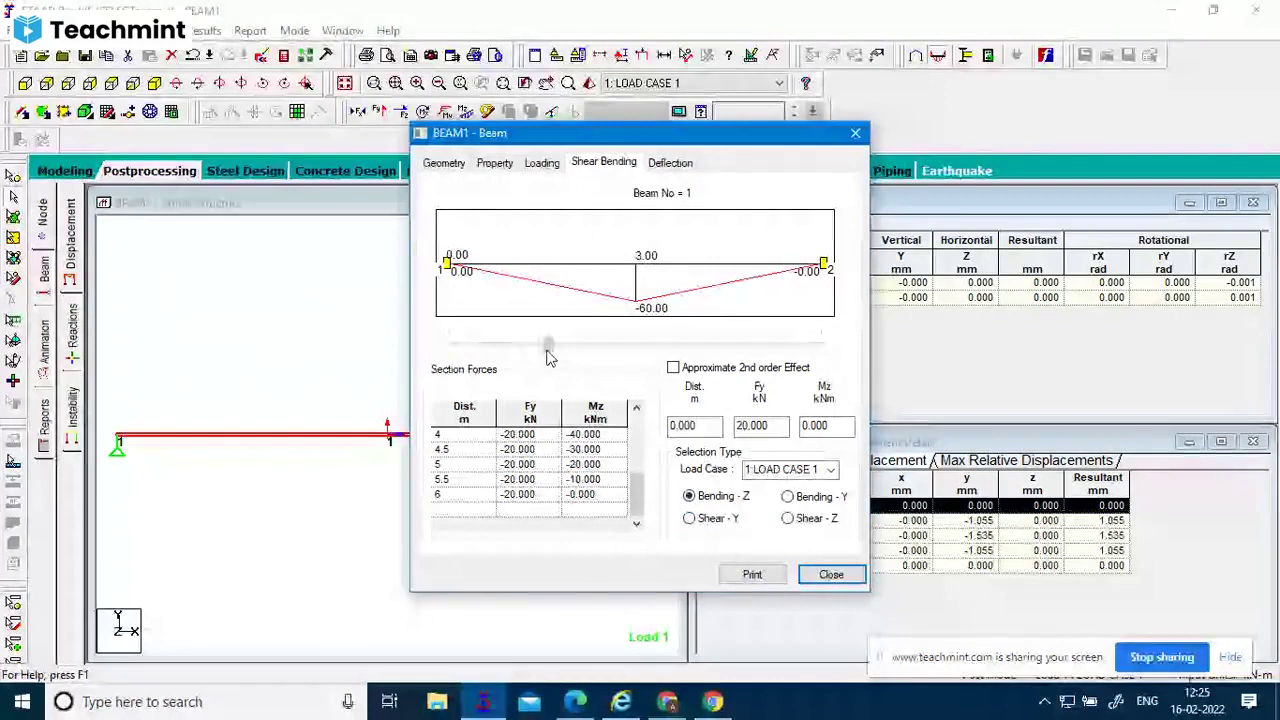
{"action": "left_click", "coordinate": [549, 346]}
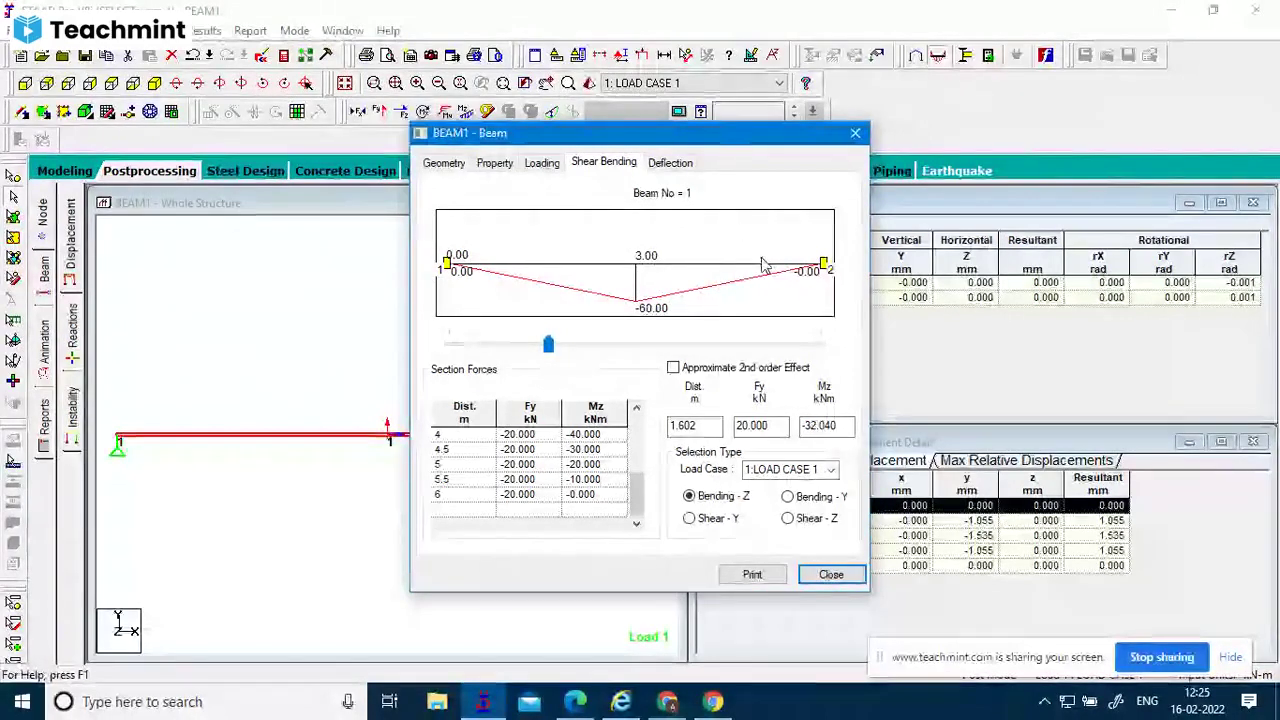
View the beam's global deflection in the Y direction in the member query and query it at about 1.74 m.
{"action": "left_click", "coordinate": [672, 164]}
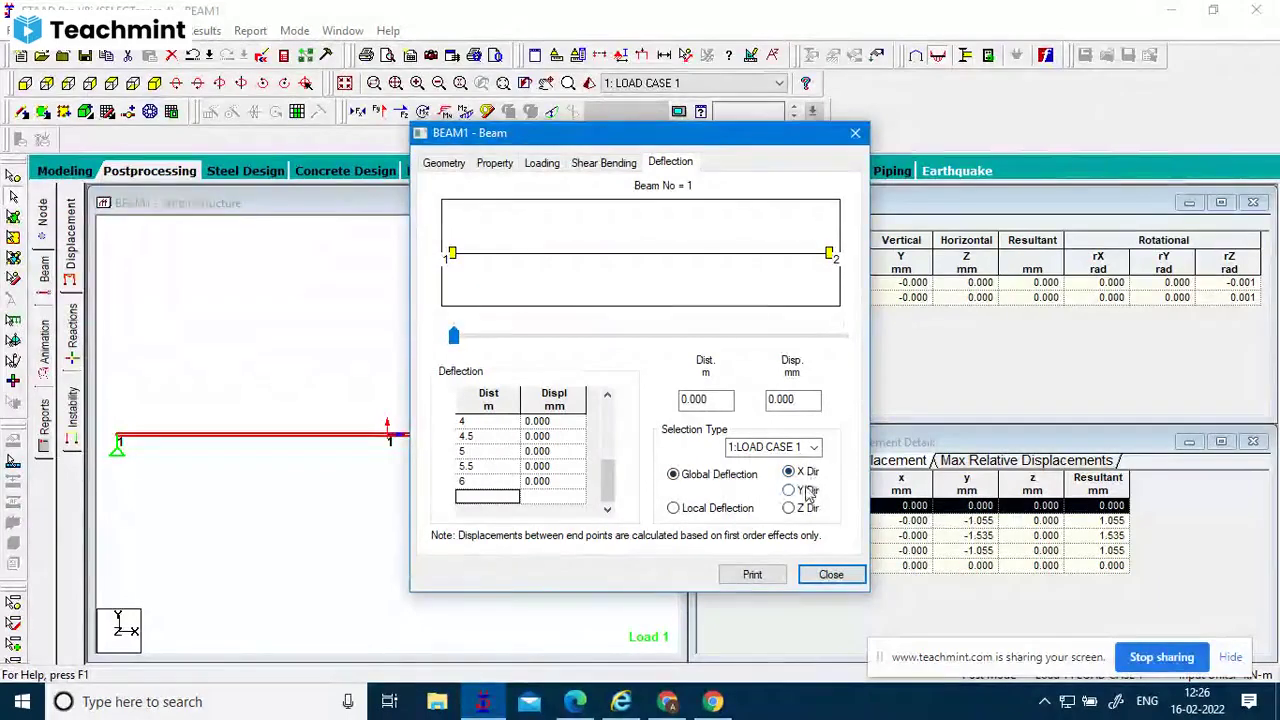
{"action": "left_click", "coordinate": [800, 489]}
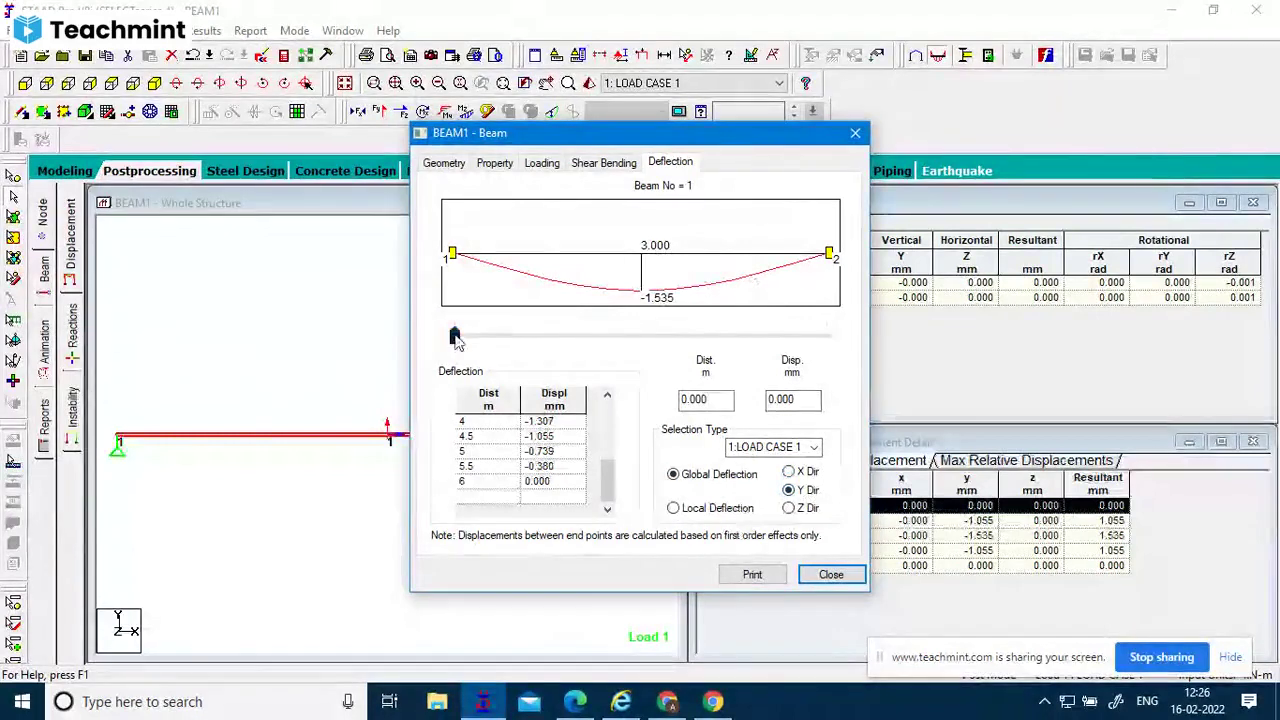
{"action": "left_click_drag", "start_coordinate": [455, 337], "coordinate": [562, 337]}
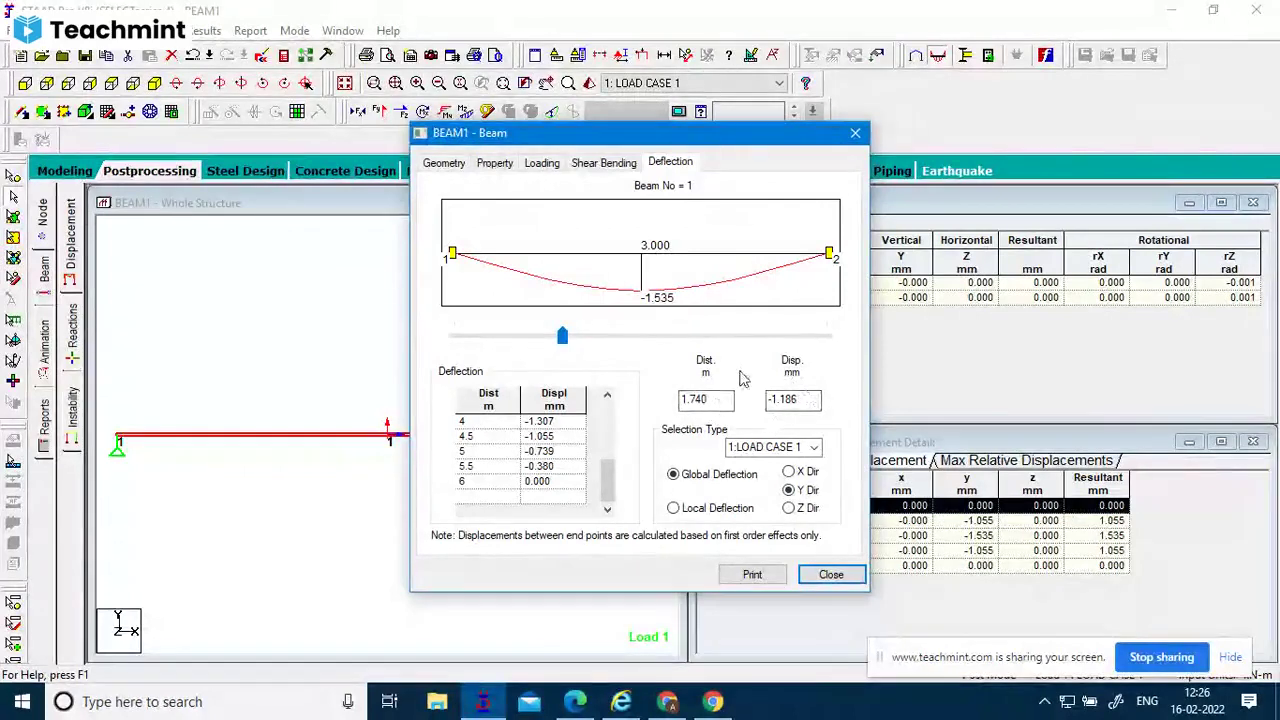
Query the beam's global Y deflection at a distance of 2.43 m.
{"action": "left_click_drag", "start_coordinate": [728, 400], "coordinate": [606, 425]}
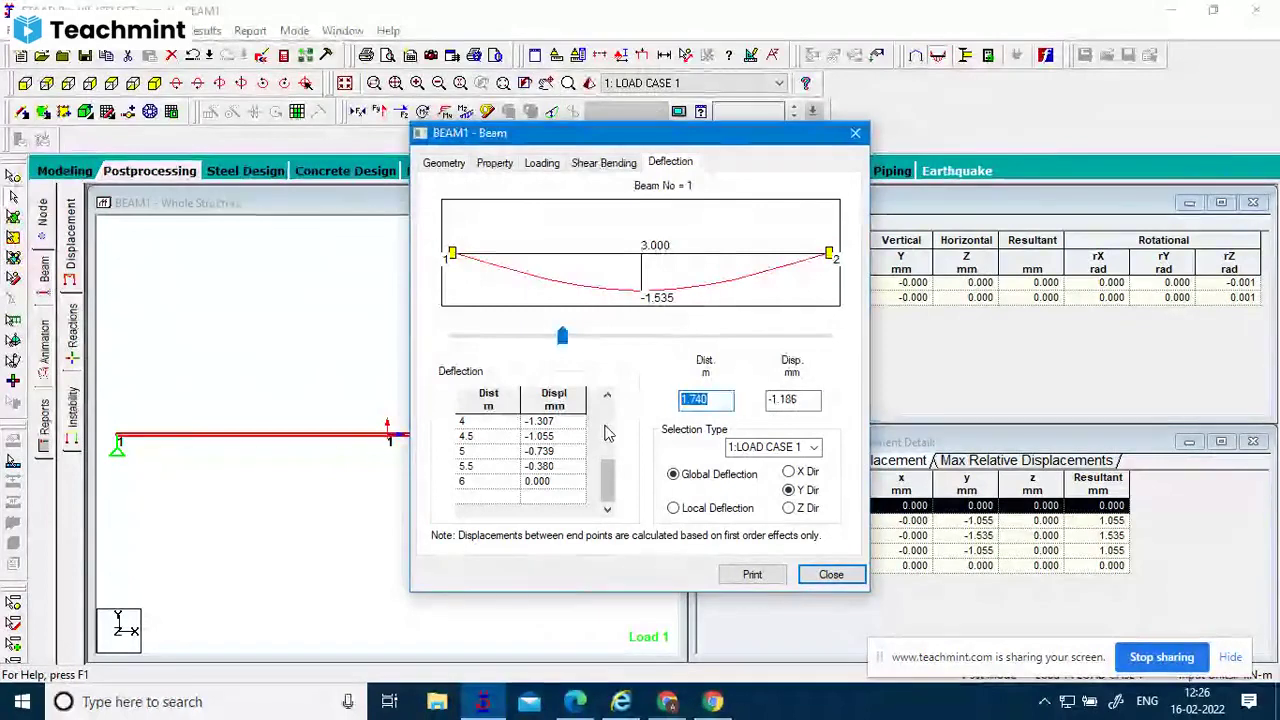
{"action": "type", "text": "20"}
{"action": "type", "text": "4.5"}
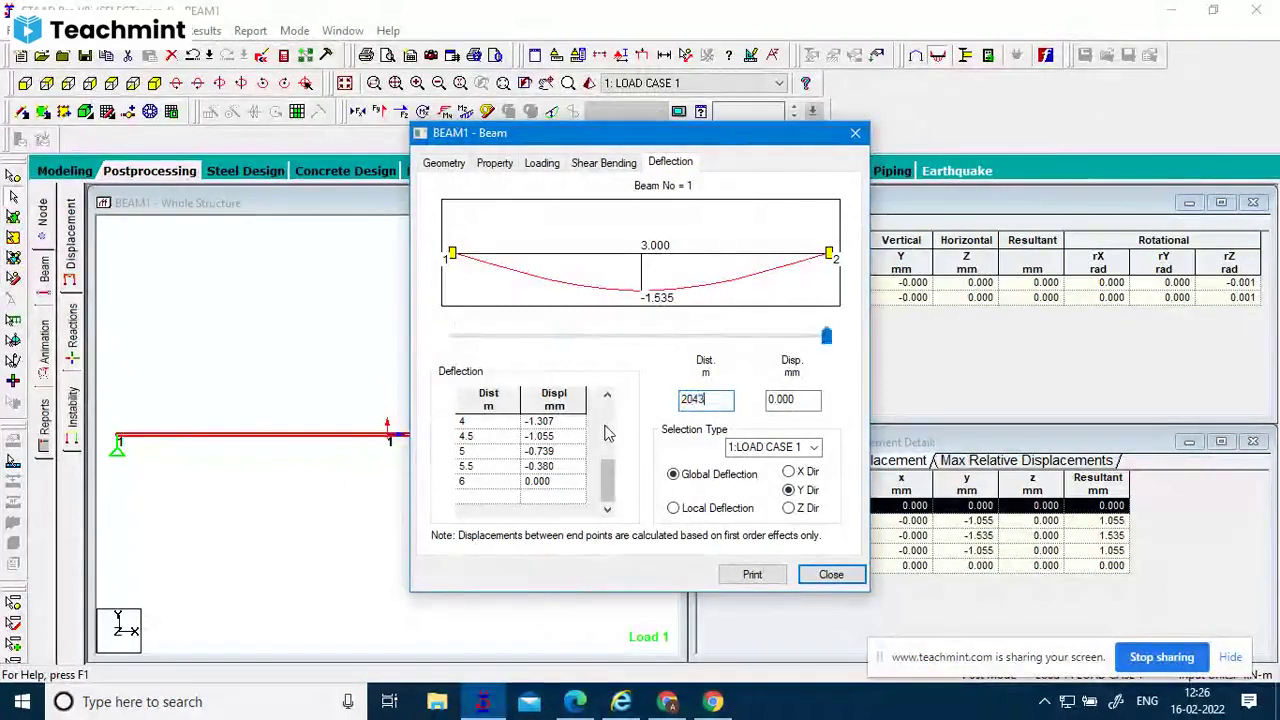
{"action": "key", "text": "BackSpace"}
{"action": "key", "text": "BackSpace"}
{"action": "key", "text": "BackSpace"}
{"action": "key", "text": "BackSpace"}
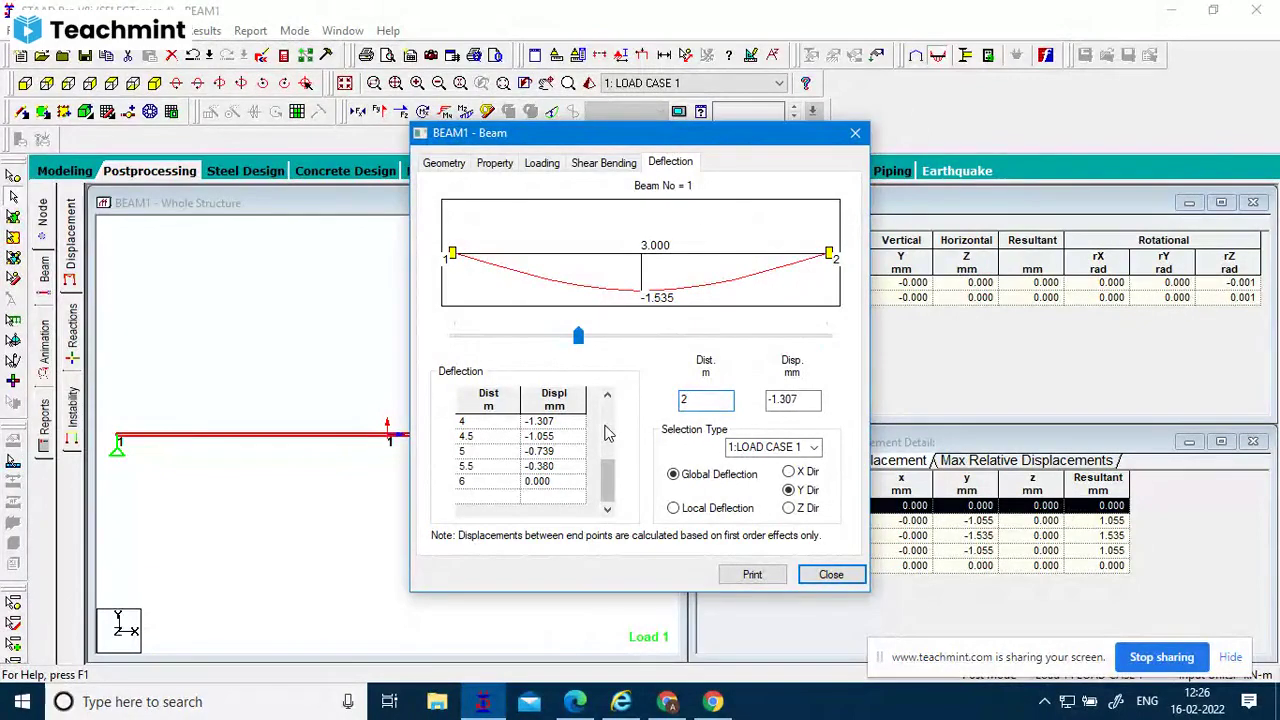
{"action": "type", "text": ".43"}
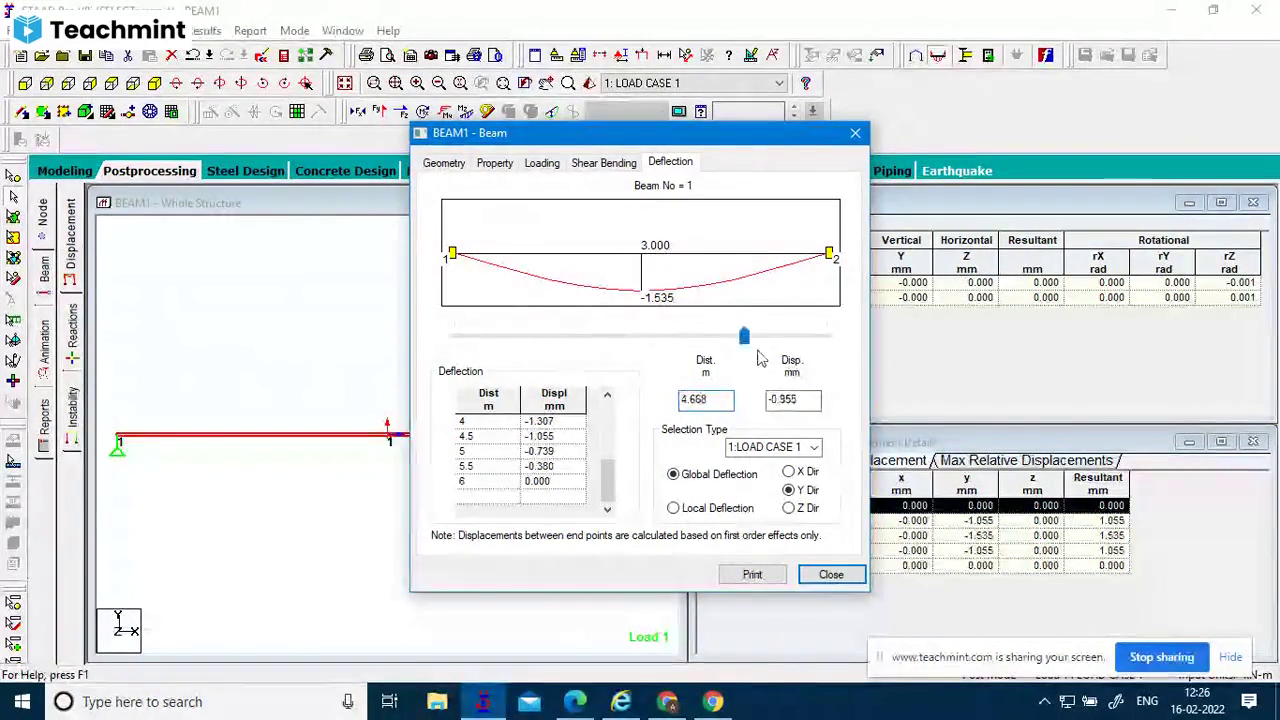
Close the member query and display the beam's bending, shear and axial force graphs.
{"action": "left_click", "coordinate": [830, 576]}
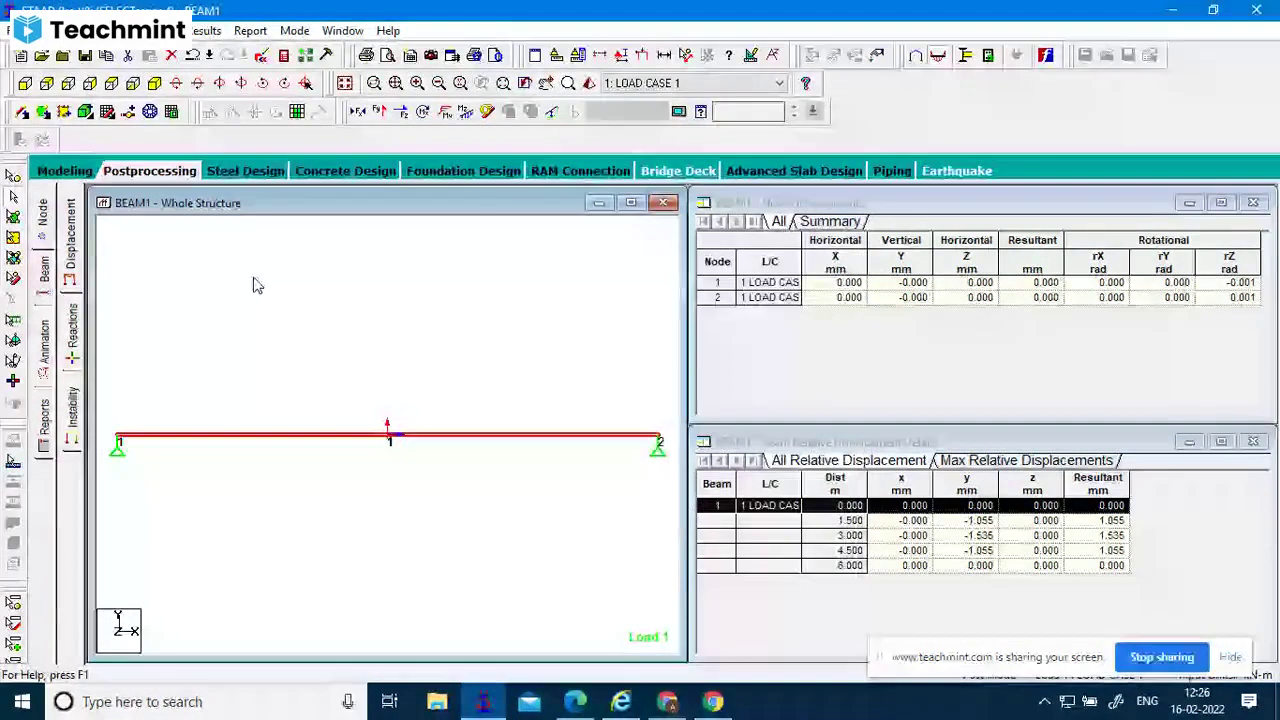
{"action": "left_click", "coordinate": [45, 272]}
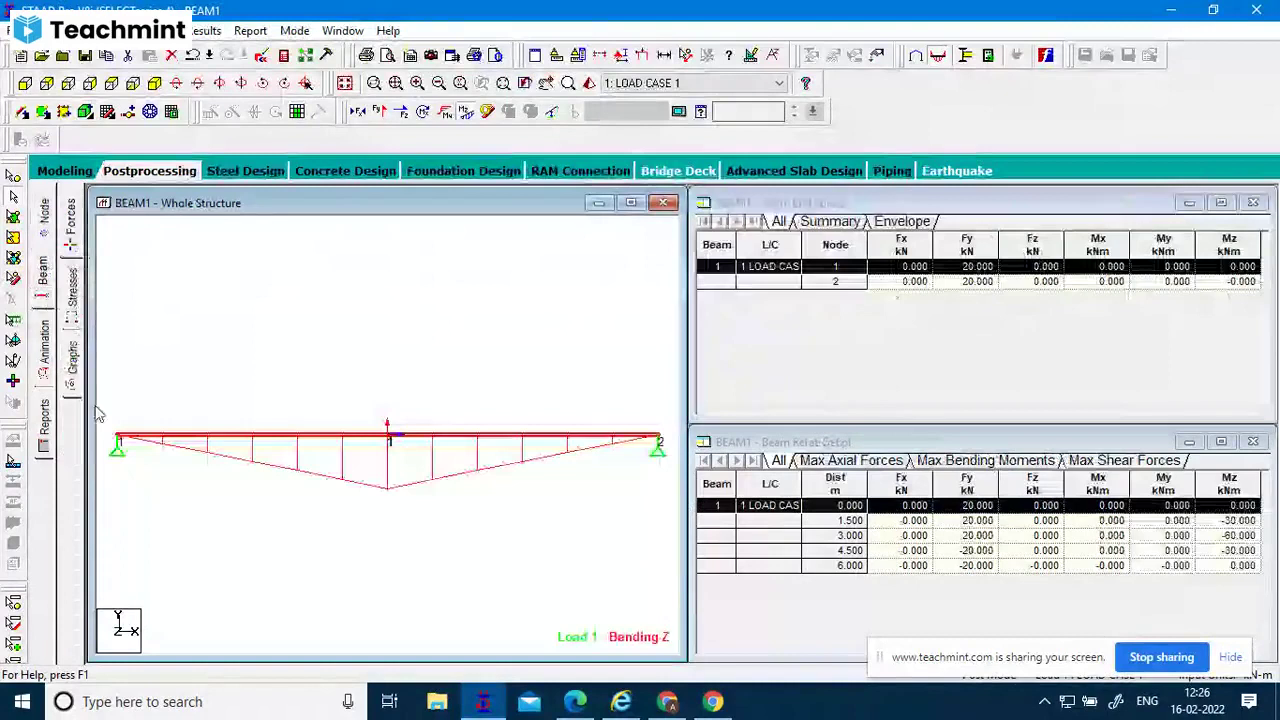
{"action": "left_click", "coordinate": [72, 362]}
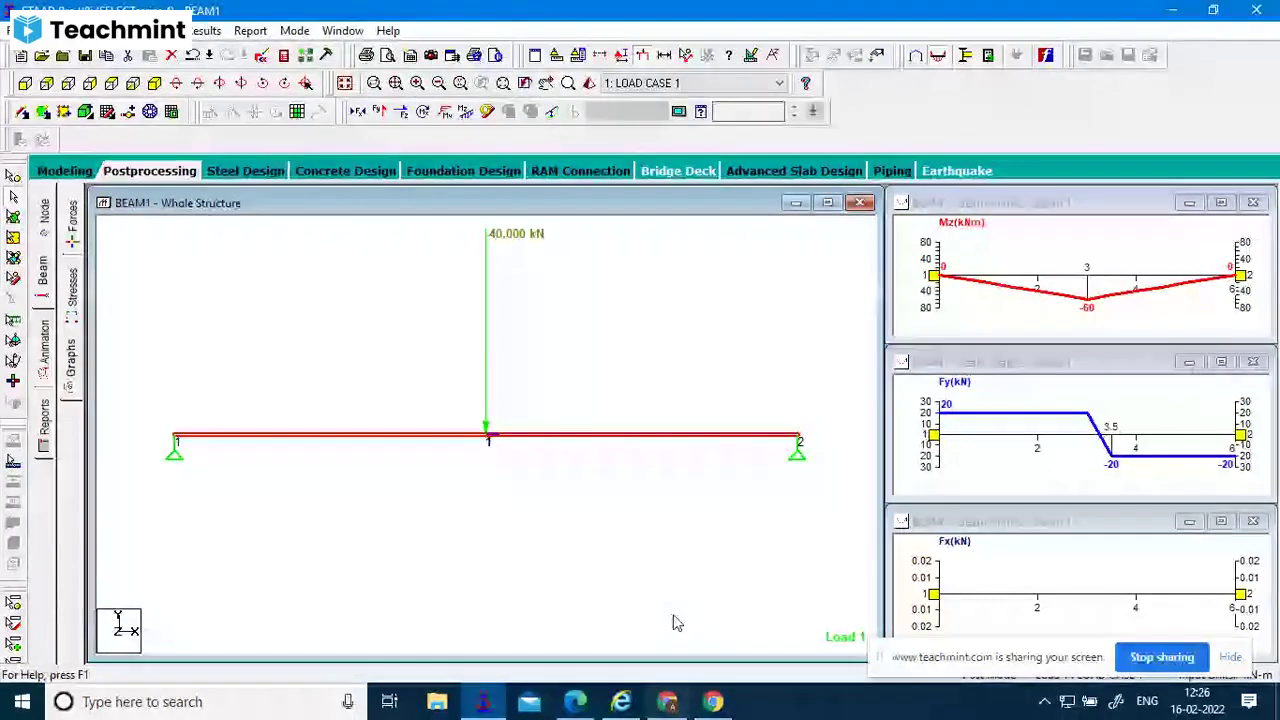
{"action": "left_click", "coordinate": [665, 699]}
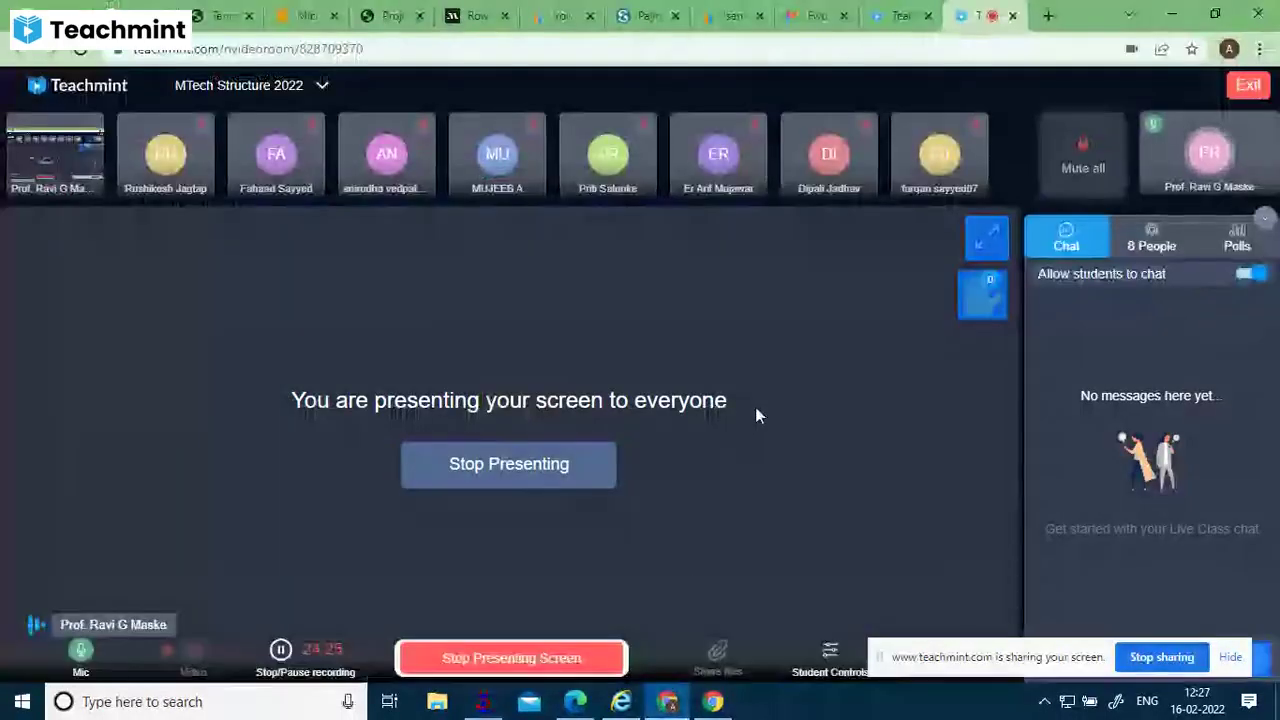
{"action": "left_click", "coordinate": [492, 704]}
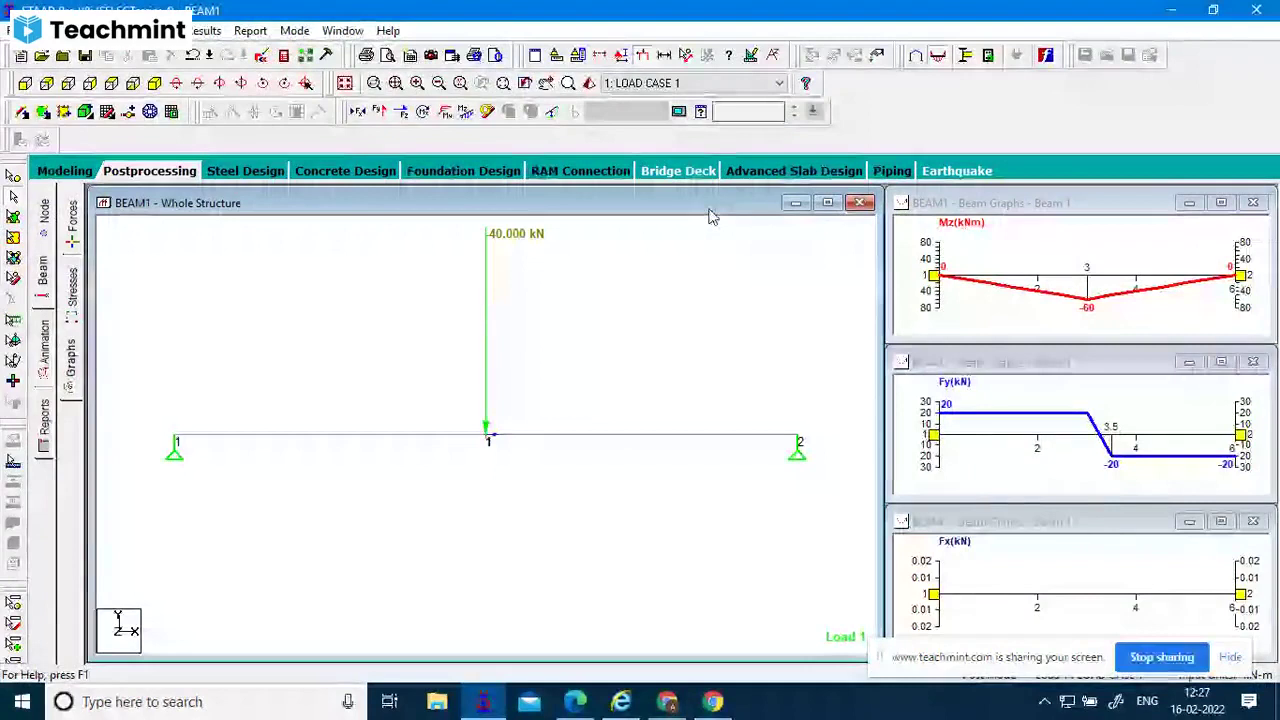
{"action": "left_click", "coordinate": [680, 704]}
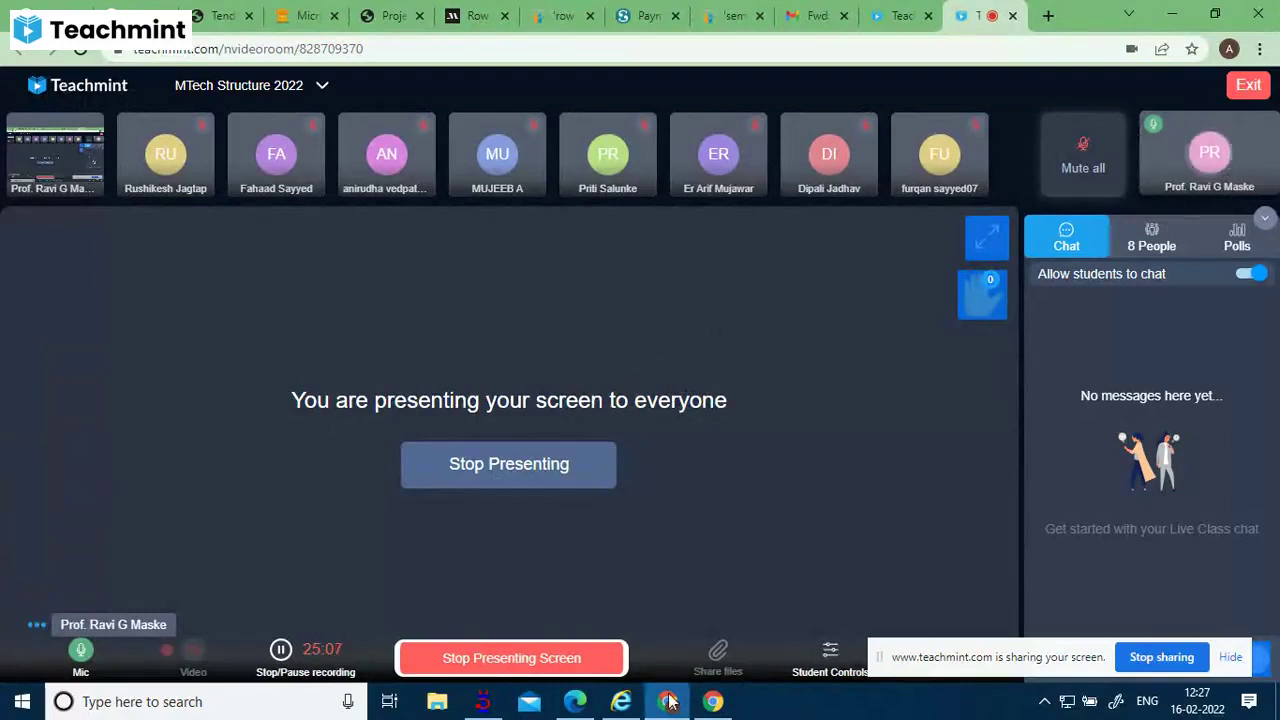
{"action": "mouse_move", "coordinate": [670, 702]}
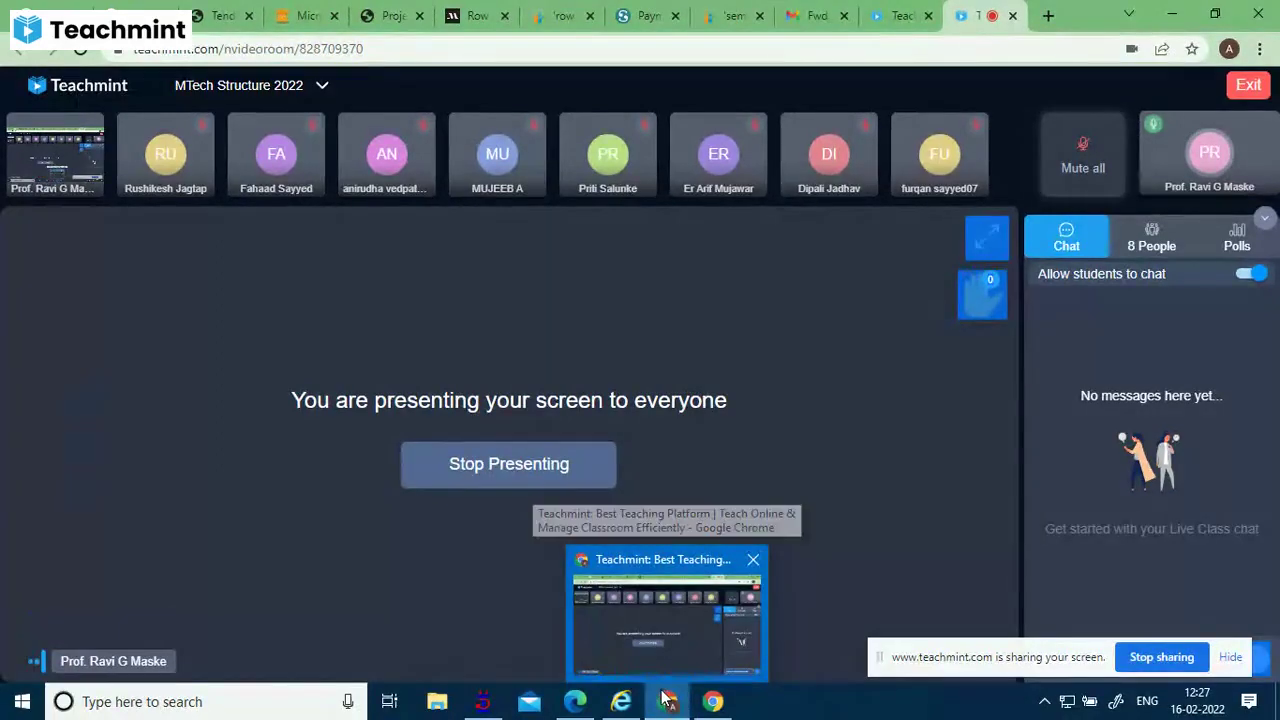
{"action": "left_click", "coordinate": [482, 703]}
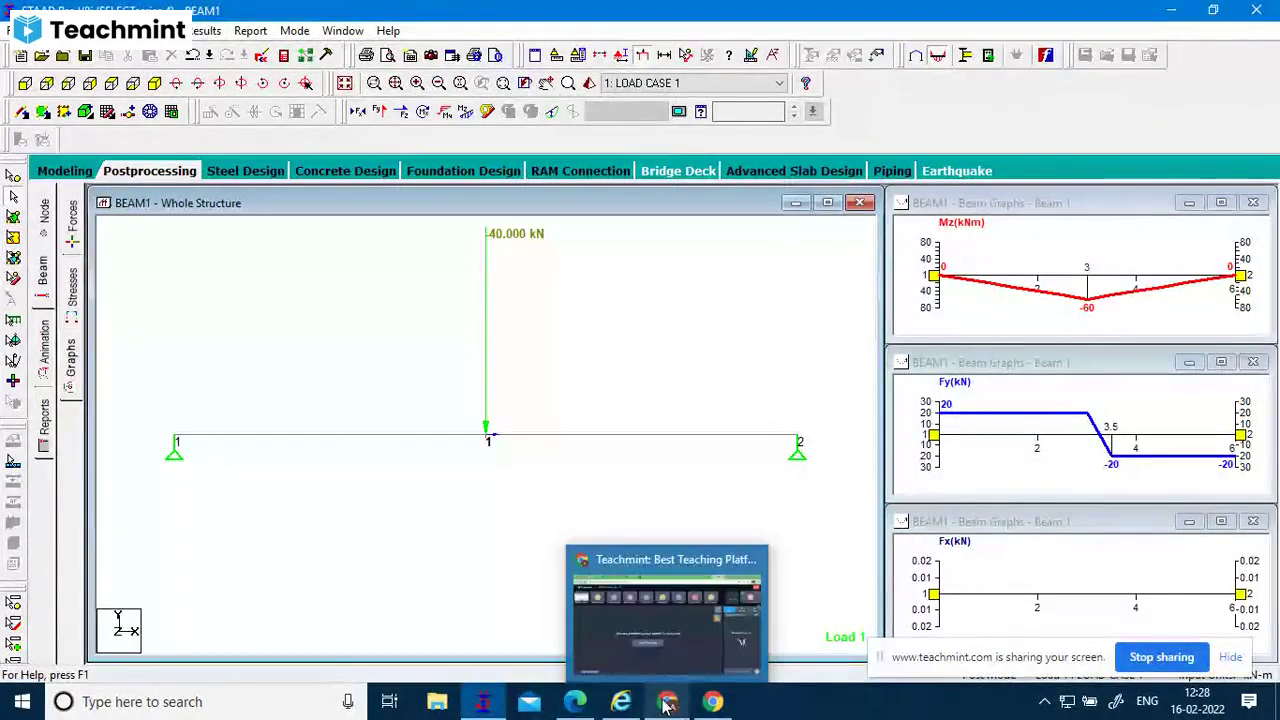
{"action": "left_click", "coordinate": [665, 615]}
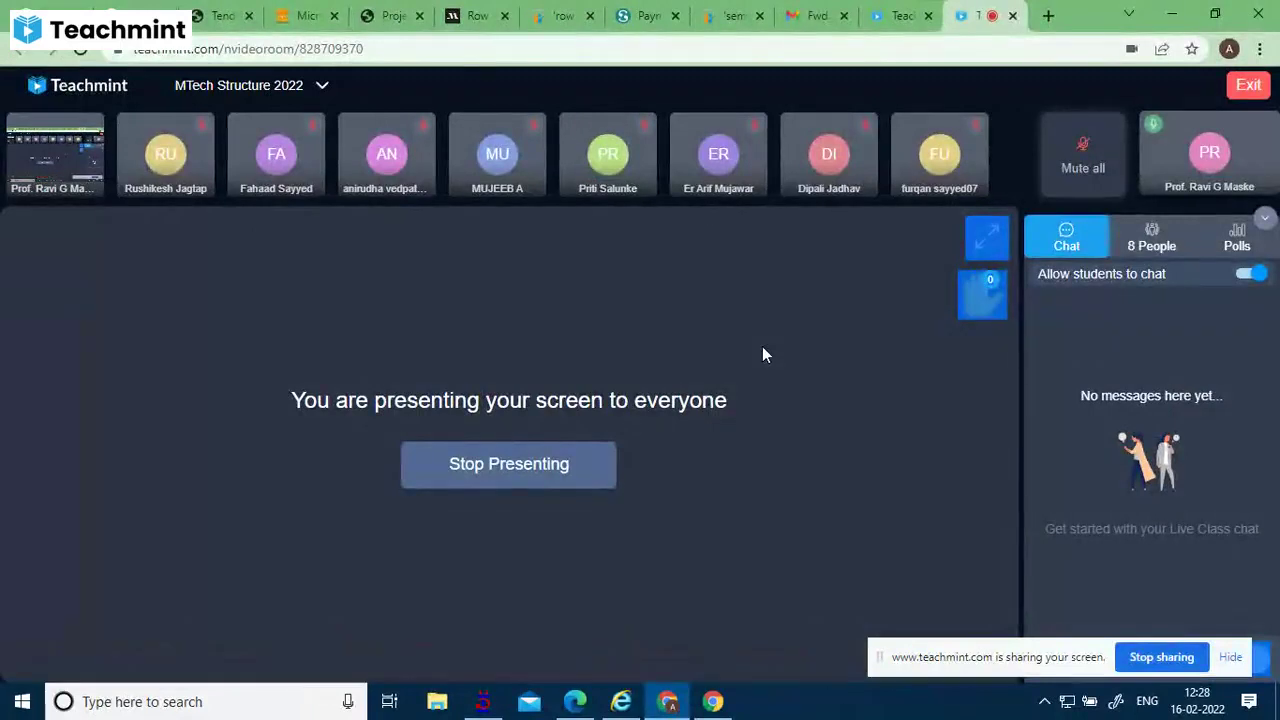
{"action": "mouse_move", "coordinate": [313, 512]}
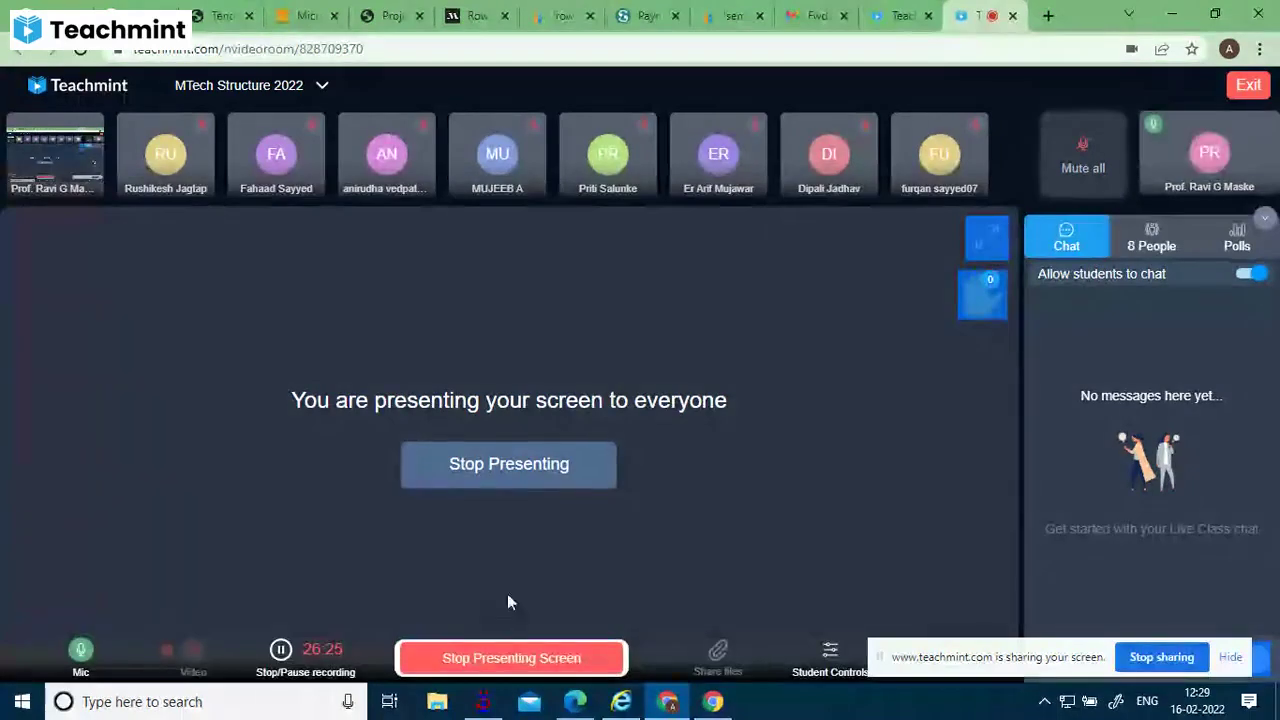
{"action": "left_click", "coordinate": [483, 701]}
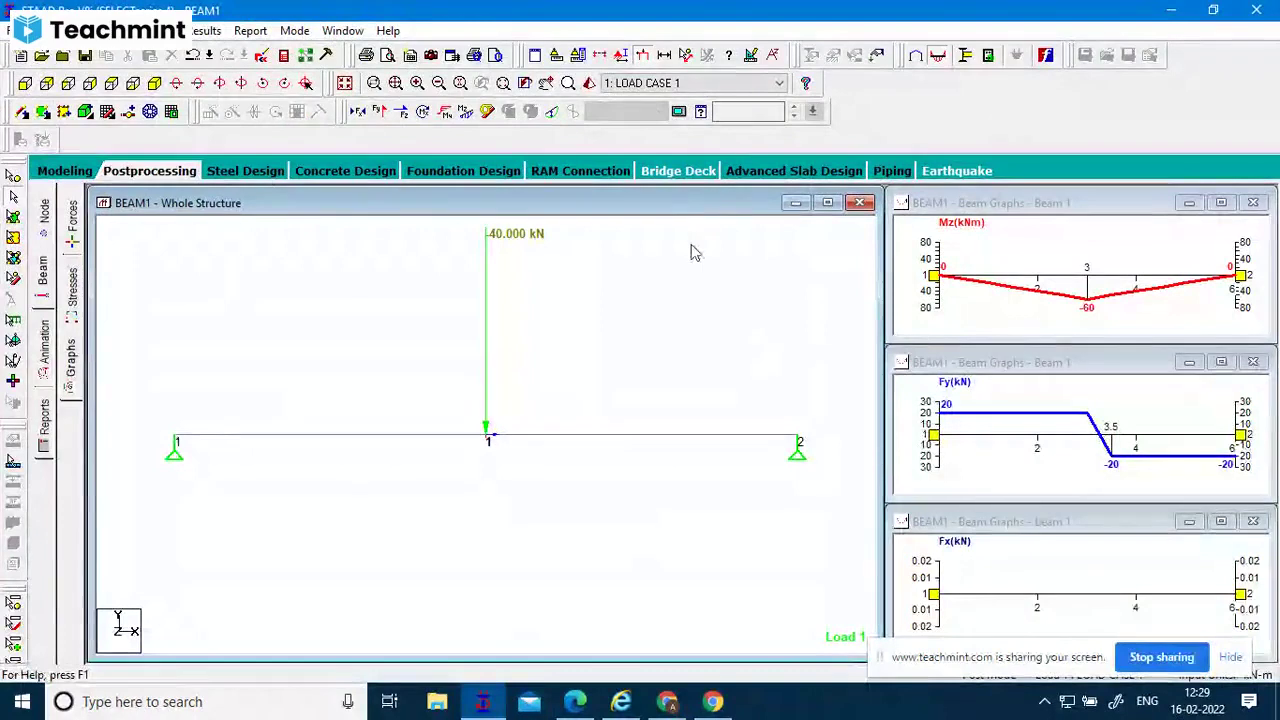
{"action": "scroll", "coordinate": [695, 252], "scroll_direction": "down", "scroll_amount": 2}
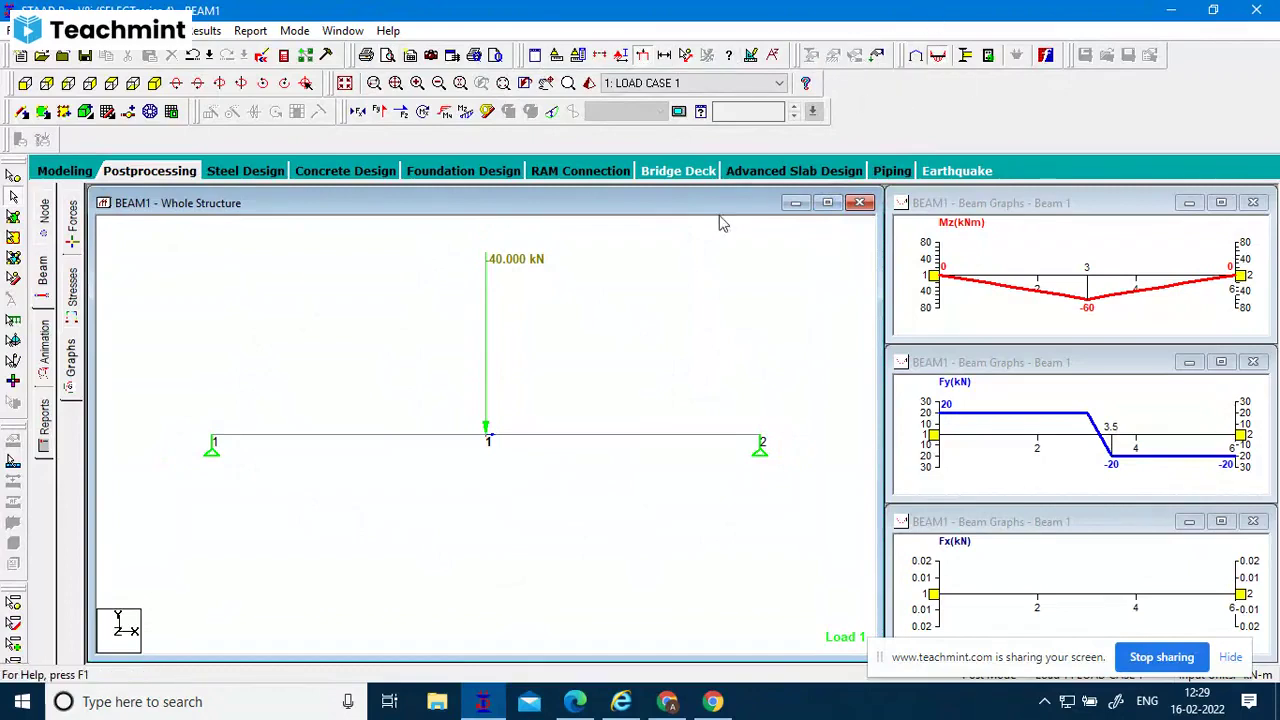
Return to modeling and select the existing concentrated load under LOAD CASE 1 in the load definitions.
{"action": "left_click", "coordinate": [66, 171]}
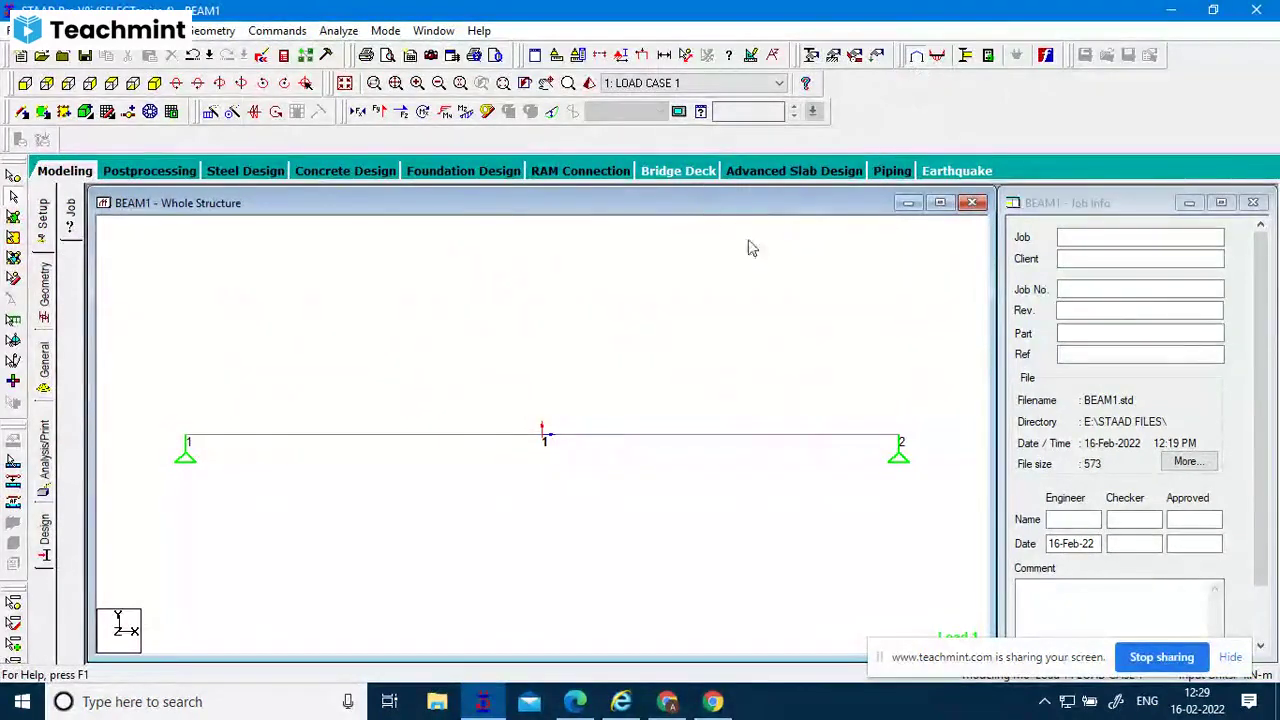
{"action": "scroll", "coordinate": [786, 256], "scroll_direction": "down", "scroll_amount": 1}
{"action": "scroll", "coordinate": [689, 534], "scroll_direction": "down", "scroll_amount": 1}
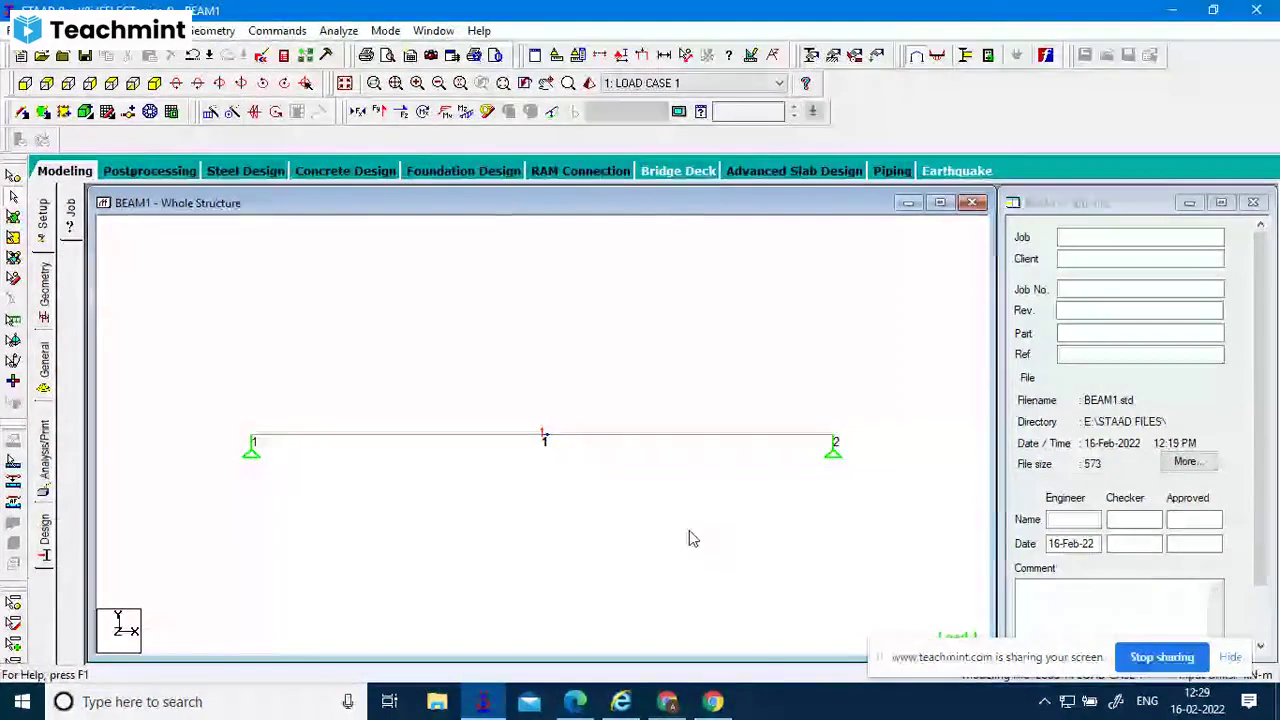
{"action": "scroll", "coordinate": [689, 538], "scroll_direction": "up", "scroll_amount": 4}
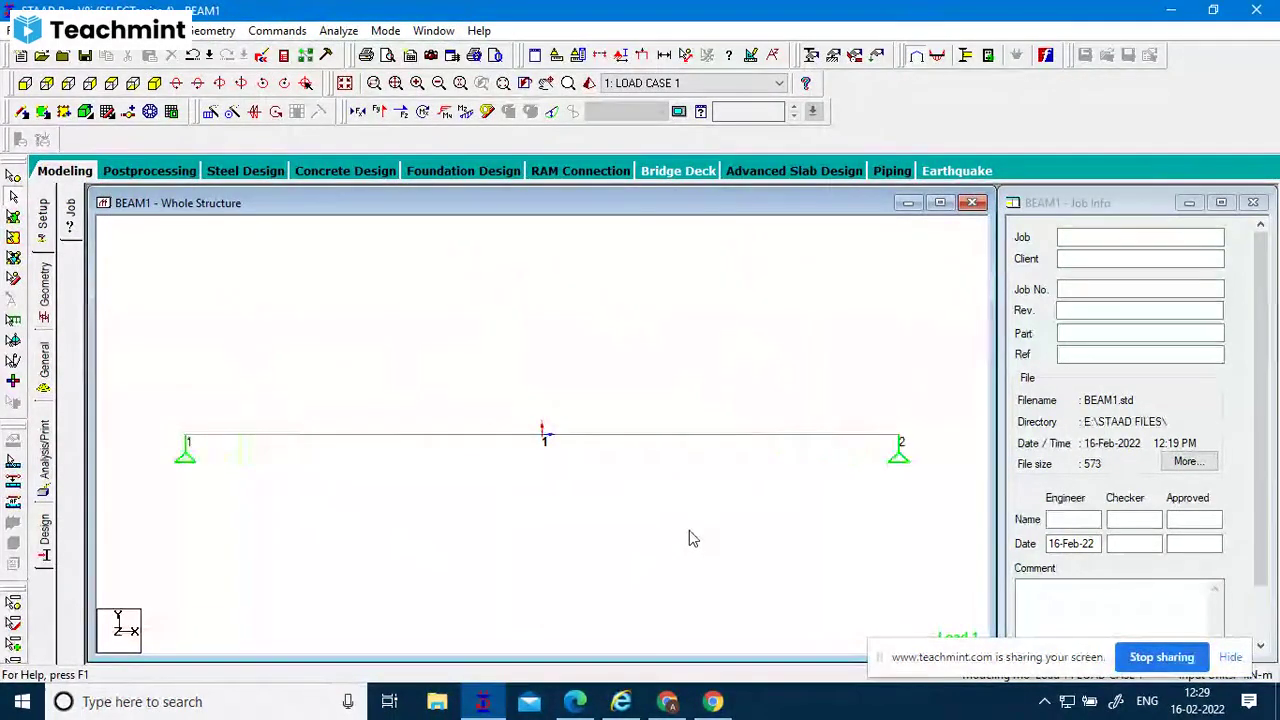
{"action": "scroll", "coordinate": [689, 537], "scroll_direction": "down", "scroll_amount": 3}
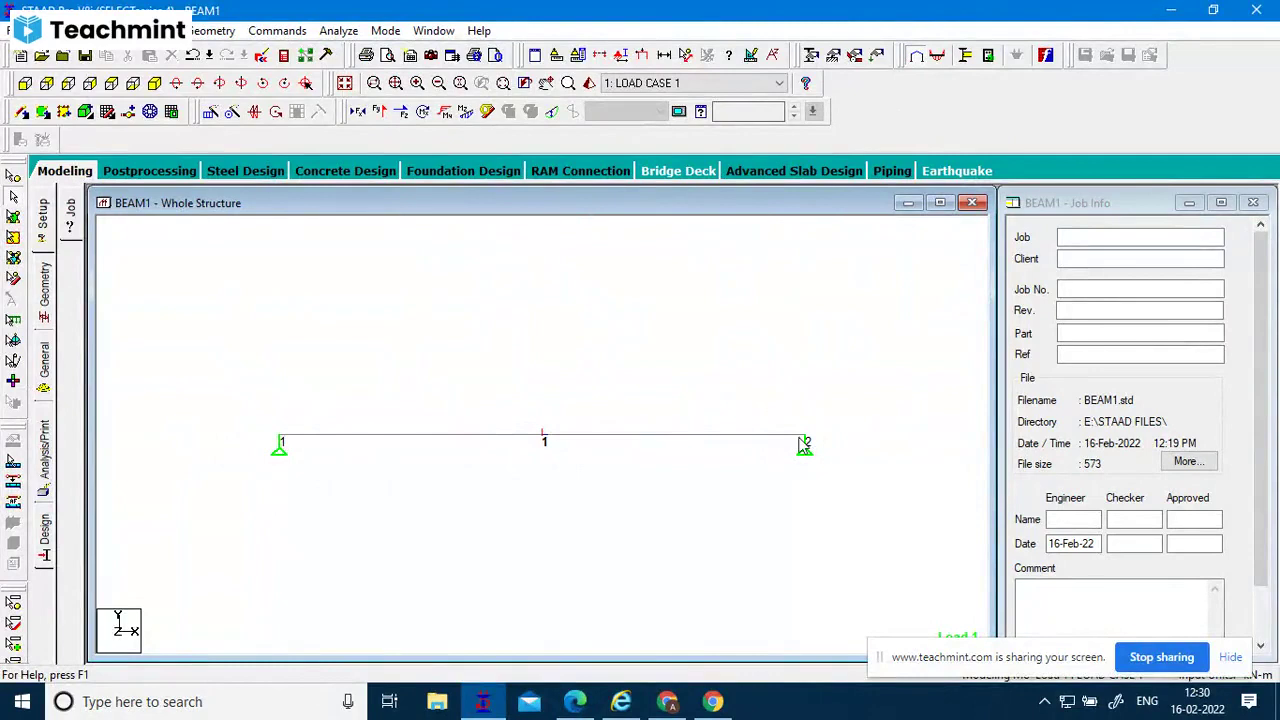
{"action": "left_click", "coordinate": [870, 58]}
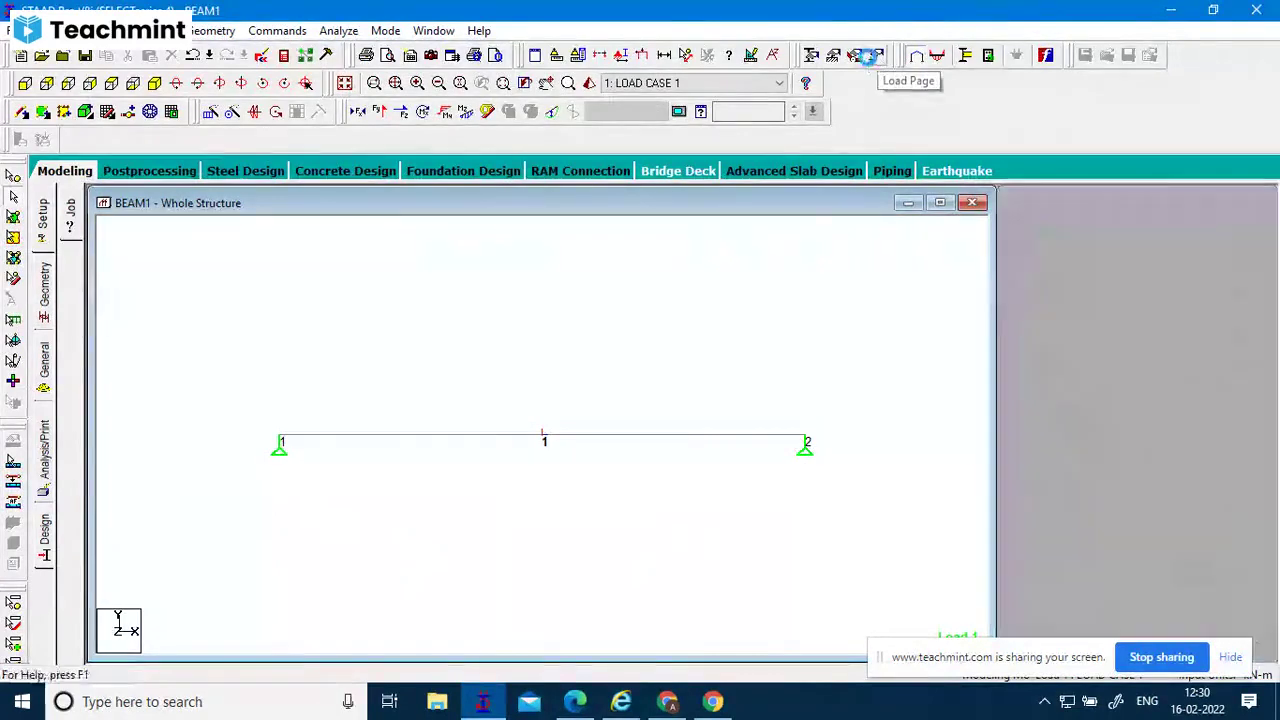
{"action": "left_click", "coordinate": [980, 234]}
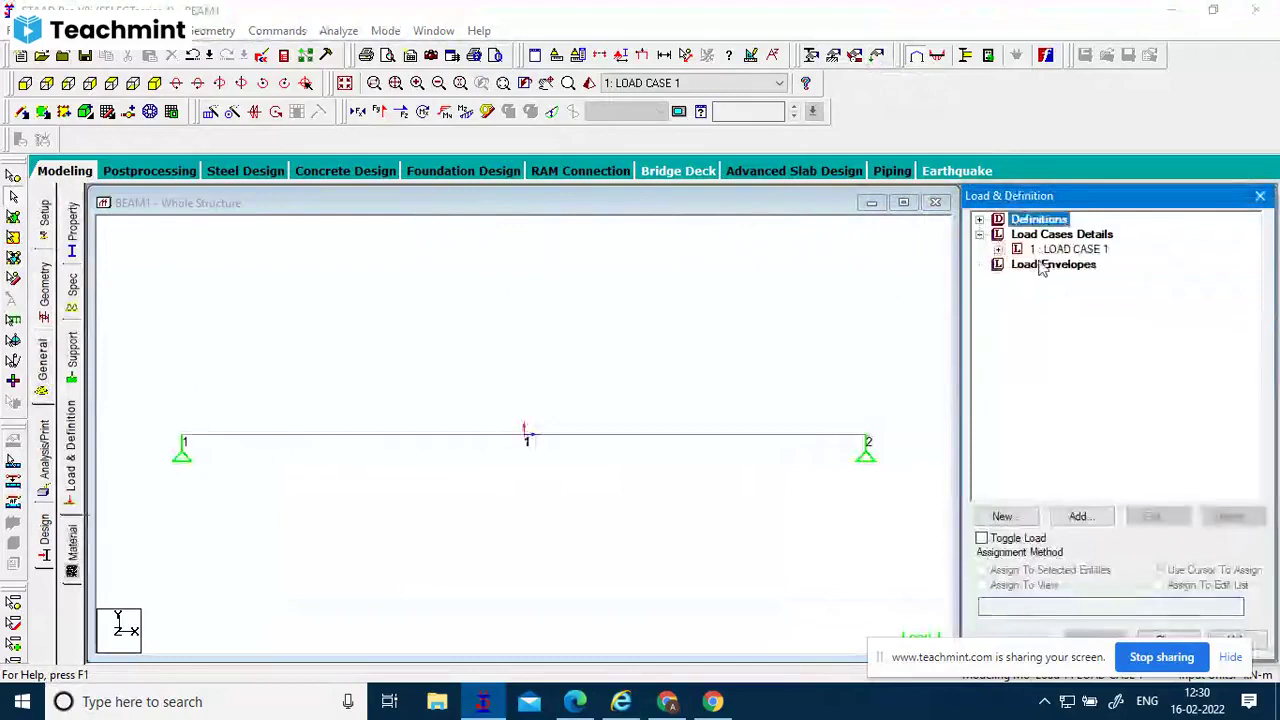
{"action": "left_click", "coordinate": [998, 249]}
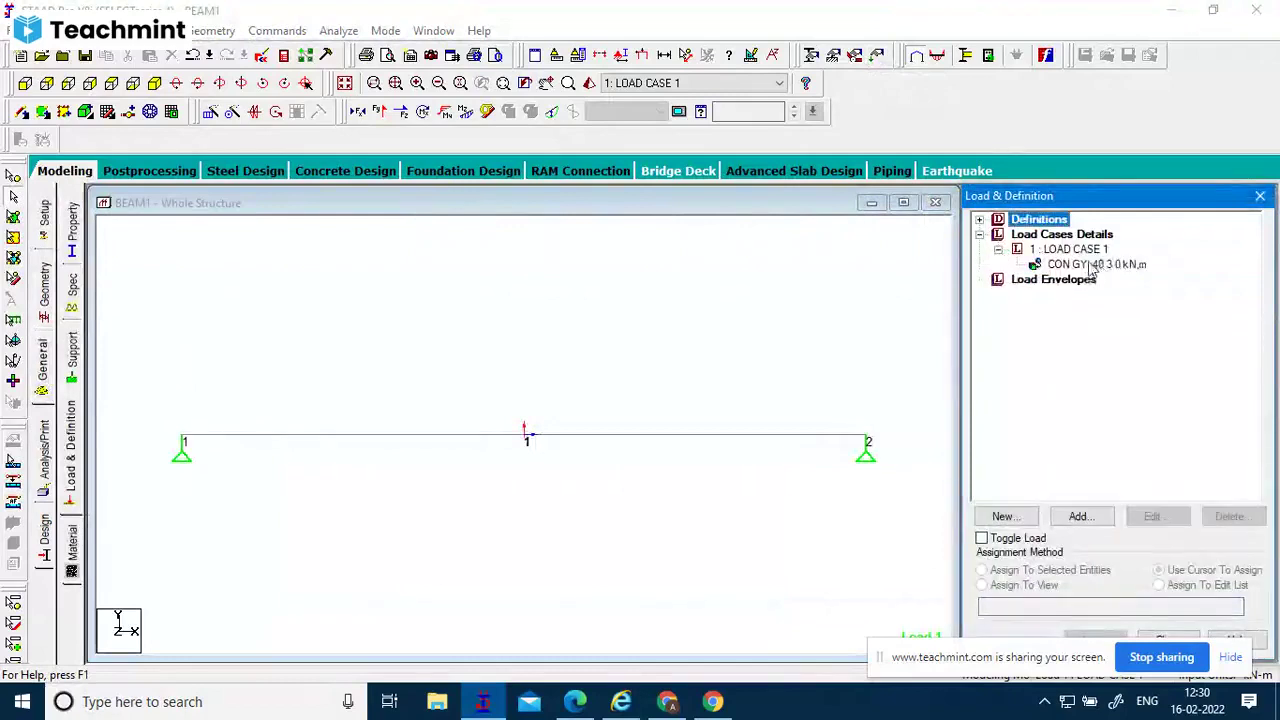
{"action": "left_click", "coordinate": [1100, 265]}
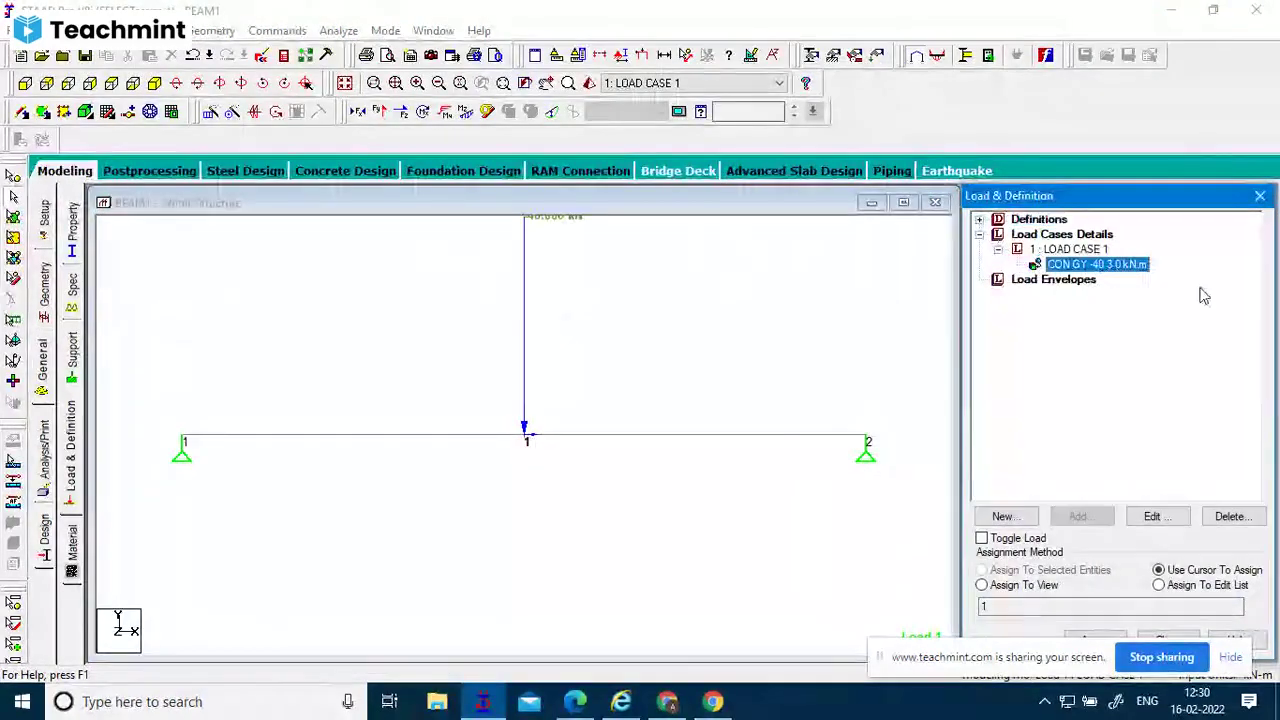